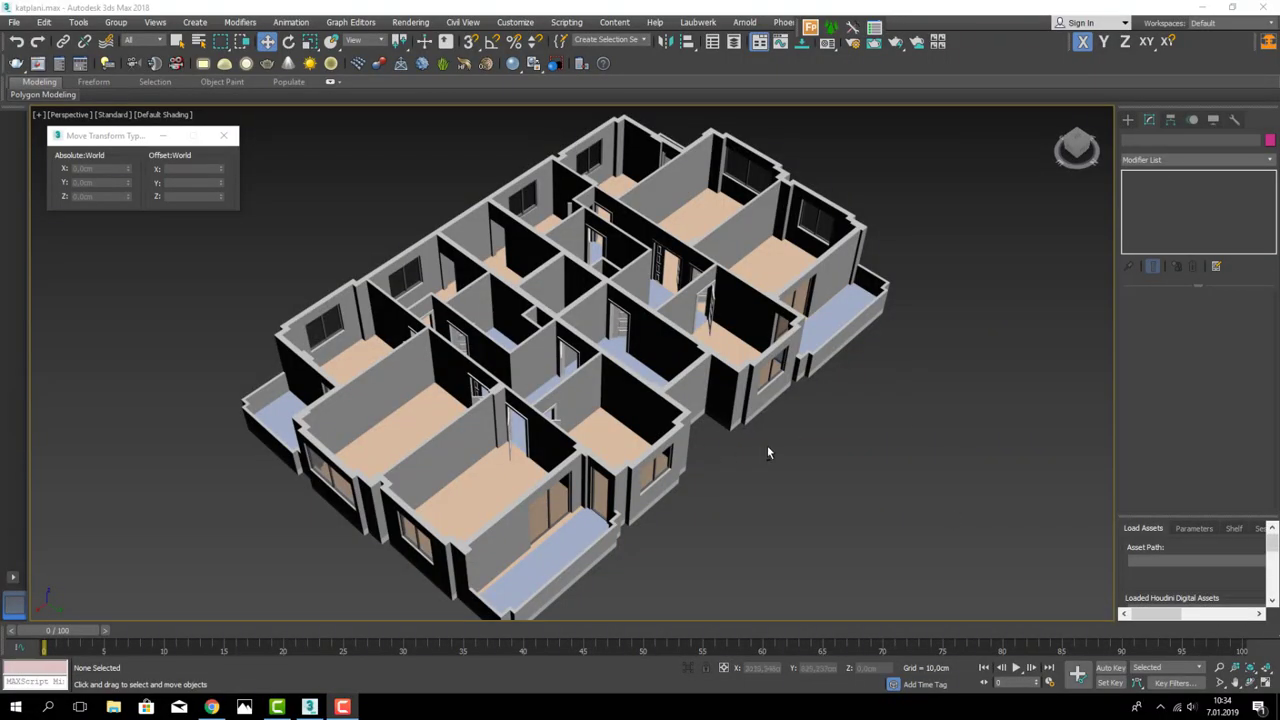
- Orbit and zoom the Perspective view to see the floor-plan building from a more frontal angle
mouse_move(767, 453)
middle_mouse_down("alt")
mouse_move(663, 455)
mouse_move(781, 414)
mouse_move(951, 460)
mouse_move(858, 450)
middle_mouse_up("alt")
scroll(583, 318, "up", 3)
scroll(583, 318, "up", 3)
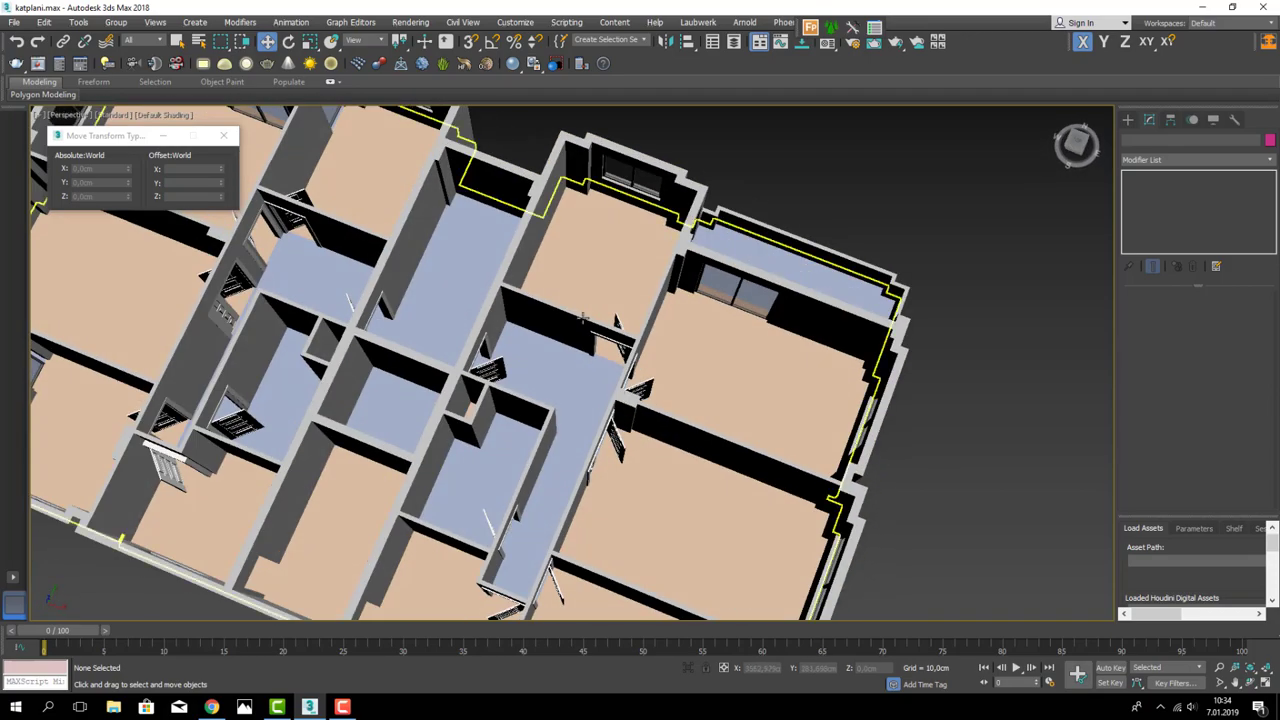
mouse_move(455, 288)
middle_mouse_down("alt")
mouse_move(585, 369)
mouse_move(609, 405)
mouse_move(640, 386)
mouse_move(690, 391)
middle_mouse_up("alt")
- Pick the floor plan's Material #47 from the model into a fresh sample slot
key("m")
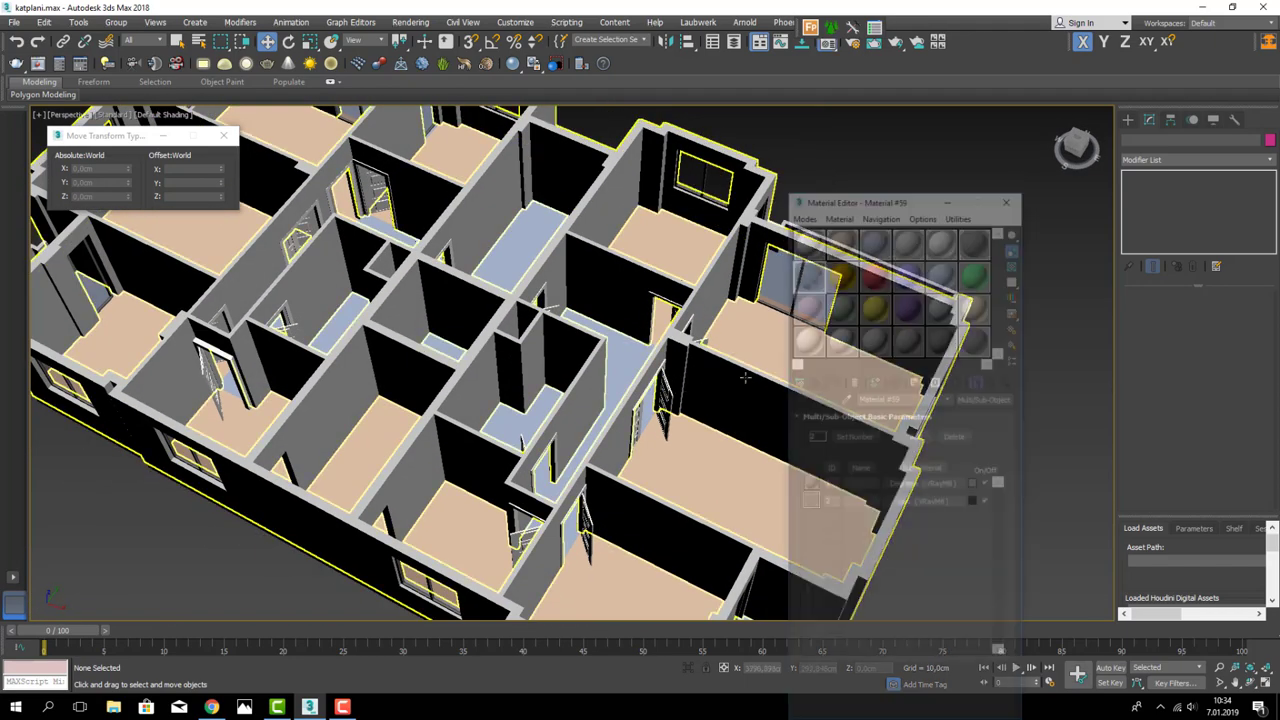
scroll(751, 370, "up", 3)
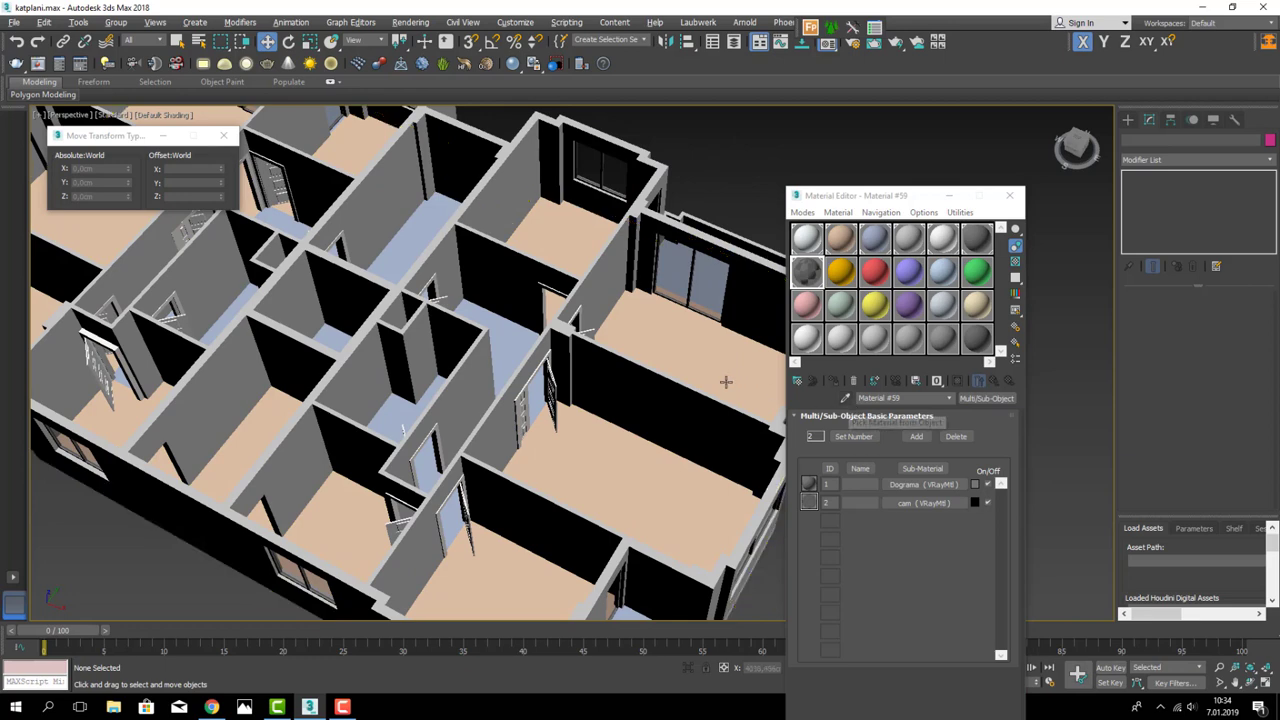
left_click(838, 313)
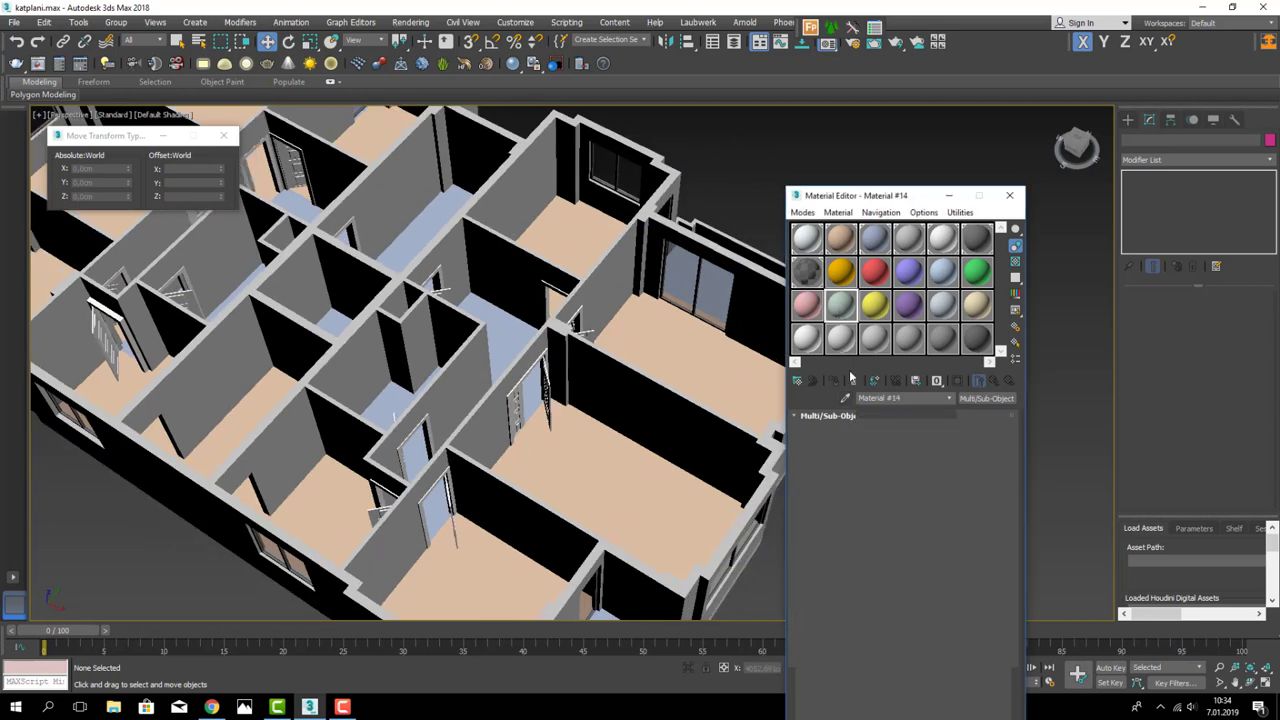
left_click(710, 365)
- Open the doseme sub-material and bring up the map choices for its Diffuse
middle_click_drag(710, 365, 738, 475, "alt")
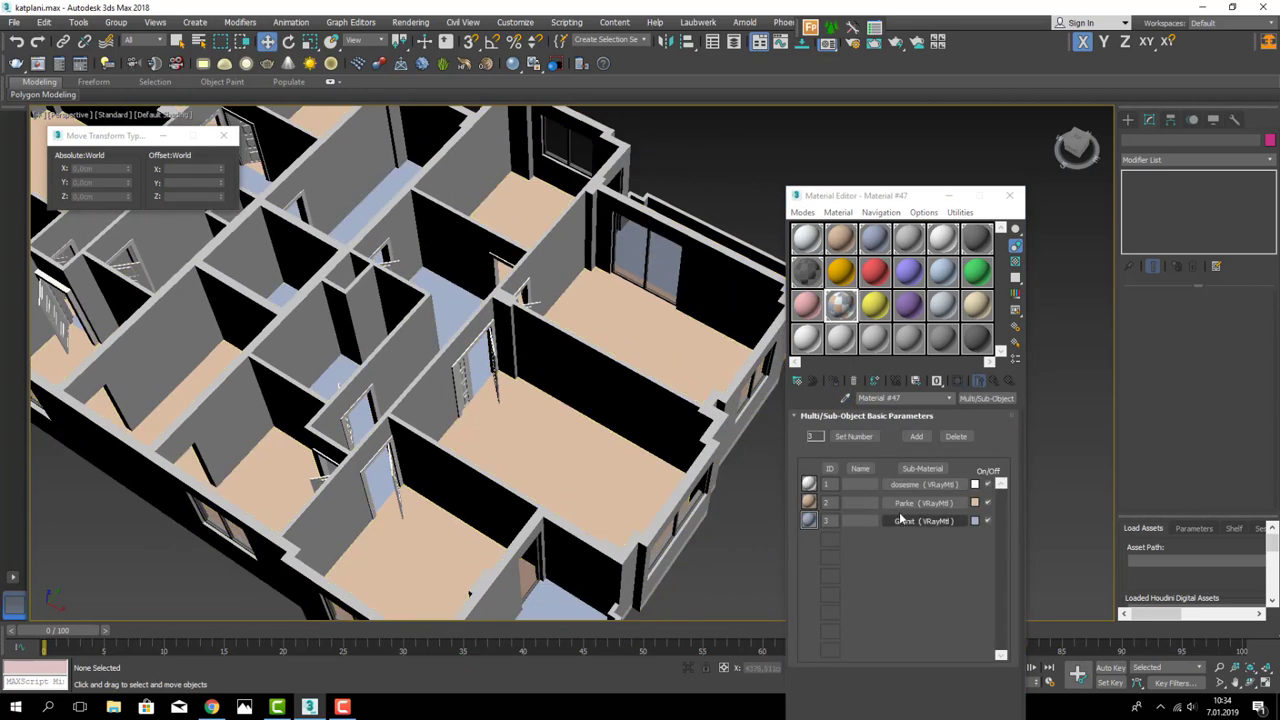
left_click(918, 486)
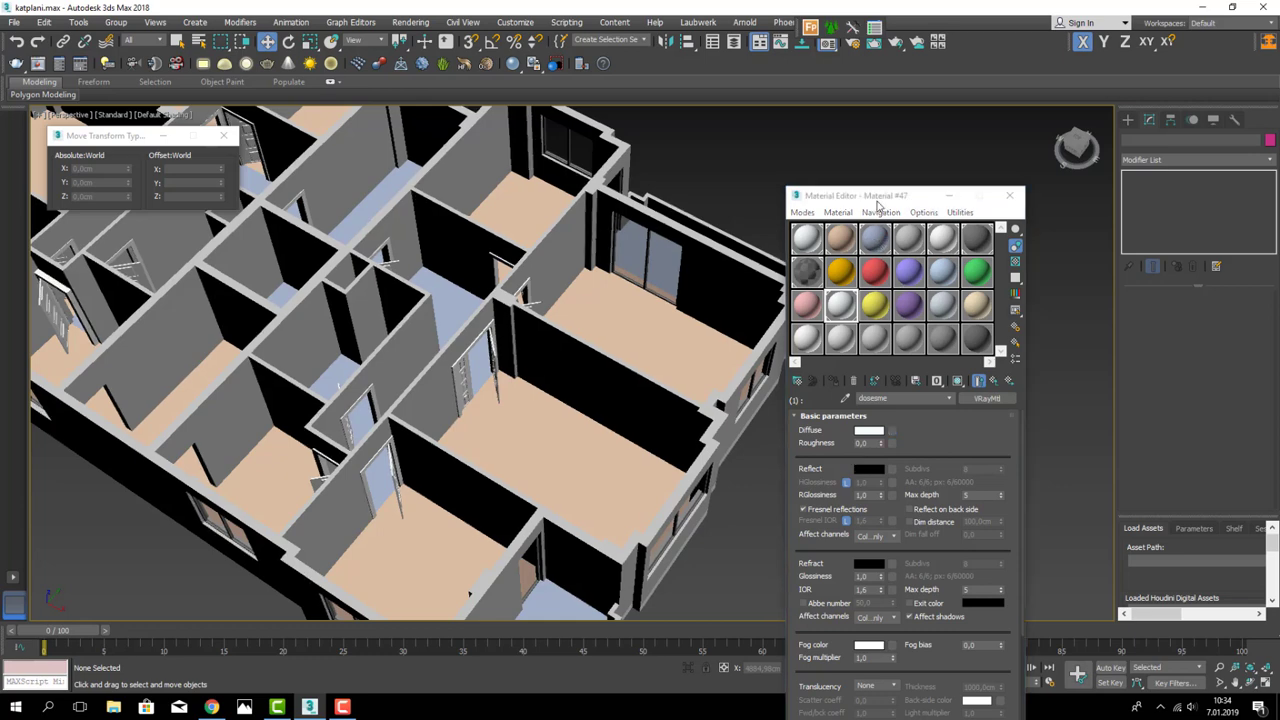
left_click(892, 430)
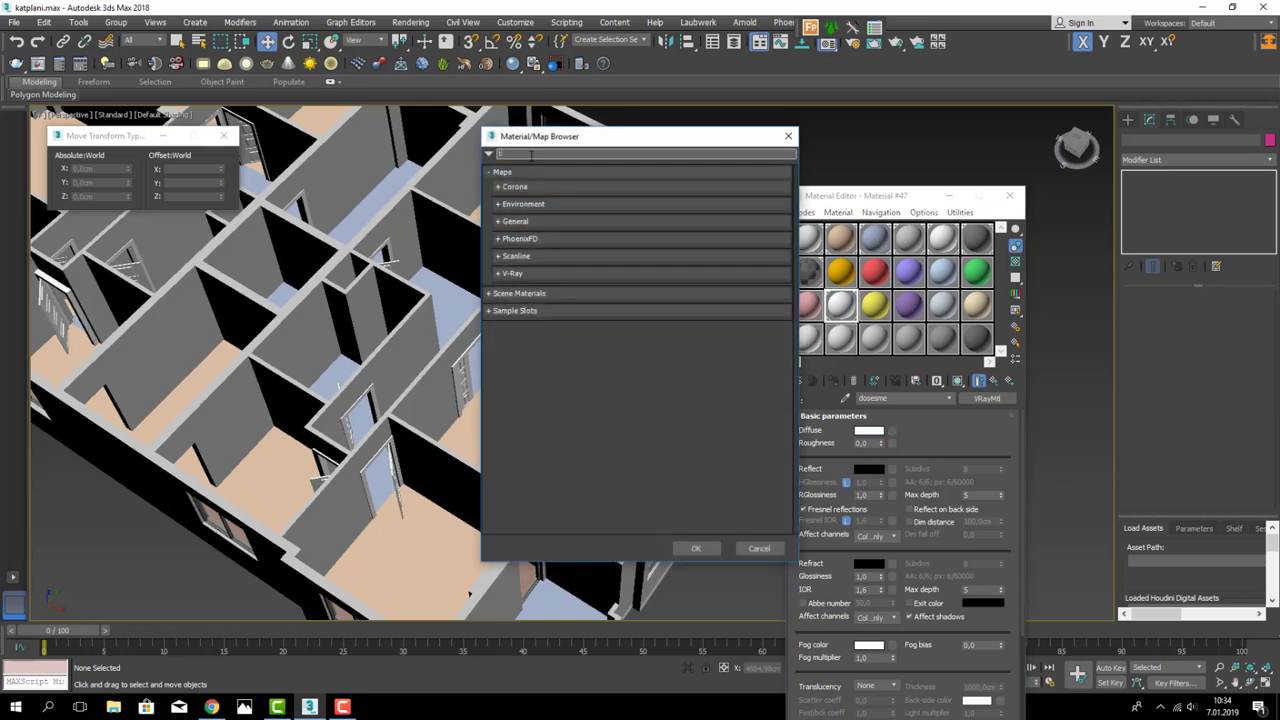
- Apply a Tiles map as the doseme sub-material's Diffuse texture
type("tiles")
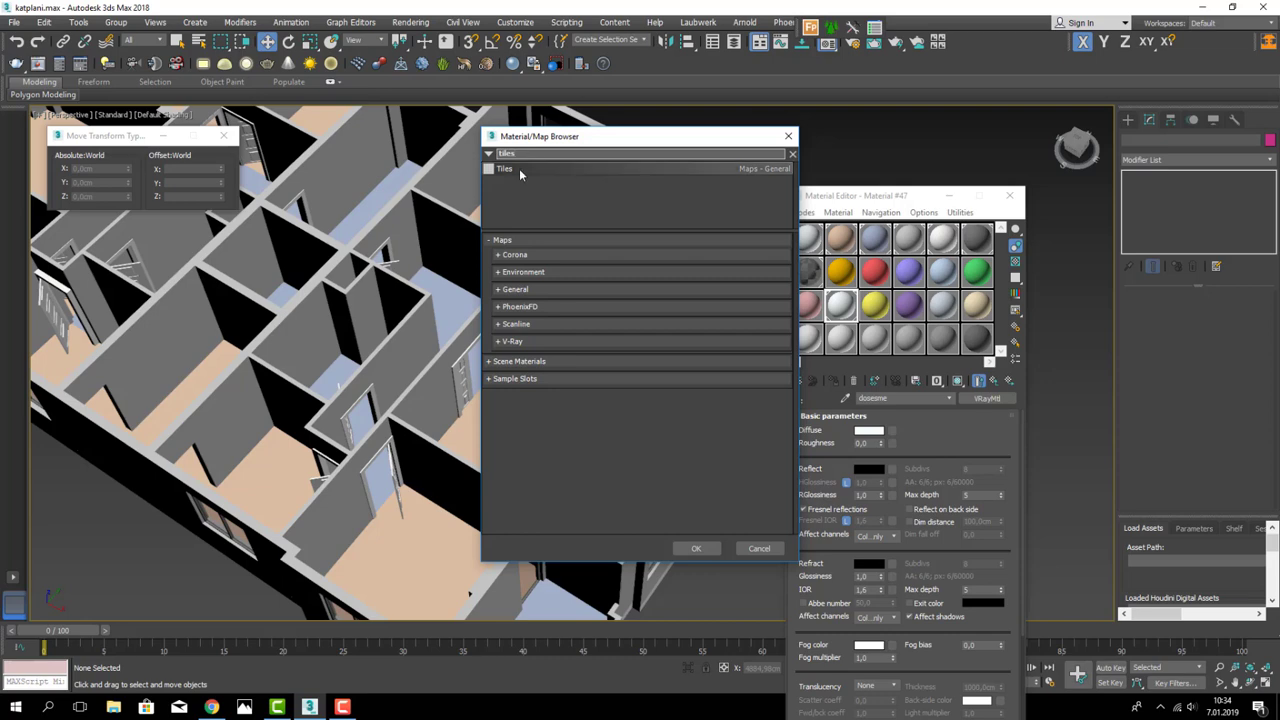
double_click(505, 168)
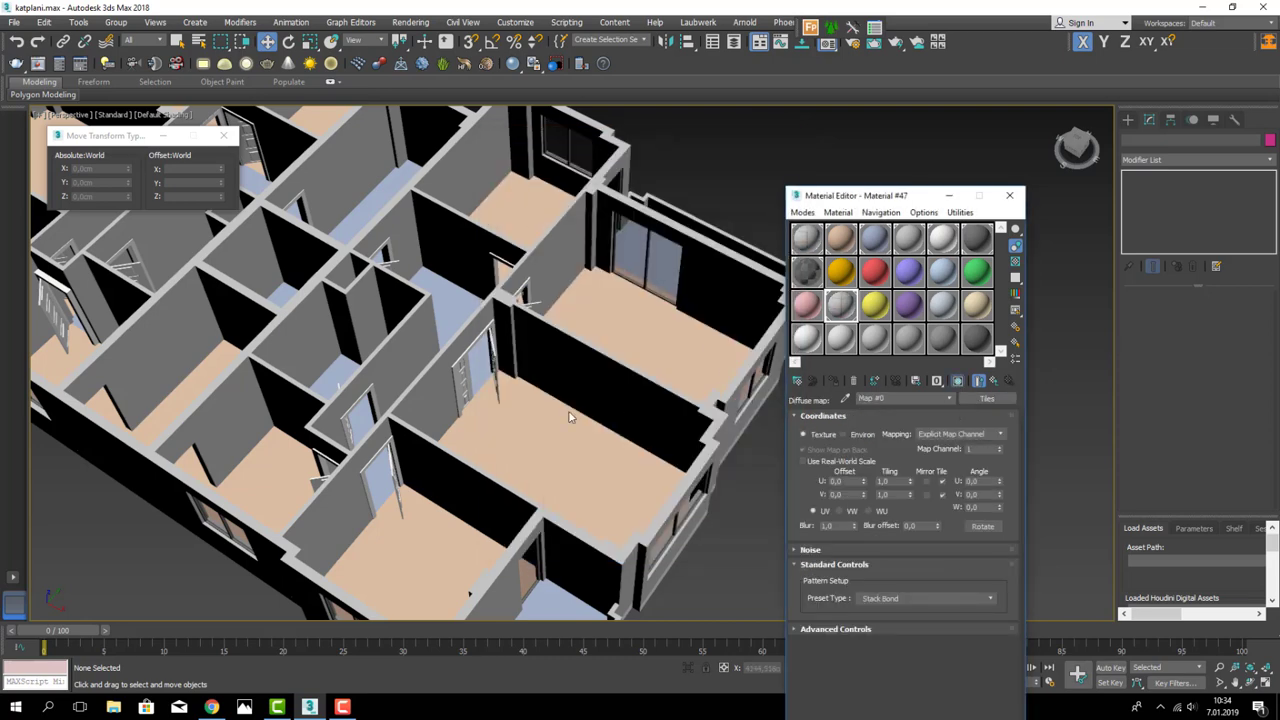
mouse_move(650, 350)
middle_mouse_down("alt")
mouse_move(411, 420)
mouse_move(614, 327)
middle_mouse_up("alt")
- Select the floor object Line006 and jump to the U entries in the Modifier List
scroll(474, 420, "up", 5)
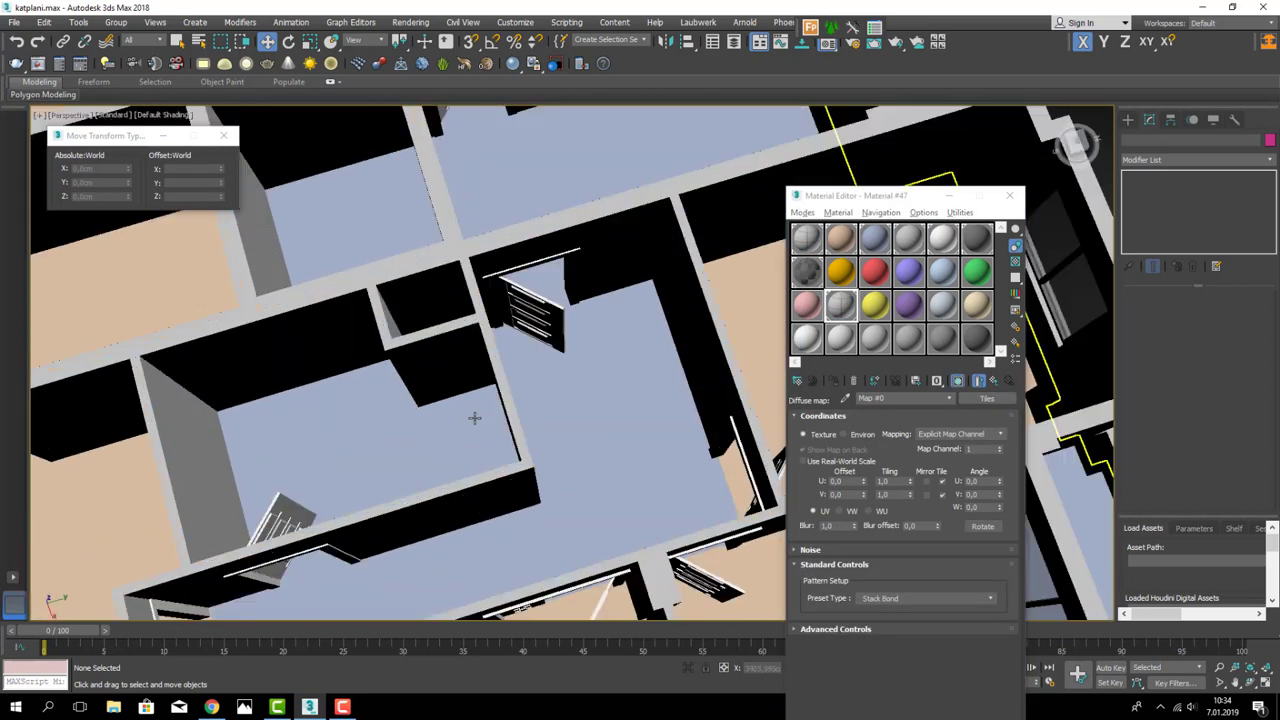
scroll(617, 428, "up", 3)
left_click(609, 417)
scroll(609, 417, "up", 1)
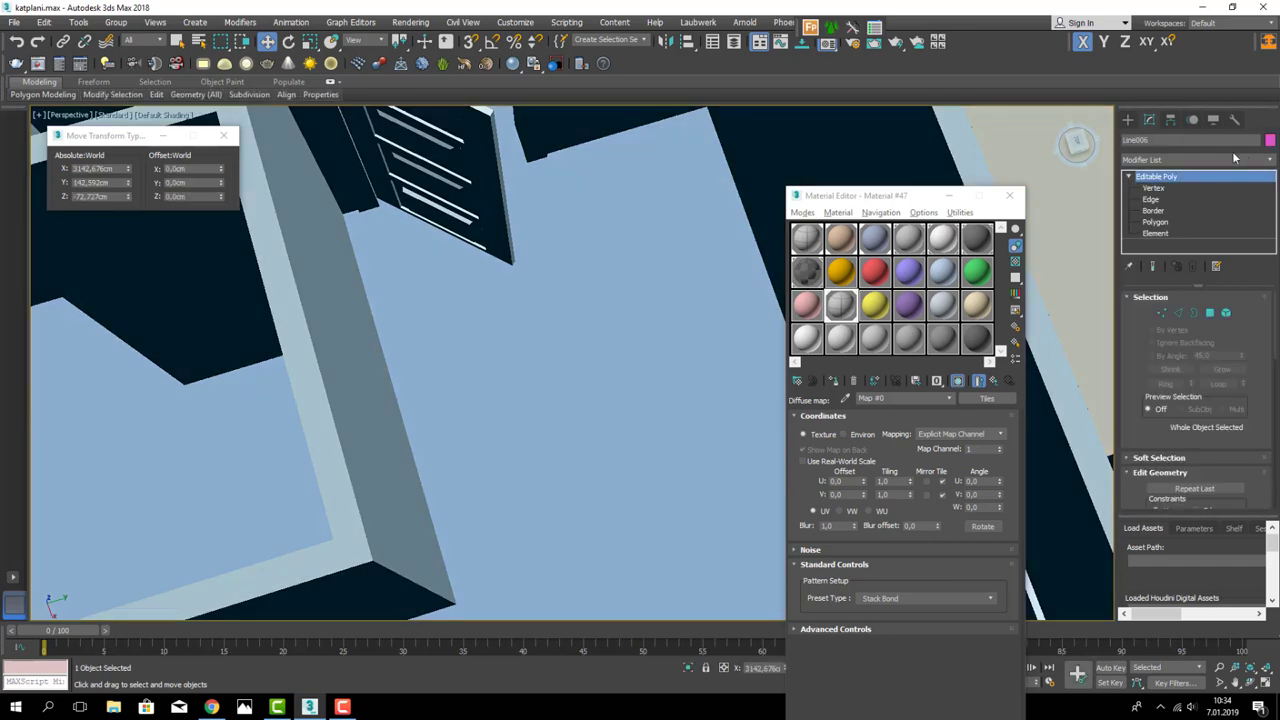
left_click(1182, 164)
left_click(951, 382)
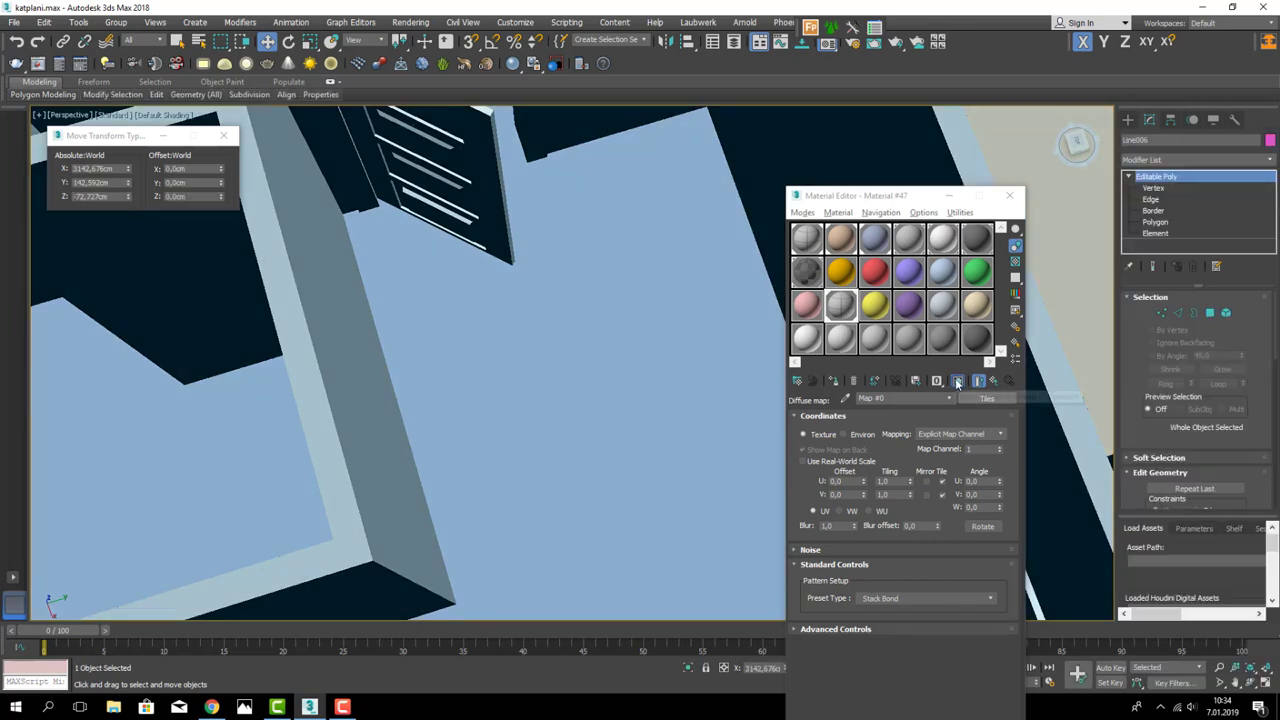
left_click(1180, 160)
key("u")
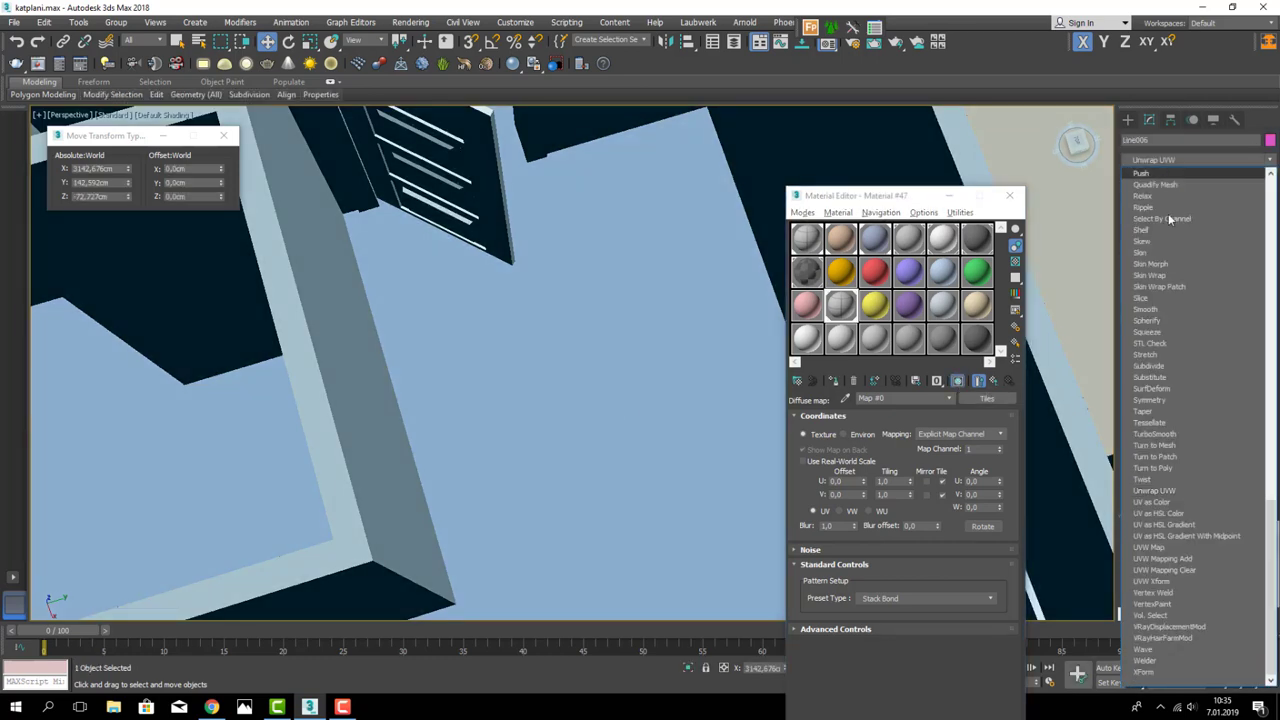
- Add a UVW Map modifier to the floor object Line006
left_click(1150, 547)
scroll(501, 352, "down", 5)
scroll(506, 323, "down", 5)
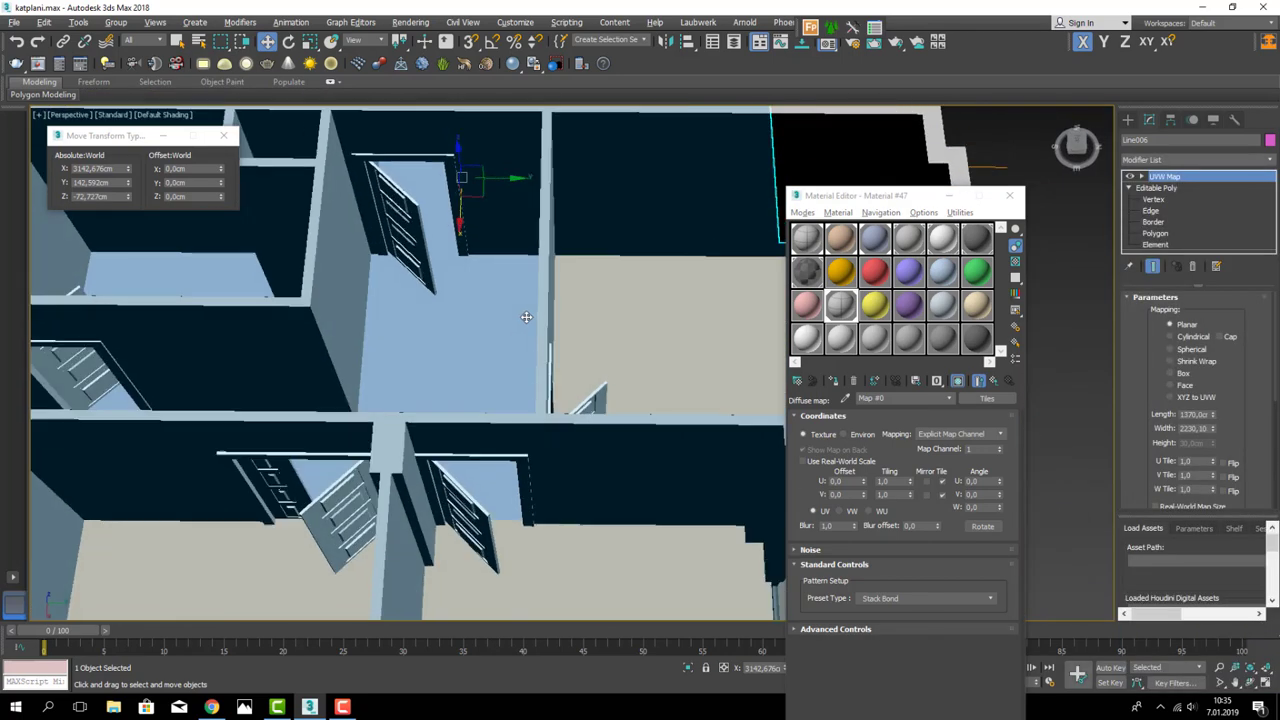
scroll(523, 300, "down", 5)
scroll(563, 334, "down", 3)
left_click(640, 380)
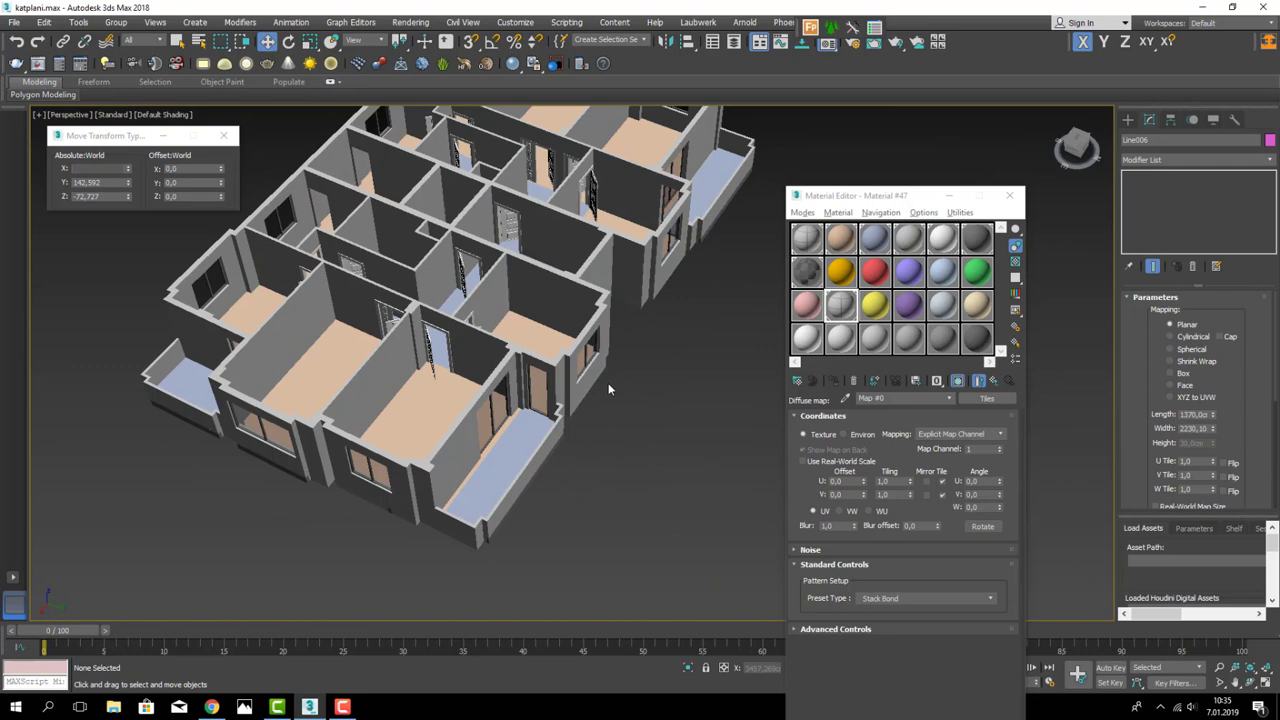
left_click(440, 400)
- Move the Tiles map from doseme's Diffuse to Granit's Diffuse and show it in the viewport
left_click(993, 382)
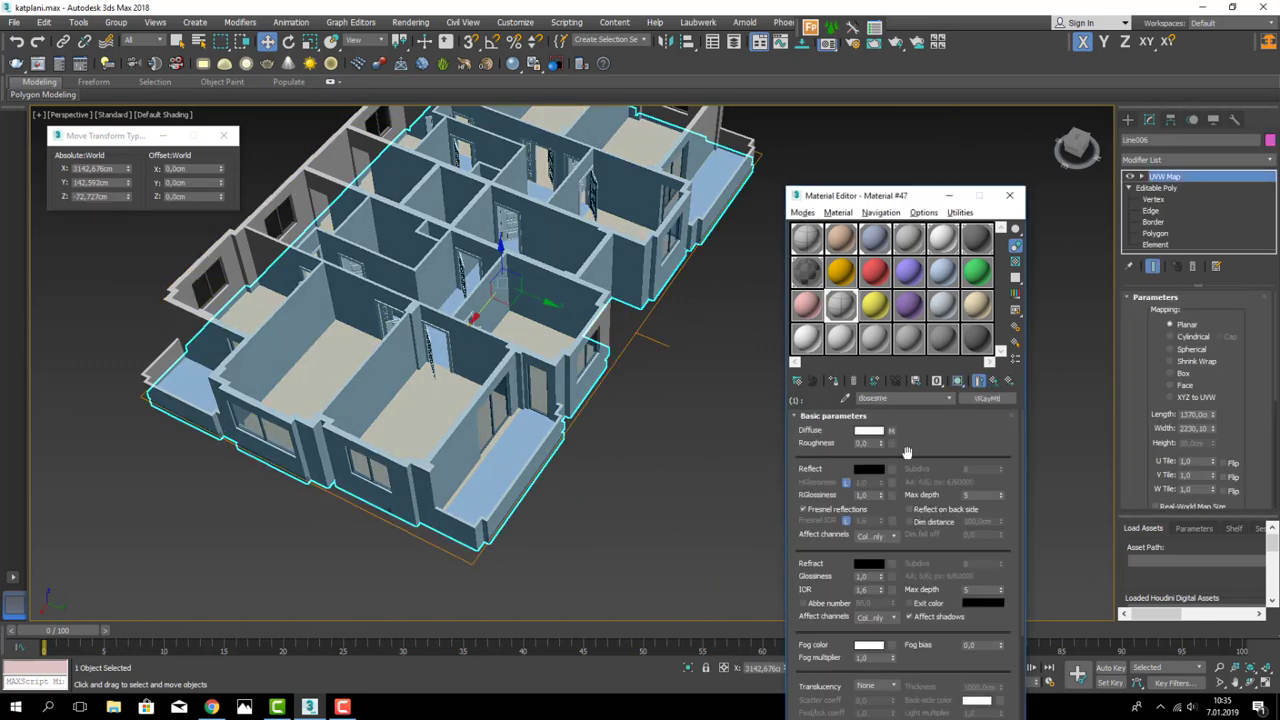
right_click(892, 436)
left_click(905, 472)
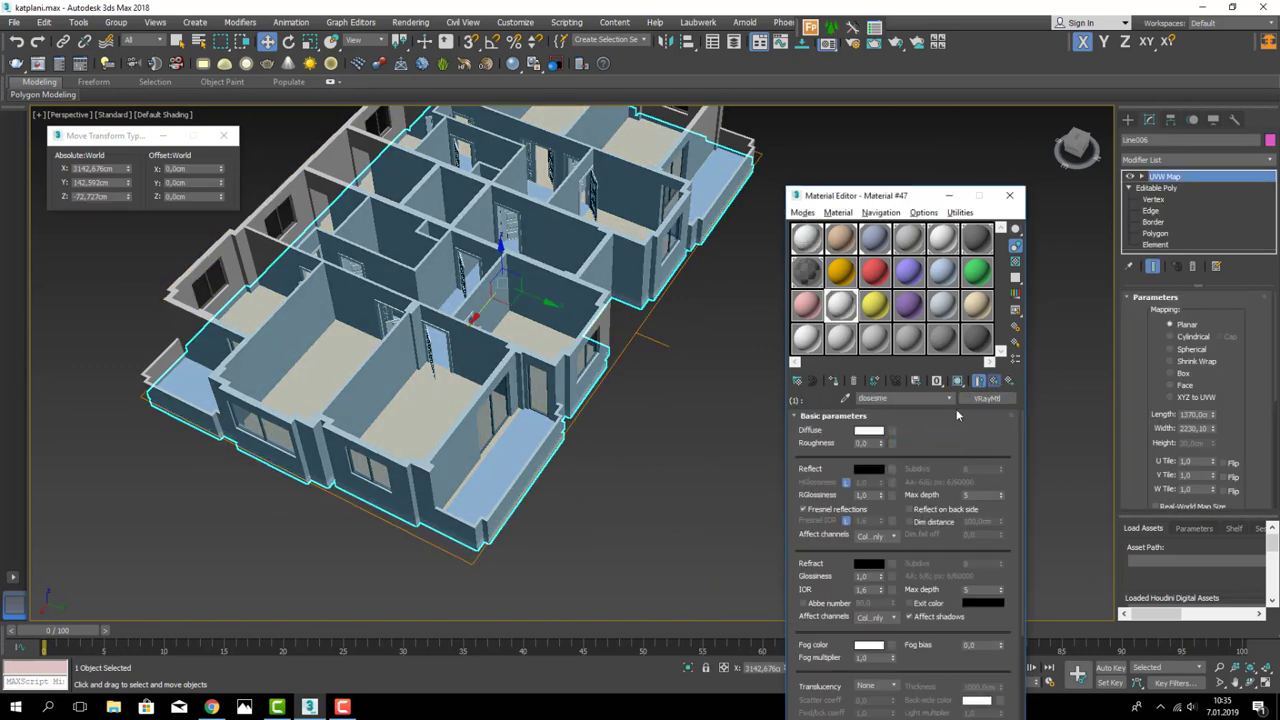
left_click(979, 381)
left_click(908, 522)
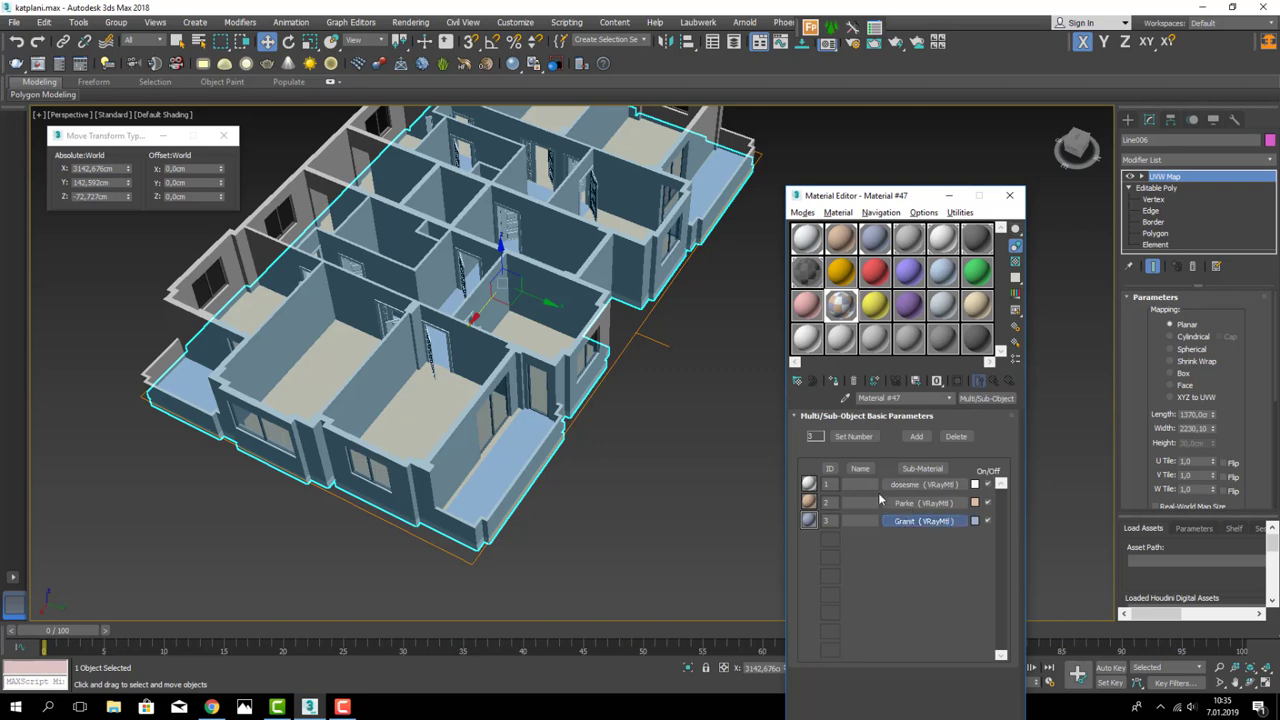
right_click(892, 432)
left_click(915, 432)
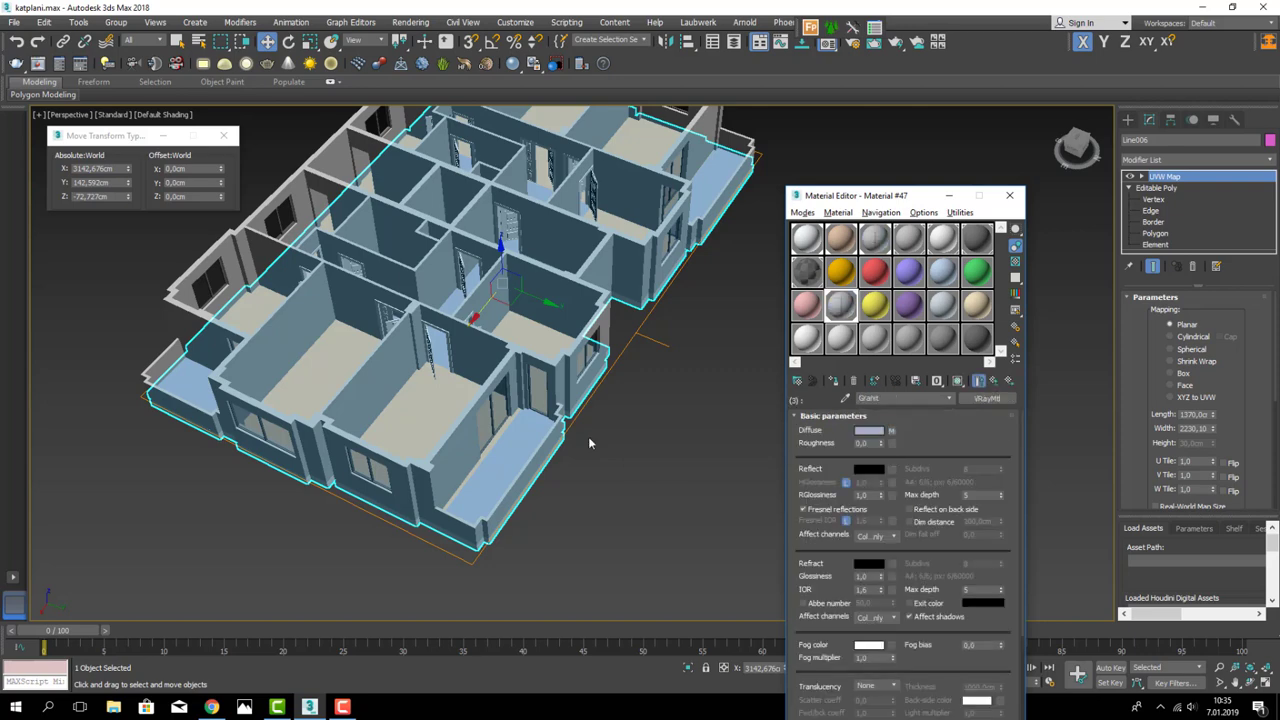
scroll(493, 329, "up", 3)
scroll(493, 329, "up", 3)
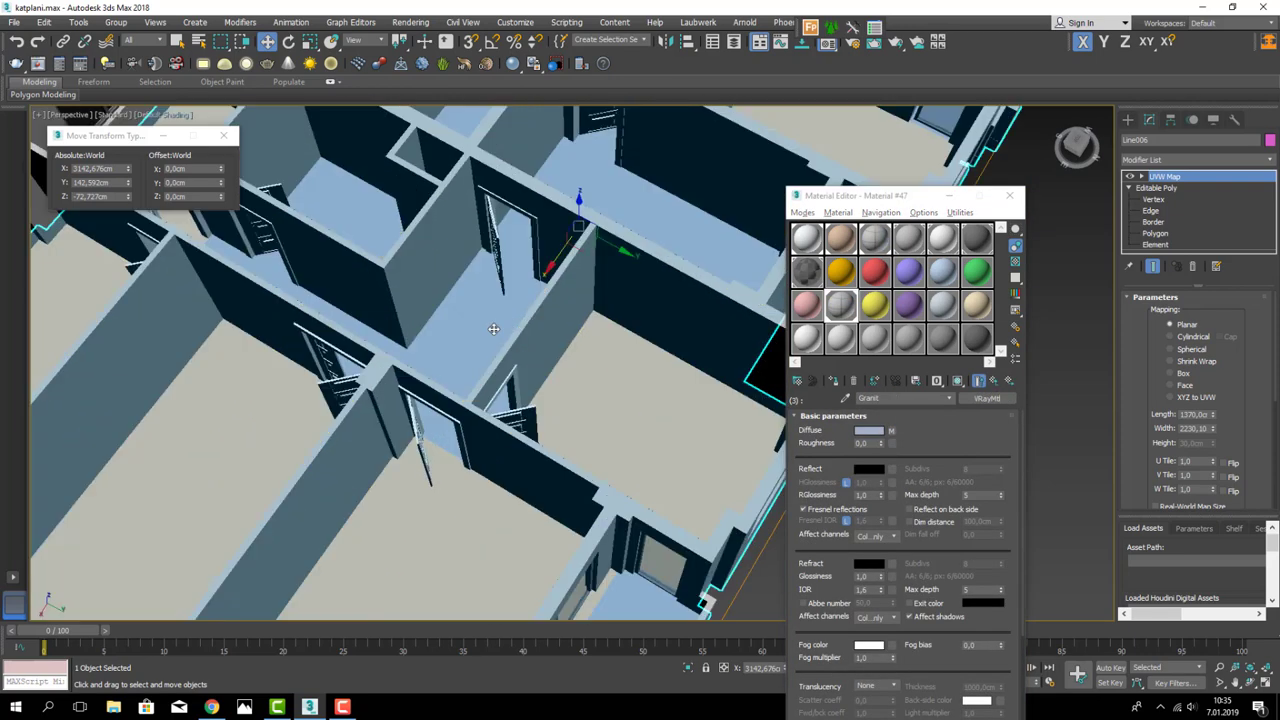
left_click(958, 387)
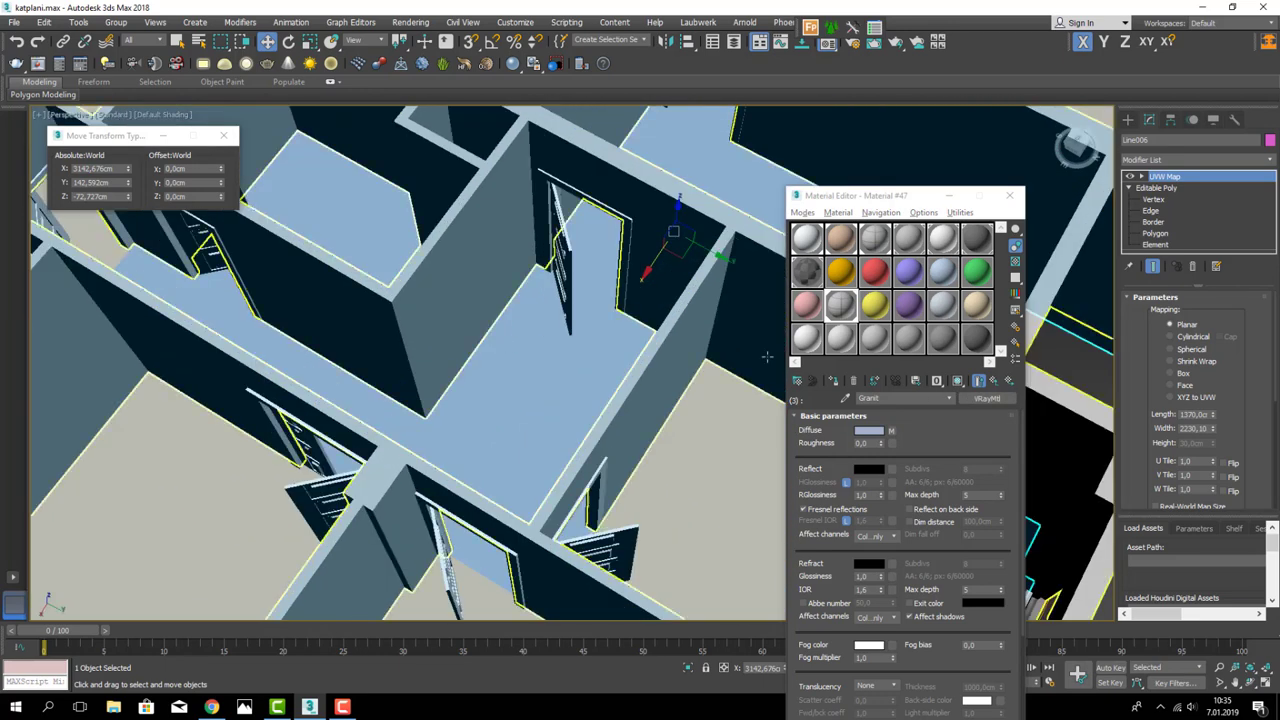
- Set the floor's UVW Map to Box mapping with 60 cm length, width and height
scroll(569, 380, "up", 2)
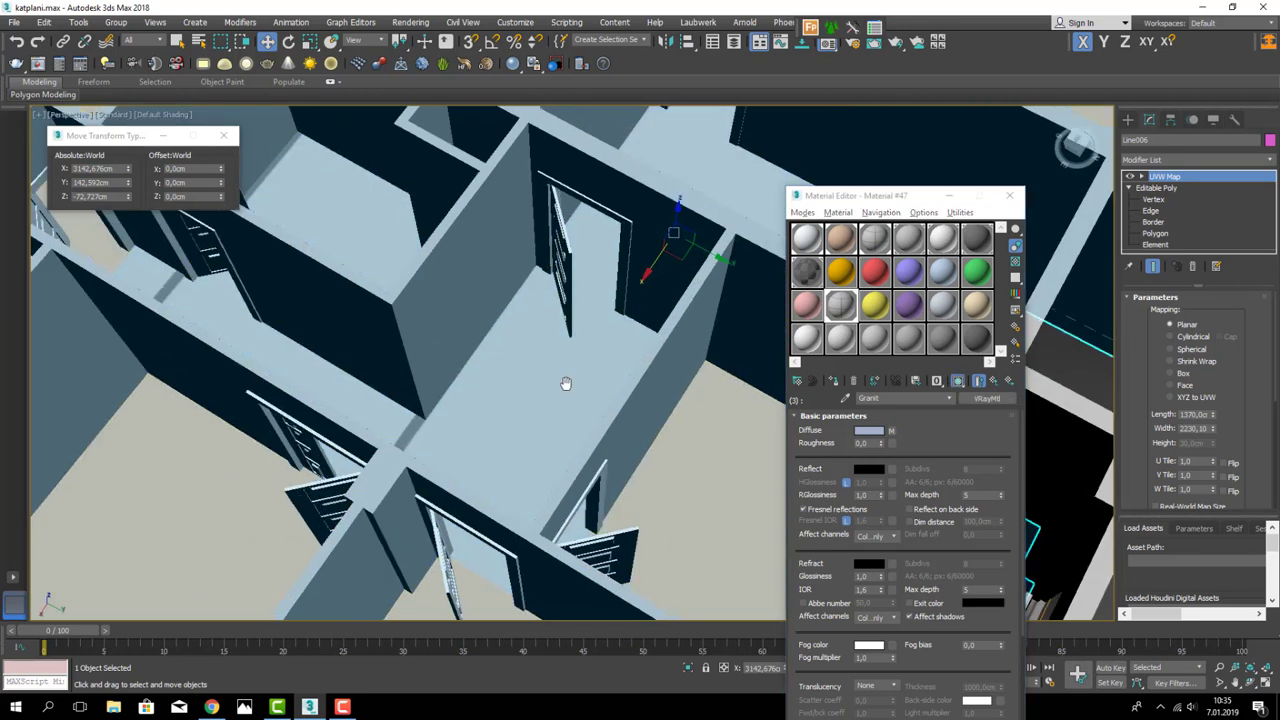
scroll(466, 429, "up", 3)
scroll(471, 437, "up", 3)
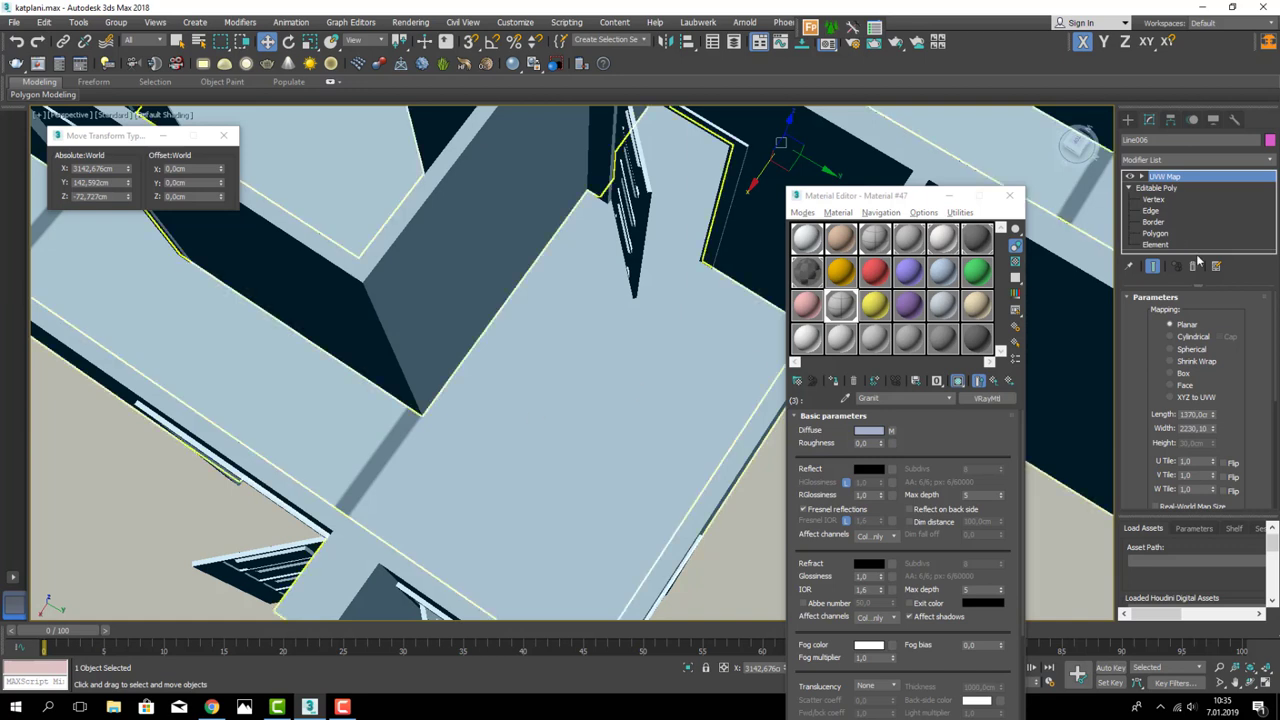
left_click(1179, 376)
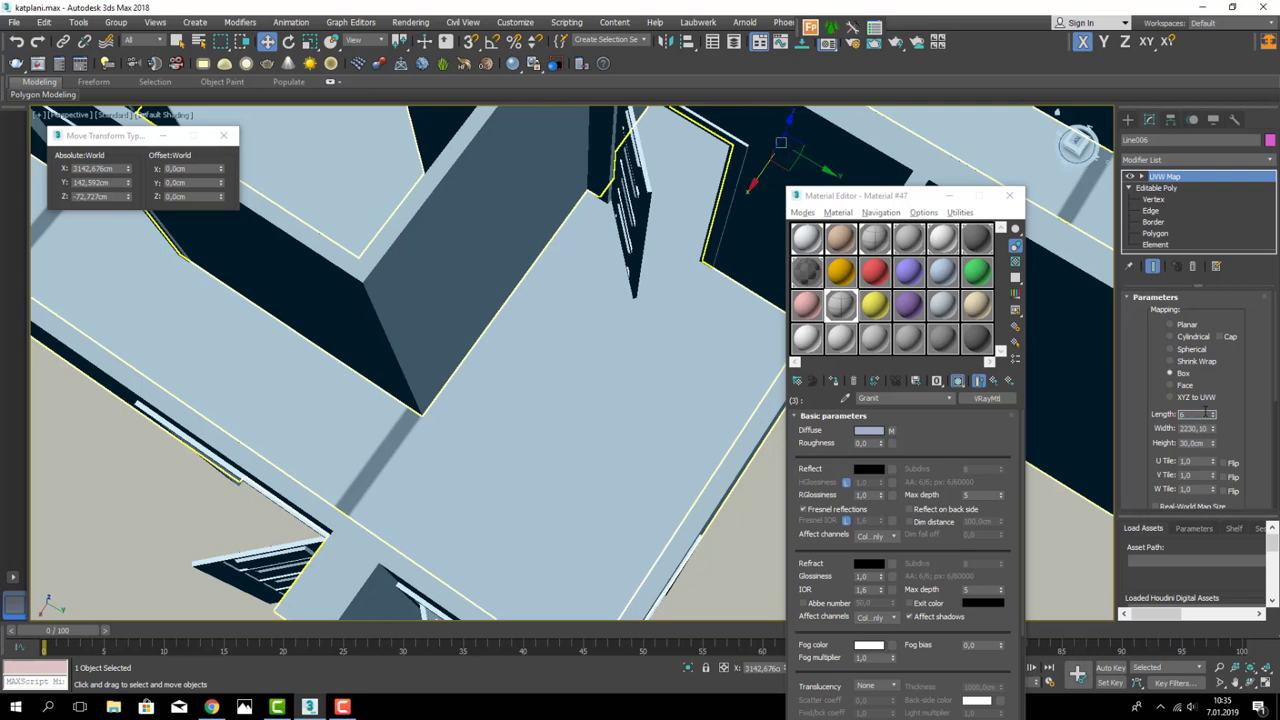
key("Tab")
type("60")
key("Tab")
type("60")
key("Return")
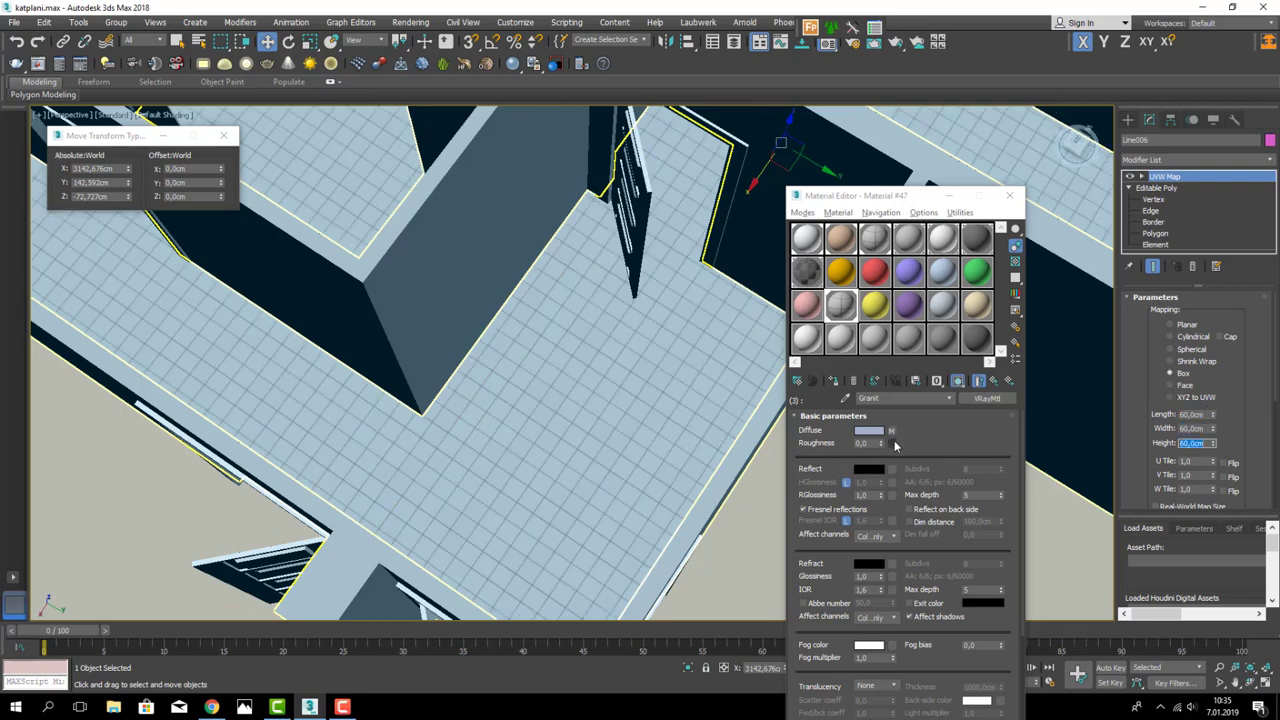
left_click(891, 431)
mouse_move(700, 500)
middle_mouse_down("alt")
mouse_move(554, 398)
mouse_move(569, 457)
mouse_move(826, 513)
middle_mouse_up("alt")
- Set the Tiles map's horizontal and vertical tile counts to 0
left_click(822, 415)
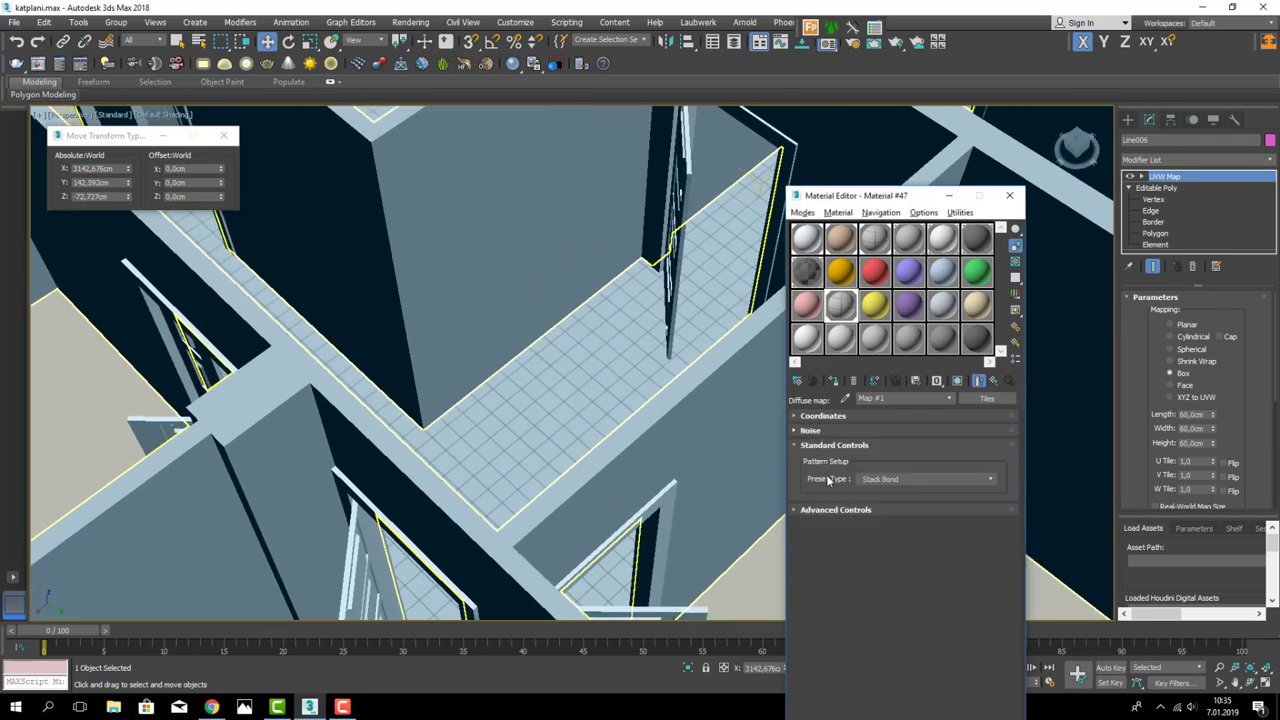
left_click(819, 417)
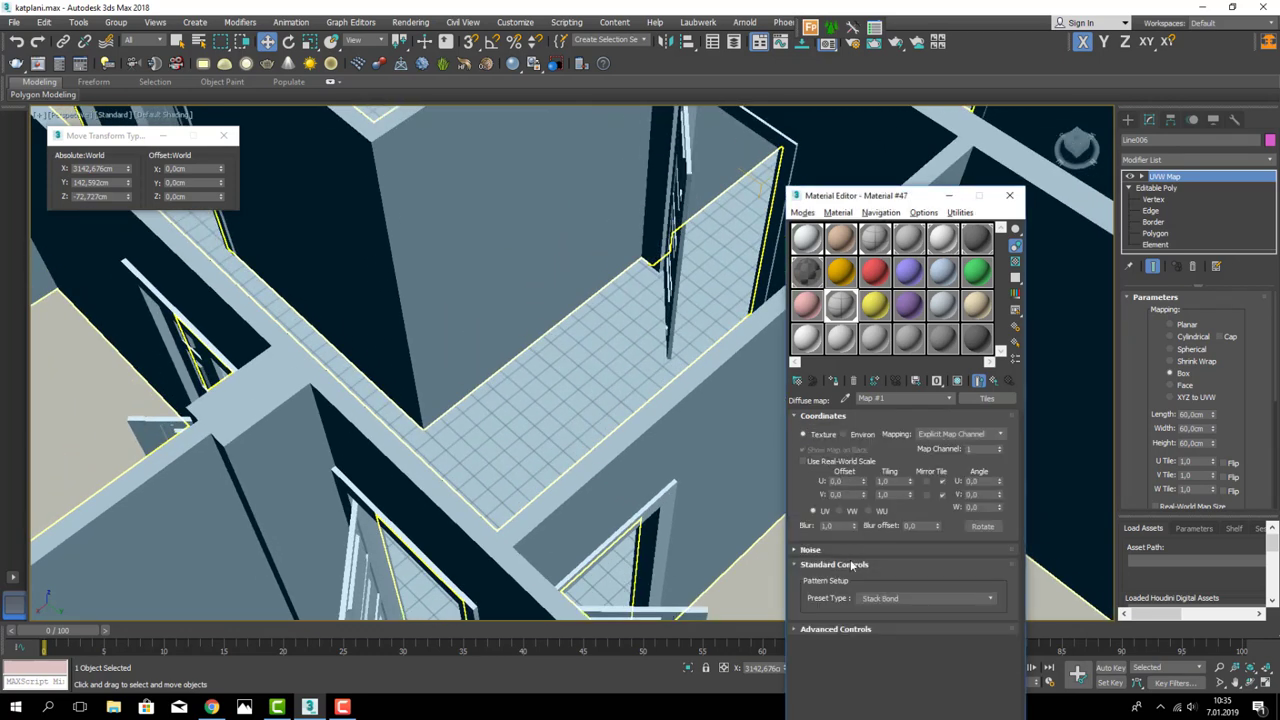
left_click(824, 566)
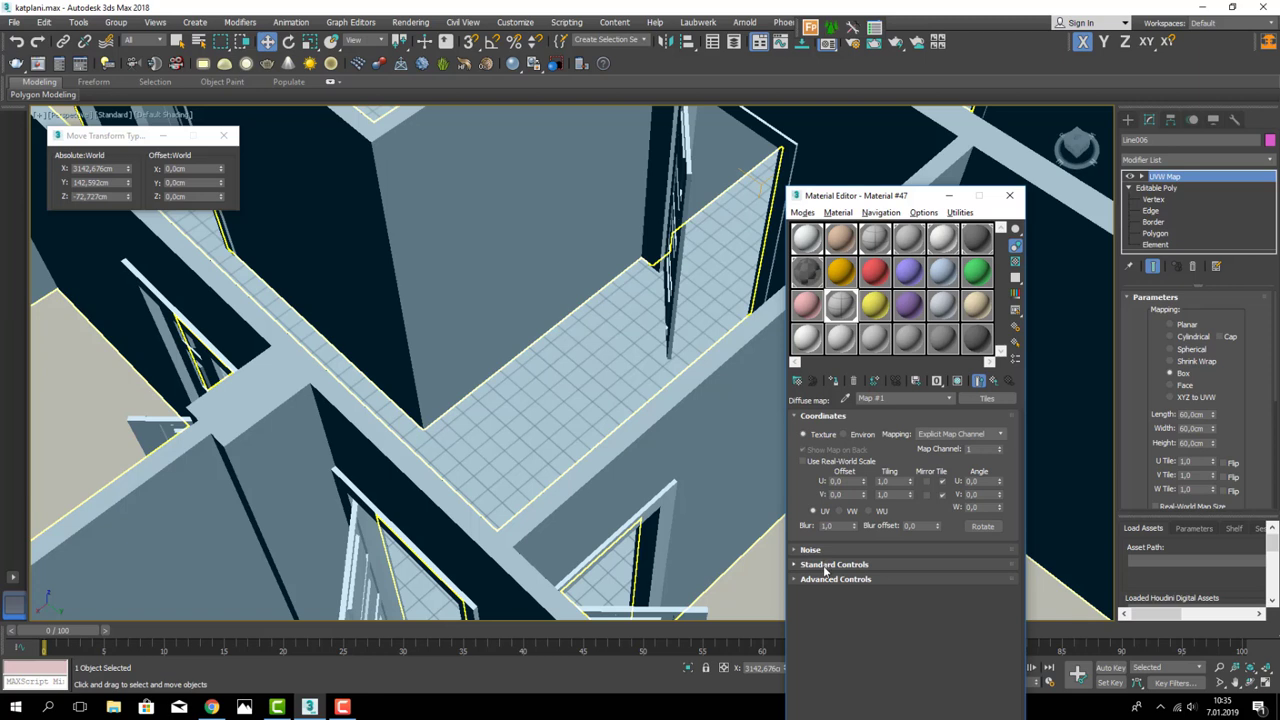
left_click(826, 579)
scroll(846, 550, "down", 5)
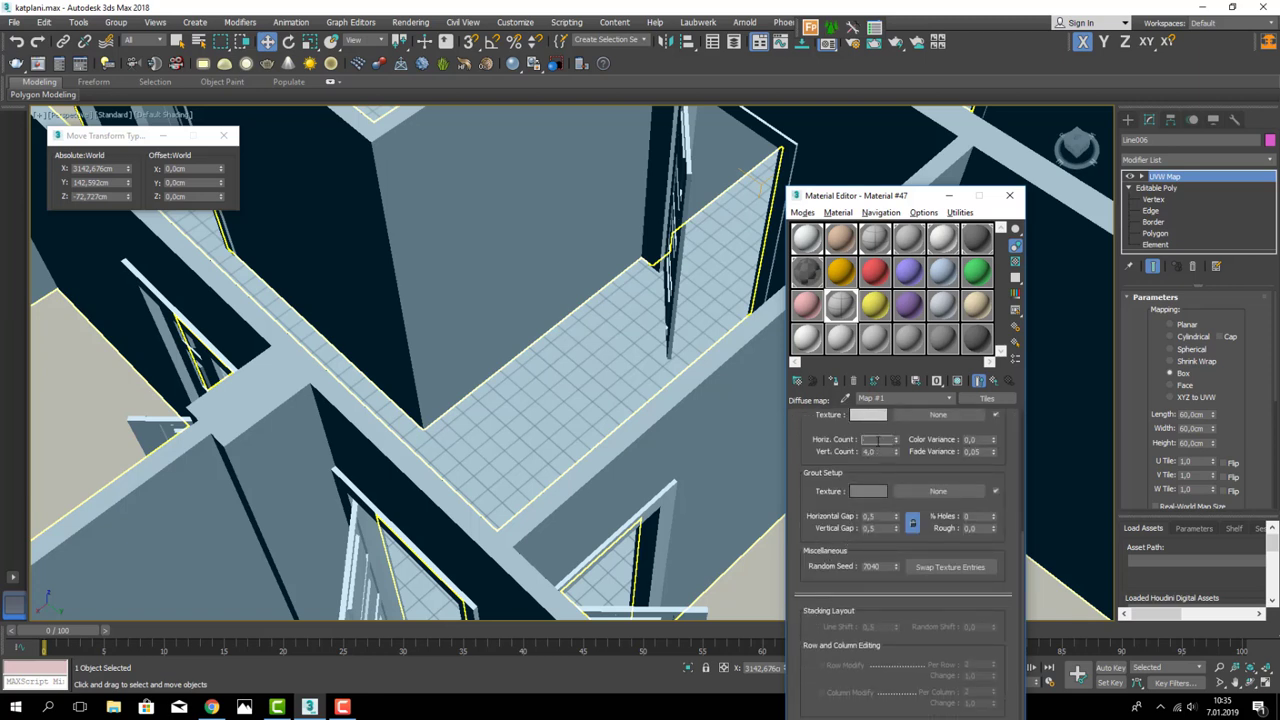
type("0")
key("Tab")
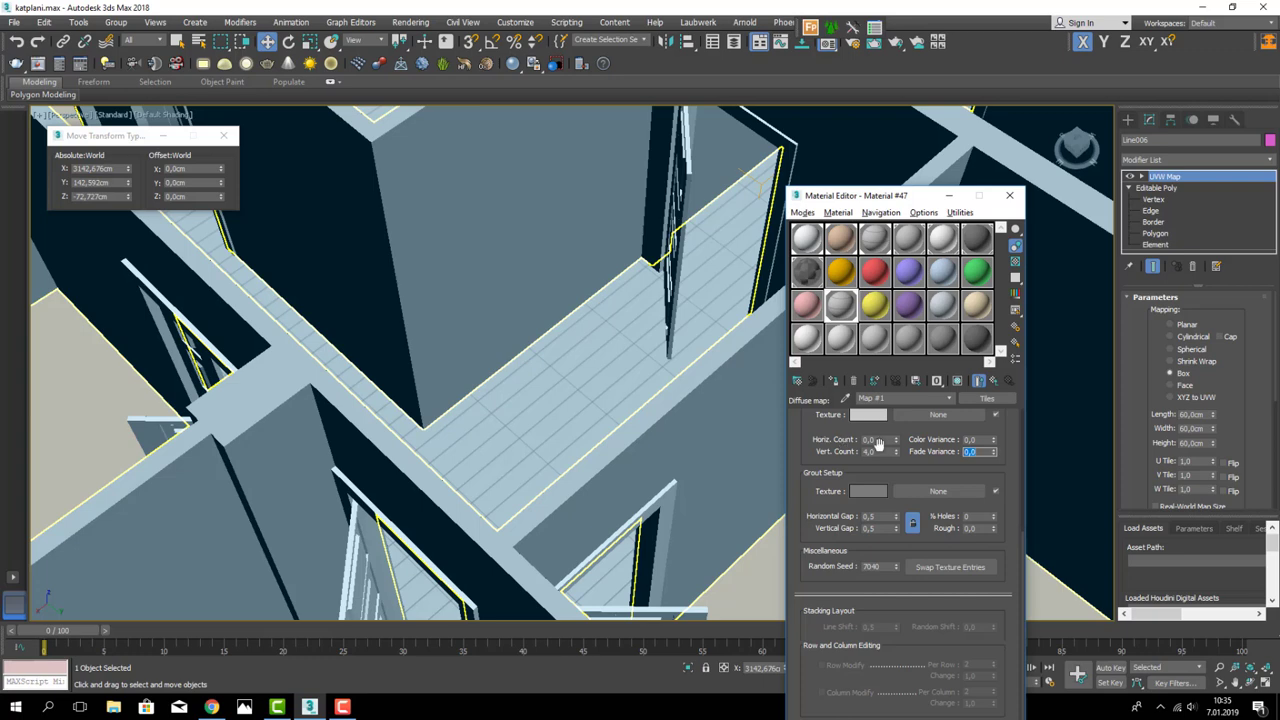
type("0")
key("Return")
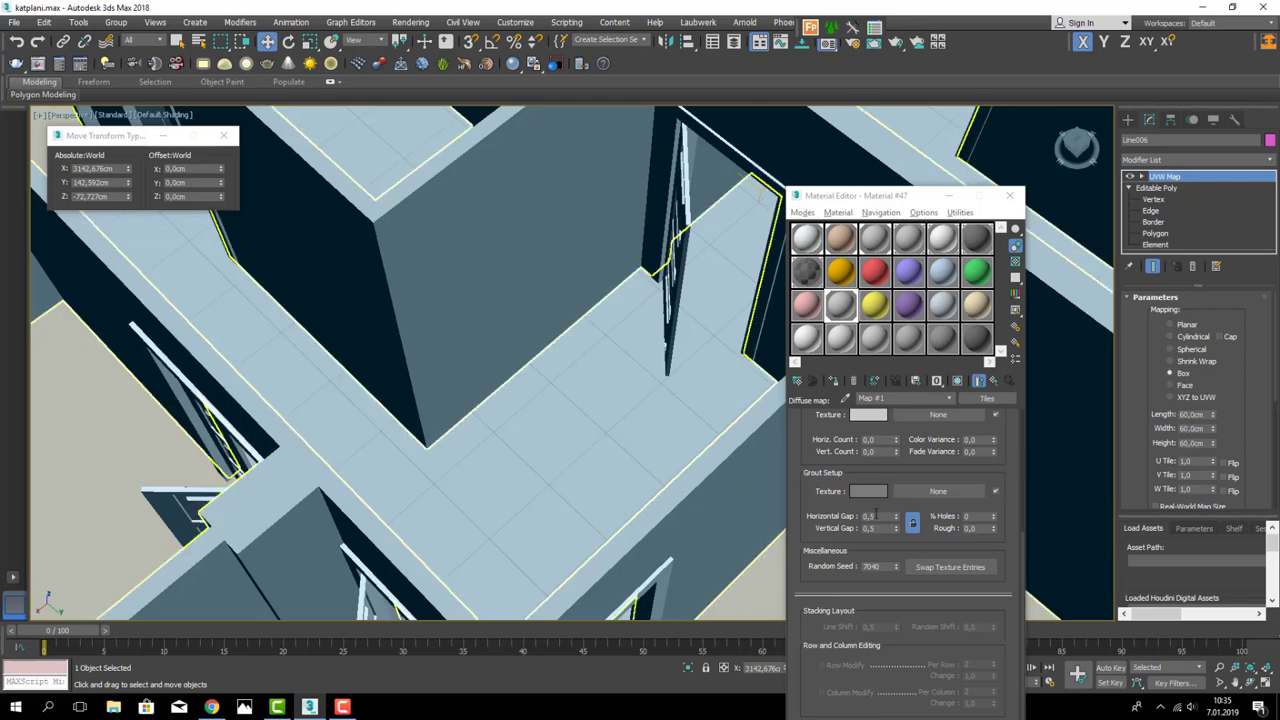
- Widen the locked horizontal and vertical grout gaps to 1,2
left_click(802, 519)
type("1,2")
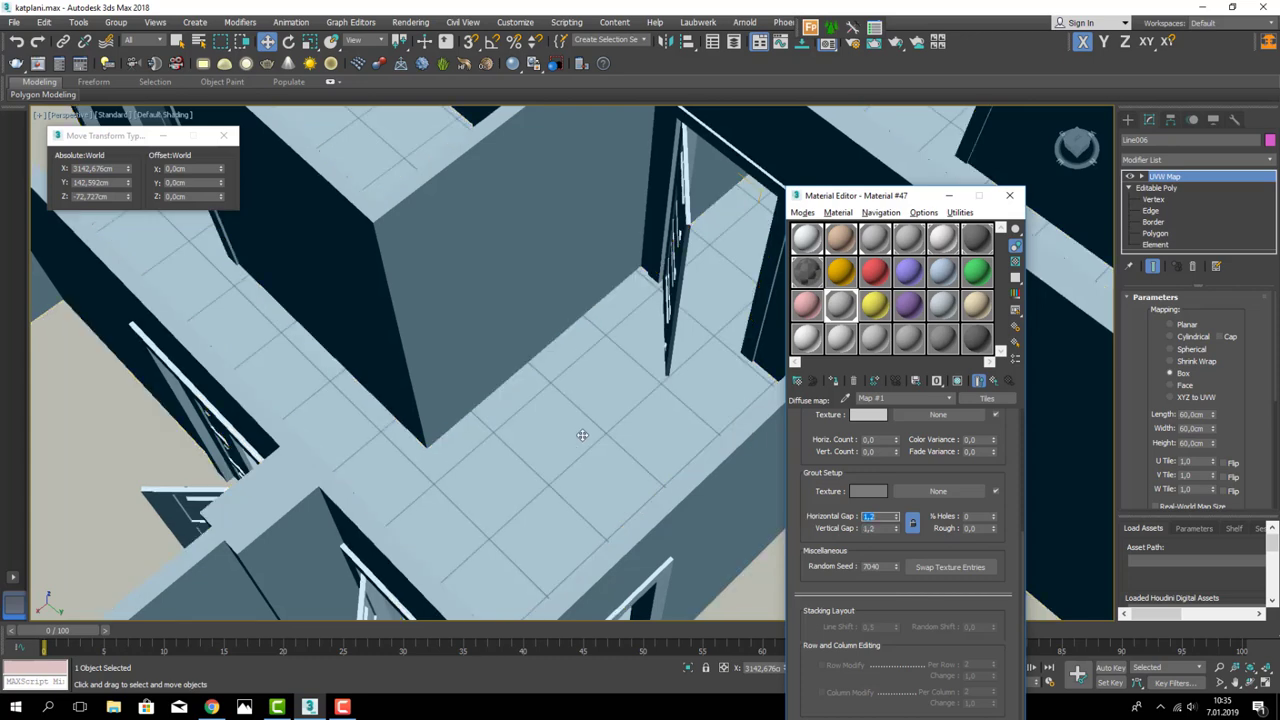
scroll(566, 360, "down", 2)
scroll(601, 385, "down", 4)
scroll(601, 385, "down", 2)
scroll(637, 391, "up", 4)
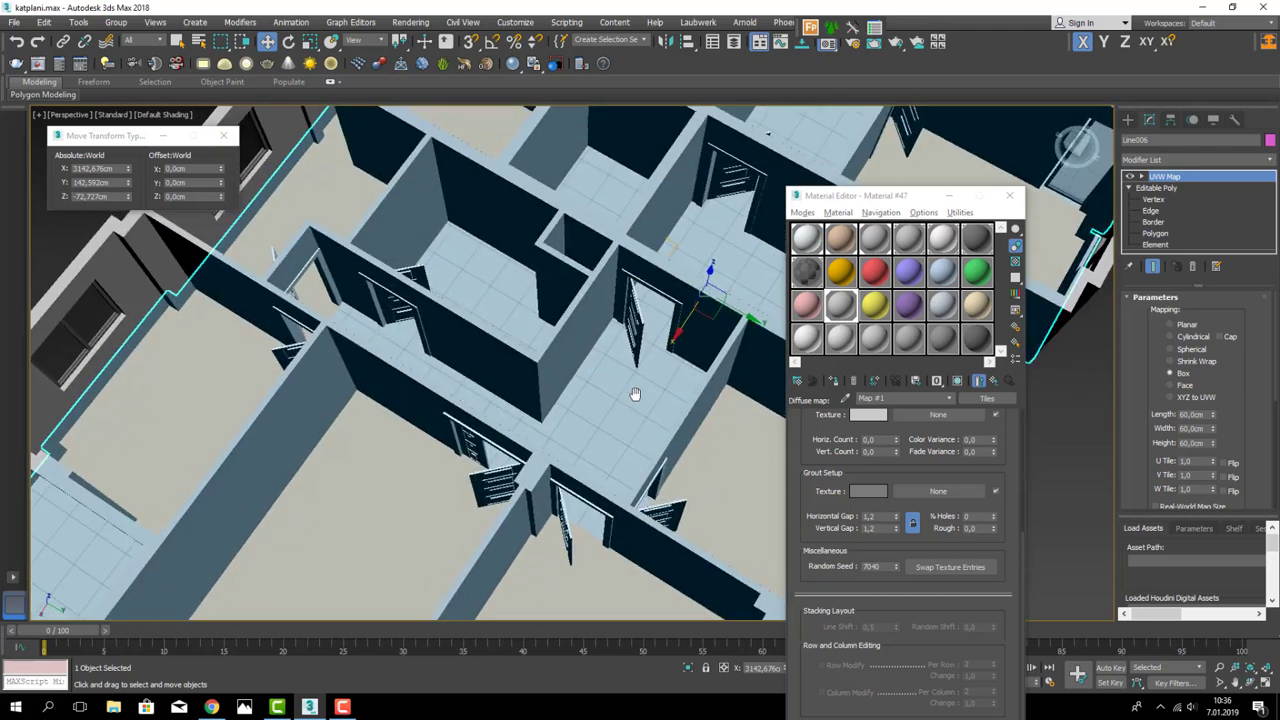
scroll(646, 434, "up", 3)
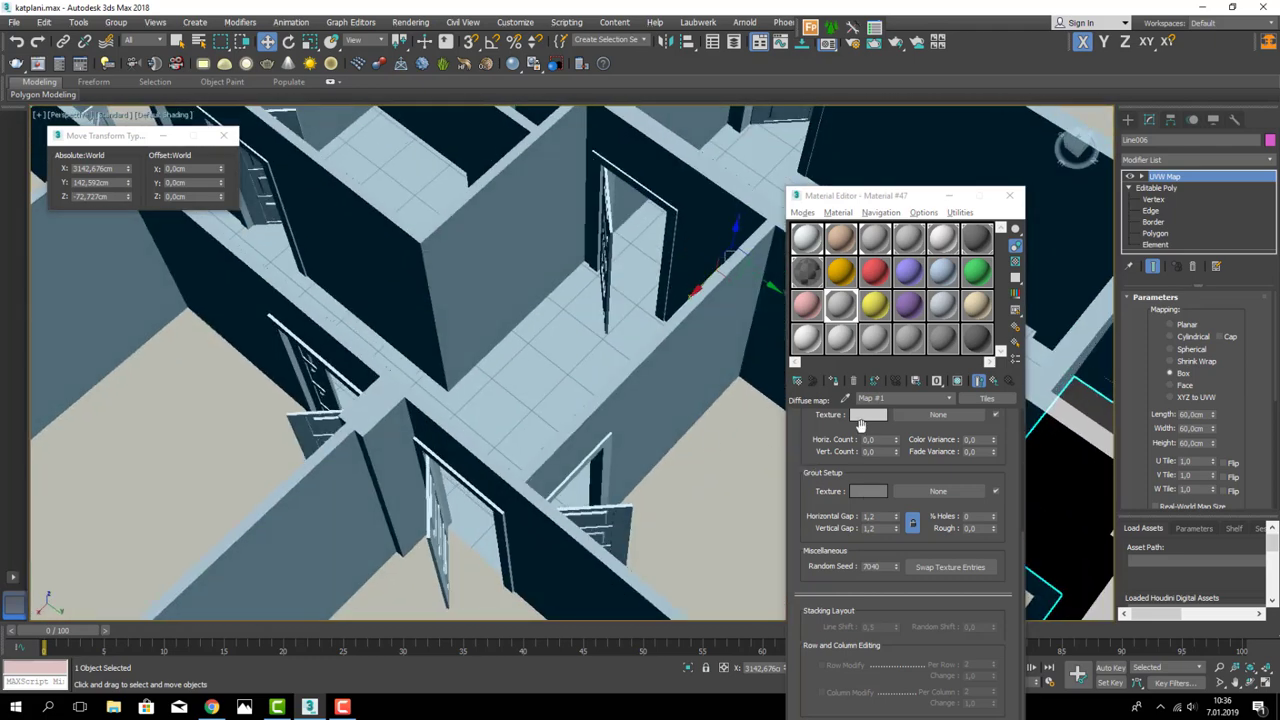
- Load granit.jpg as a Bitmap for the Tiles map's tile texture
left_click(862, 416)
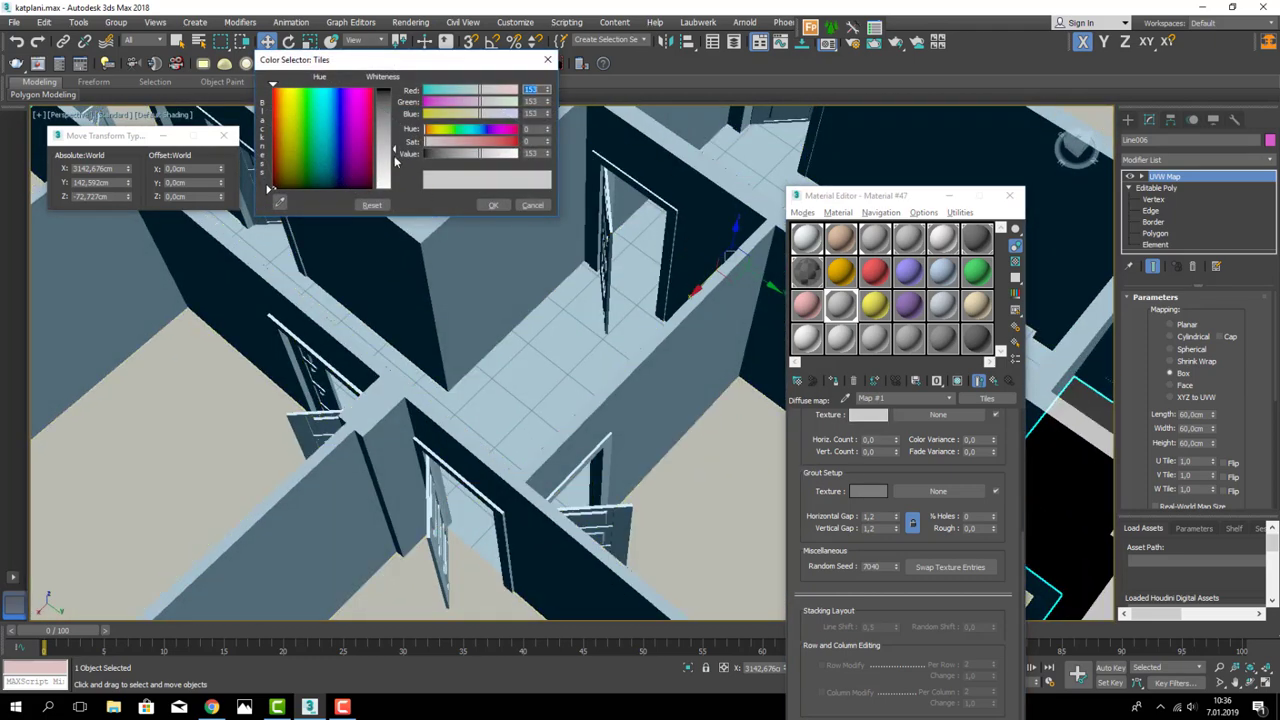
left_click(493, 205)
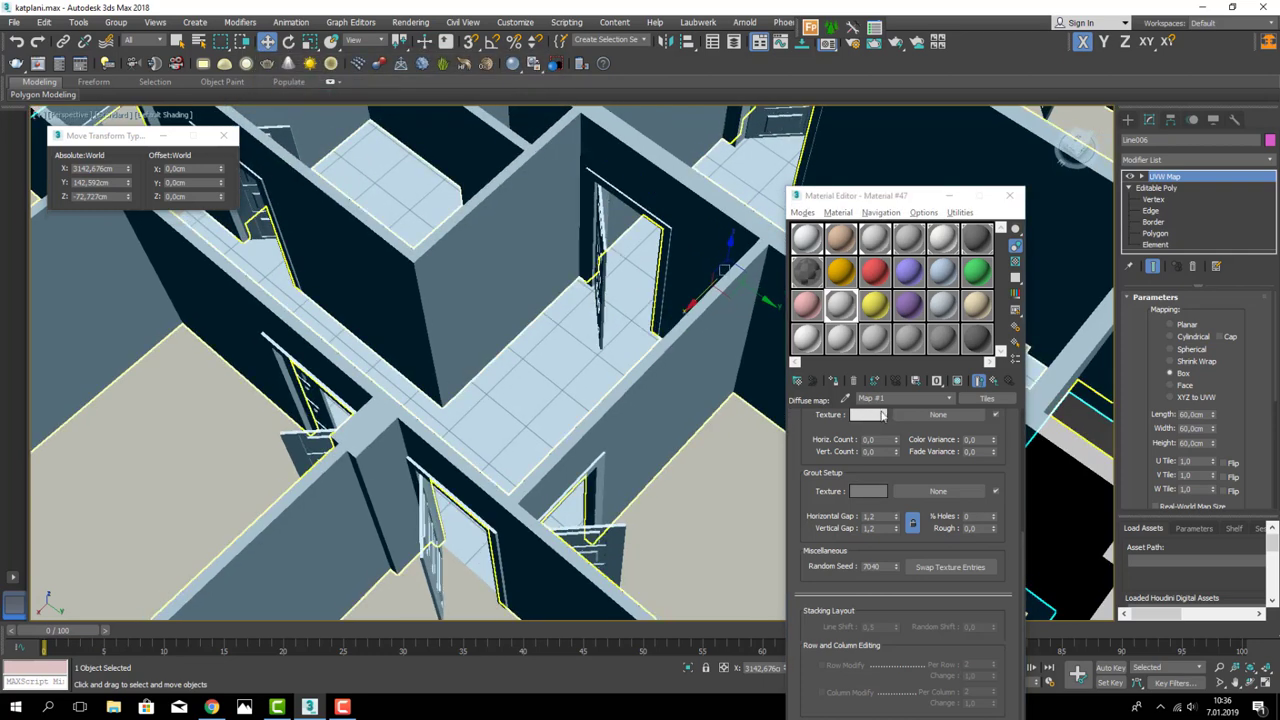
scroll(895, 430, "up", 1)
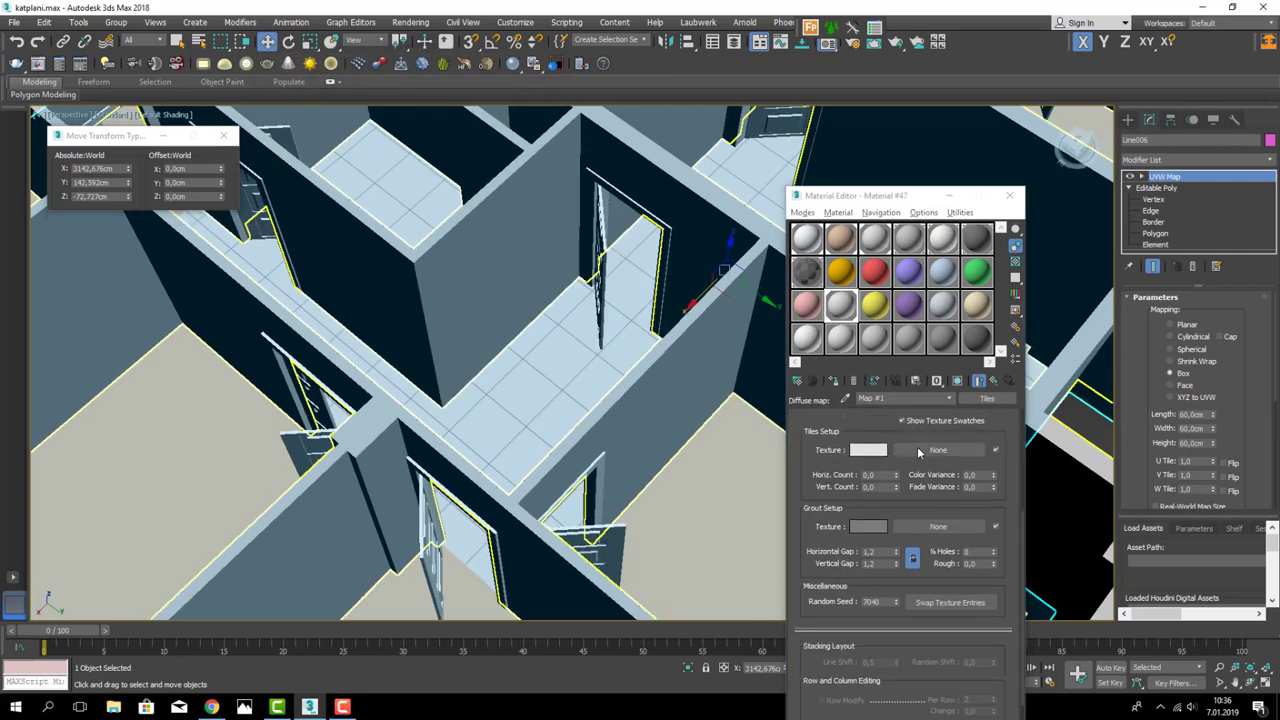
left_click(918, 451)
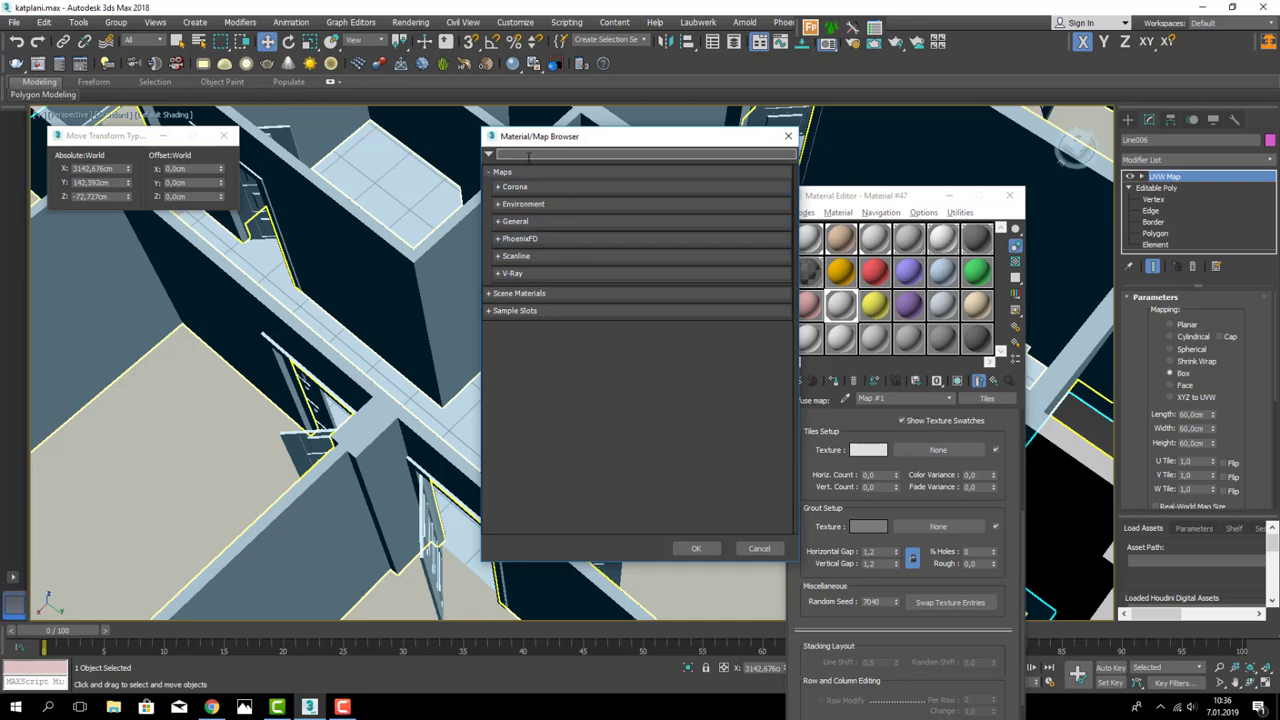
type("bitm")
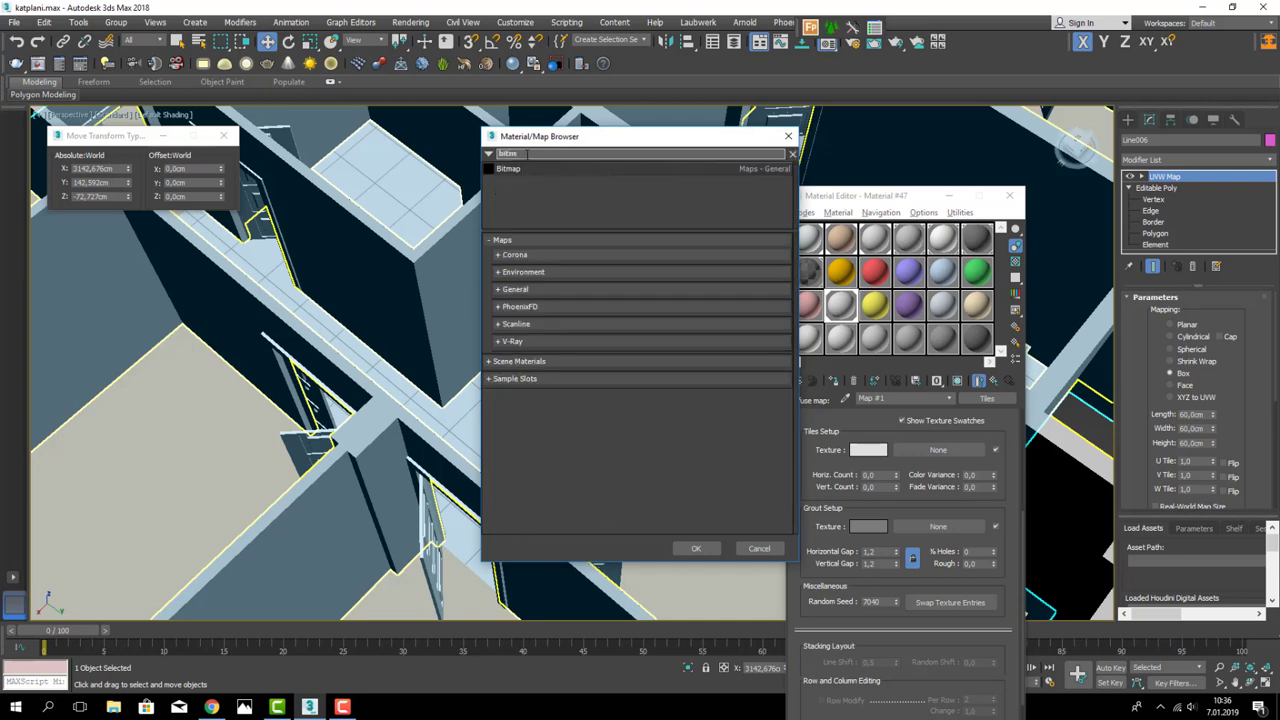
double_click(507, 169)
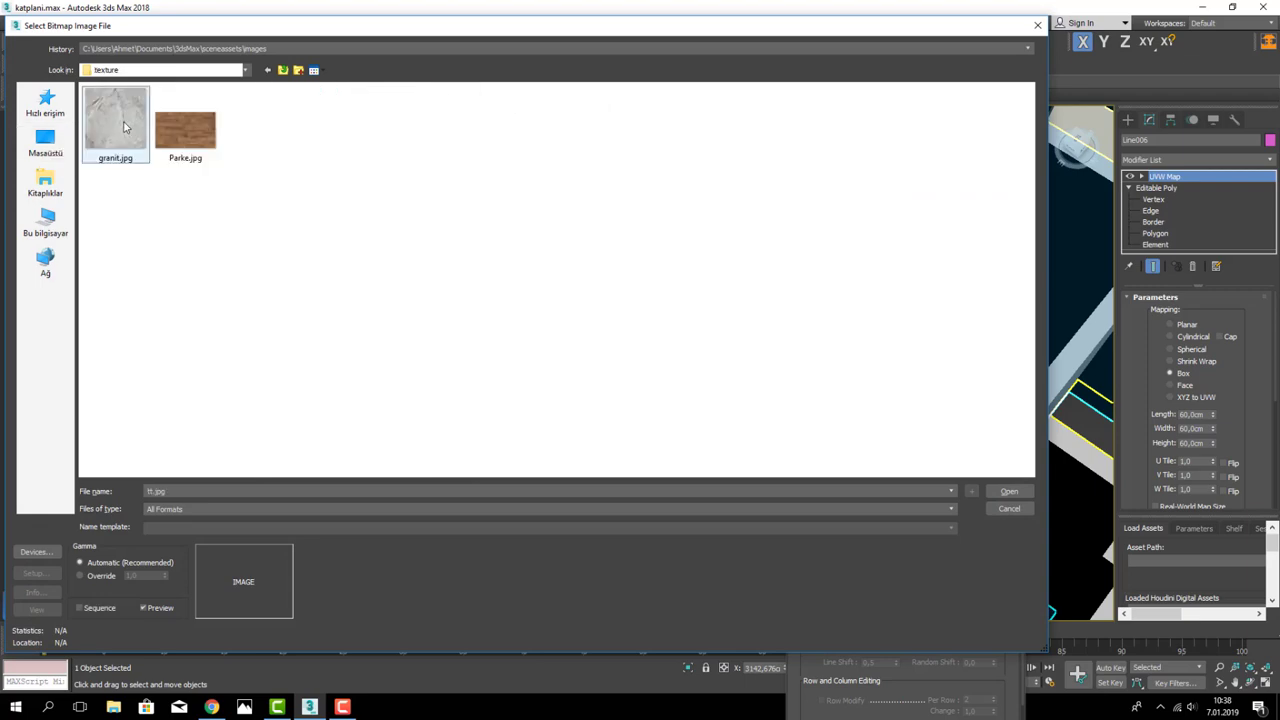
left_click(123, 125)
double_click(120, 124)
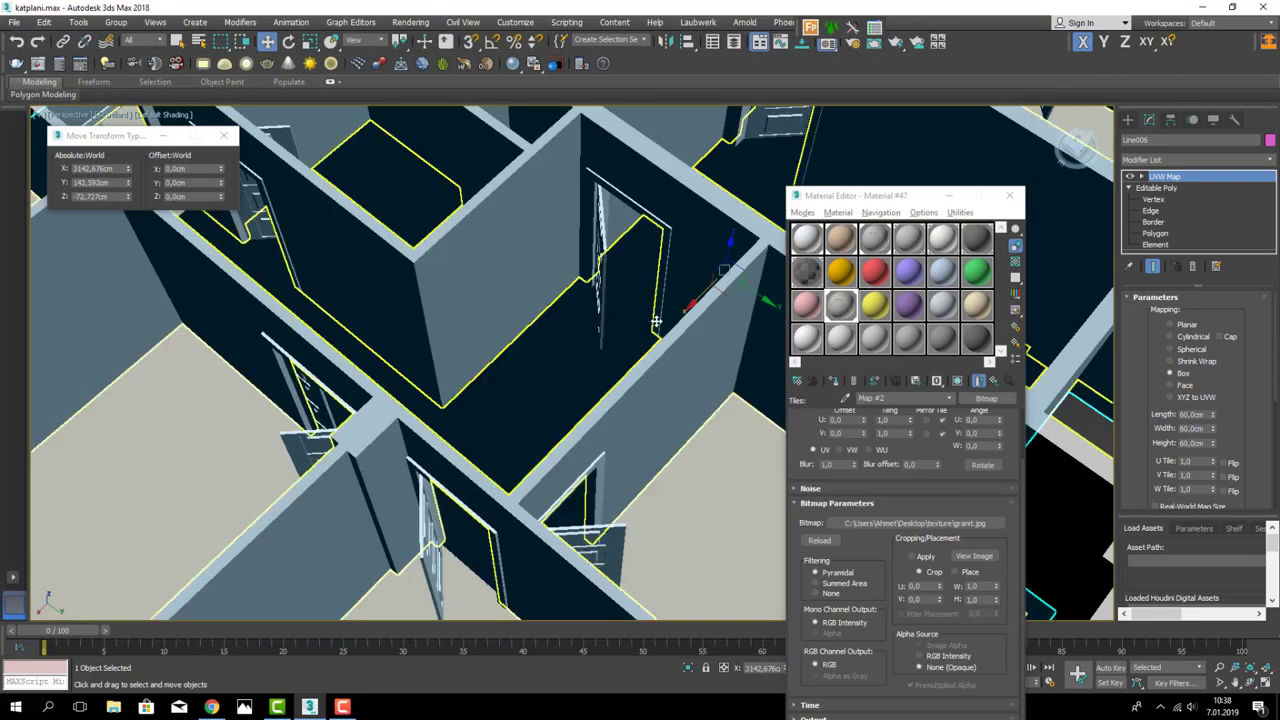
- Deselect the floor, look over the granite-tiled floor, and minimize the Material Editor
scroll(600, 389, "up", 2)
scroll(414, 337, "up", 2)
scroll(466, 346, "up", 2)
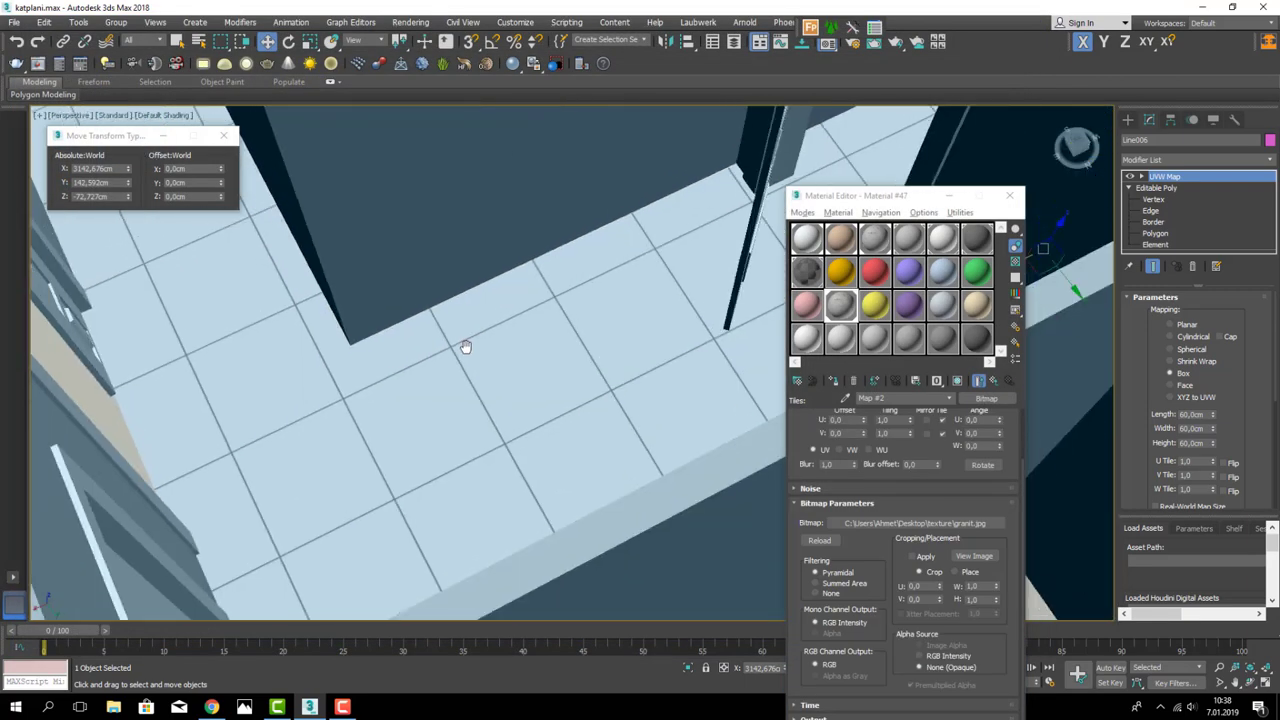
scroll(497, 351, "up", 2)
scroll(666, 423, "down", 2)
scroll(529, 366, "down", 2)
scroll(523, 366, "down", 3)
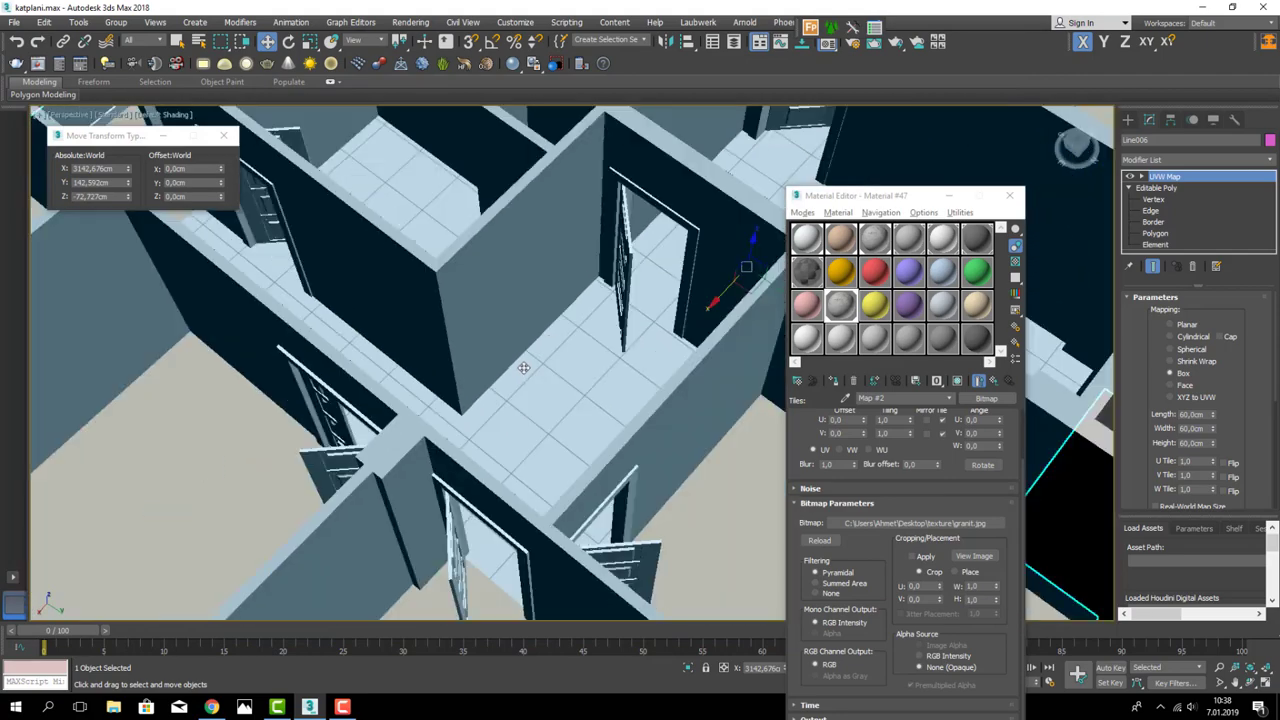
scroll(523, 366, "down", 3)
scroll(575, 350, "down", 5)
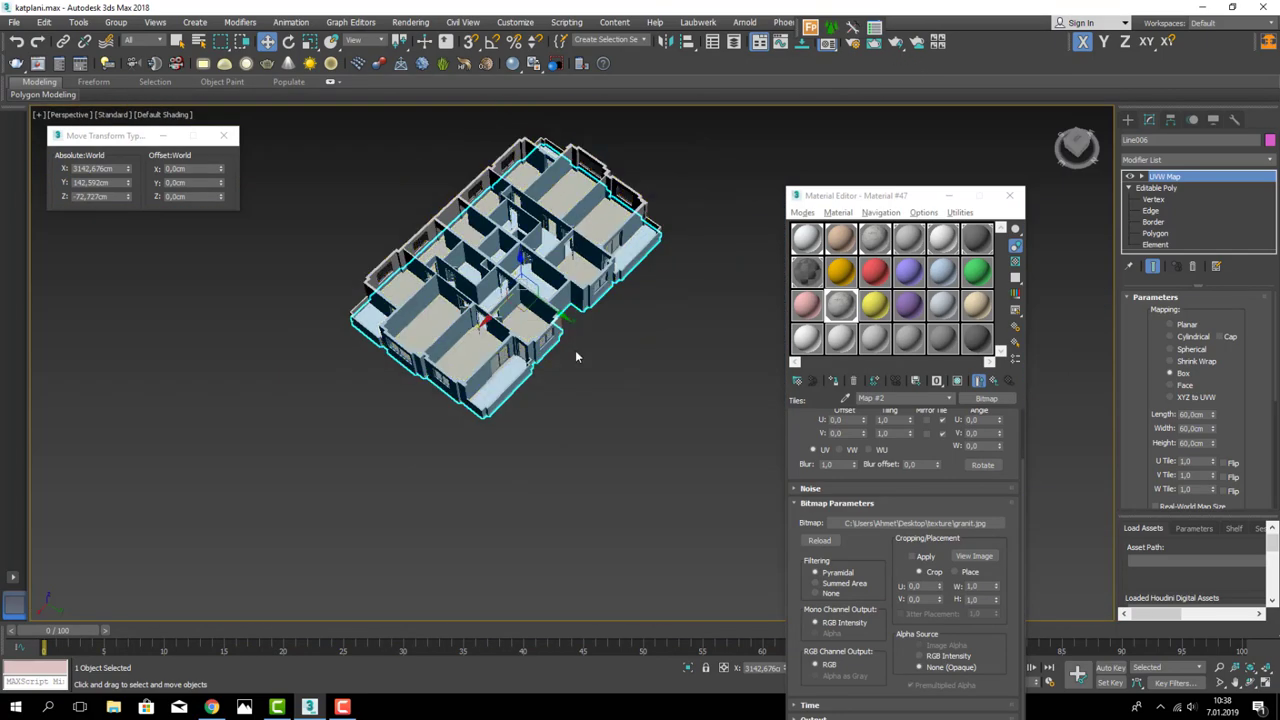
left_click(575, 350)
scroll(560, 345, "up", 3)
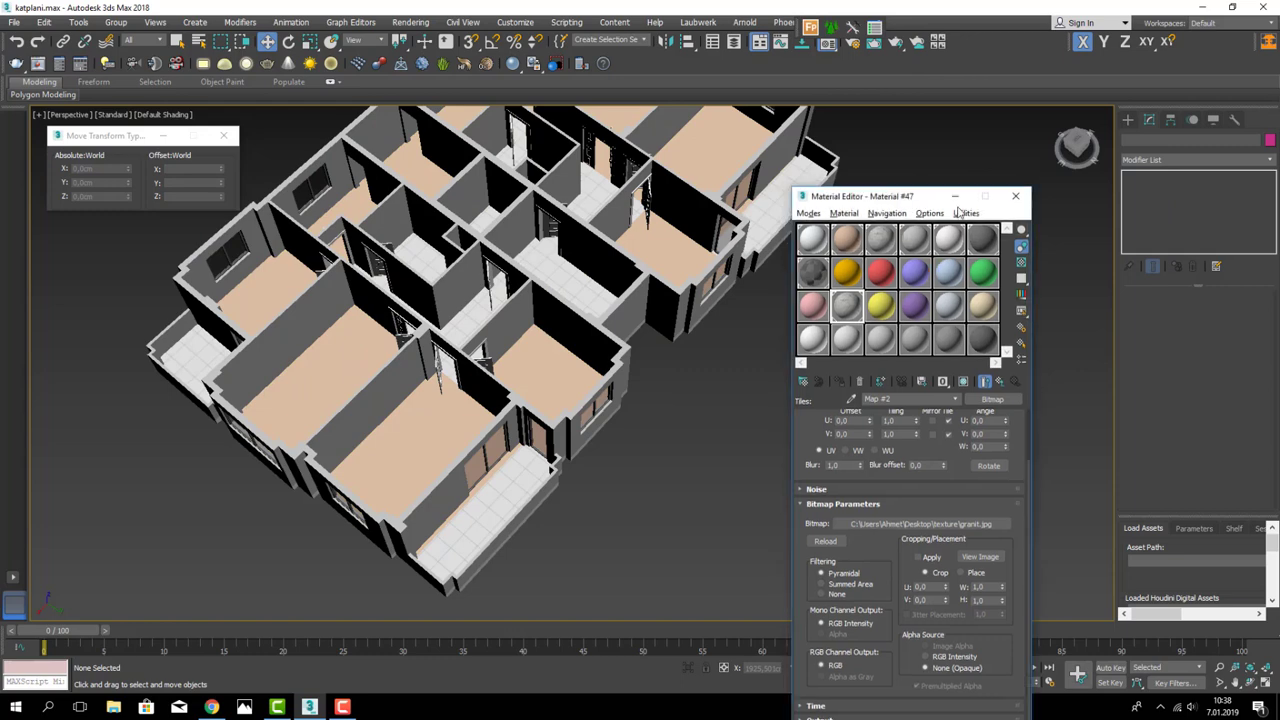
left_click_drag(905, 195, 1000, 214)
mouse_move(704, 362)
middle_mouse_down("alt")
mouse_move(627, 315)
mouse_move(709, 294)
middle_mouse_up("alt")
scroll(709, 294, "up", 2)
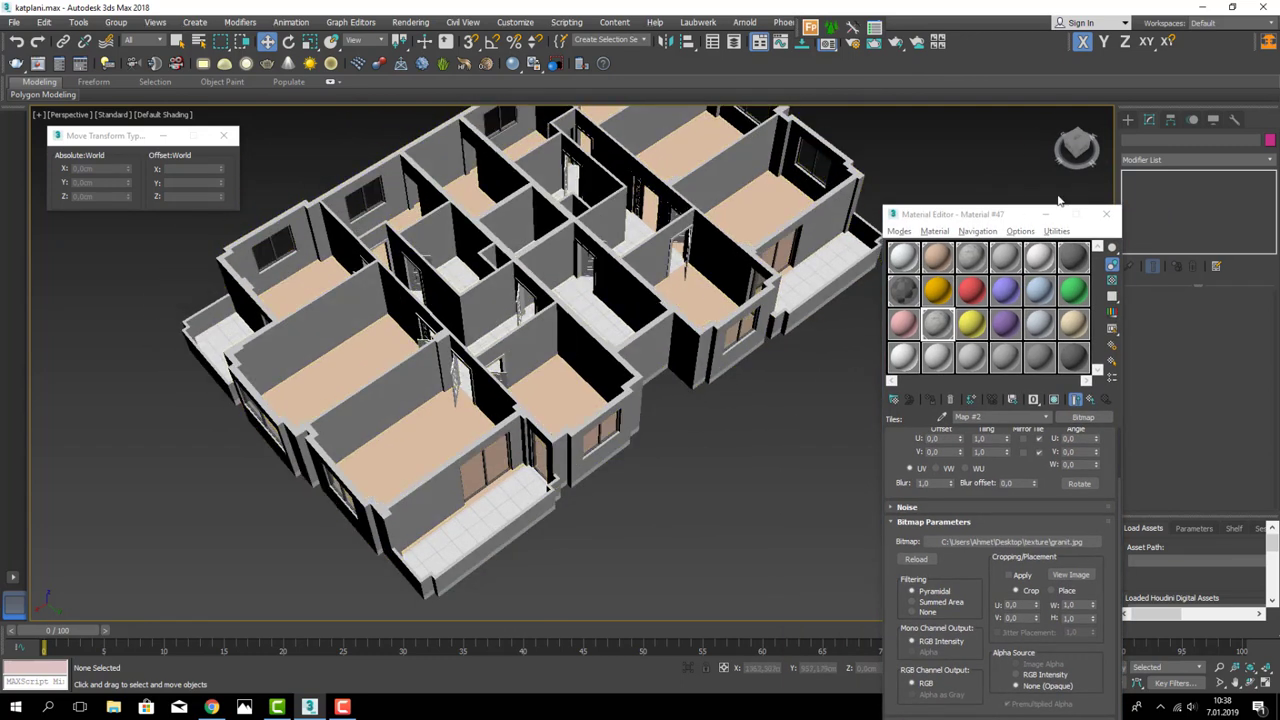
left_click(1042, 216)
middle_click_drag(967, 240, 1122, 188, "alt")
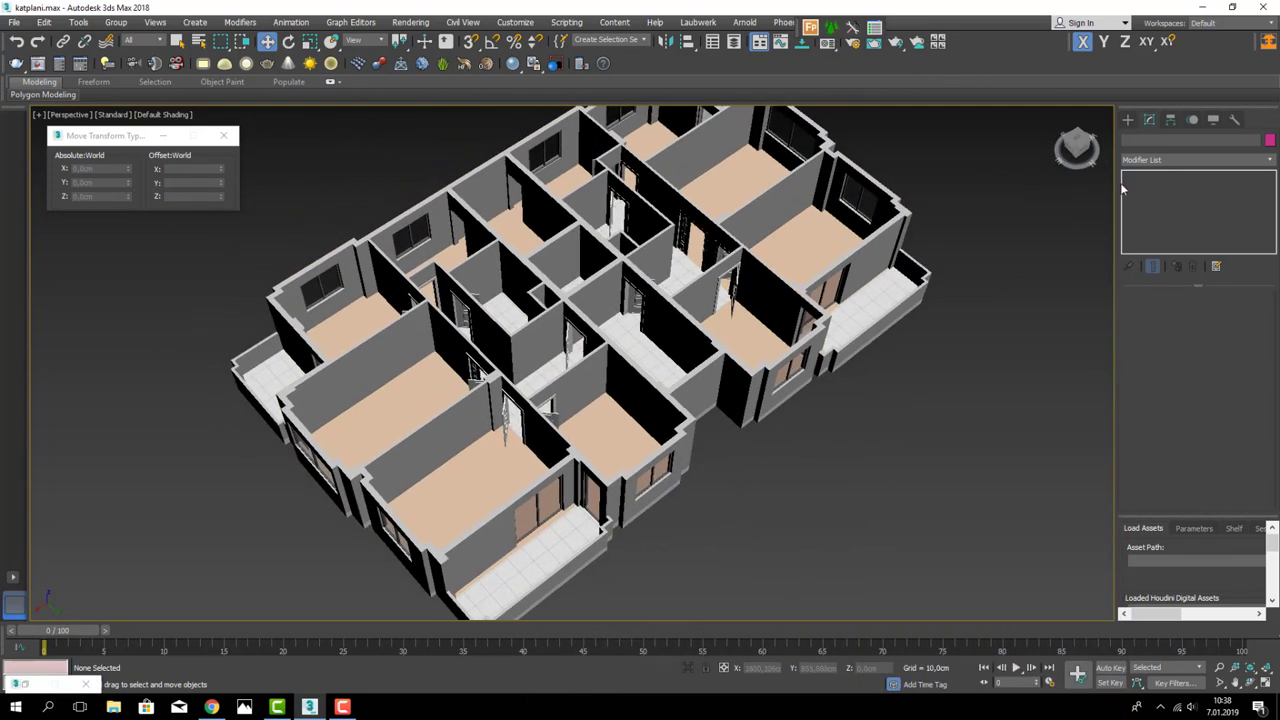
- Create a VRayLight on empty ground beside the building
left_click(1128, 119)
left_click(1160, 139)
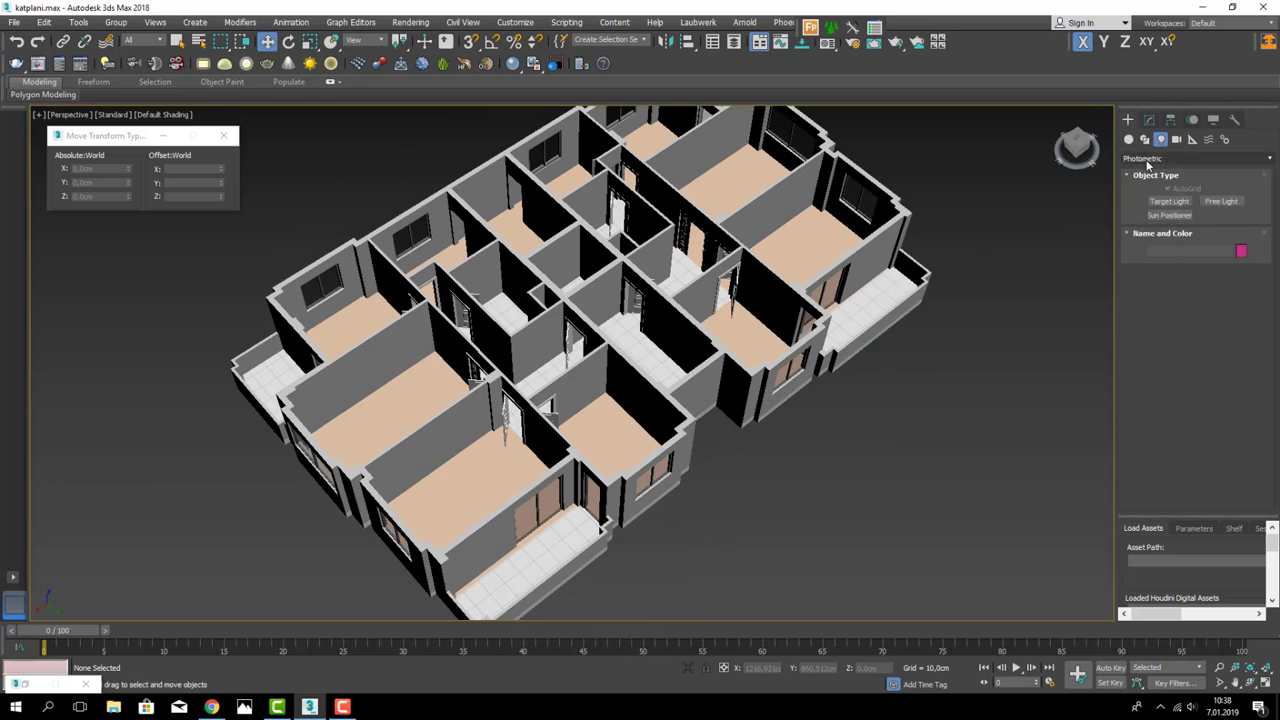
left_click(1150, 158)
left_click(1138, 212)
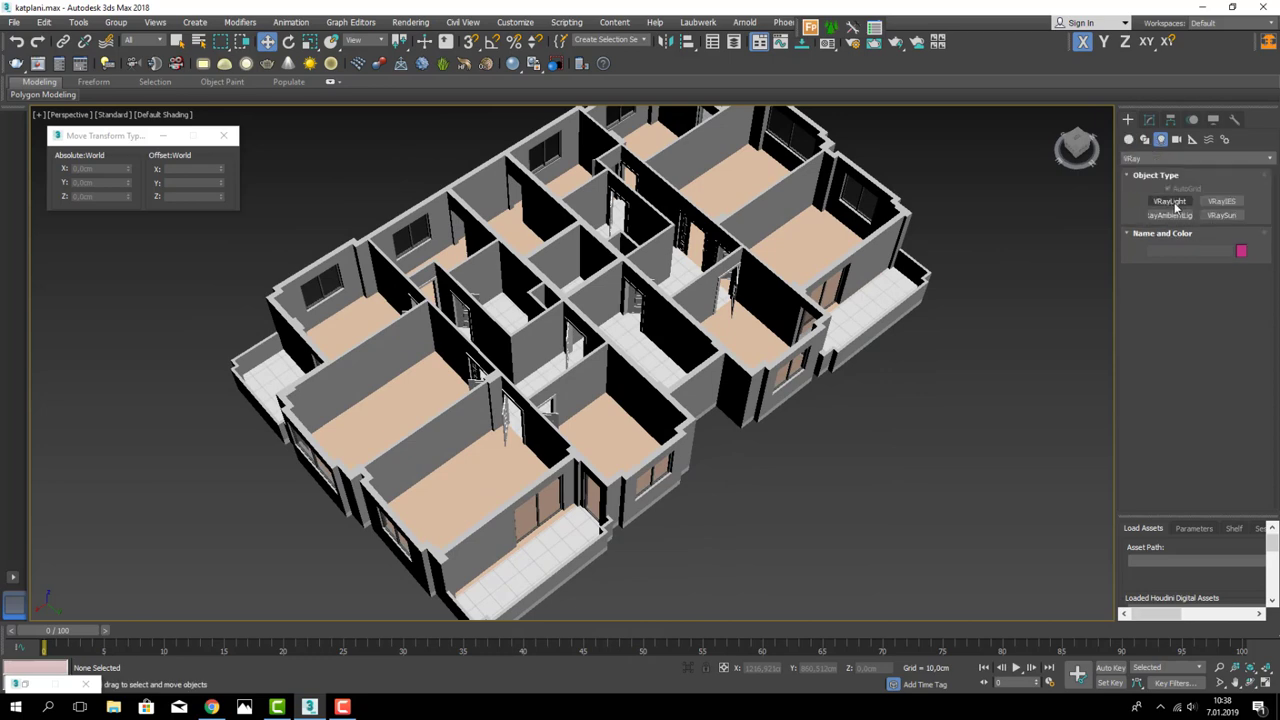
left_click(1170, 201)
middle_click_drag(893, 436, 818, 401)
left_click_drag(818, 401, 830, 412)
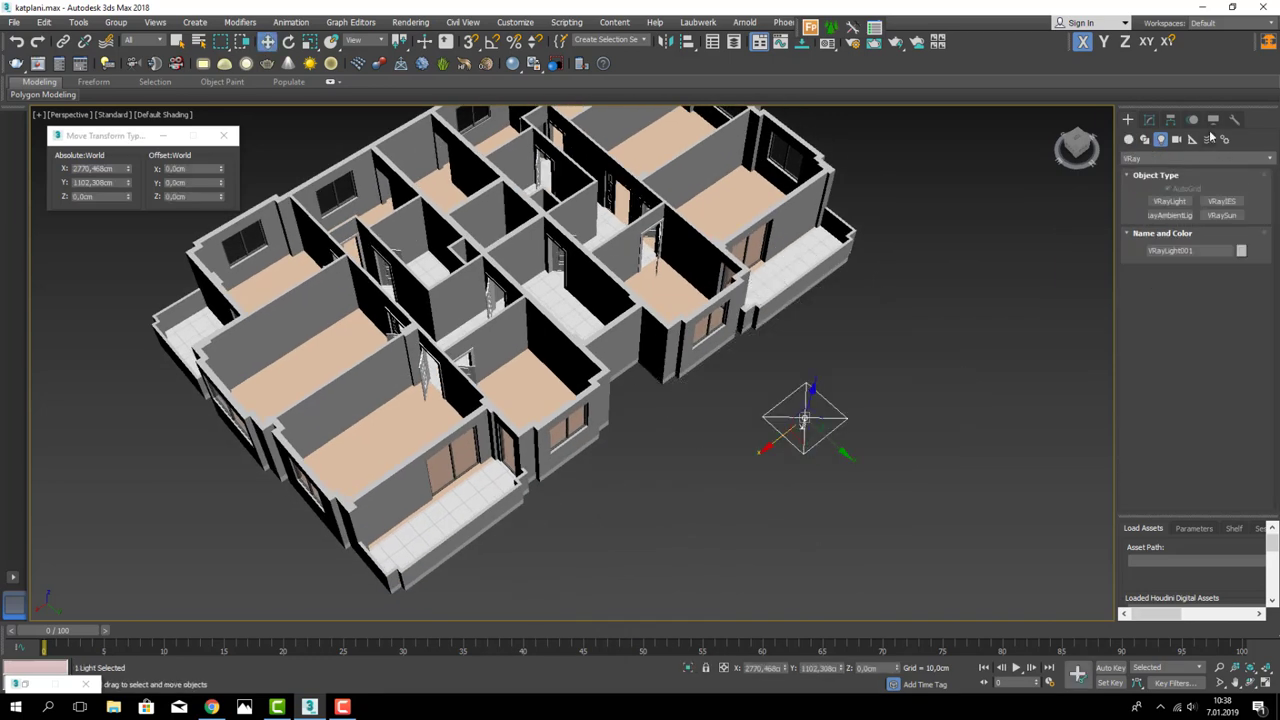
- Make the VRayLight a Dome light with a multiplier of 1
left_click(1149, 119)
left_click(1223, 317)
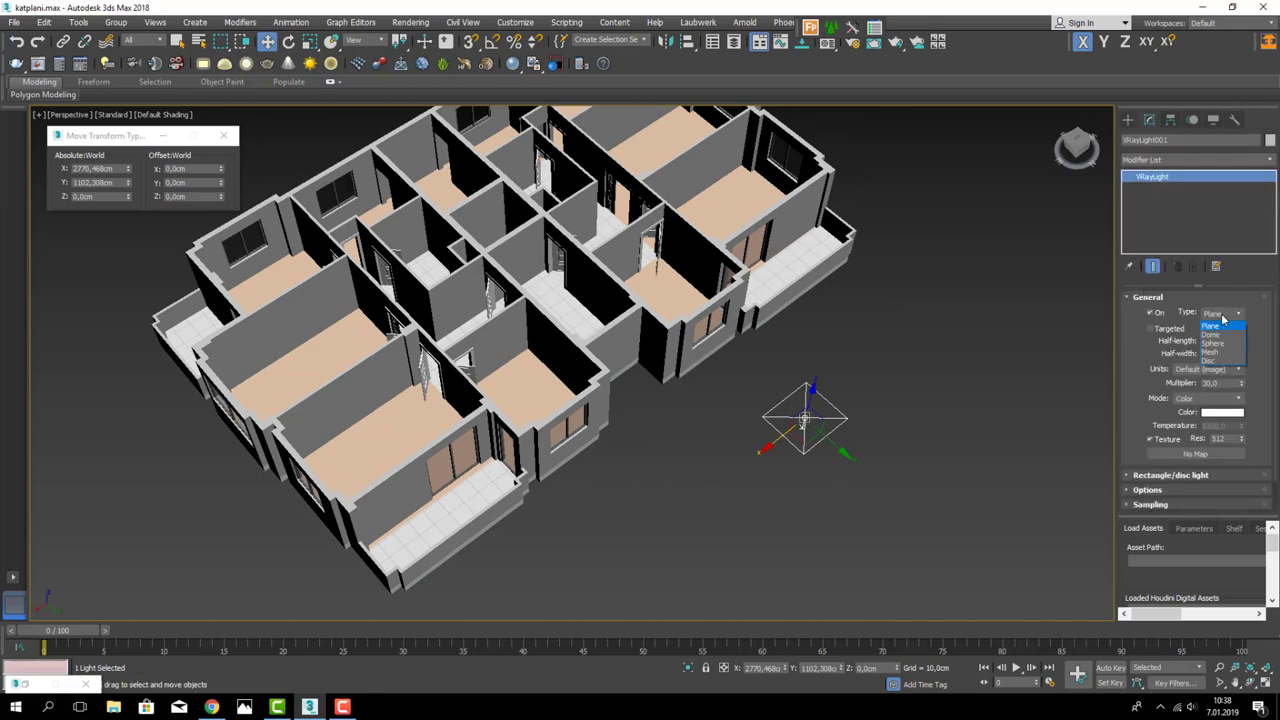
left_click(1215, 335)
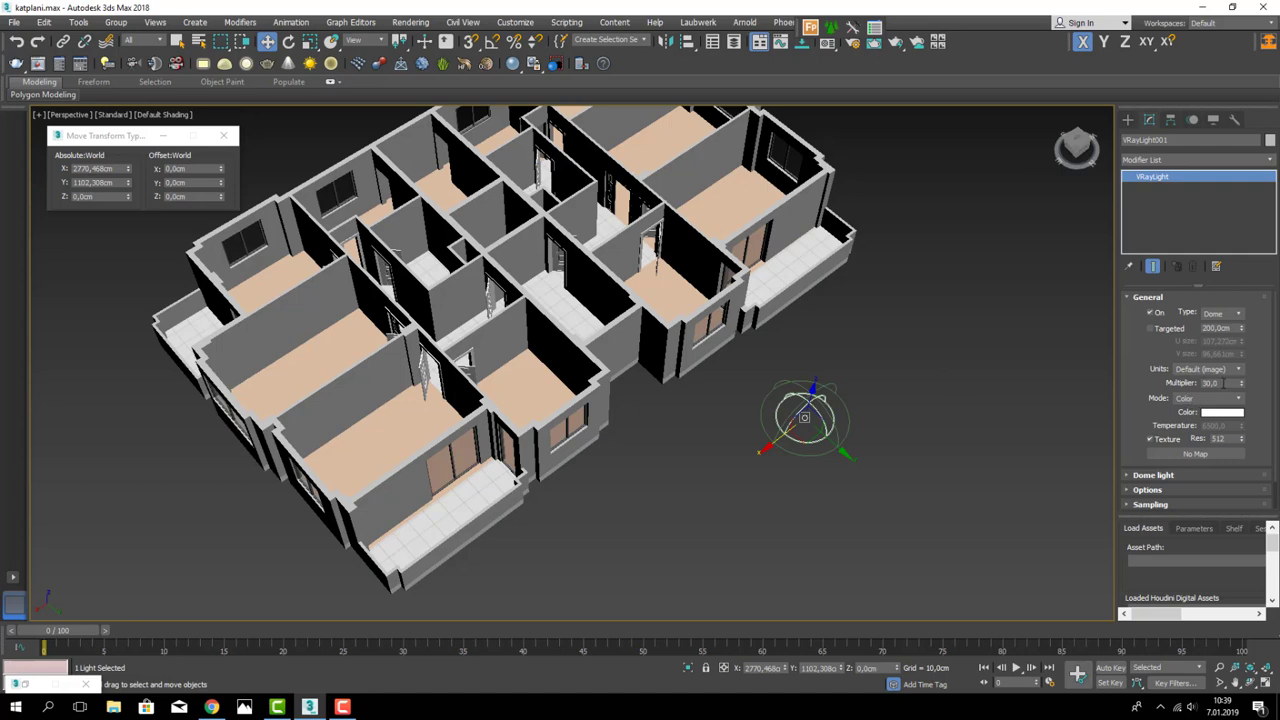
type("1")
key("Return")
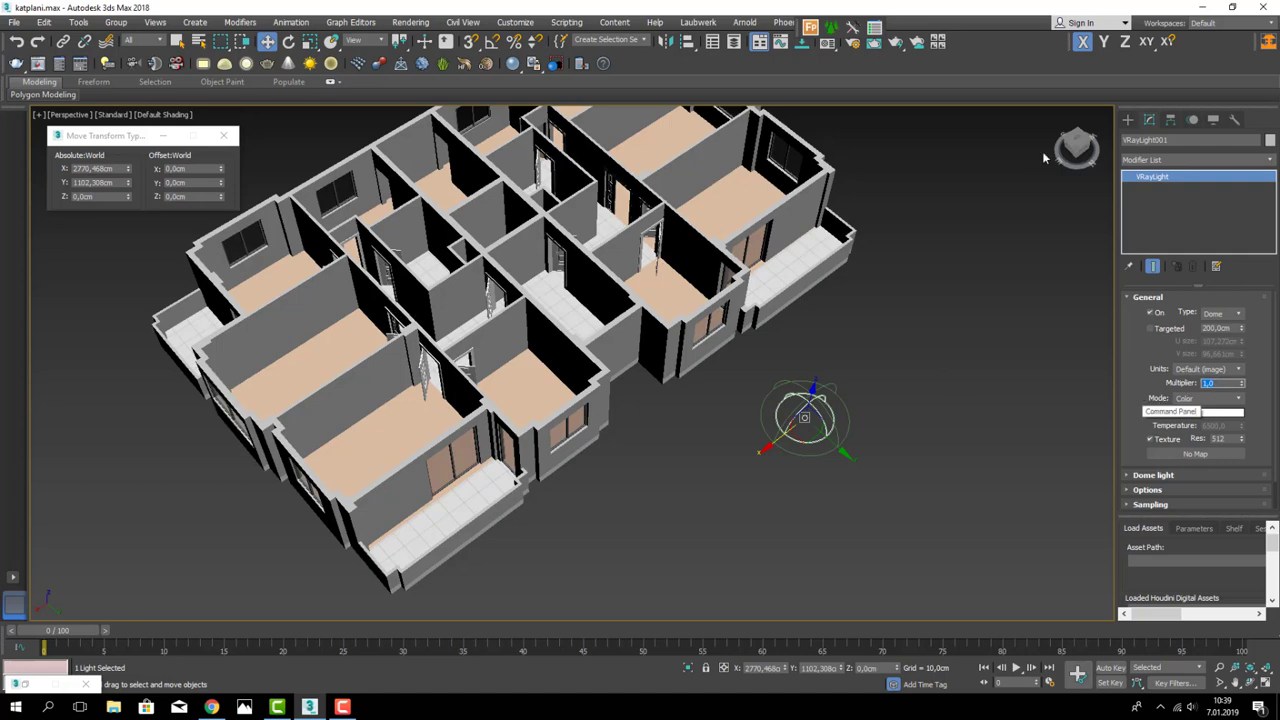
left_click(922, 283)
middle_click_drag(922, 283, 990, 310, "alt")
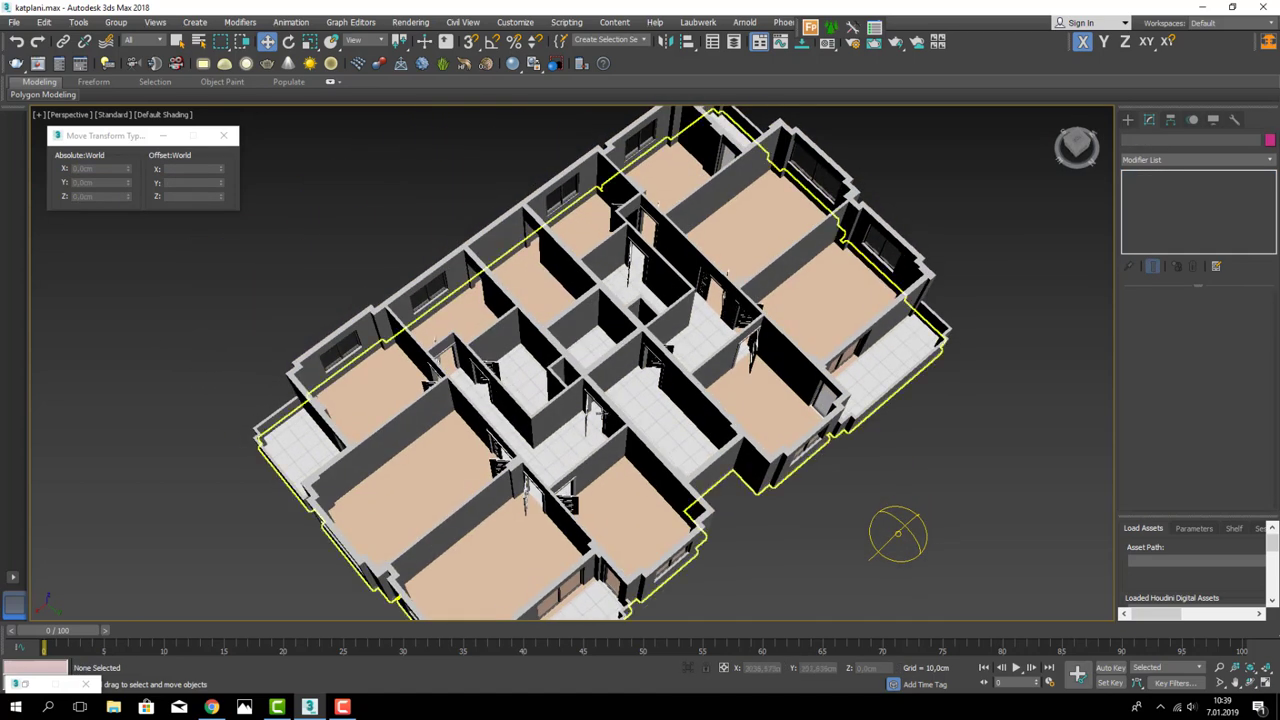
scroll(590, 420, "up", 3)
scroll(590, 420, "up", 2)
left_click(895, 42)
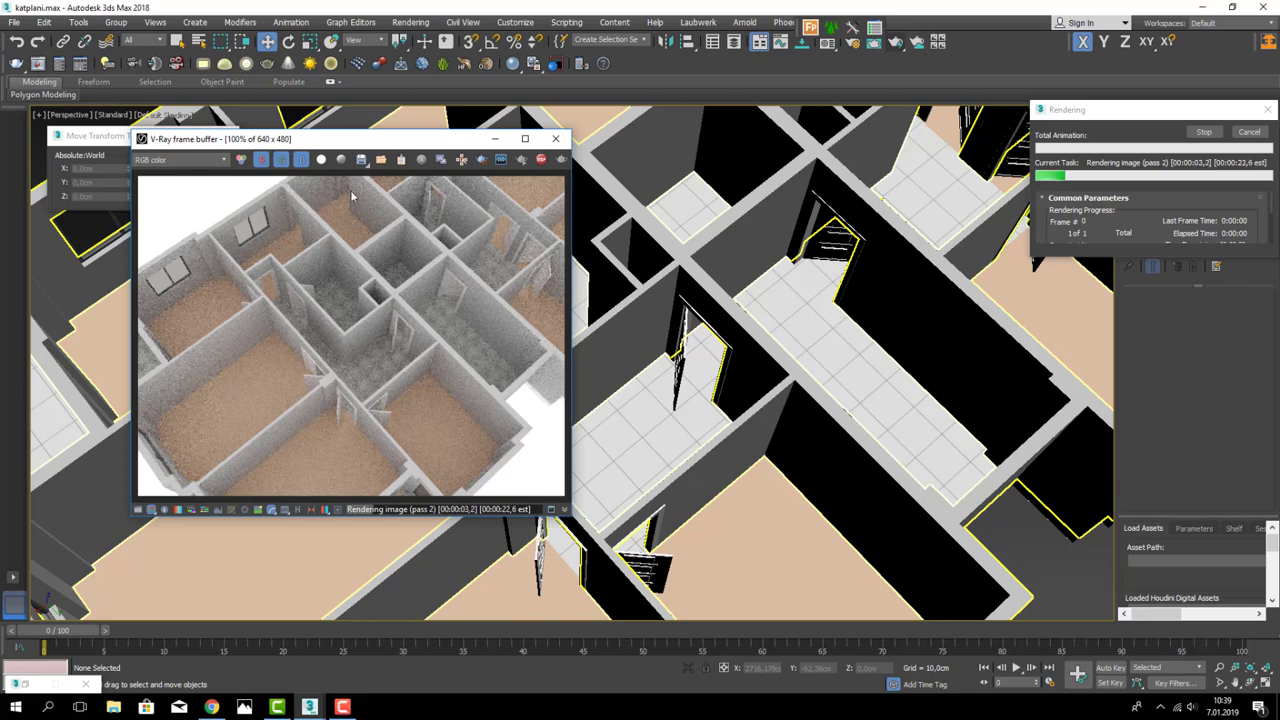
left_click_drag(358, 145, 318, 121)
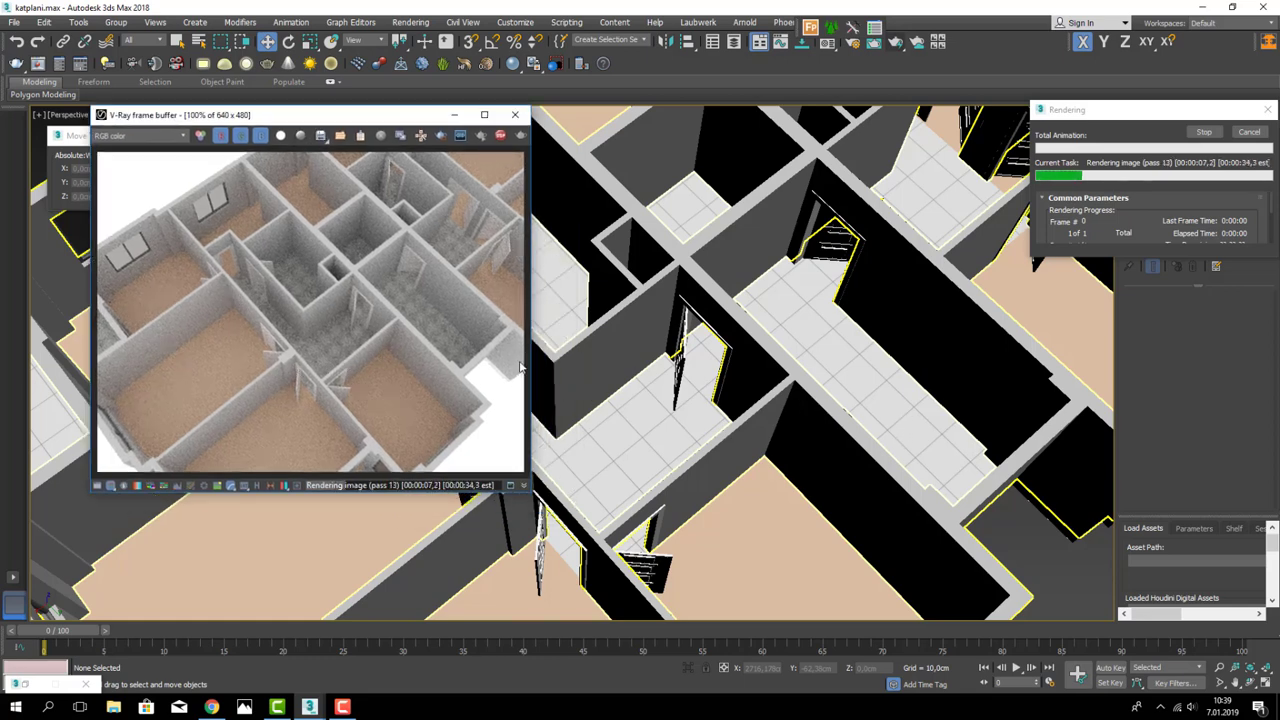
scroll(328, 357, "up", 2)
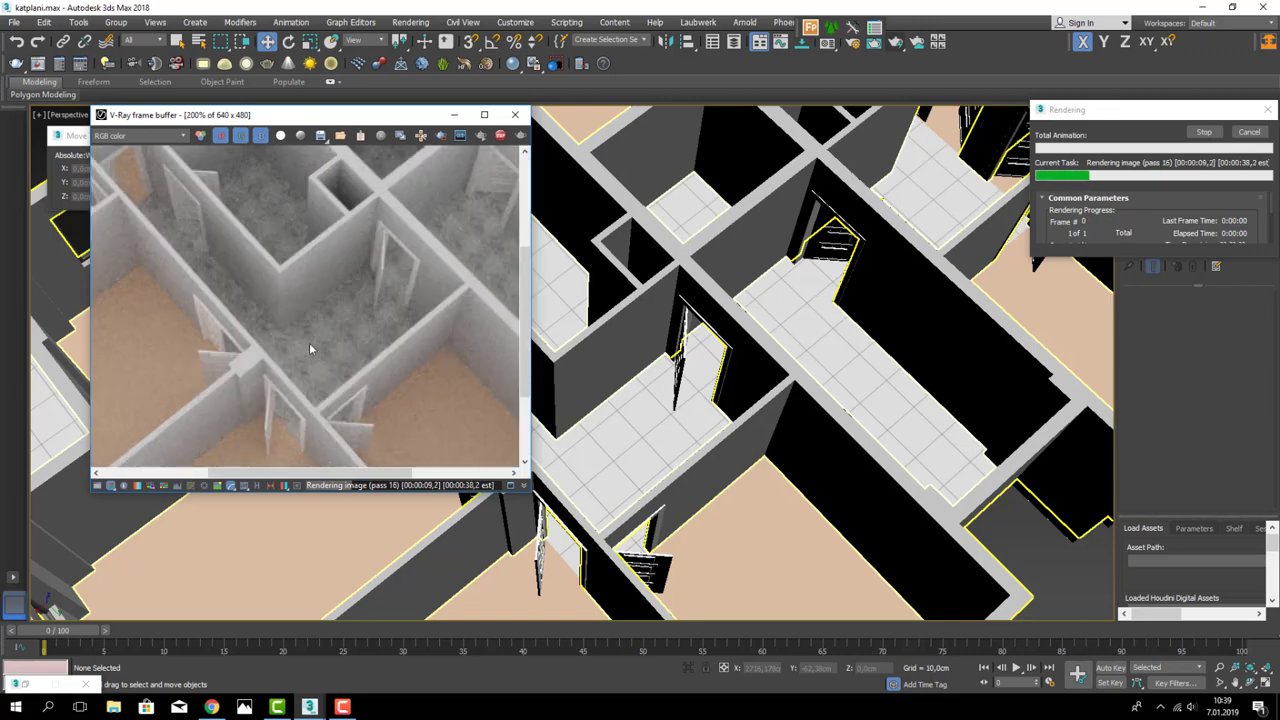
scroll(310, 344, "down", 2)
left_click(1249, 131)
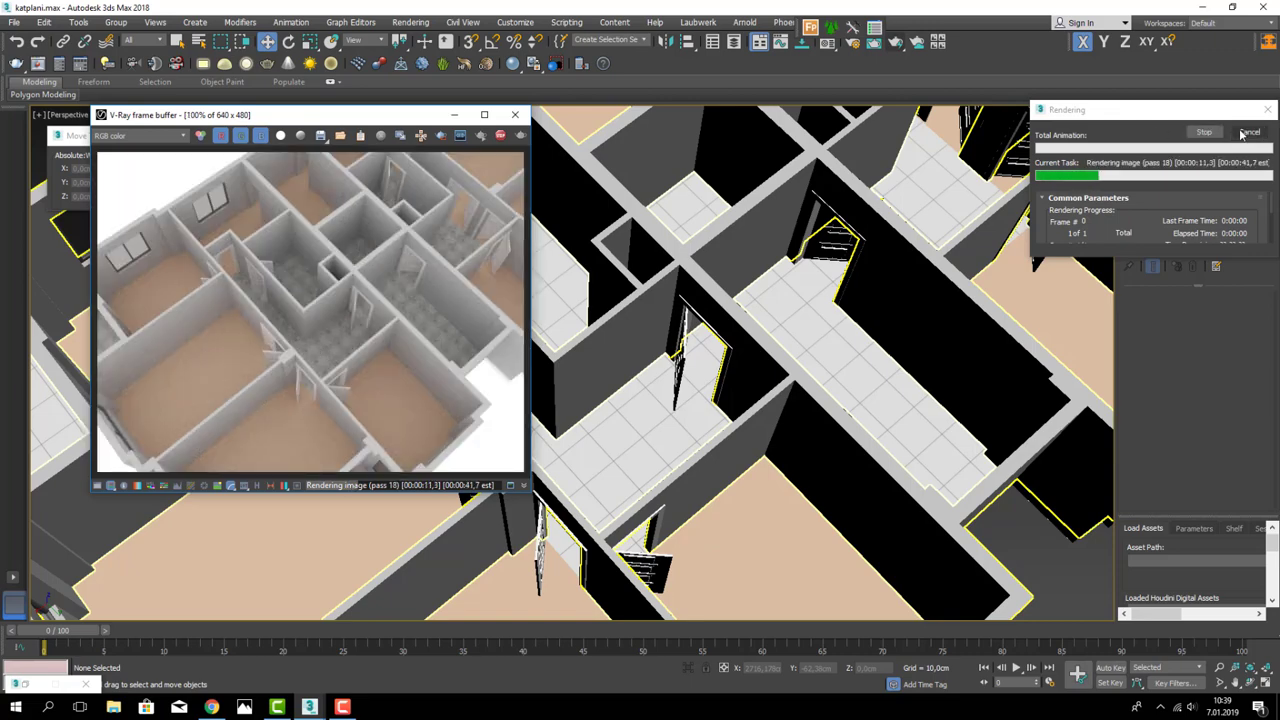
left_click(521, 122)
- In the Material Editor, go back up from the Tiles map to the Multi/Sub-Object list
scroll(680, 360, "down", 10)
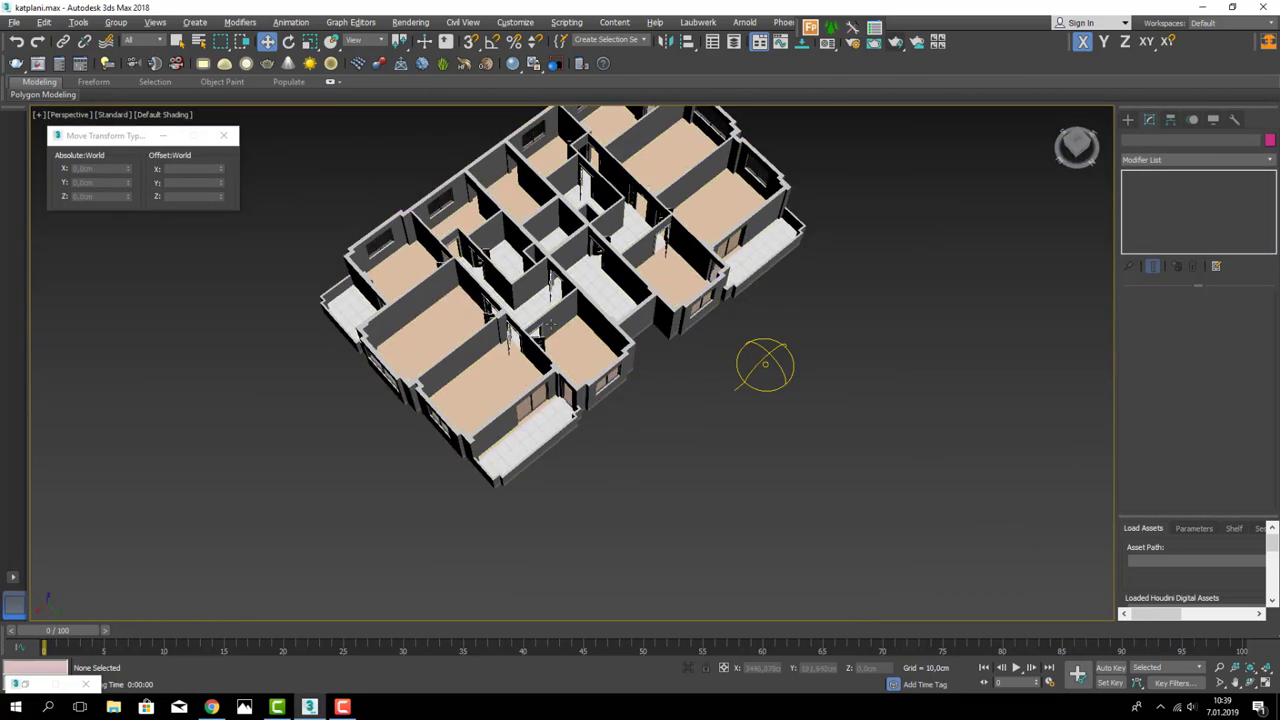
key("m")
middle_click_drag(677, 394, 640, 417, "alt")
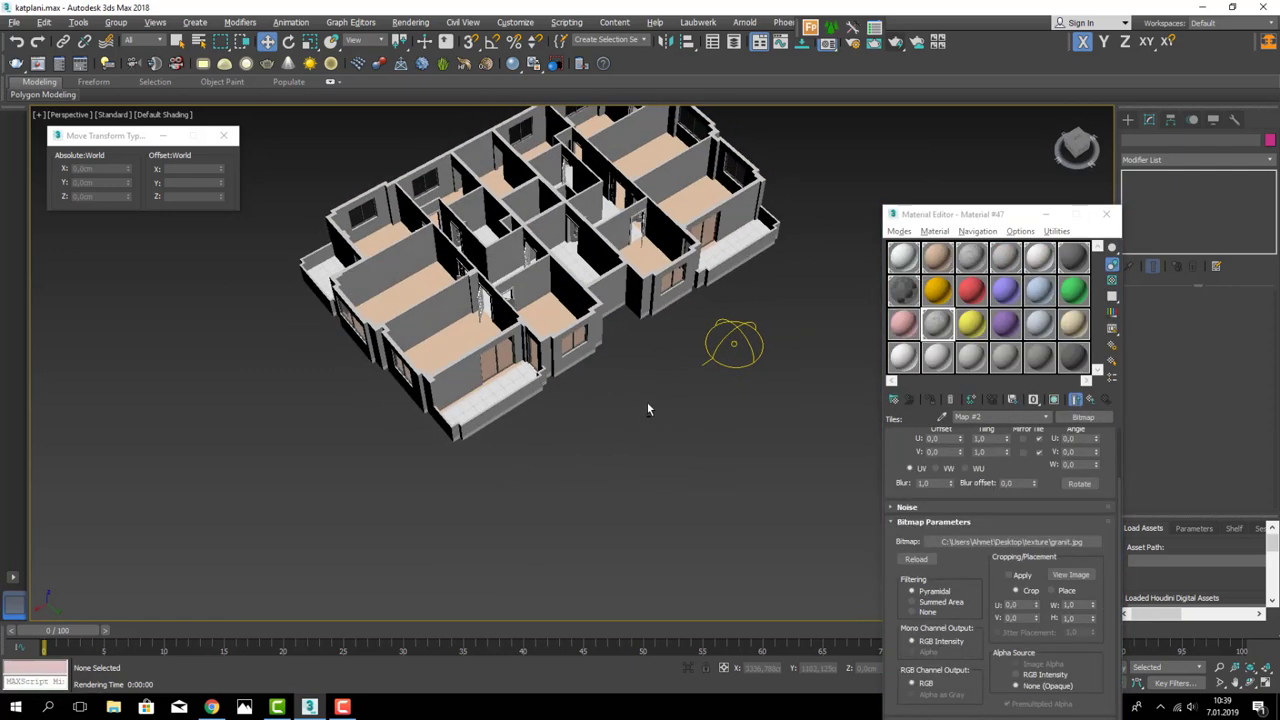
left_click(1094, 400)
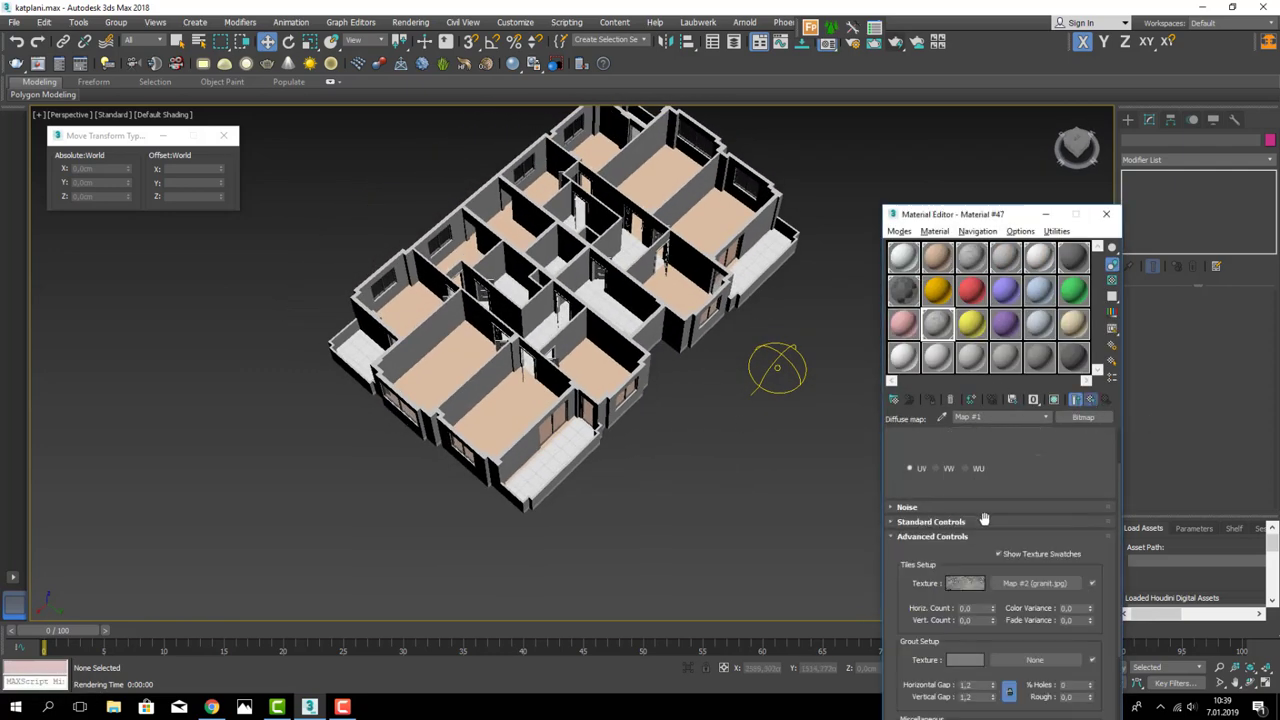
left_click(1094, 402)
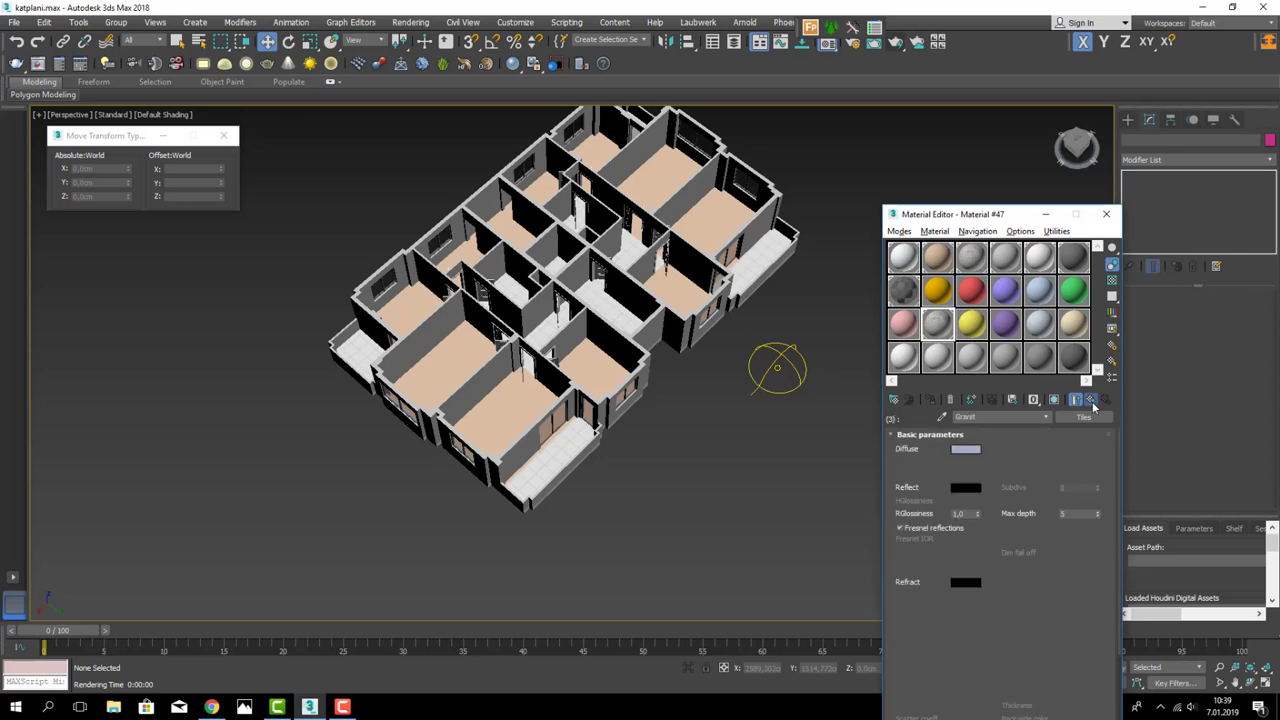
left_click(1094, 402)
left_click_drag(990, 216, 933, 150)
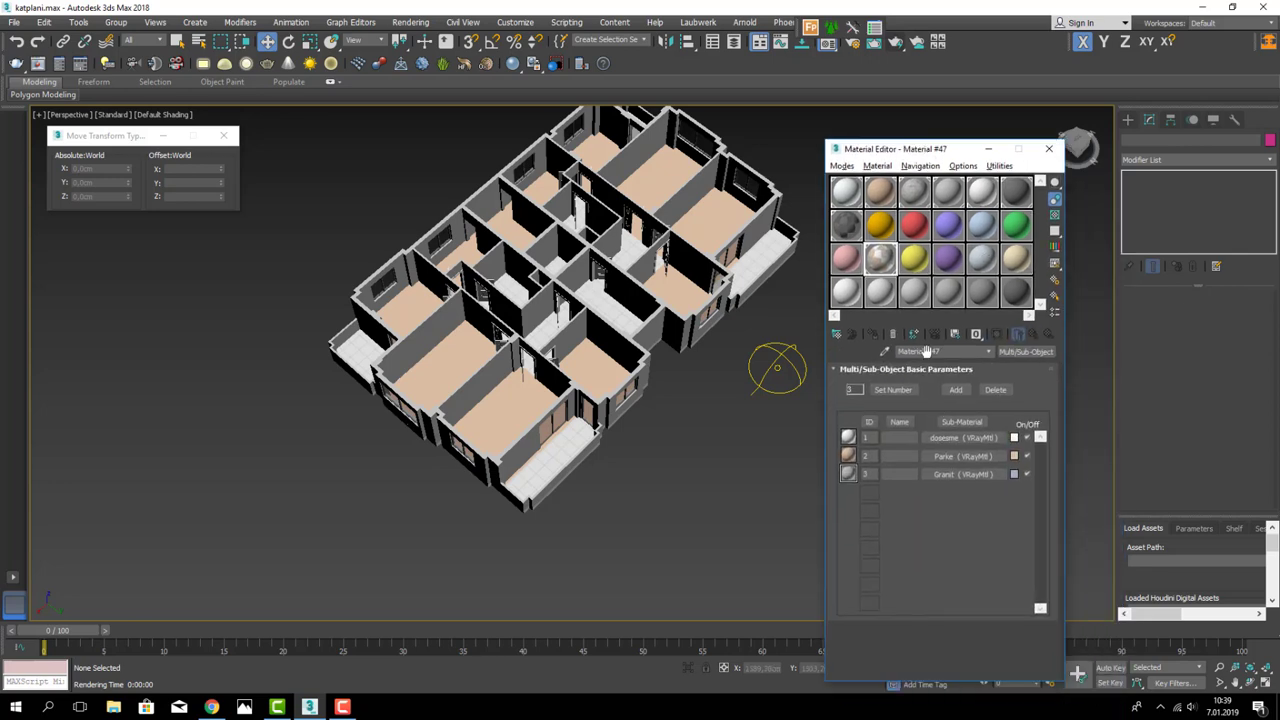
- Load Parke.jpg as a Bitmap into the Parke sub-material's Diffuse
left_click(963, 455)
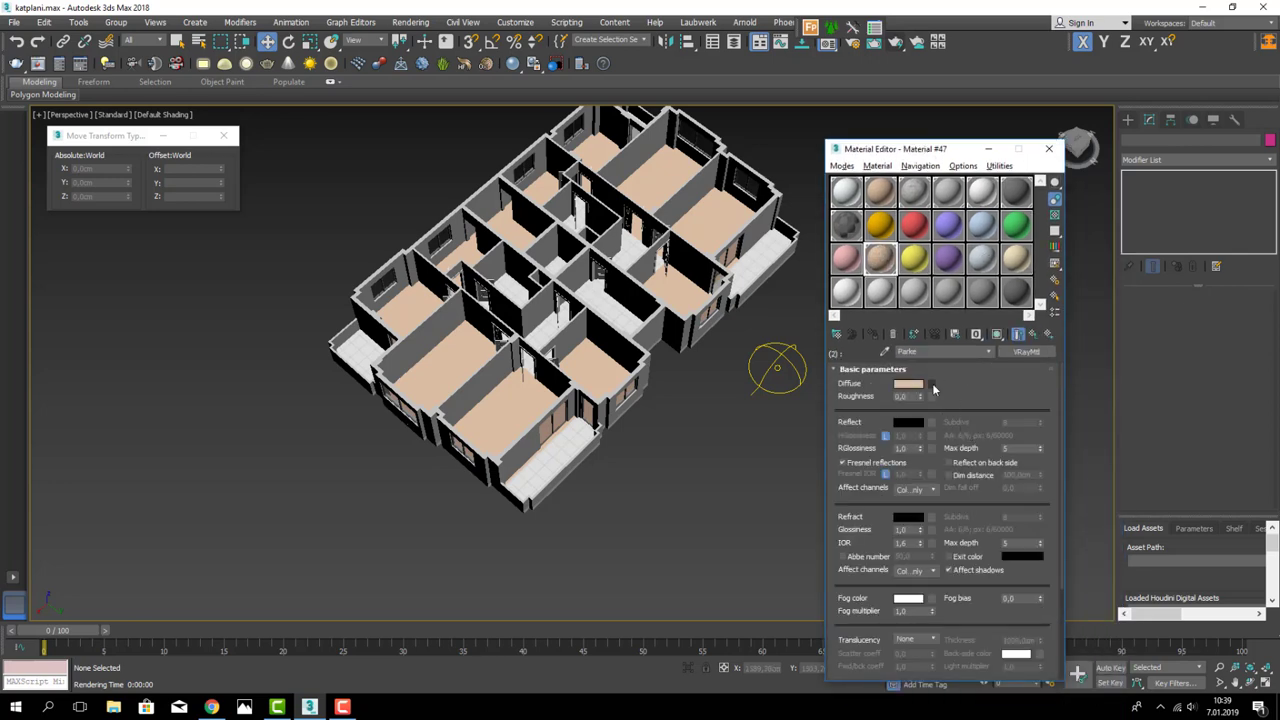
left_click(931, 385)
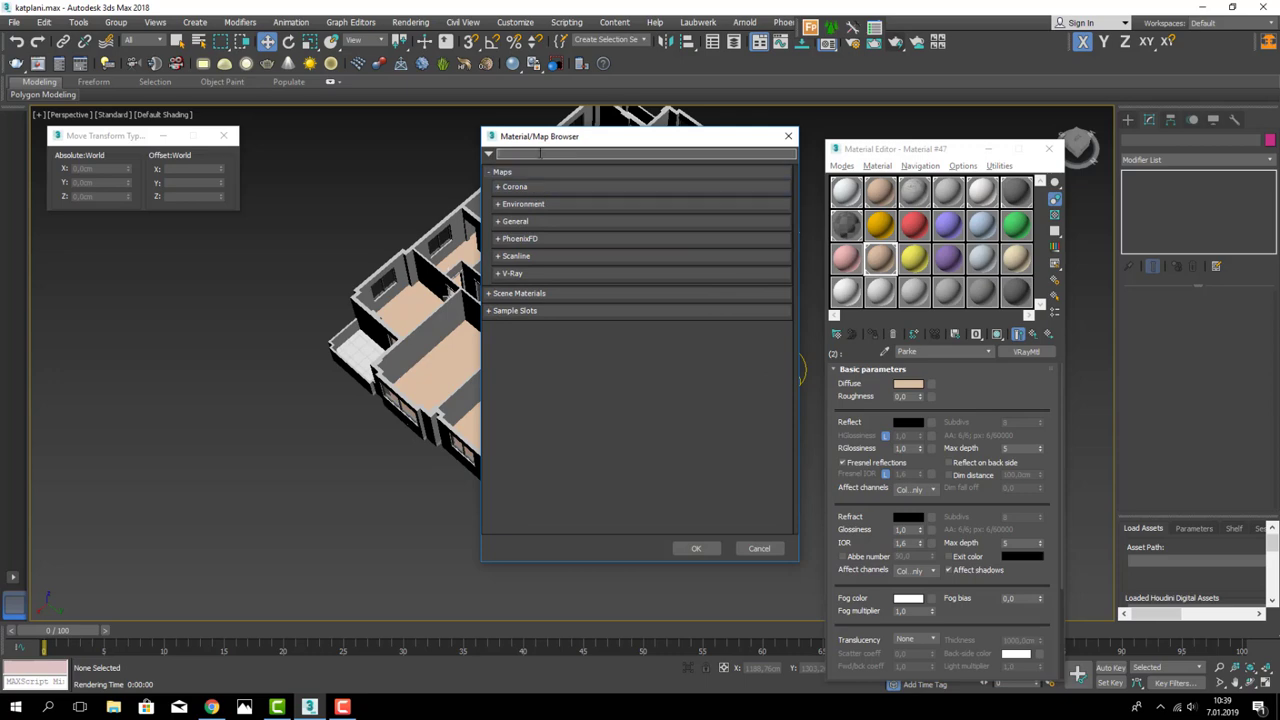
type("bitmap")
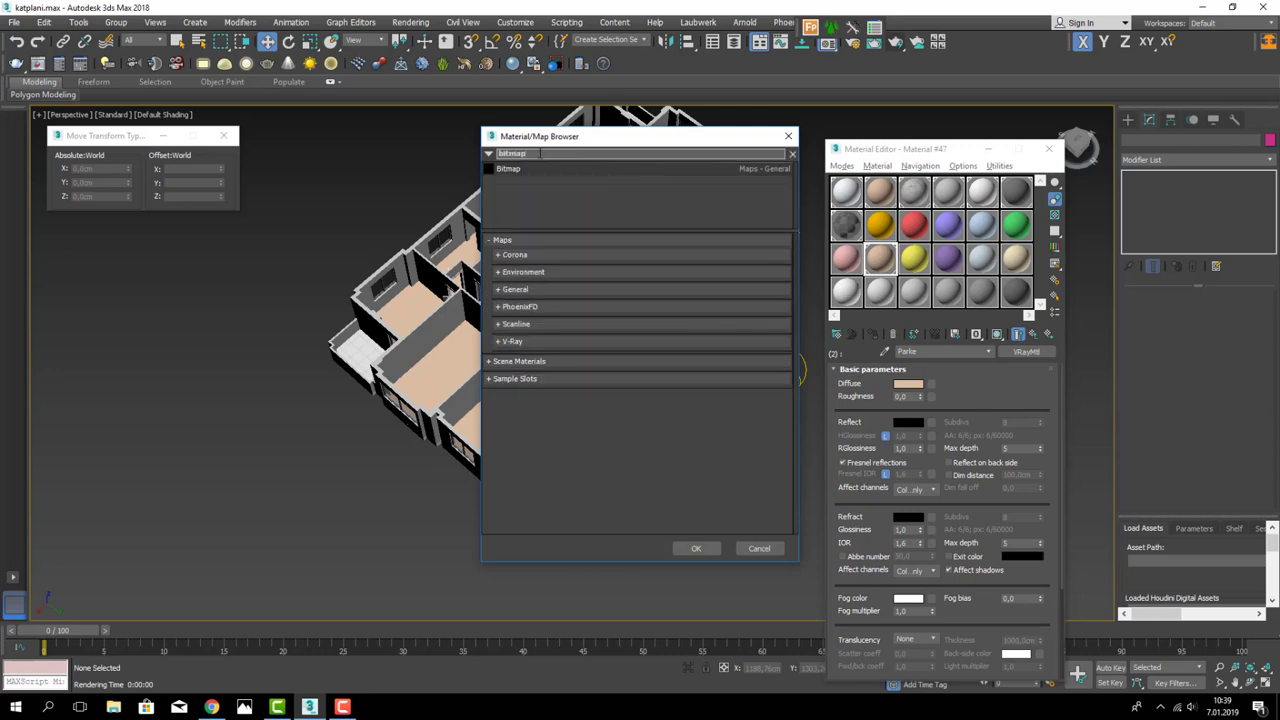
double_click(512, 169)
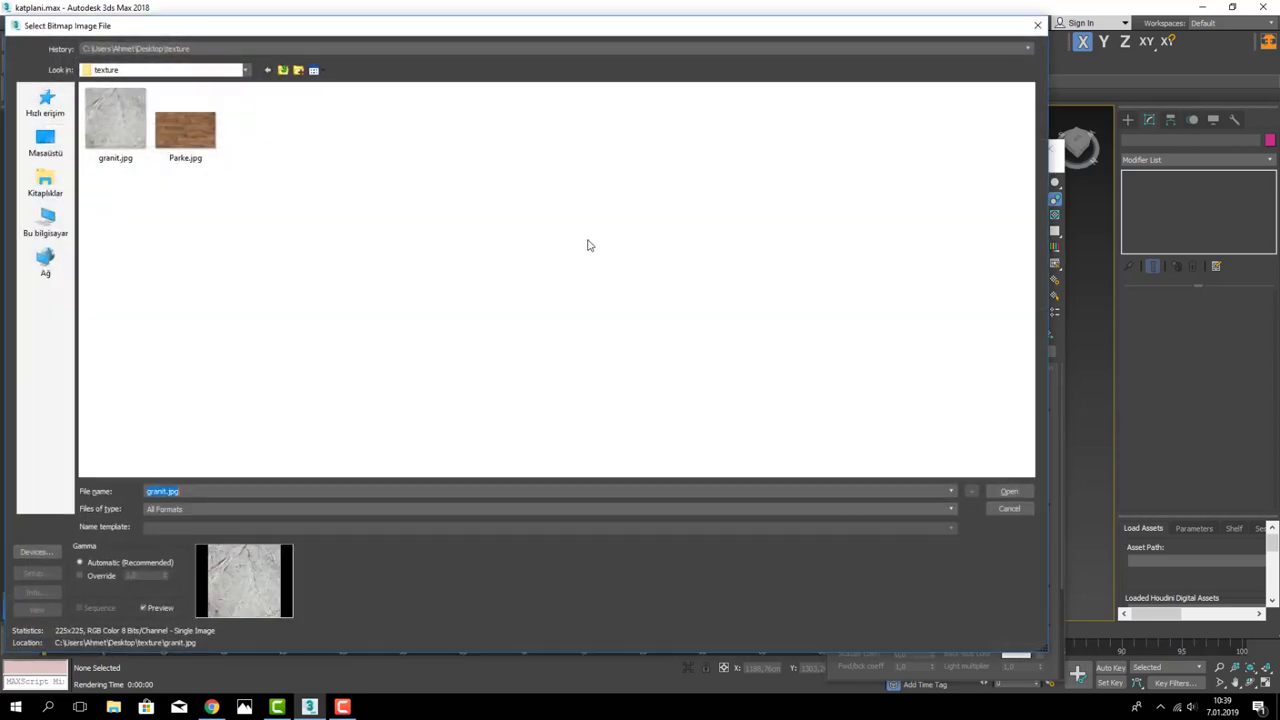
double_click(185, 130)
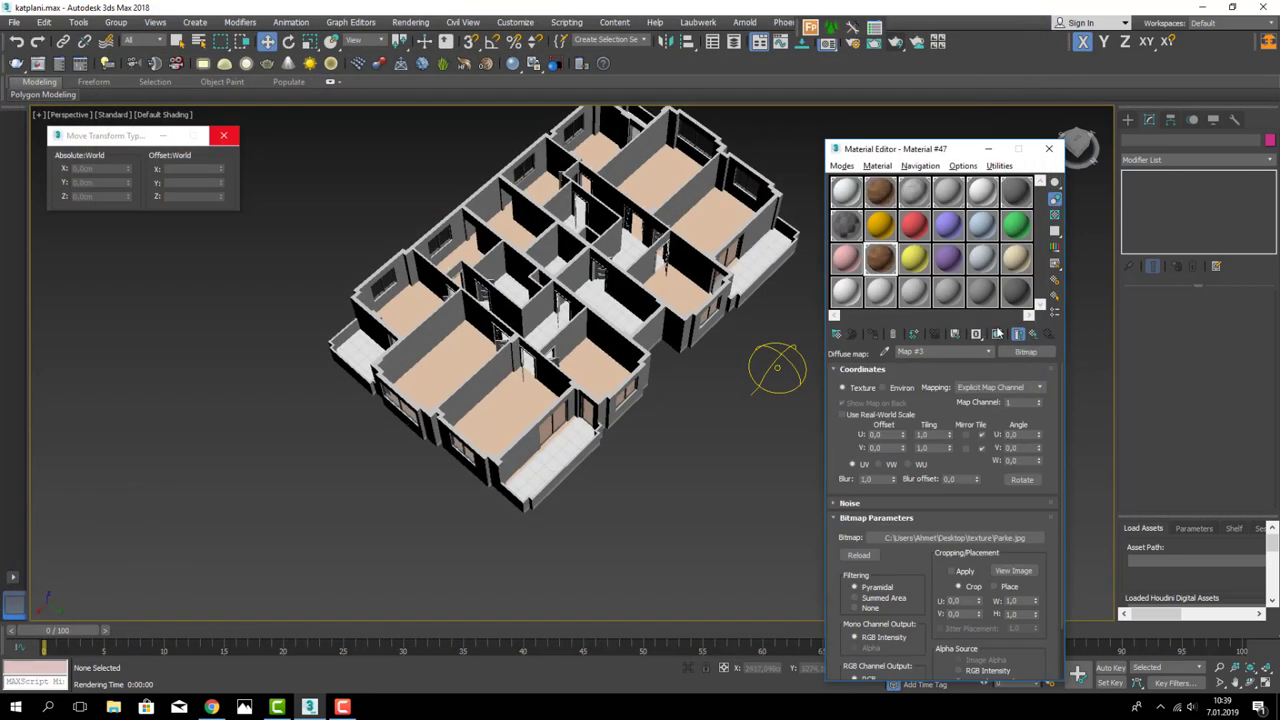
- Display the Parke parquet texture on the floors in the viewport
left_click(1000, 340)
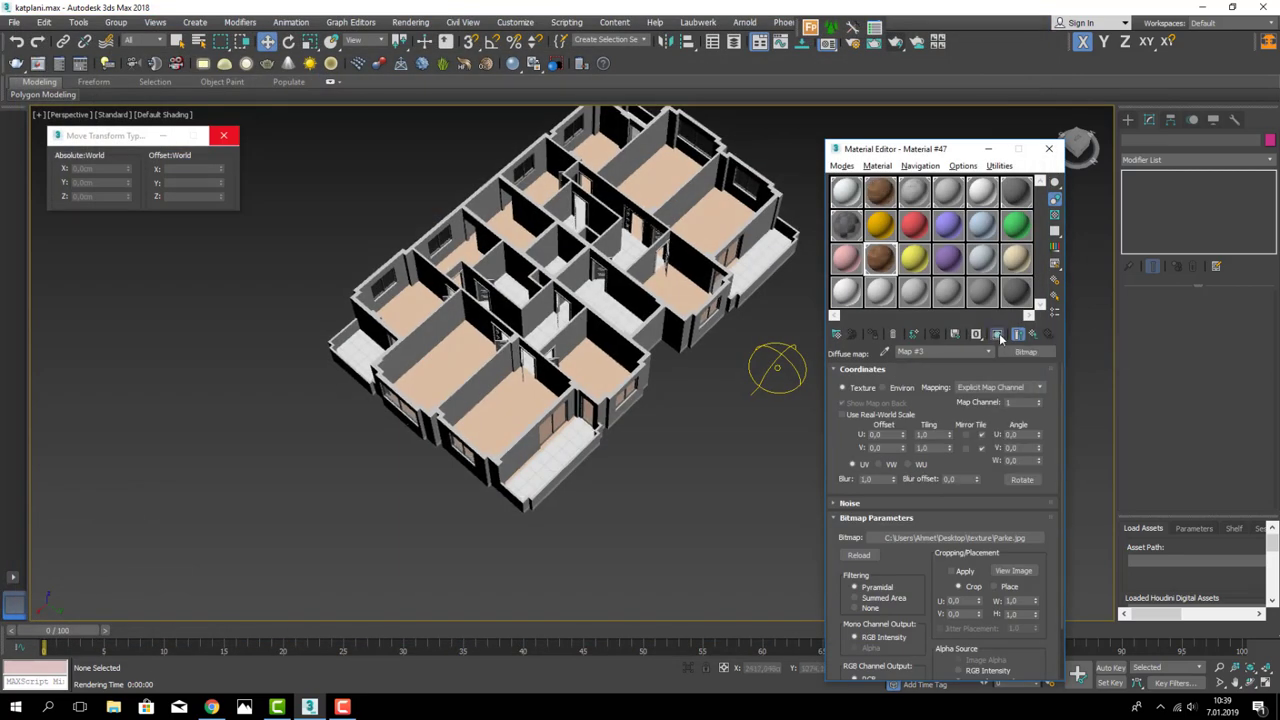
scroll(540, 410, "up", 5)
scroll(554, 420, "up", 3)
scroll(554, 421, "down", 5)
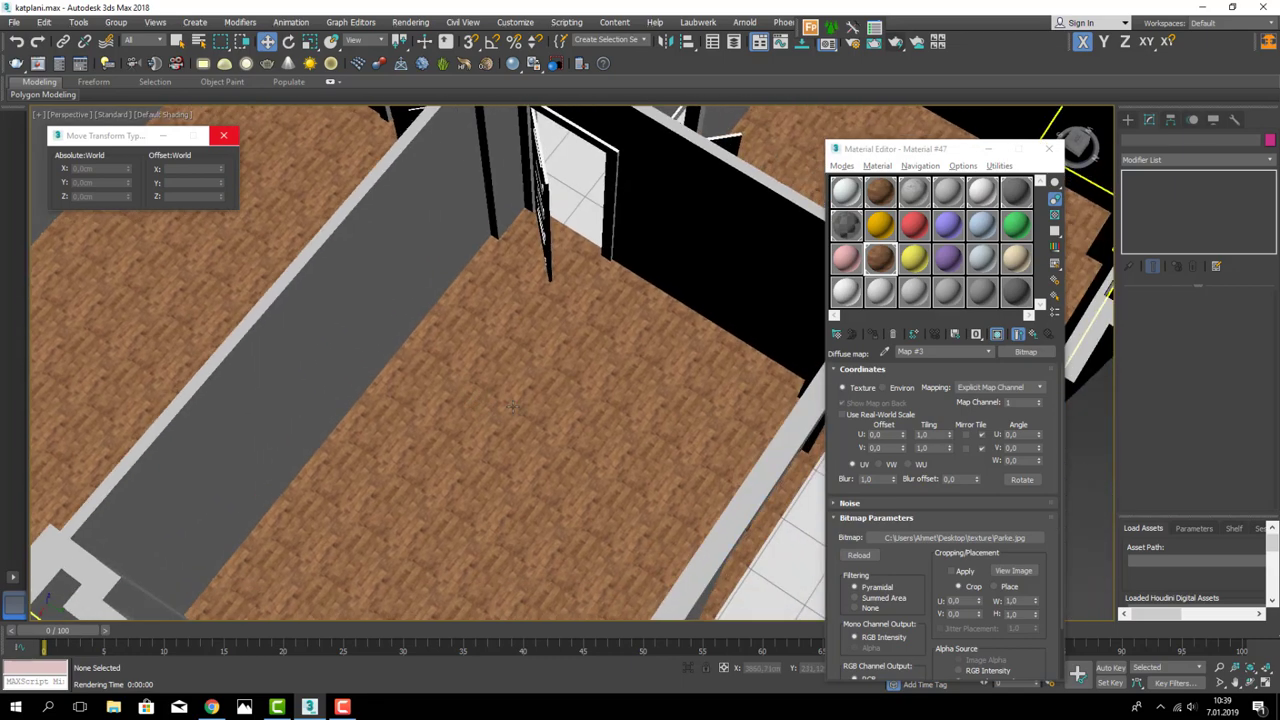
scroll(503, 380, "up", 6)
scroll(452, 366, "down", 5)
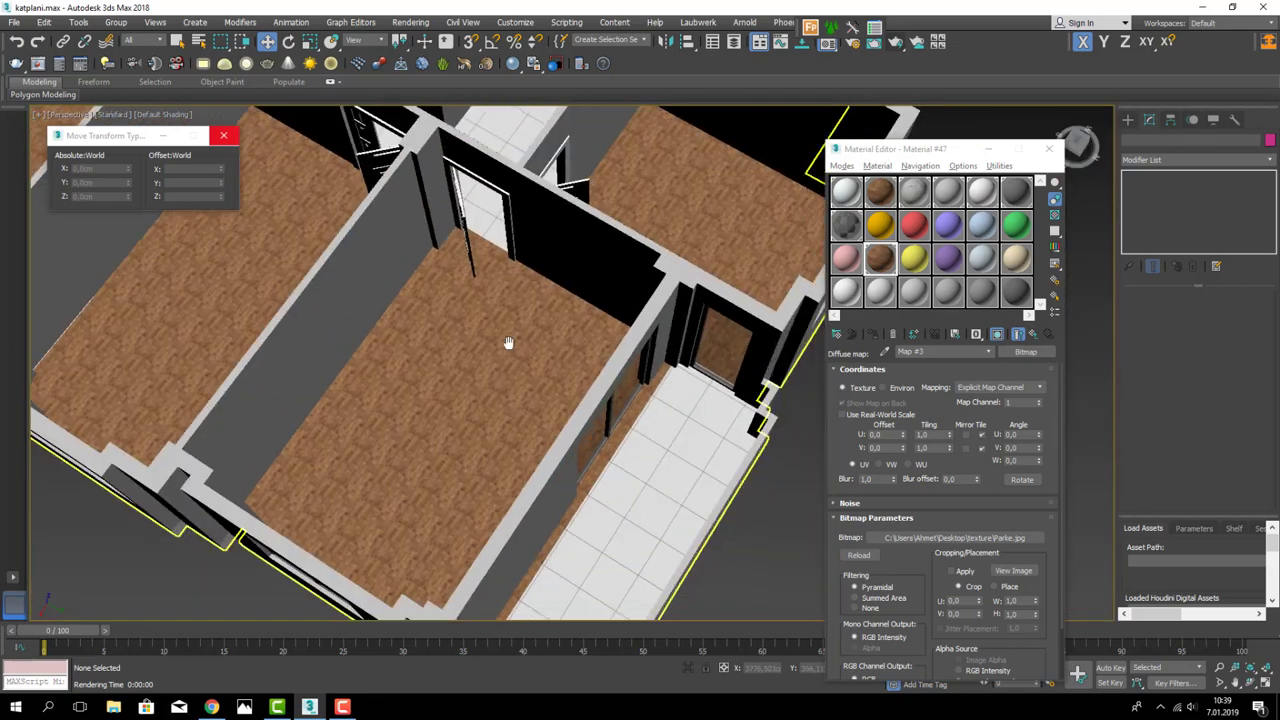
scroll(506, 343, "up", 2)
scroll(506, 343, "up", 1)
scroll(352, 309, "up", 2)
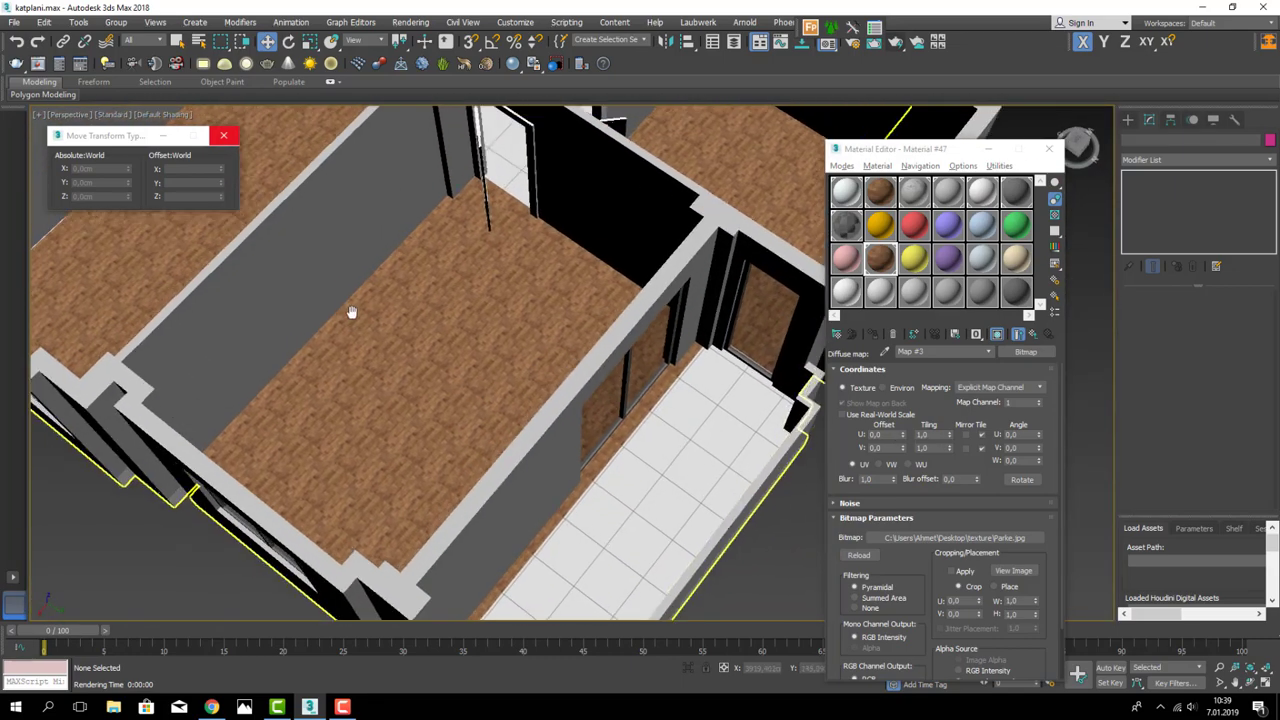
scroll(430, 340, "up", 3)
scroll(520, 386, "up", 3)
scroll(540, 343, "up", 1)
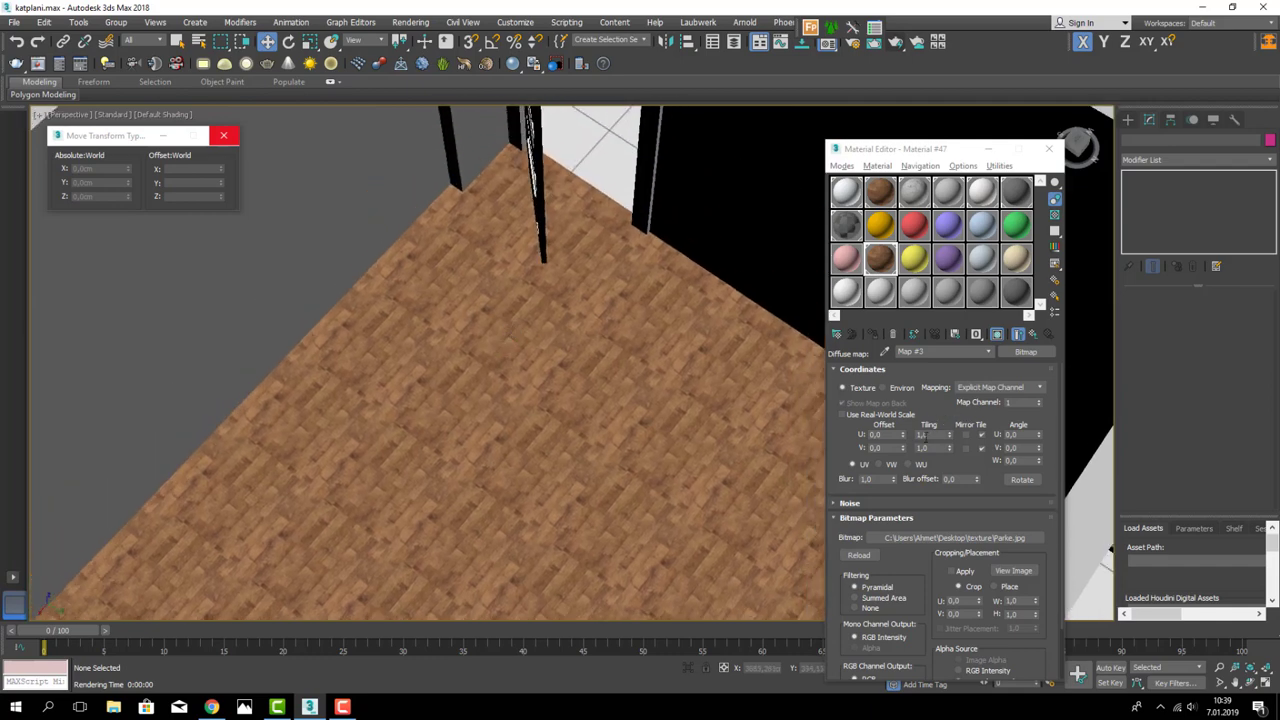
- Set the Parke bitmap's U and V tiling to 0,4 and close the Material Editor
left_click_drag(925, 435, 893, 435)
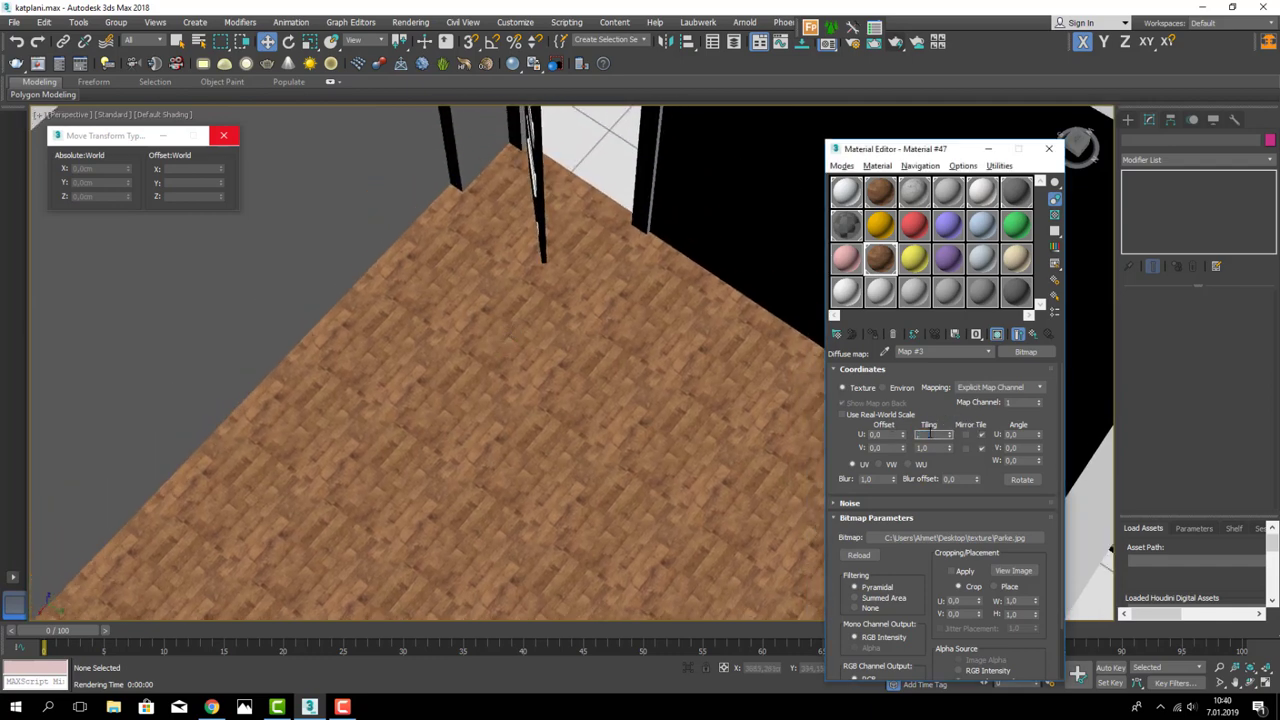
type("0,4")
key("Return")
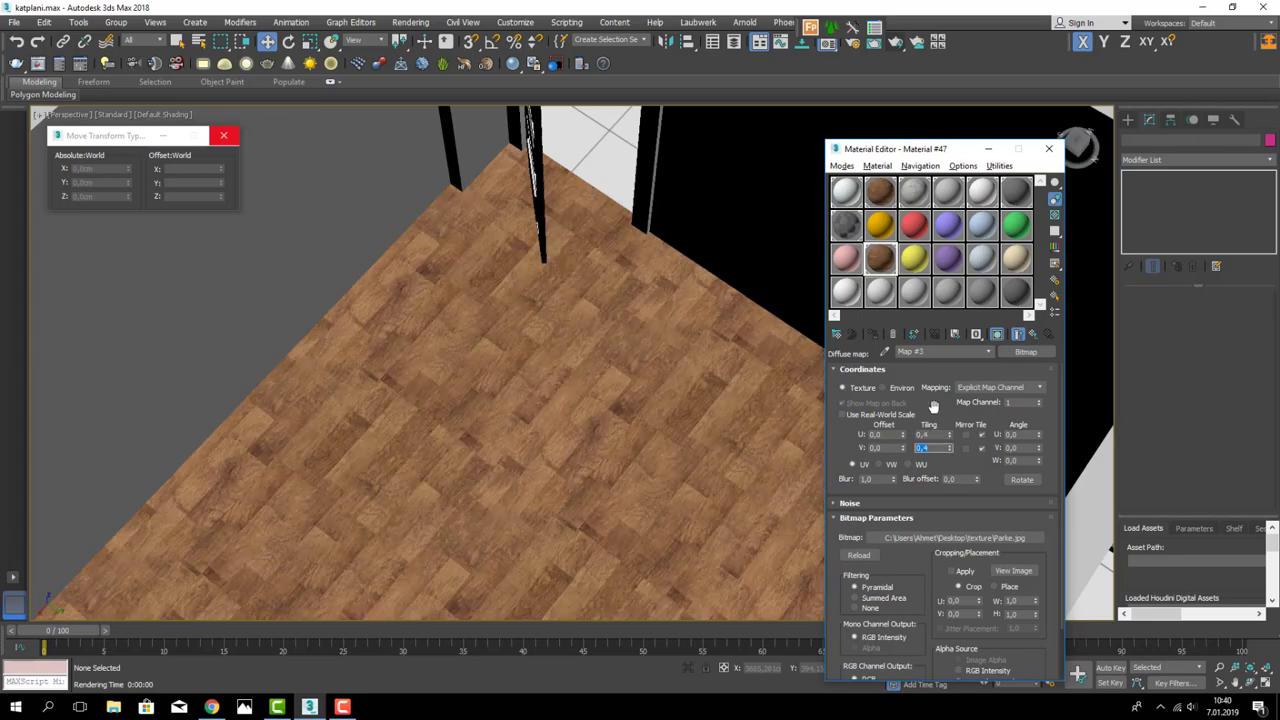
scroll(608, 440, "down", 5)
scroll(609, 352, "down", 3)
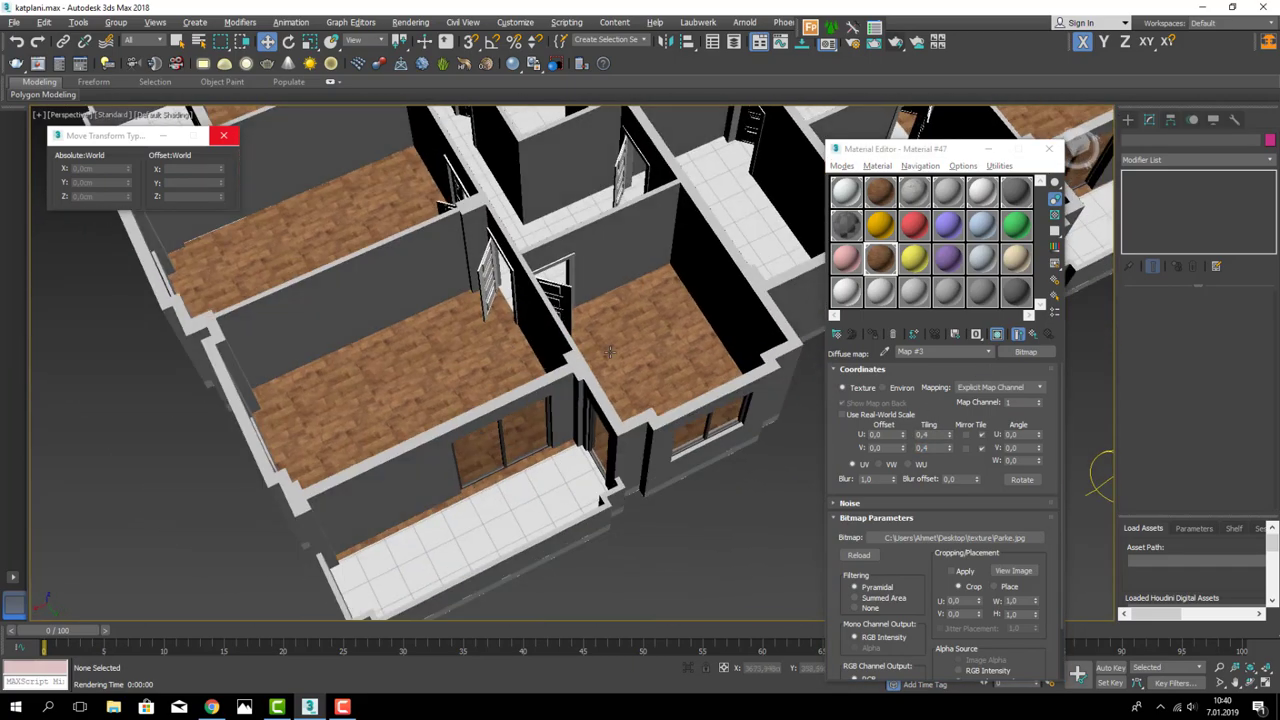
scroll(609, 352, "up", 5)
scroll(613, 362, "down", 4)
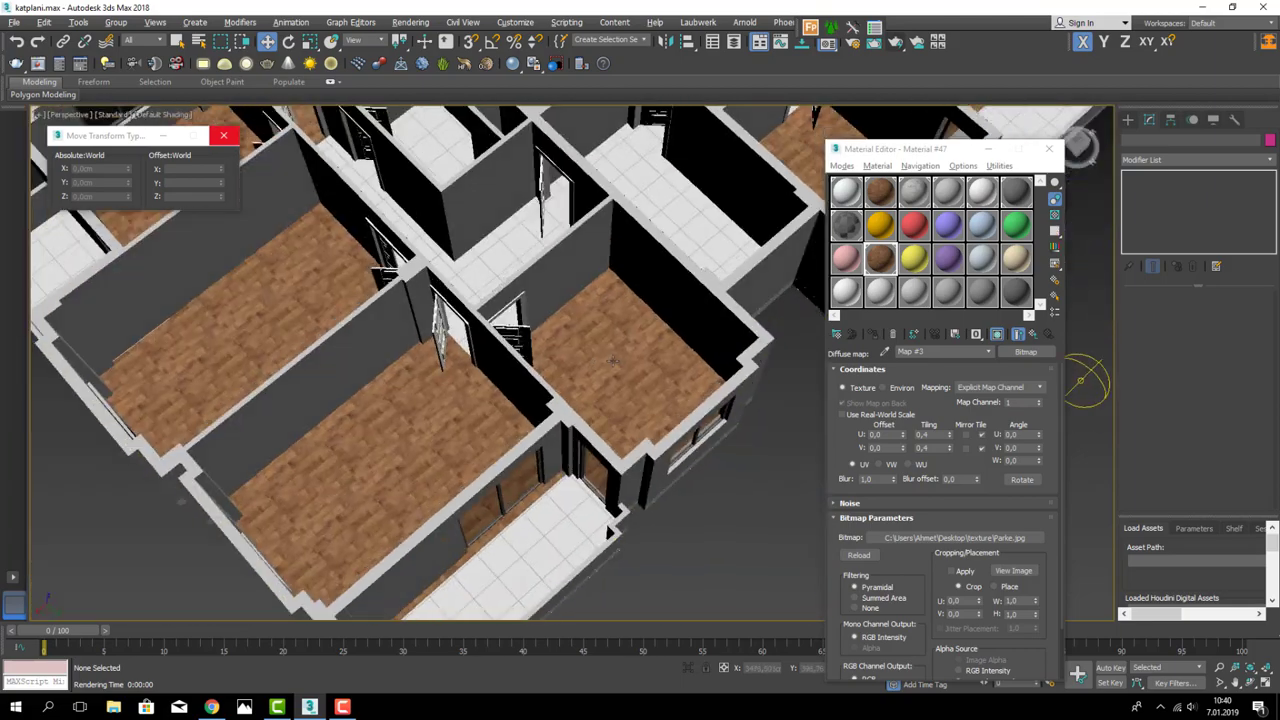
middle_click_drag(613, 362, 620, 420, "alt")
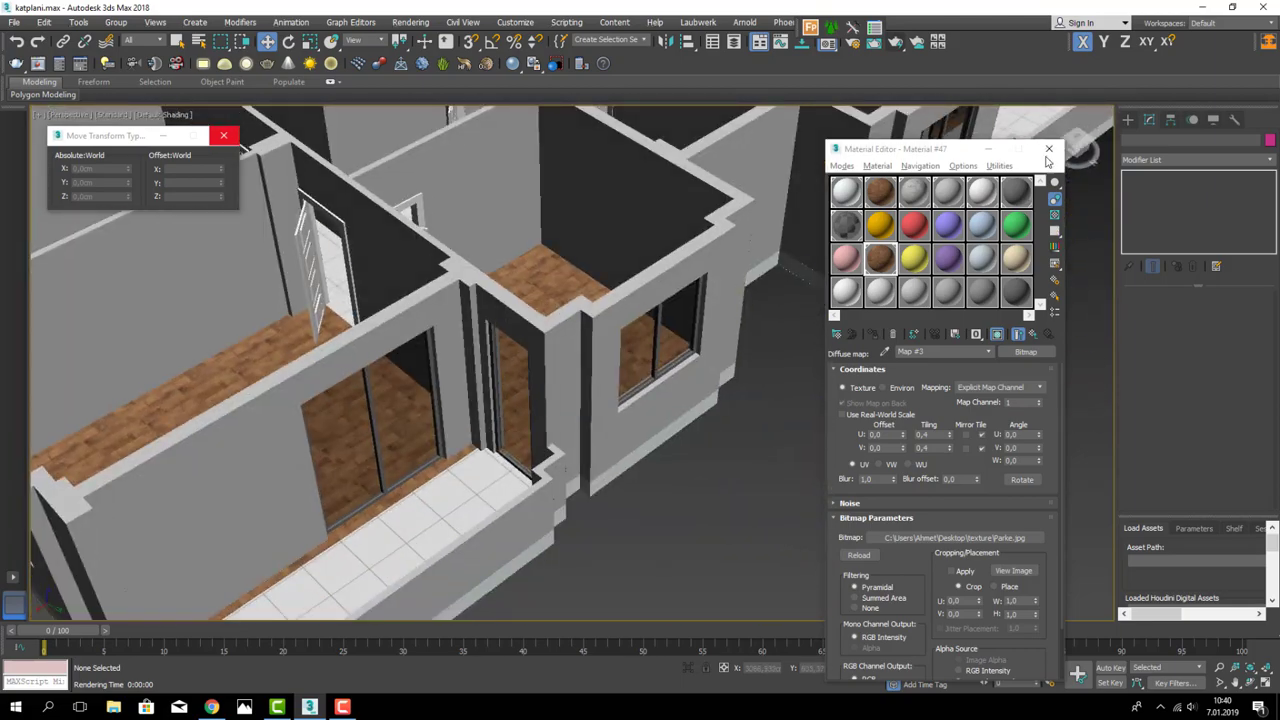
left_click(1048, 149)
- With 3D Snap on, draw a 385 cm long box along the parquet room's wall
scroll(866, 451, "down", 5)
mouse_move(866, 420)
middle_mouse_down("alt")
mouse_move(770, 398)
mouse_move(795, 430)
mouse_move(733, 395)
mouse_move(583, 393)
mouse_move(640, 410)
middle_mouse_up("alt")
scroll(583, 393, "up", 3)
scroll(583, 393, "up", 3)
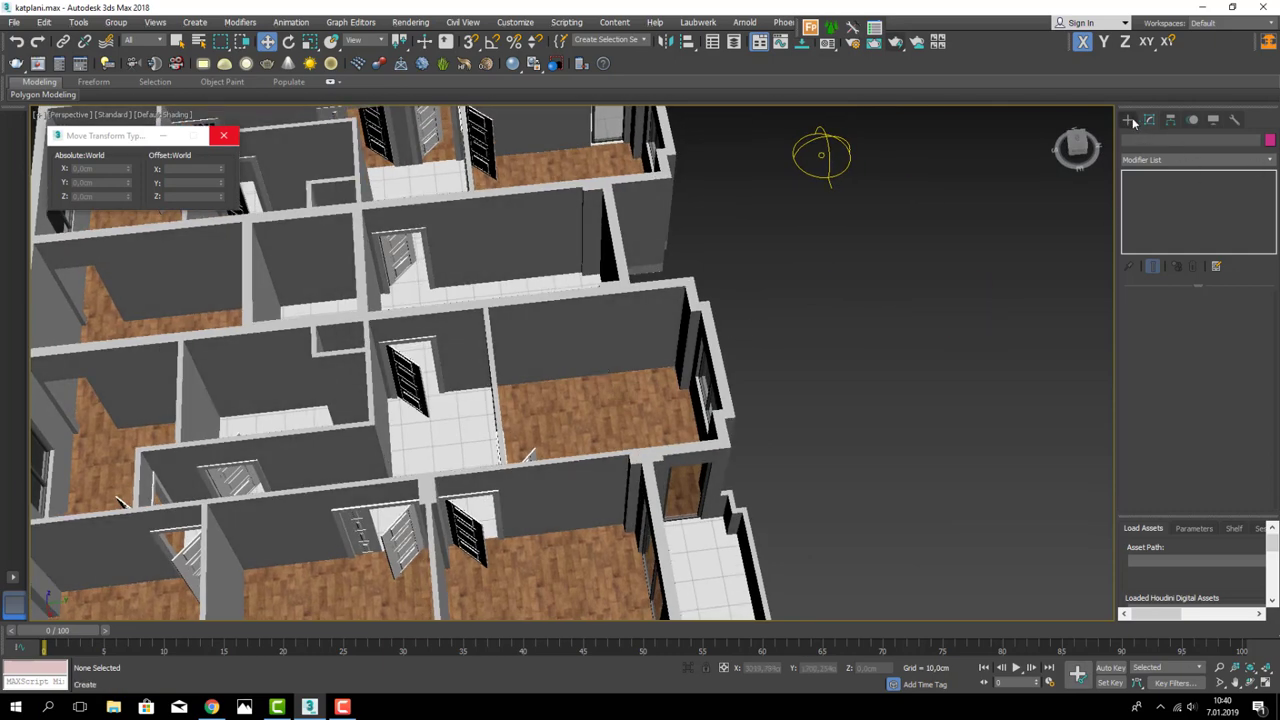
left_click(1128, 119)
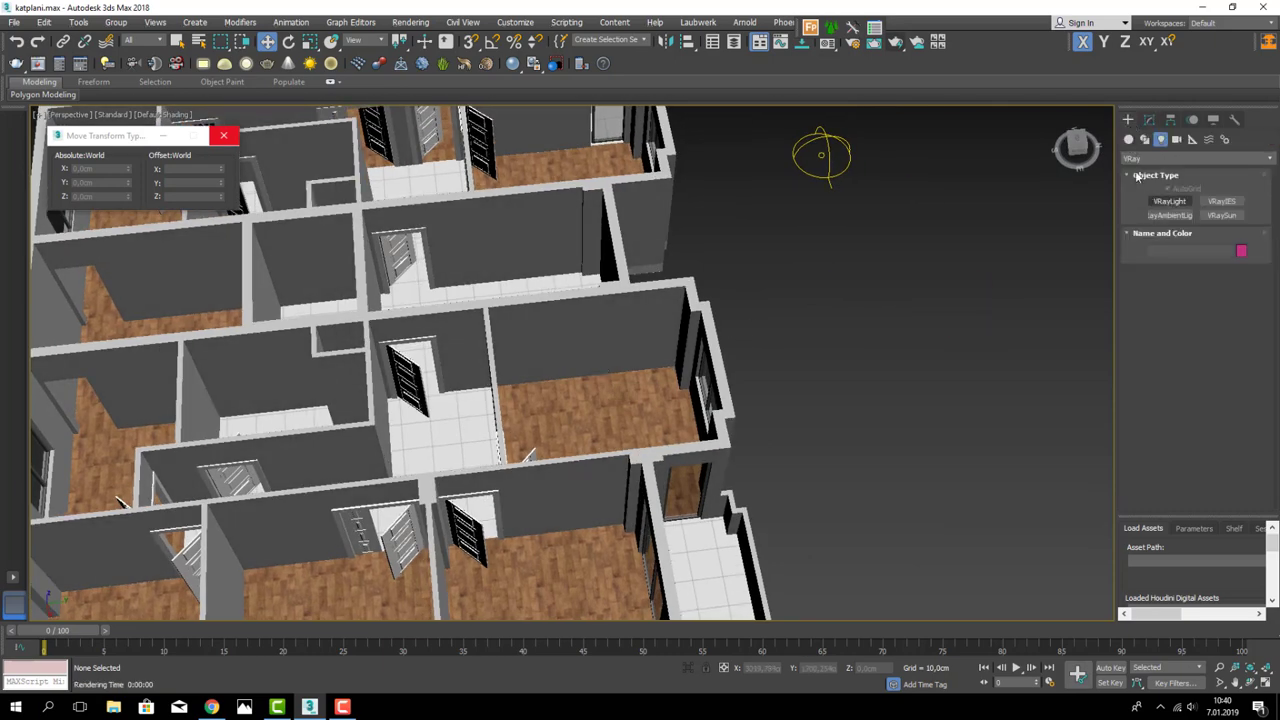
left_click(1157, 175)
left_click(1169, 201)
middle_click_drag(700, 380, 563, 335, "alt")
scroll(563, 335, "up", 2)
scroll(519, 312, "up", 2)
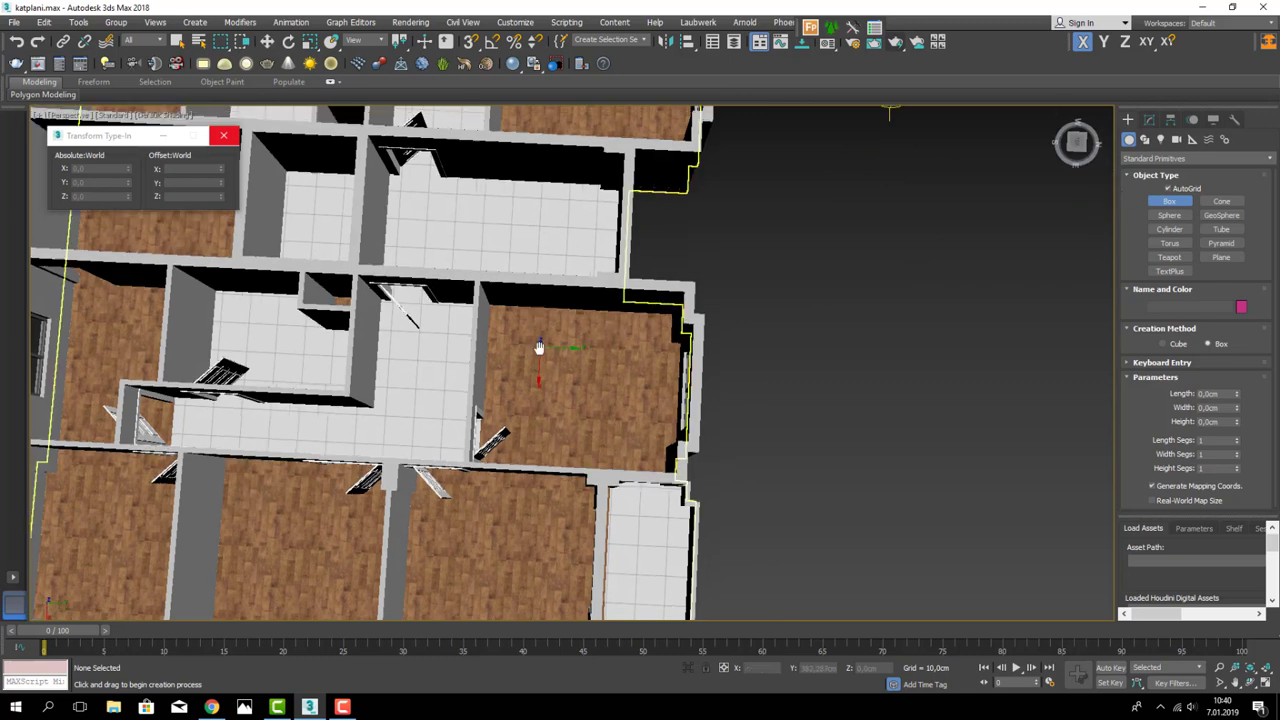
scroll(519, 312, "up", 2)
left_click(471, 41)
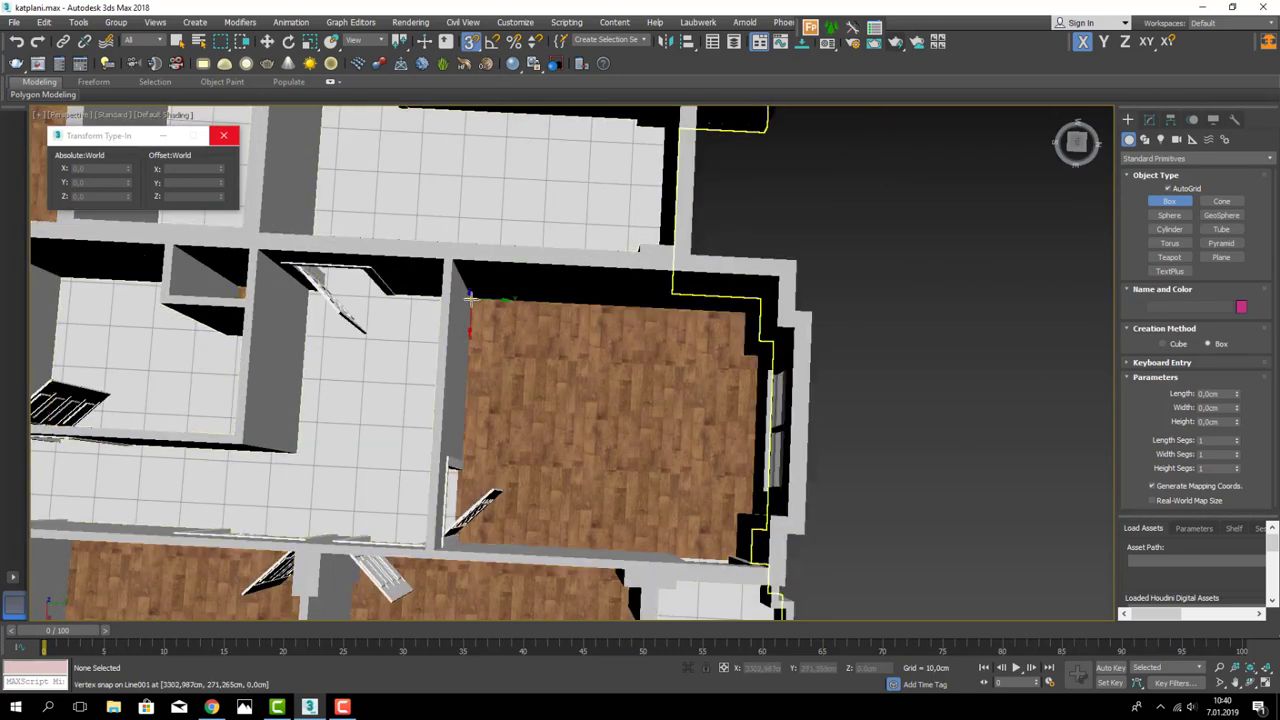
left_click_drag(470, 298, 750, 390)
left_click(688, 379)
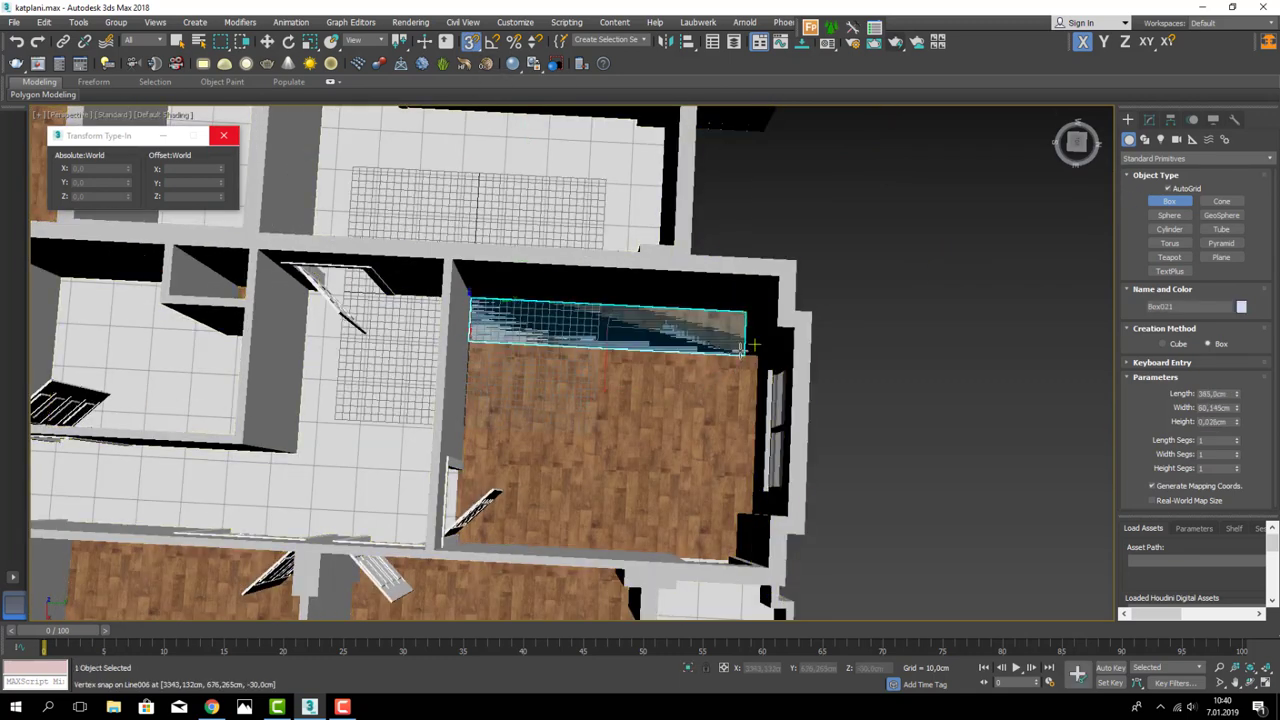
- Hide everything except the new box with Hide Unselected
key("w")
scroll(688, 379, "up", 3)
middle_click_drag(688, 379, 683, 315, "alt")
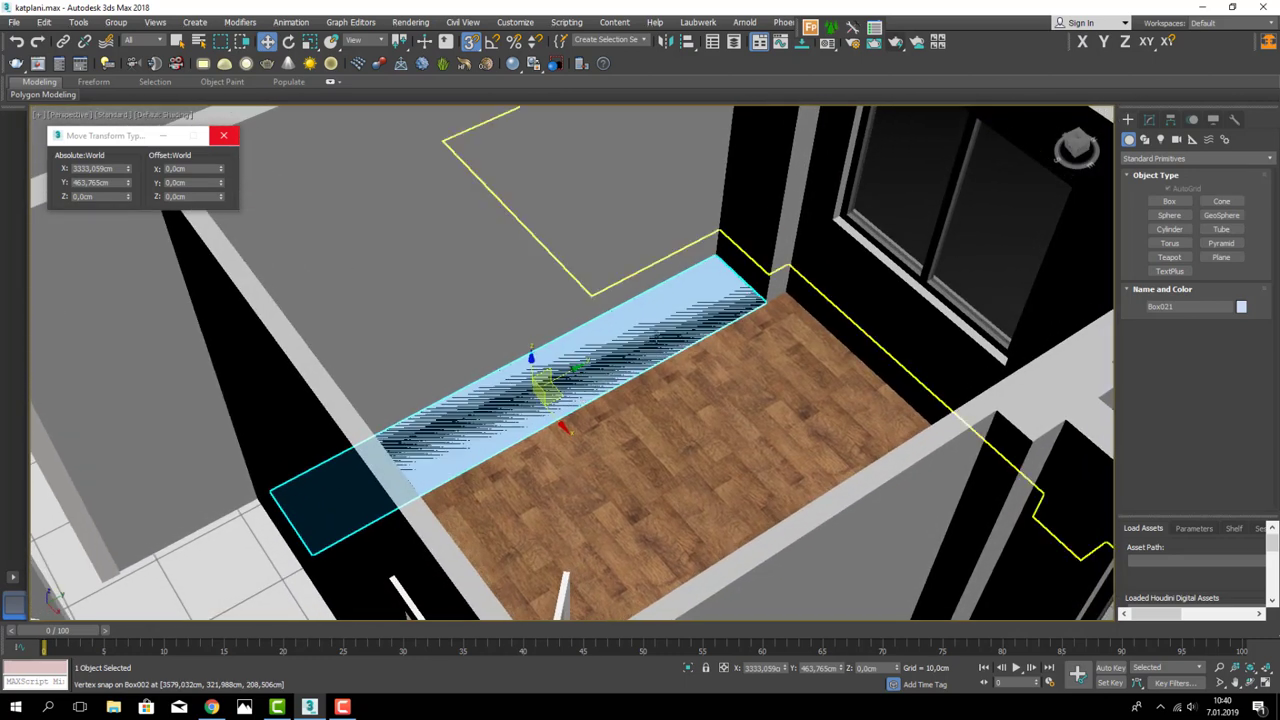
right_click(683, 315)
left_click(715, 254)
- Set the box's Width to 60 cm and Height to 85 cm
left_click(1149, 119)
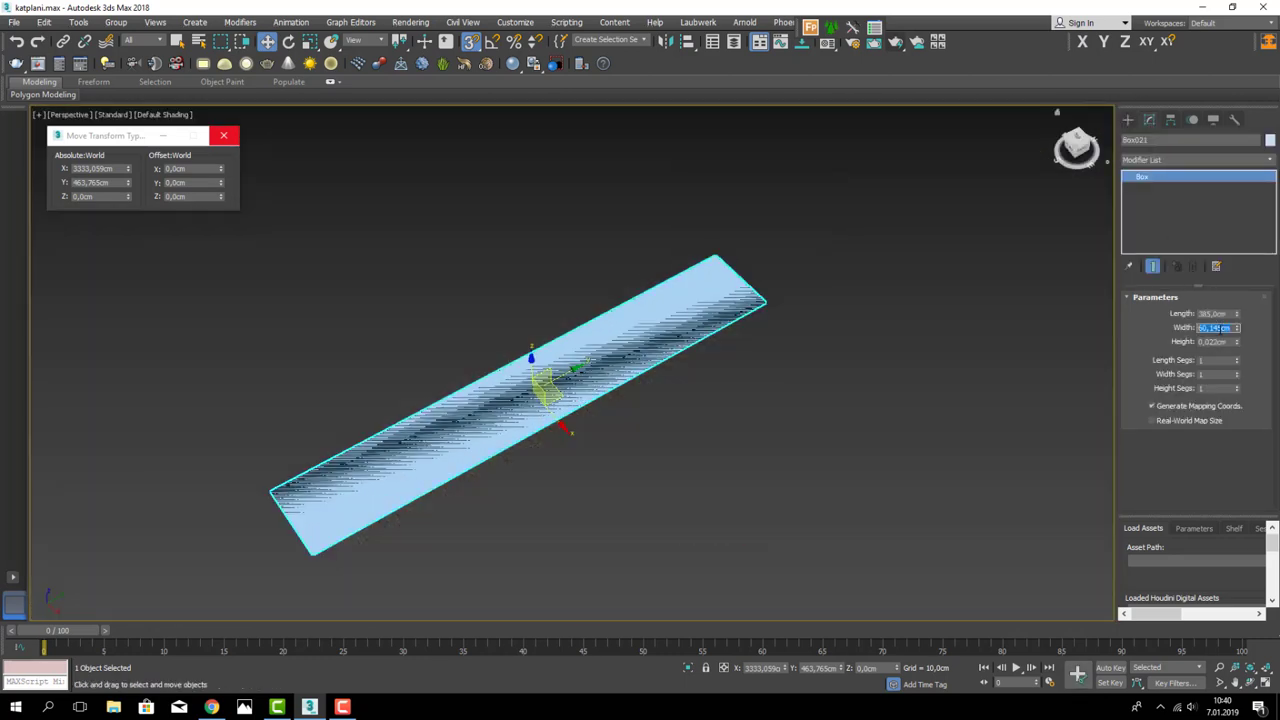
type("60")
key("Return")
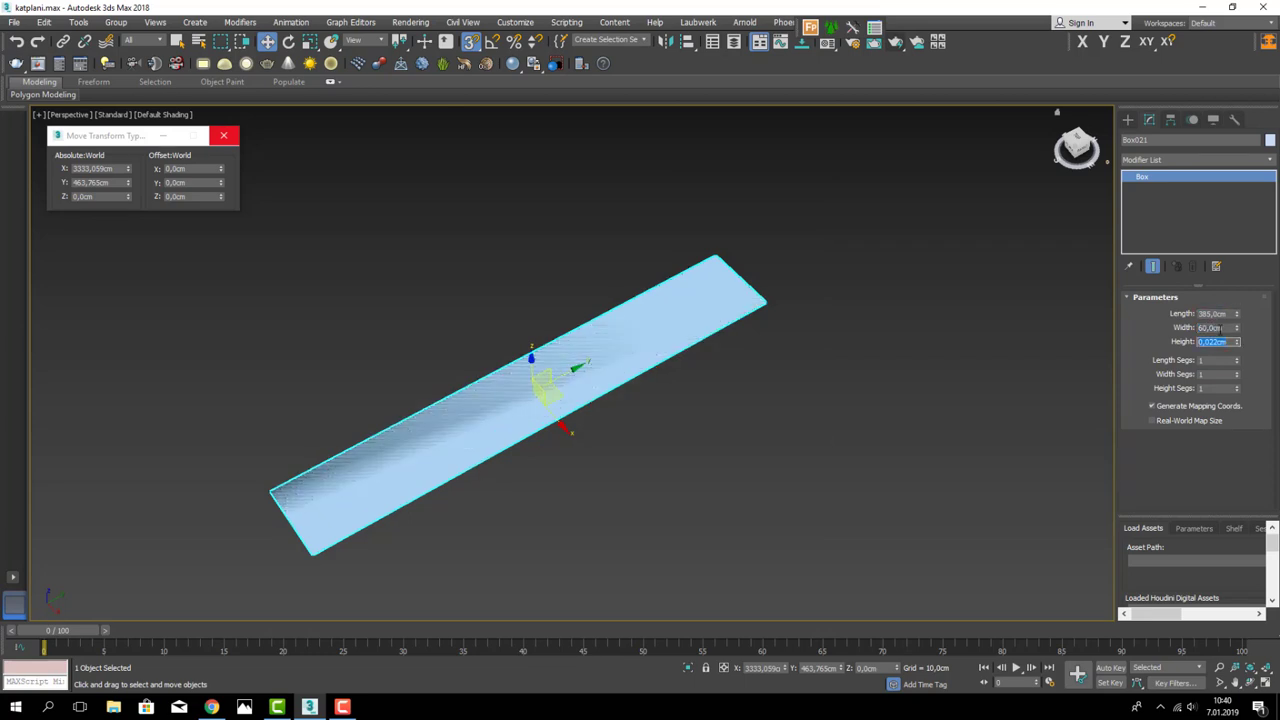
type("85")
key("Return")
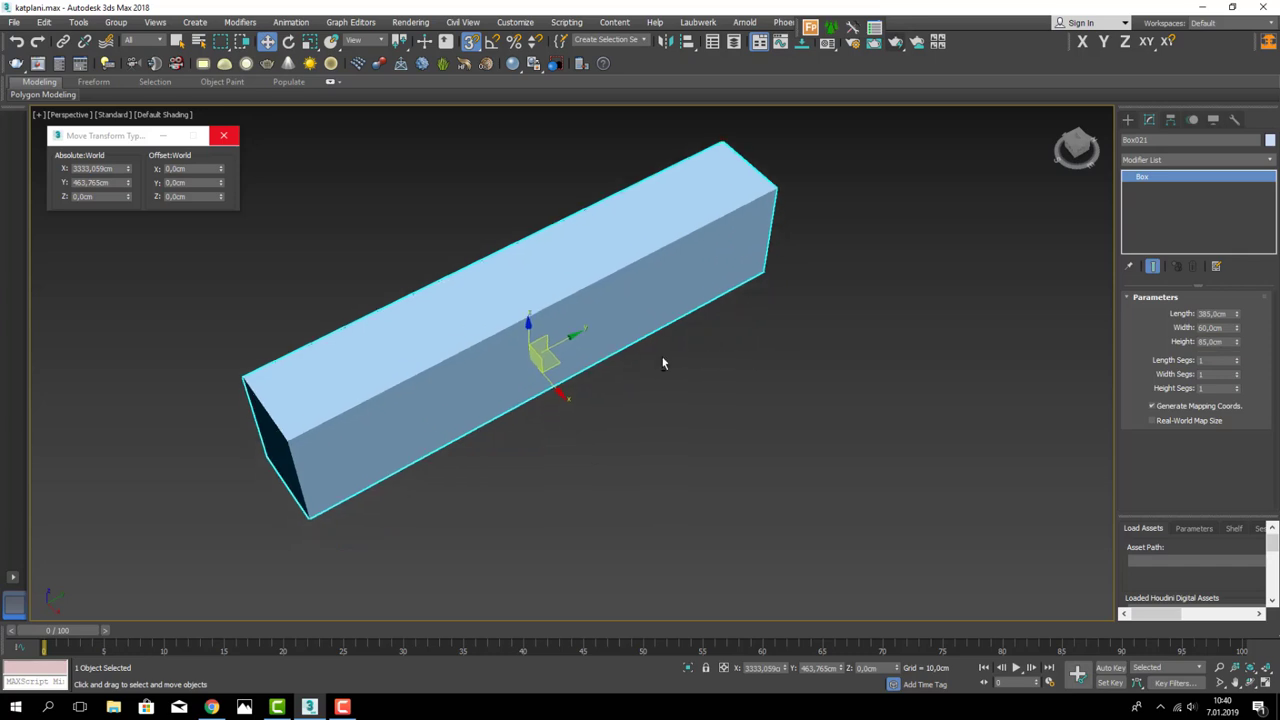
scroll(663, 360, "up", 2)
right_click(1203, 179)
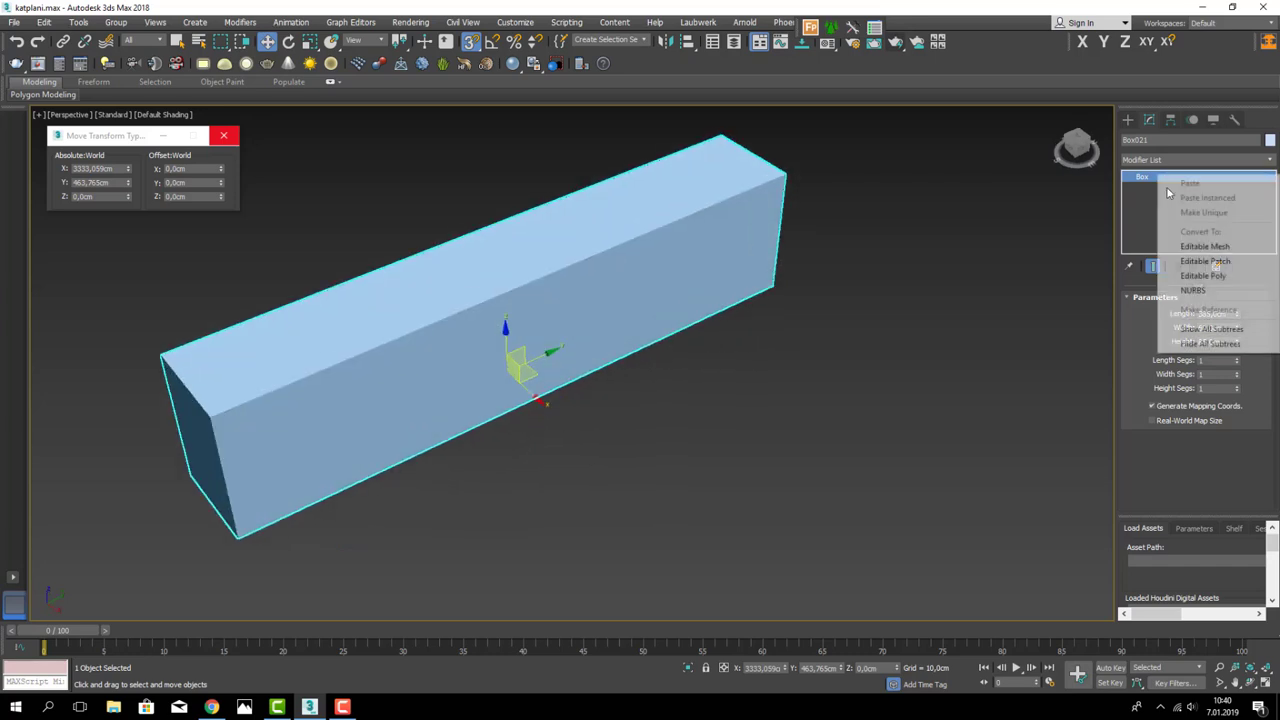
- Convert the box to an editable poly and connect its four long edges with 5 segments
left_click(1201, 277)
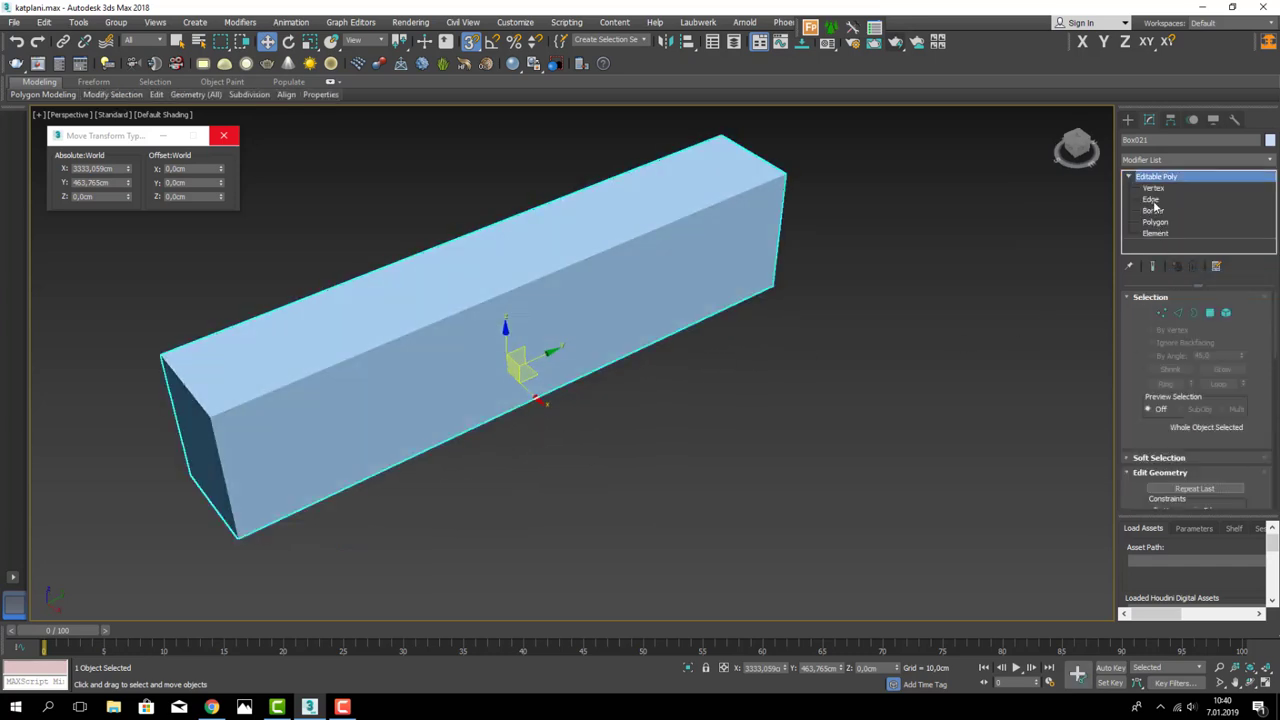
left_click(1184, 313)
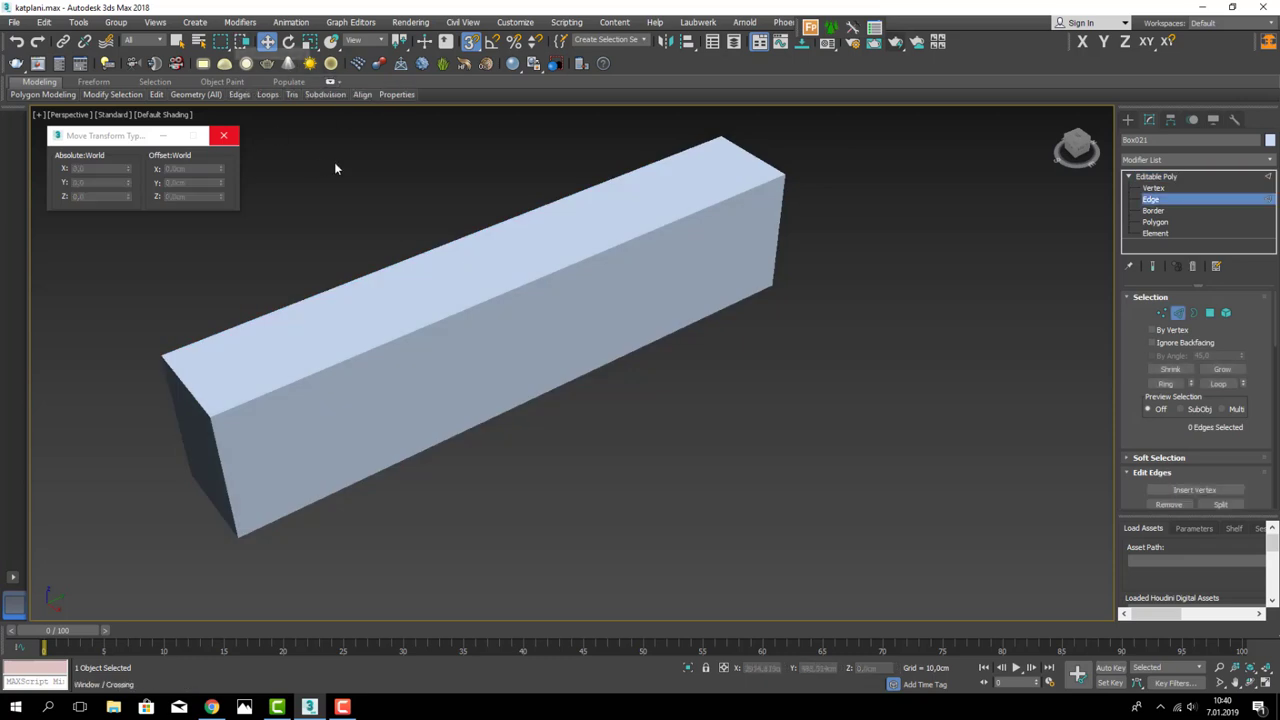
left_click_drag(344, 160, 546, 486)
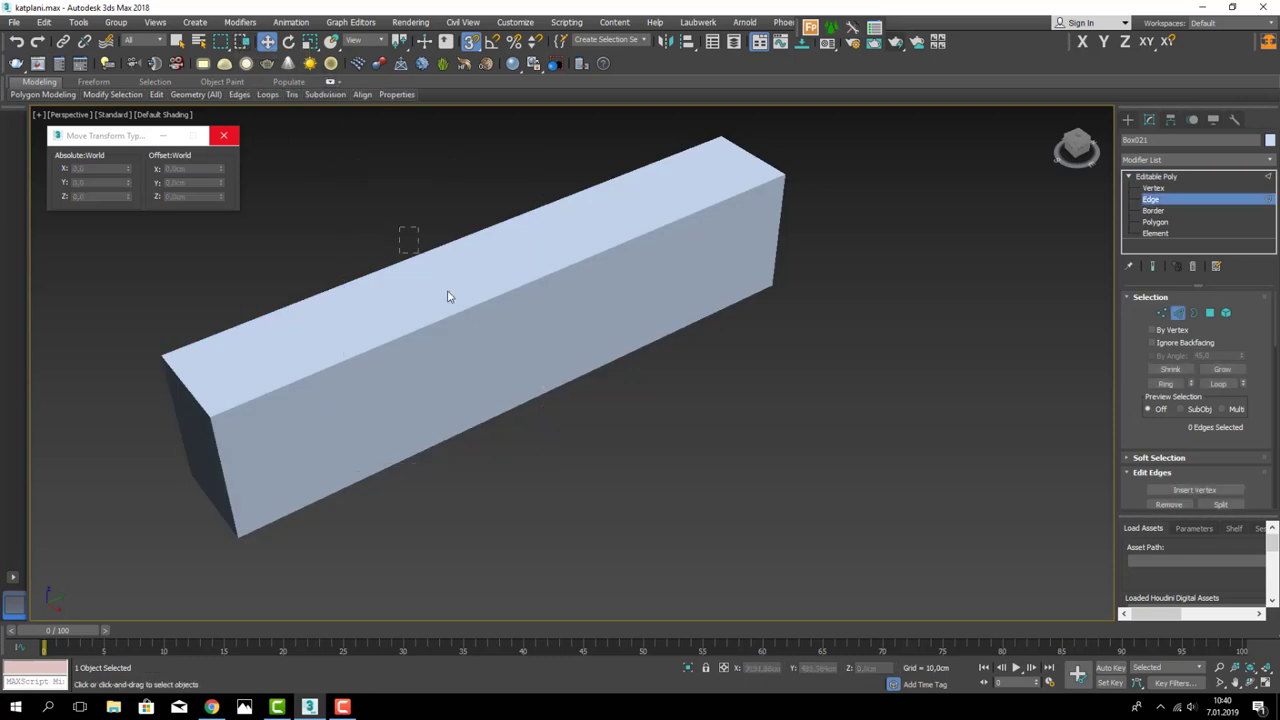
left_click_drag(448, 296, 574, 454)
middle_click_drag(574, 454, 587, 228, "alt")
scroll(1144, 440, "down", 3)
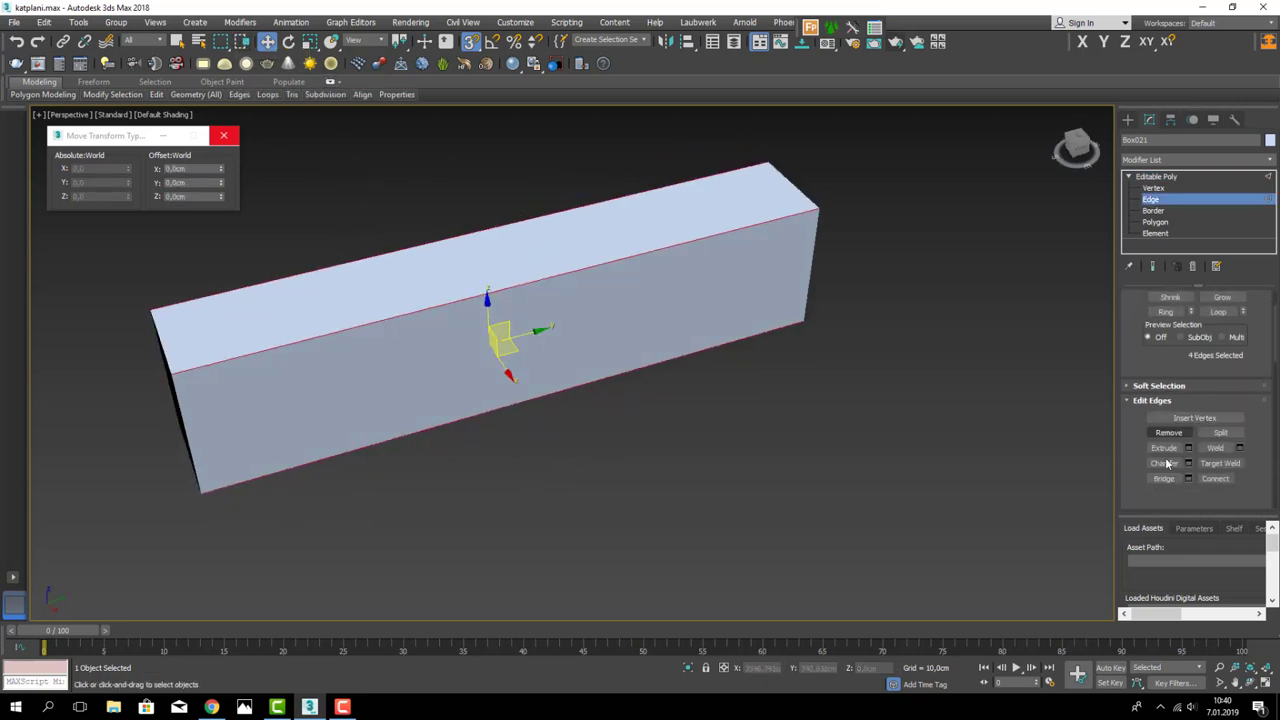
scroll(1217, 427, "down", 2)
key("ctrl+shift+e")
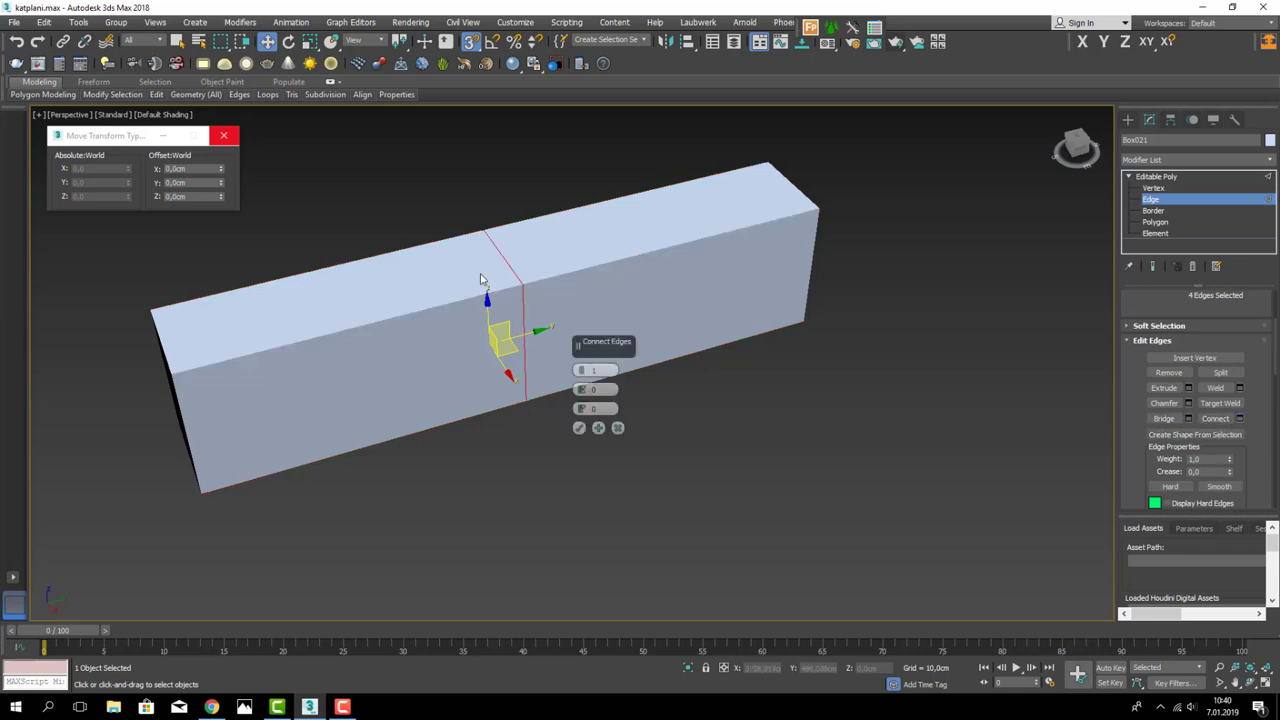
left_click_drag(583, 370, 582, 356)
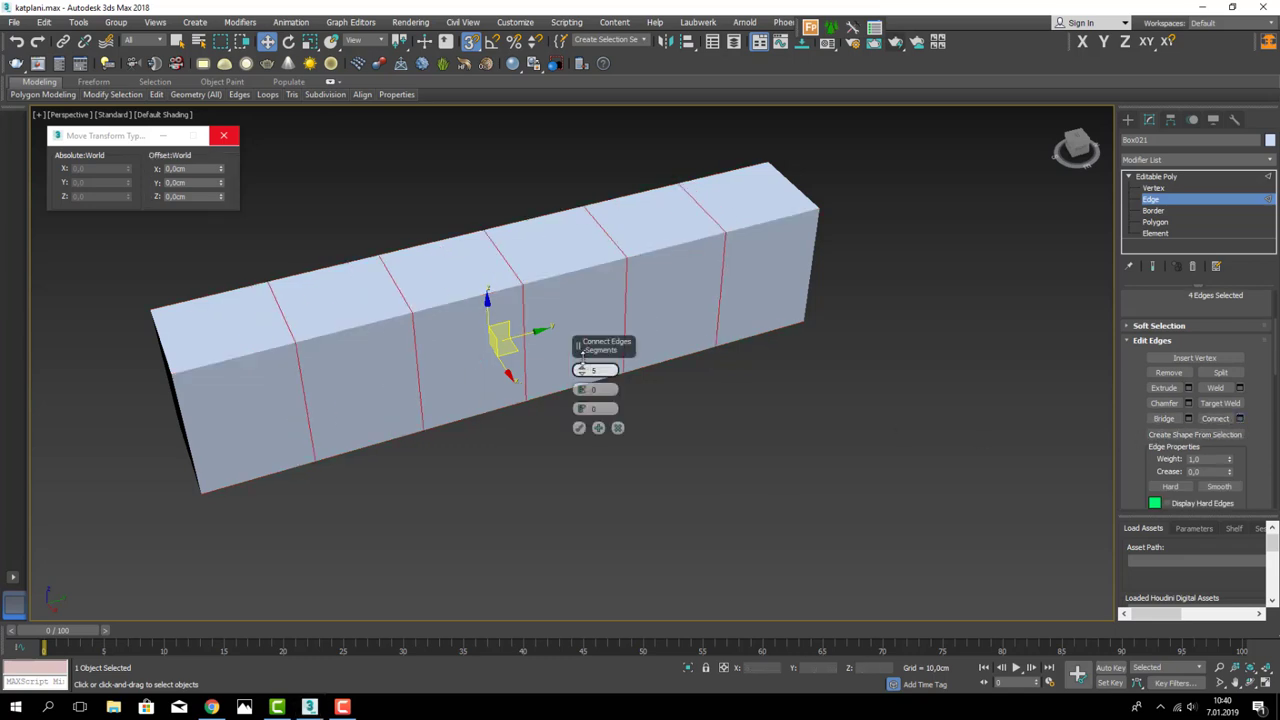
left_click(578, 430)
- Connect two vertical edges of the third section with 3 segments to form drawer faces
left_click(559, 466)
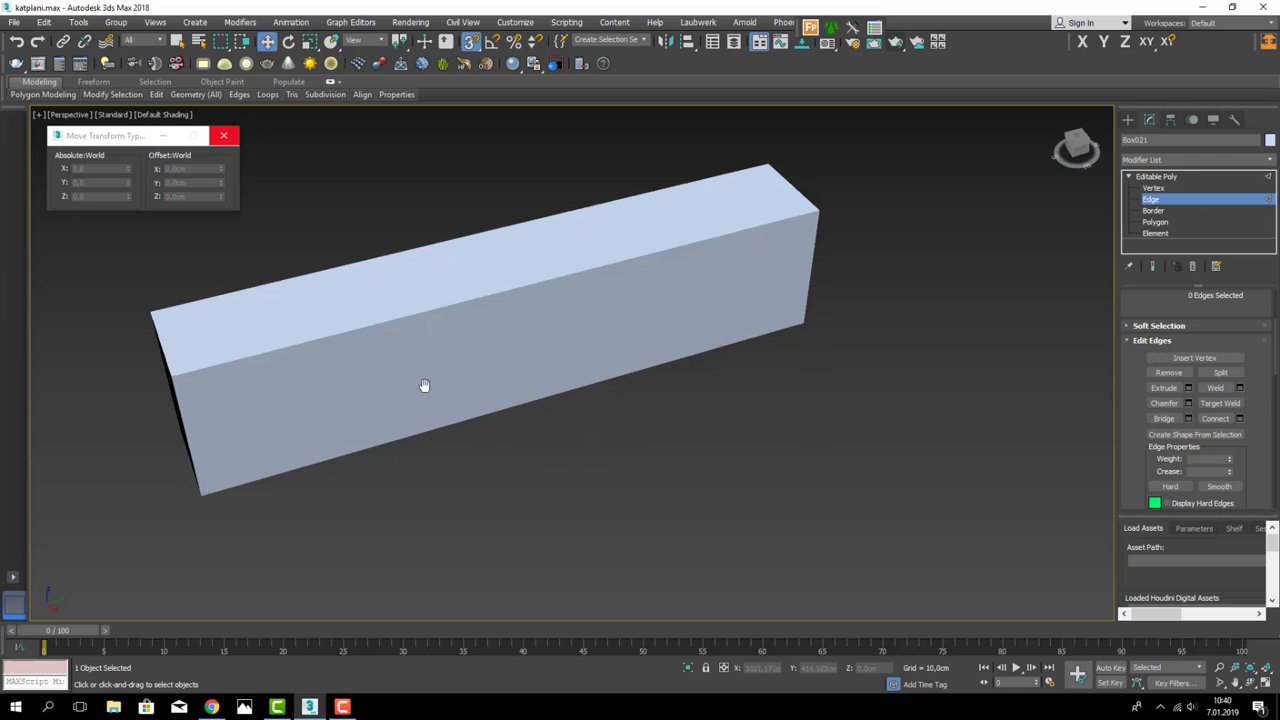
key("F4")
left_click(424, 392)
left_click(523, 338, "ctrl")
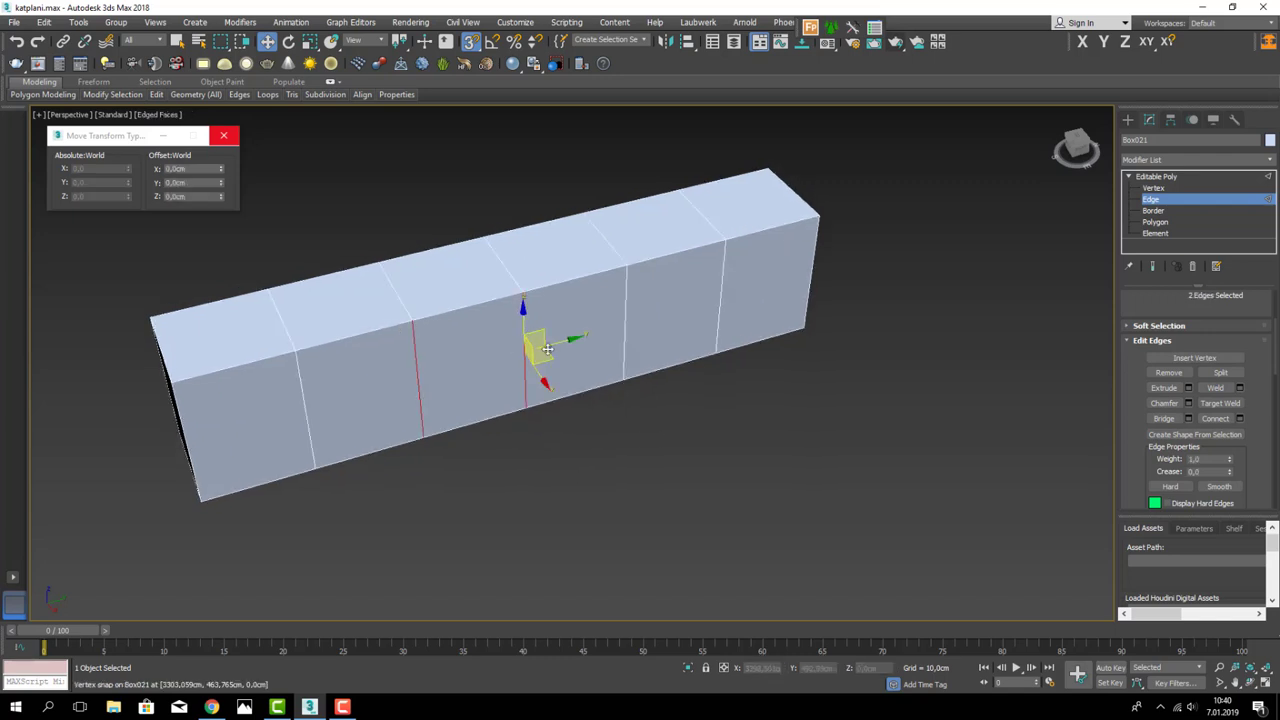
left_click(1240, 419)
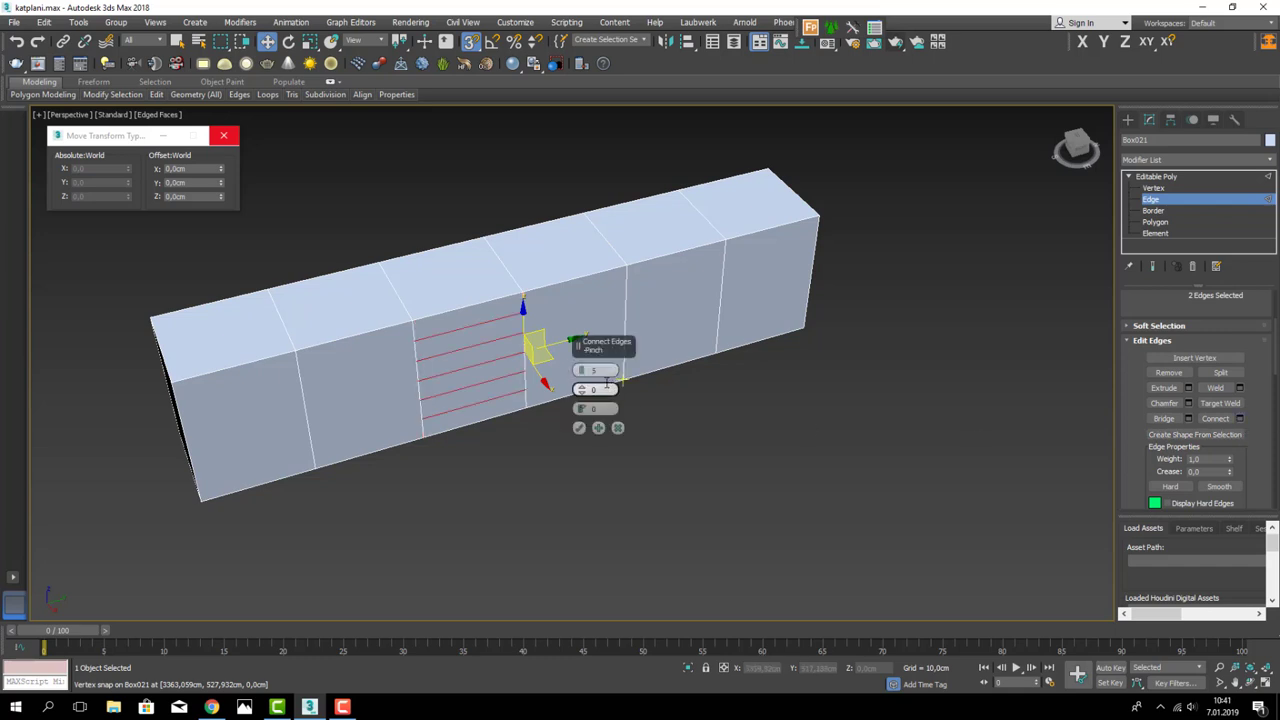
left_click(581, 373)
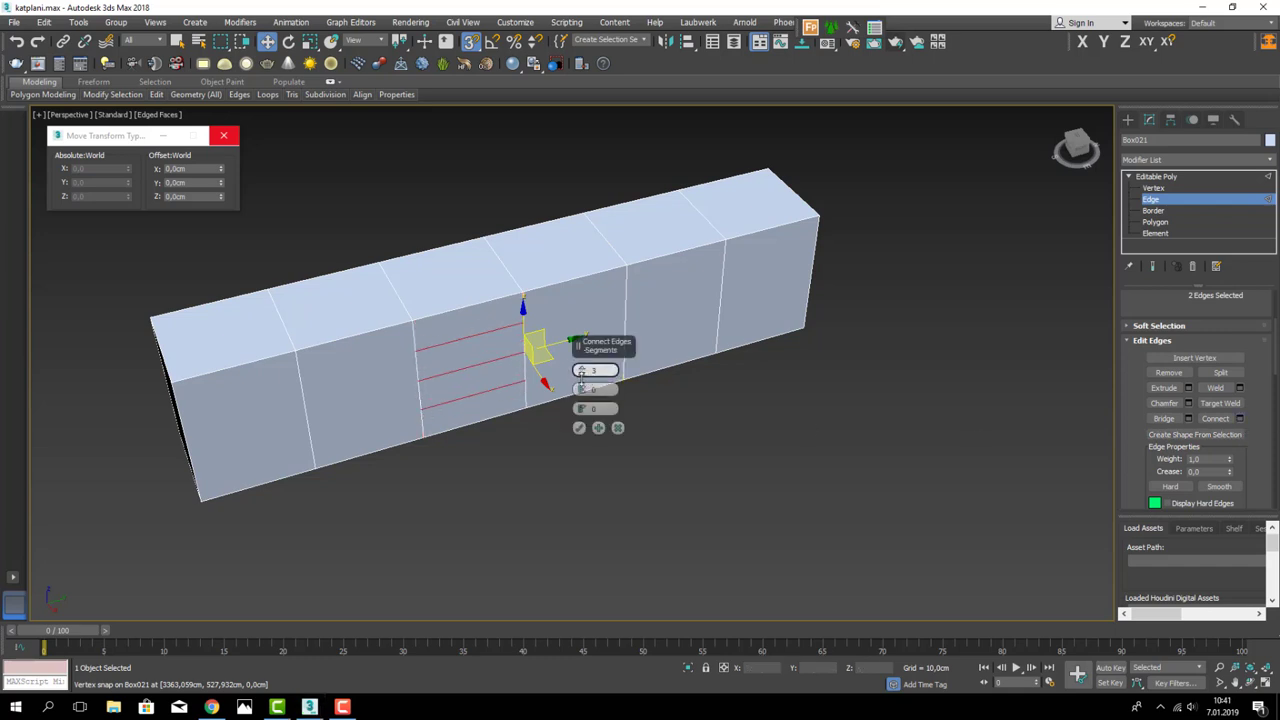
left_click(581, 373)
left_click(581, 369)
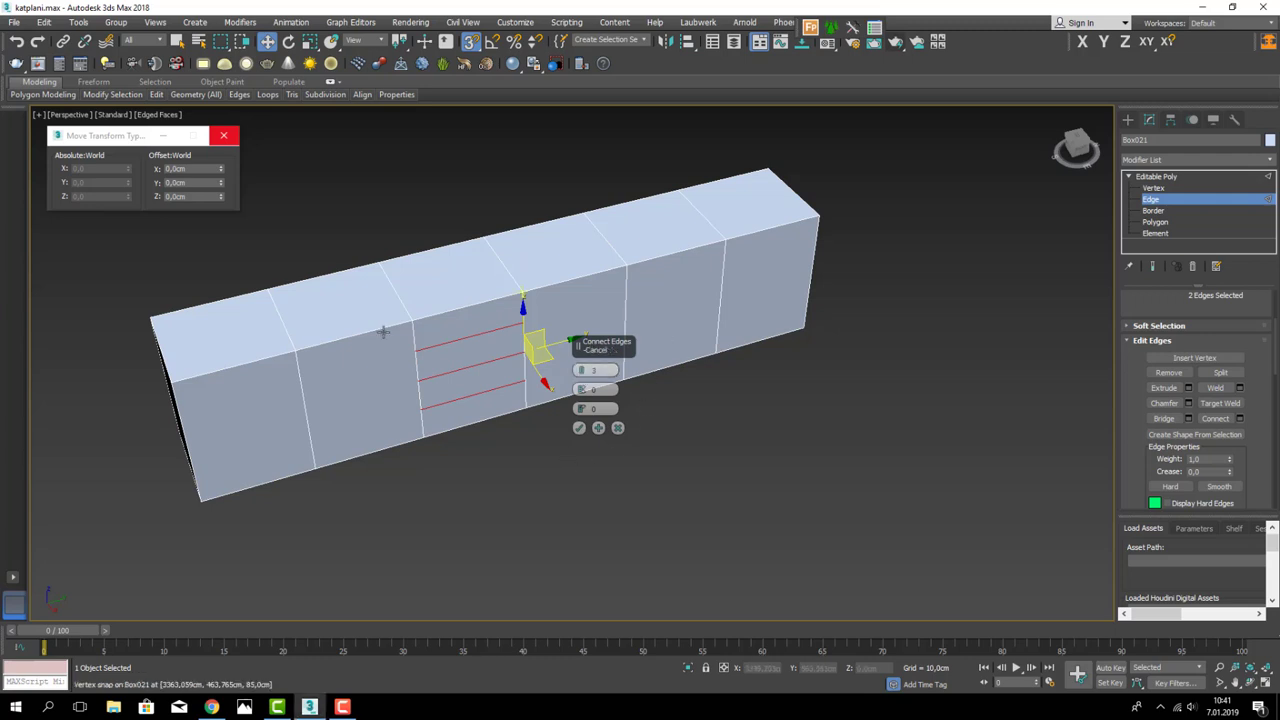
left_click(578, 428)
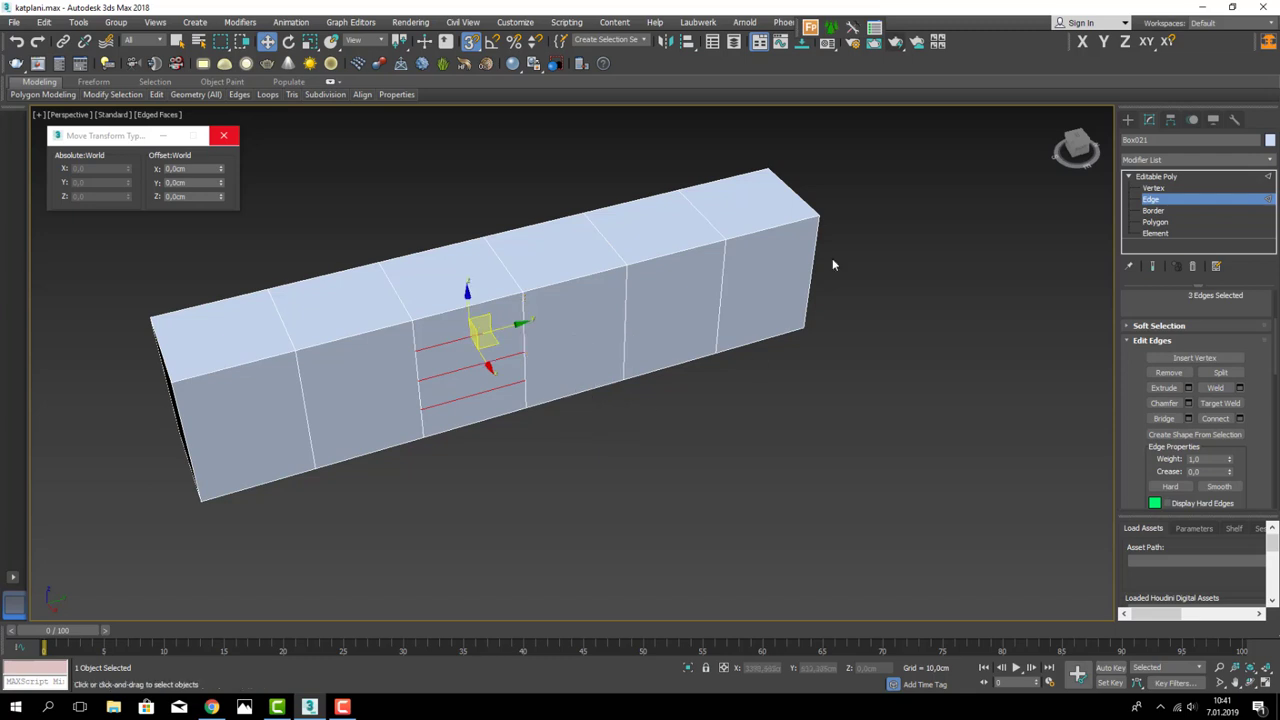
left_click(1155, 222)
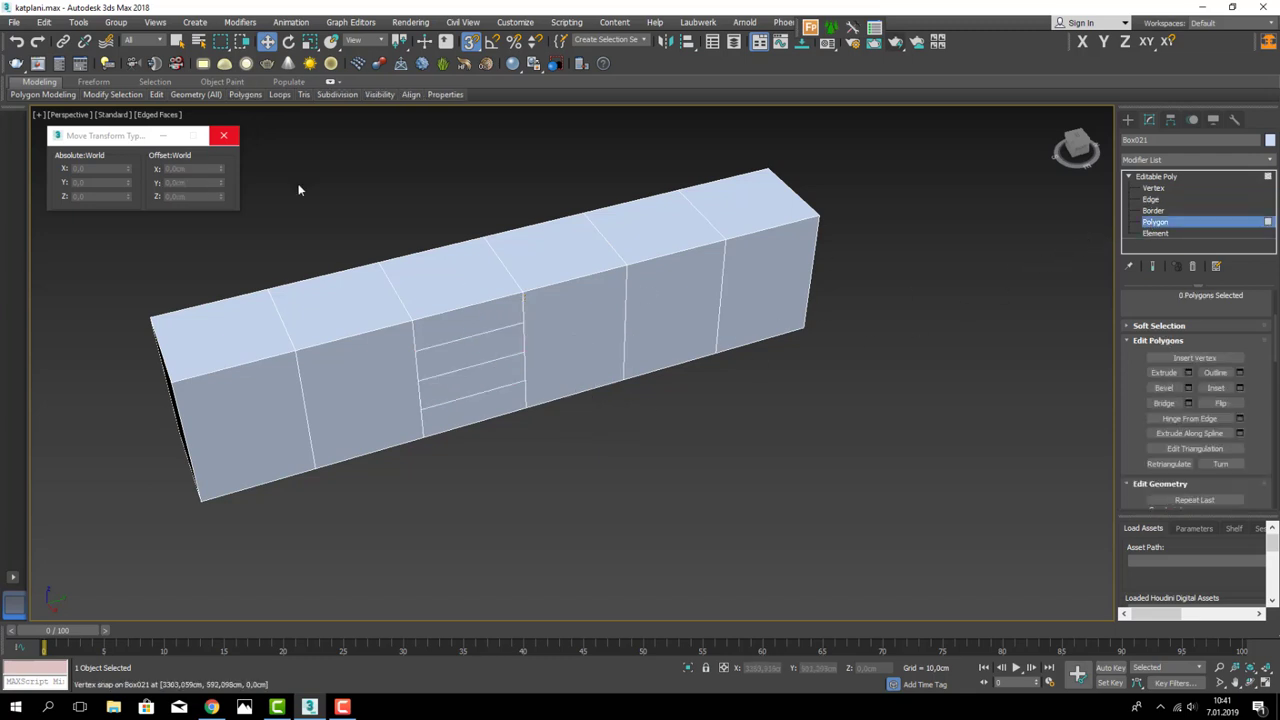
- Select the cabinet's front door, four drawer, and end polygons
key("q")
left_click(275, 392)
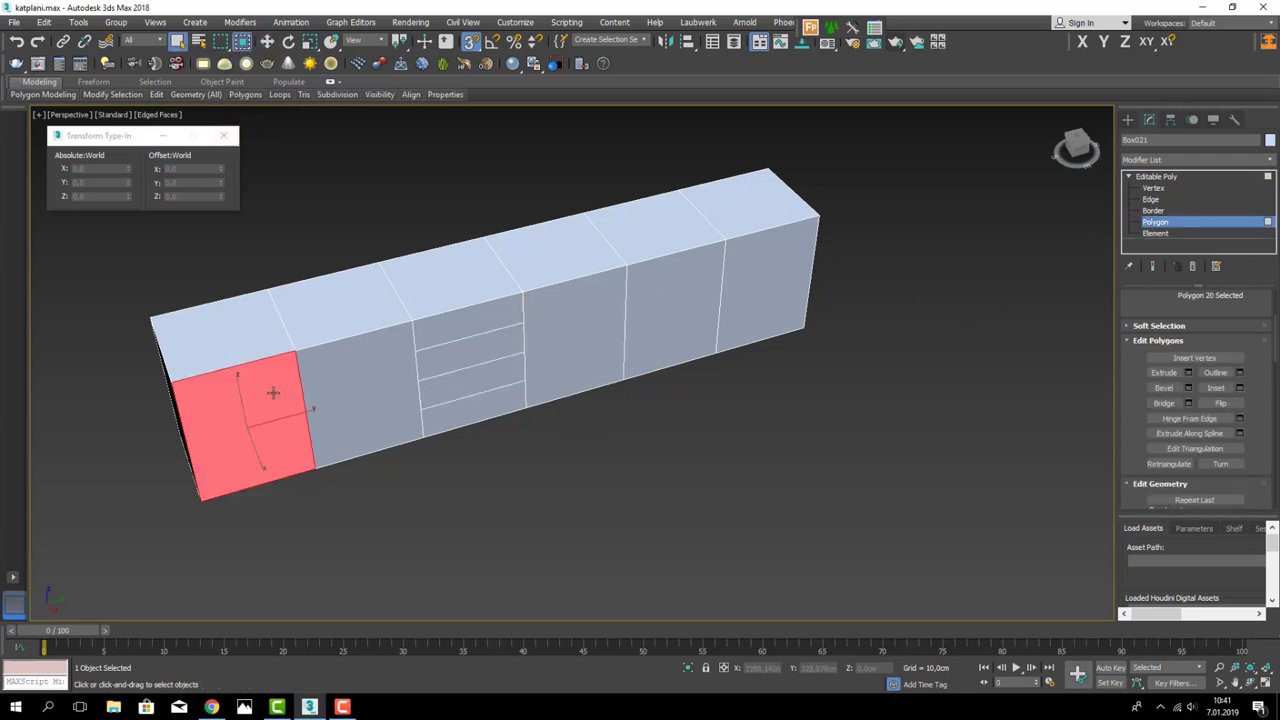
left_click(341, 379, "ctrl")
left_click(450, 338, "ctrl")
left_click(468, 352, "ctrl")
left_click(470, 382, "ctrl")
left_click(487, 405, "ctrl")
left_click(547, 355, "ctrl")
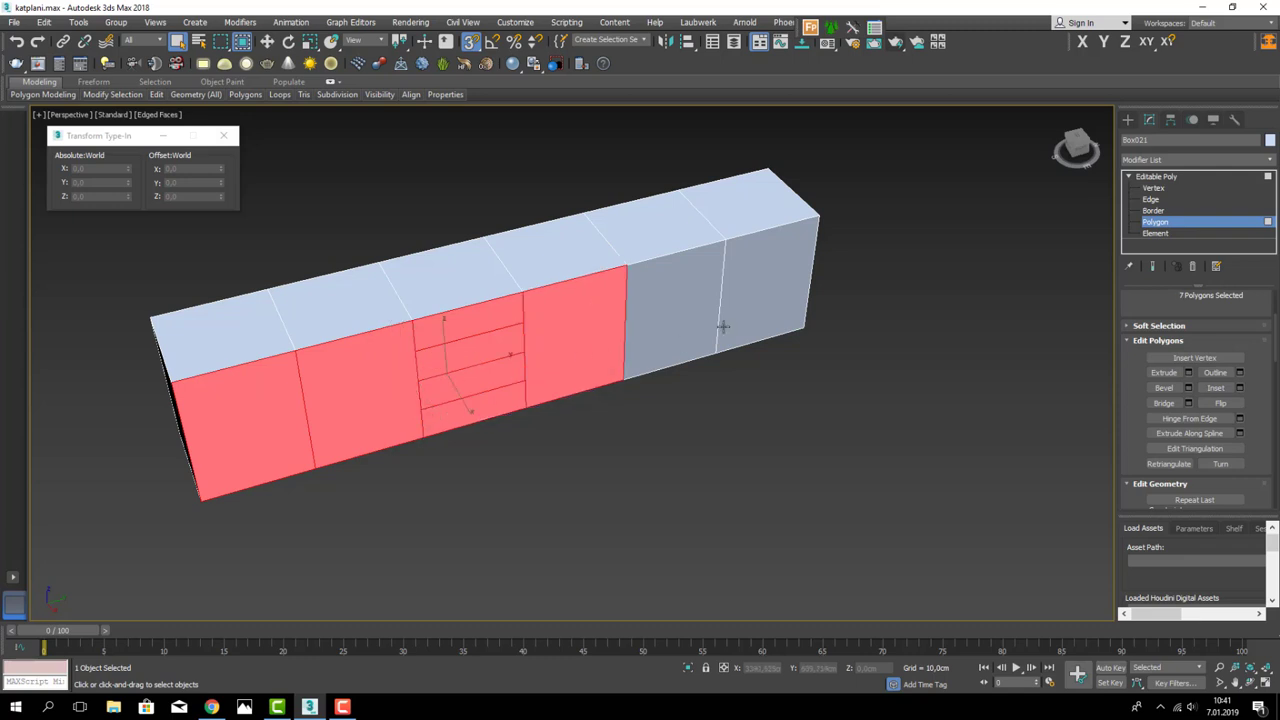
left_click(700, 318, "ctrl")
left_click(766, 303, "ctrl")
middle_click_drag(766, 303, 533, 396, "alt")
scroll(533, 396, "up", 3)
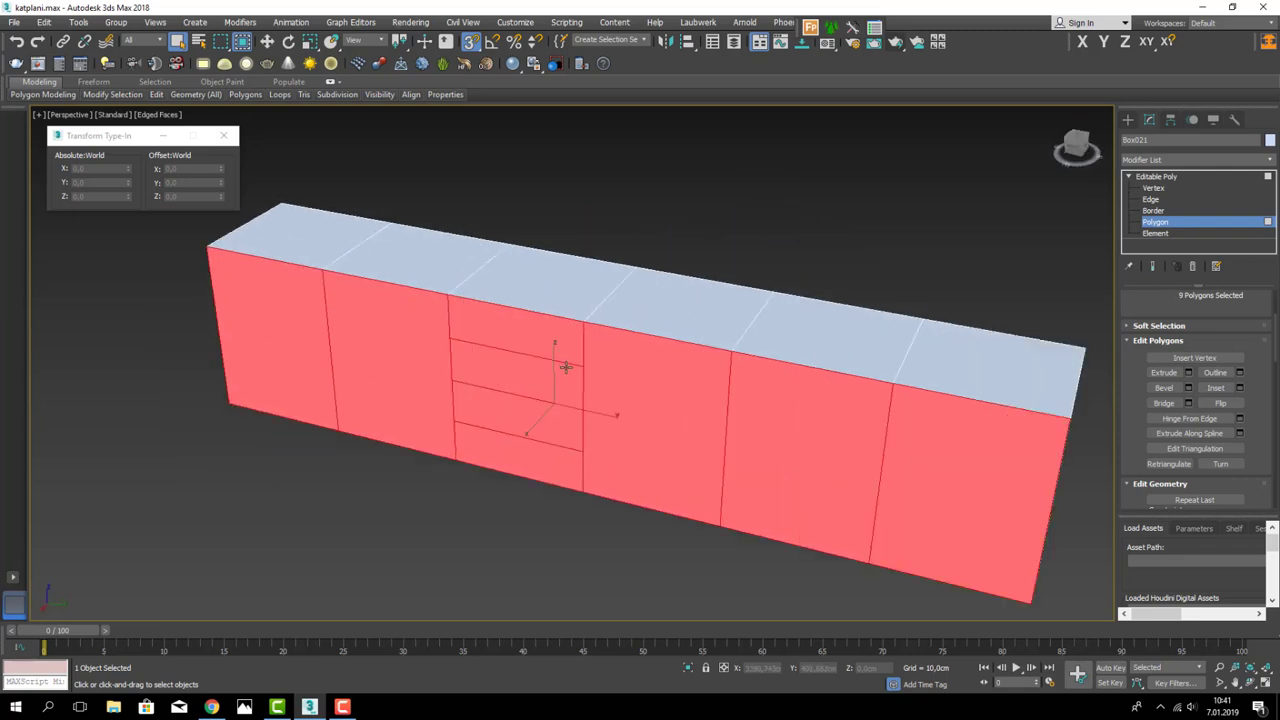
scroll(1086, 421, "up", 2)
scroll(1131, 401, "down", 1)
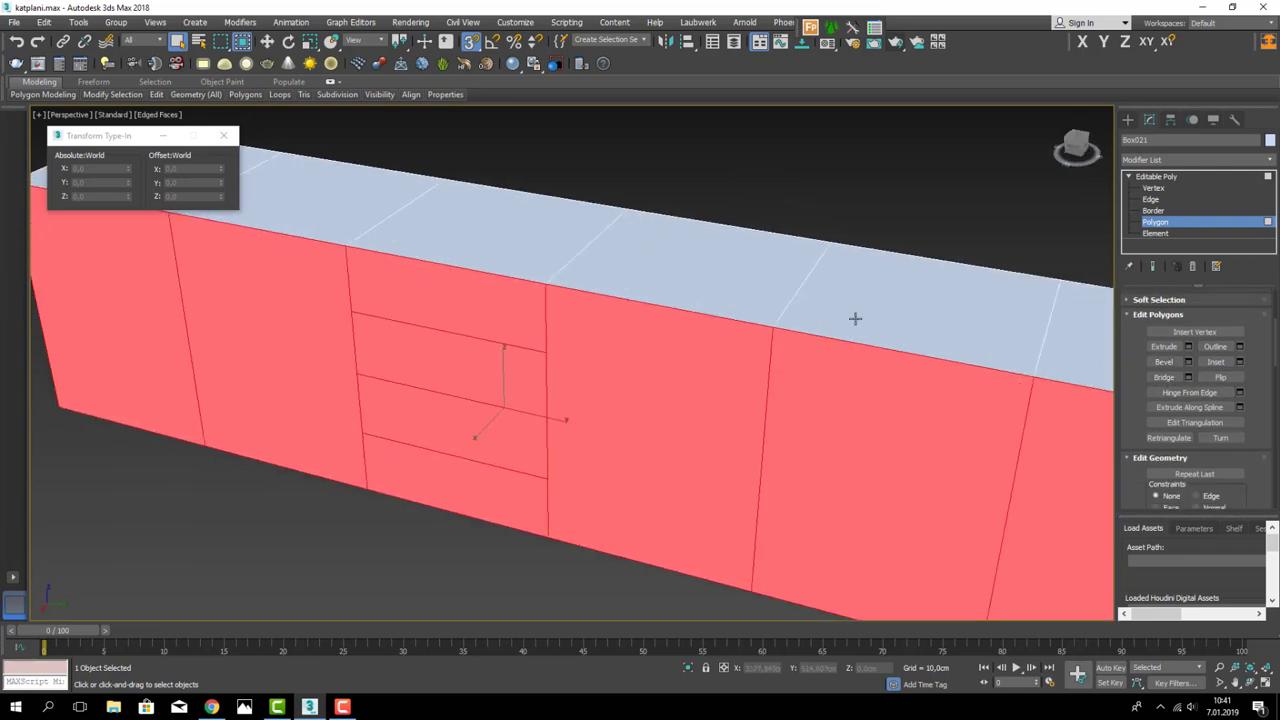
middle_click_drag(855, 318, 720, 314, "alt")
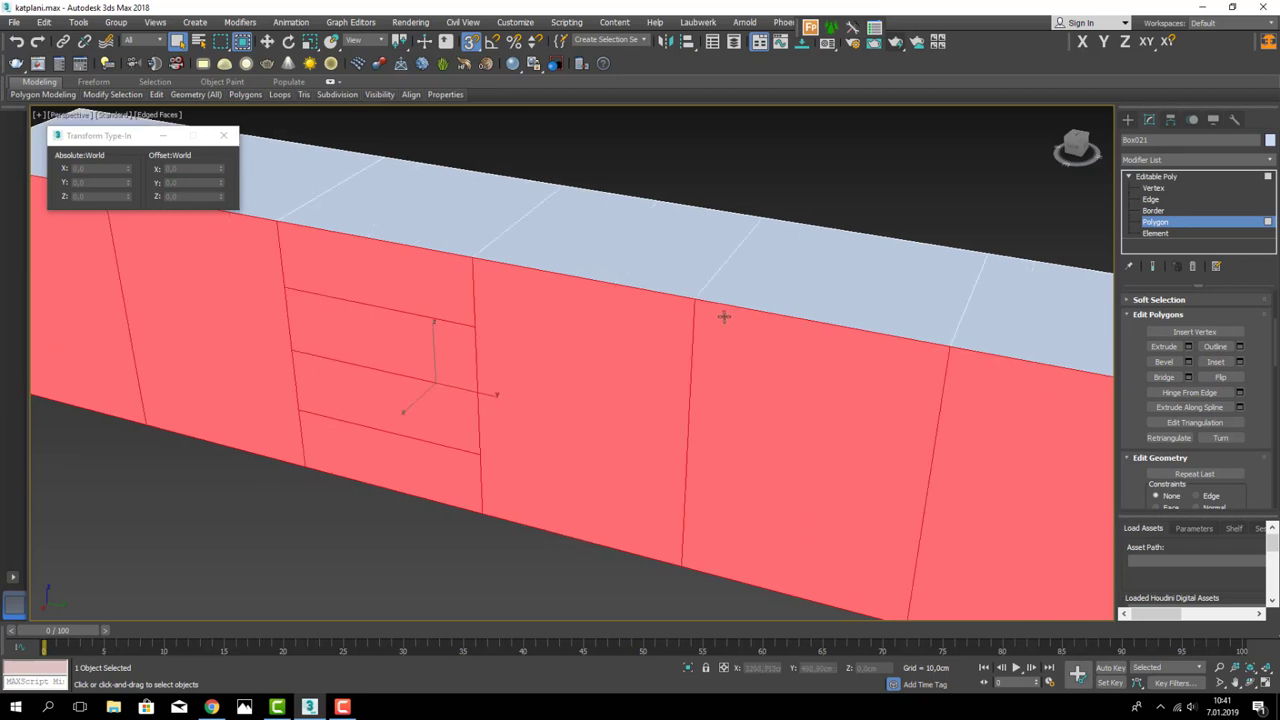
- Inset the selected faces by polygon with a 0,3cm amount
left_click(1241, 363)
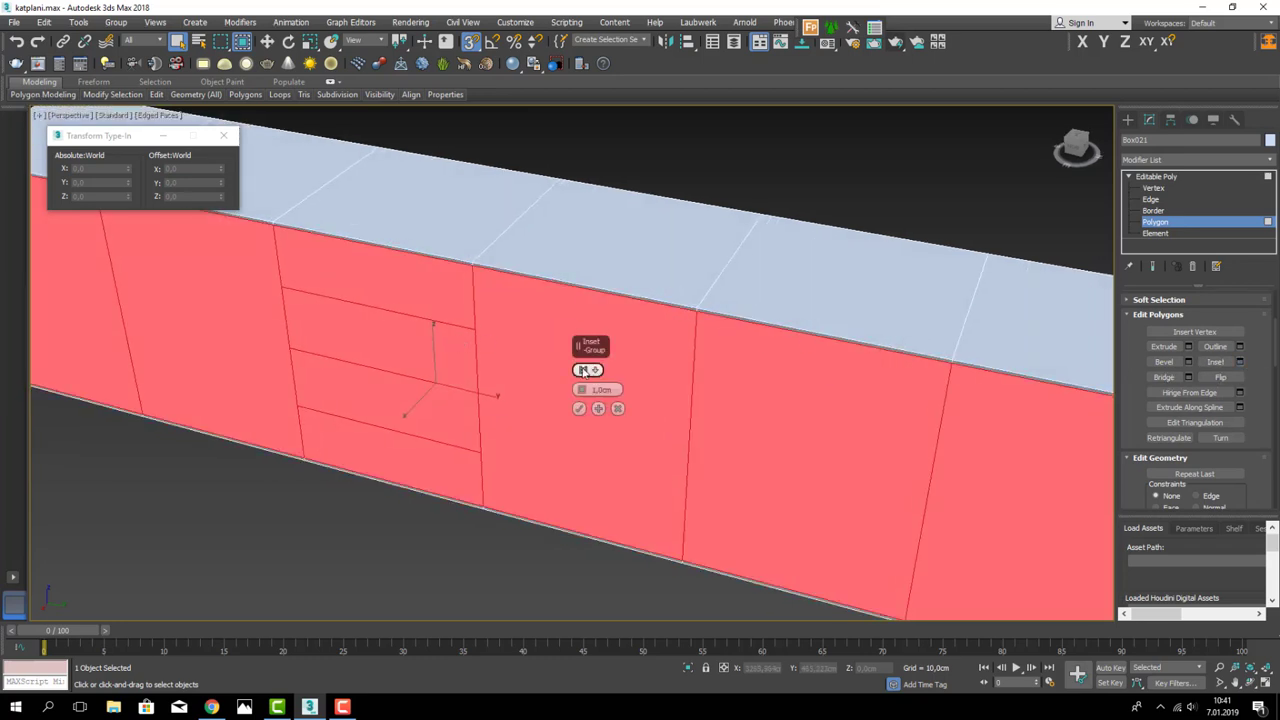
left_click(582, 369)
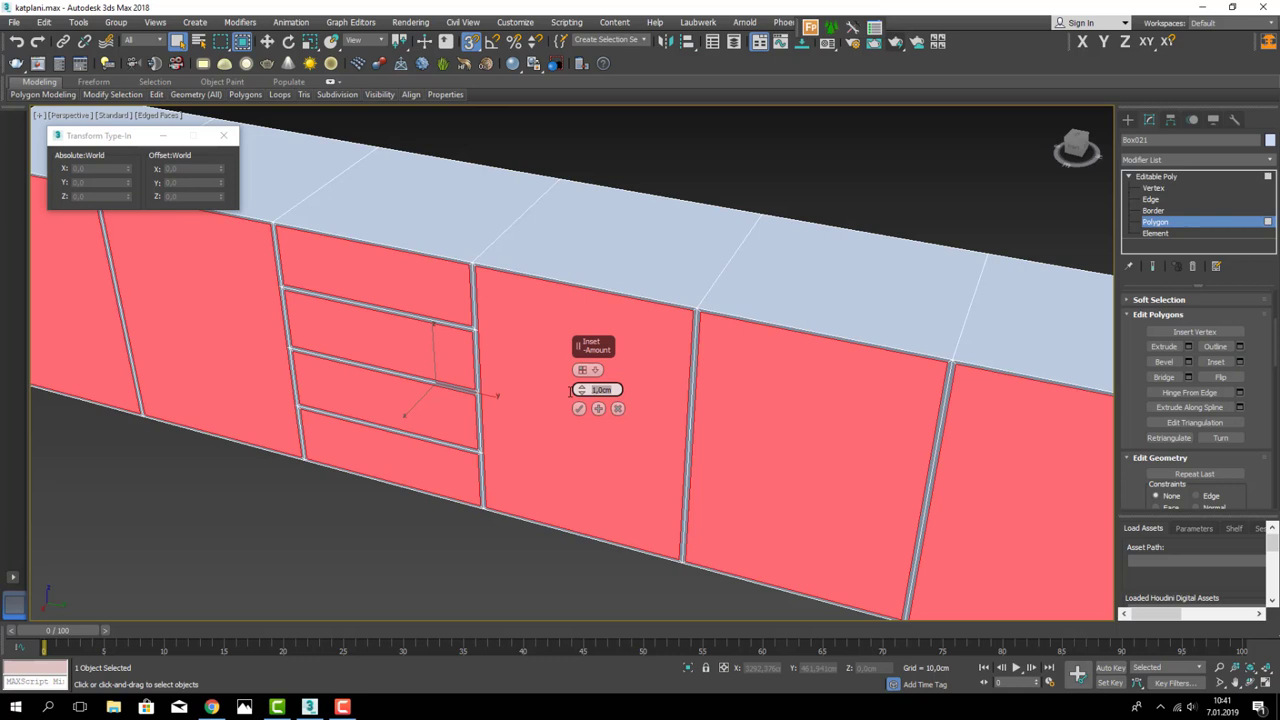
type("10,3")
key("Return")
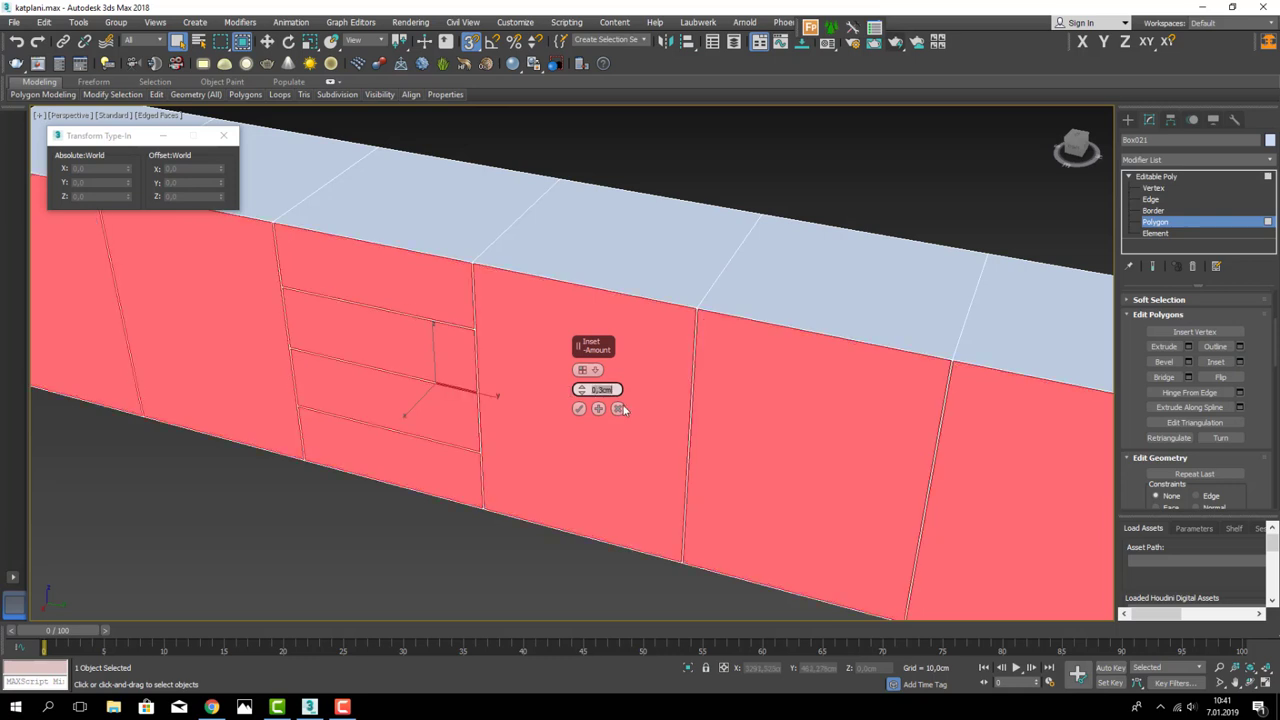
left_click(621, 409)
scroll(583, 434, "down", 1)
scroll(700, 437, "down", 2)
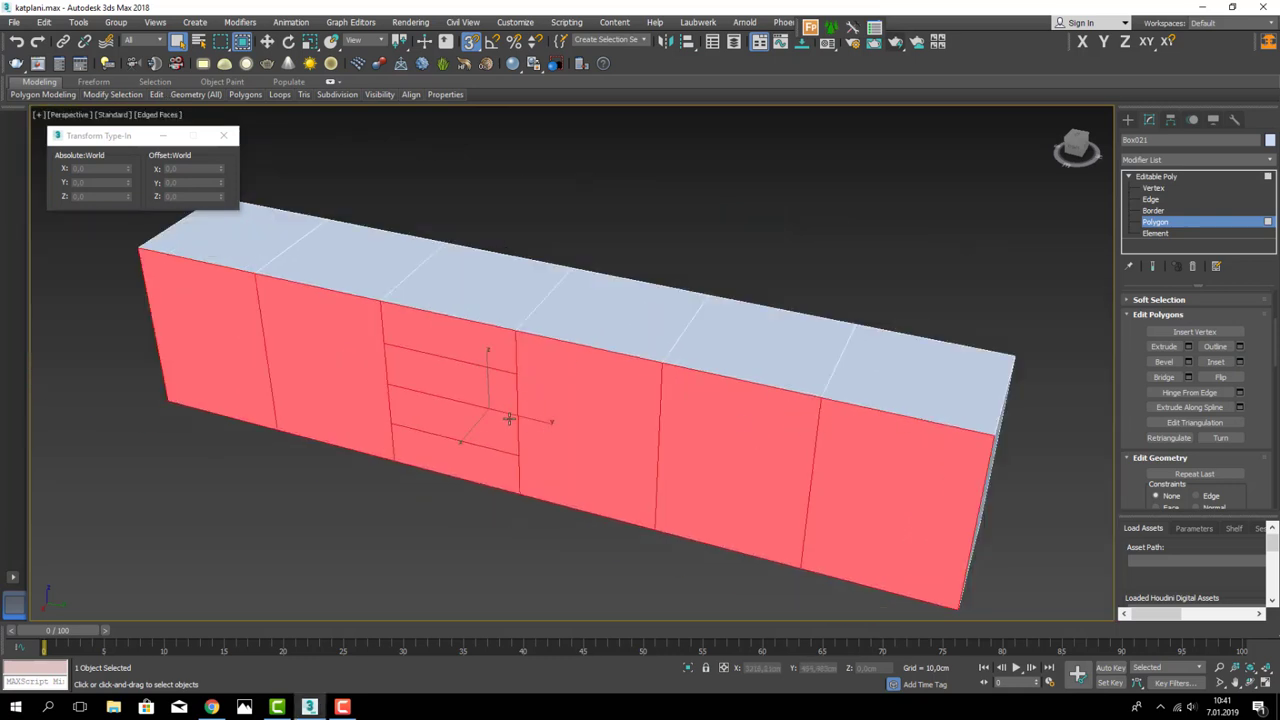
- Redo the inset as a Group with the amount set to 0,3cm
left_click(1239, 366)
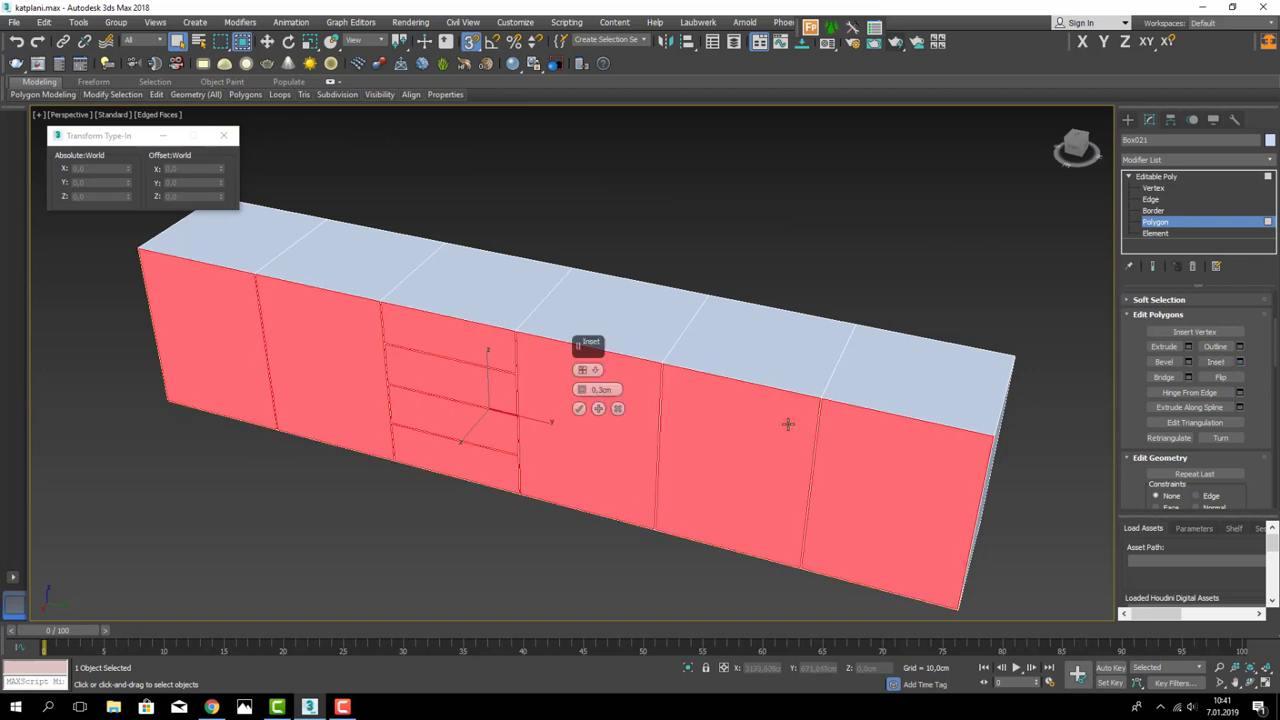
scroll(534, 429, "up", 3)
left_click(584, 371)
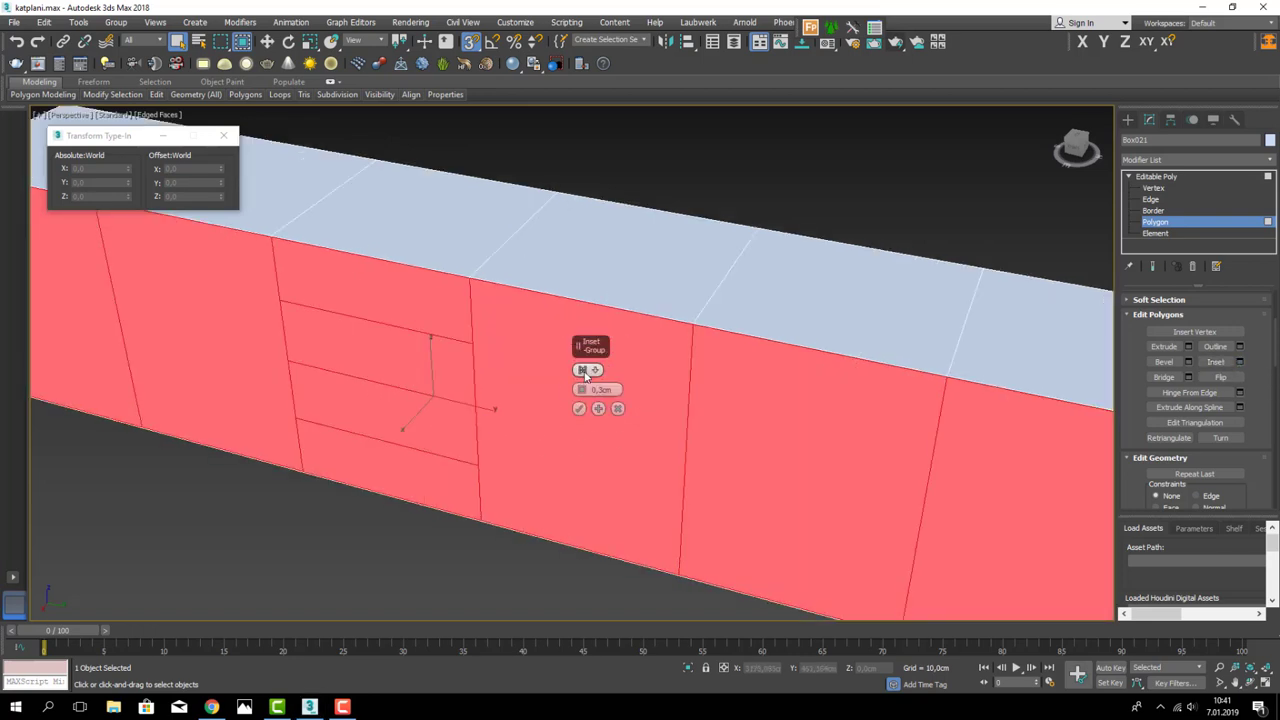
left_click_drag(581, 389, 598, 287)
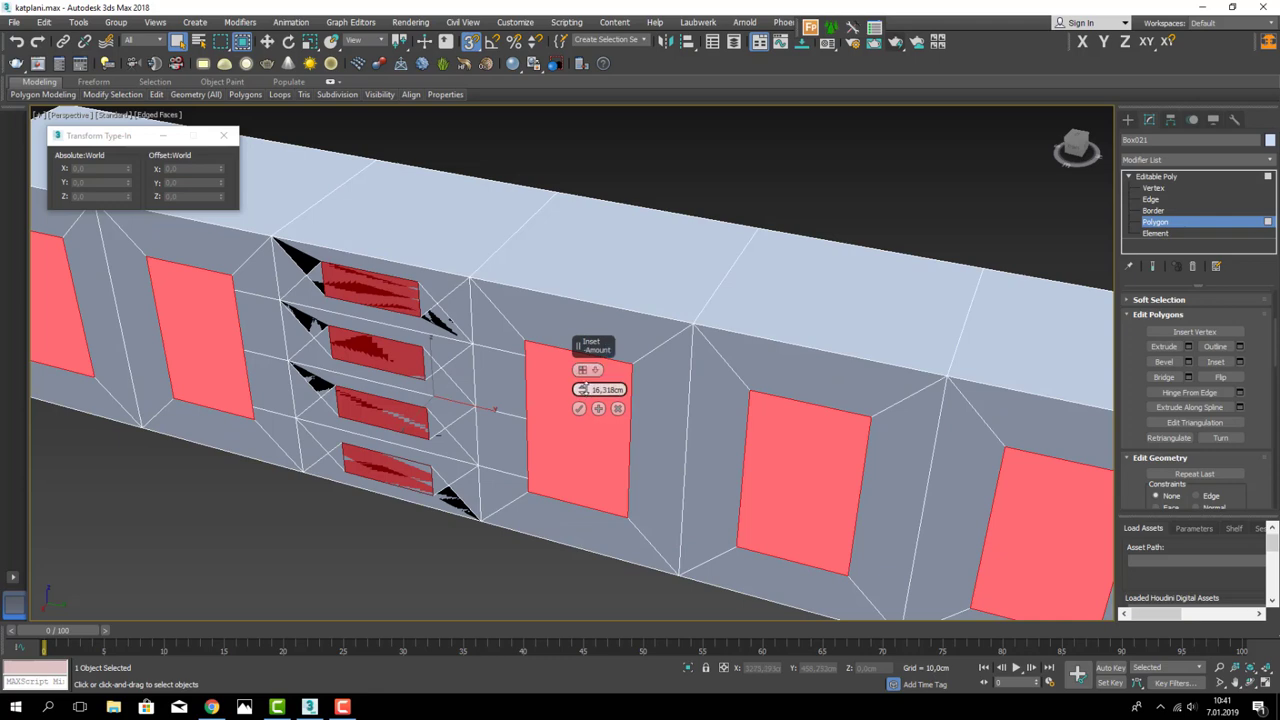
right_click(581, 389)
left_click_drag(583, 392, 581, 389)
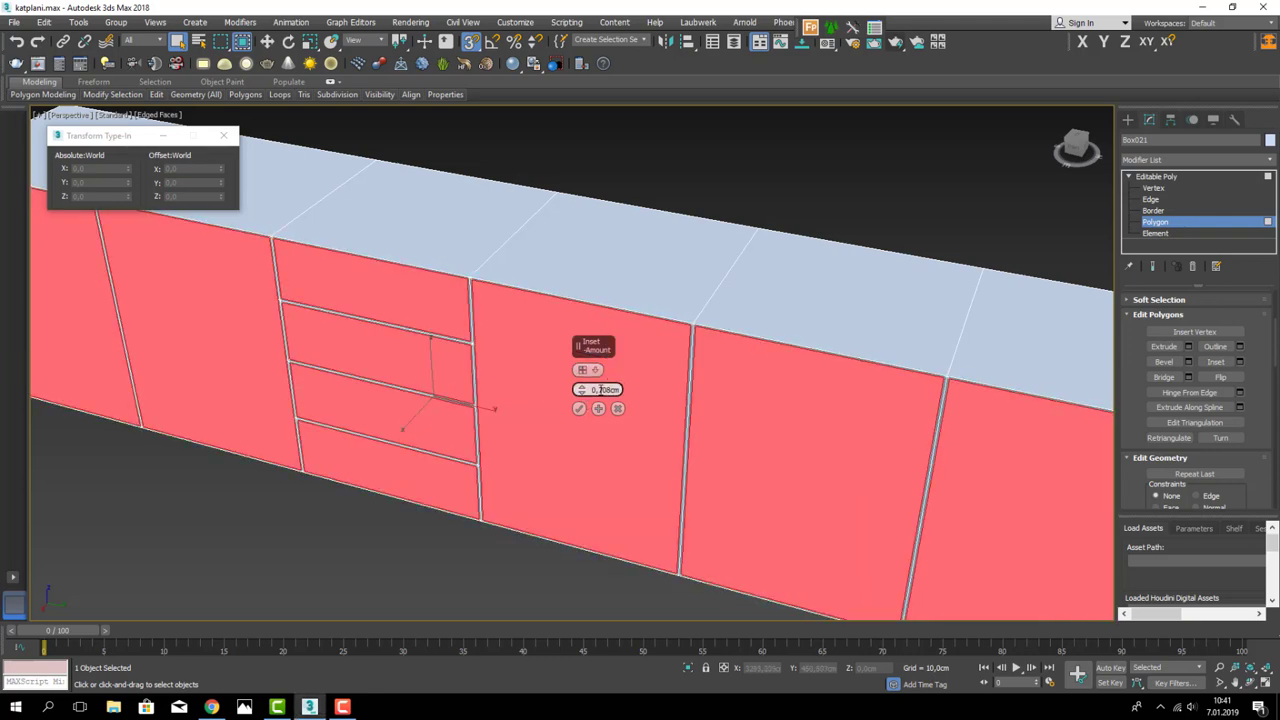
double_click(604, 389)
type("0,3")
key("Return")
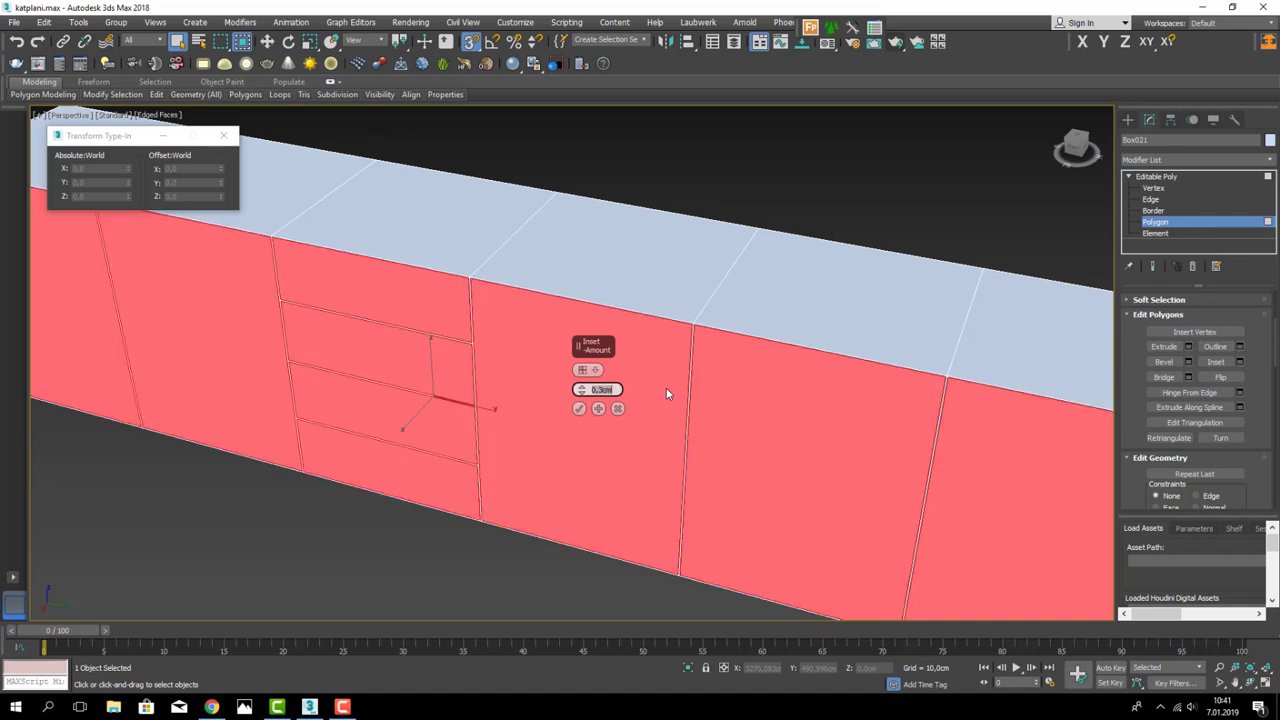
- Commit the 0,3cm inset and cancel the accidentally started extrude
left_click(580, 409)
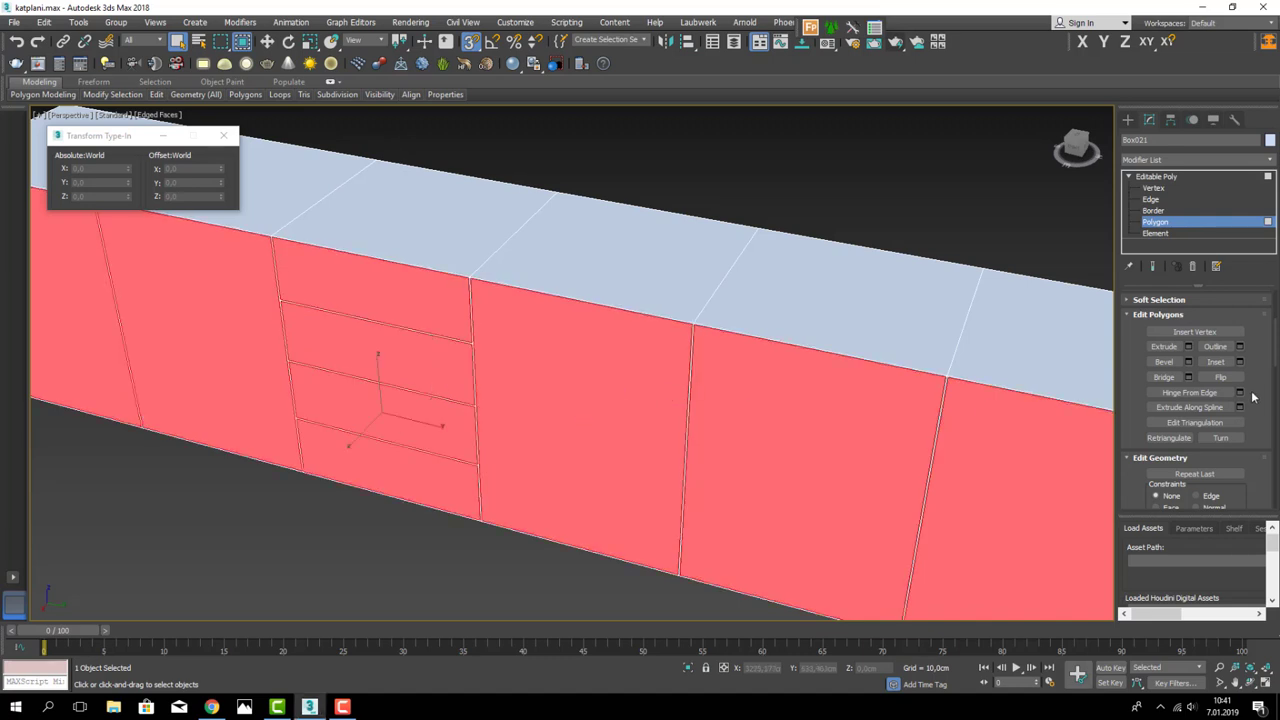
left_click(1164, 347)
scroll(723, 363, "up", 4)
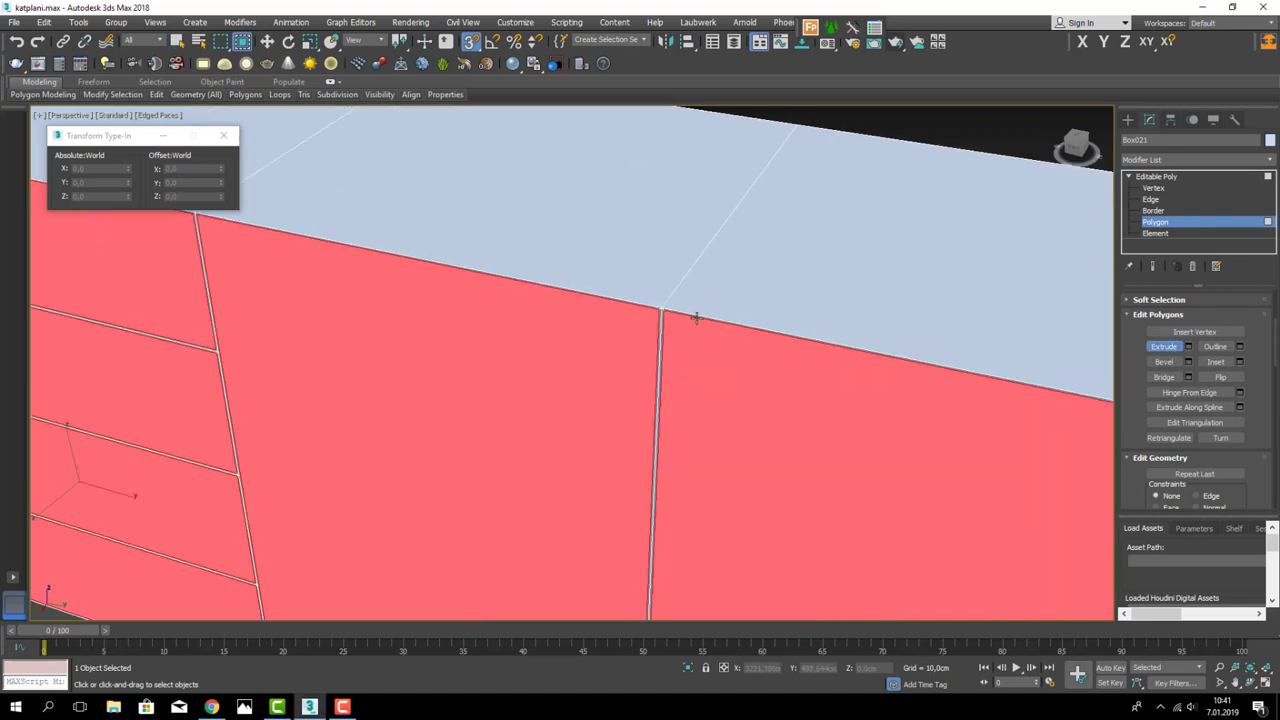
scroll(694, 317, "up", 2)
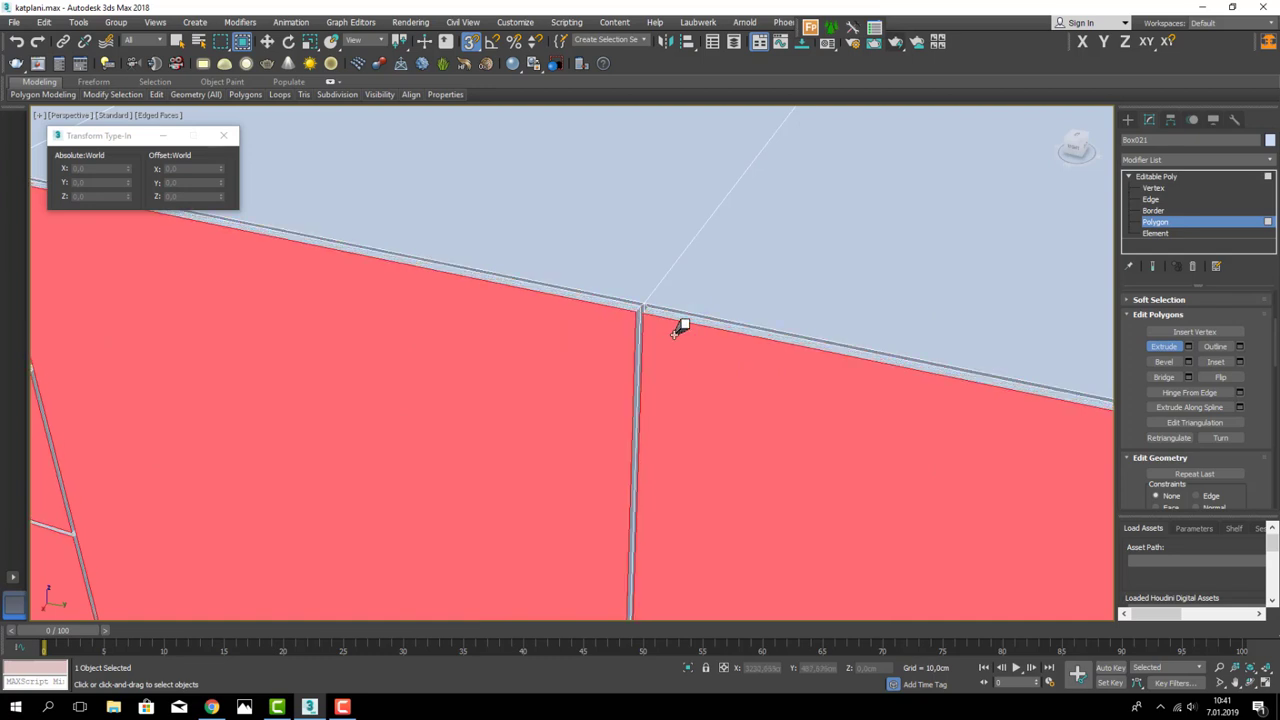
right_click(677, 326)
scroll(660, 360, "down", 4)
scroll(660, 380, "down", 4)
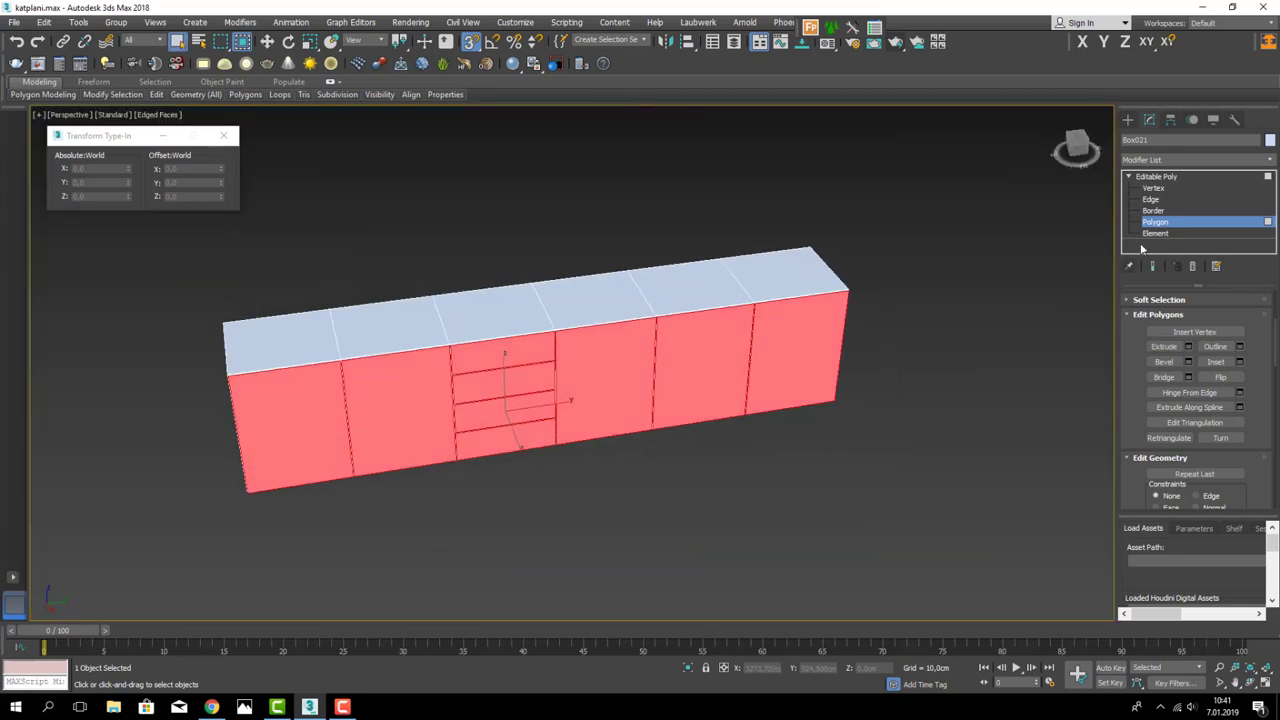
- Deselect the cabinet, exit Polygon mode, turn off Edged Faces, and view it from the front
left_click(1156, 176)
left_click(950, 380)
key("F4")
scroll(719, 378, "up", 3)
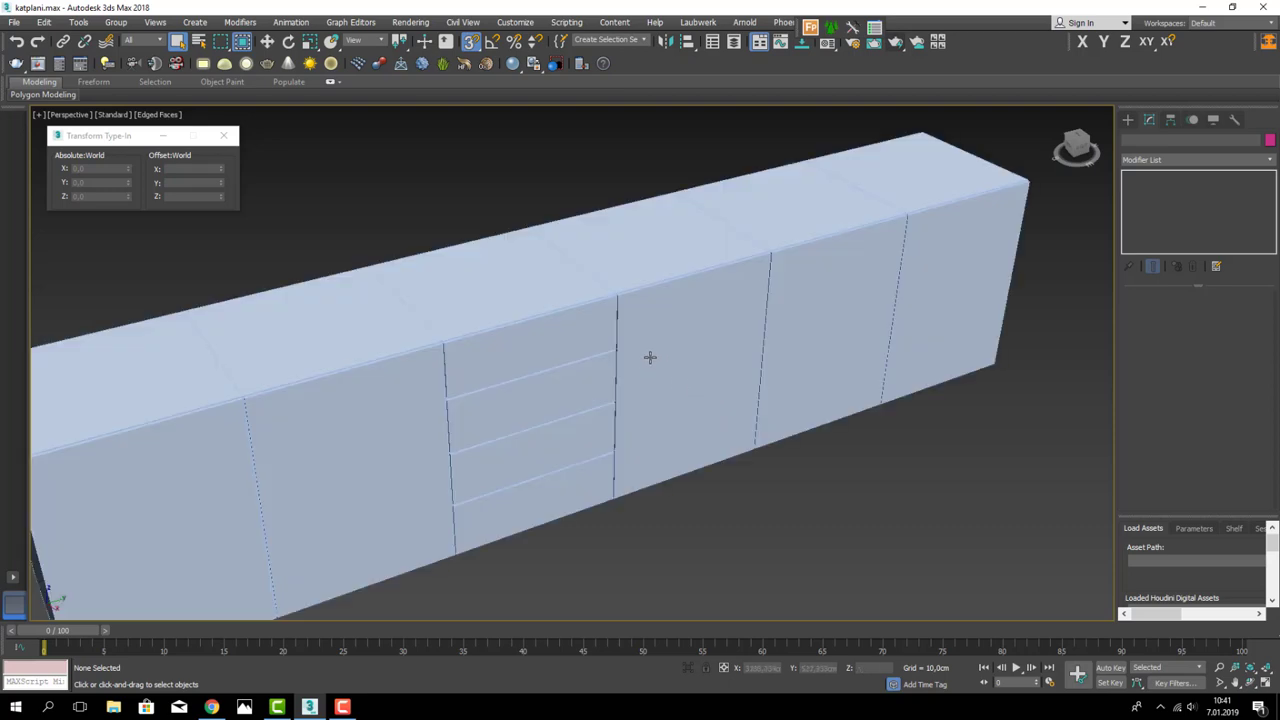
middle_click_drag(787, 433, 700, 357, "alt")
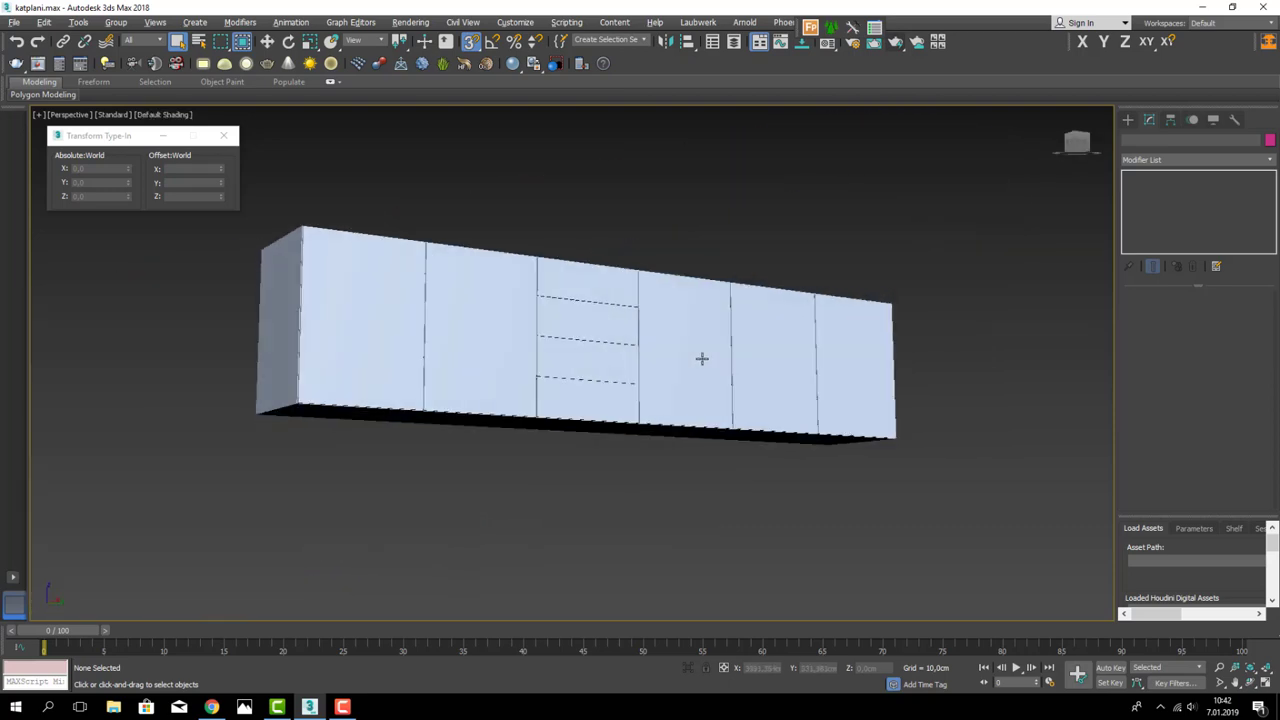
- Draw a thin, Y-constrained plinth box across the cabinet's underside
left_click(1128, 119)
left_click(1169, 201)
middle_click_drag(600, 343, 251, 251, "alt")
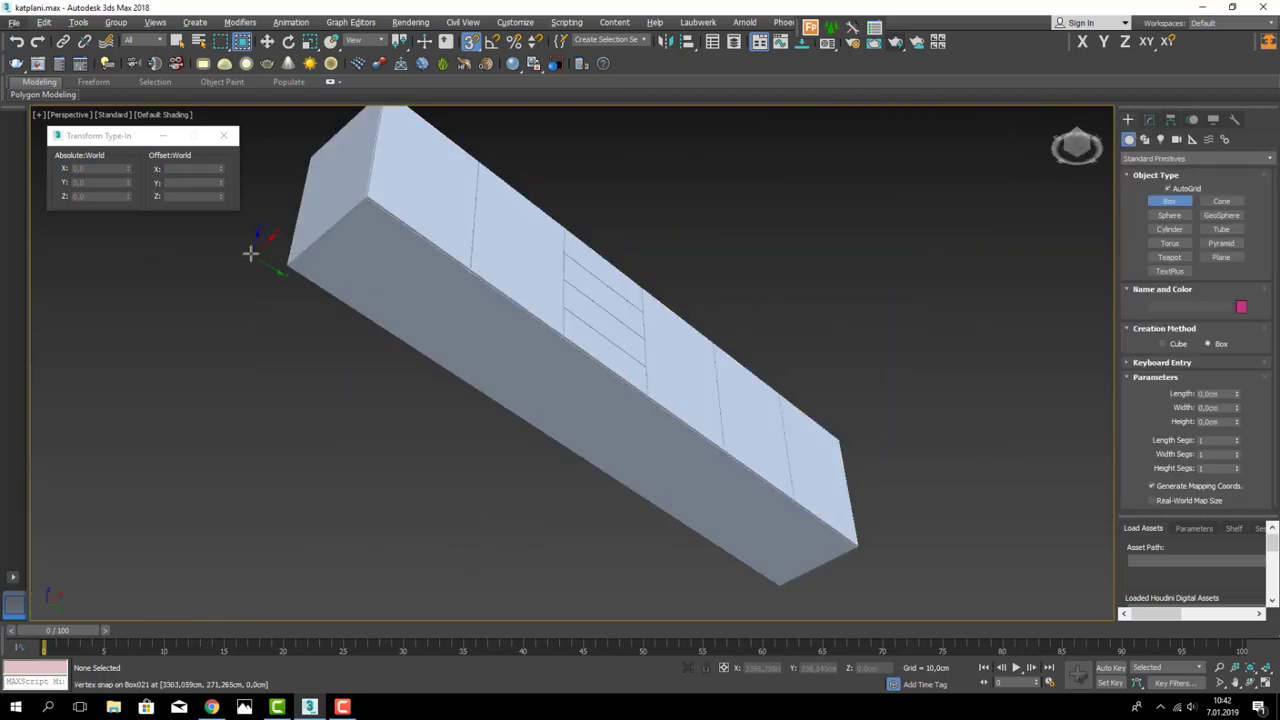
key("F6")
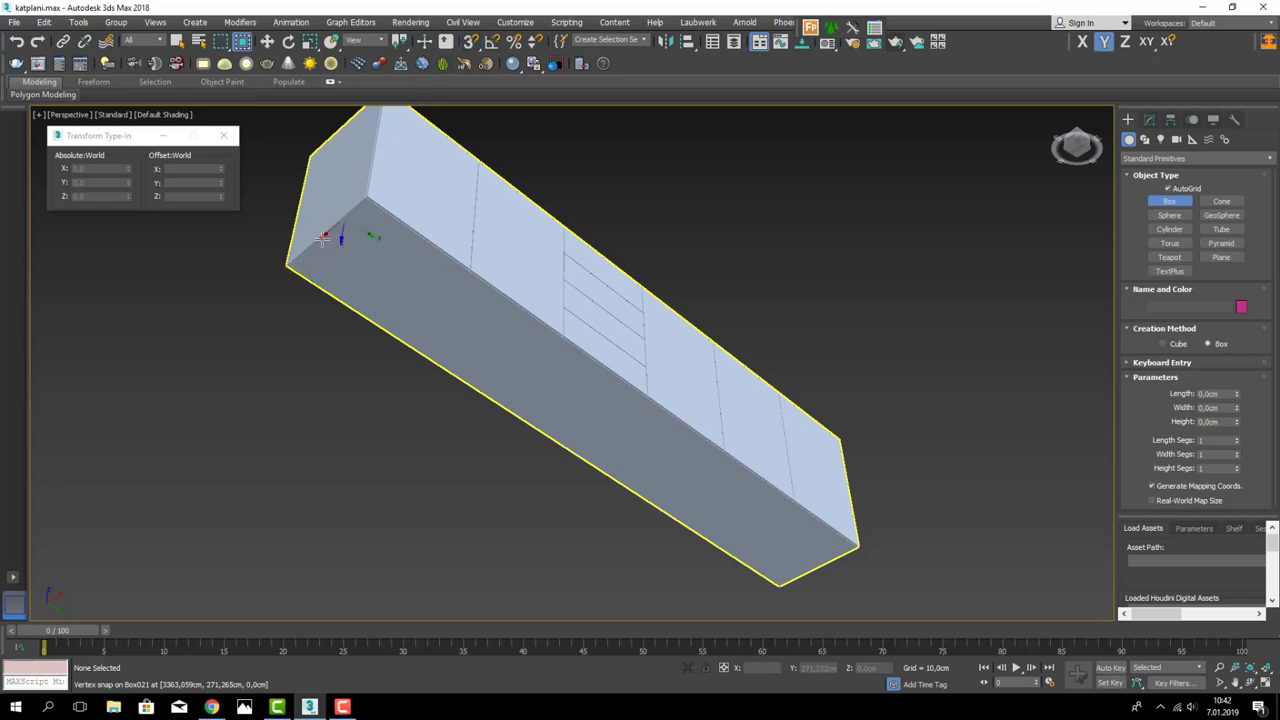
left_click_drag(287, 266, 848, 557)
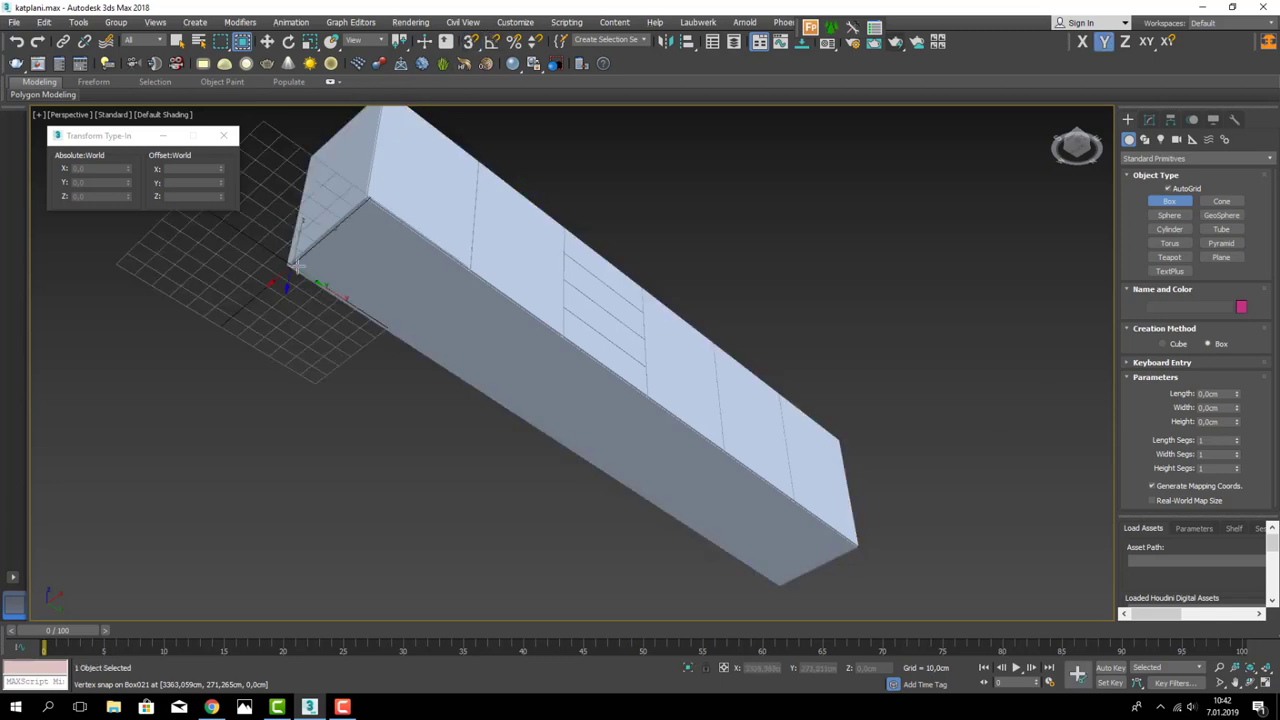
left_click(830, 572)
middle_click_drag(830, 572, 748, 518, "alt")
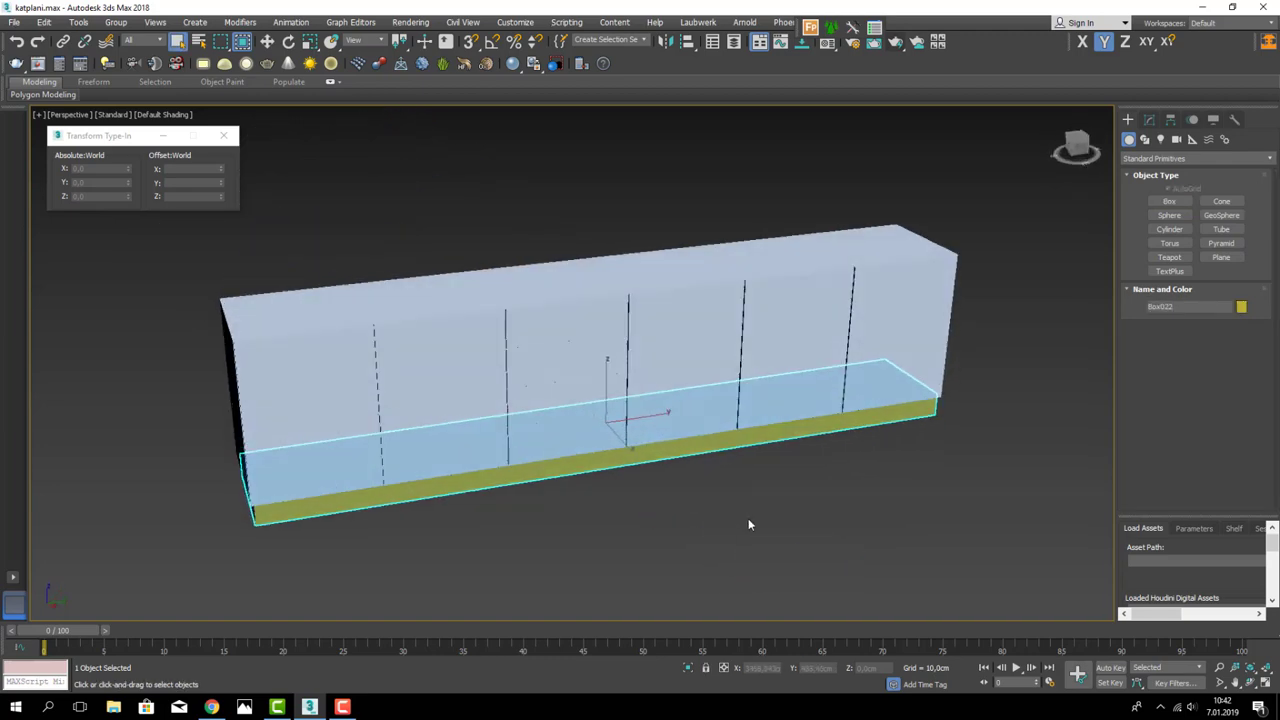
- Open the Material Editor and select the Lake Kapak material
scroll(750, 348, "up", 2)
key("m")
left_click(845, 291)
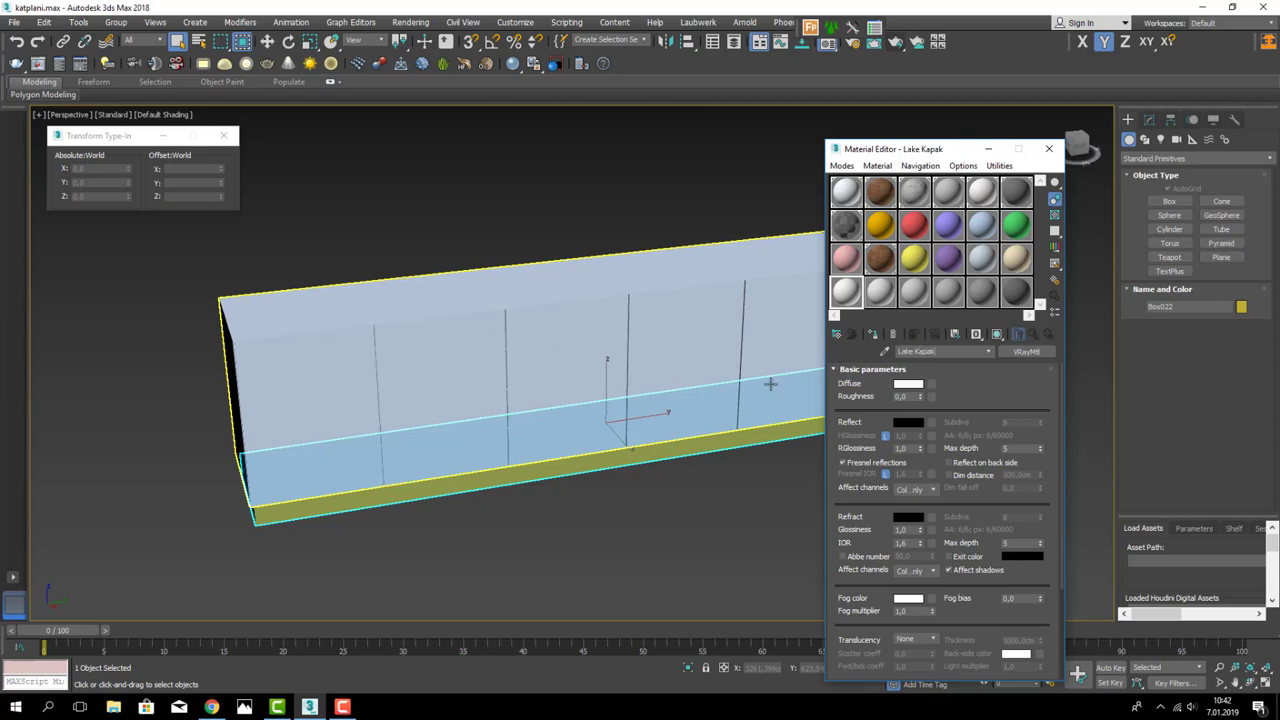
- Set Lake Kapak's diffuse to beige 197,186,180 and reflect to 23, then apply it to the cabinet
left_click(906, 384)
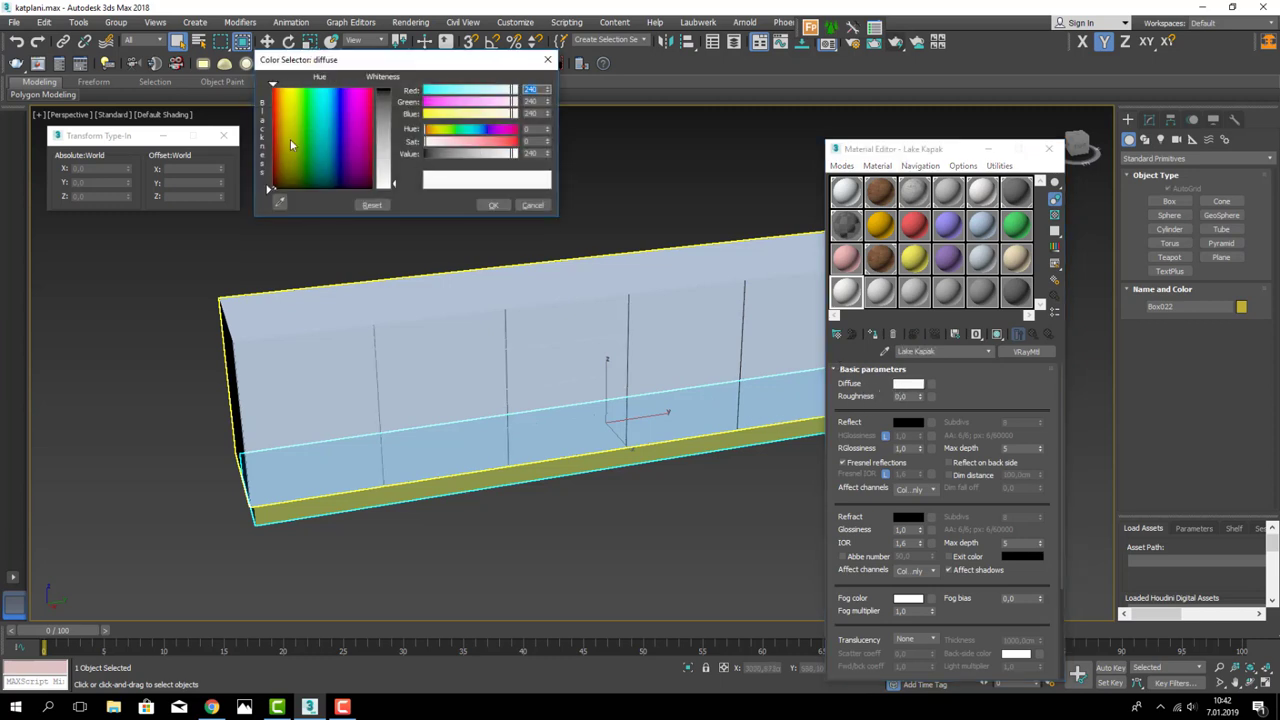
left_click(278, 165)
left_click_drag(393, 183, 393, 157)
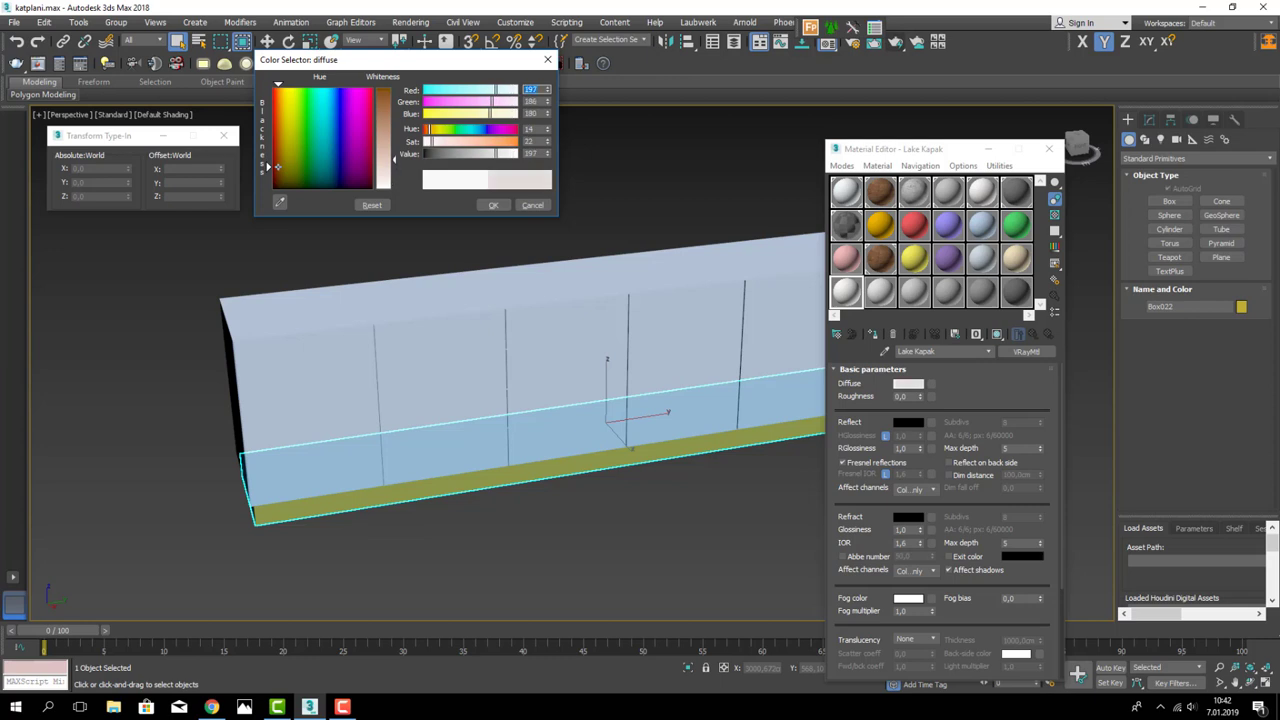
left_click(494, 206)
left_click_drag(843, 293, 776, 337)
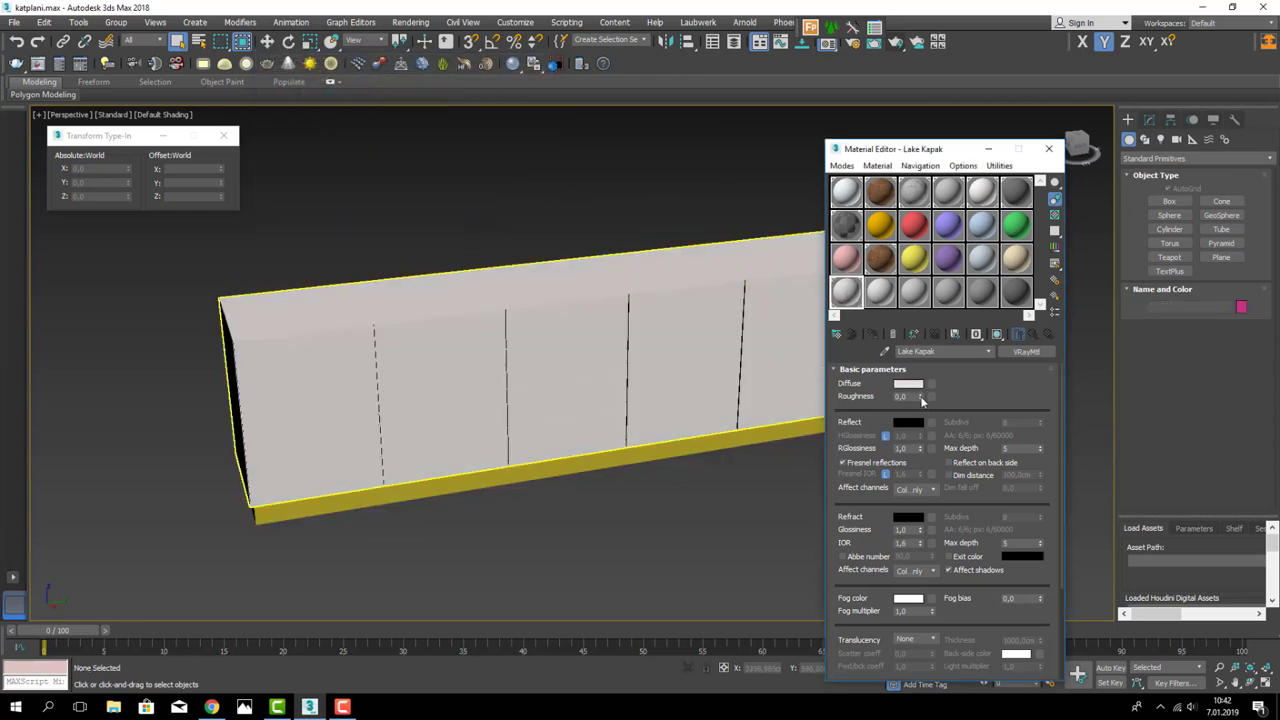
left_click(908, 422)
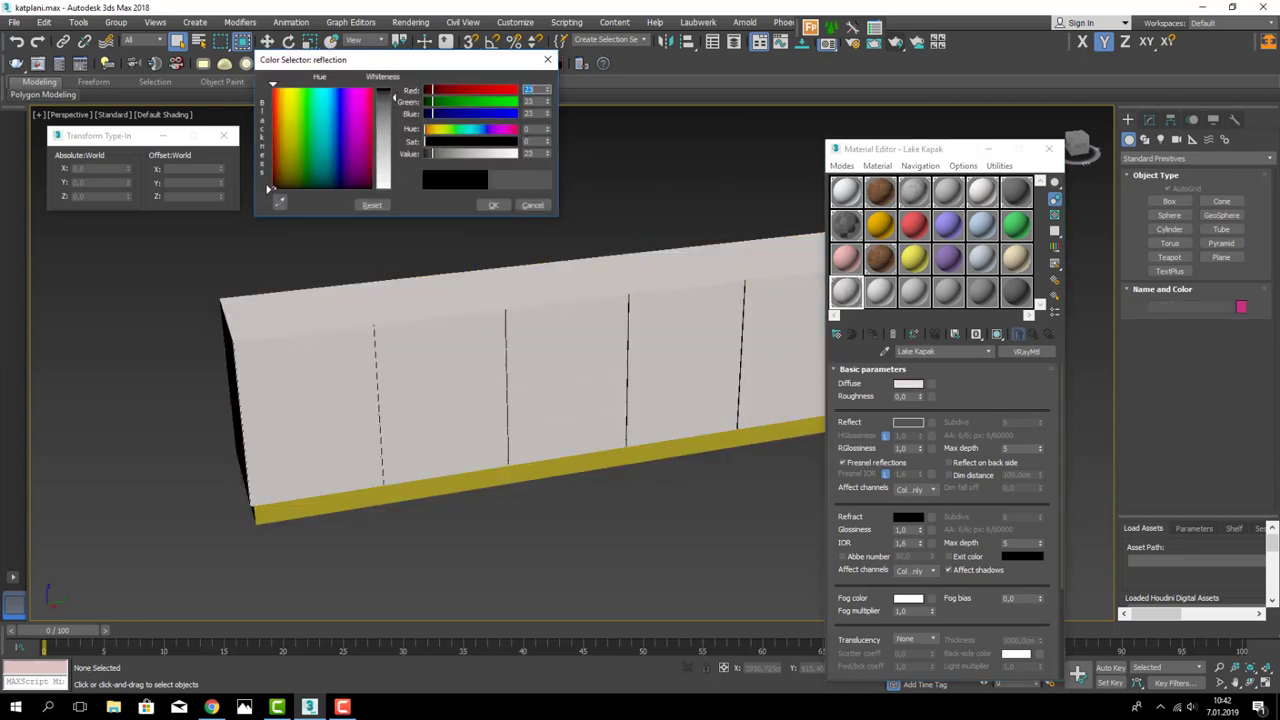
left_click(492, 206)
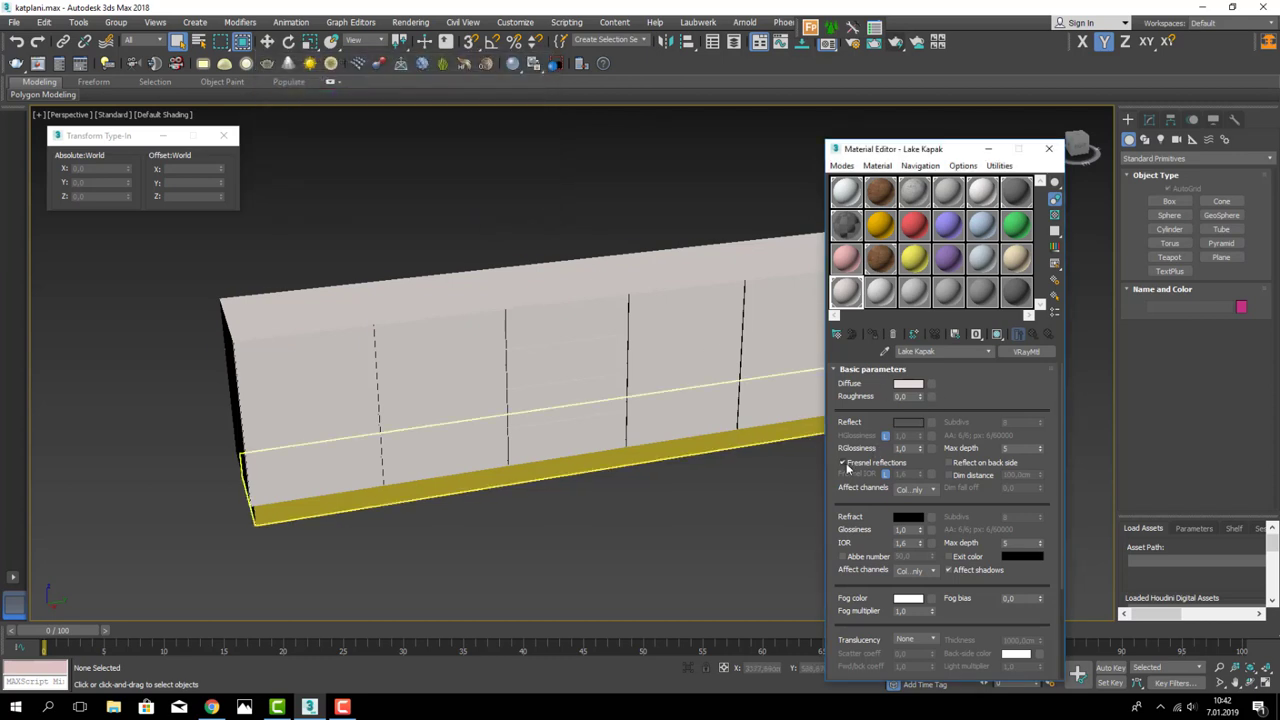
left_click(725, 512)
- Darken the Baza material's diffuse to grey and apply it to the plinth
left_click(879, 290)
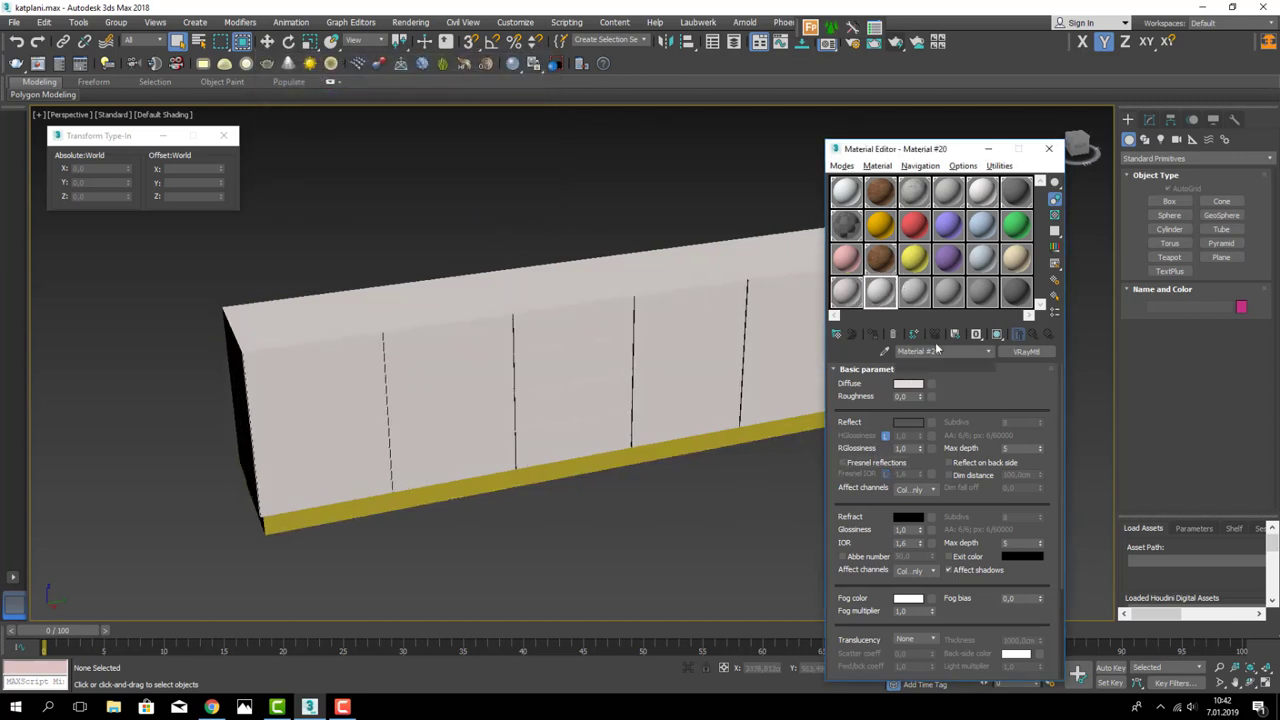
left_click(805, 346)
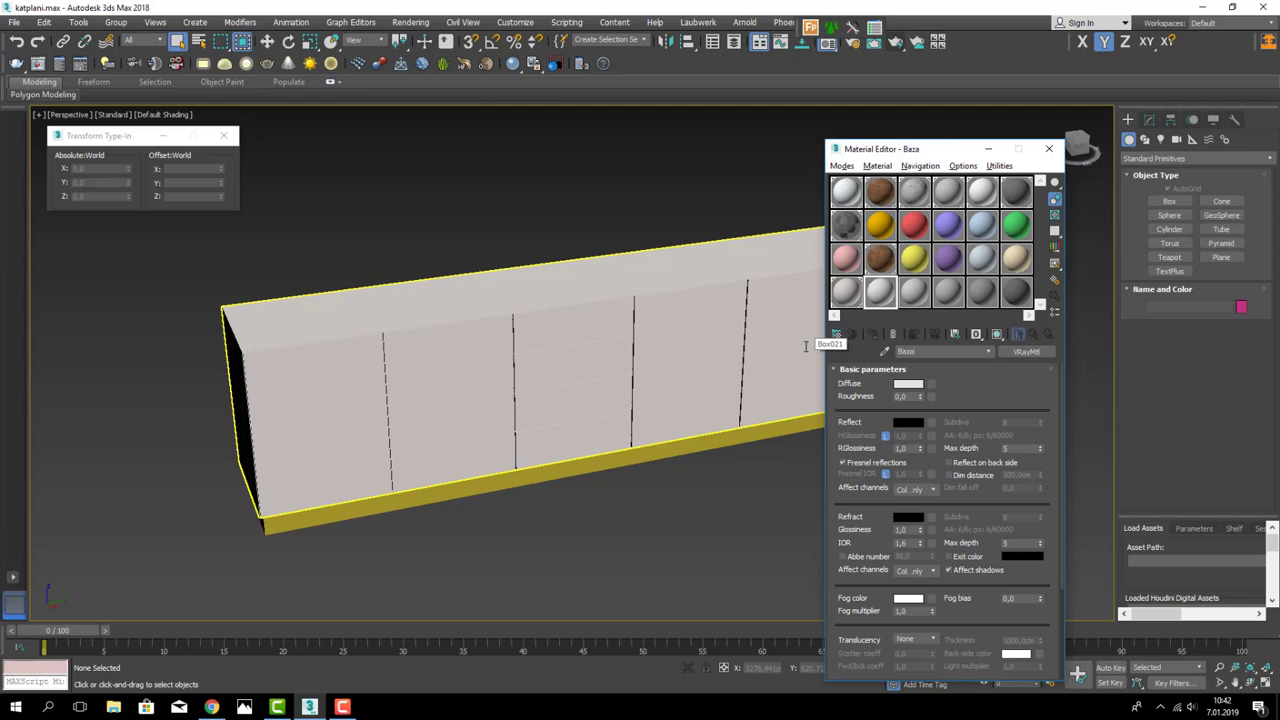
left_click(920, 384)
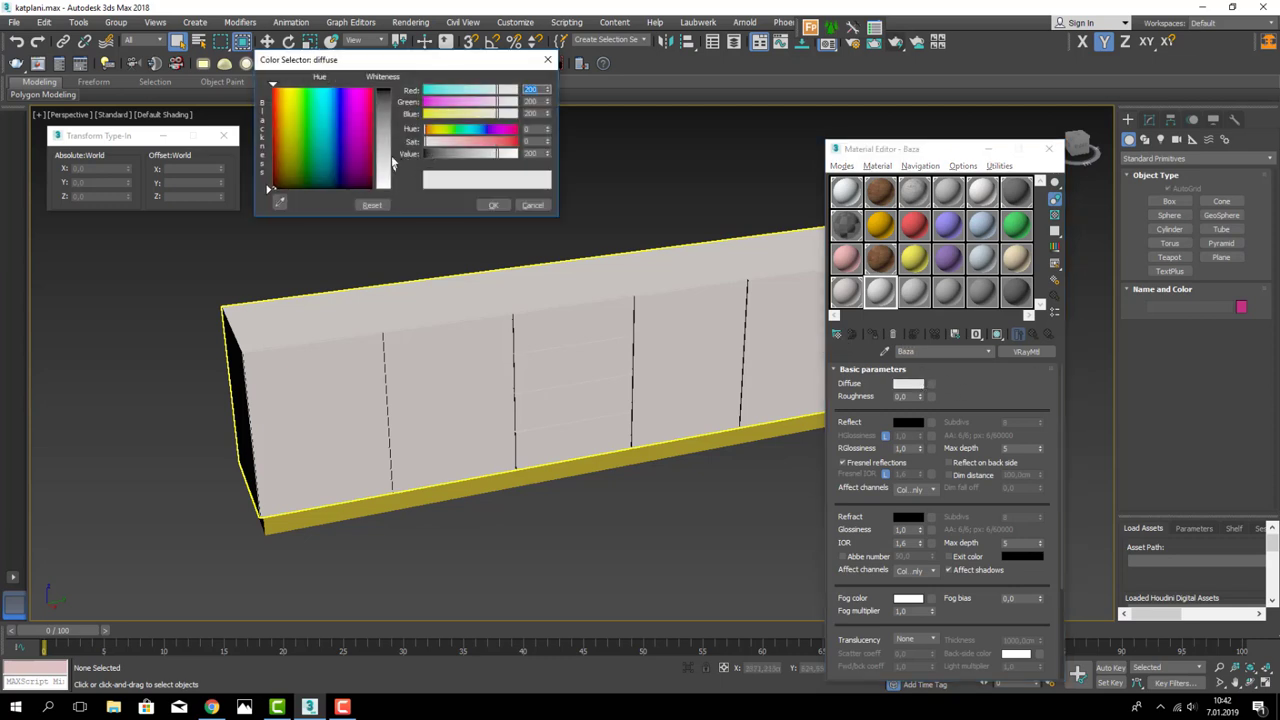
left_click_drag(433, 155, 446, 163)
left_click(494, 206)
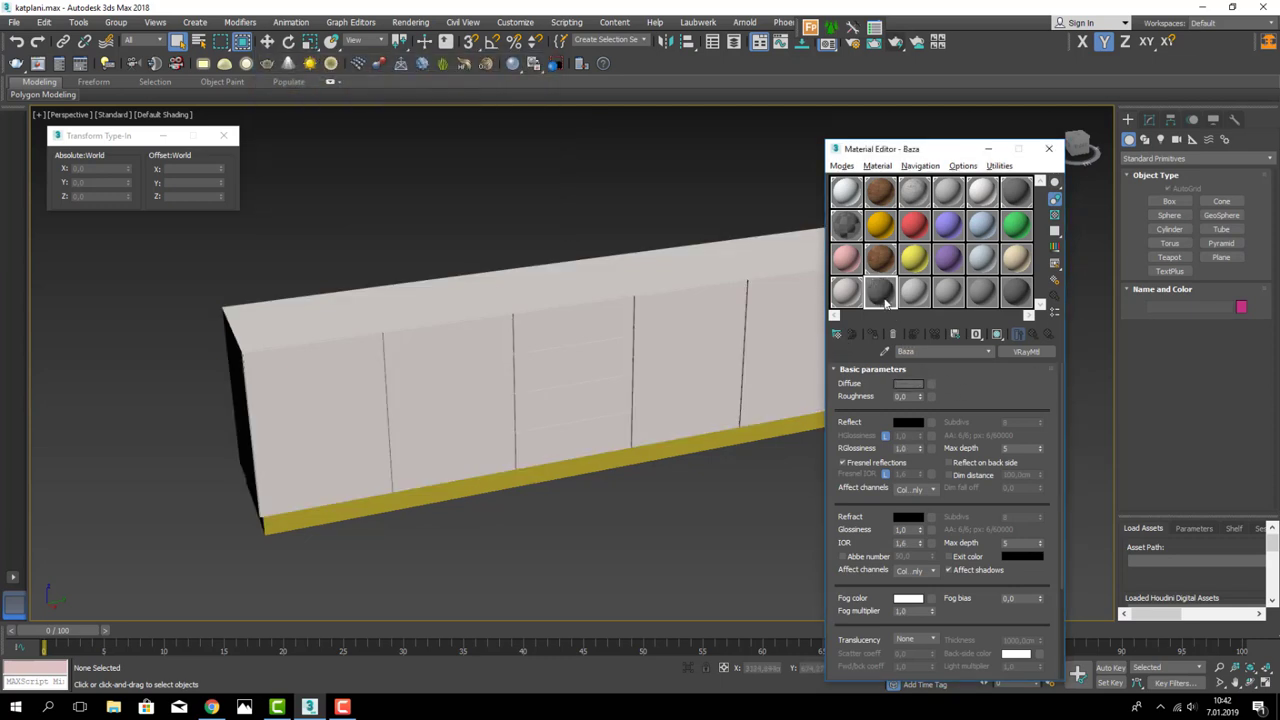
left_click_drag(763, 441, 755, 446)
scroll(620, 445, "down", 3)
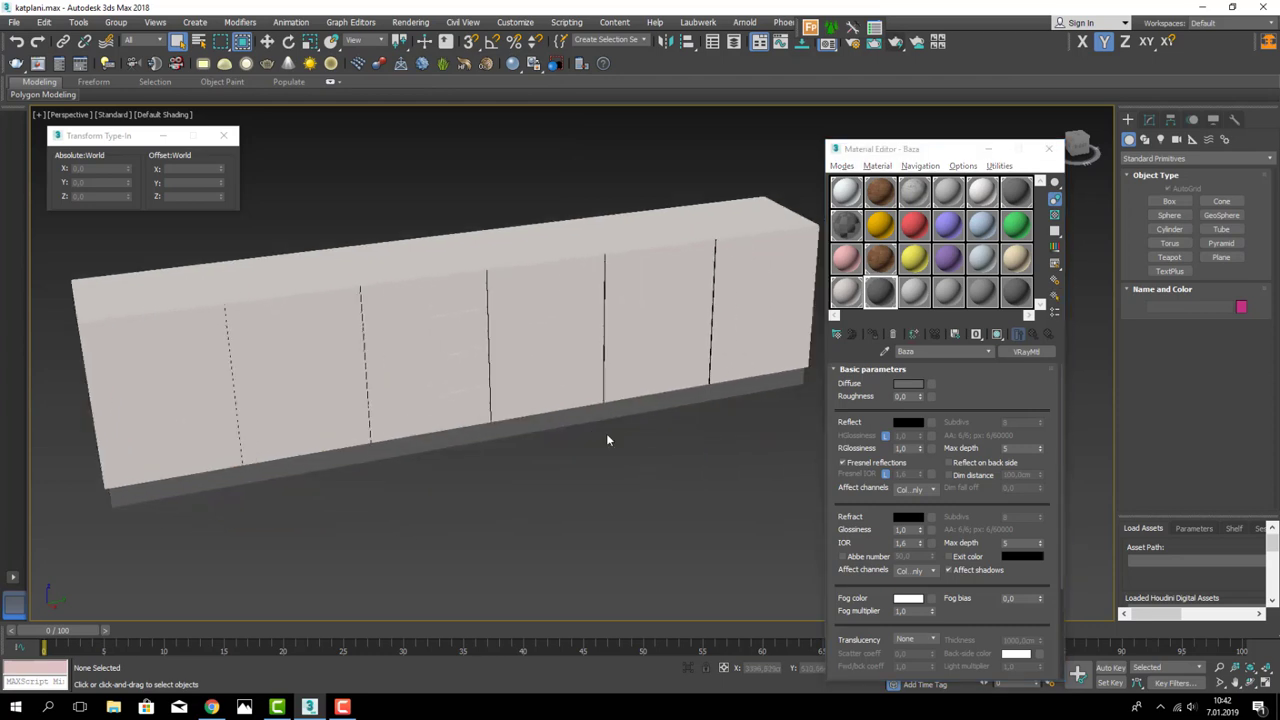
scroll(604, 458, "down", 2)
left_click(909, 290)
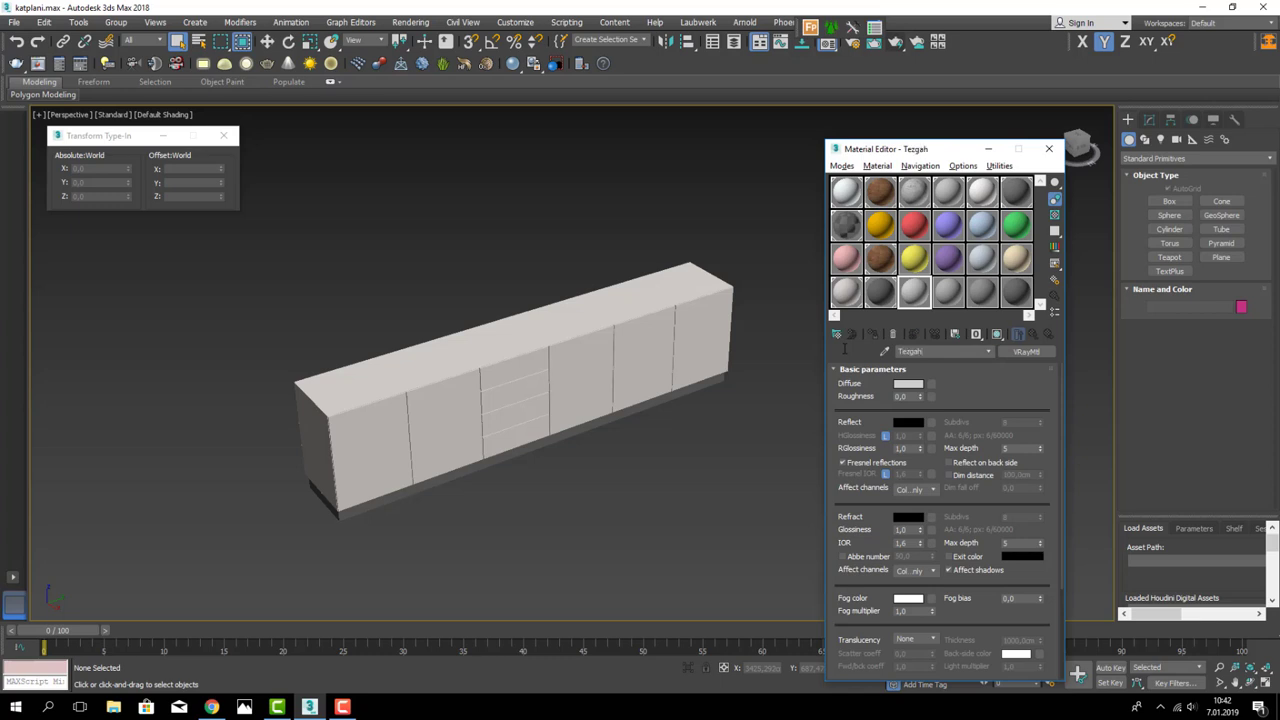
left_click(1048, 148)
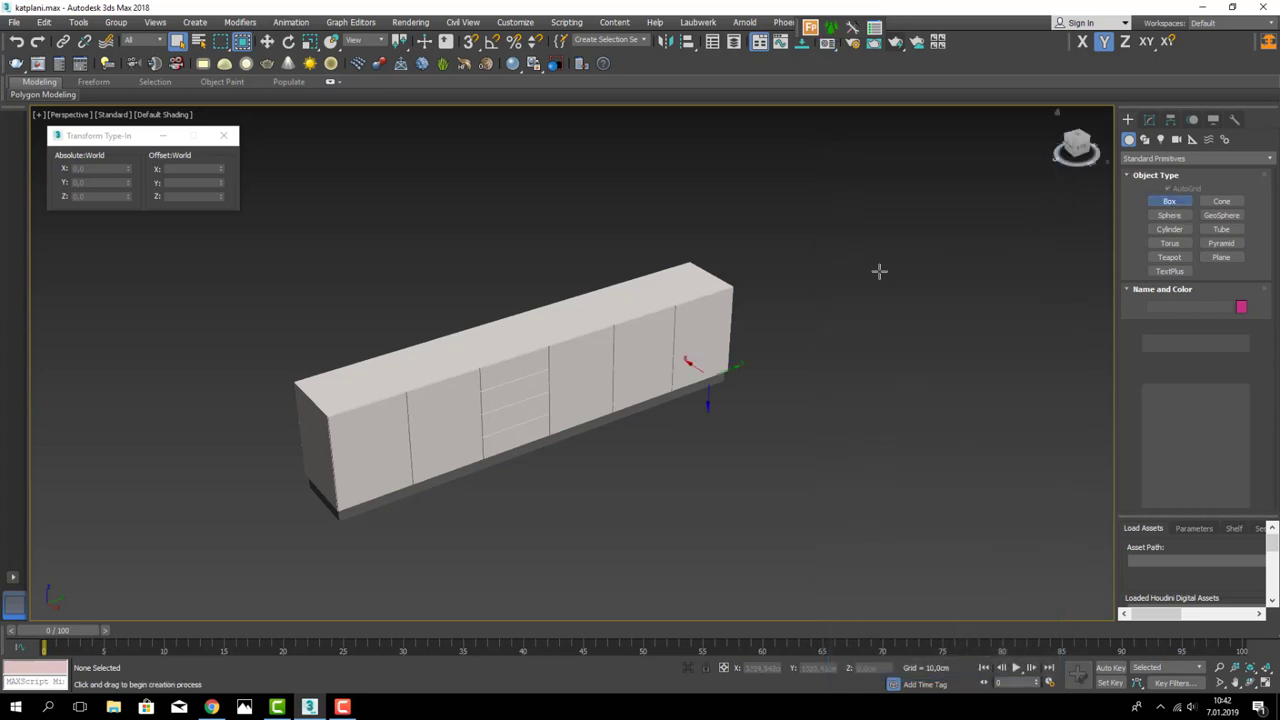
- Snap-draw a 3 cm high countertop box across the cabinet top
left_click(470, 41)
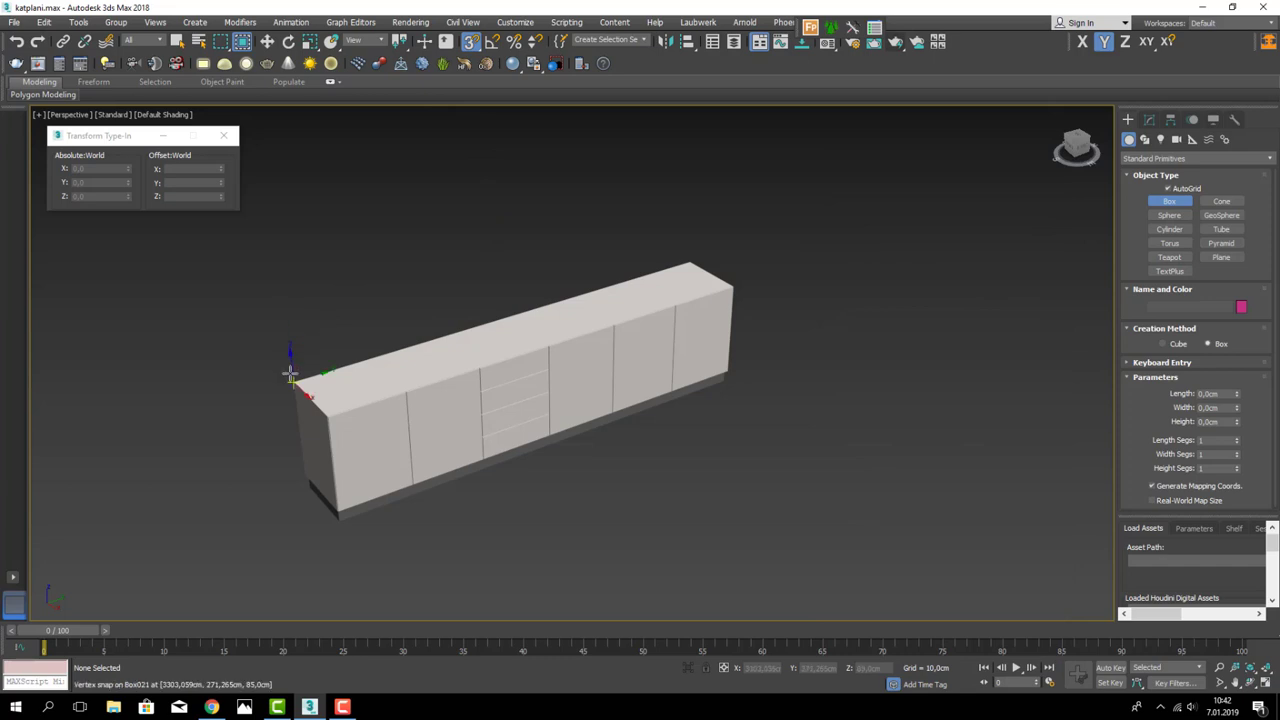
left_click_drag(294, 382, 735, 283)
left_click(736, 280)
right_click(737, 278)
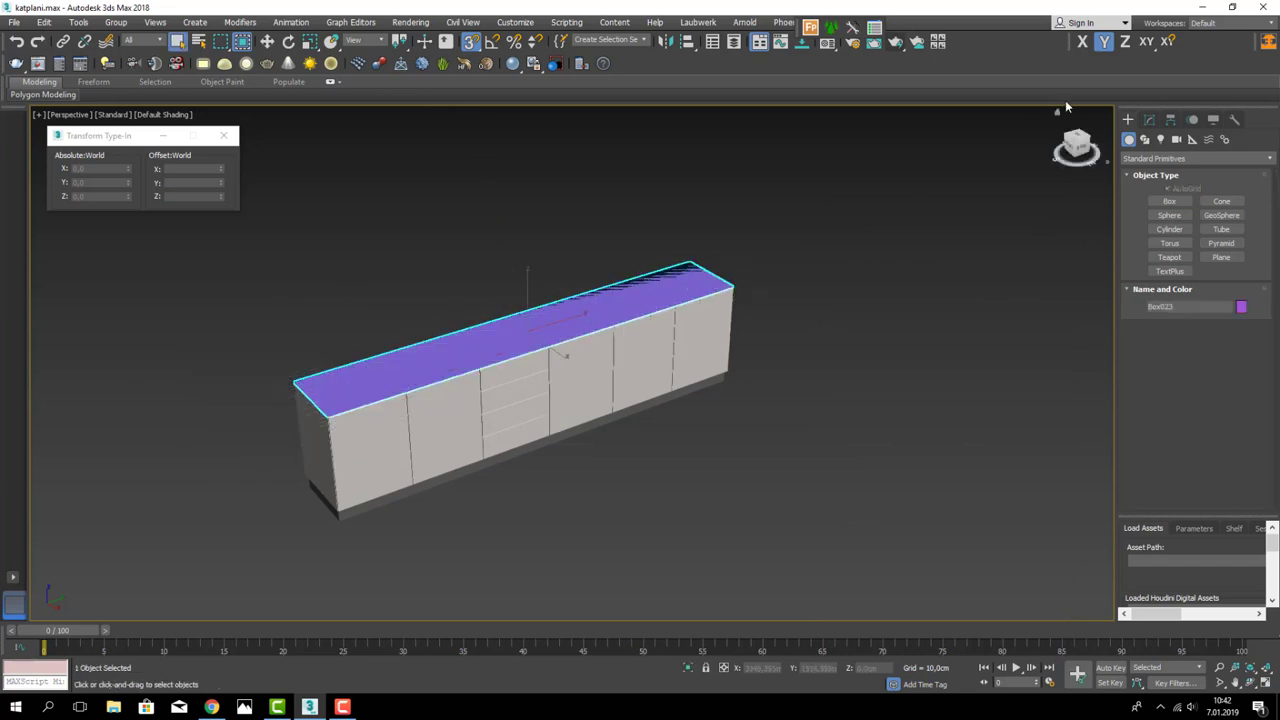
left_click(1150, 120)
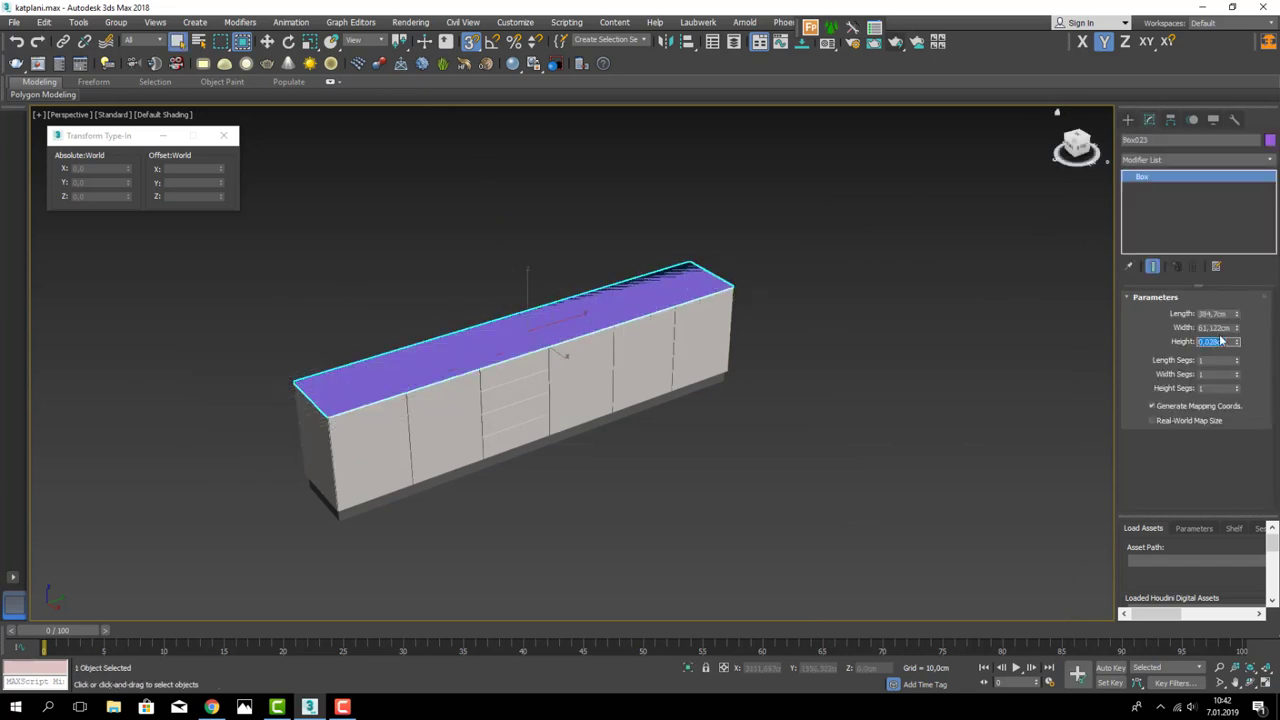
type("3")
key("Return")
- Convert the countertop to an editable poly and move its front face outward
scroll(467, 393, "up", 2)
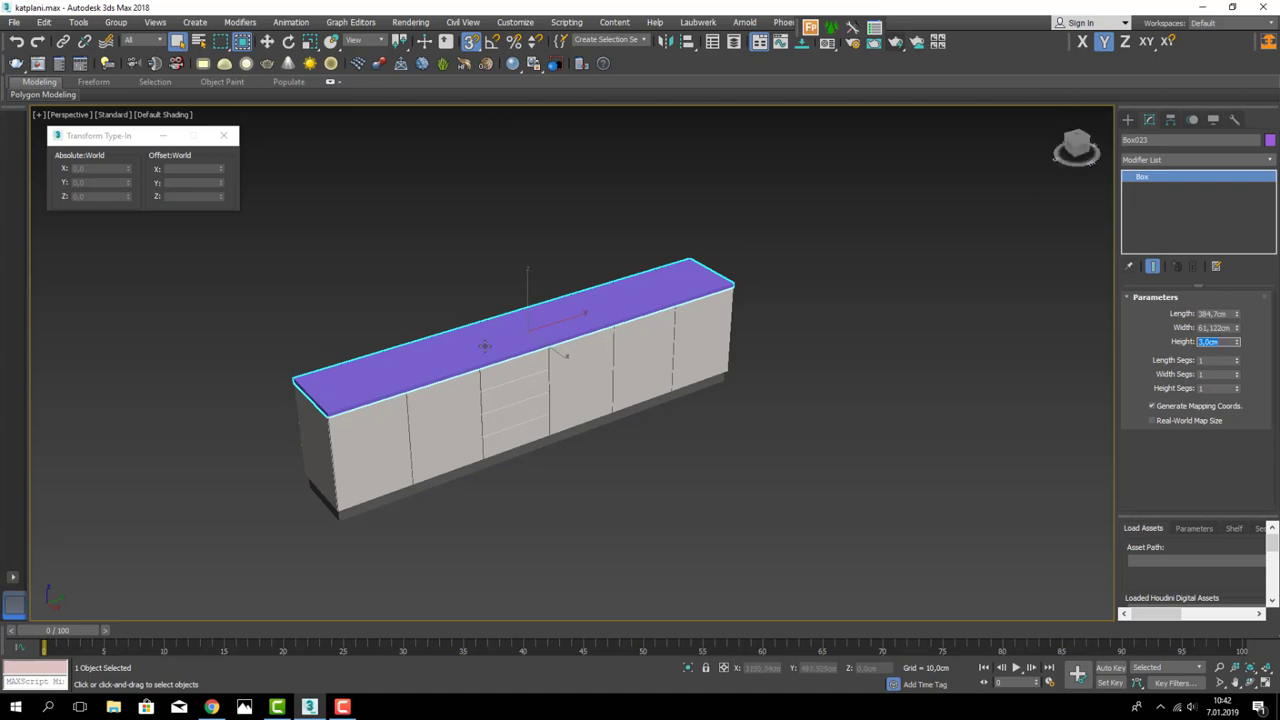
scroll(467, 393, "up", 2)
right_click(488, 350)
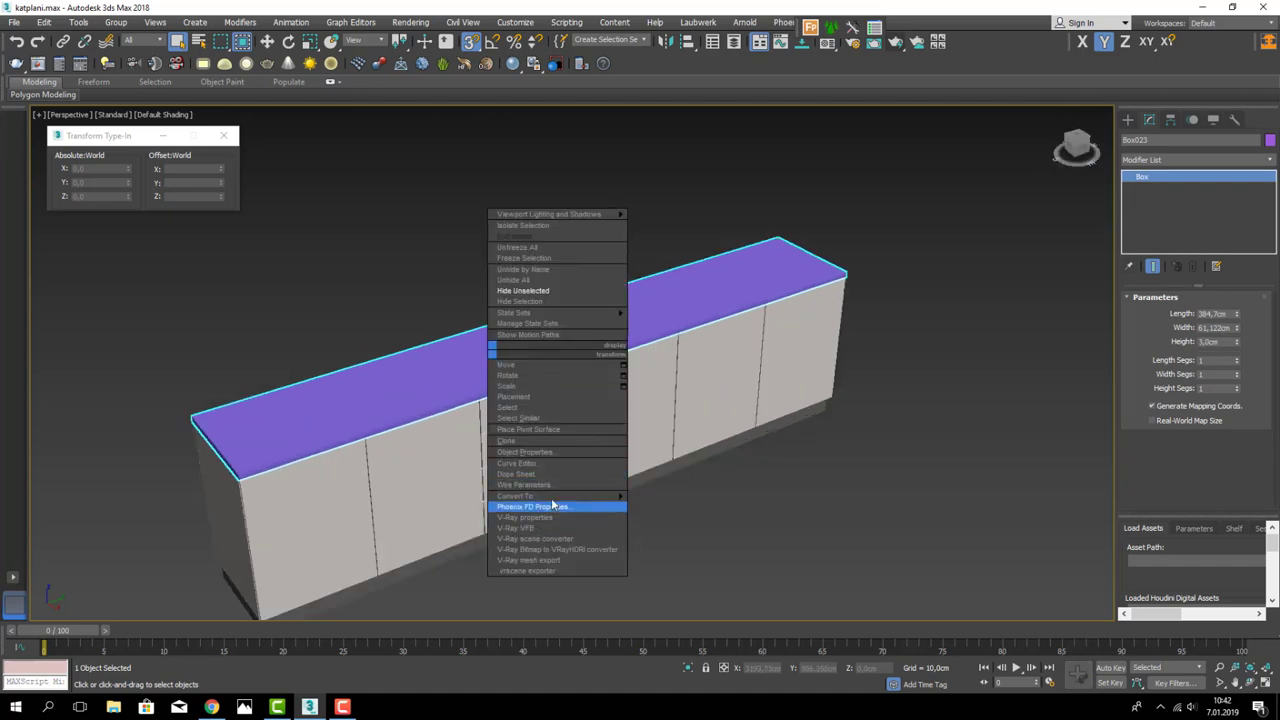
mouse_move(540, 495)
left_click(672, 505)
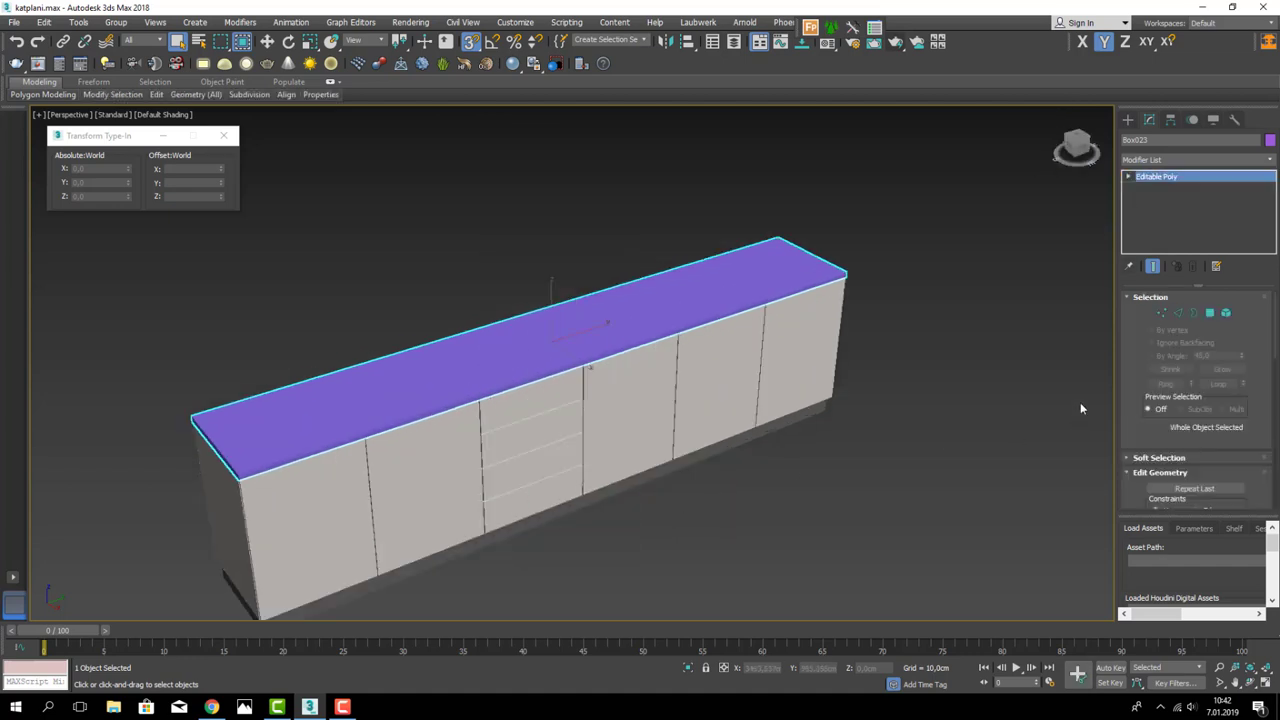
left_click(1209, 315)
scroll(872, 413, "up", 3)
left_click(777, 290)
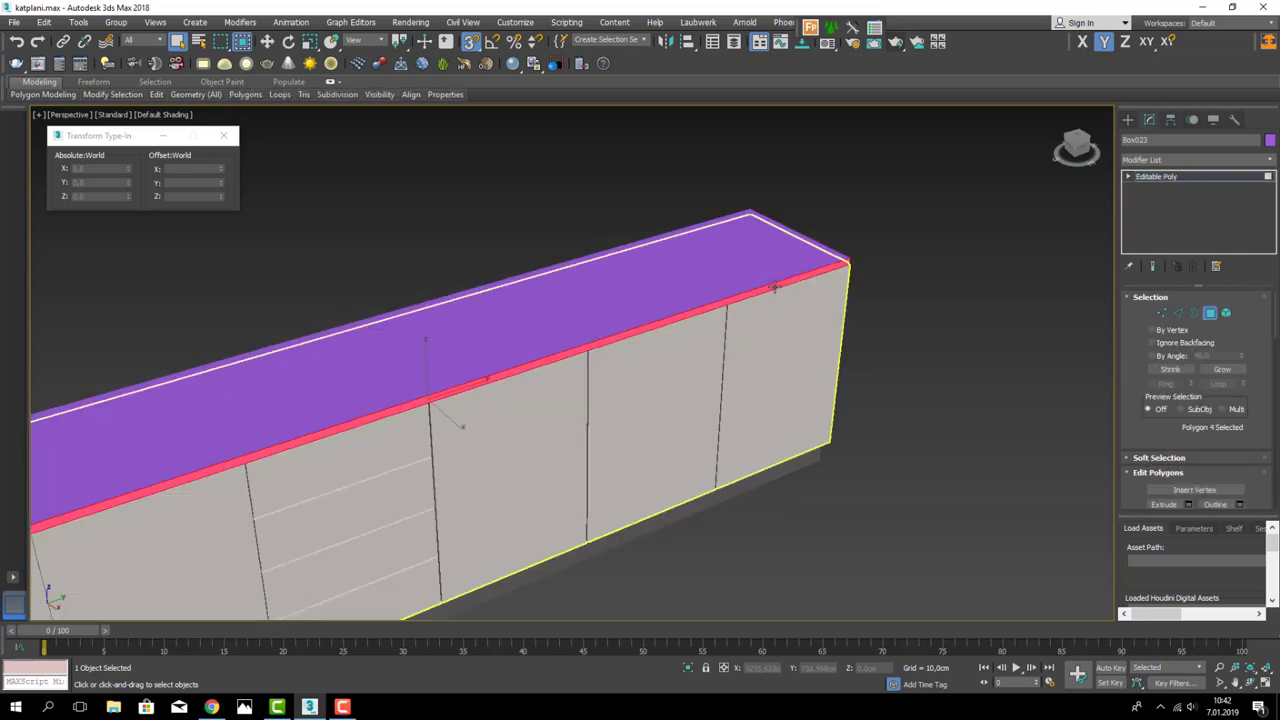
scroll(501, 417, "down", 2)
scroll(501, 417, "down", 1)
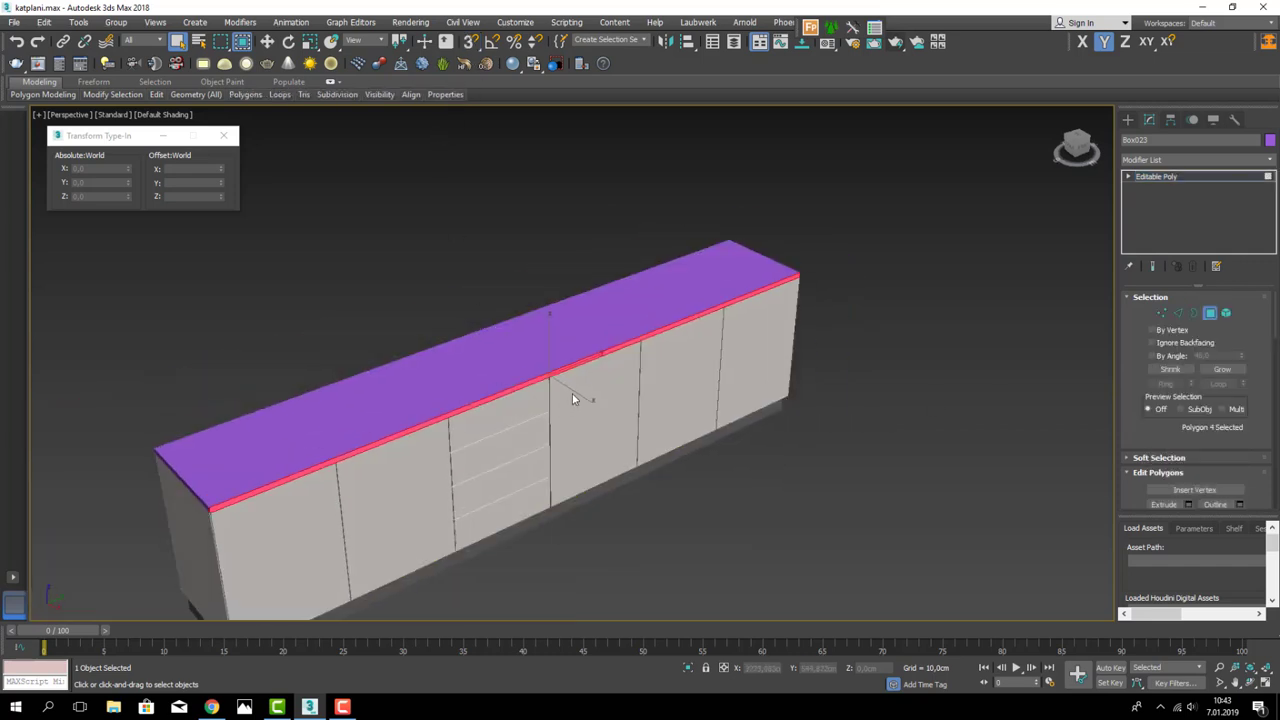
key("w")
mouse_move(580, 391)
middle_mouse_down("alt")
mouse_move(571, 343)
mouse_move(1090, 326)
middle_mouse_up("alt")
left_click(1210, 313)
- Apply the Tezgah material from the Material Editor to the countertop
left_click(972, 306)
middle_click_drag(972, 306, 802, 399, "alt")
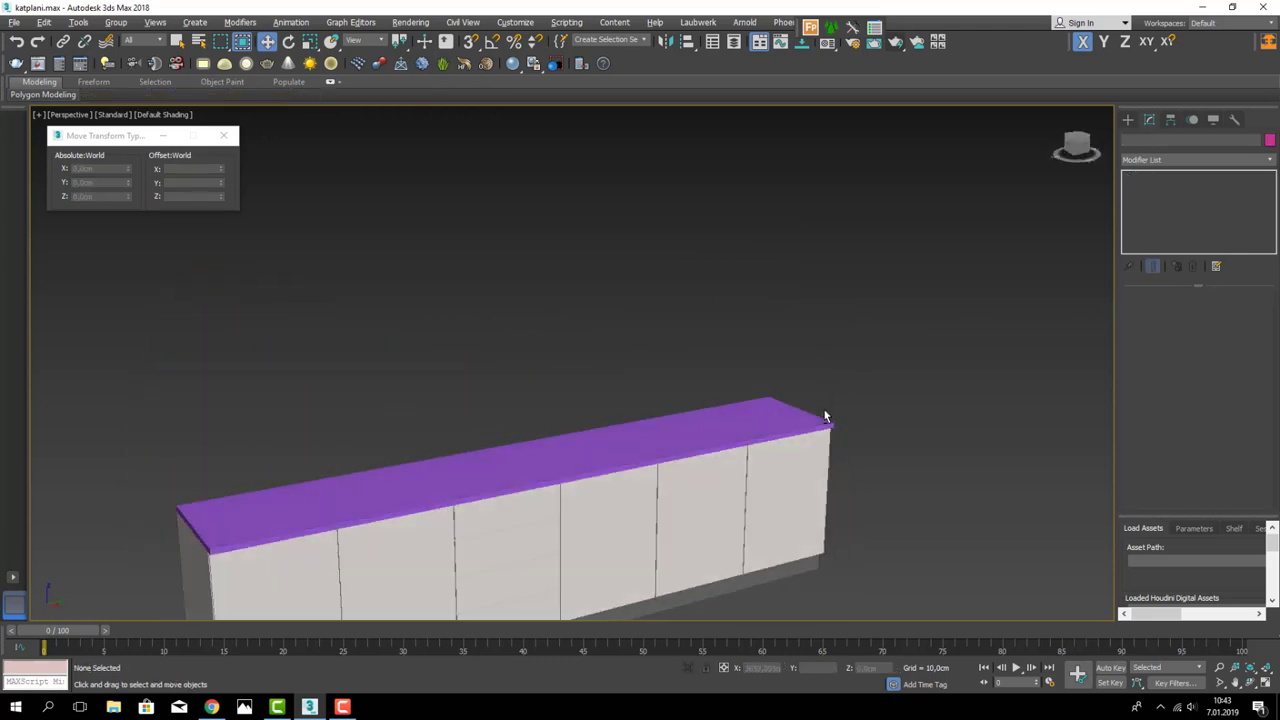
key("m")
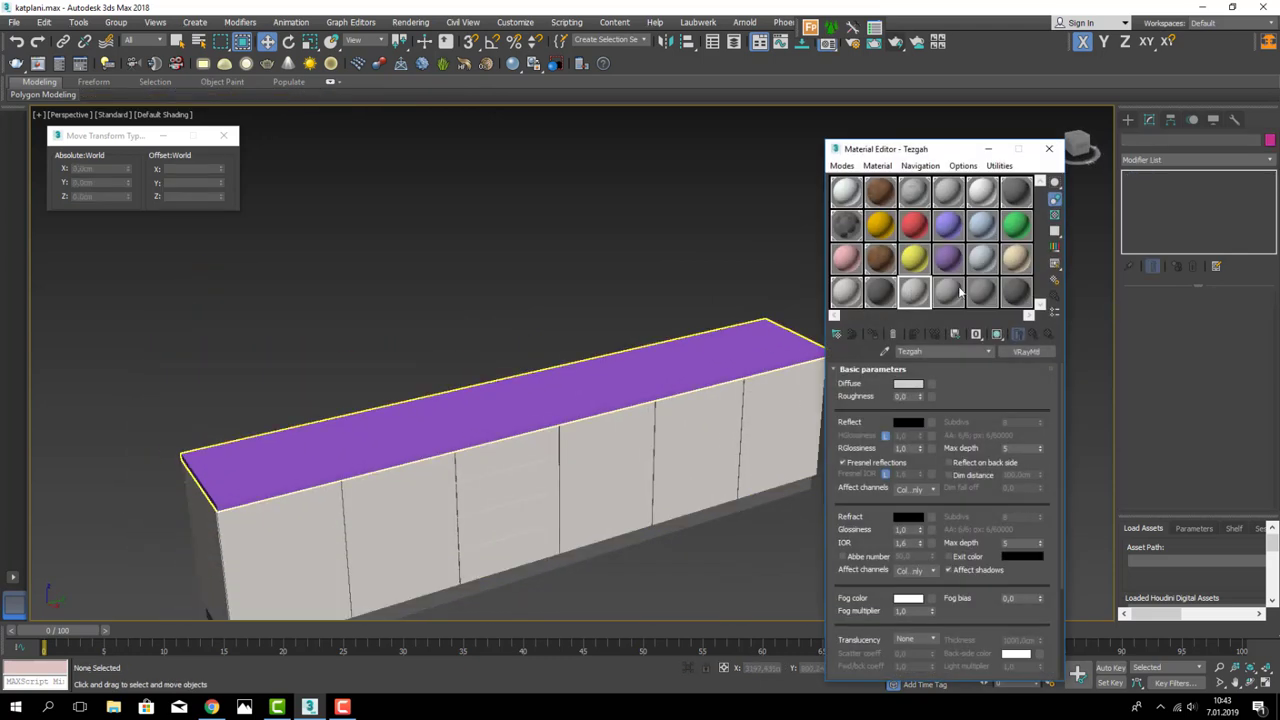
left_click(947, 291)
left_click_drag(913, 291, 805, 334)
- Darken the Tezgah material's diffuse colour to near-black
left_click(908, 388)
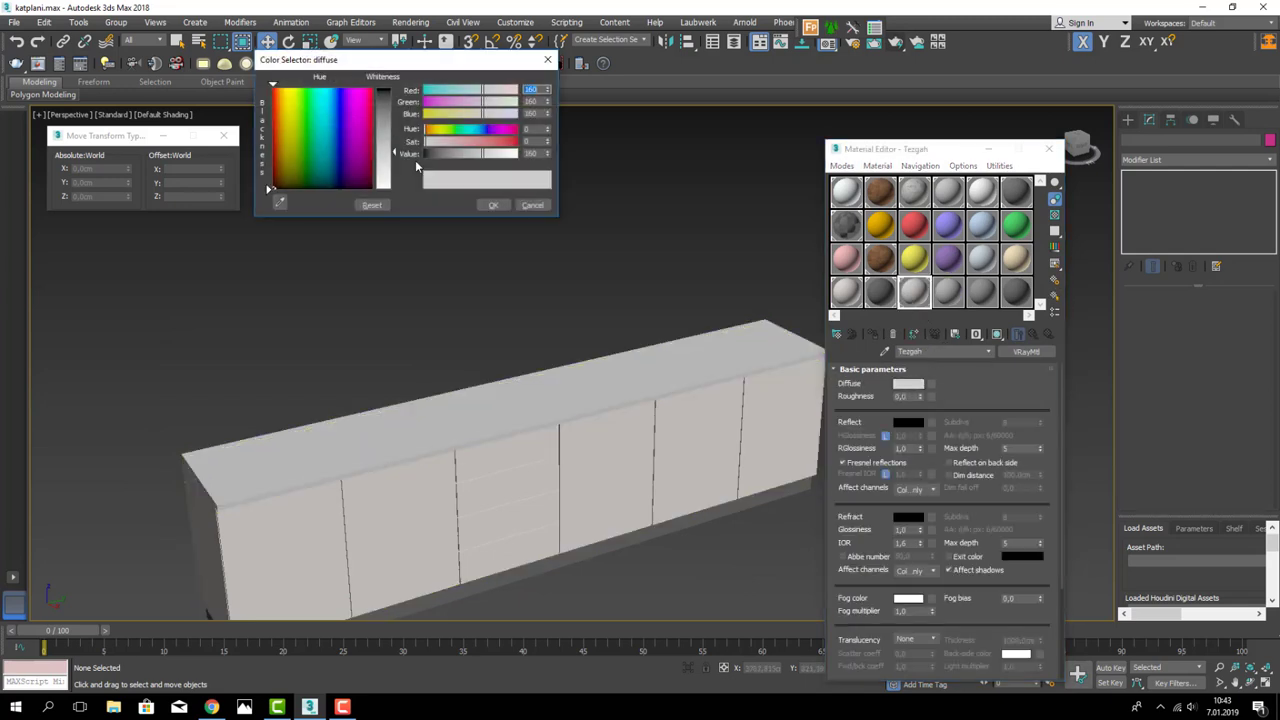
left_click_drag(390, 106, 388, 143)
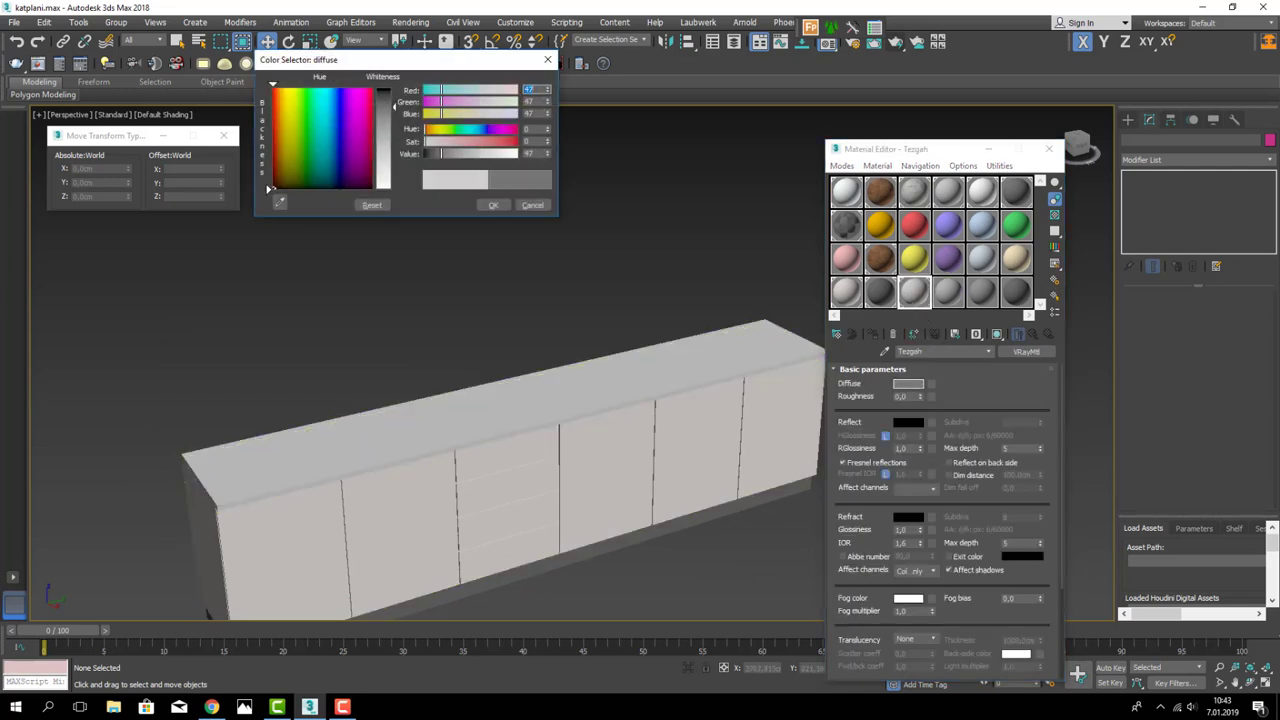
left_click(492, 205)
scroll(553, 259, "down", 3)
middle_click_drag(554, 259, 557, 289, "alt")
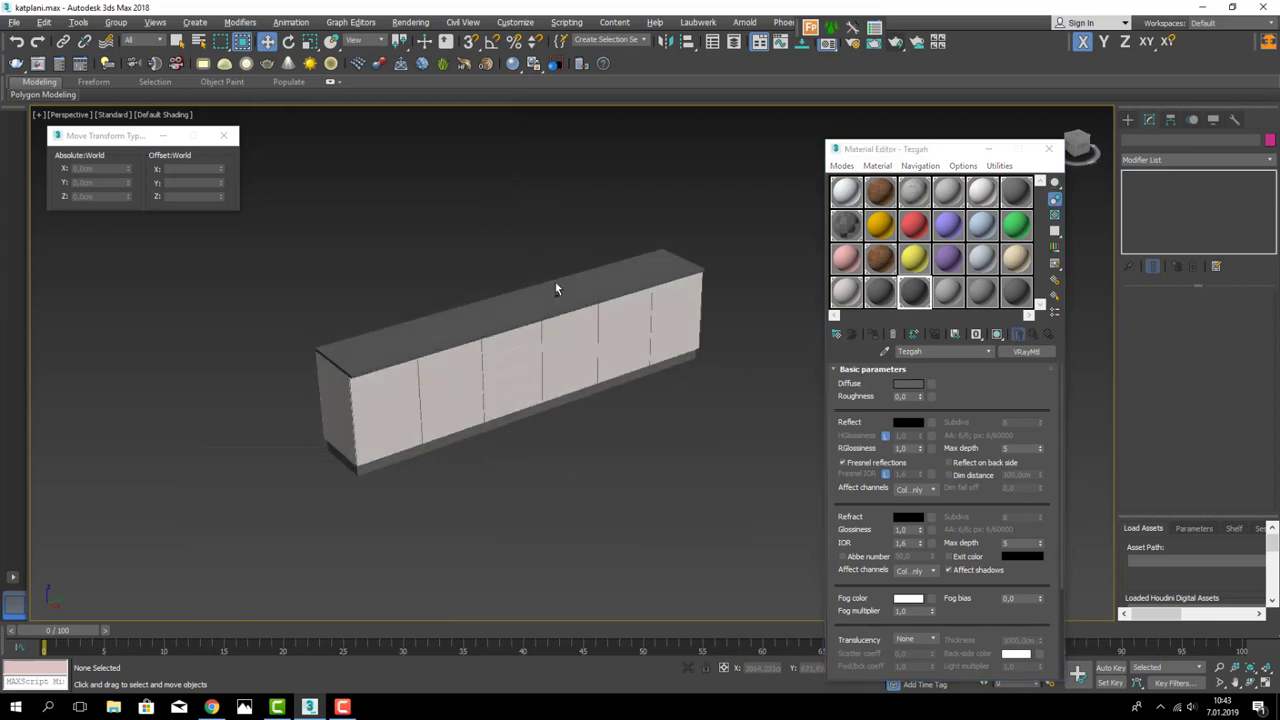
- Set the Tezgah reflection colour to about 30 grey, then select the countertop
left_click(908, 422)
left_click_drag(384, 98, 384, 150)
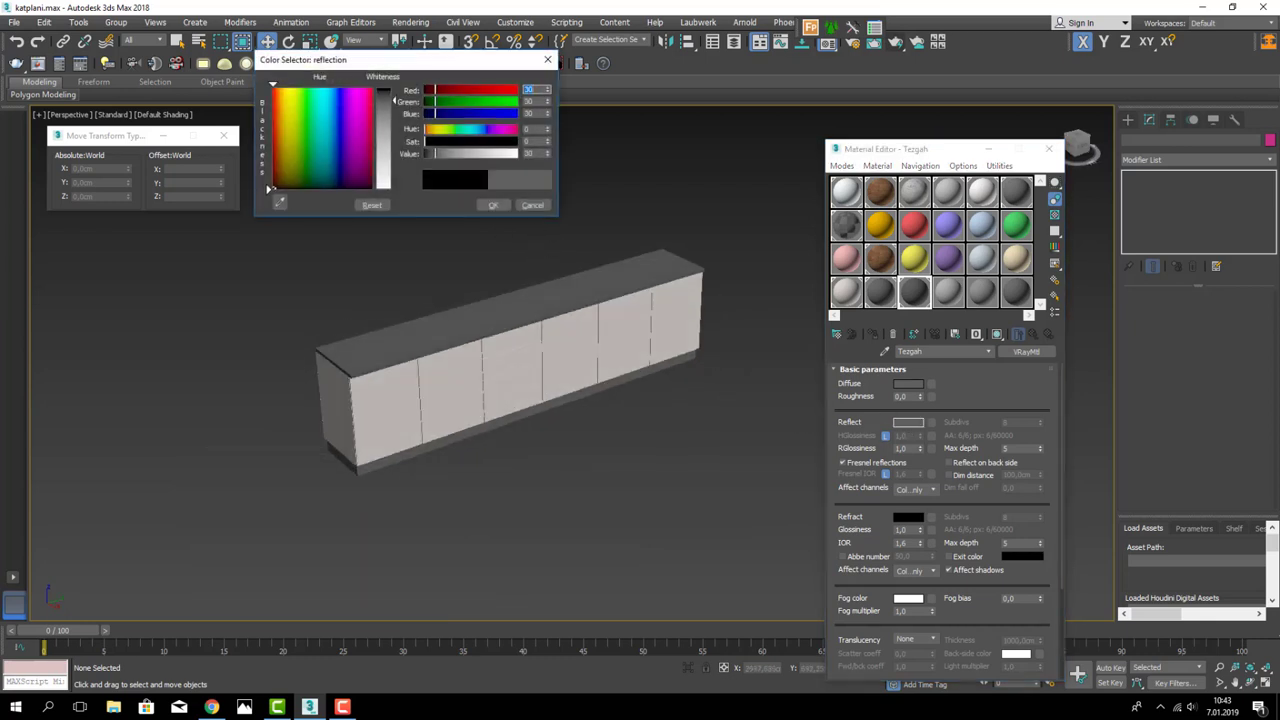
left_click(491, 205)
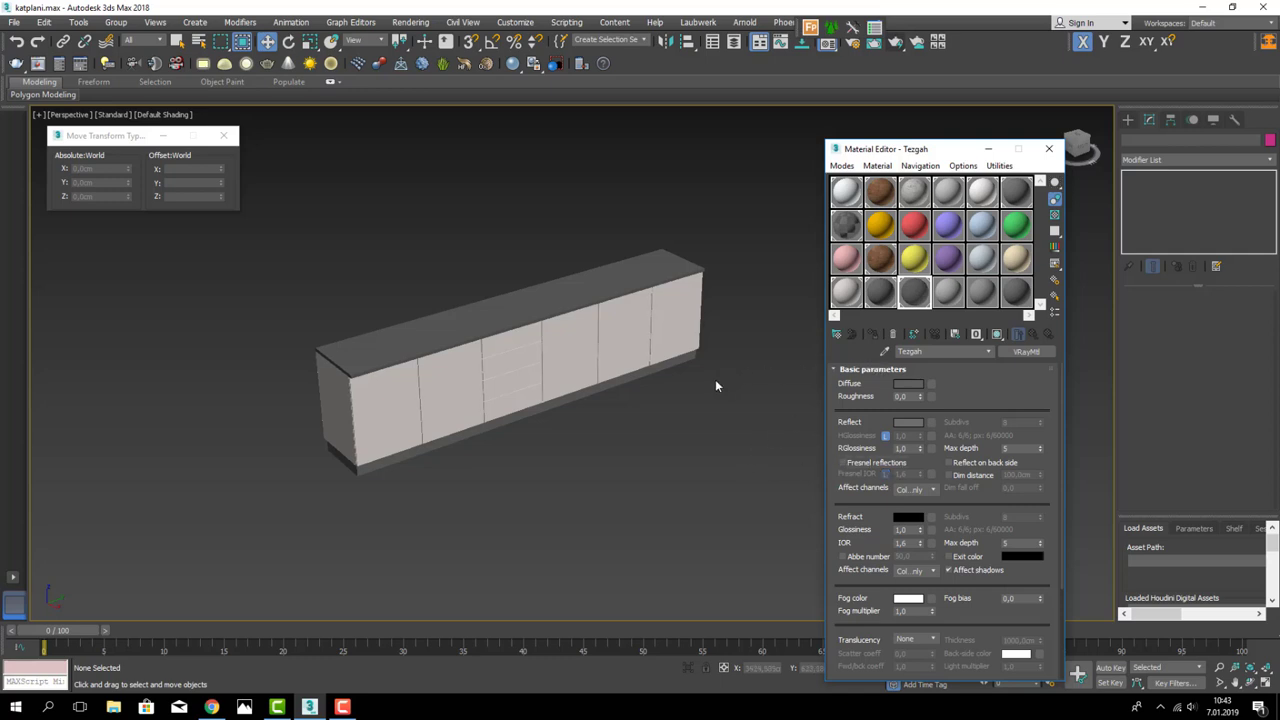
scroll(710, 382, "up", 2)
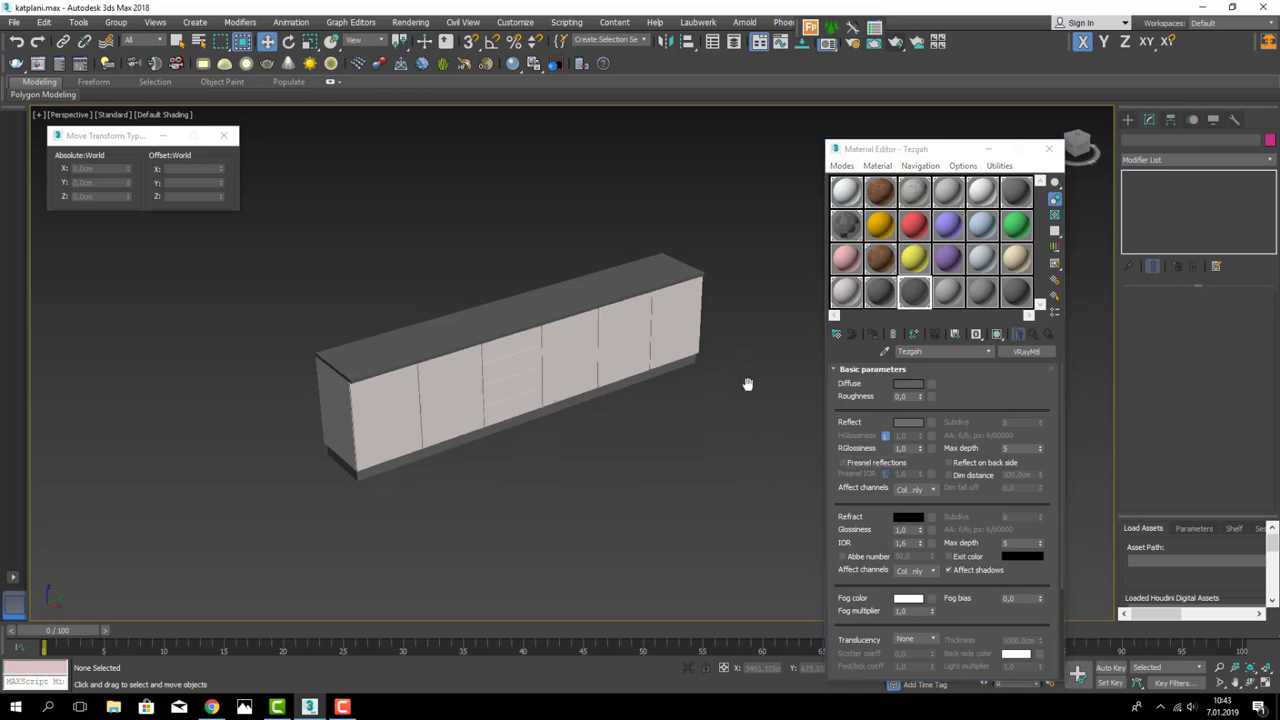
left_click(585, 377)
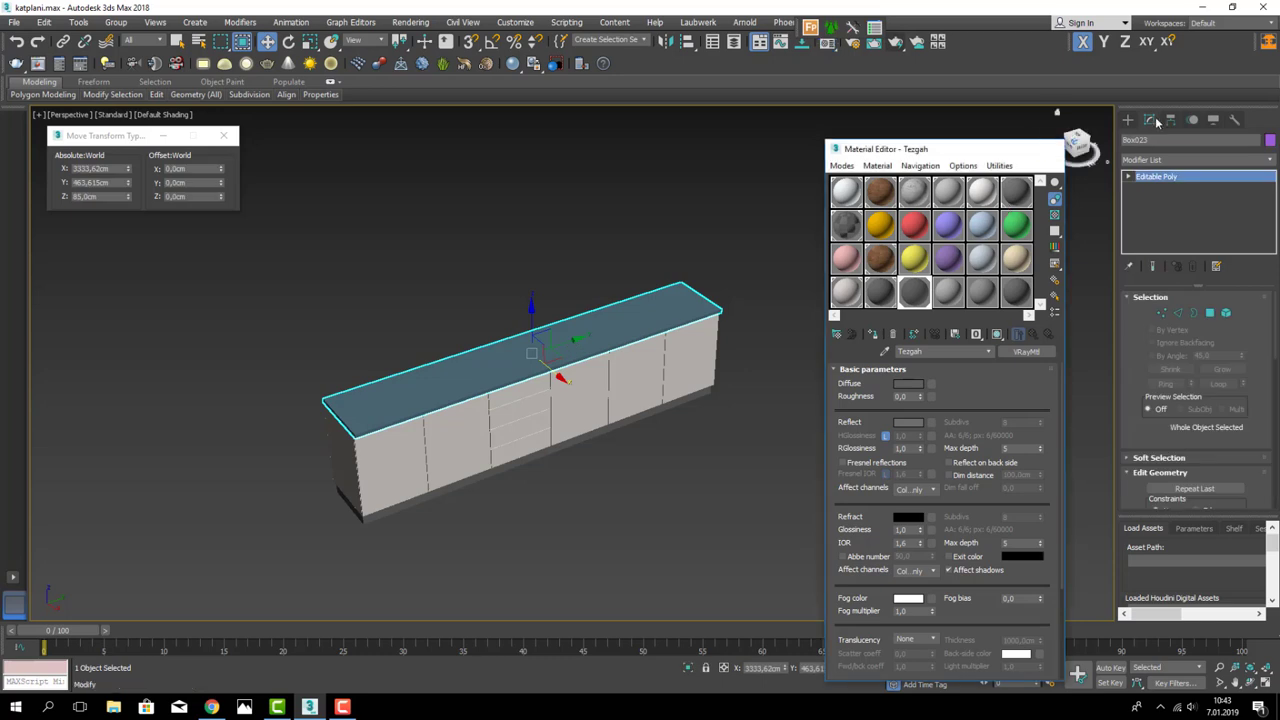
- Close the Material Editor and draw a small cylinder on top of the countertop
left_click(1049, 149)
left_click(1128, 119)
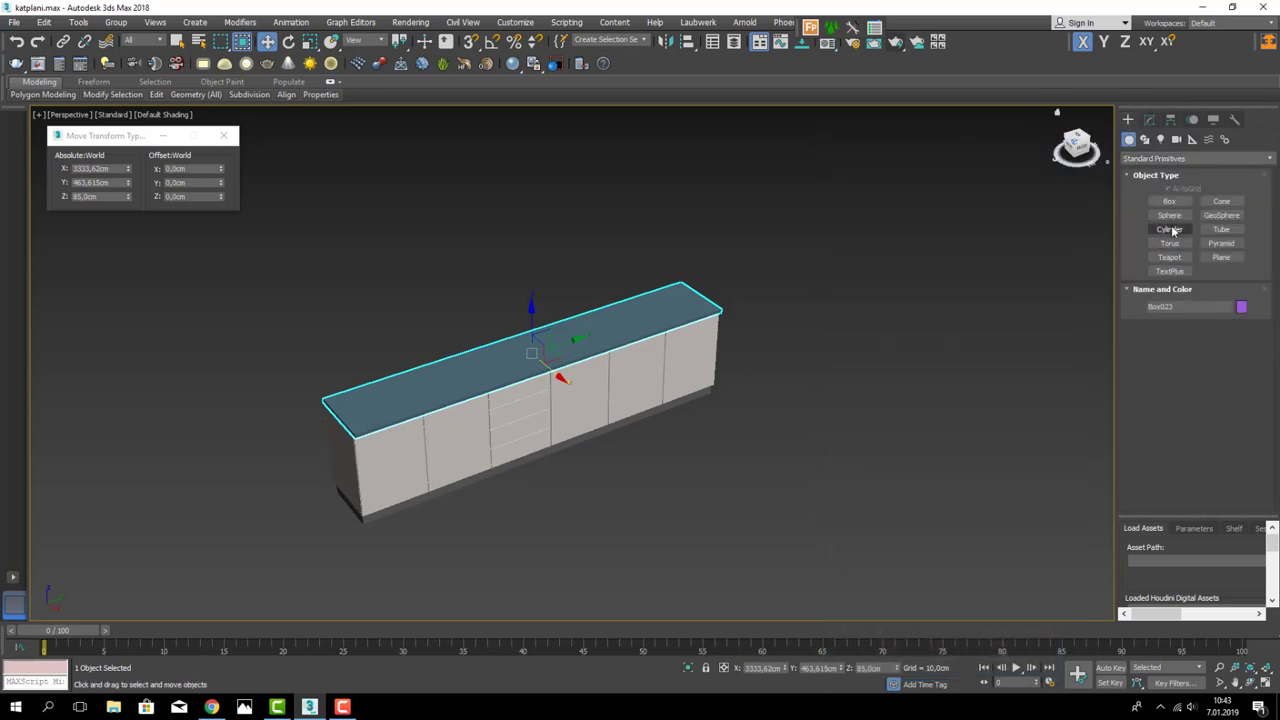
left_click(1170, 229)
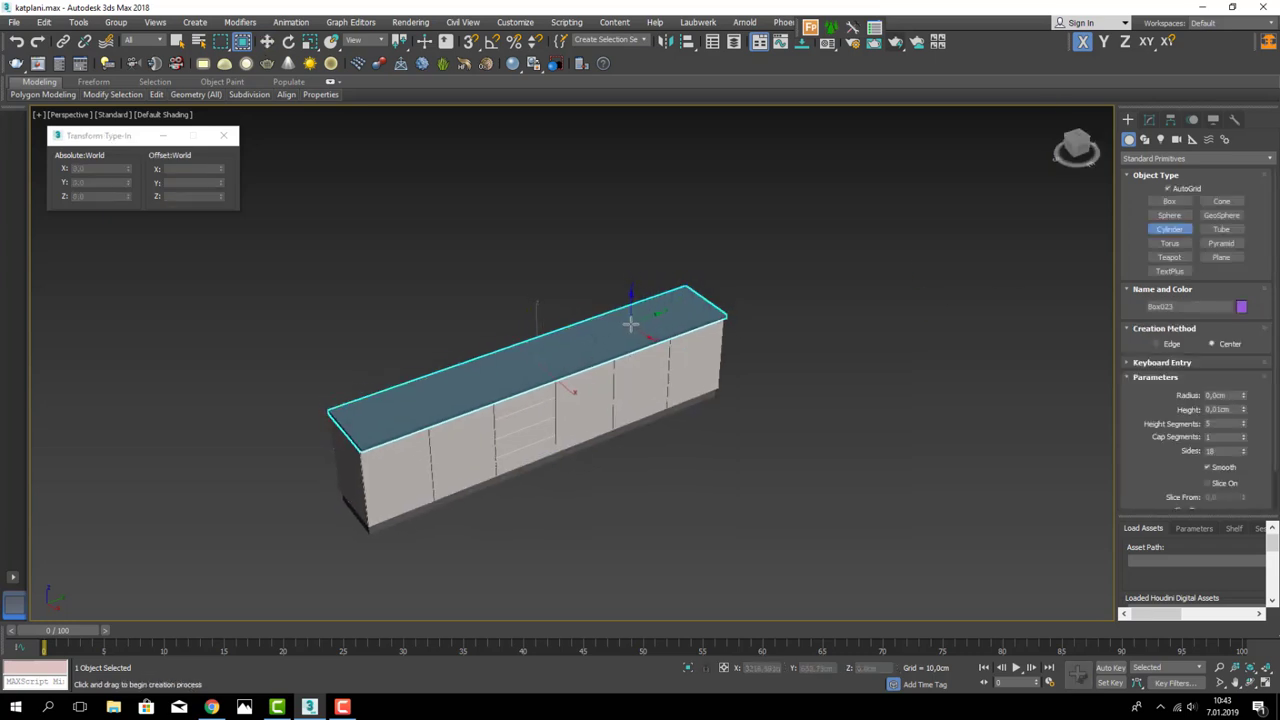
left_click_drag(626, 320, 642, 330)
left_click(652, 205)
- Sink the cylinder into the countertop at the sink position, then reselect the countertop
key("w")
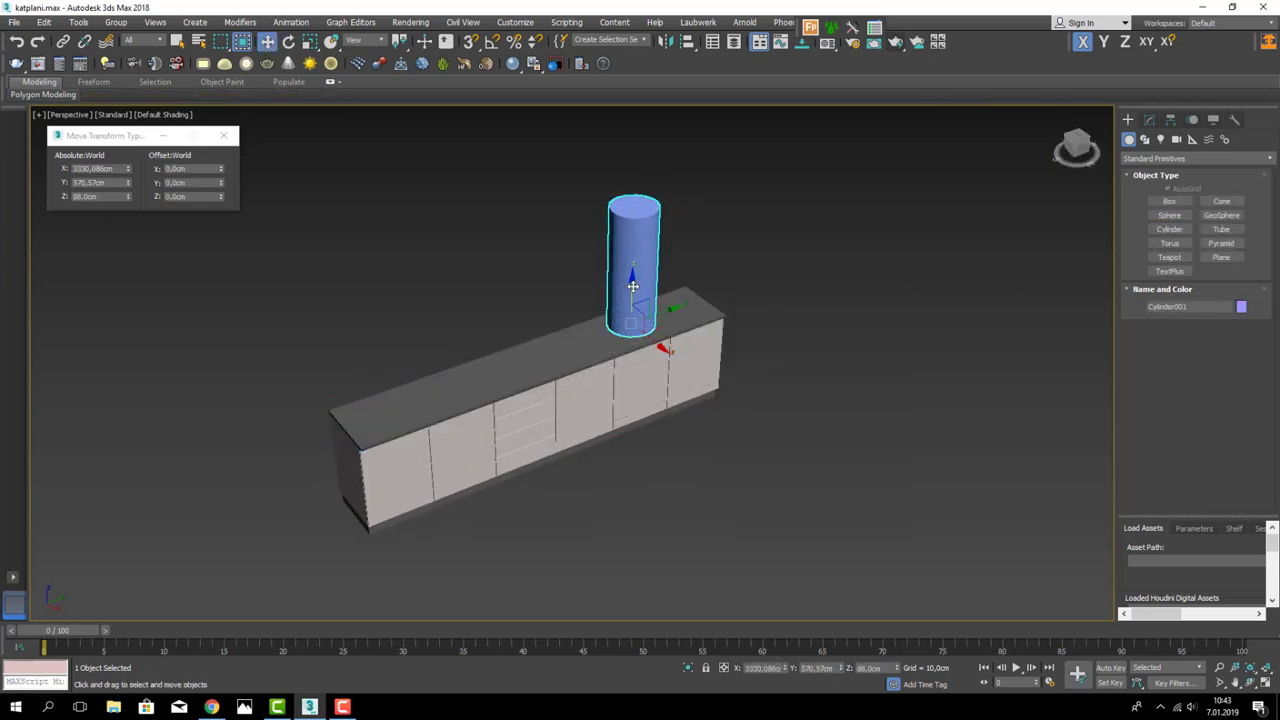
left_click_drag(632, 286, 632, 310)
middle_click_drag(632, 310, 644, 348, "alt")
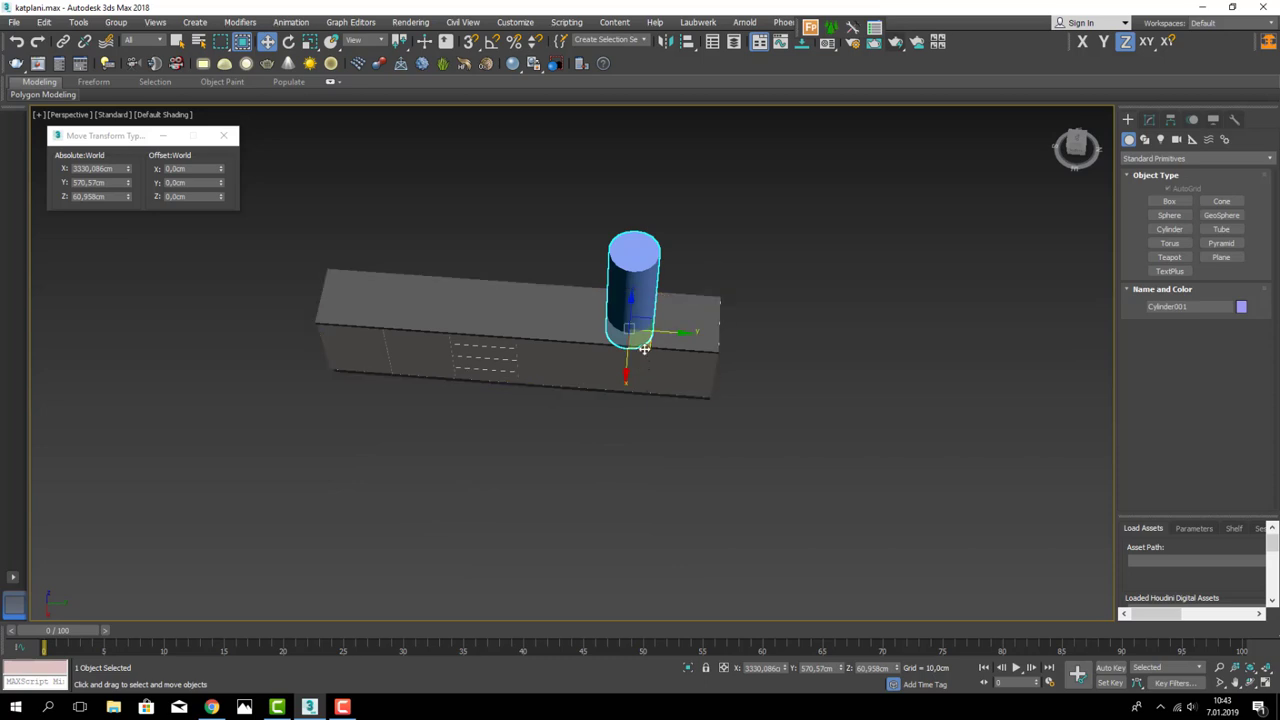
left_click_drag(644, 348, 578, 338)
scroll(597, 380, "up", 5)
middle_click_drag(597, 380, 641, 289)
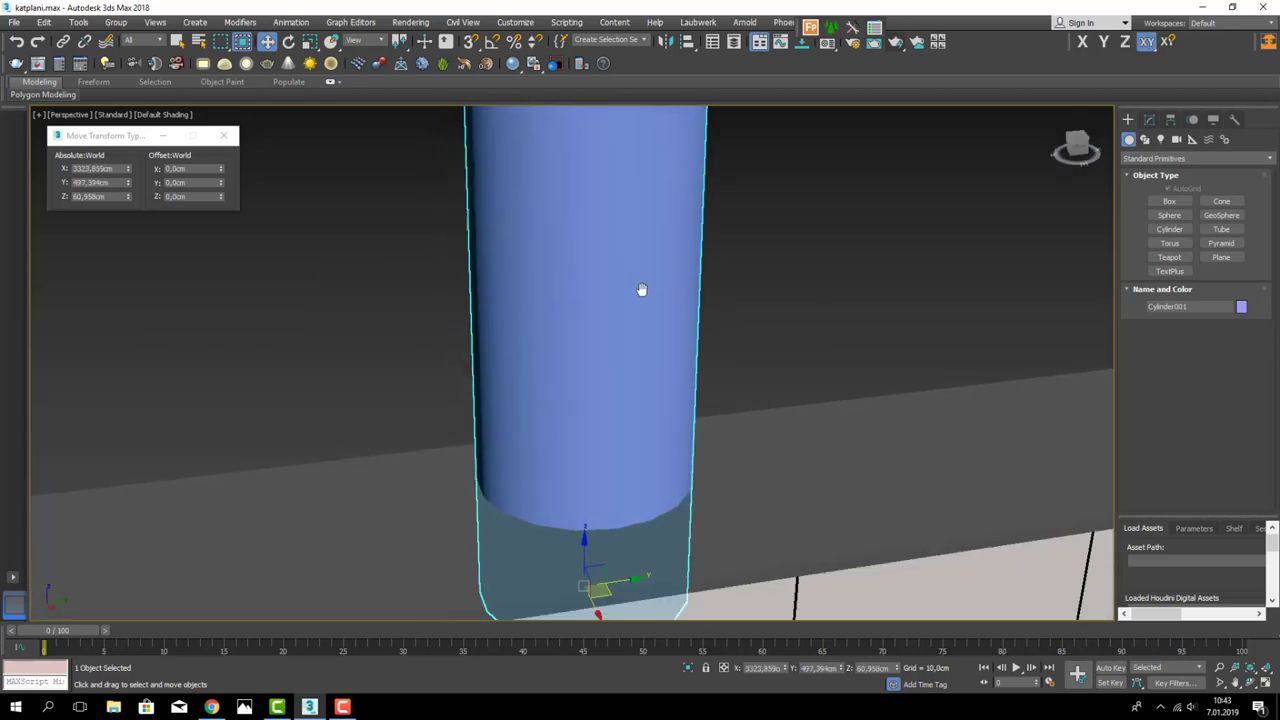
scroll(642, 289, "down", 5)
left_click_drag(676, 400, 668, 402)
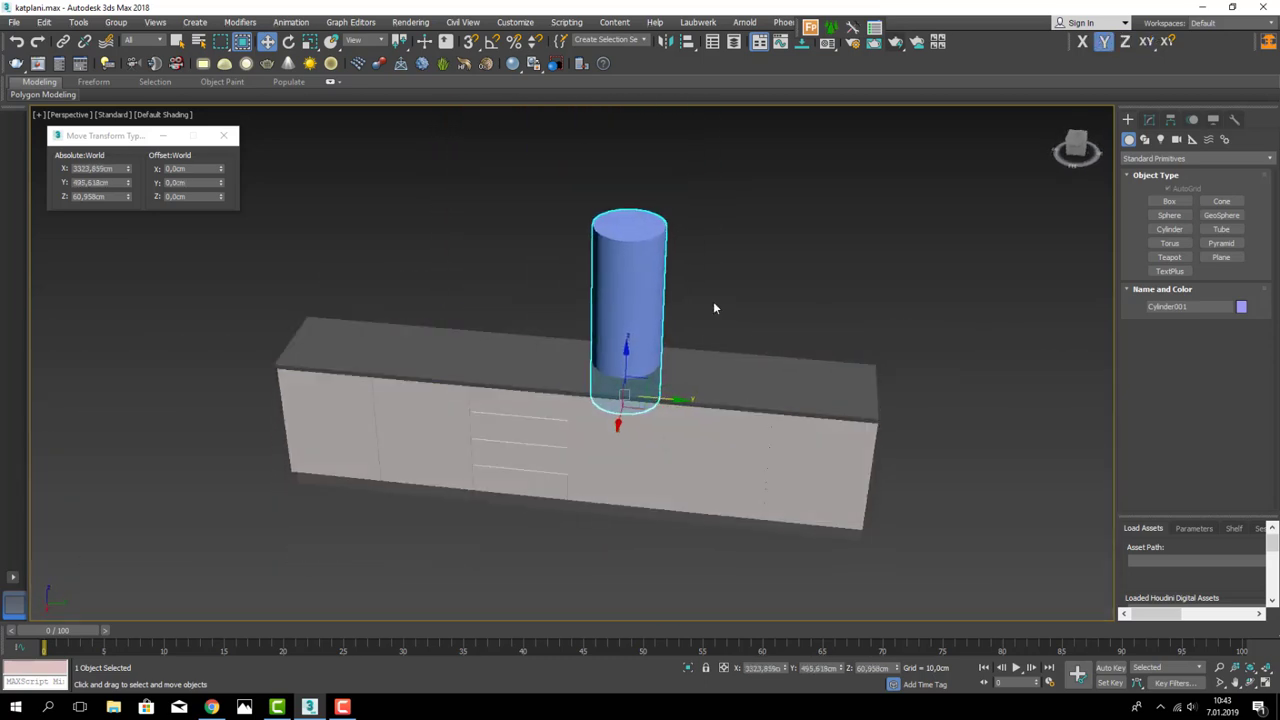
mouse_move(714, 308)
middle_mouse_down("alt")
mouse_move(608, 289)
mouse_move(631, 330)
middle_mouse_up("alt")
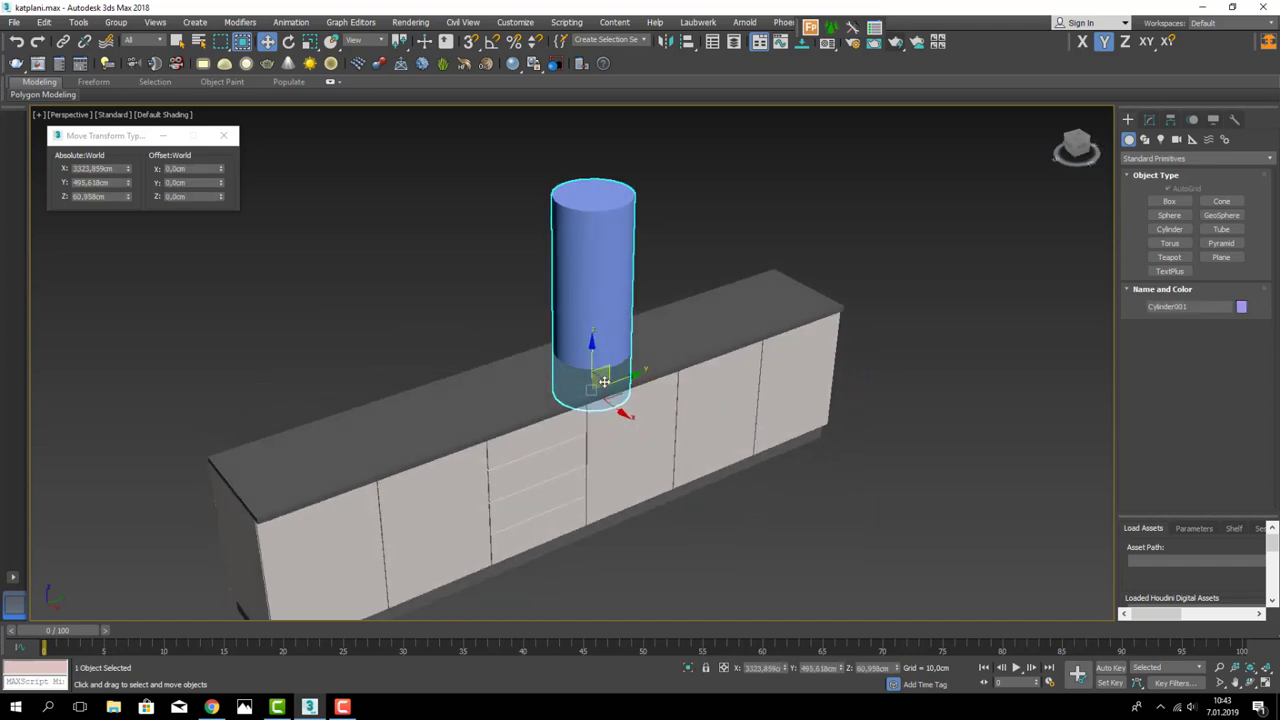
left_click_drag(616, 408, 624, 412)
left_click(702, 228)
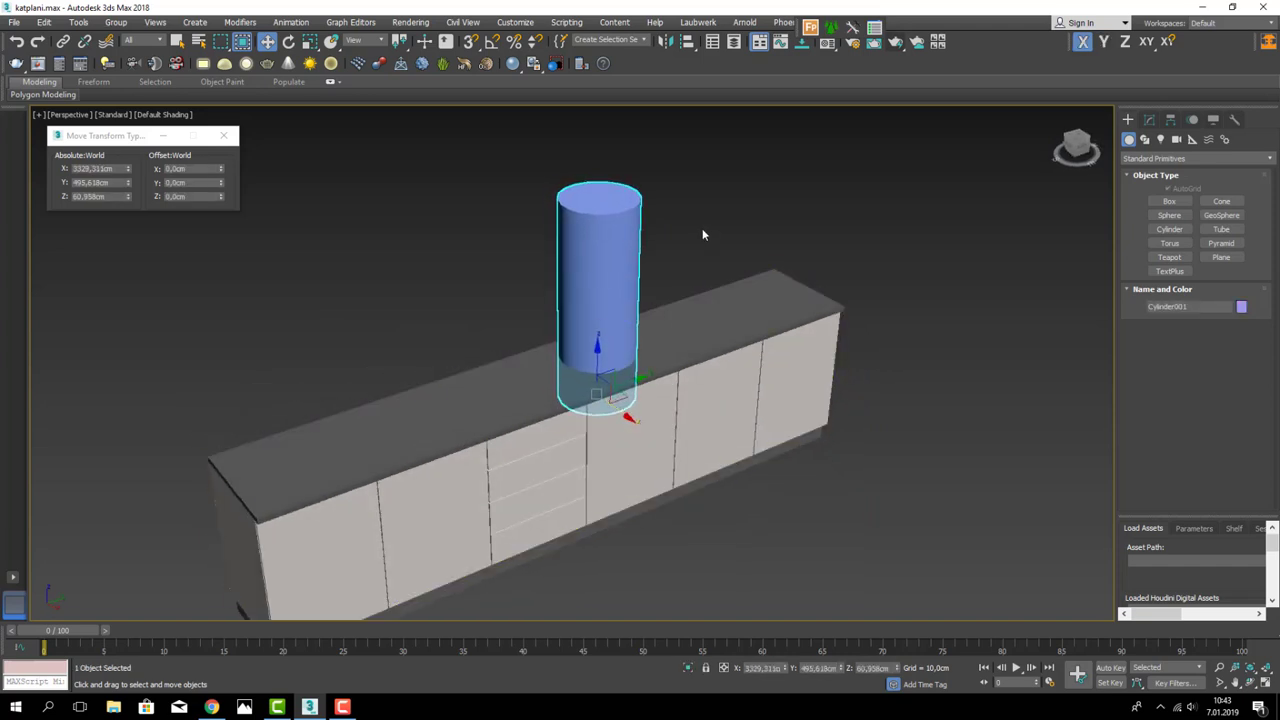
left_click(767, 279)
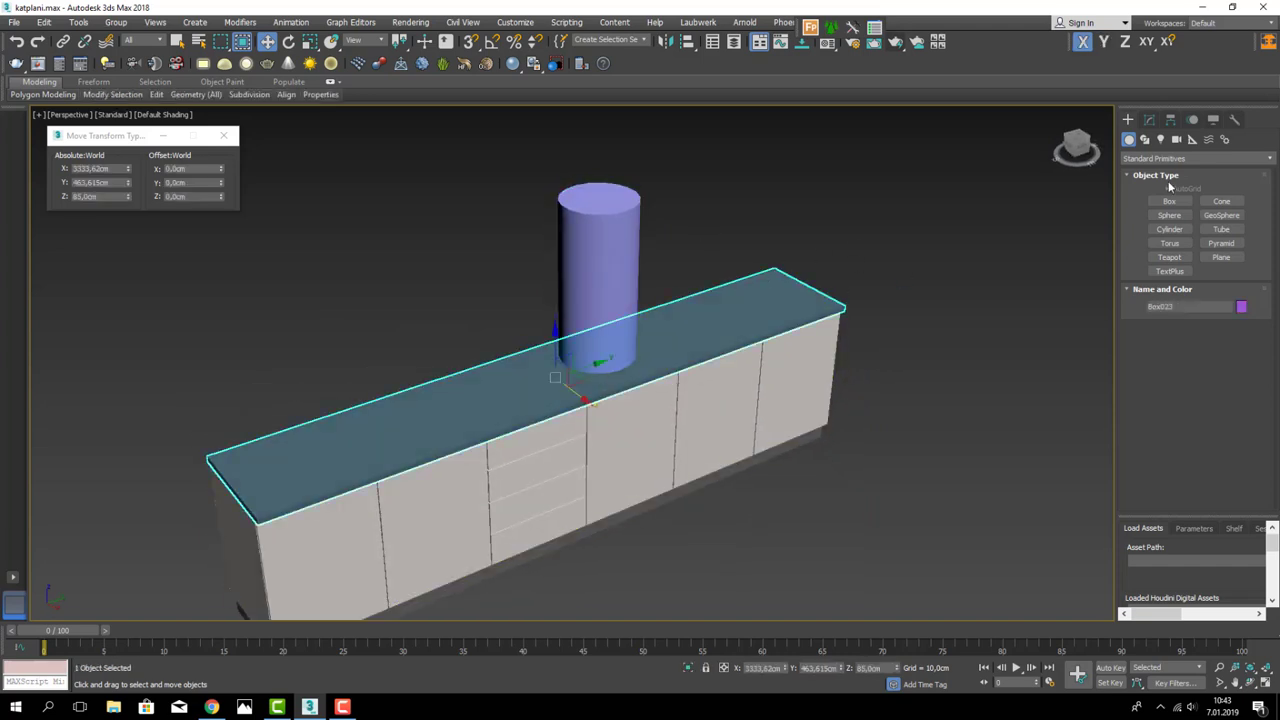
- Subtract the cylinder from the countertop with a ProBoolean to cut the sink hole
left_click(1160, 158)
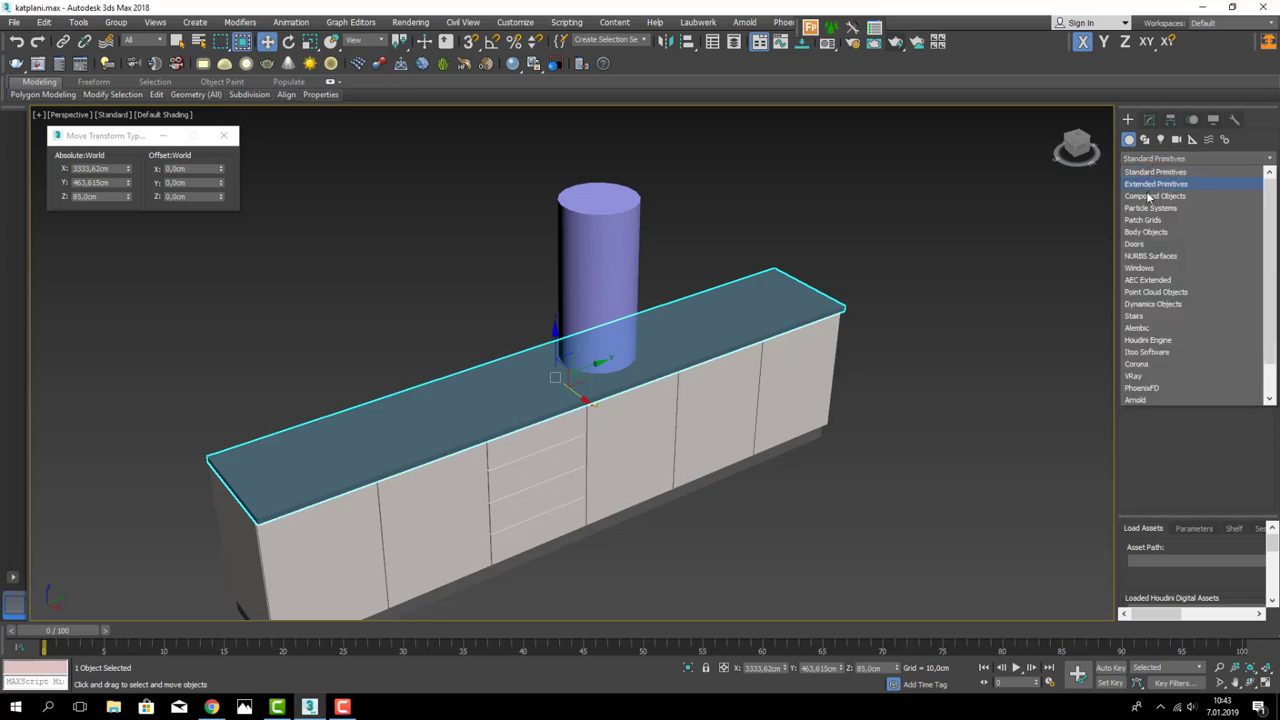
left_click(1155, 205)
left_click(1170, 271)
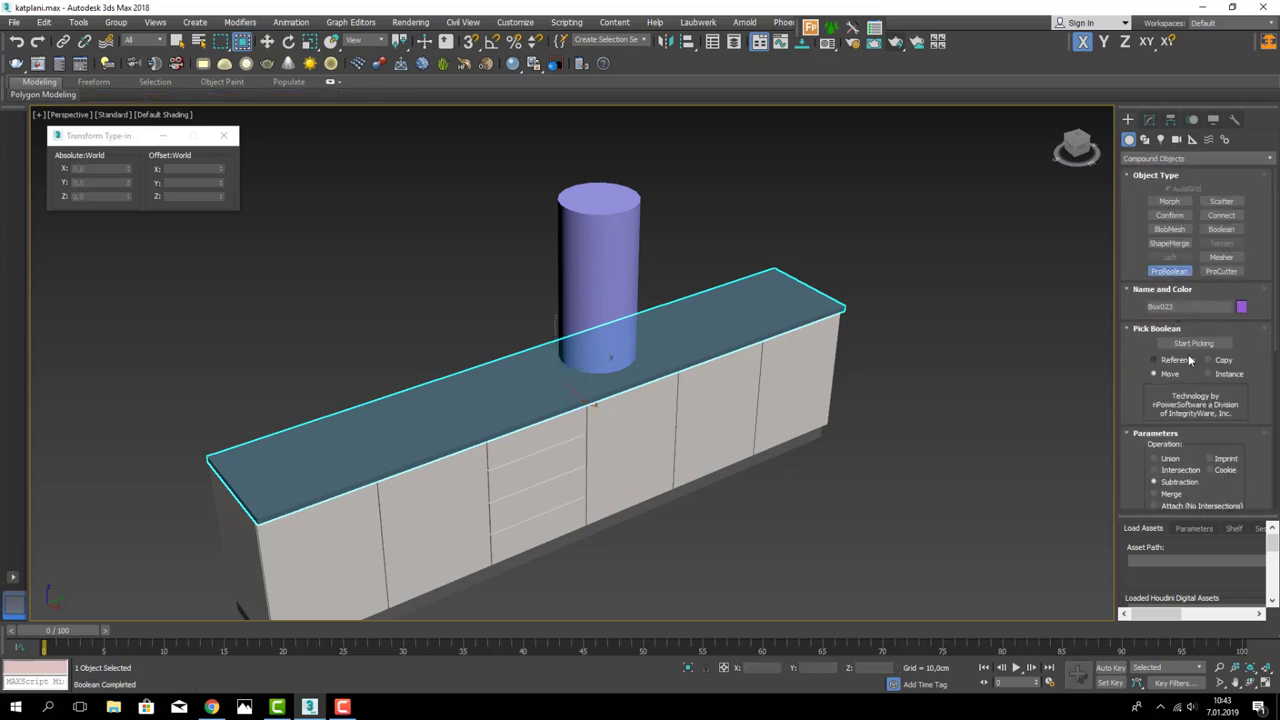
left_click(1194, 343)
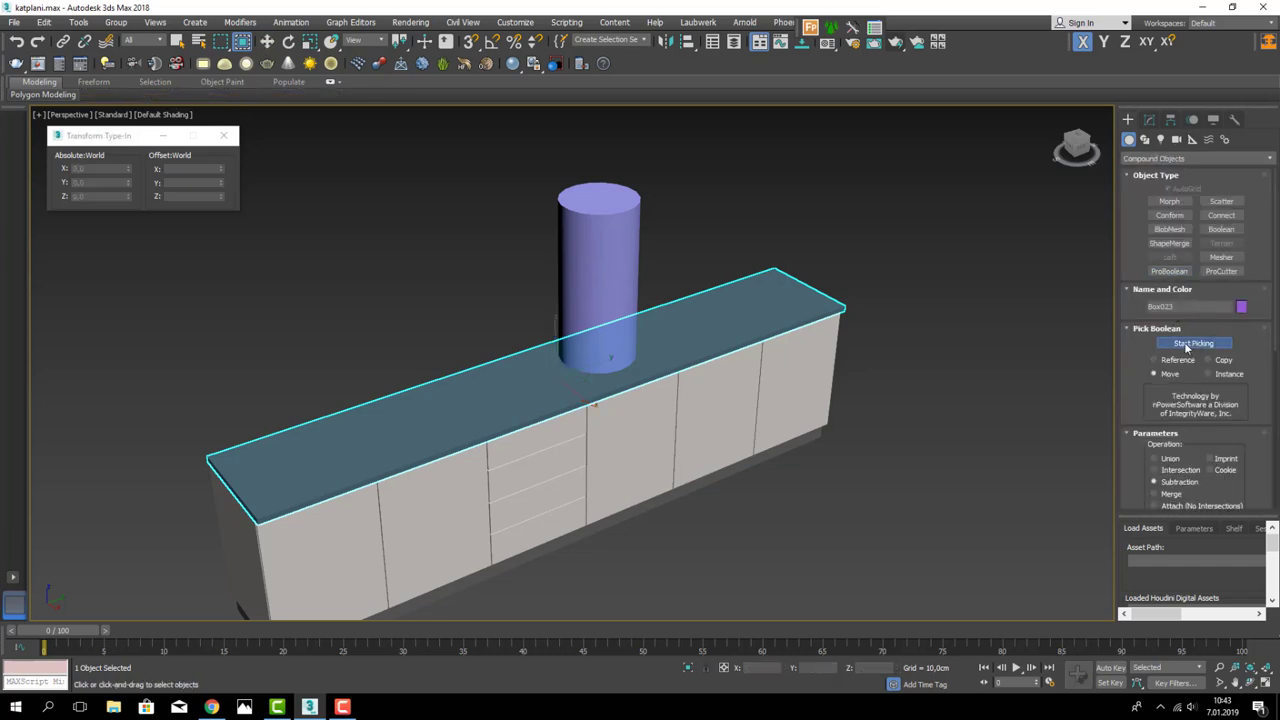
left_click(614, 257)
middle_click_drag(603, 249, 624, 311, "alt")
scroll(624, 311, "up", 5)
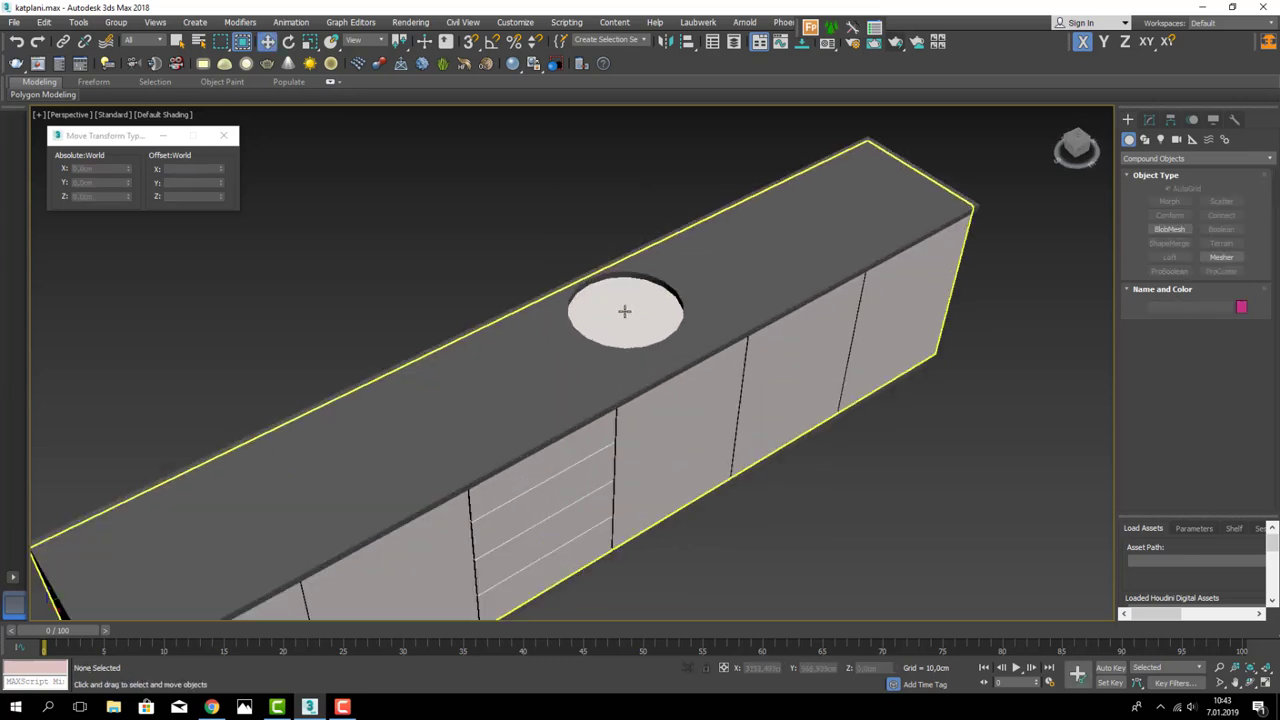
- Delete the circular polygon on the cabinet body's top beneath the hole
left_click(658, 304)
scroll(597, 277, "down", 4)
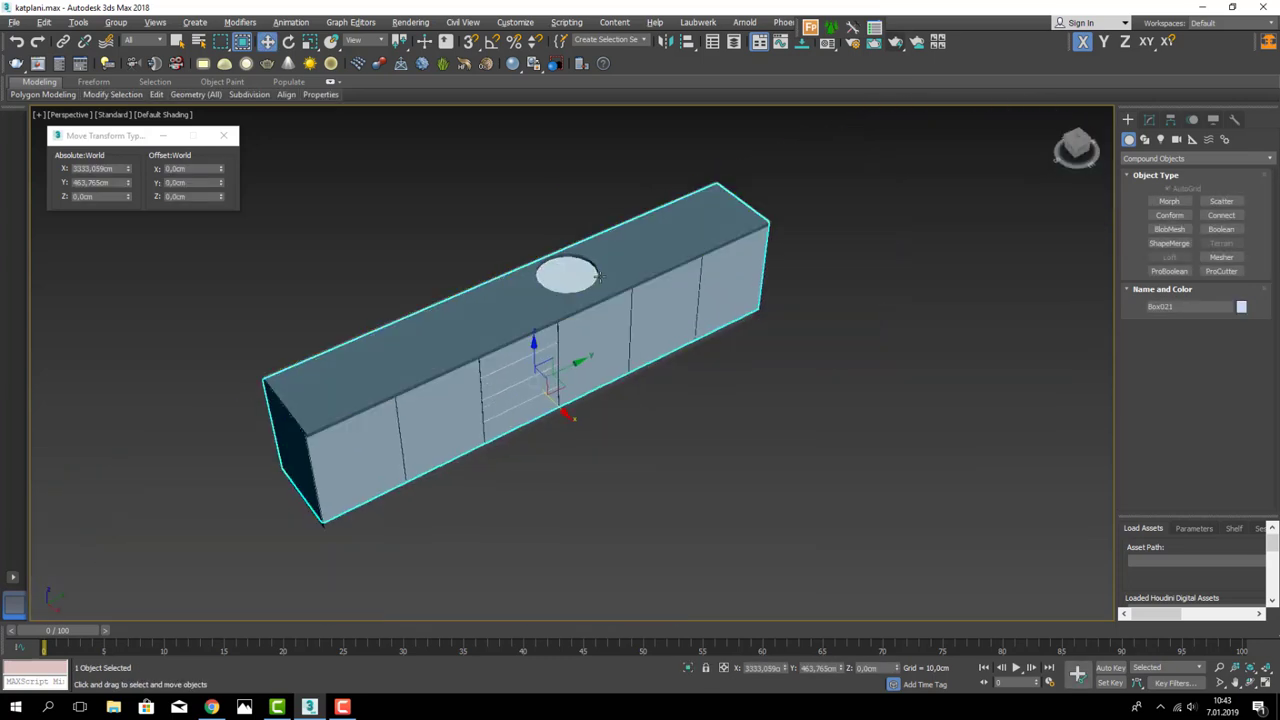
left_click(1149, 119)
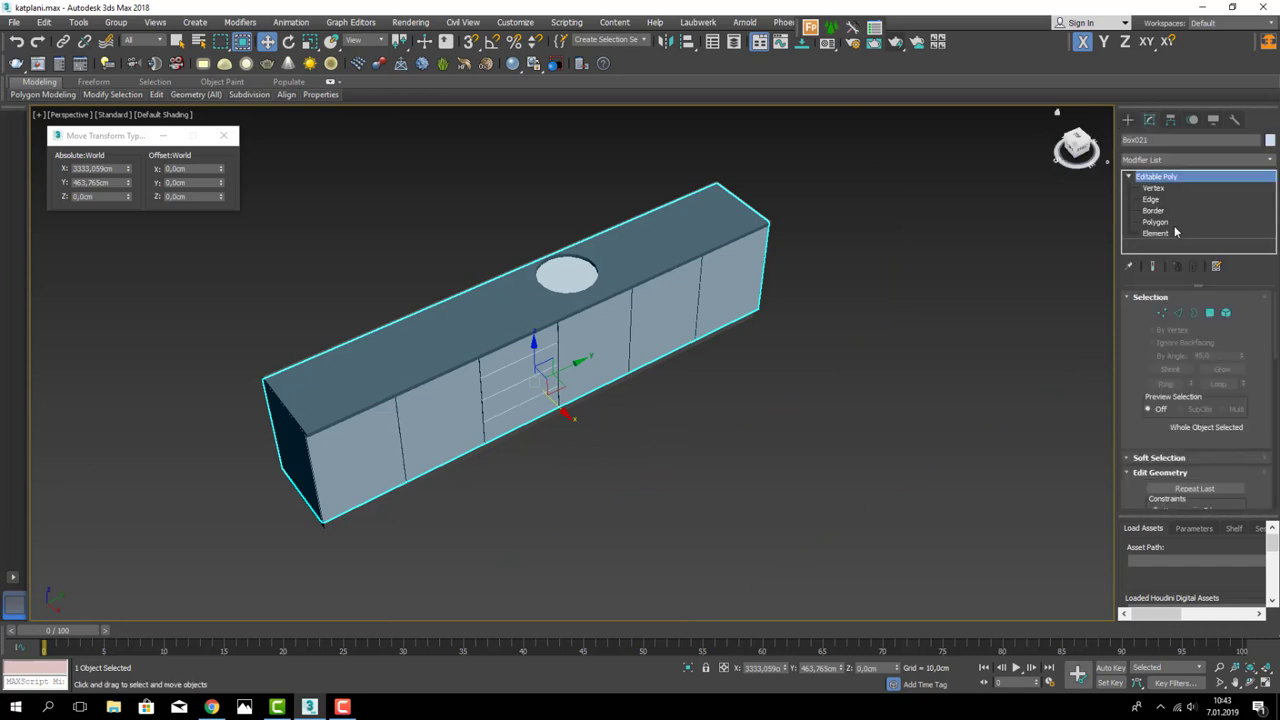
left_click(1155, 222)
left_click(560, 279)
key("Delete")
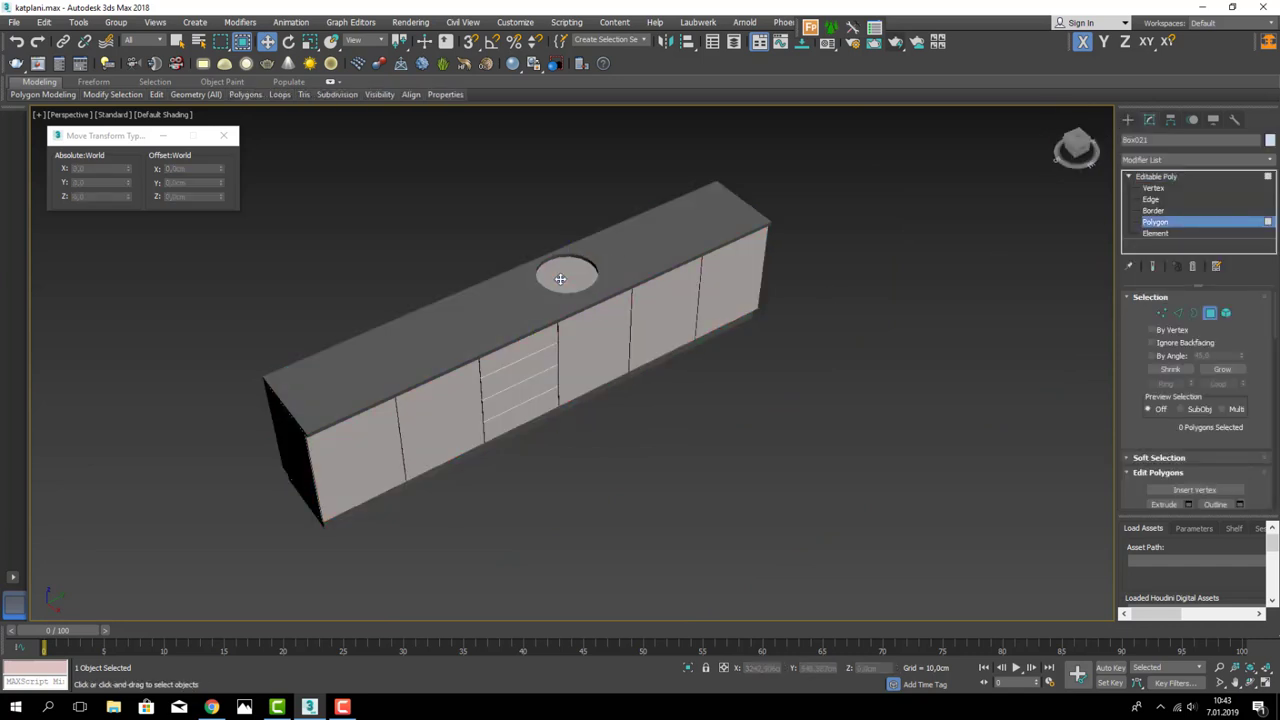
left_click(564, 284)
- Clear the selection and bring up the Standard Primitives in the Create panel
mouse_move(612, 283)
middle_mouse_down("alt")
mouse_move(700, 290)
mouse_move(884, 258)
middle_mouse_up("alt")
left_click(1146, 182)
left_click(943, 263)
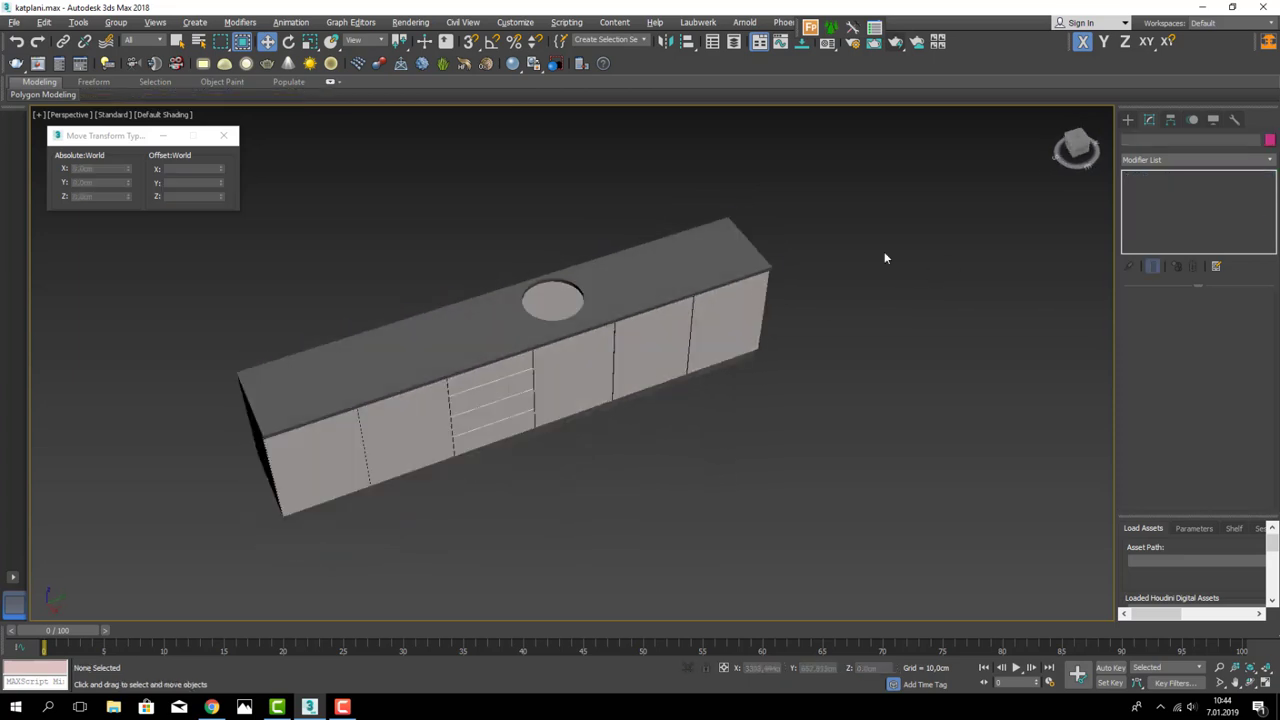
left_click(1127, 119)
left_click(1195, 158)
left_click(1150, 175)
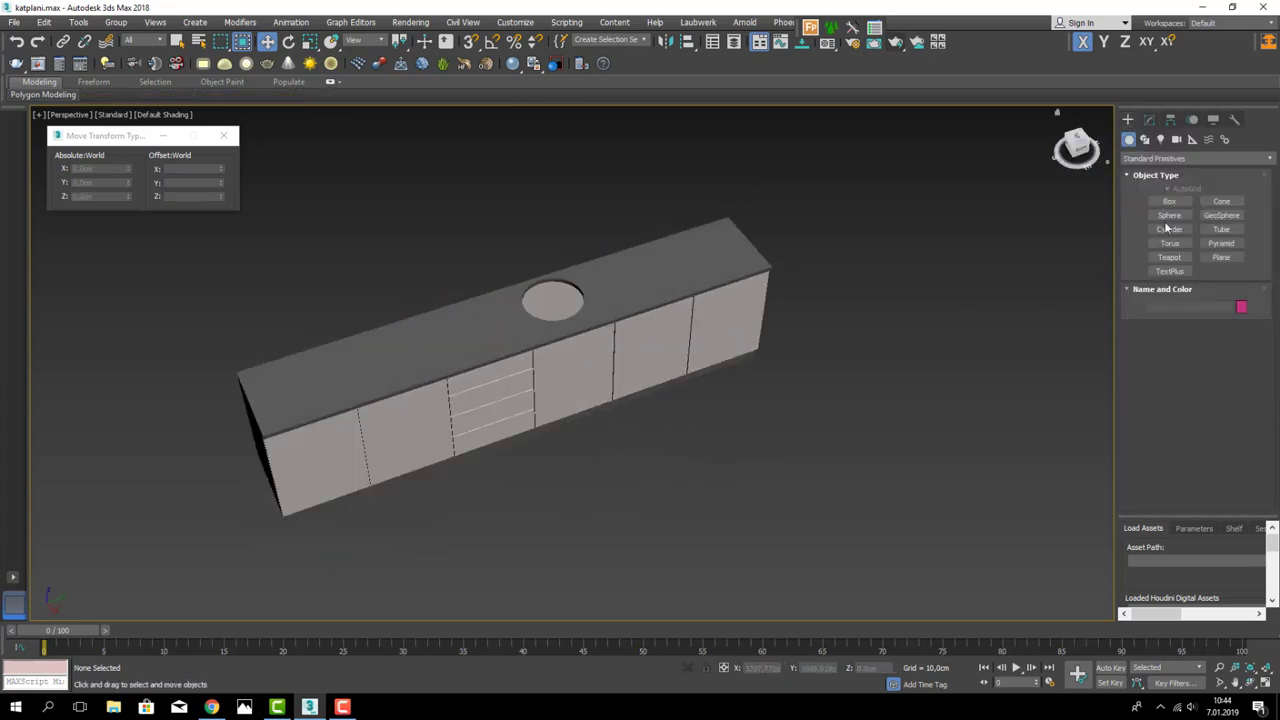
left_click(1173, 231)
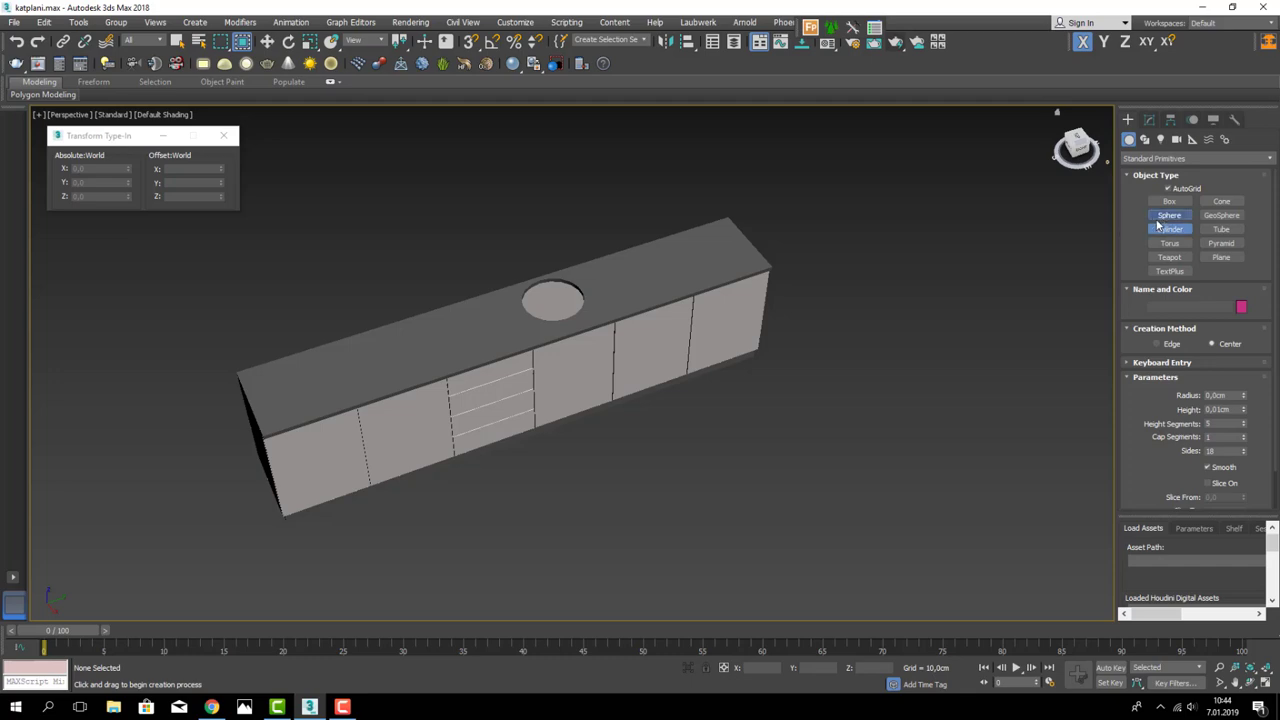
left_click(1168, 215)
scroll(539, 328, "up", 3)
scroll(539, 328, "up", 3)
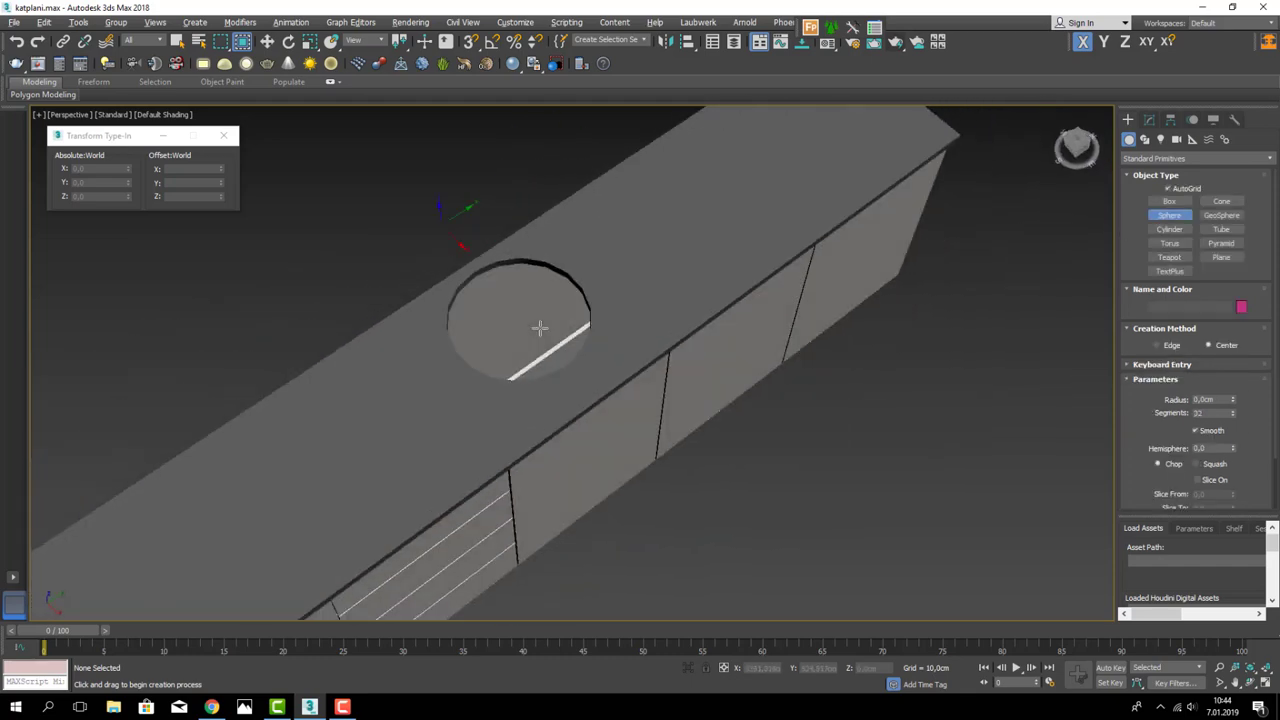
key("w")
- Convert the holed countertop Box023 to an Editable Poly and check its rim vertices
left_click(445, 265)
middle_click_drag(476, 292, 429, 289, "alt")
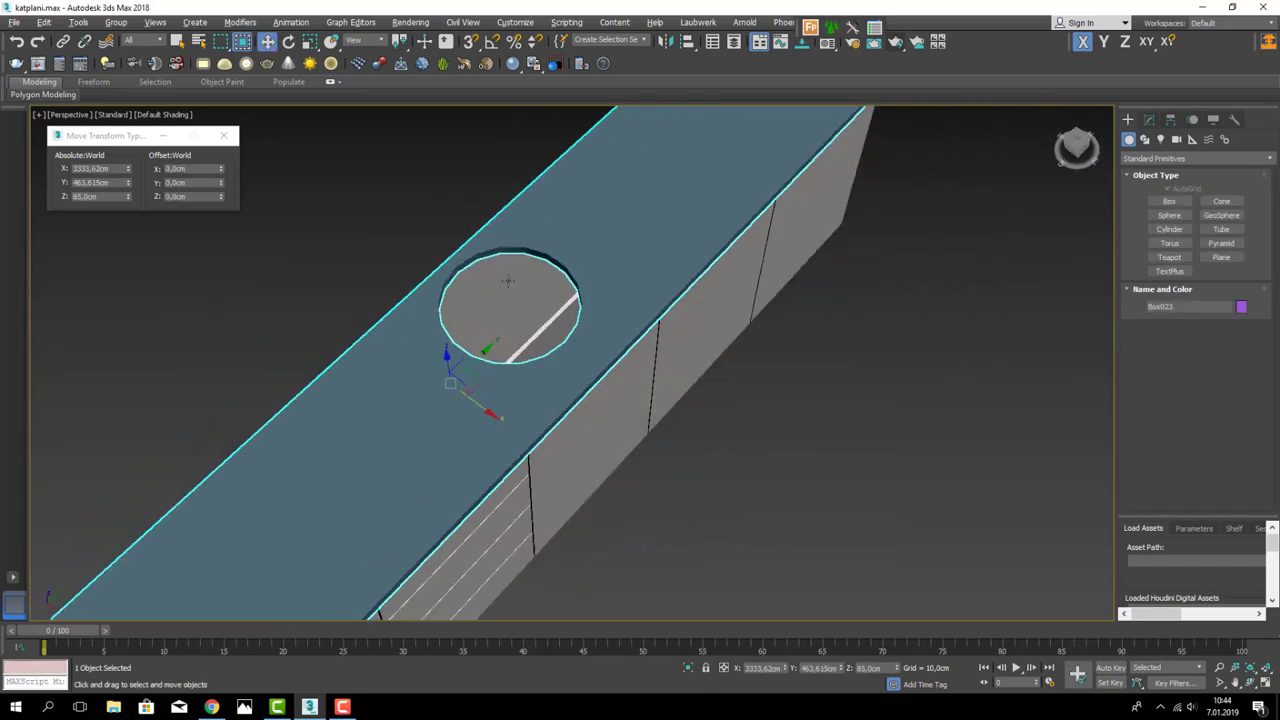
left_click(1149, 119)
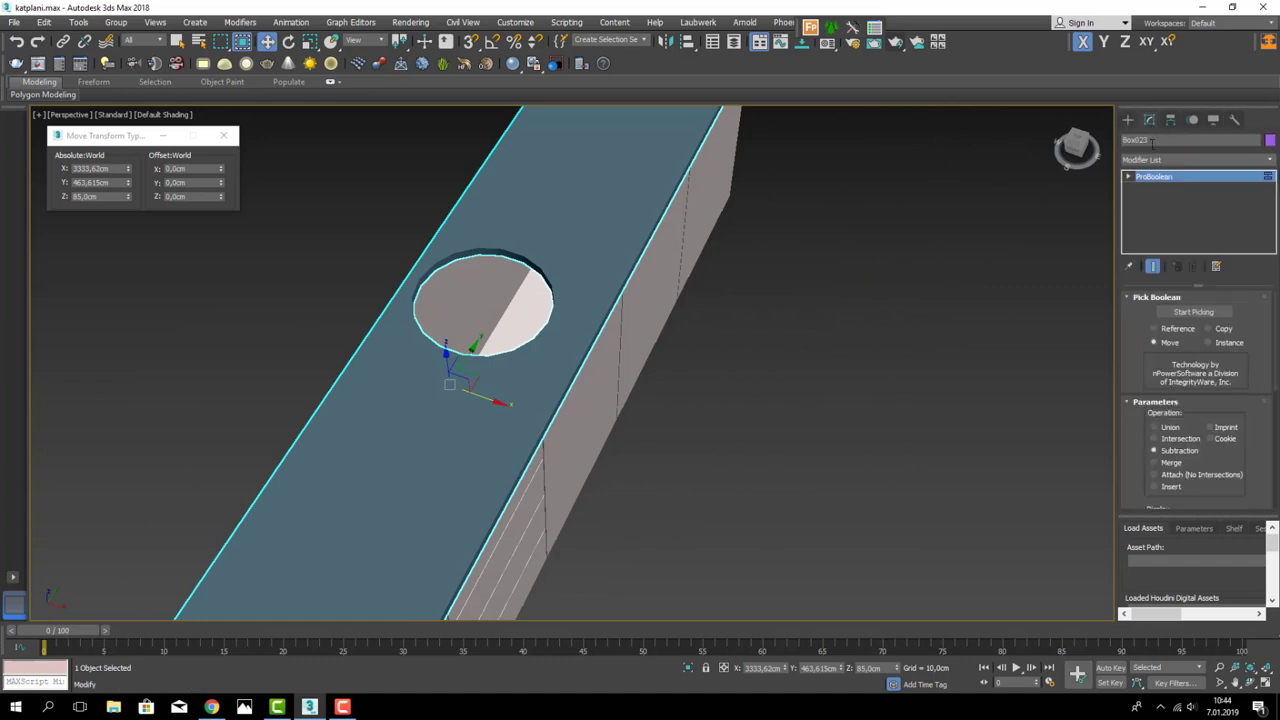
right_click(591, 248)
mouse_move(640, 389)
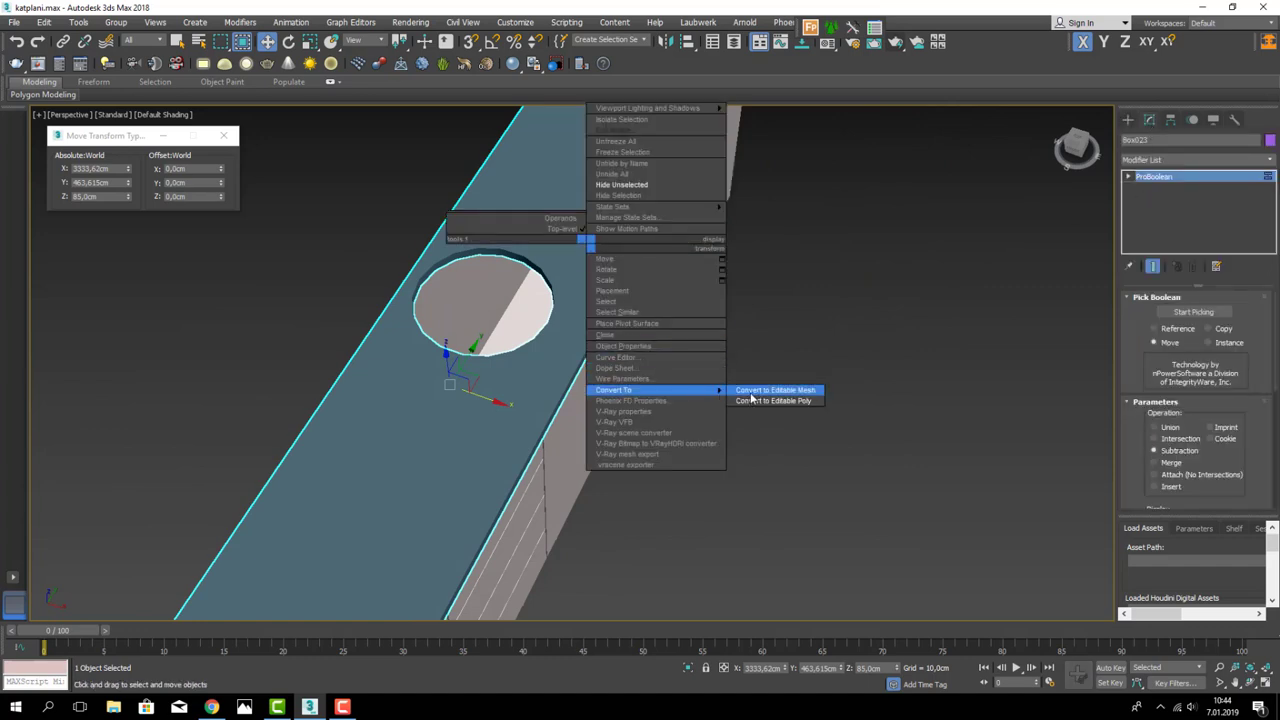
left_click(752, 400)
left_click(1161, 312)
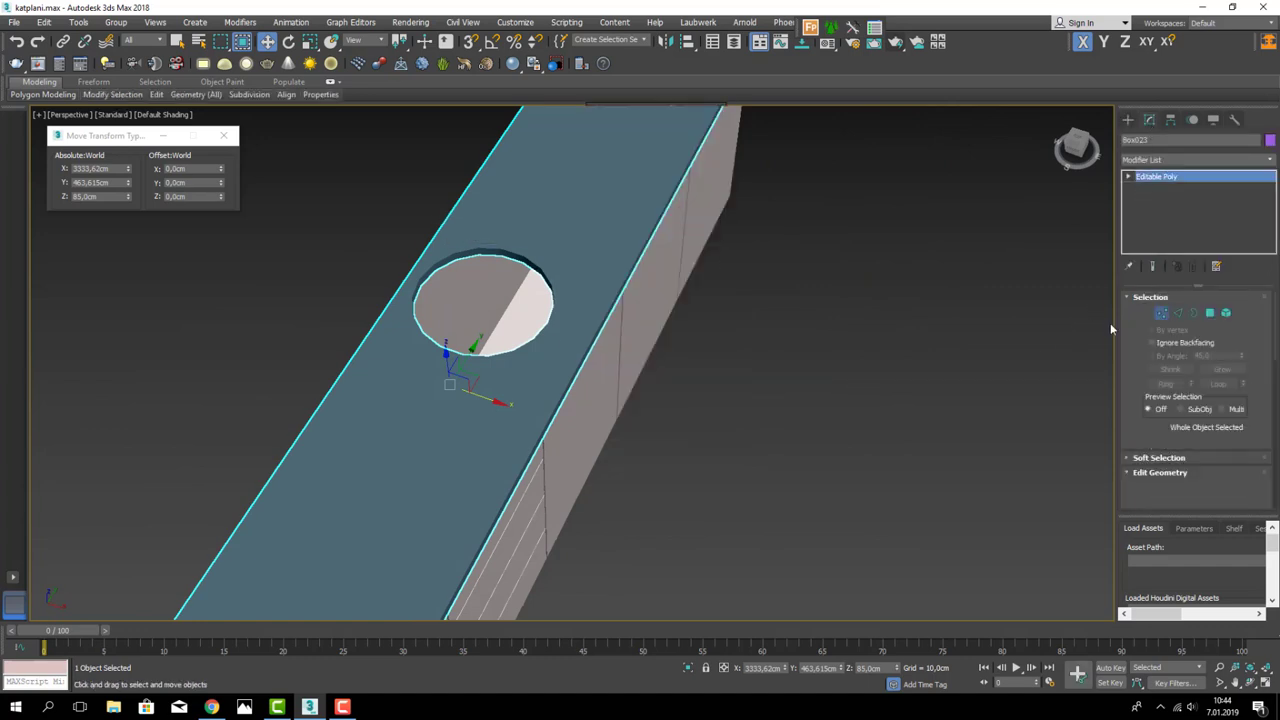
mouse_move(323, 220)
left_mouse_down()
mouse_move(540, 344)
mouse_move(540, 322)
left_mouse_up()
scroll(530, 330, "up", 1)
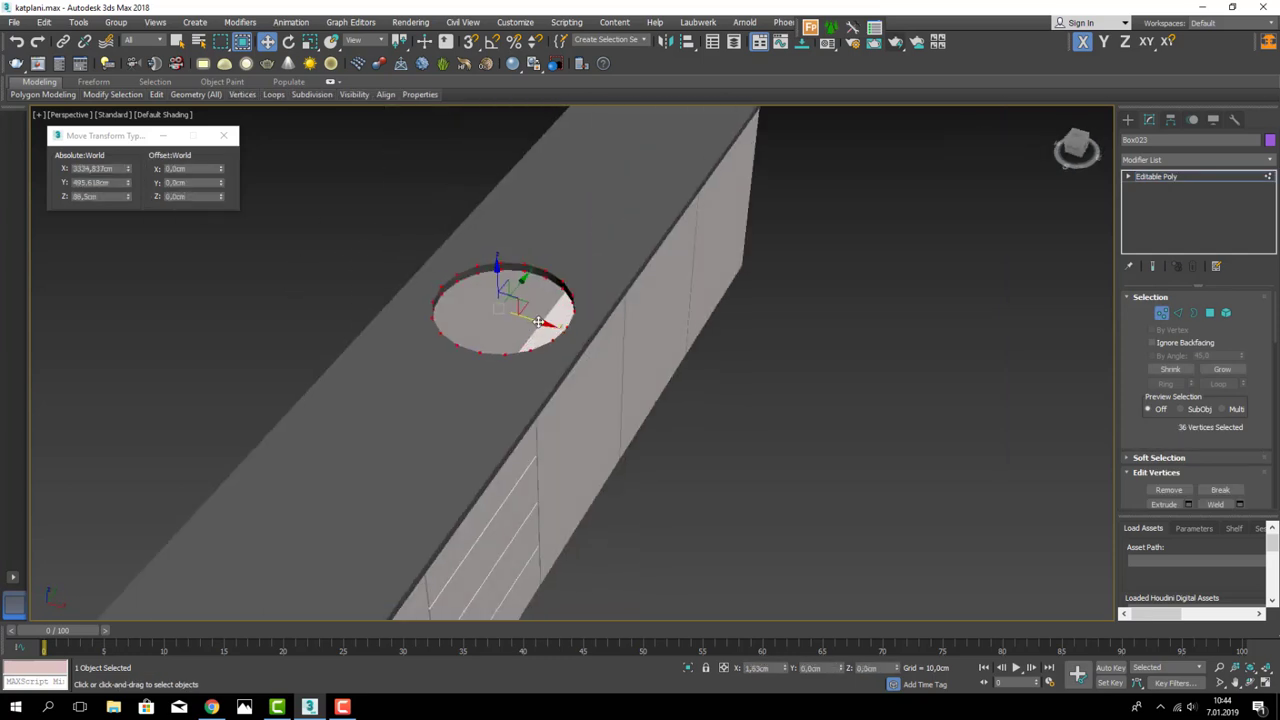
left_click(1161, 312)
left_click(1128, 119)
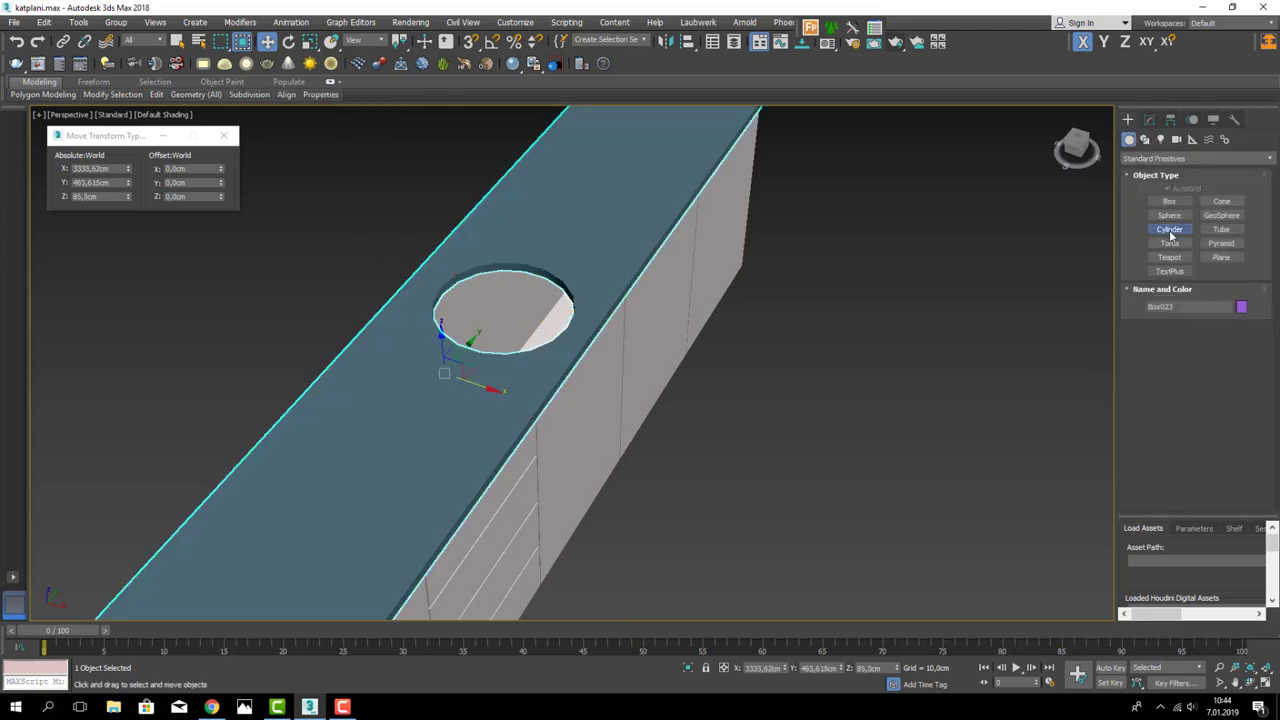
- Draw a sphere on the countertop near the sink hole
left_click(1170, 231)
left_click(1169, 215)
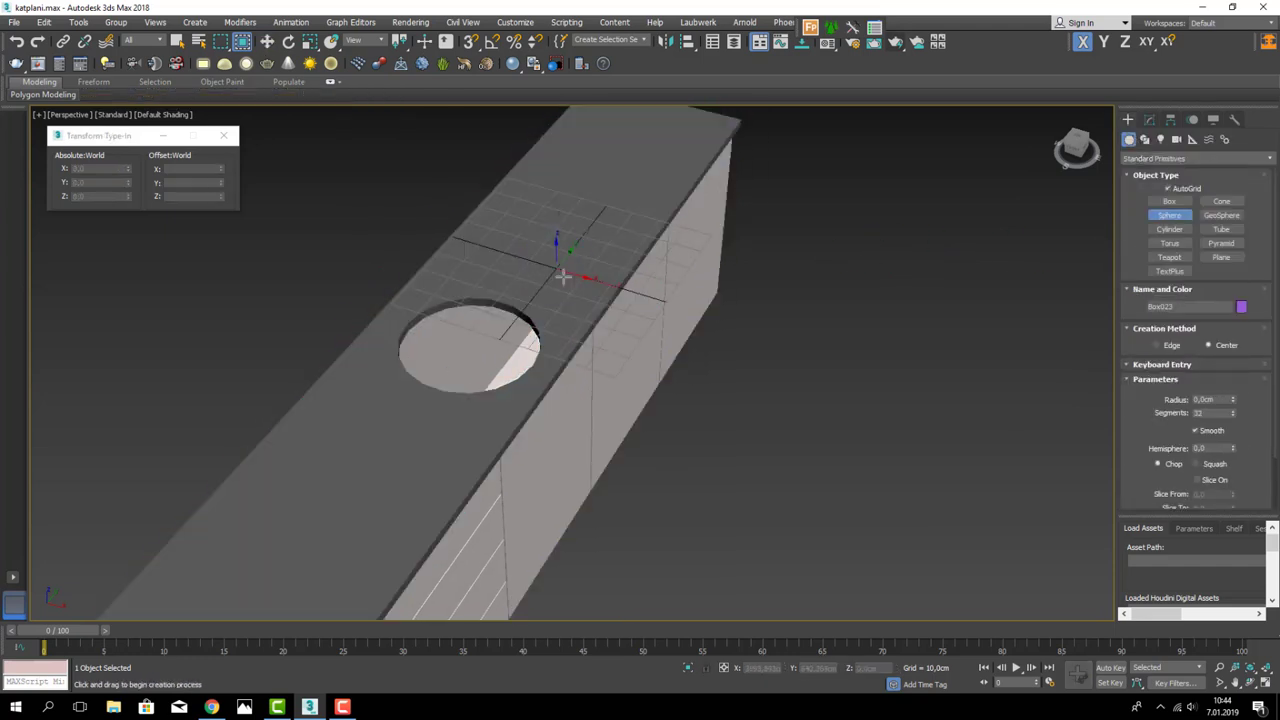
left_click_drag(556, 268, 594, 316)
right_click(590, 312)
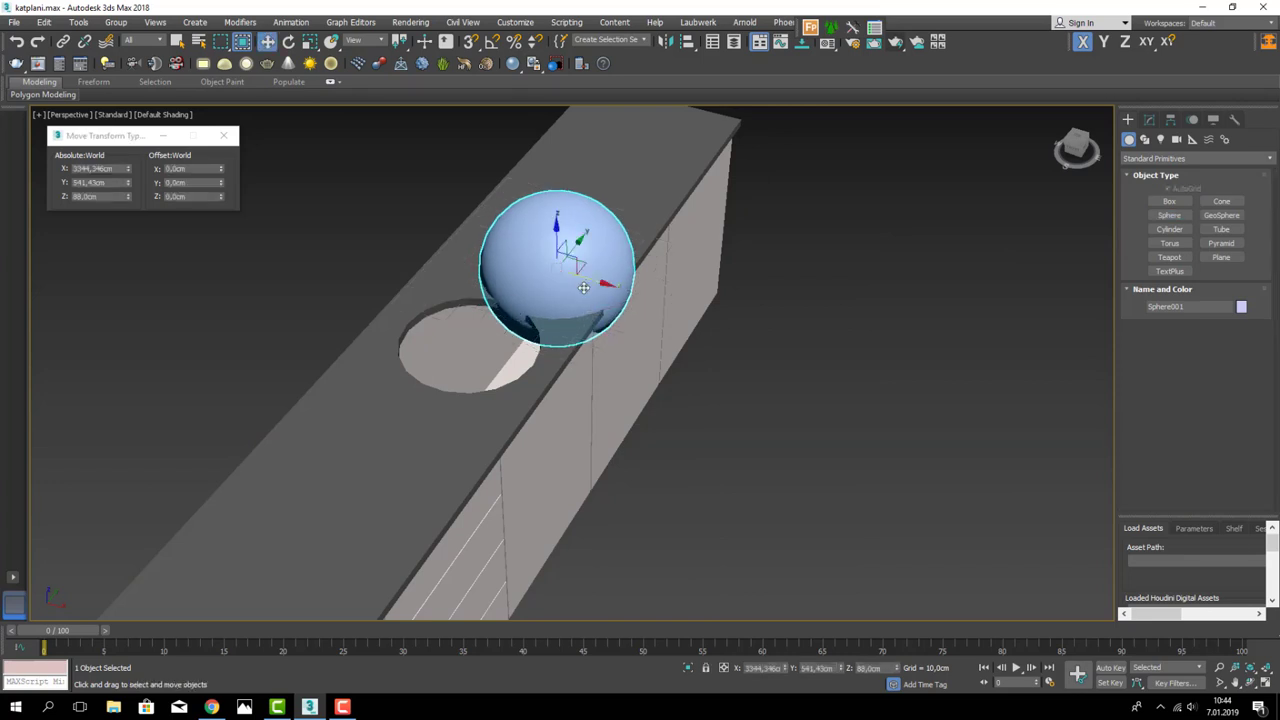
- In Top view, move and resize the sphere so it is centred over the sink hole
key("t")
key("z")
scroll(587, 332, "down", 5)
scroll(600, 300, "down", 1)
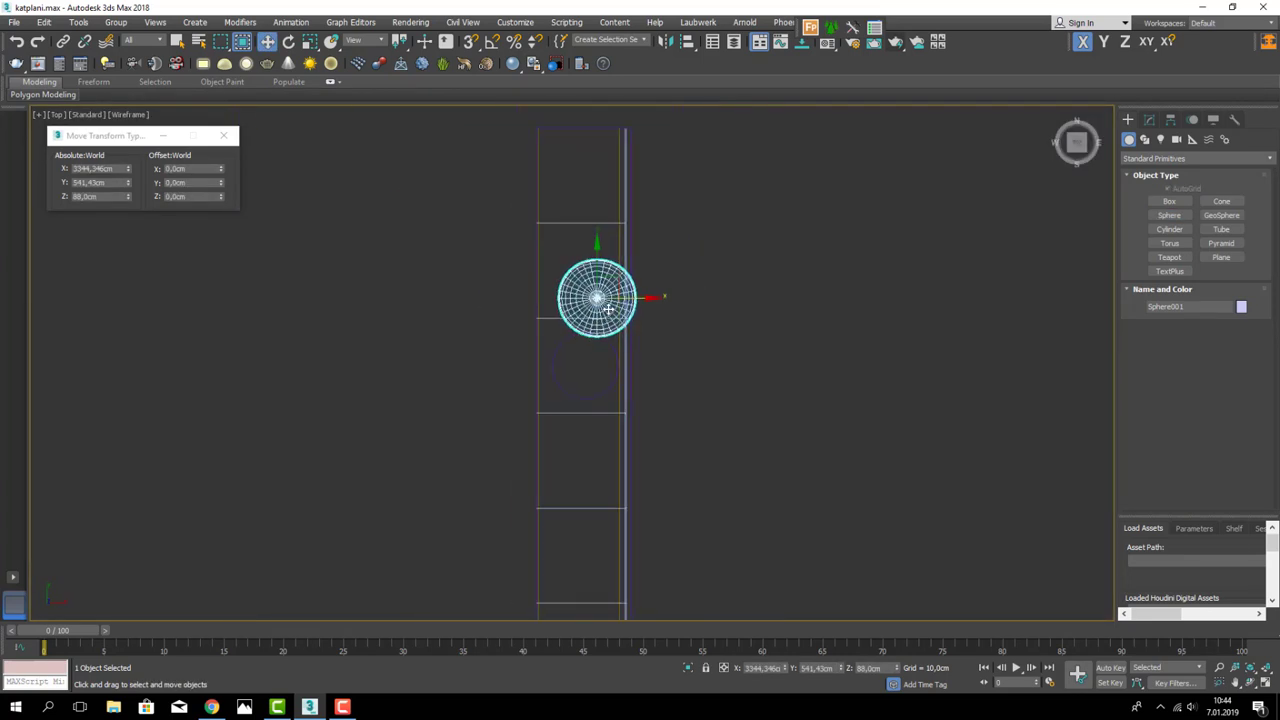
scroll(595, 290, "up", 1)
left_click_drag(610, 272, 587, 376)
key("r")
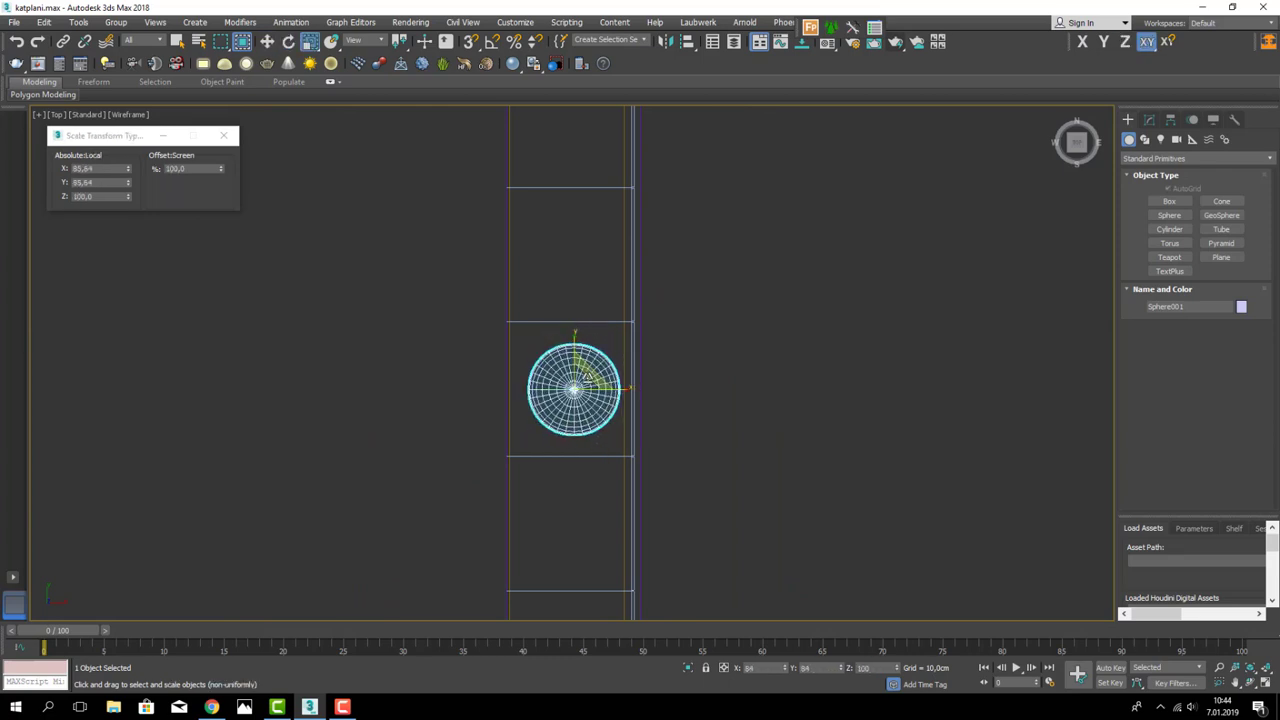
key("w")
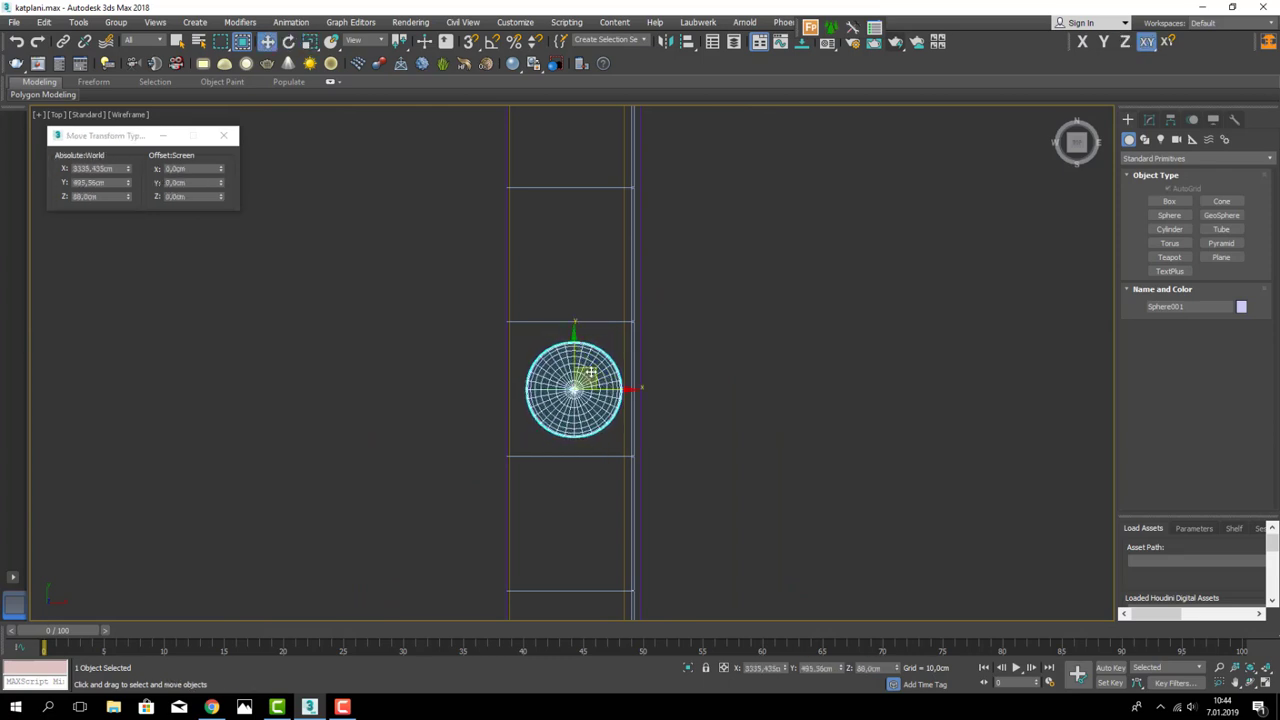
left_click_drag(590, 373, 595, 372)
scroll(595, 372, "up", 2)
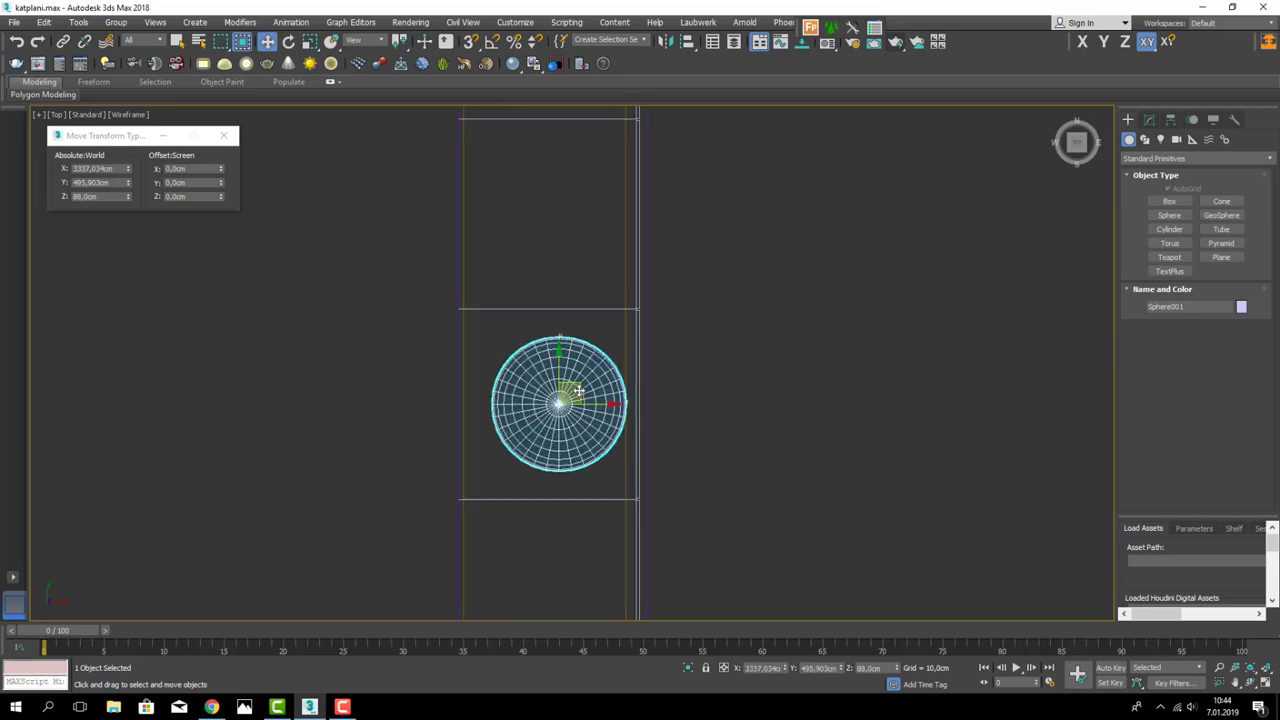
- Raise the sphere above the counter and set its Hemisphere to 0,5
key("p")
key("z")
scroll(509, 343, "down", 3)
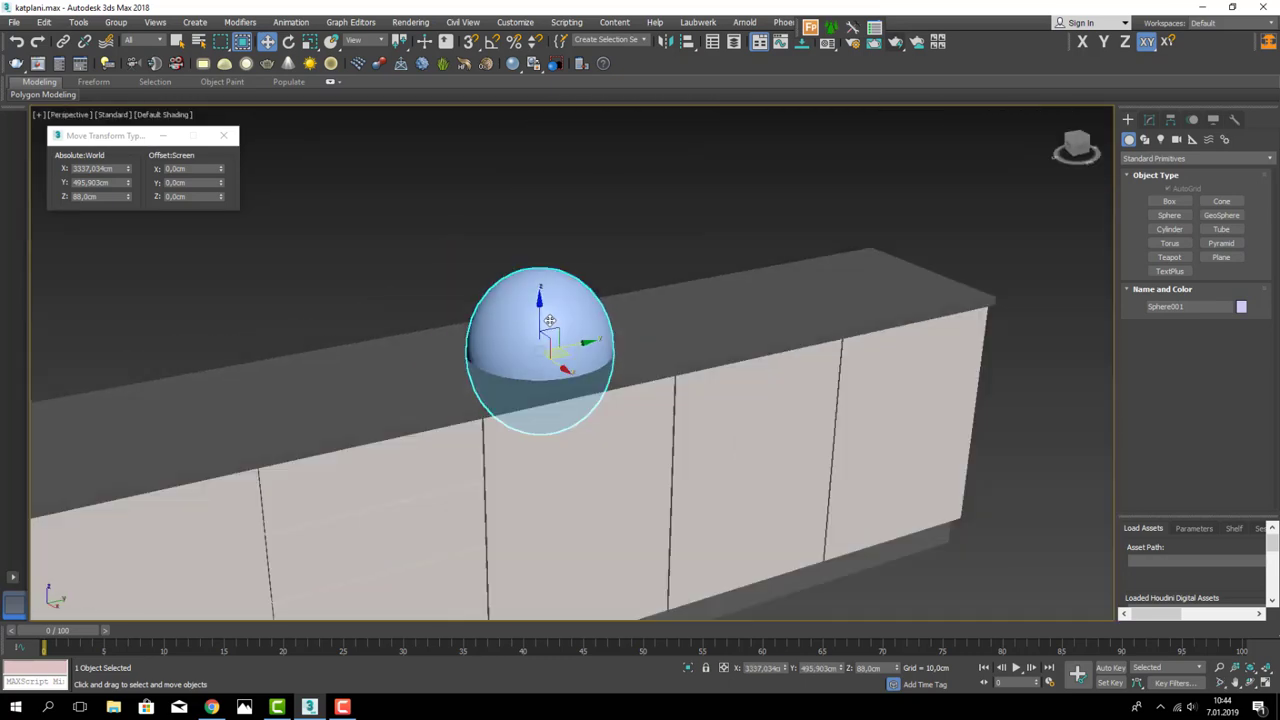
left_click_drag(556, 330, 597, 256)
middle_click_drag(597, 256, 567, 271)
left_click(1149, 119)
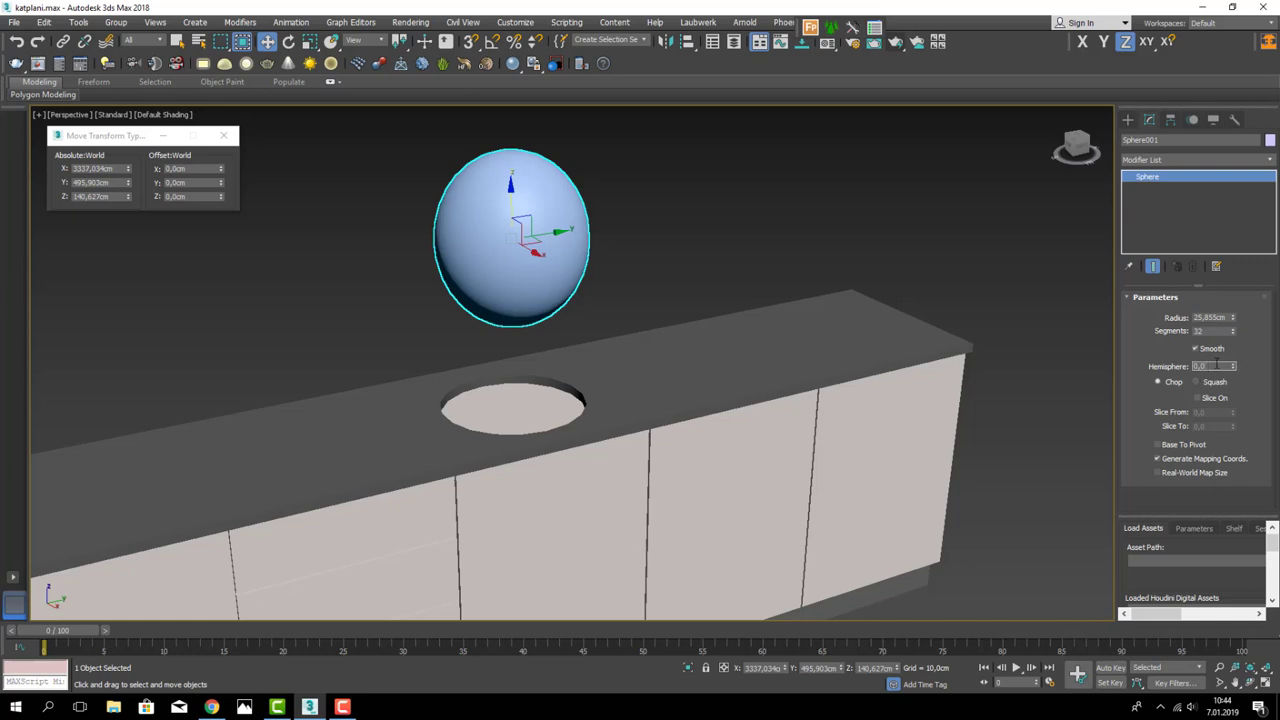
type("0,5")
key("Return")
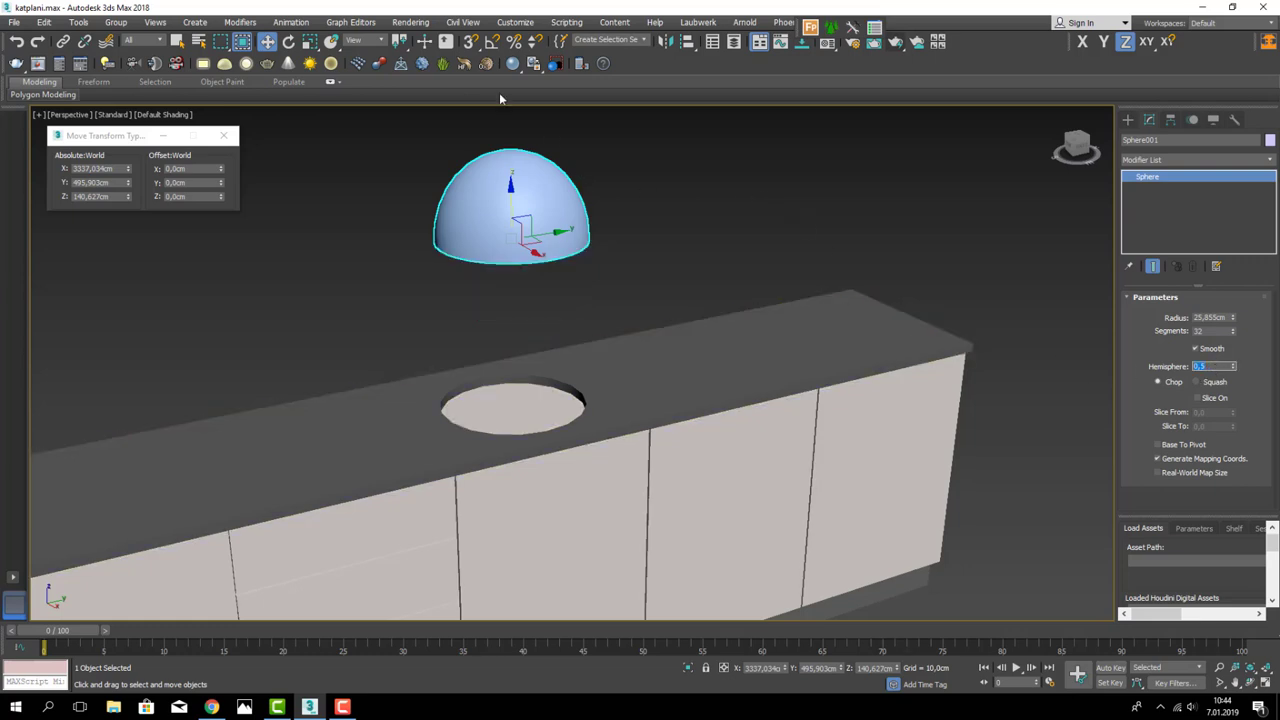
- Rotate the hemisphere -180° on X and convert it to an Editable Poly
left_click(289, 41)
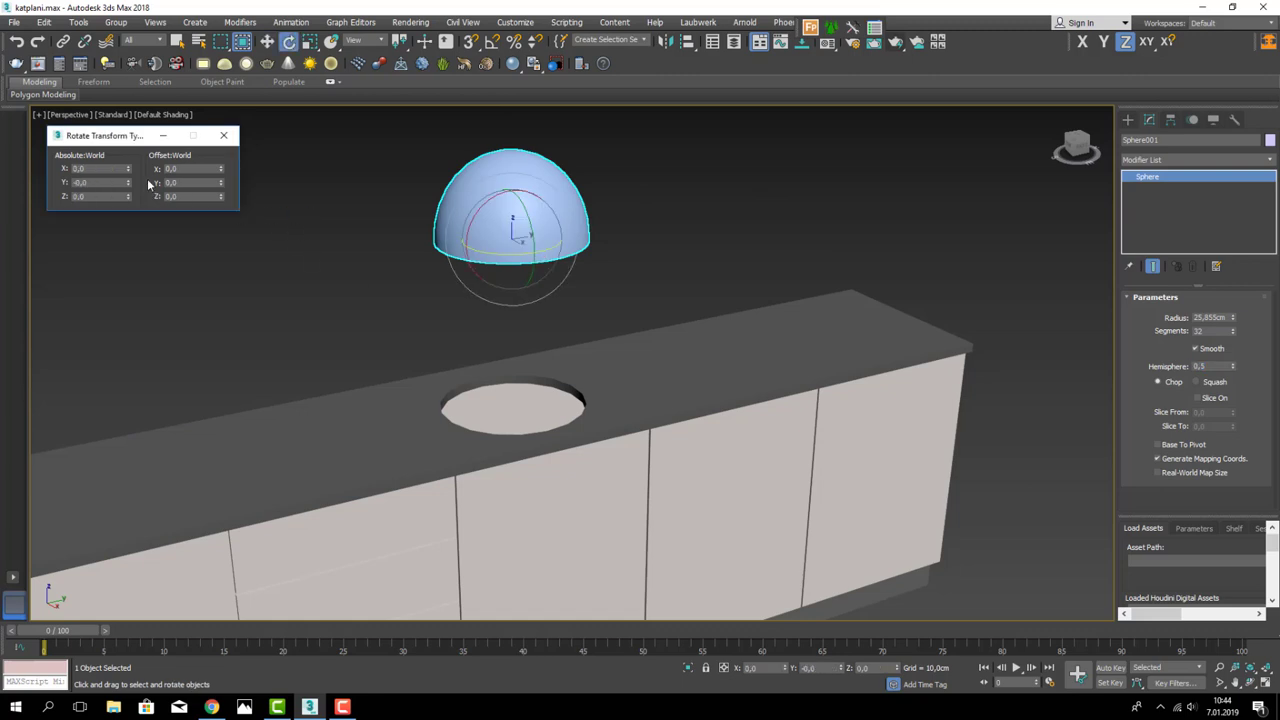
type("180")
key("Return")
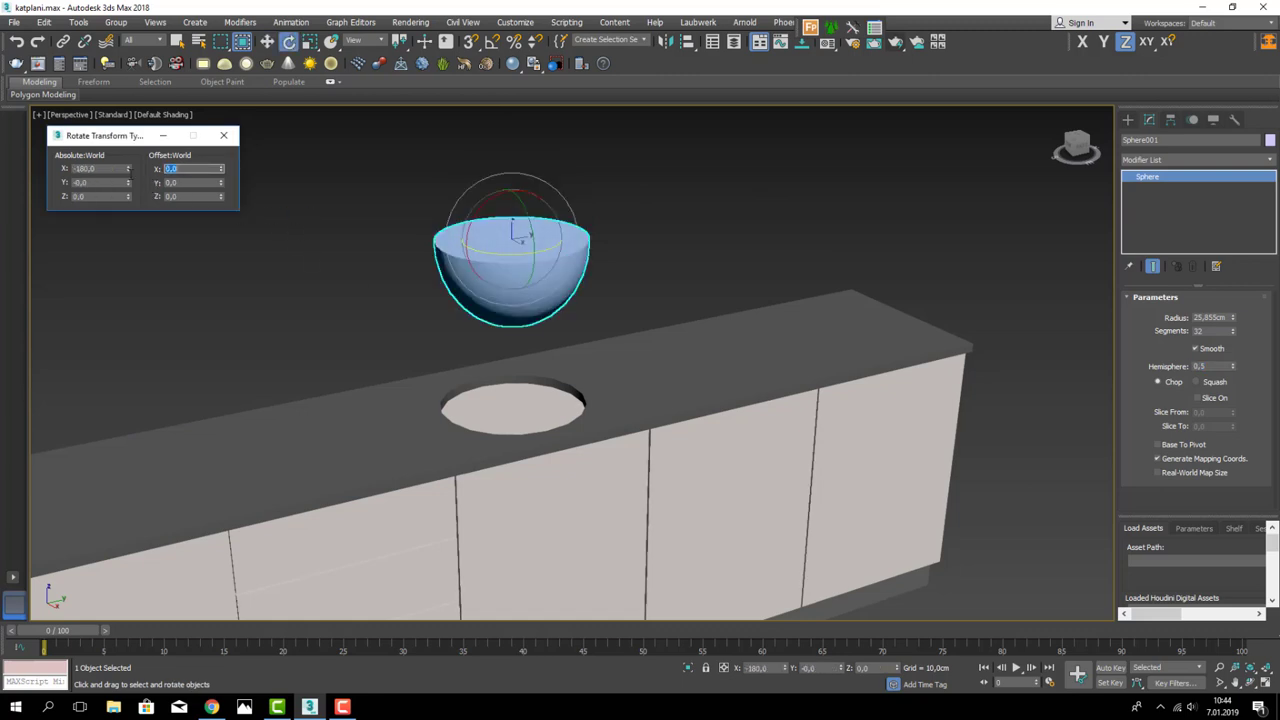
middle_click_drag(720, 340, 765, 337, "alt")
right_click(492, 268)
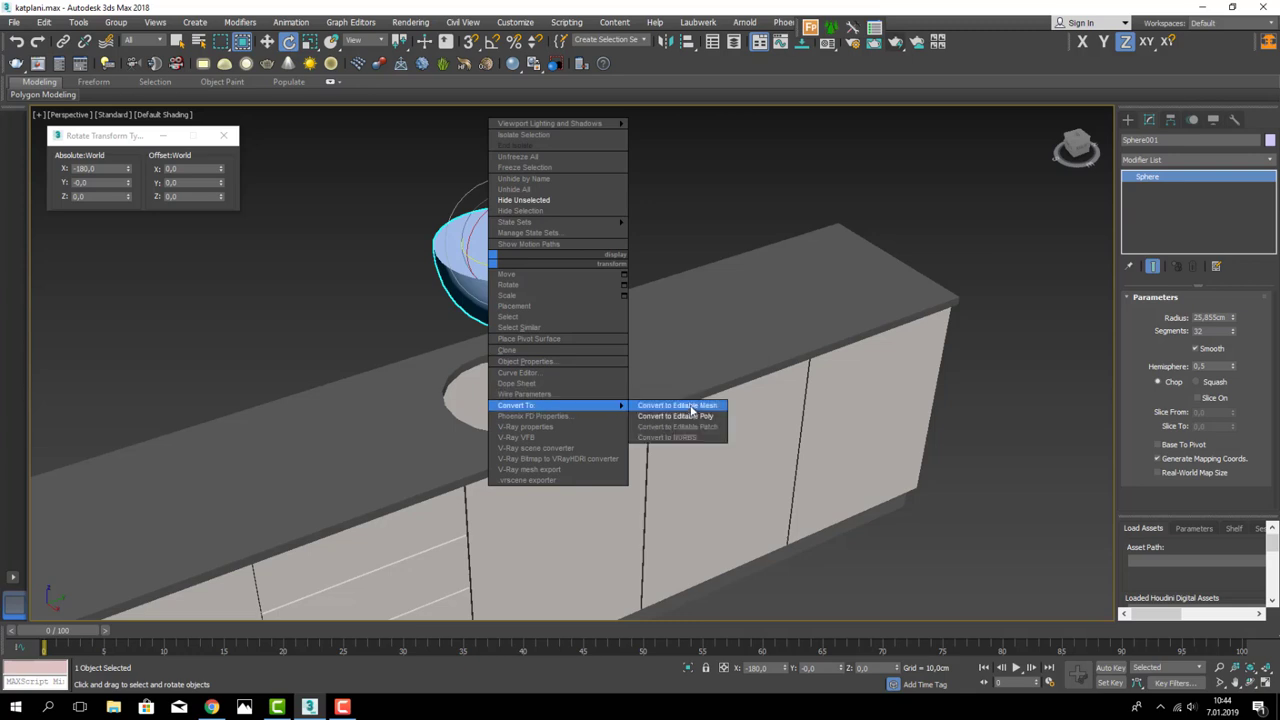
left_click(688, 414)
- In Front view, select and delete the hemisphere's top polygons to open the bowl
left_click(1210, 313)
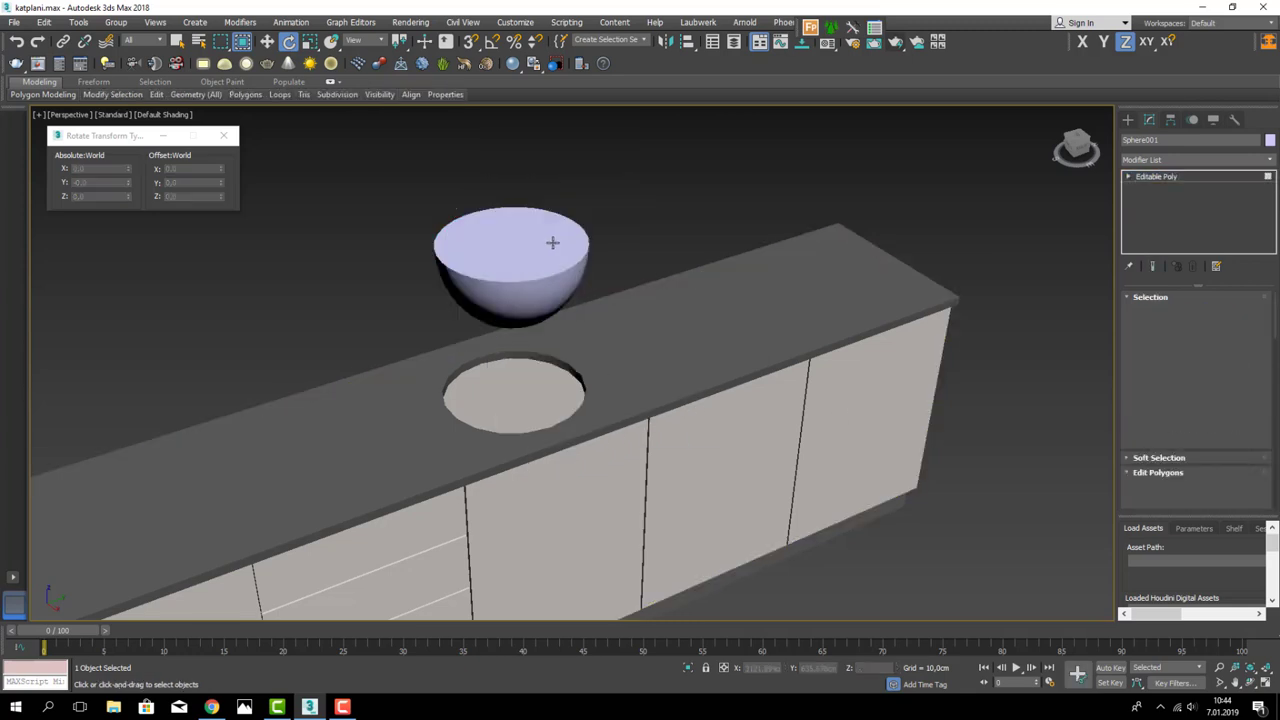
left_click(551, 245)
key("f")
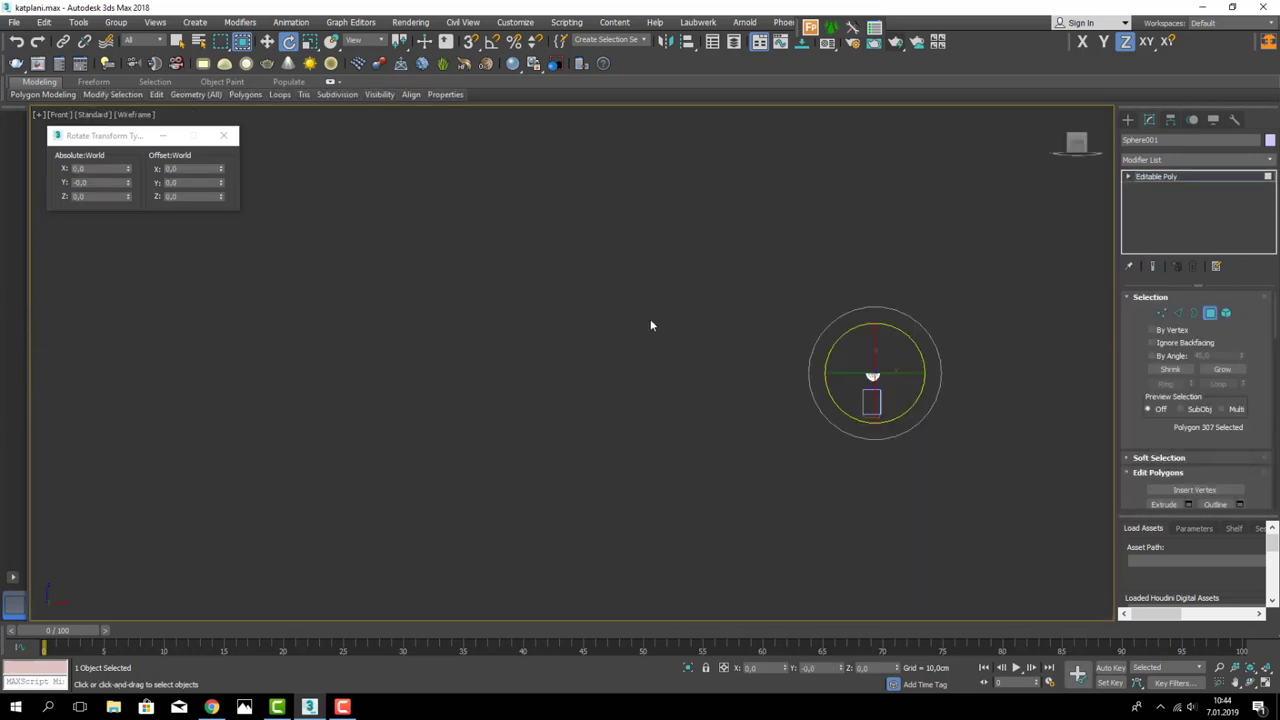
key("z")
left_click(286, 186)
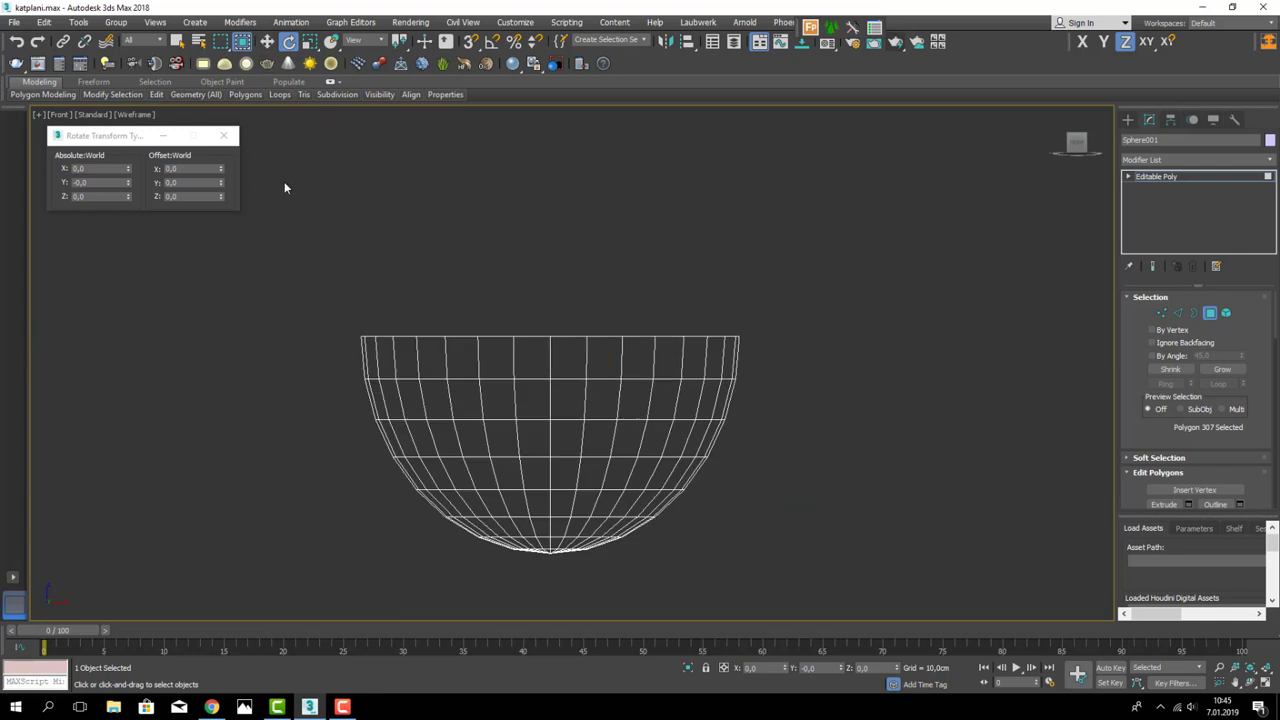
left_click_drag(297, 277, 797, 371)
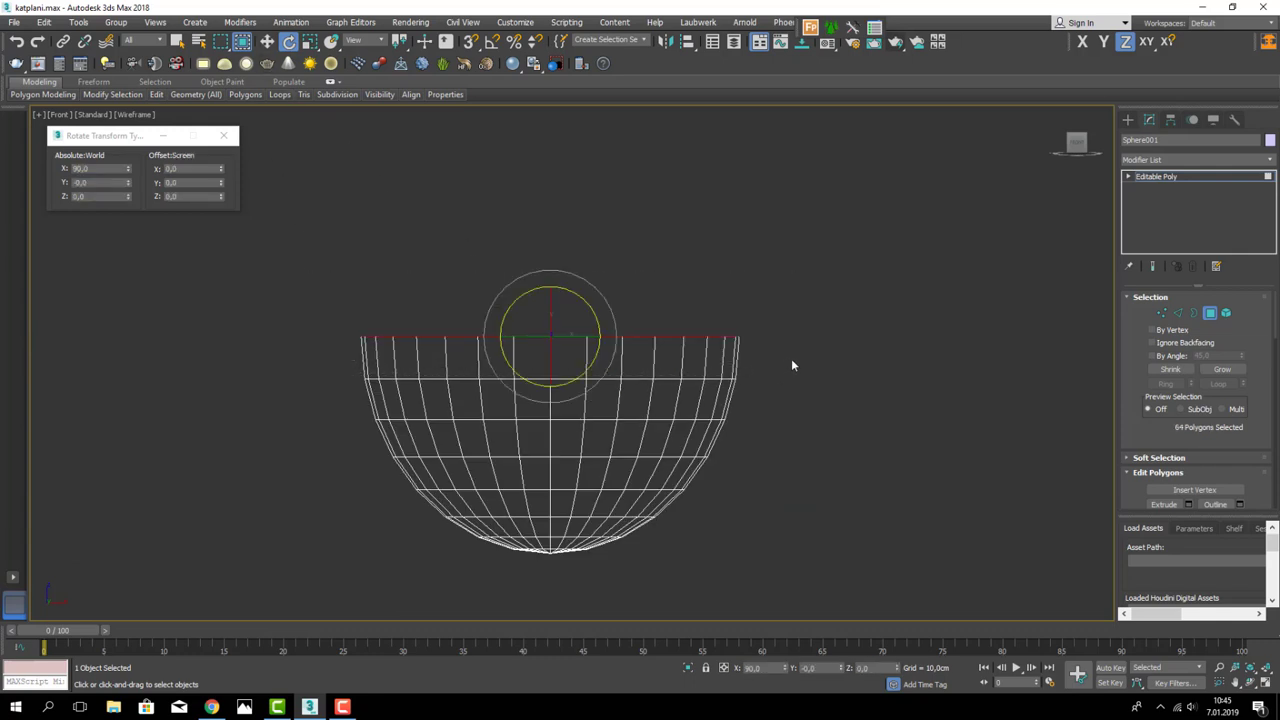
key("p")
key("z")
key("Delete")
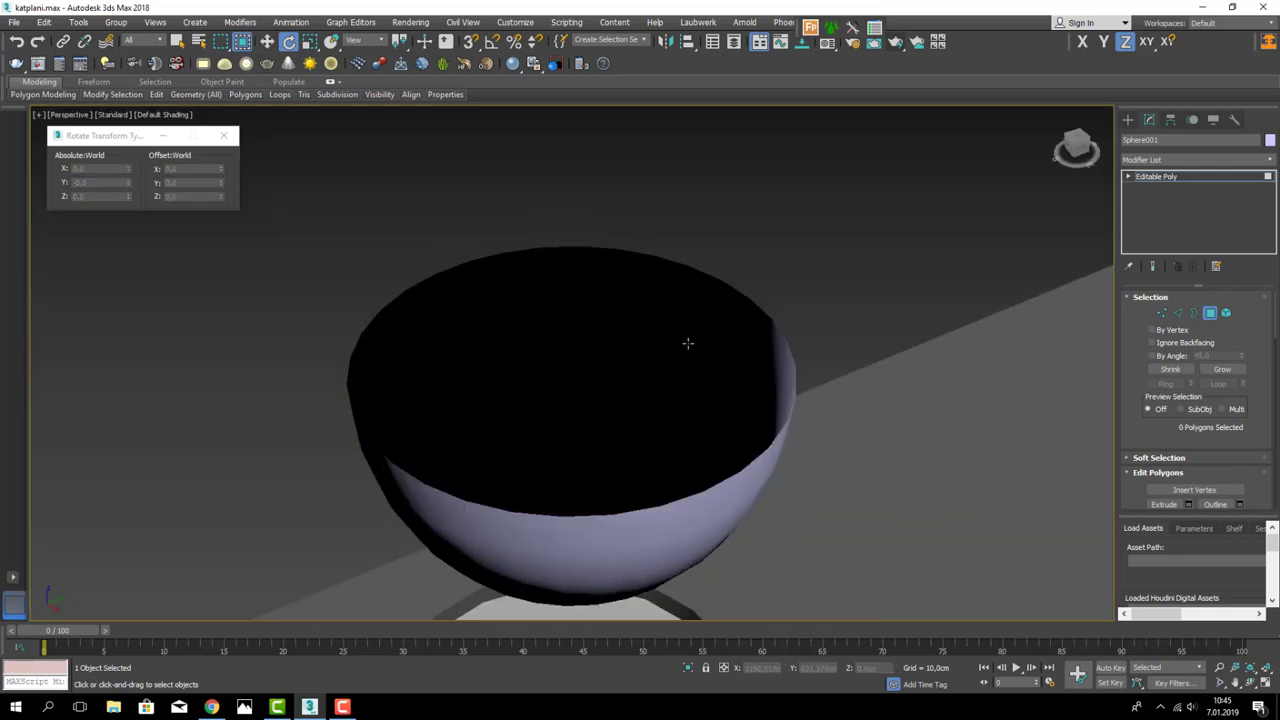
scroll(640, 343, "down", 5)
- Exit polygon editing and frame the bowl over the counter
left_click(1210, 313)
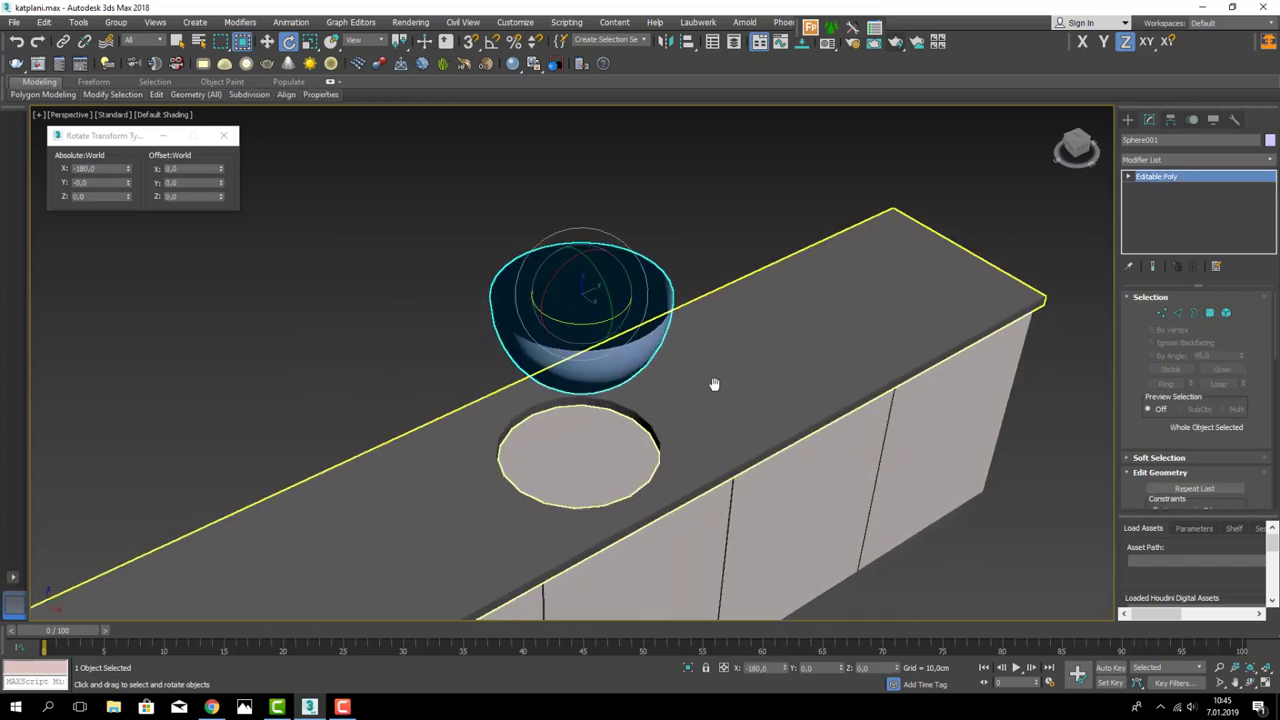
key("w")
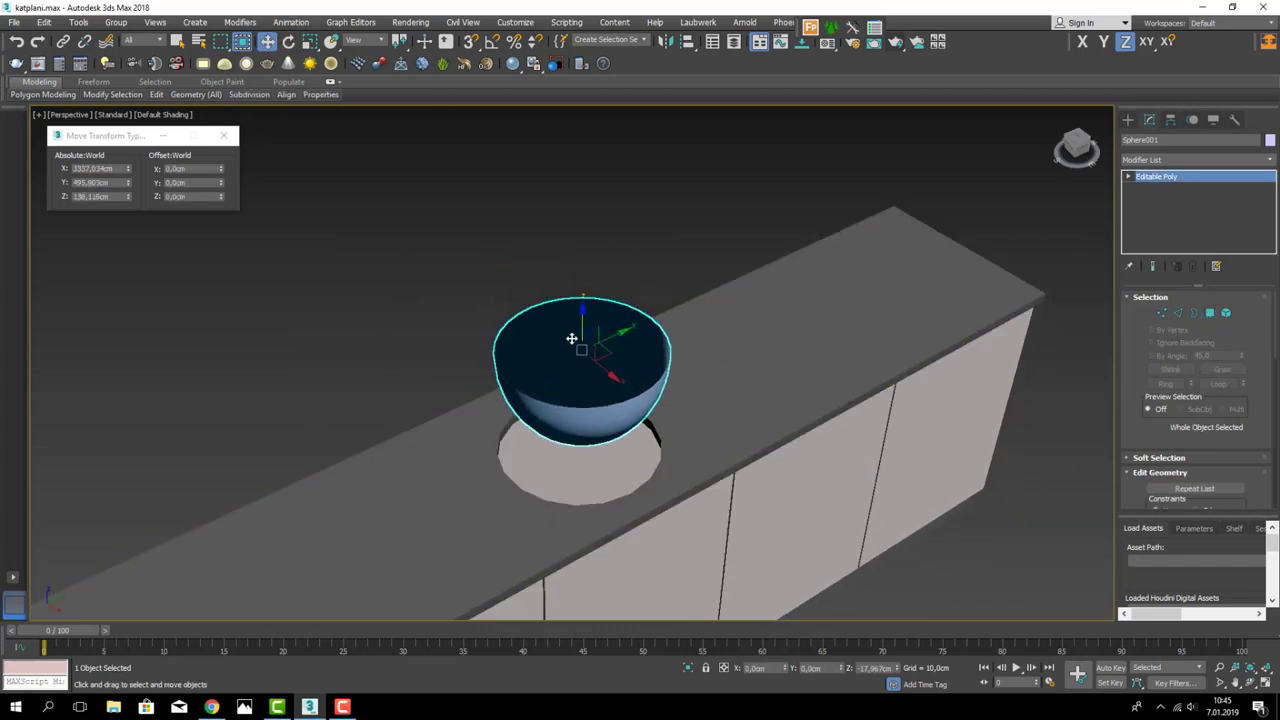
mouse_move(590, 363)
middle_mouse_down("alt")
mouse_move(574, 443)
mouse_move(590, 369)
mouse_move(560, 350)
middle_mouse_up("alt")
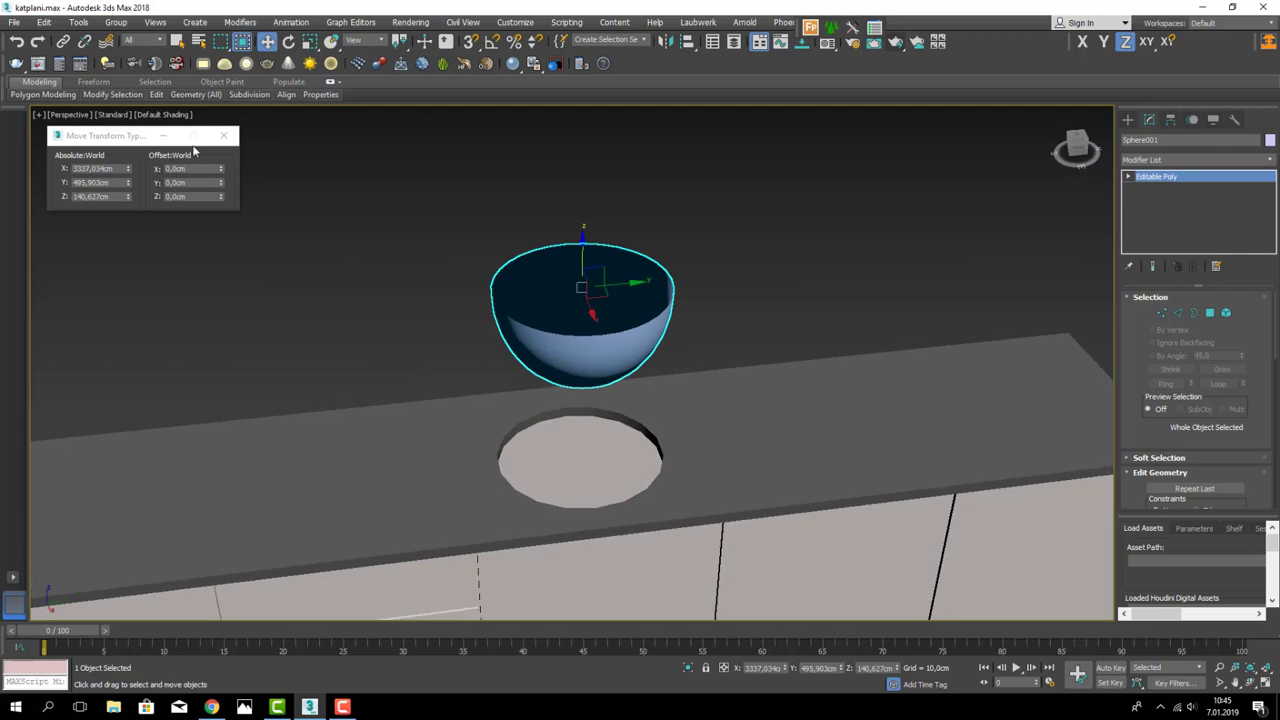
left_click(228, 137)
middle_click_drag(300, 220, 669, 281, "alt")
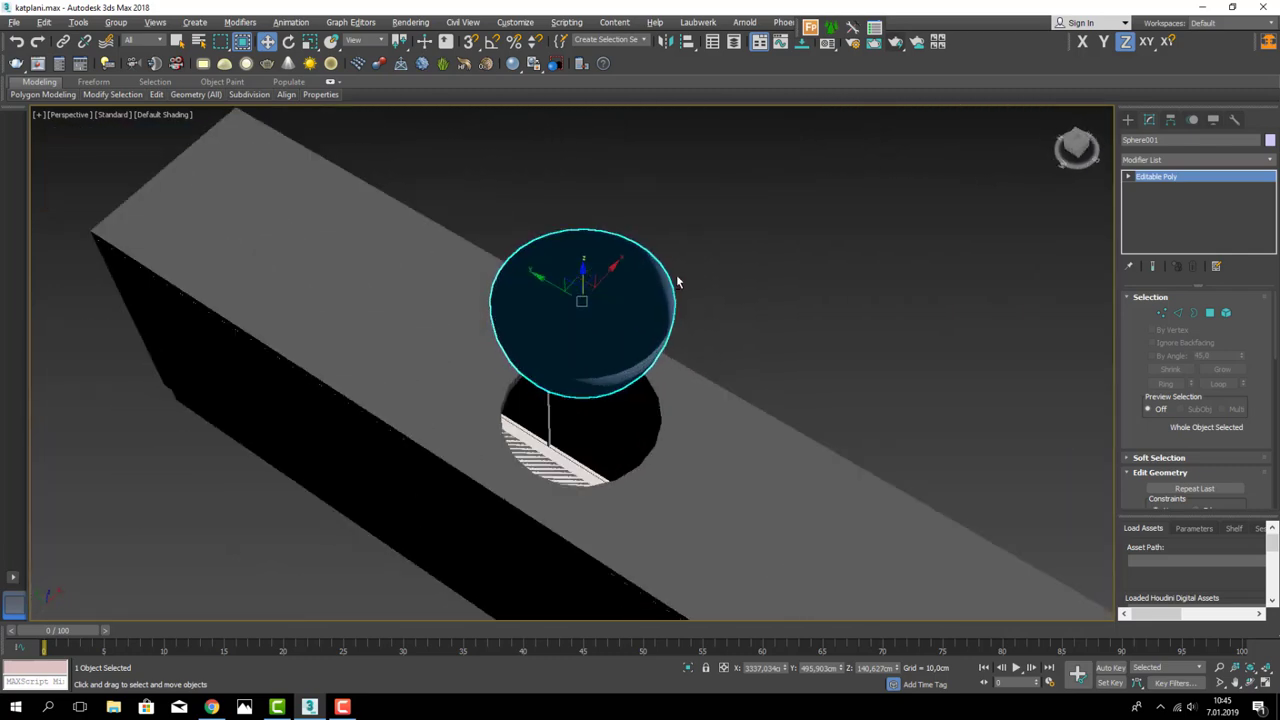
scroll(669, 281, "up", 5)
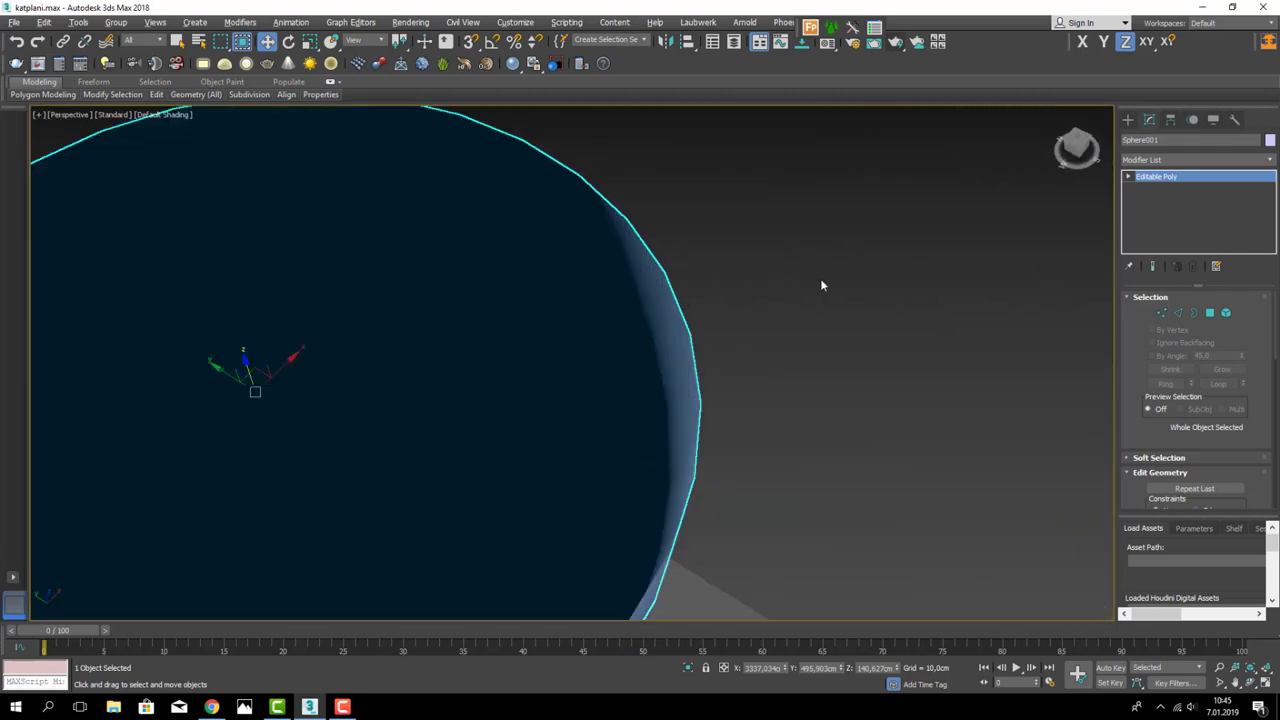
key("z")
- Add a Shell modifier to the bowl with a 0,5 cm outer amount
left_click(1161, 160)
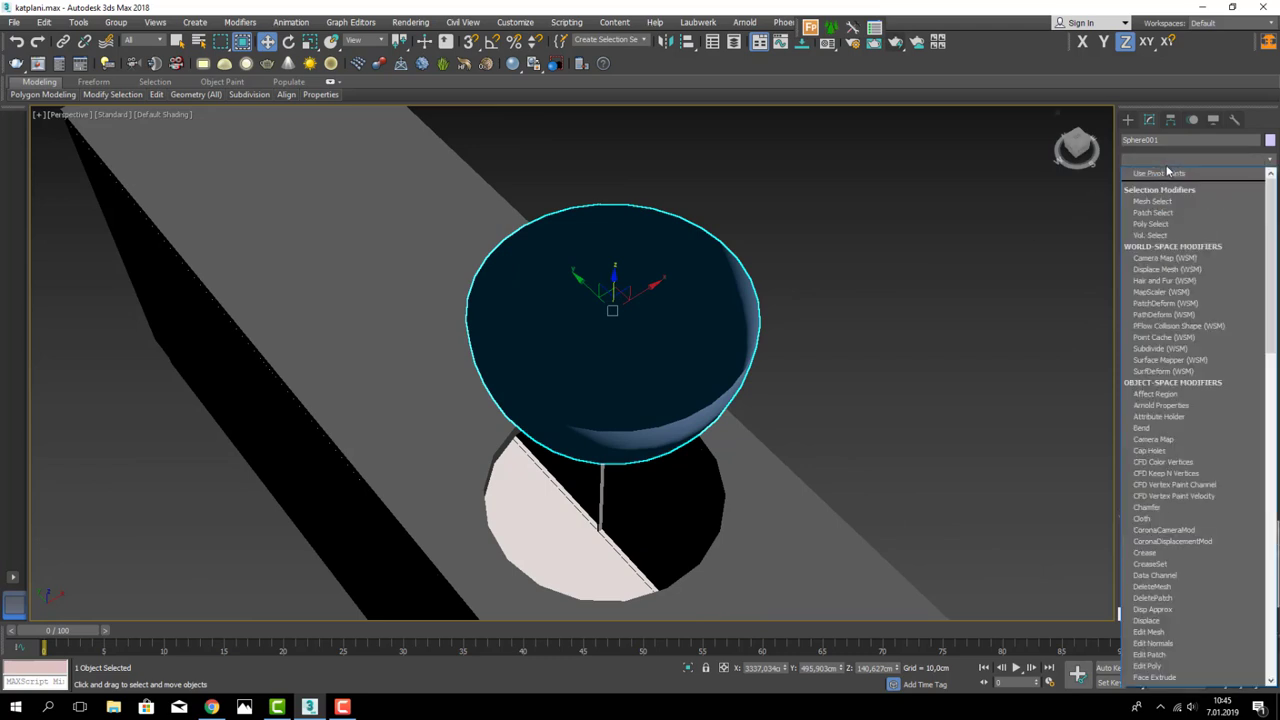
scroll(1179, 230, "down", 10)
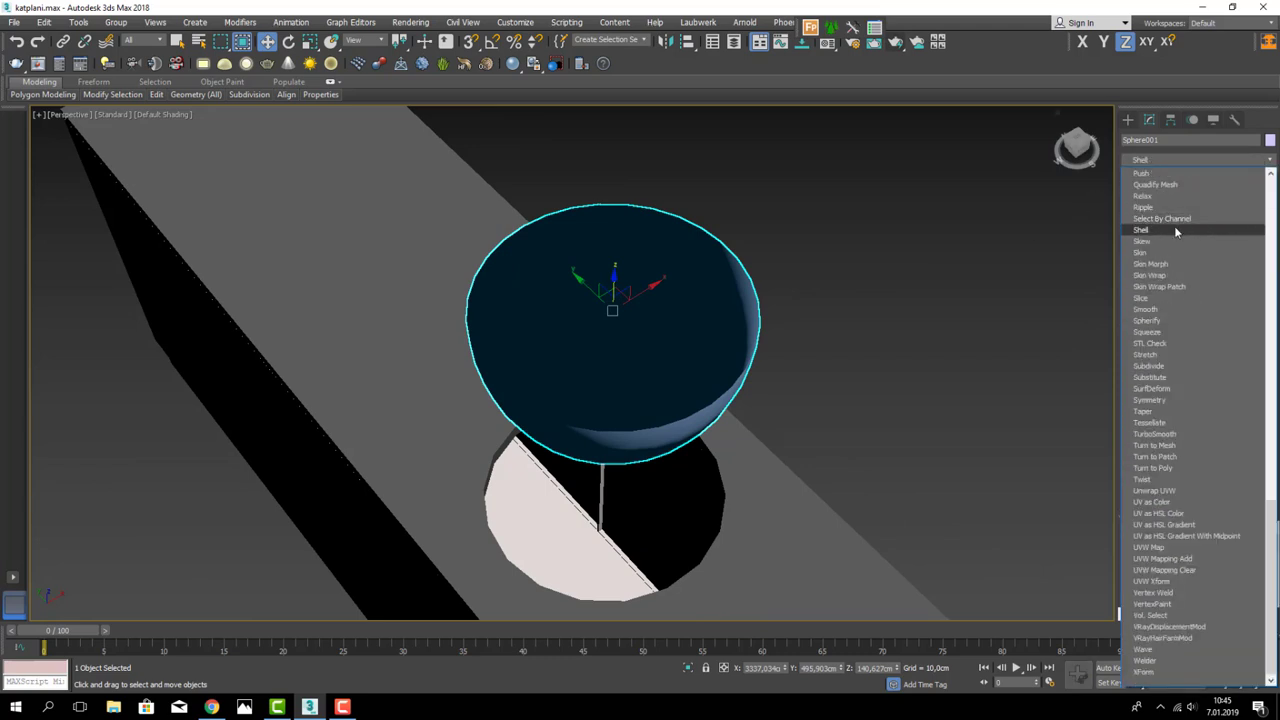
left_click(1176, 232)
middle_click_drag(748, 300, 766, 318, "alt")
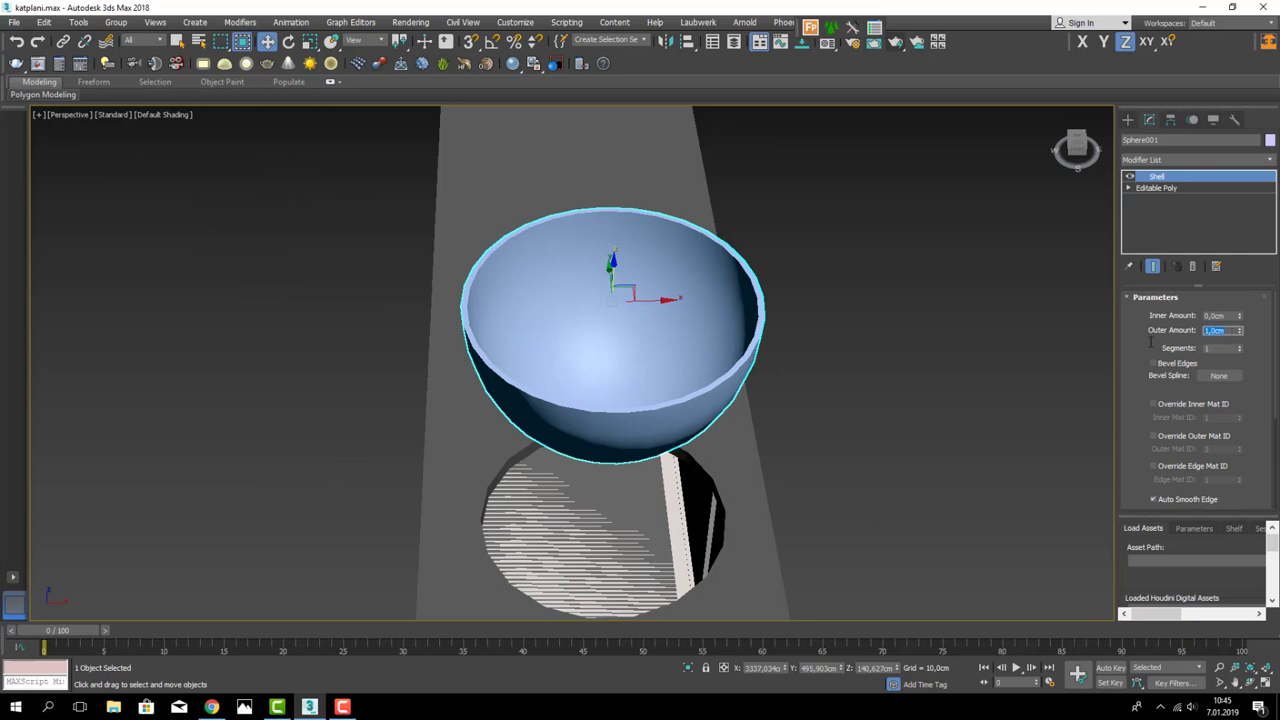
type("0,2")
key("Return")
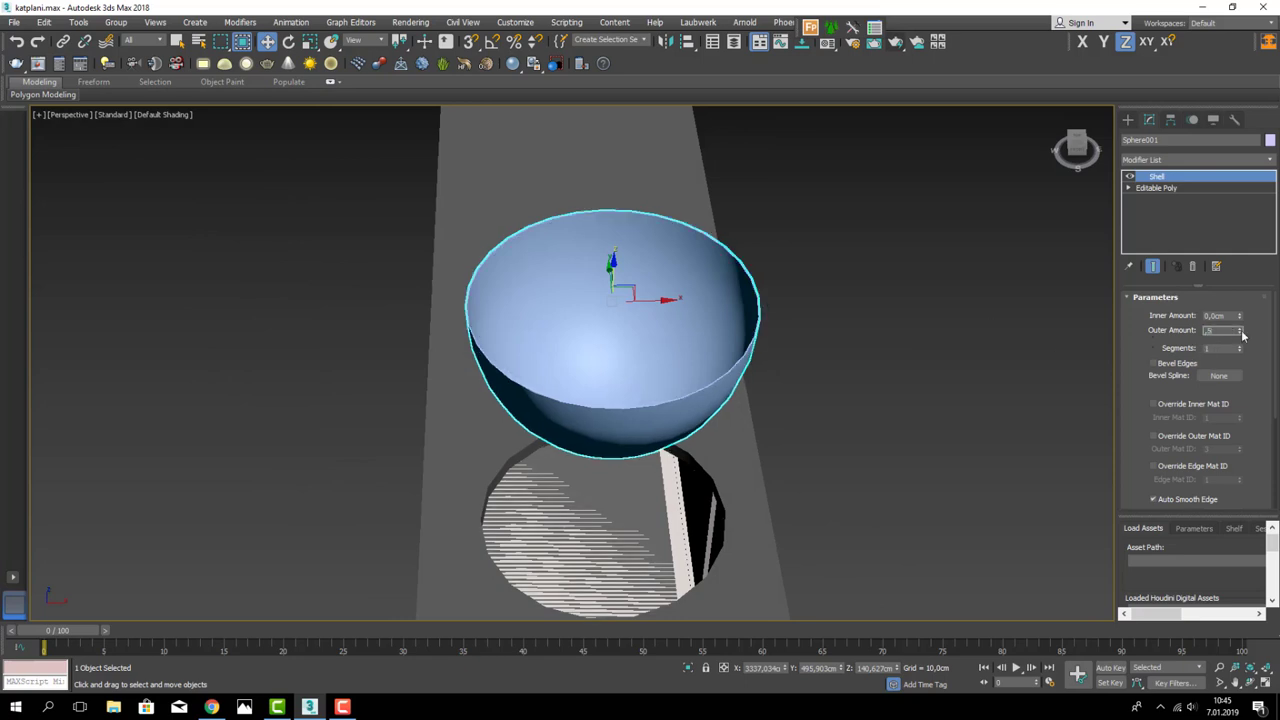
middle_click_drag(612, 330, 560, 245, "alt")
scroll(598, 210, "down", 3)
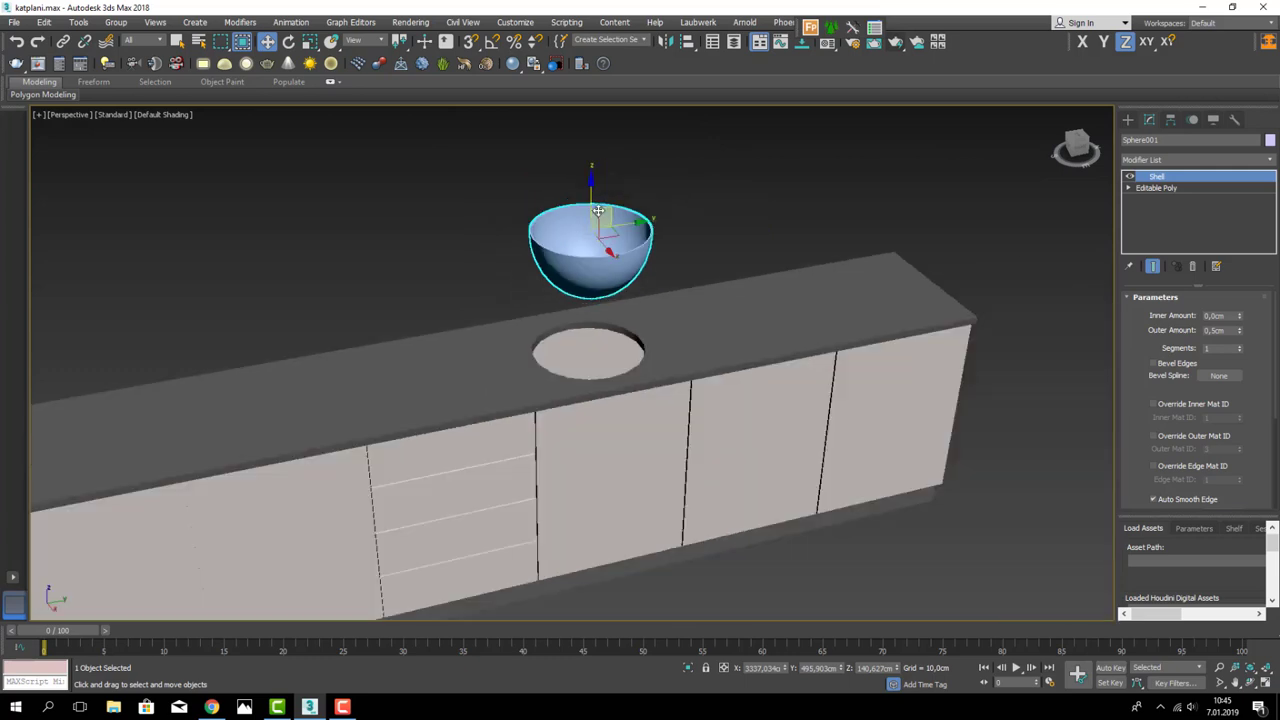
- Lower the bowl into the sink hole and scale it flat on Z into a shallow dish
key("m")
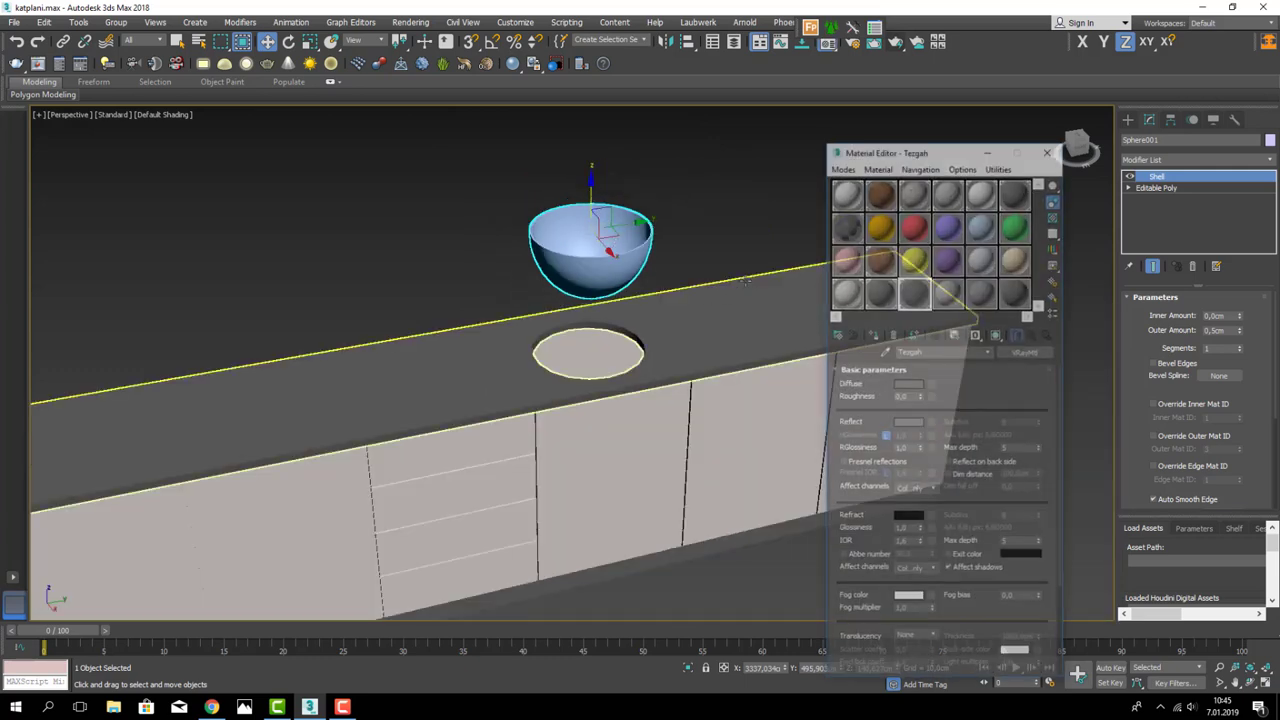
left_click_drag(590, 187, 591, 313)
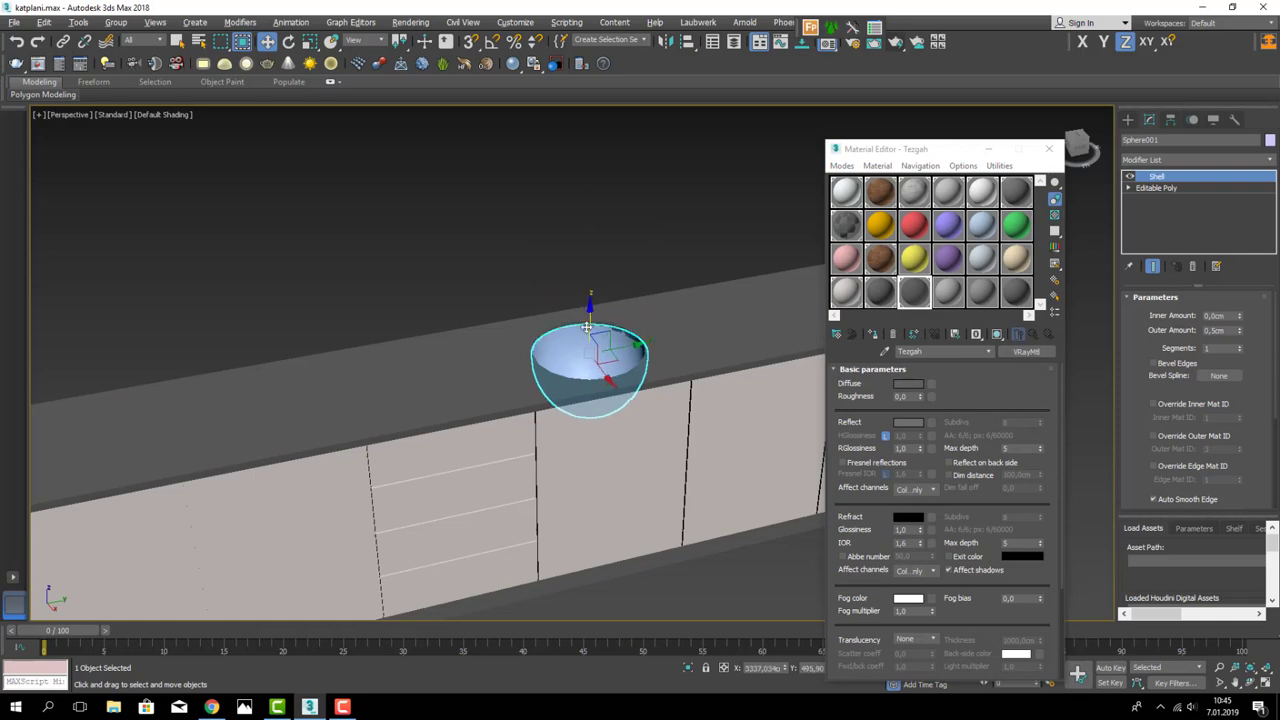
mouse_move(591, 313)
middle_mouse_down("alt")
mouse_move(577, 370)
mouse_move(589, 308)
middle_mouse_up("alt")
key("r")
left_click_drag(589, 308, 590, 340)
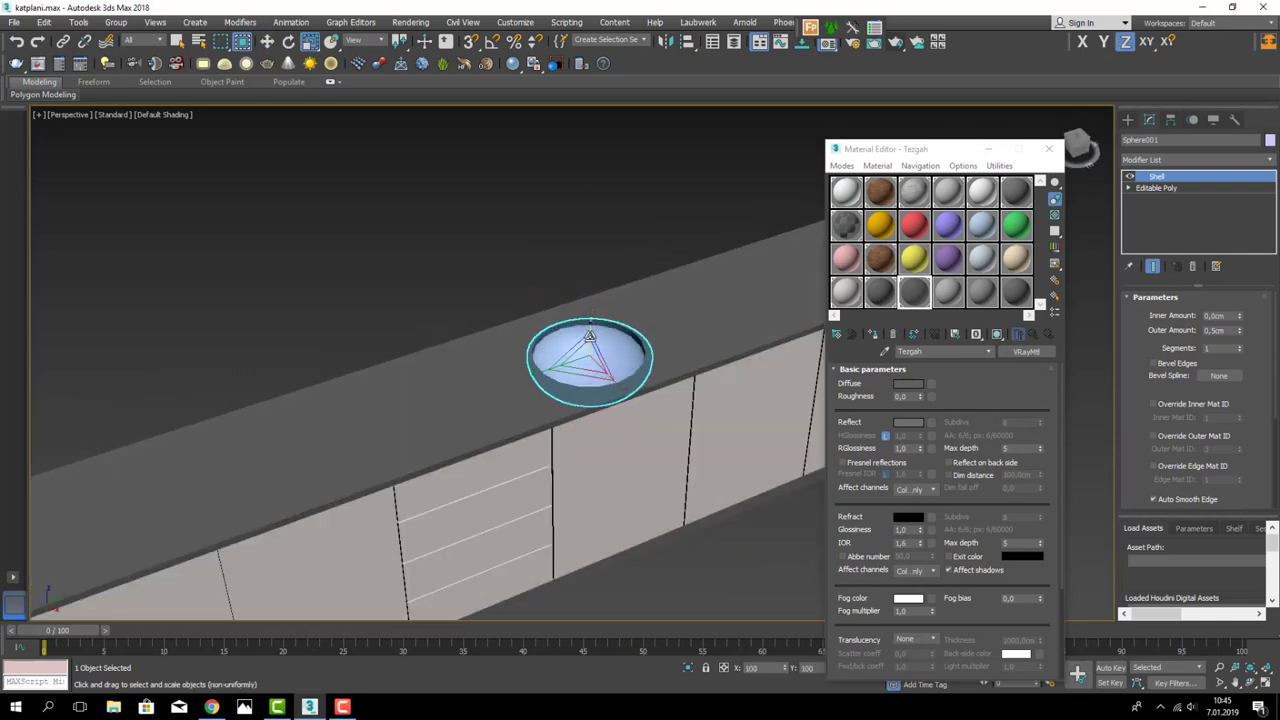
middle_click_drag(590, 340, 752, 368, "alt")
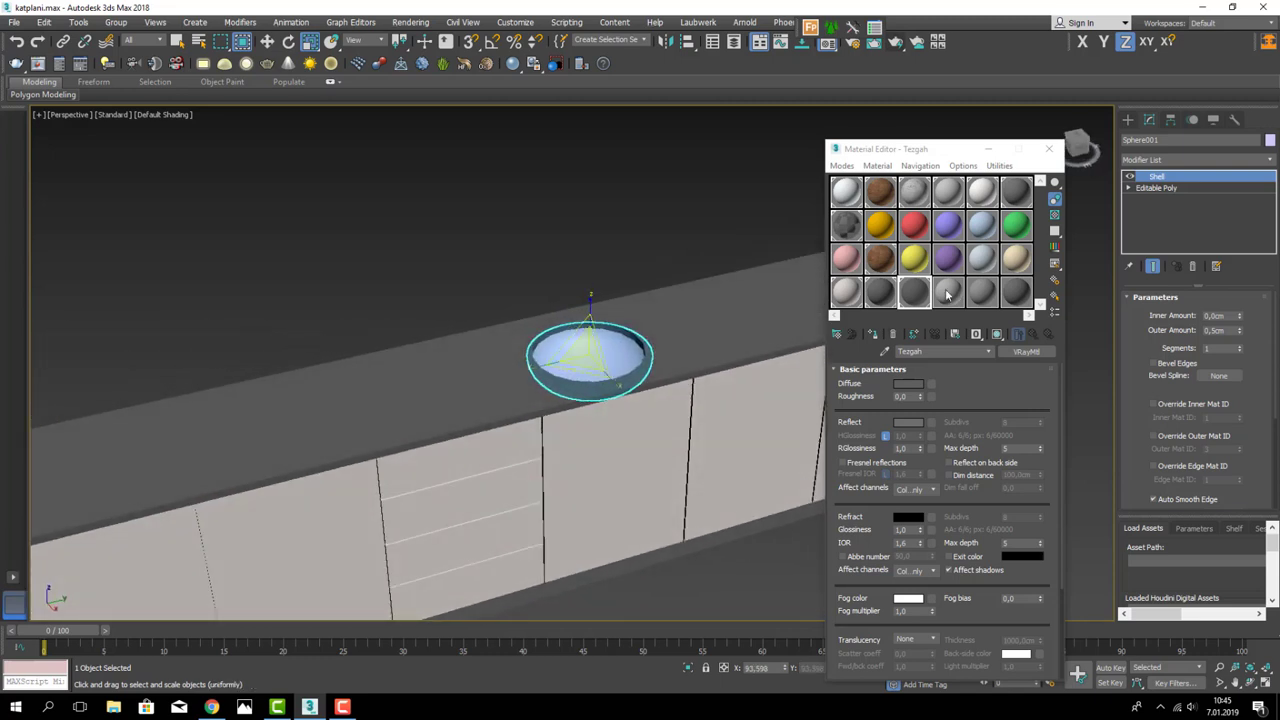
- Apply the grey material to the sink bowl and close the Material Editor
left_click_drag(947, 292, 590, 350)
left_click(563, 268)
key("z")
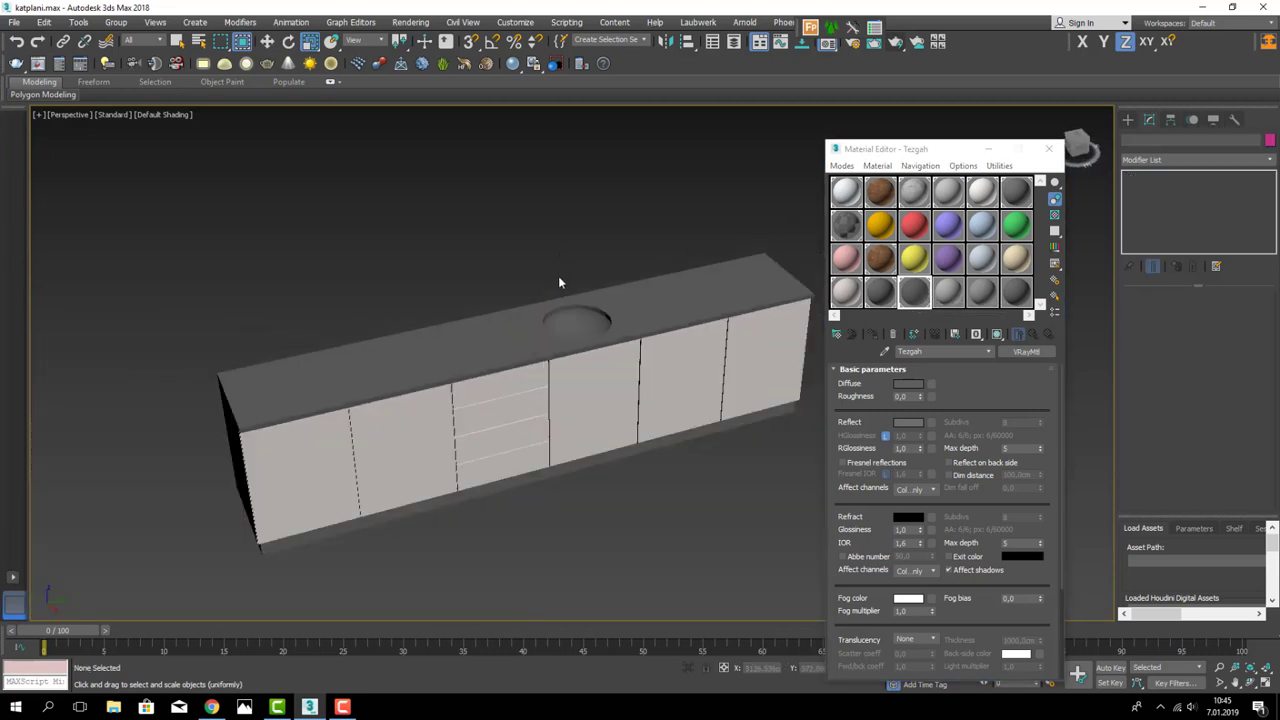
middle_click_drag(558, 283, 504, 243, "alt")
scroll(417, 266, "down", 3)
middle_click_drag(417, 266, 551, 290)
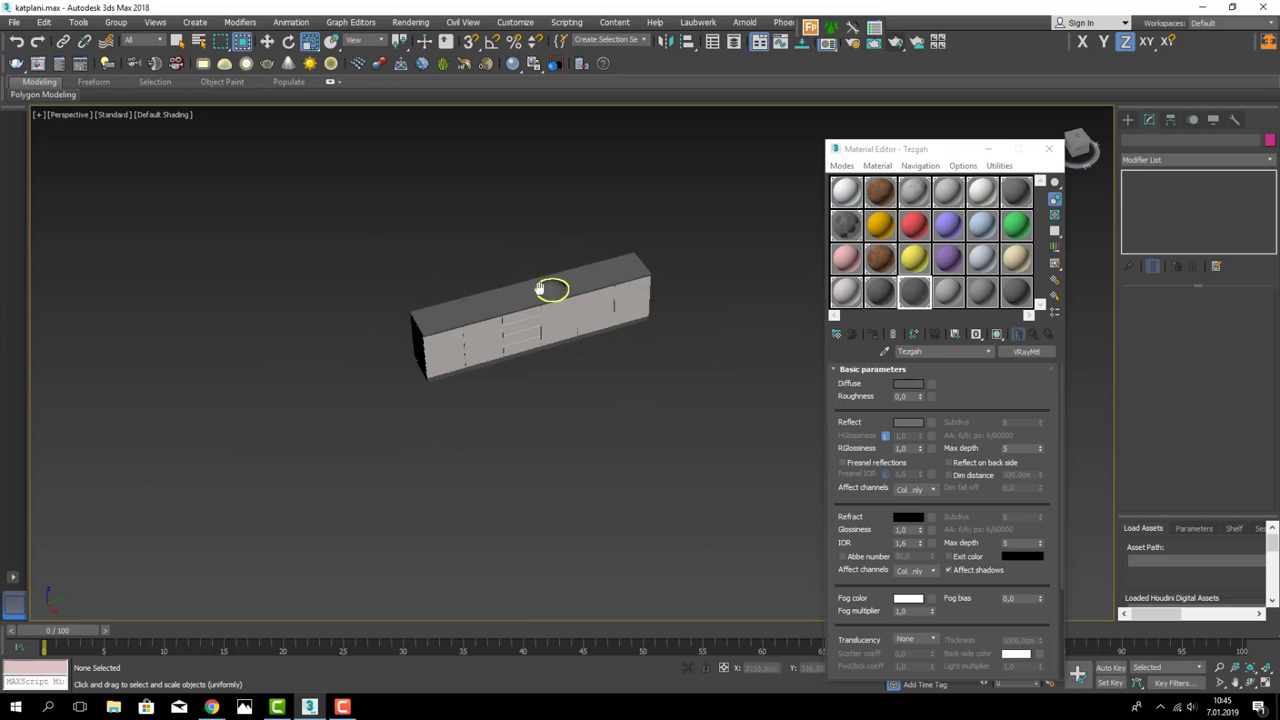
left_click(1049, 150)
- Draw a Box with 3D snapping along the counter top for the wall cabinet
left_click(1128, 119)
left_click(1169, 201)
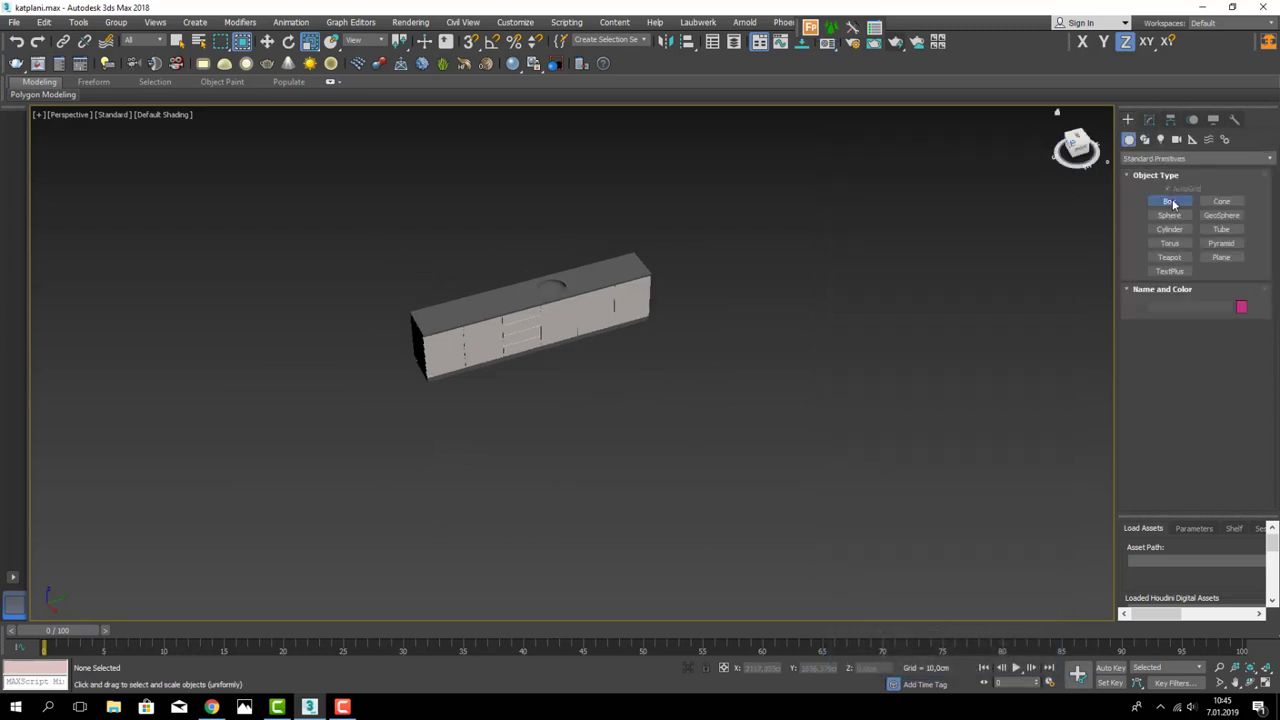
left_click(470, 47)
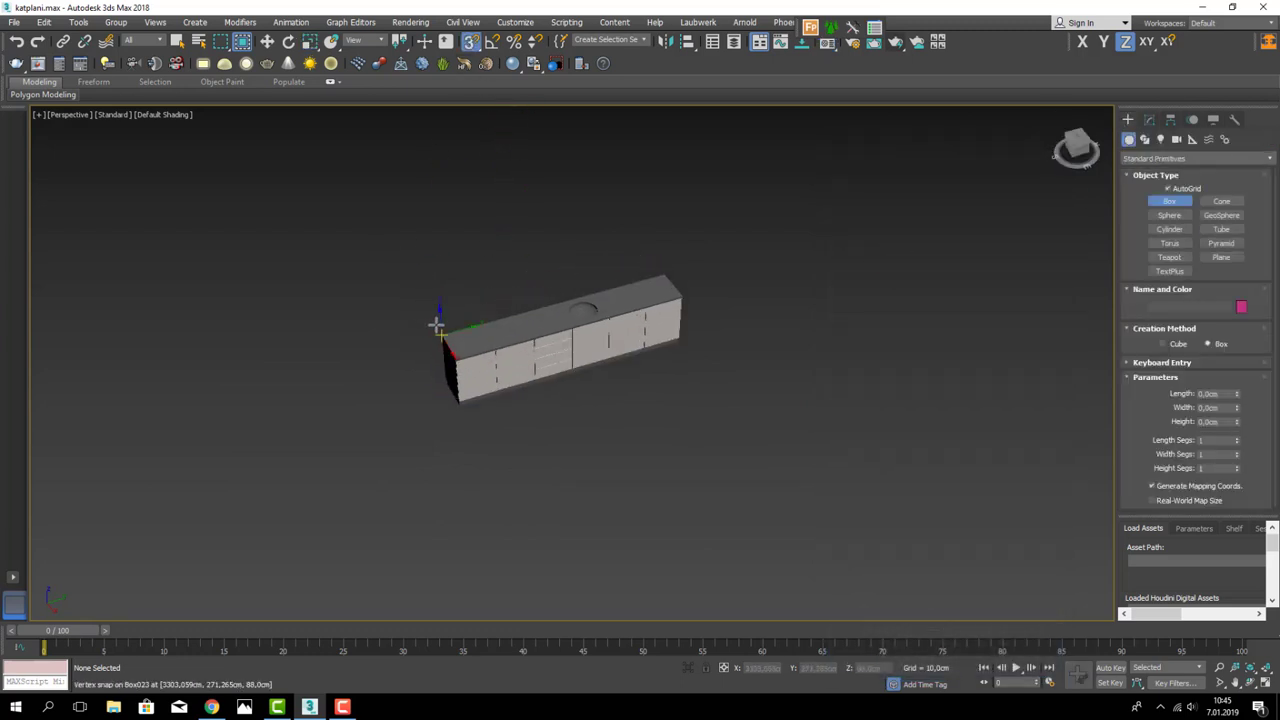
left_click_drag(438, 325, 682, 289)
left_click(677, 240)
key("r")
key("z")
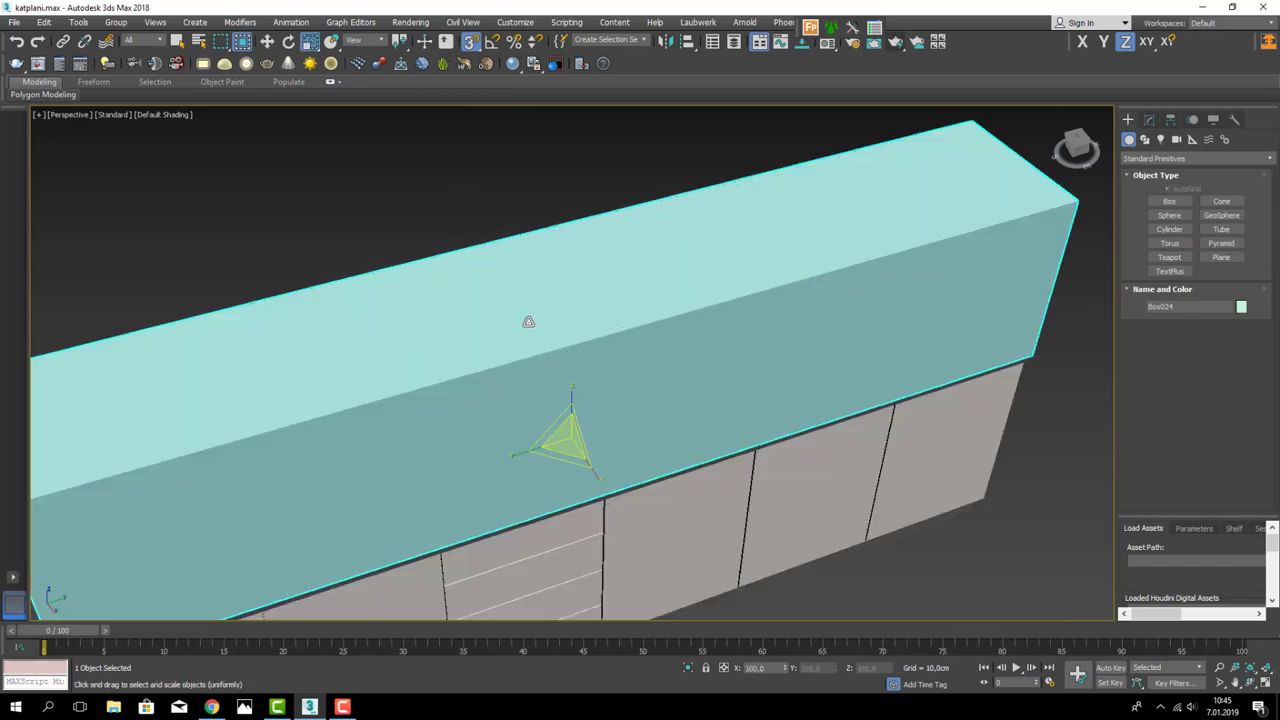
- Set the box to 384,7 × 40 × 75 cm
left_click(1149, 119)
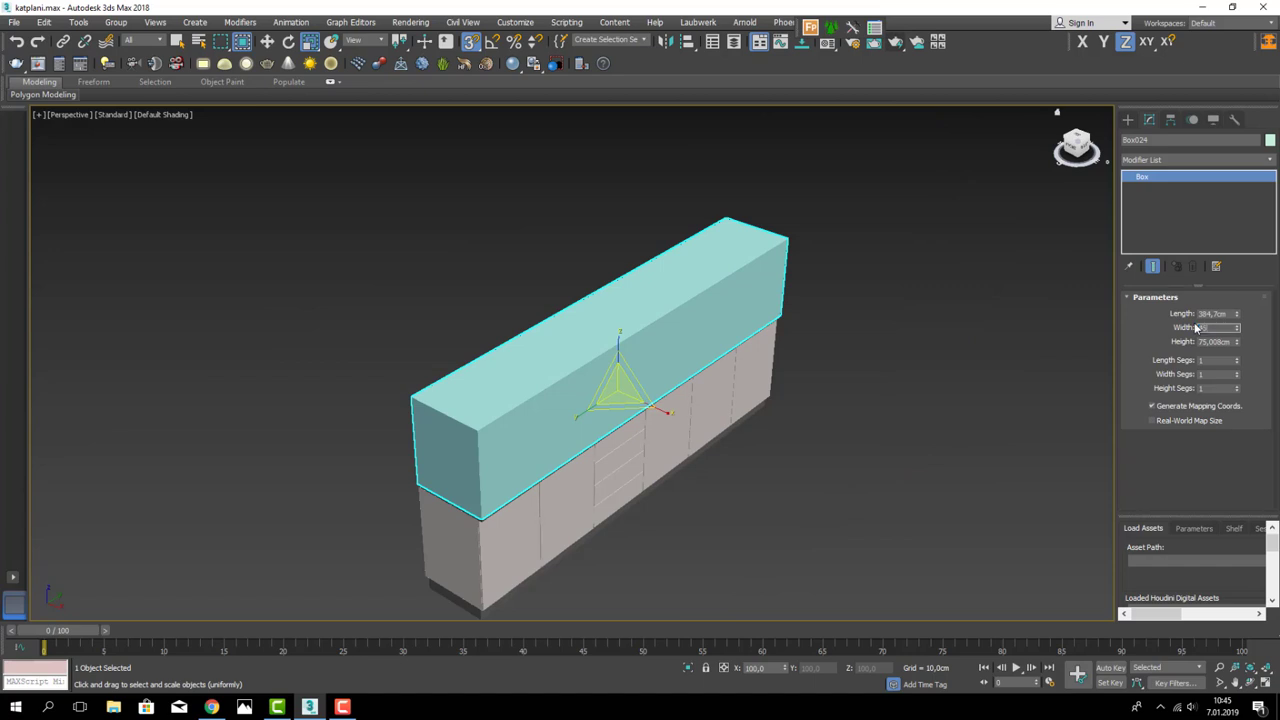
key("Return")
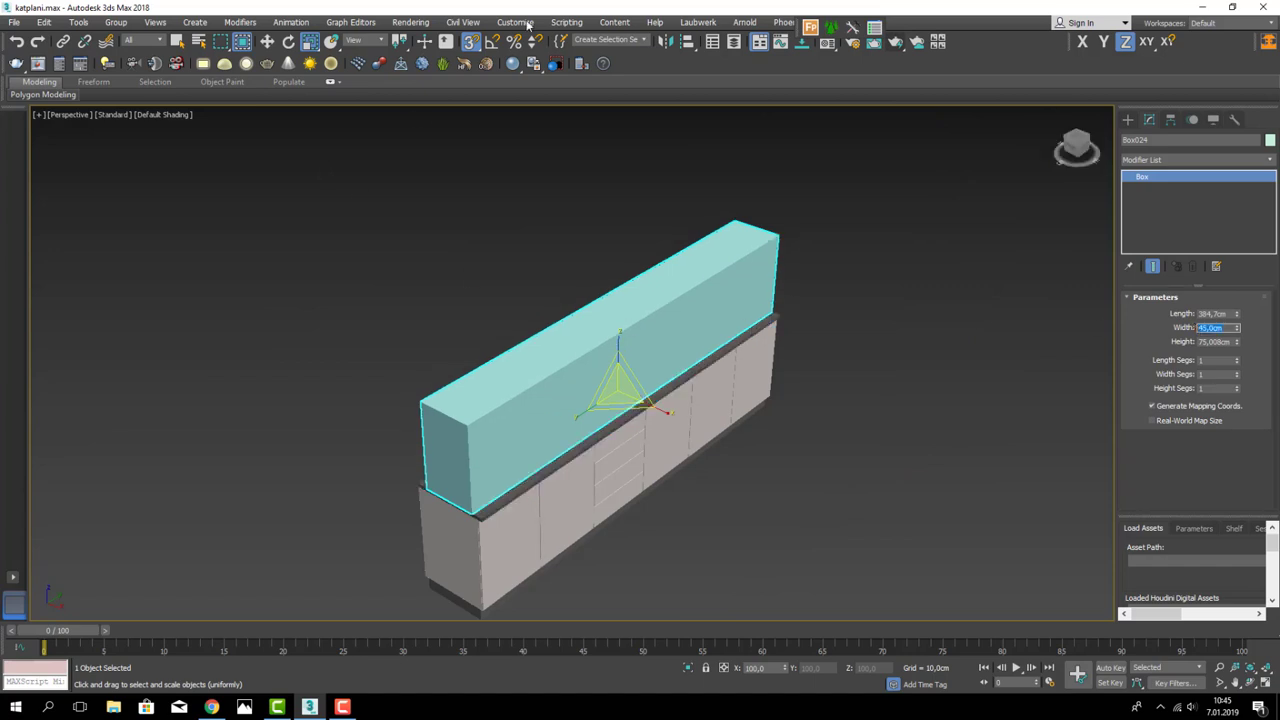
middle_click_drag(467, 313, 544, 268)
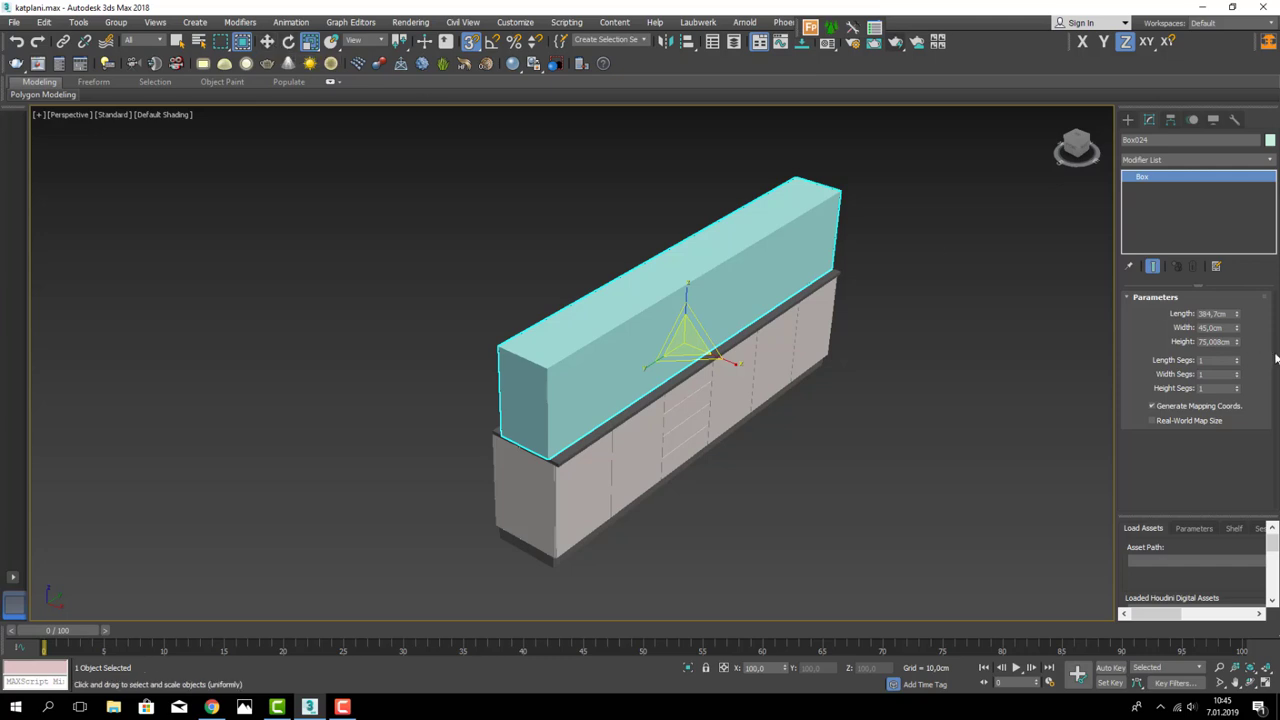
type("40")
key("Return")
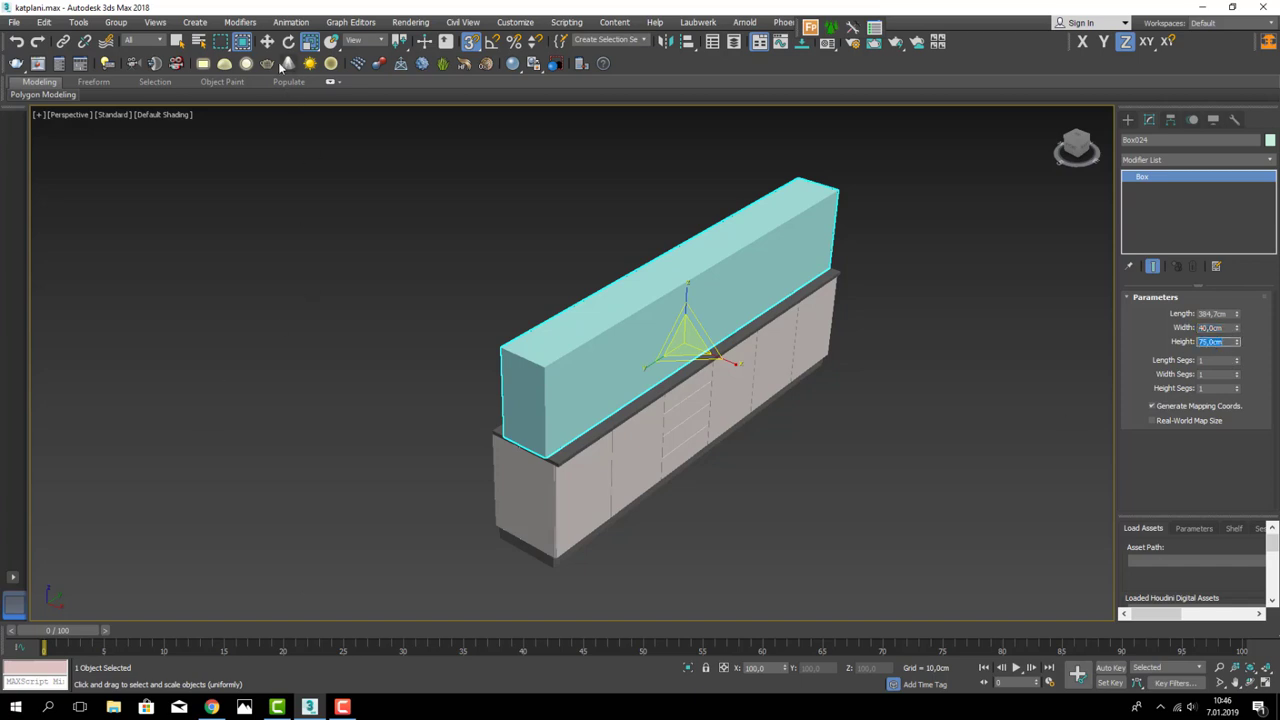
- Snap the box onto the counter corner and raise it 50 cm via Move Type-In
key("w")
scroll(502, 383, "up", 2)
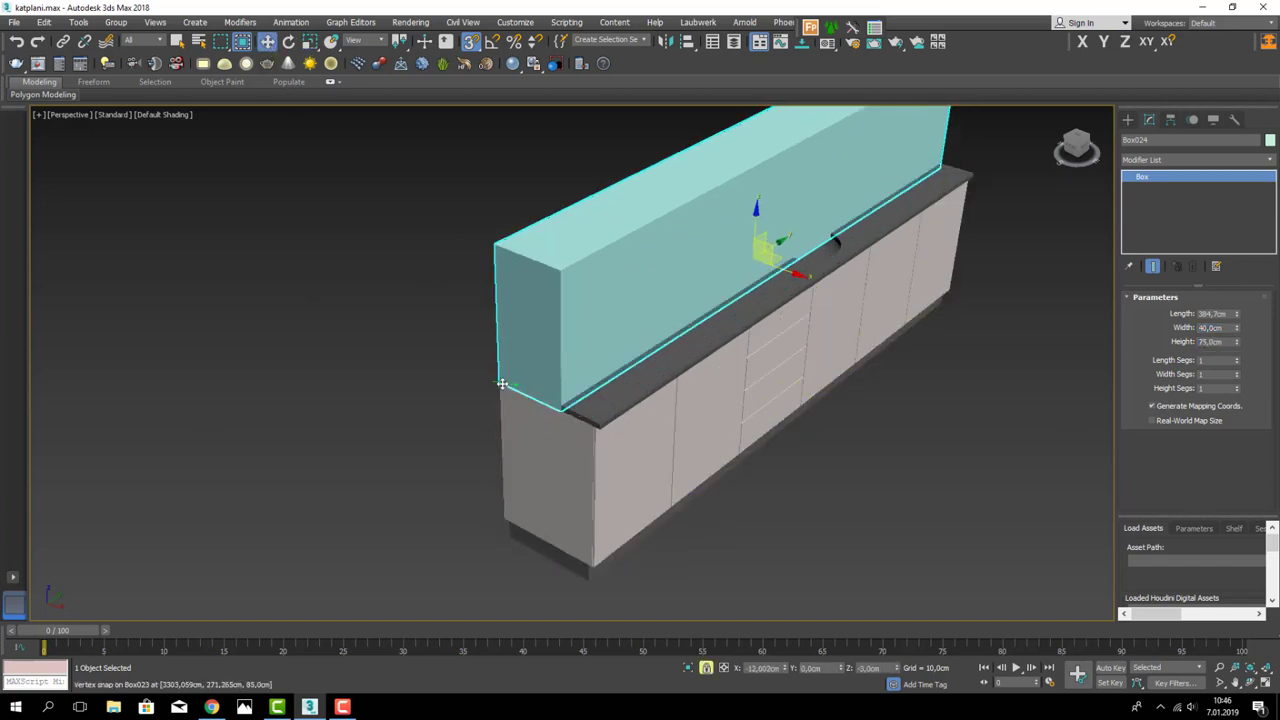
left_click_drag(502, 383, 503, 377)
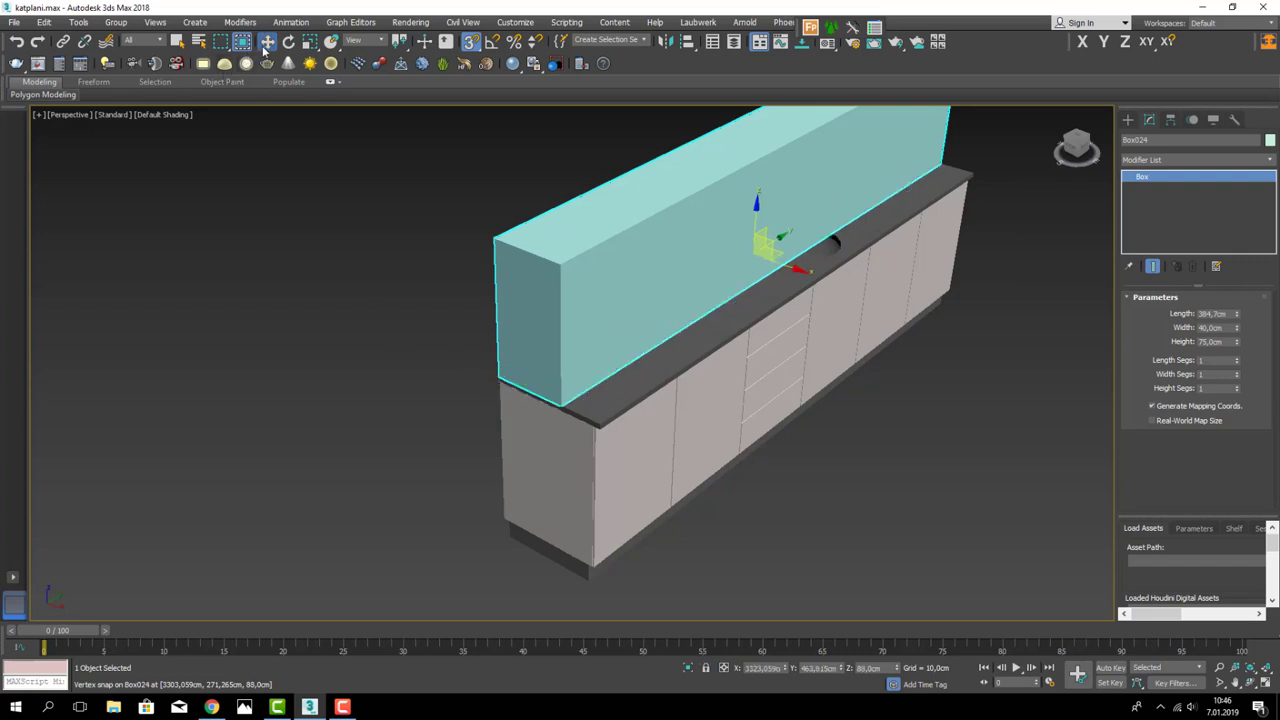
right_click(265, 48)
scroll(360, 280, "down", 2)
left_click(180, 196)
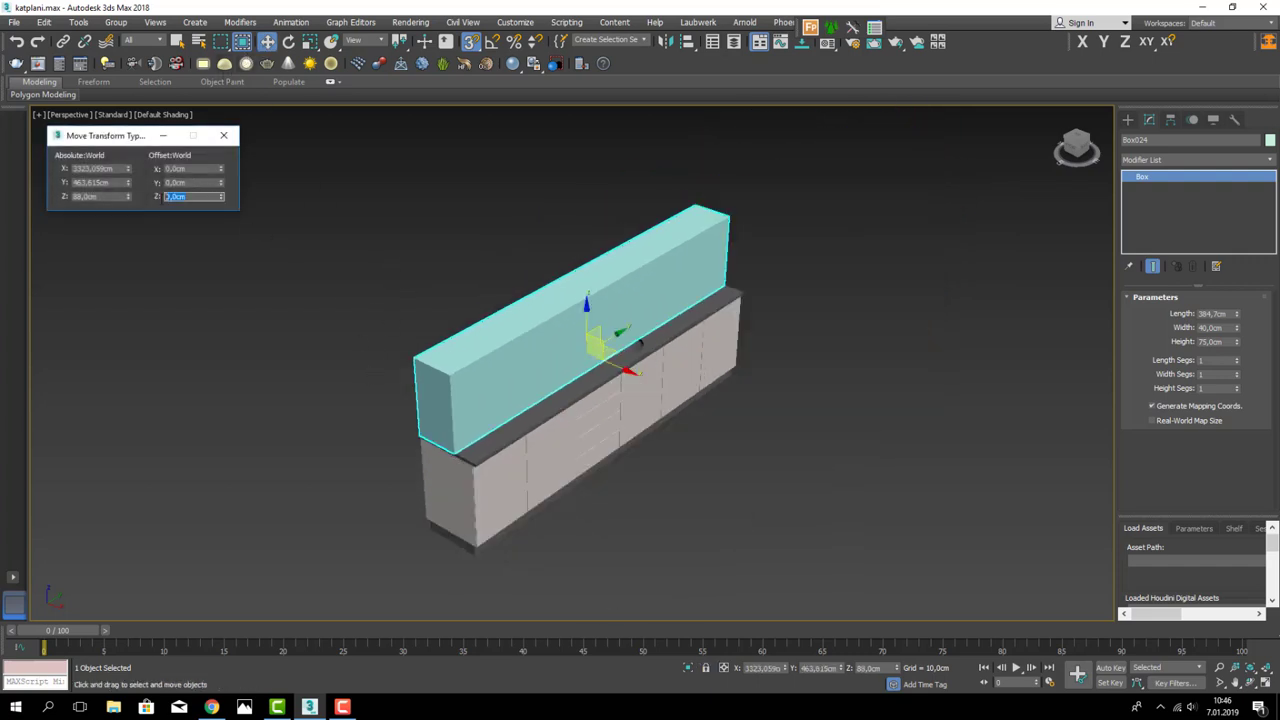
type("50")
key("Return")
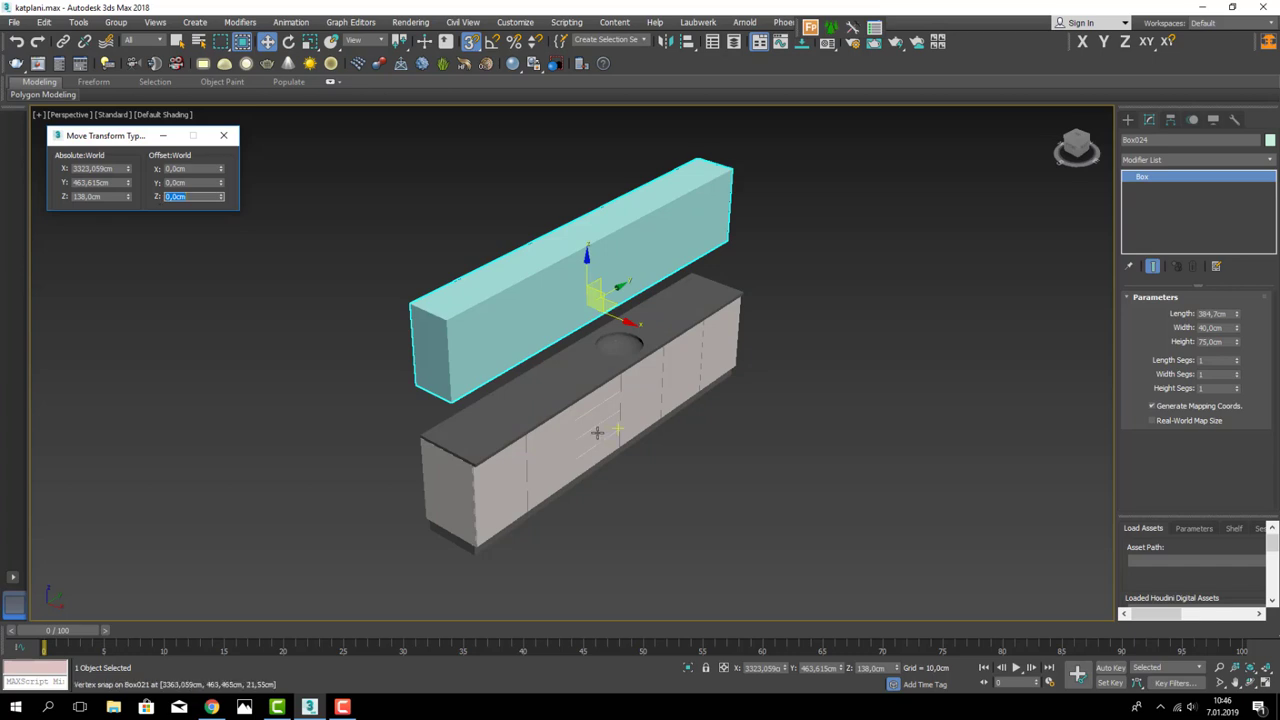
mouse_move(107, 238)
middle_mouse_down("alt")
mouse_move(544, 360)
mouse_move(658, 342)
middle_mouse_up("alt")
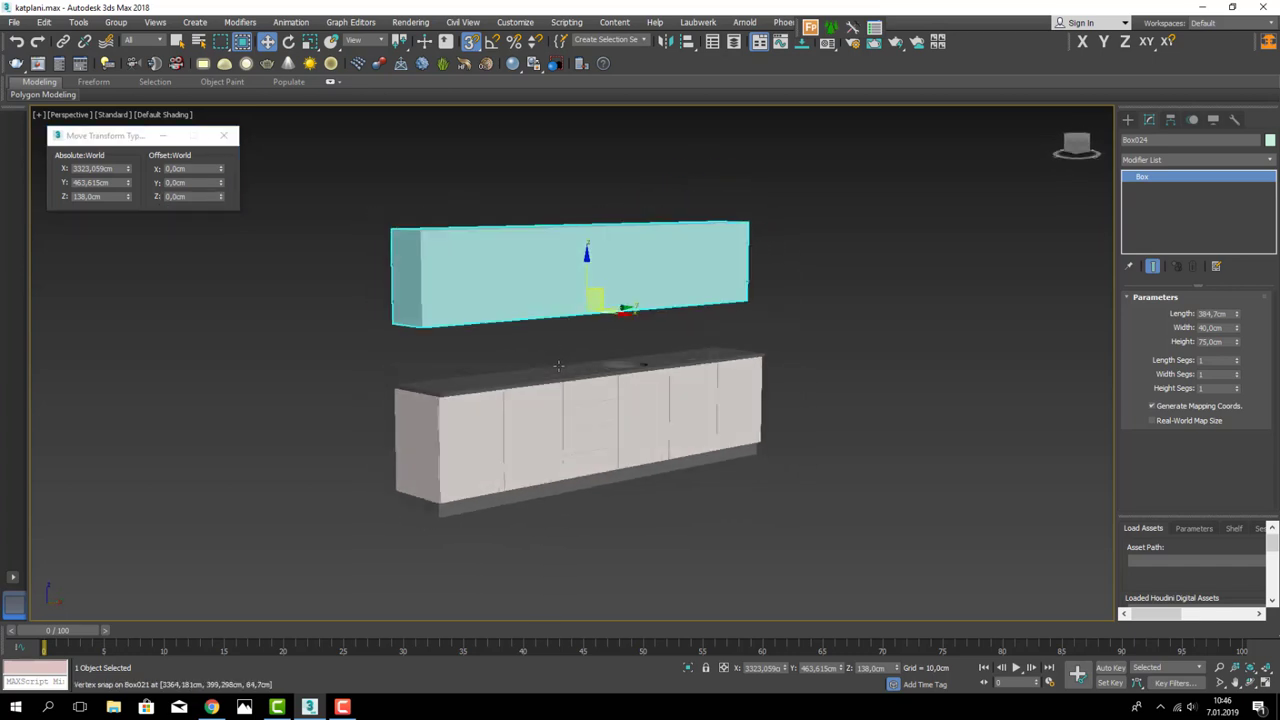
scroll(658, 342, "up", 2)
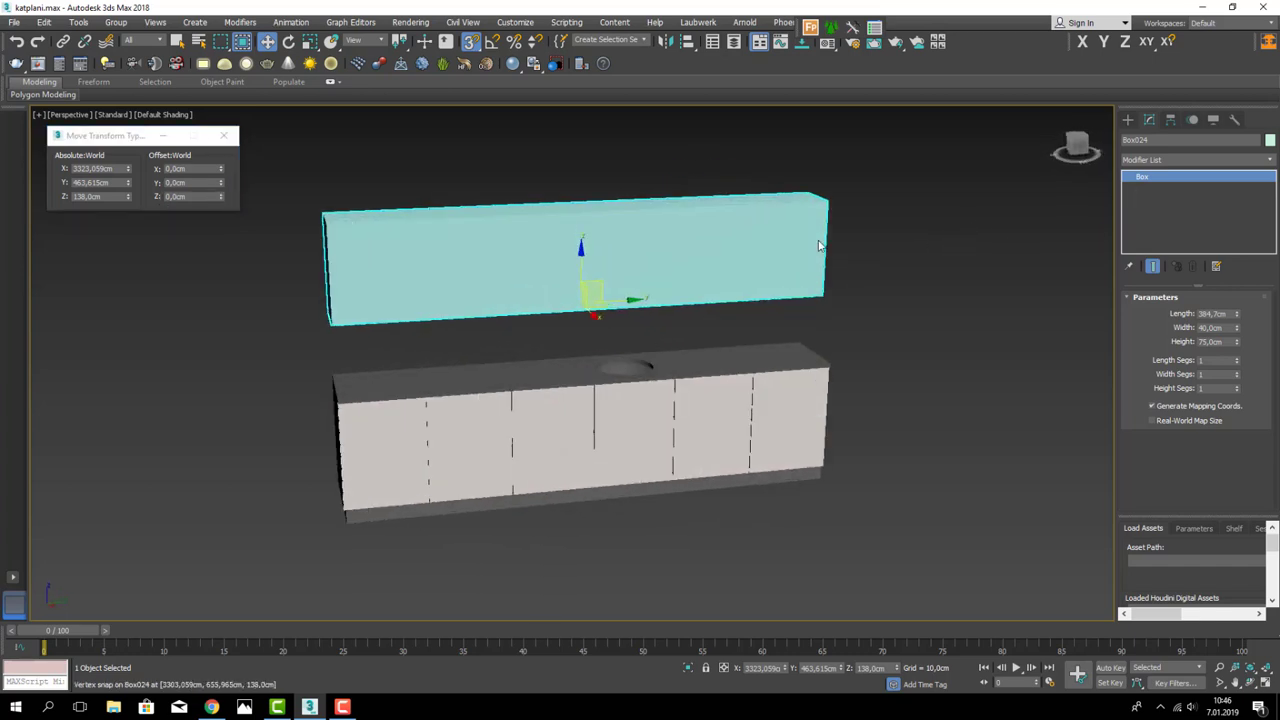
right_click(620, 272)
- Convert the box to Editable Poly and connect its long edge ring with 5 vertical edges
left_click(815, 425)
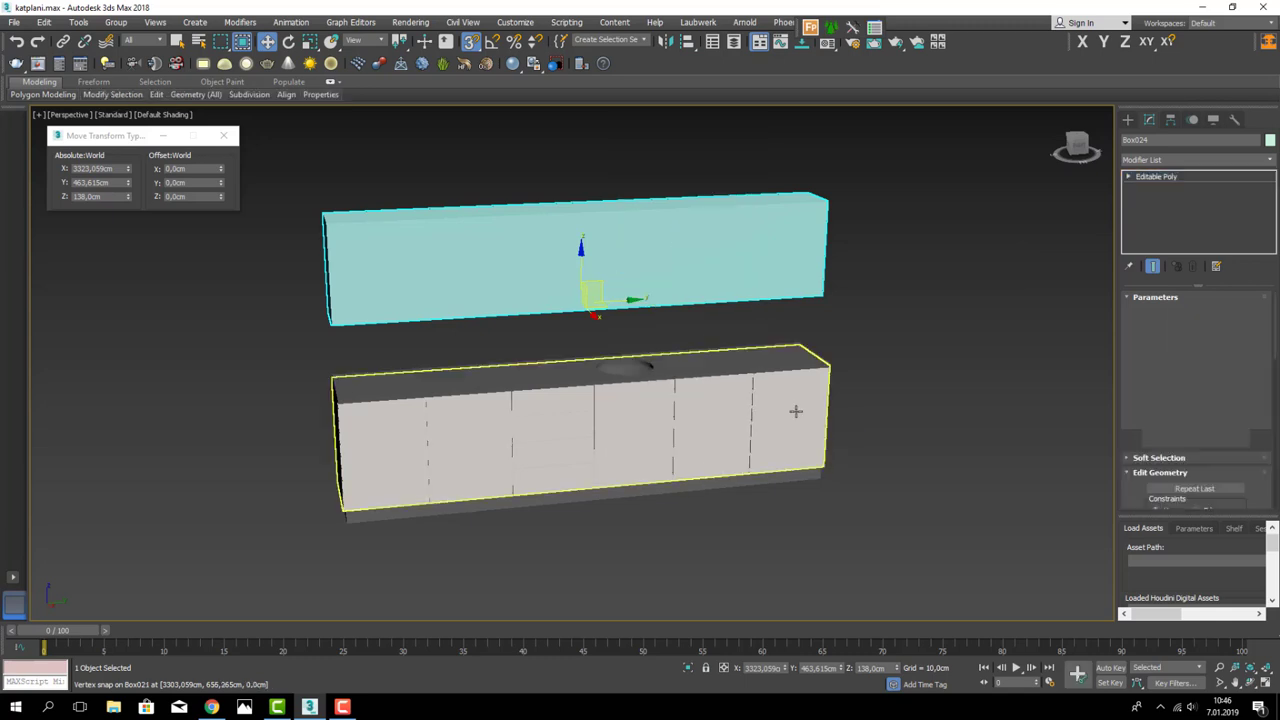
left_click(1179, 313)
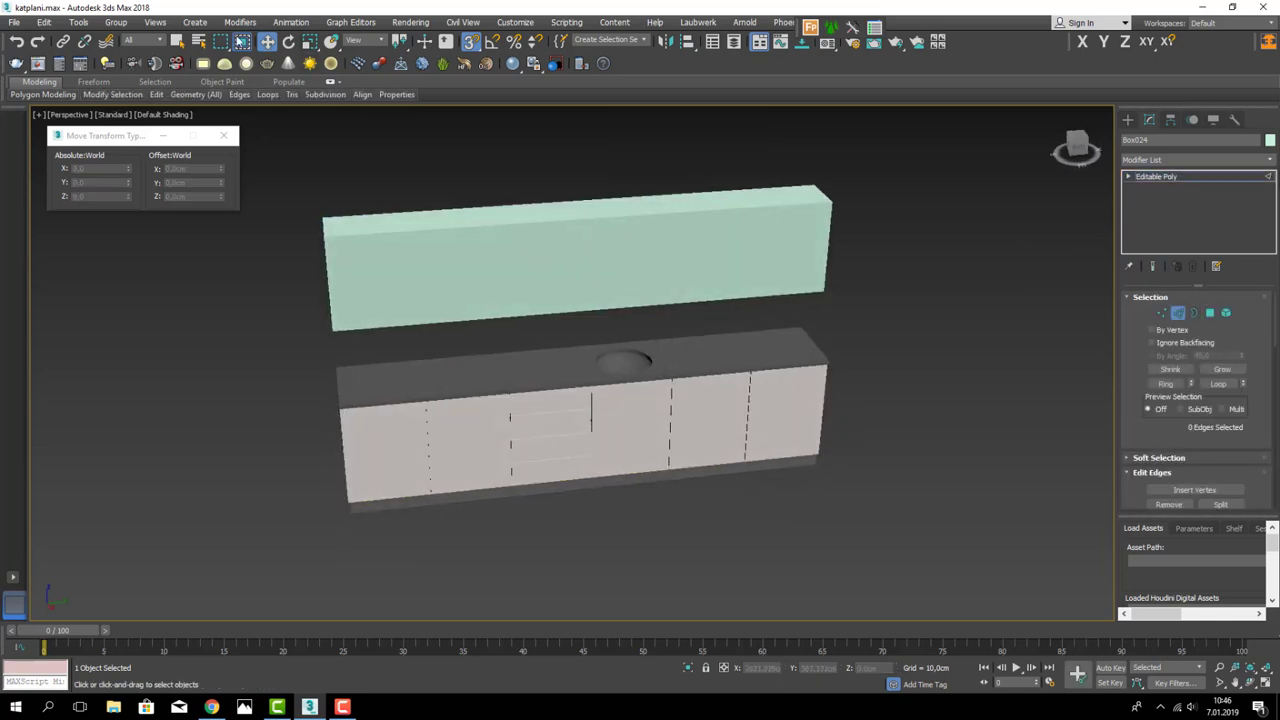
double_click(530, 288)
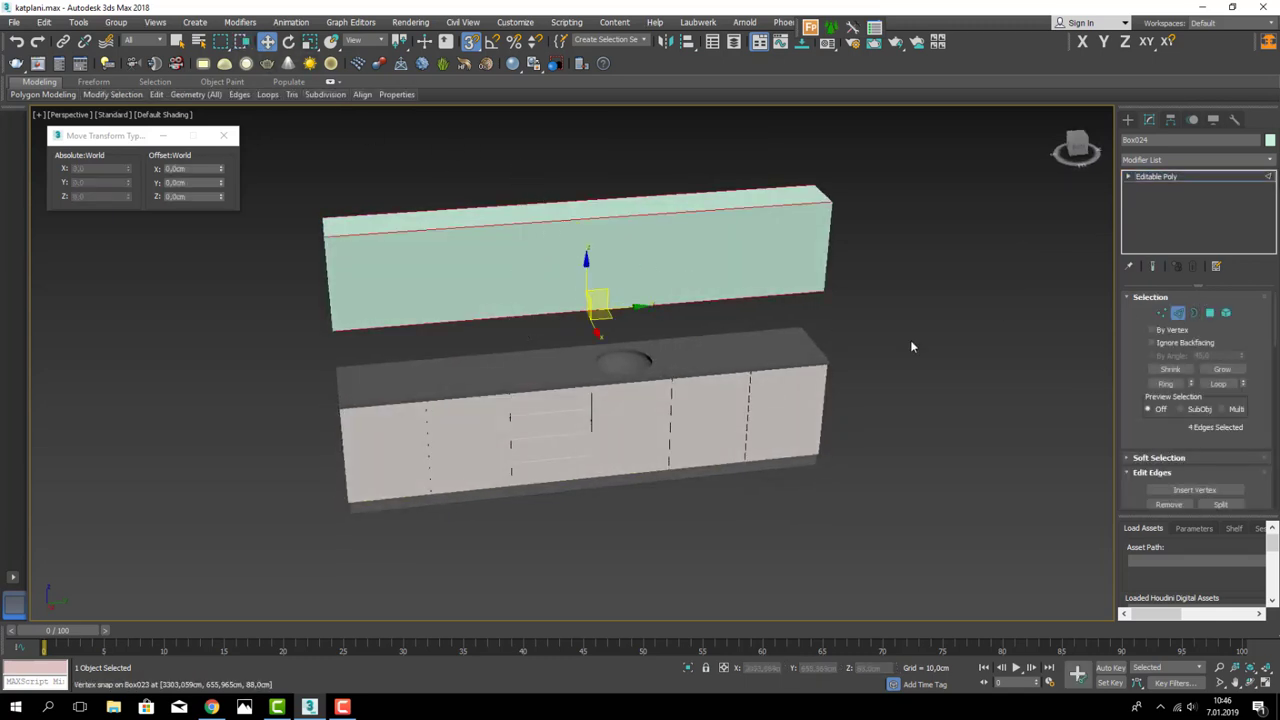
scroll(1138, 427, "down", 3)
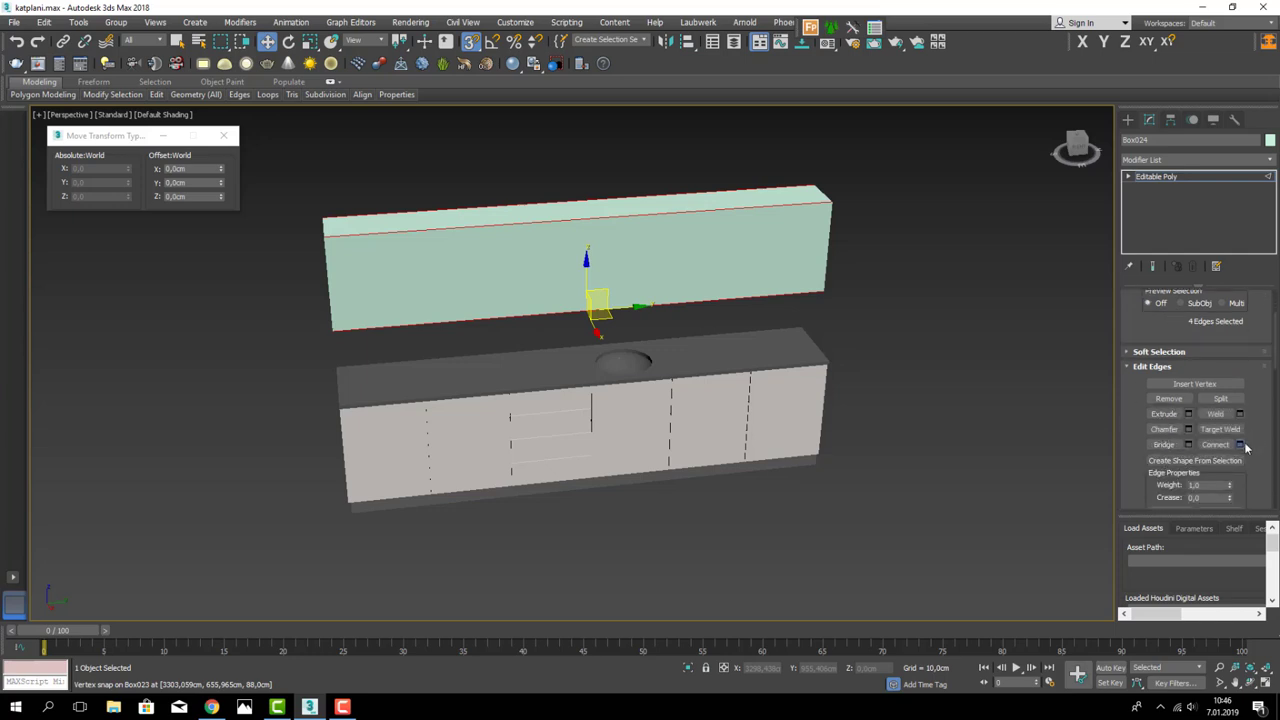
left_click(1243, 445)
left_click_drag(578, 370, 581, 350)
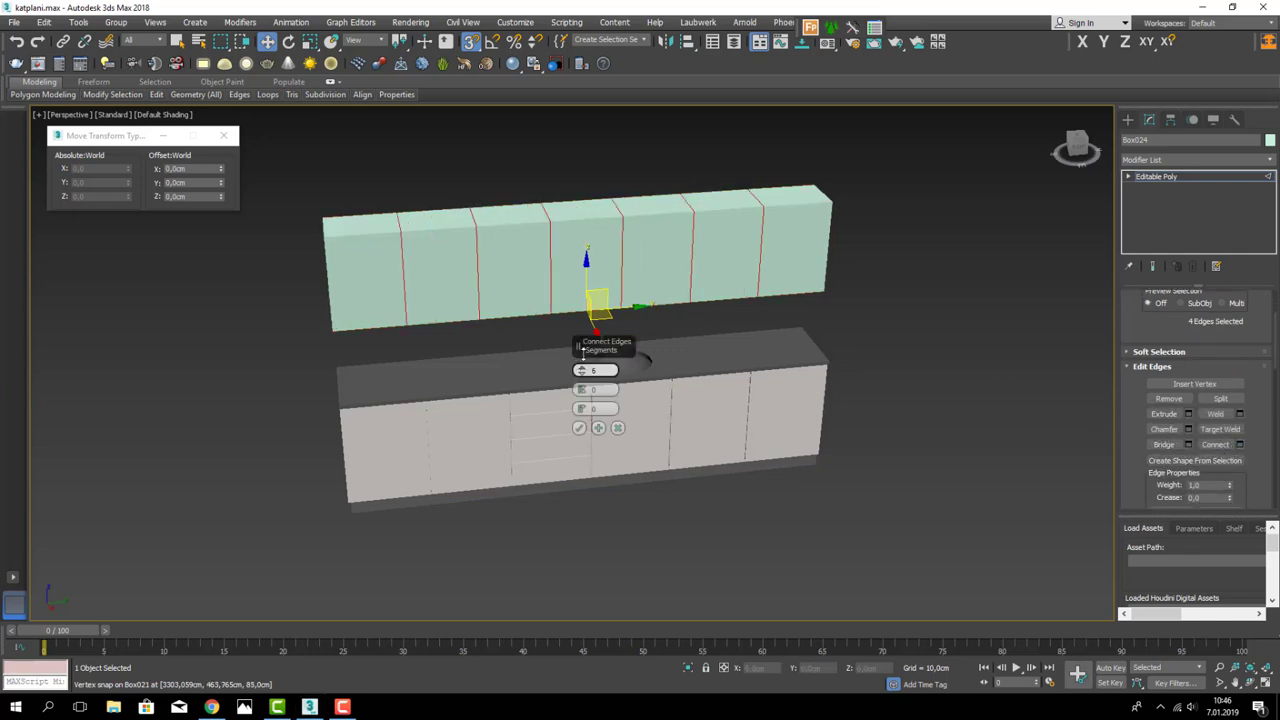
left_click(578, 428)
mouse_move(602, 406)
middle_mouse_down("alt")
mouse_move(623, 414)
mouse_move(660, 377)
middle_mouse_up("alt")
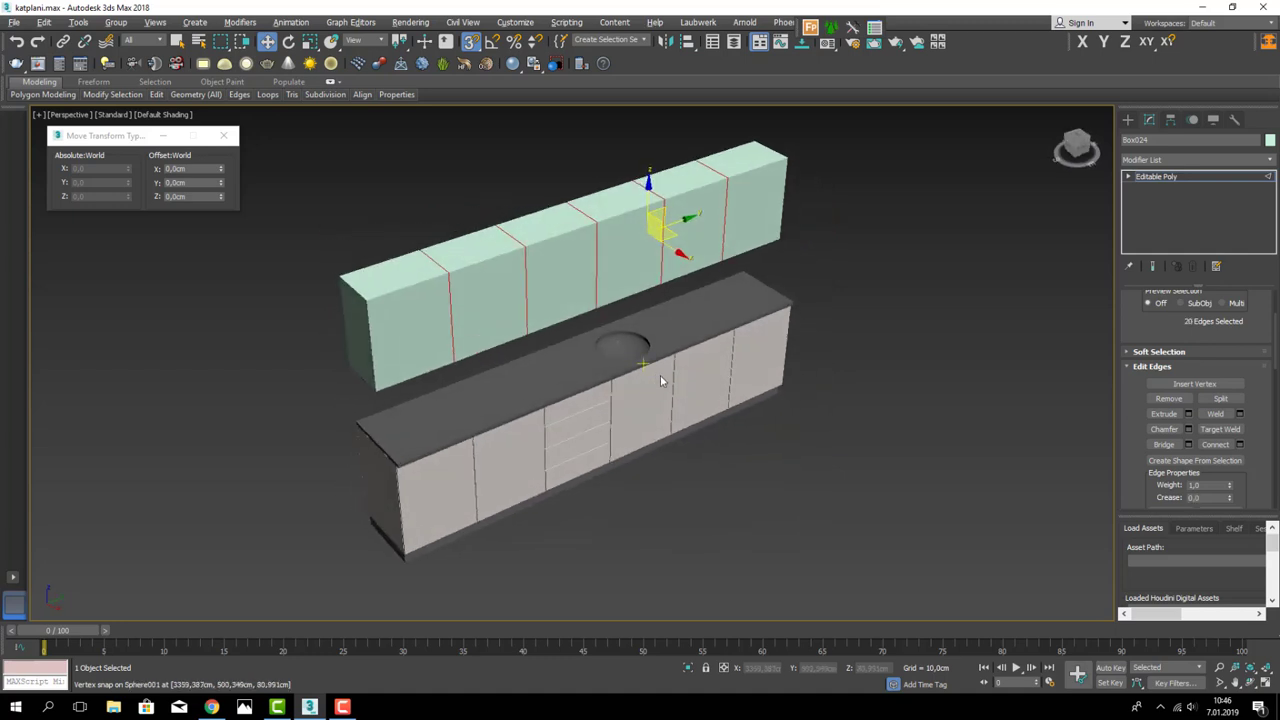
- Connect one horizontal dividing edge across the front and turn on Edged Faces
left_click(1130, 178)
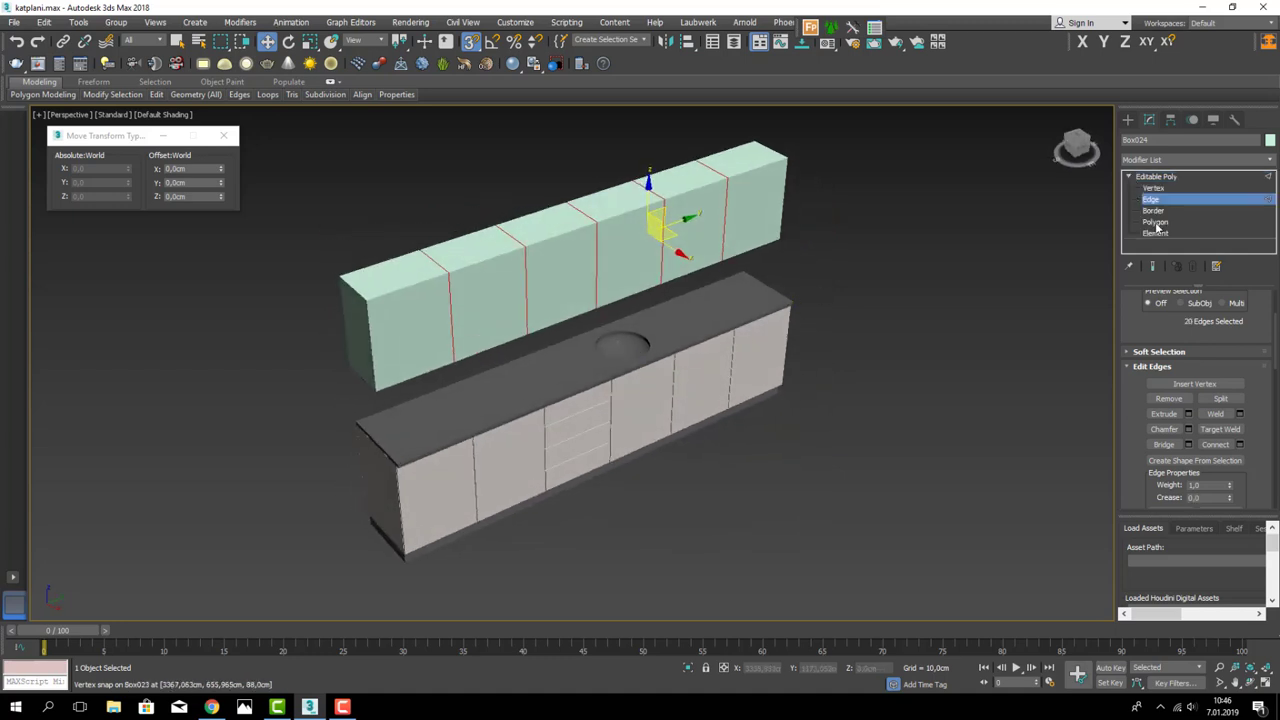
left_click(1155, 222)
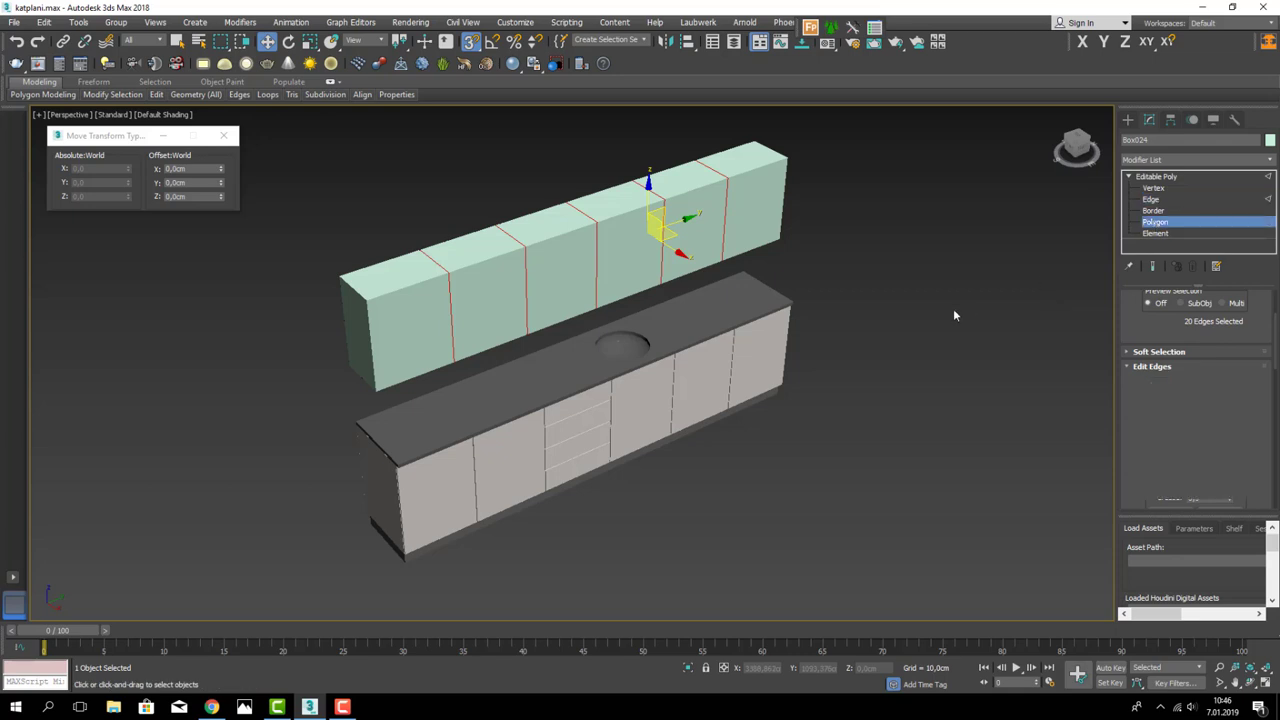
left_click(755, 210)
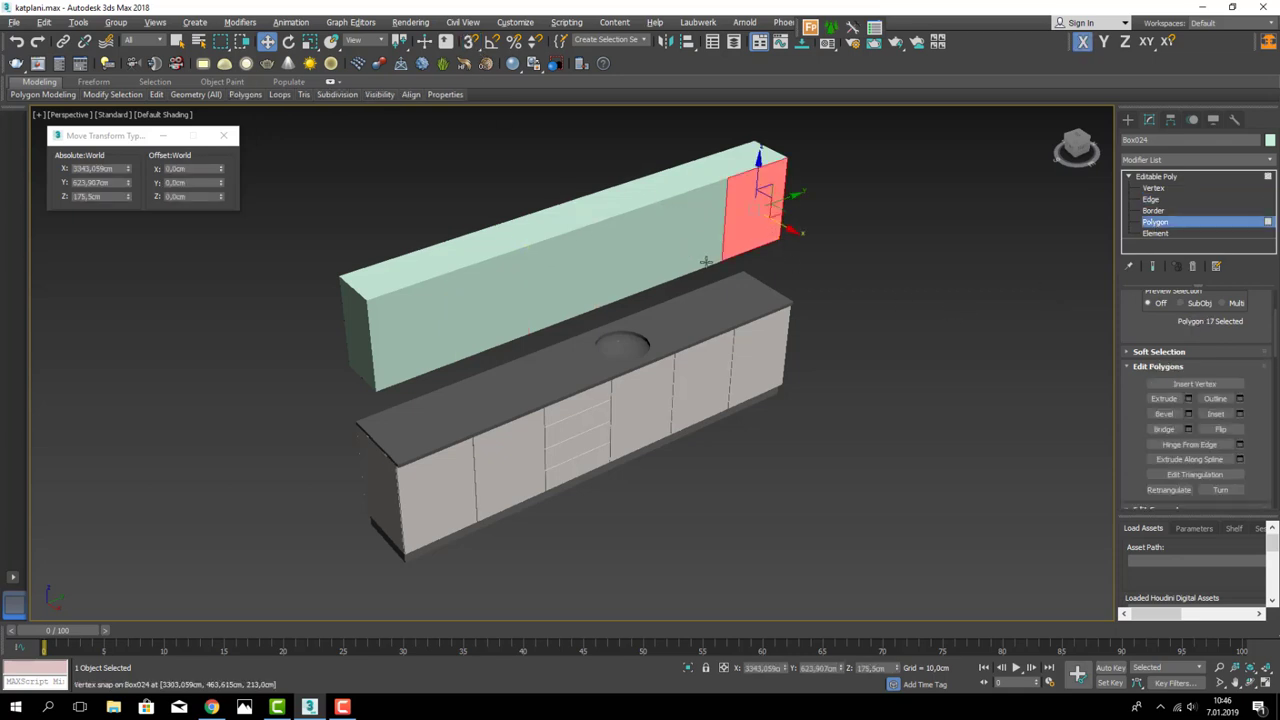
mouse_move(706, 261)
middle_mouse_down("alt")
mouse_move(878, 264)
mouse_move(643, 253)
mouse_move(502, 215)
middle_mouse_up("alt")
key("2")
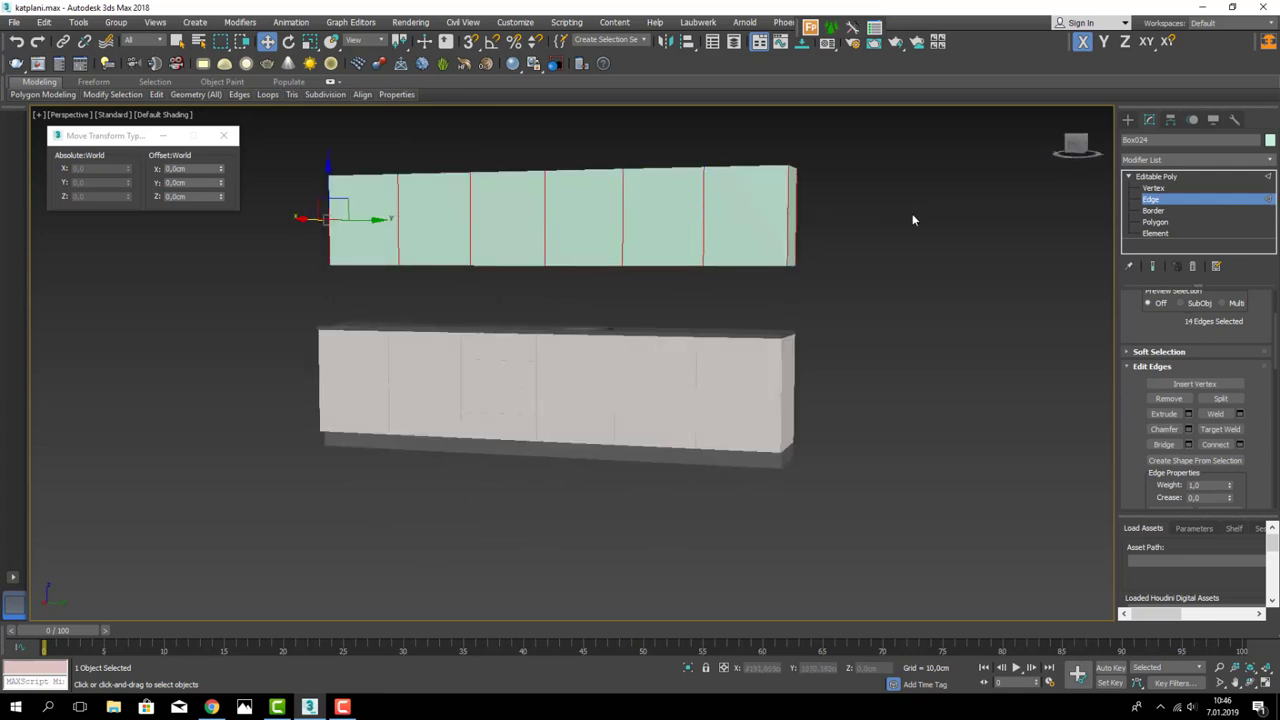
left_click(1239, 444)
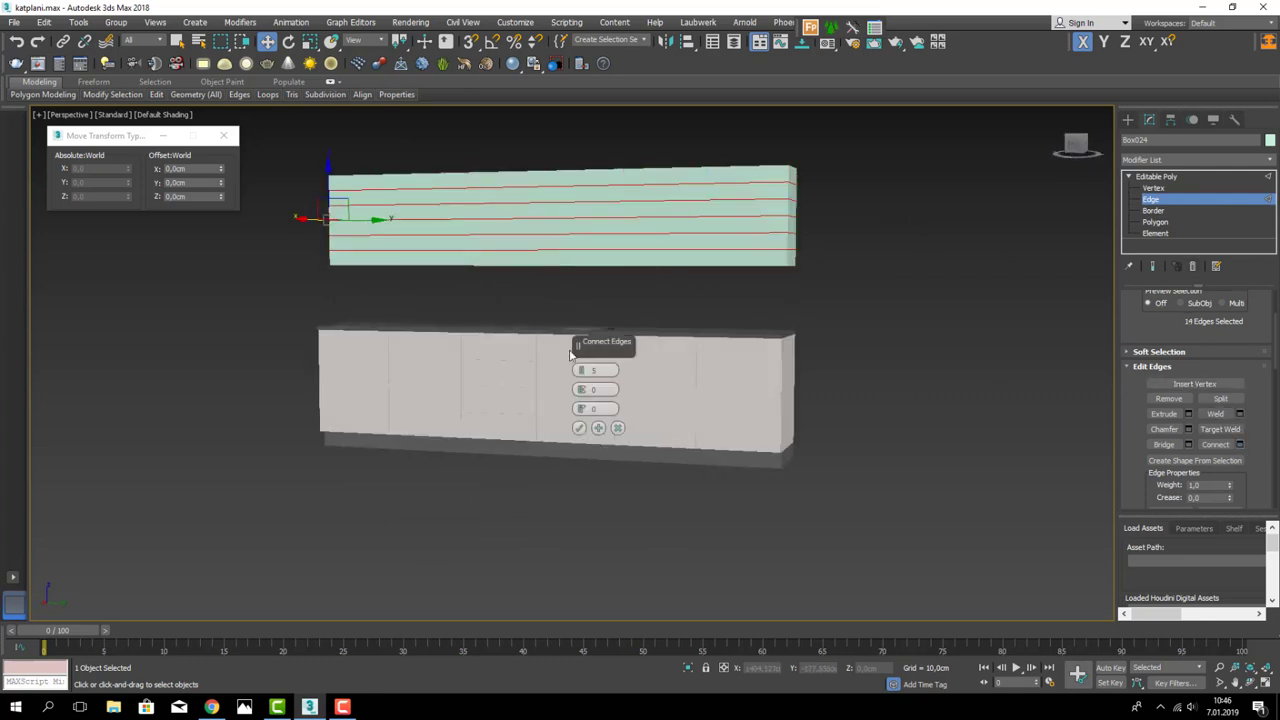
double_click(598, 370)
type("1")
left_click(578, 430)
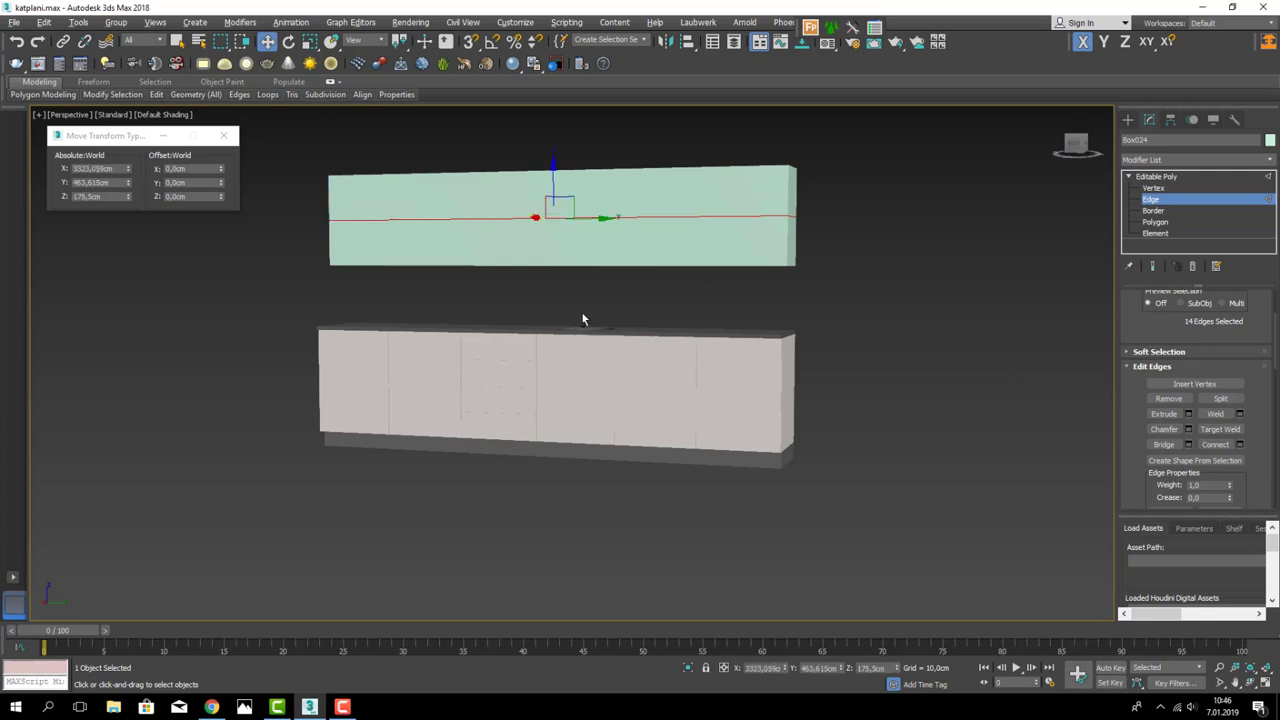
middle_click_drag(581, 311, 760, 280, "alt")
left_click(1155, 221)
middle_click_drag(1000, 240, 874, 240, "alt")
key("F4")
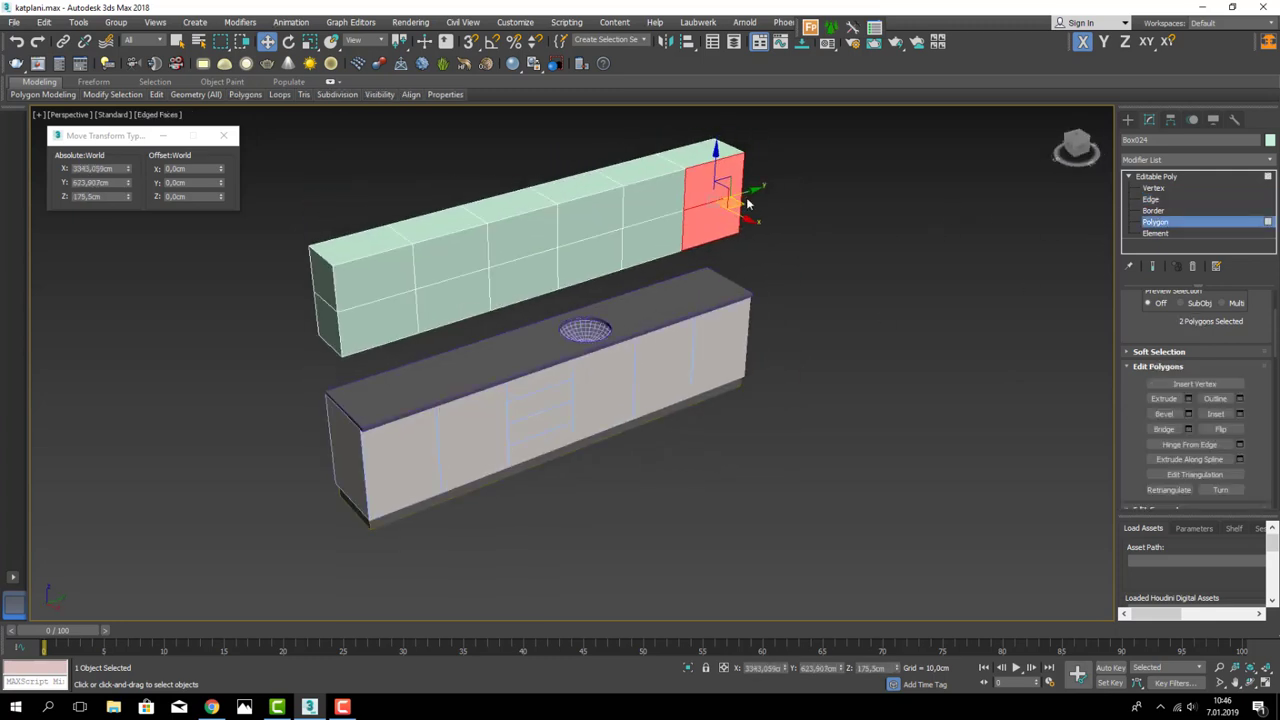
- Select all the door-panel polygons across the upper cabinet's front
key("q")
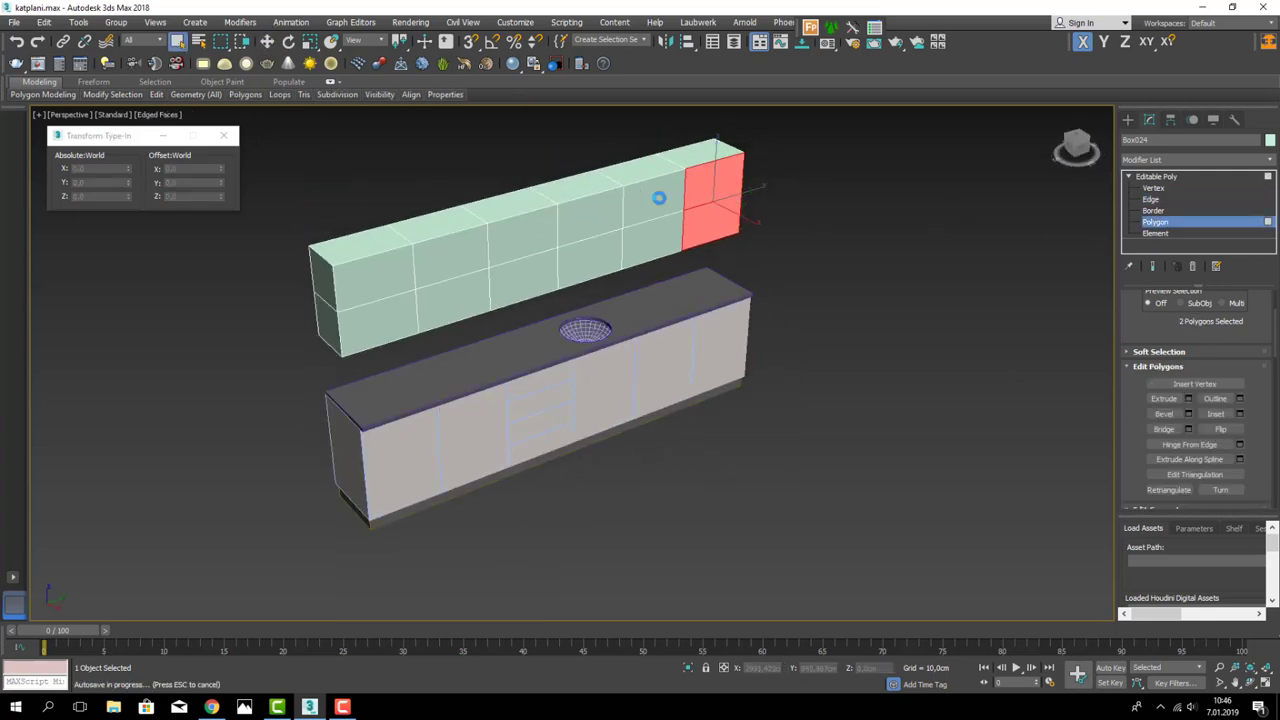
left_click(655, 212, "ctrl")
left_click(651, 237, "ctrl")
left_click(597, 257, "ctrl")
left_click(590, 215, "ctrl")
left_click(522, 230, "ctrl")
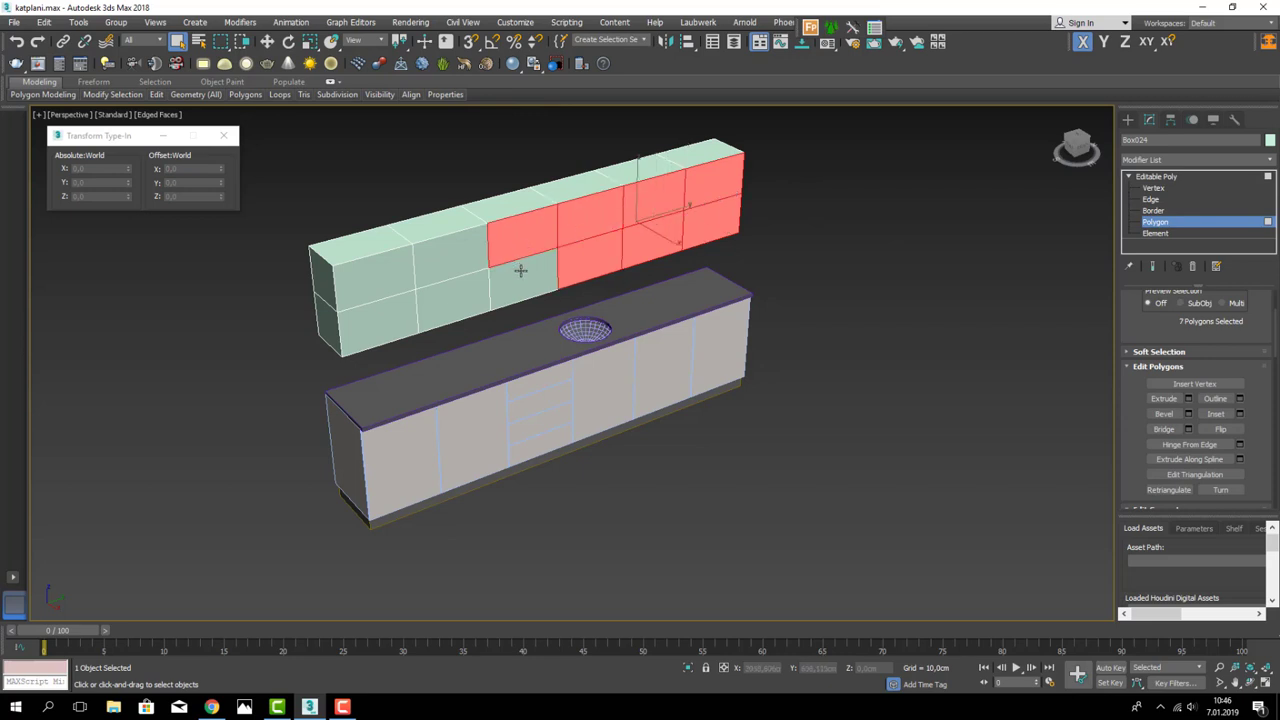
left_click(521, 270, "ctrl")
left_click(450, 300, "ctrl")
left_click(455, 257, "ctrl")
left_click(390, 283, "ctrl")
left_click(382, 325, "ctrl")
scroll(553, 314, "up", 4)
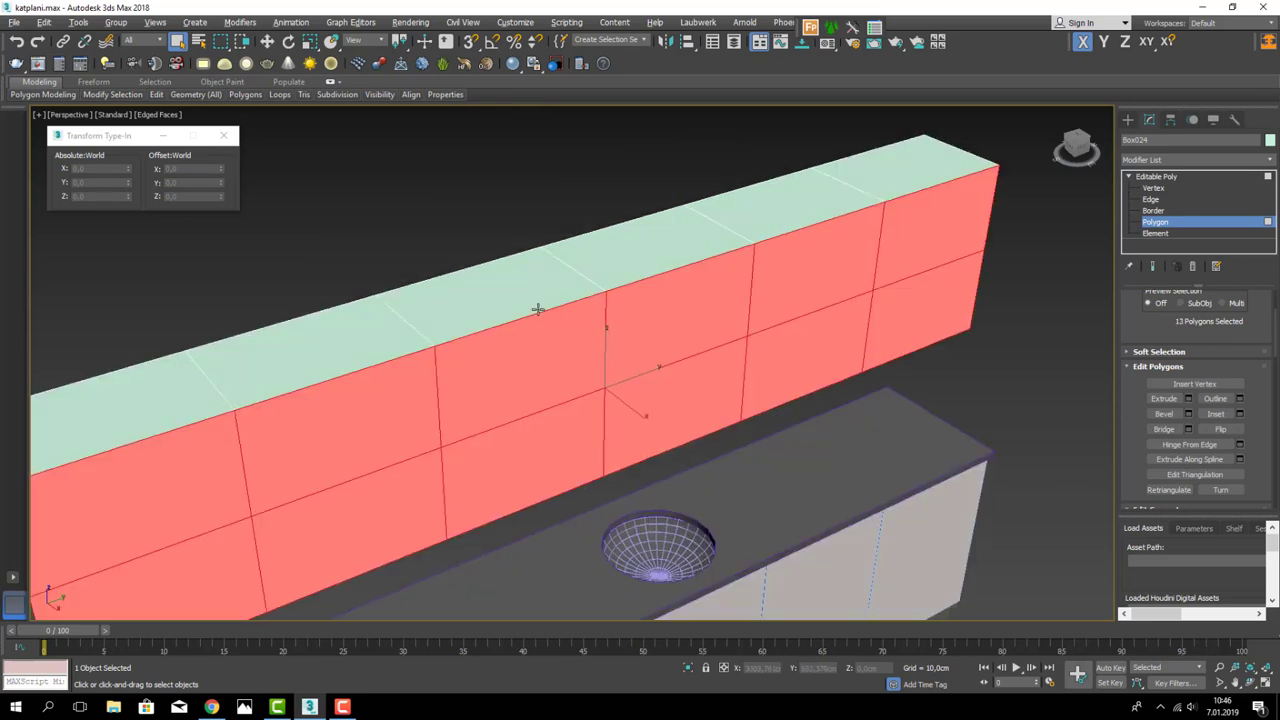
- Inset the selected door faces, then extrude them slightly outward
left_click(1240, 414)
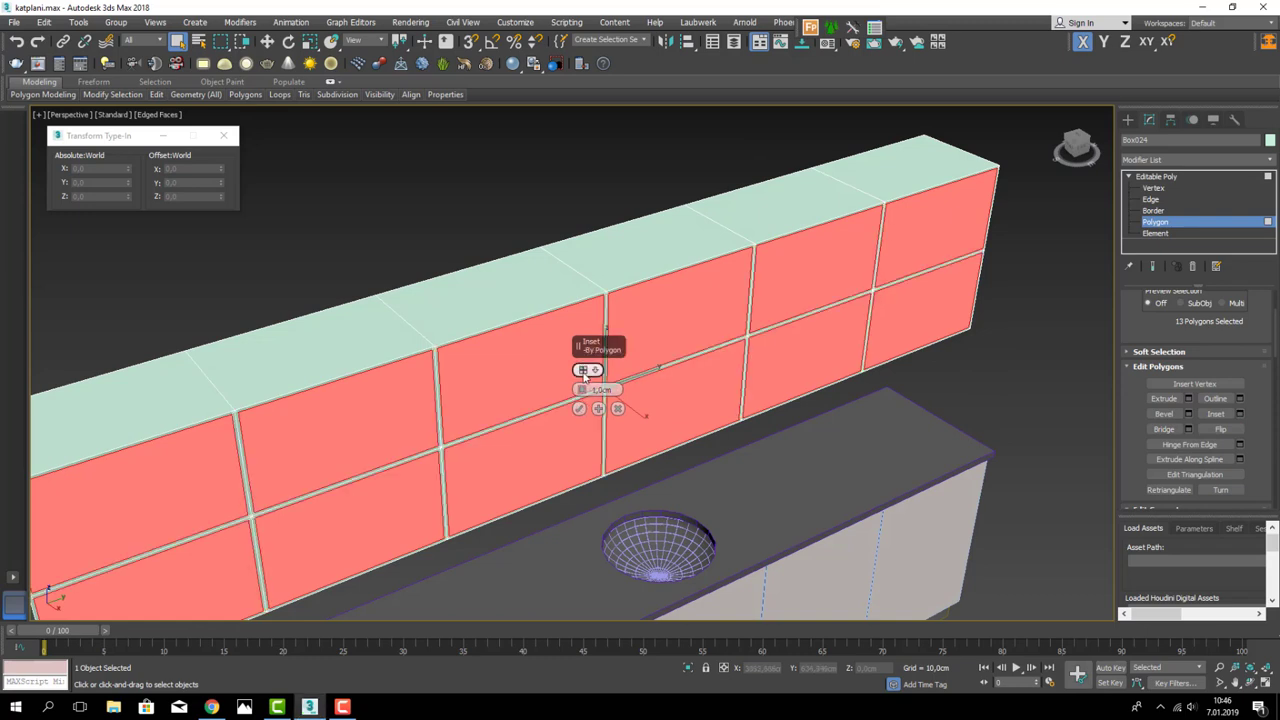
left_click(578, 409)
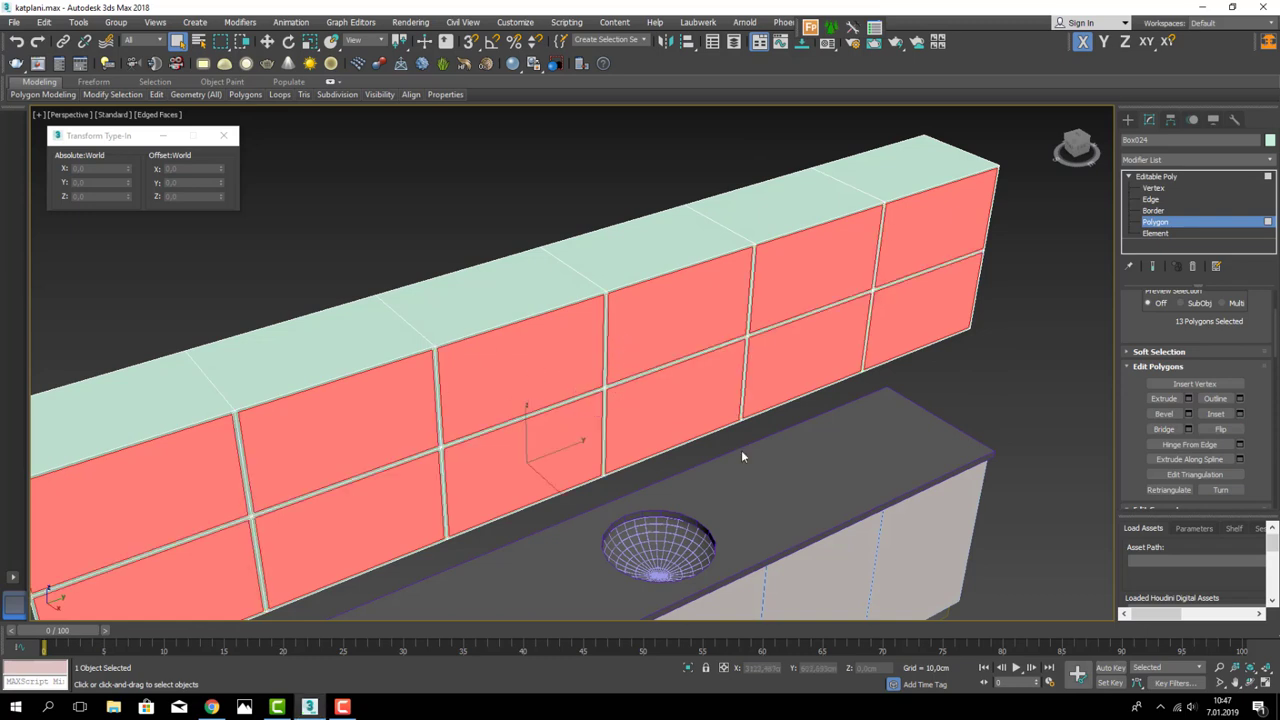
left_click(1164, 399)
left_click_drag(784, 278, 788, 276)
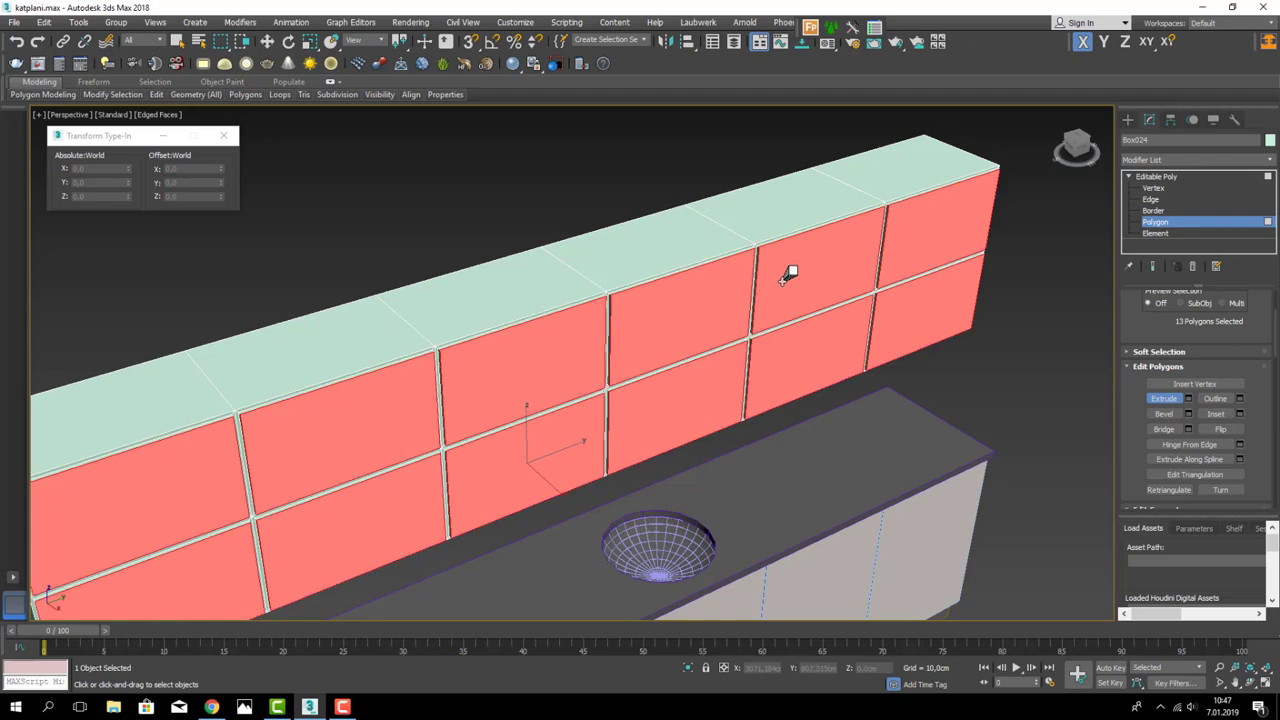
right_click(784, 278)
- Exit Polygon level, clear the selection and return to Default Shading without edges
scroll(760, 320, "down", 5)
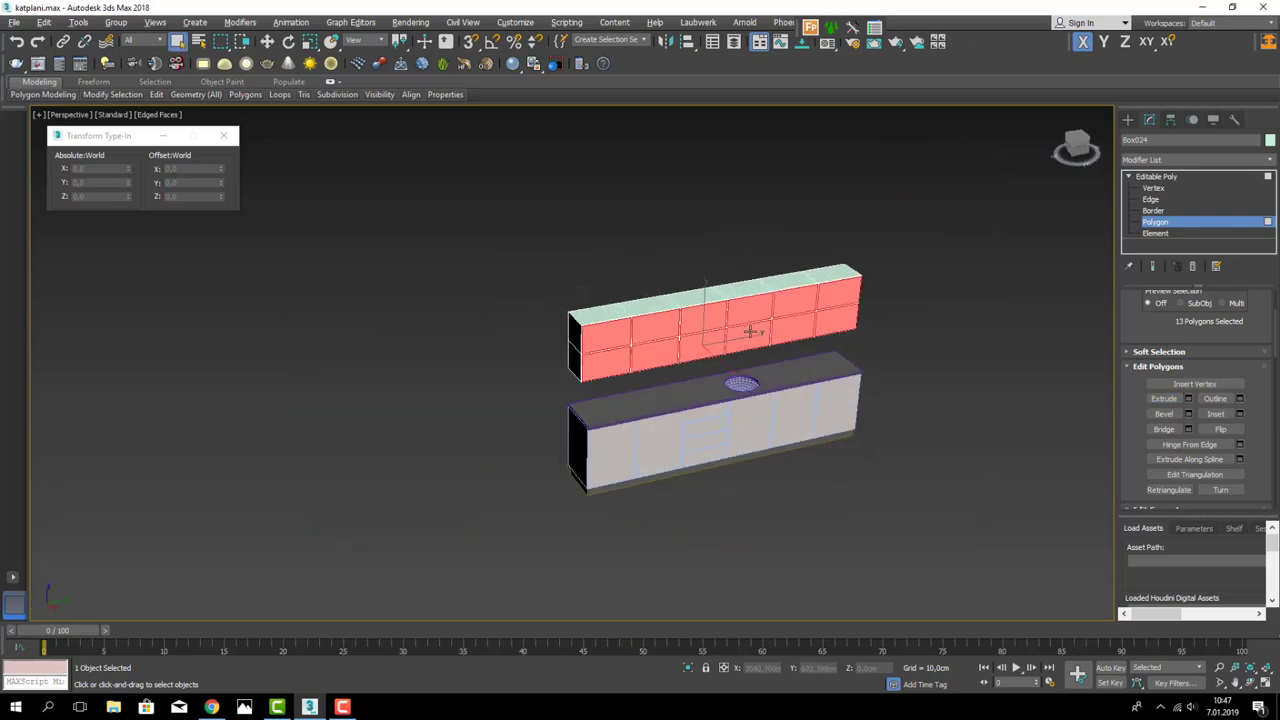
left_click(1177, 178)
mouse_move(914, 248)
middle_mouse_down("alt")
mouse_move(800, 271)
mouse_move(829, 323)
middle_mouse_up("alt")
left_click(869, 307)
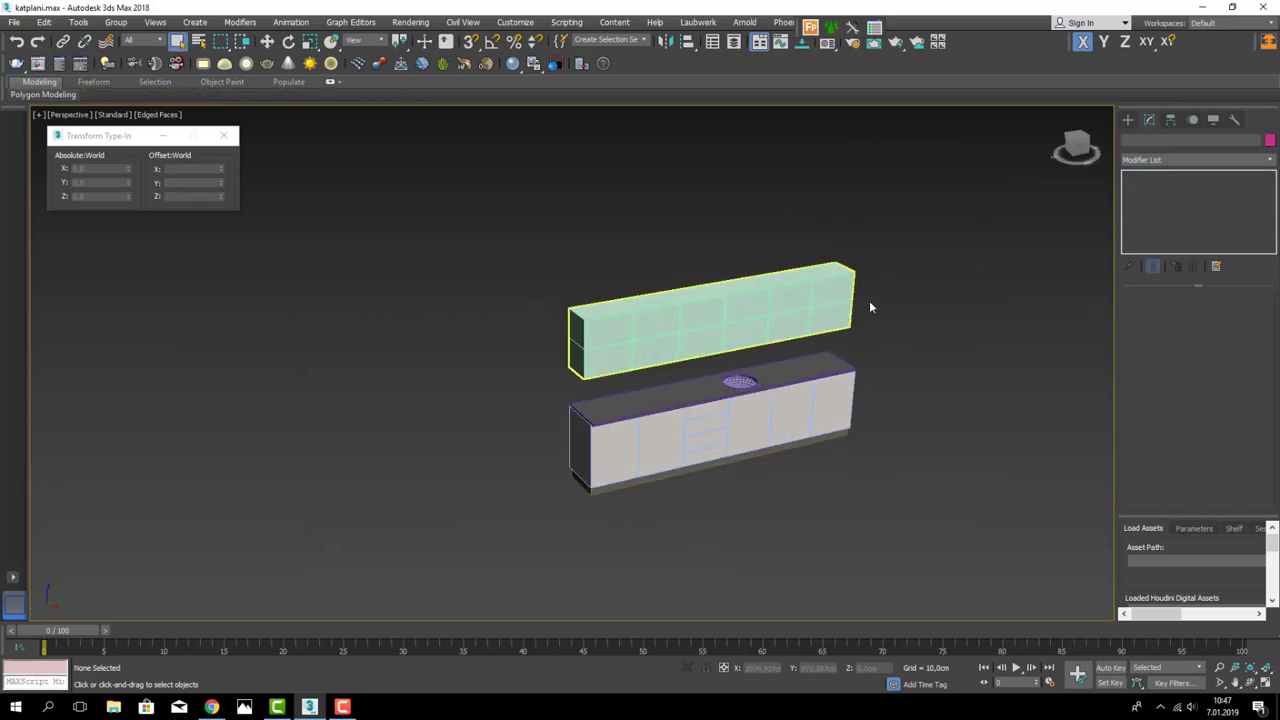
key("F4")
middle_click_drag(711, 331, 721, 354, "alt")
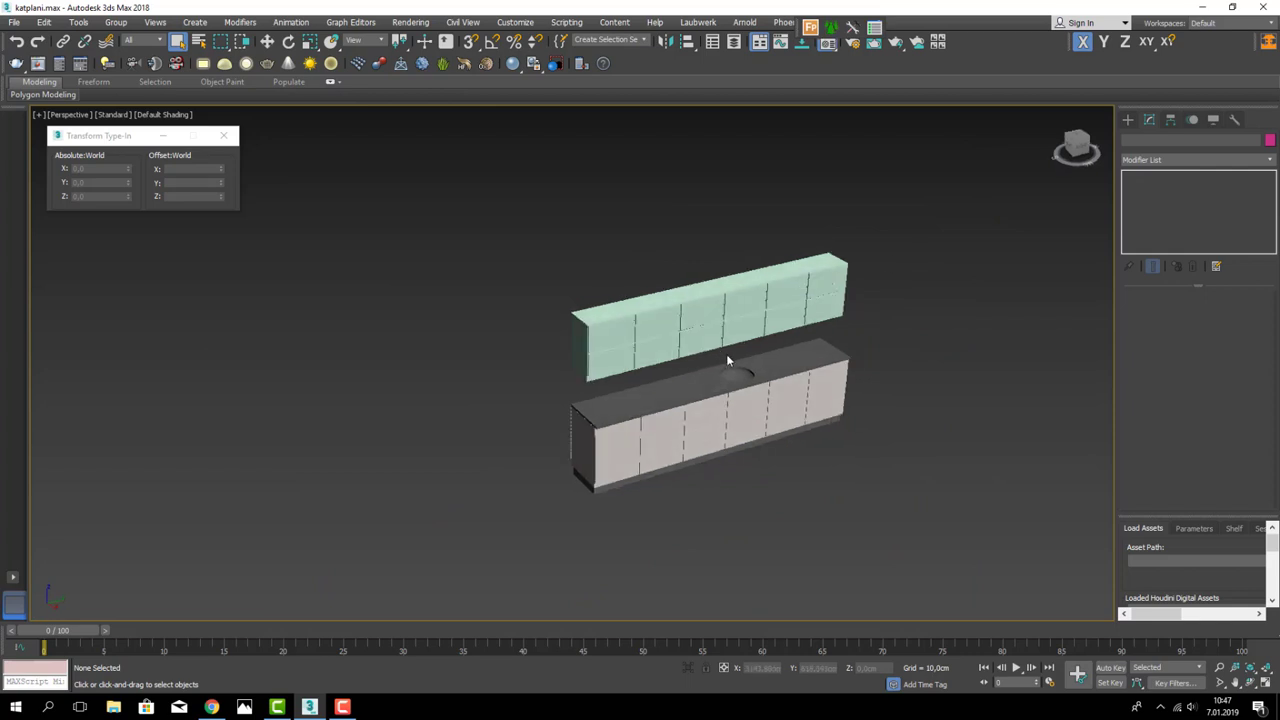
- Apply a spare material to the upper cabinet and set its diffuse colour to white
key("m")
left_click(947, 292)
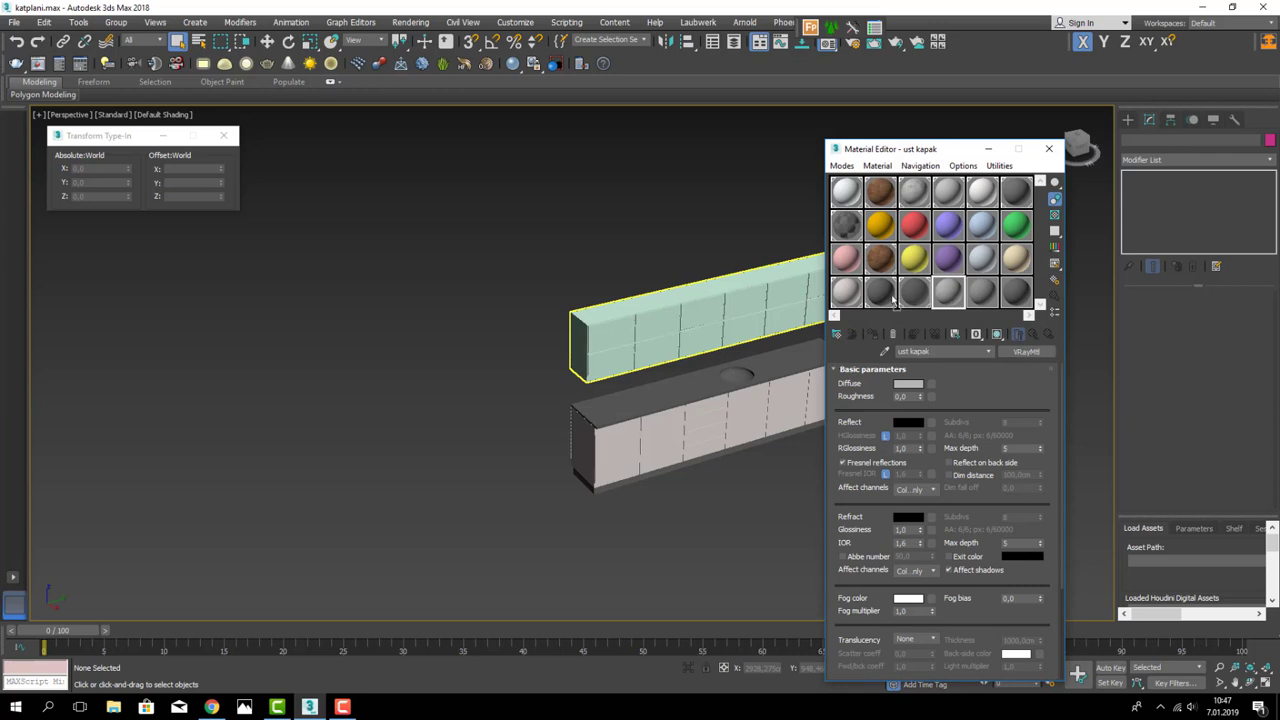
left_click_drag(893, 300, 814, 299)
left_click(912, 387)
left_click_drag(397, 147, 395, 181)
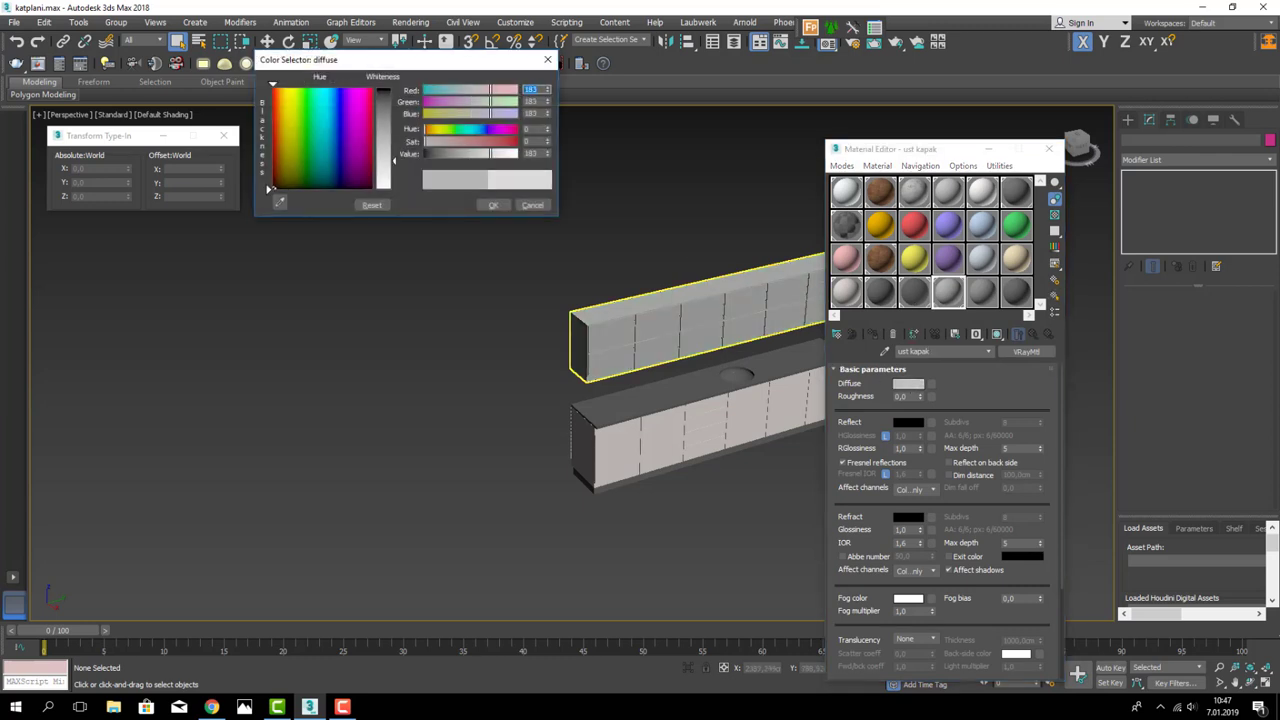
left_click(482, 206)
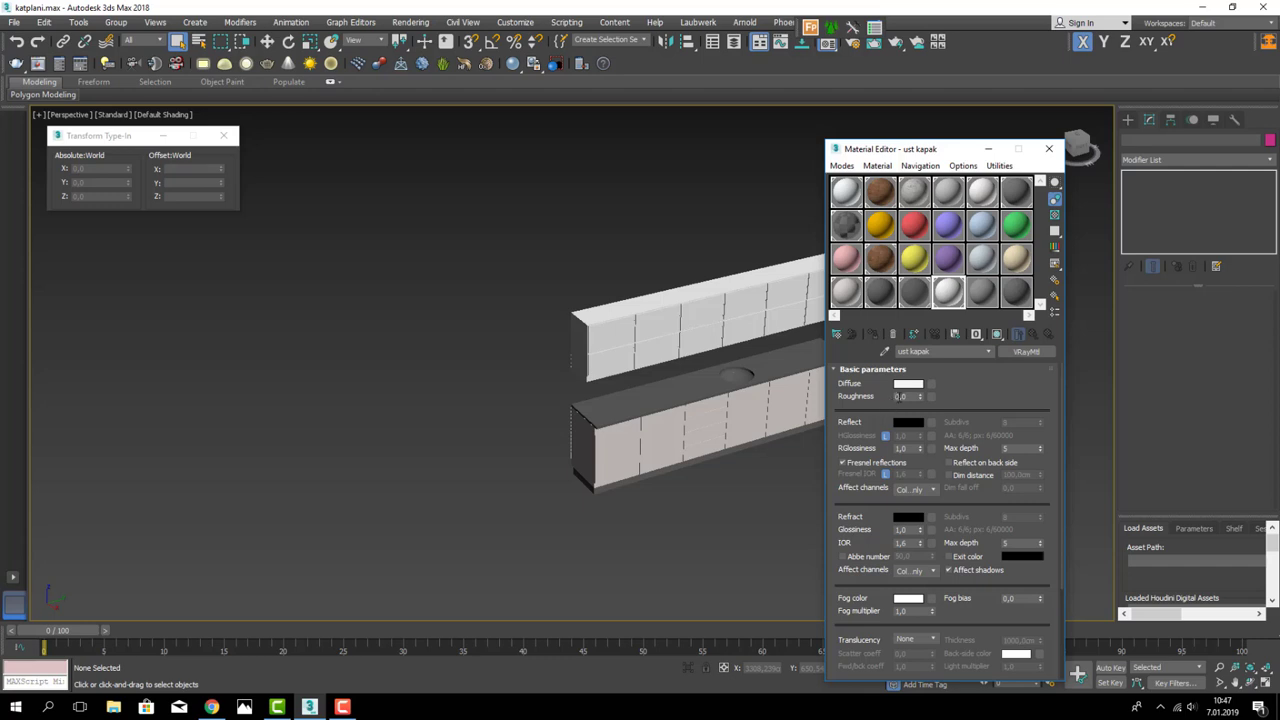
- Change the Lake Kapak material's diffuse colour to brown
left_click(847, 297)
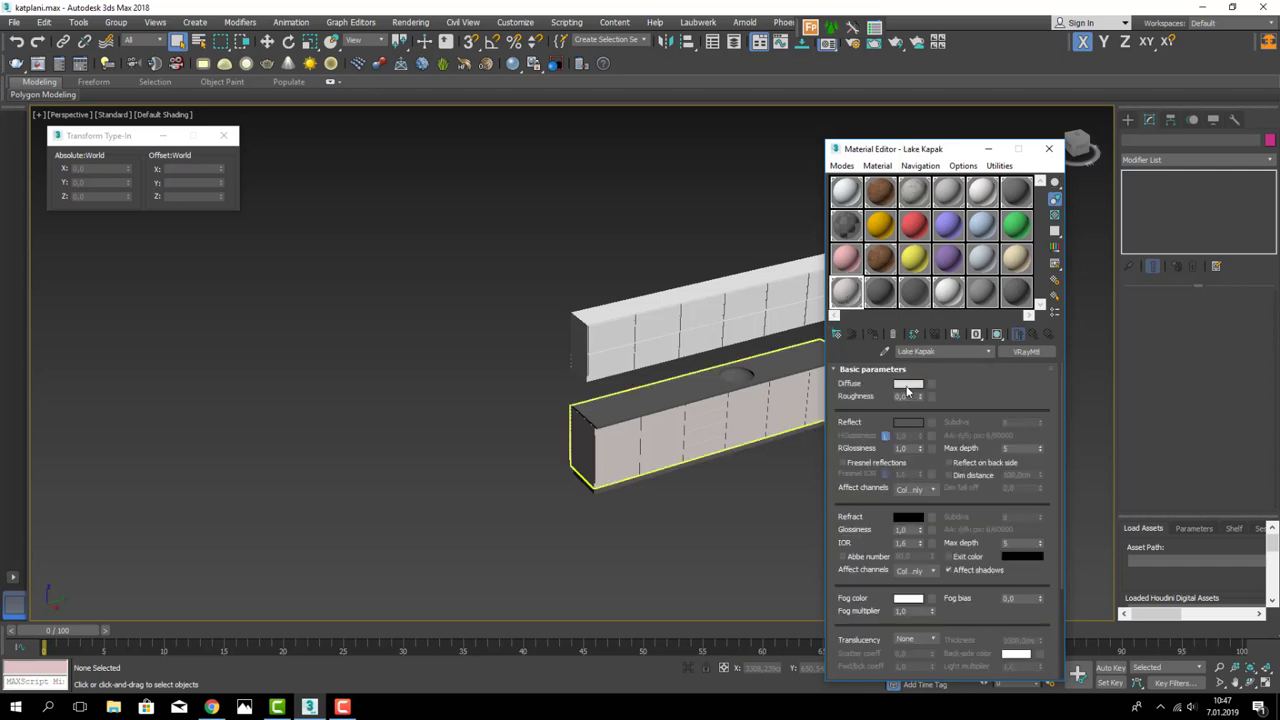
left_click(908, 384)
left_click_drag(395, 150, 395, 108)
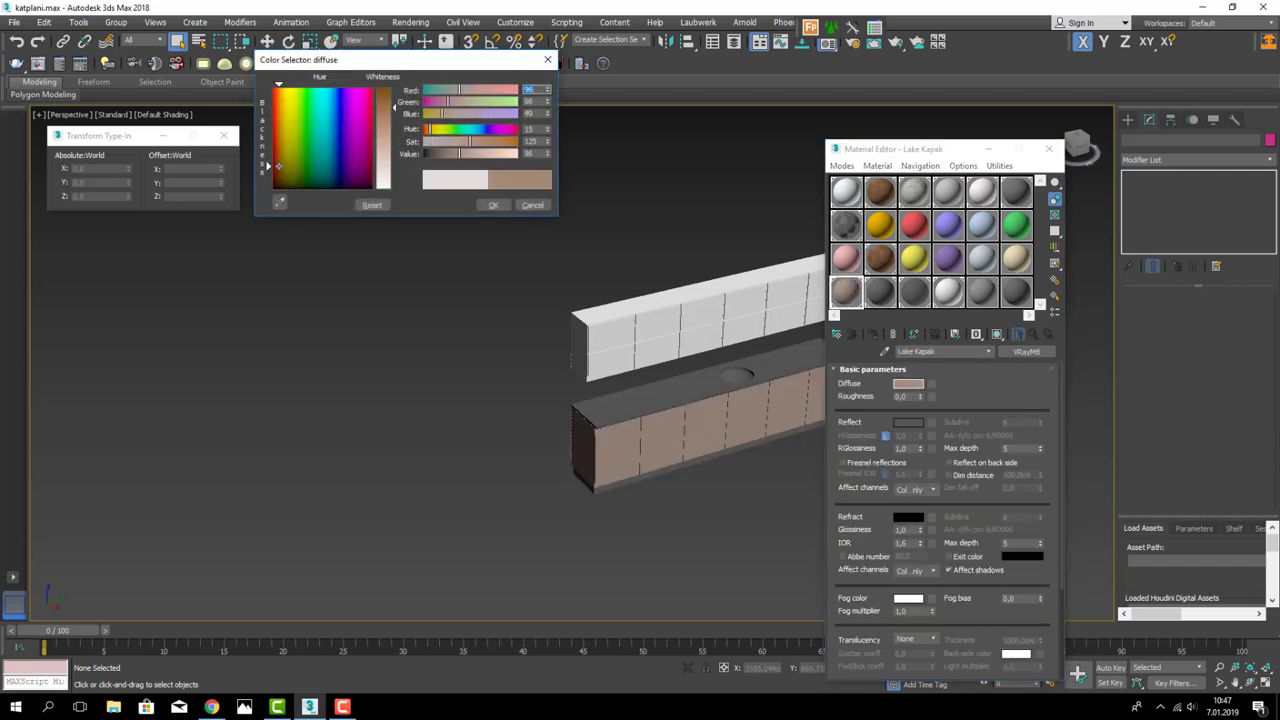
left_click(493, 205)
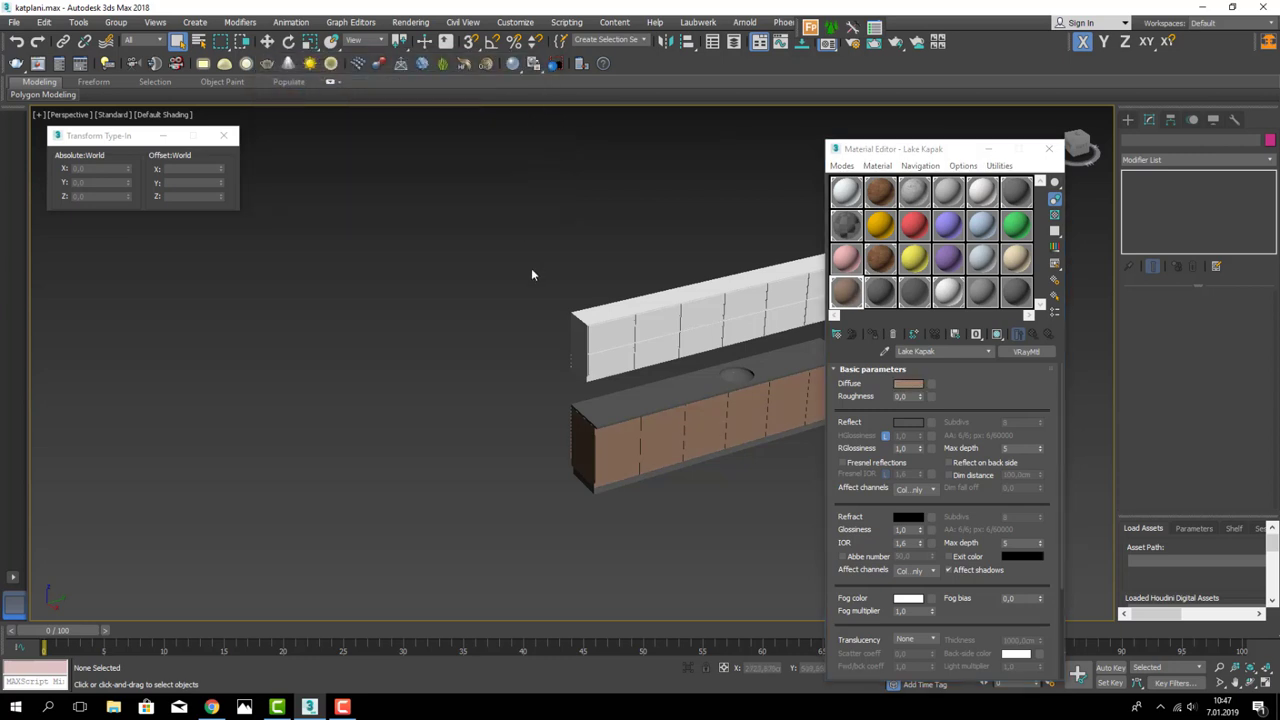
- Group both cabinets together under the name Mutfak
scroll(357, 232, "down", 3)
left_click_drag(357, 232, 689, 440)
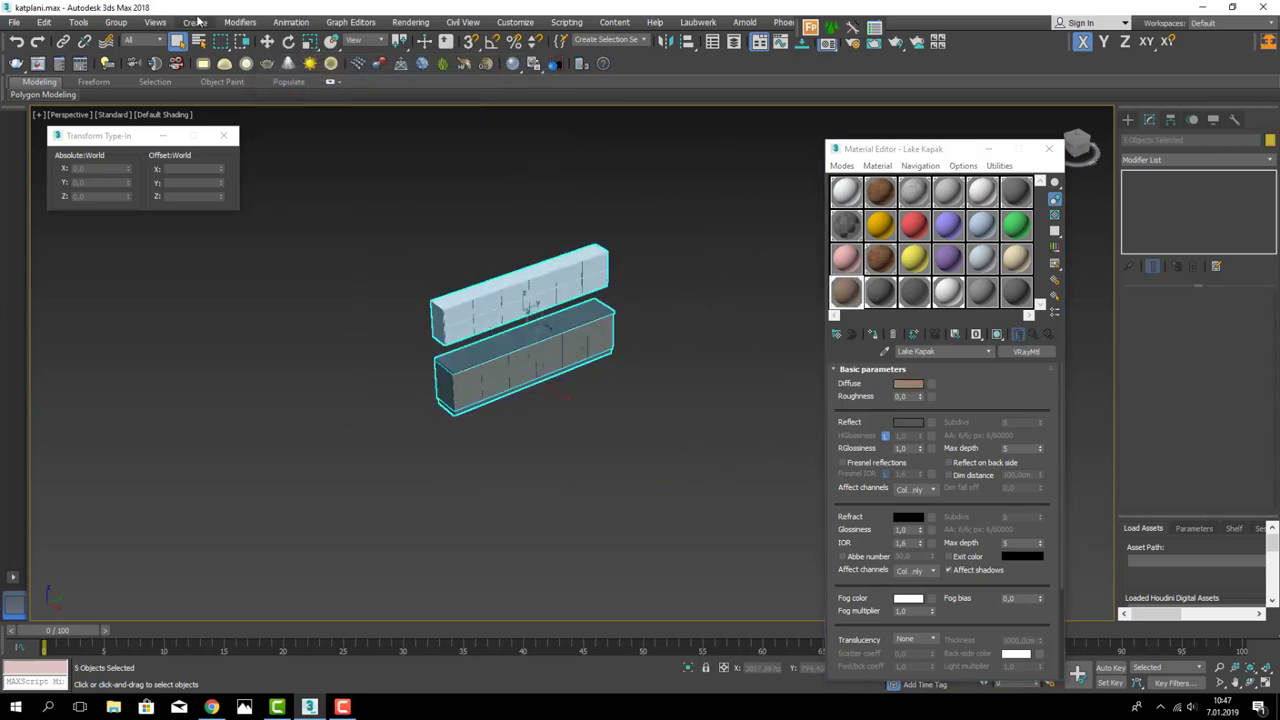
left_click(116, 22)
left_click(133, 44)
type("Mutfa")
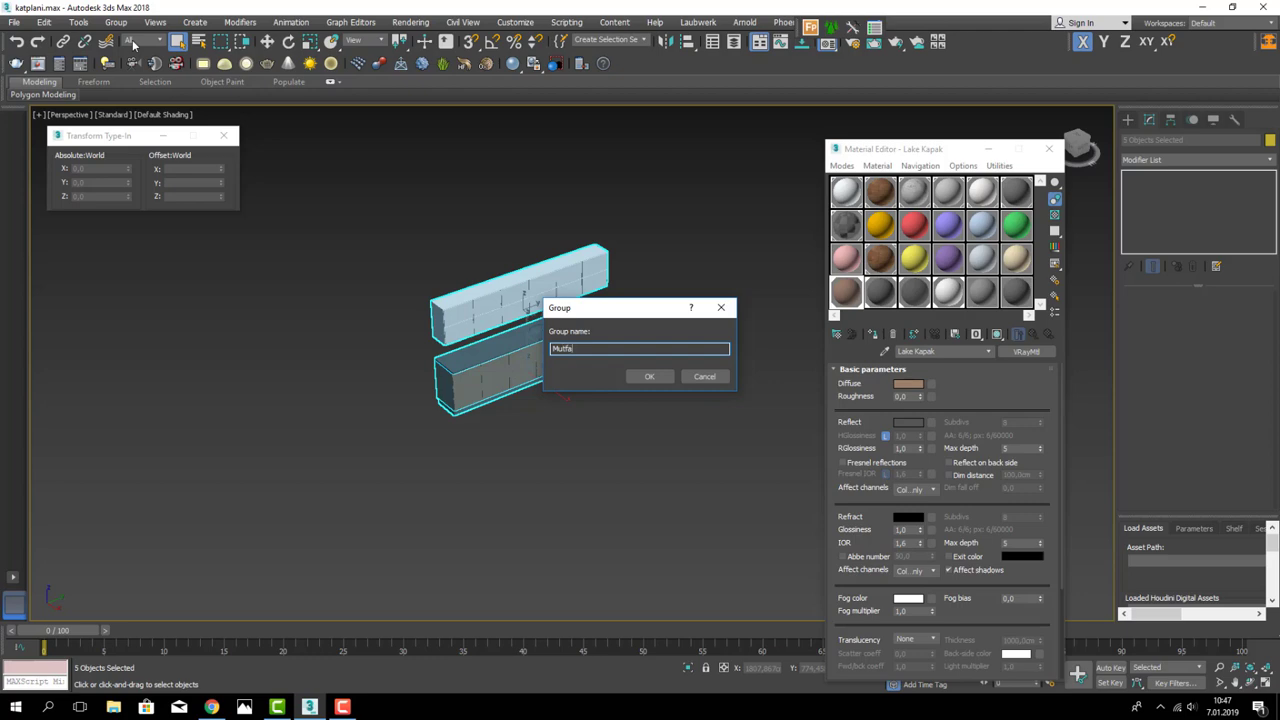
type("k")
key("Return")
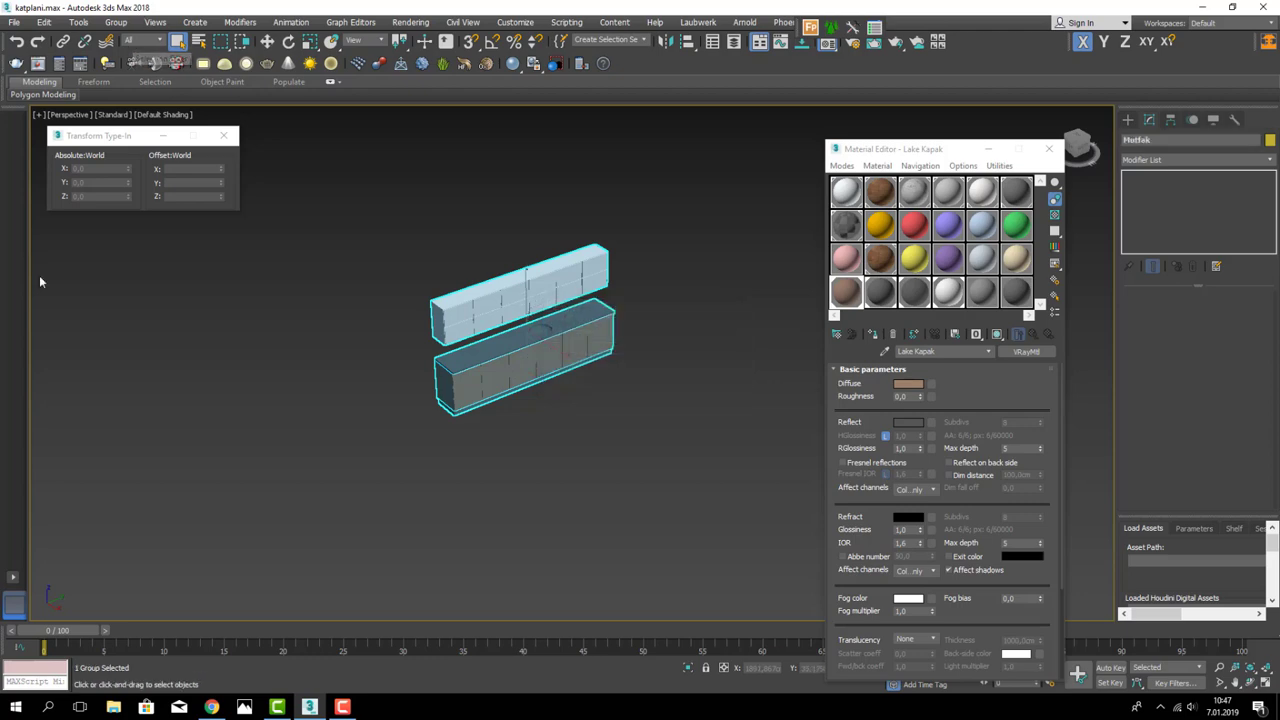
- Unhide all the hidden walls and floors and close the Material Editor
right_click(283, 325)
left_click(299, 251)
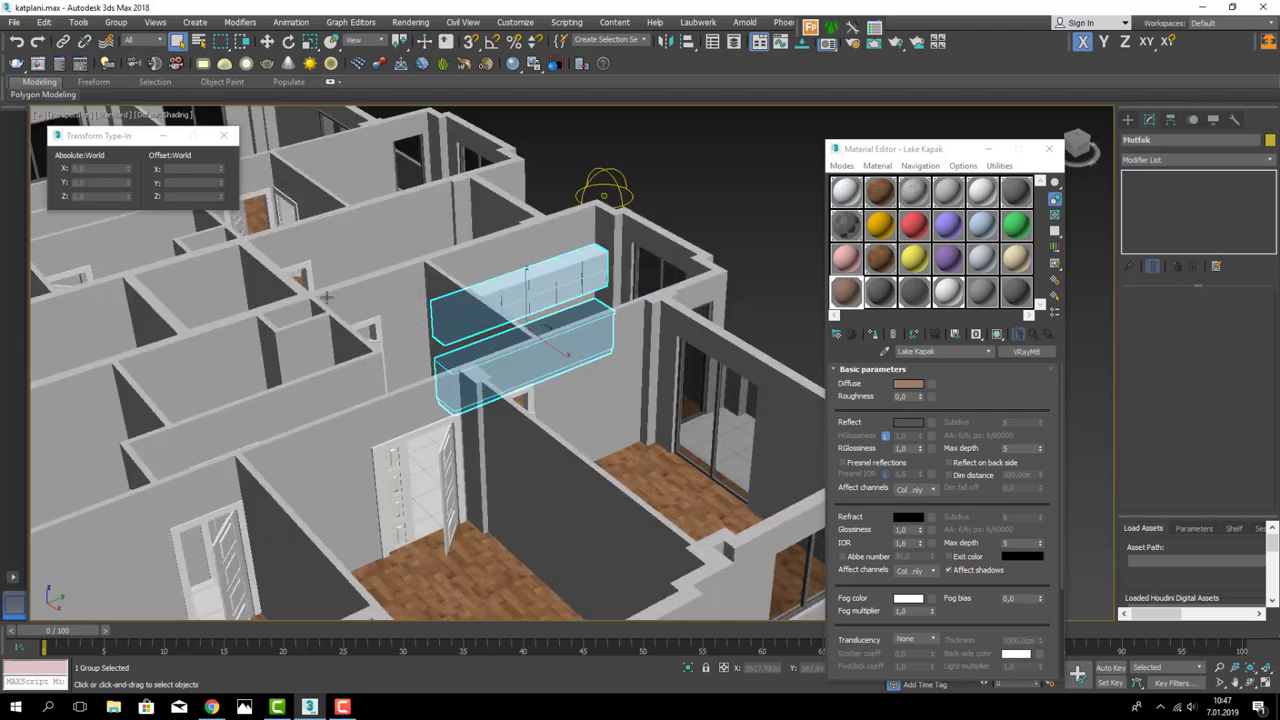
left_click(1048, 149)
key("z")
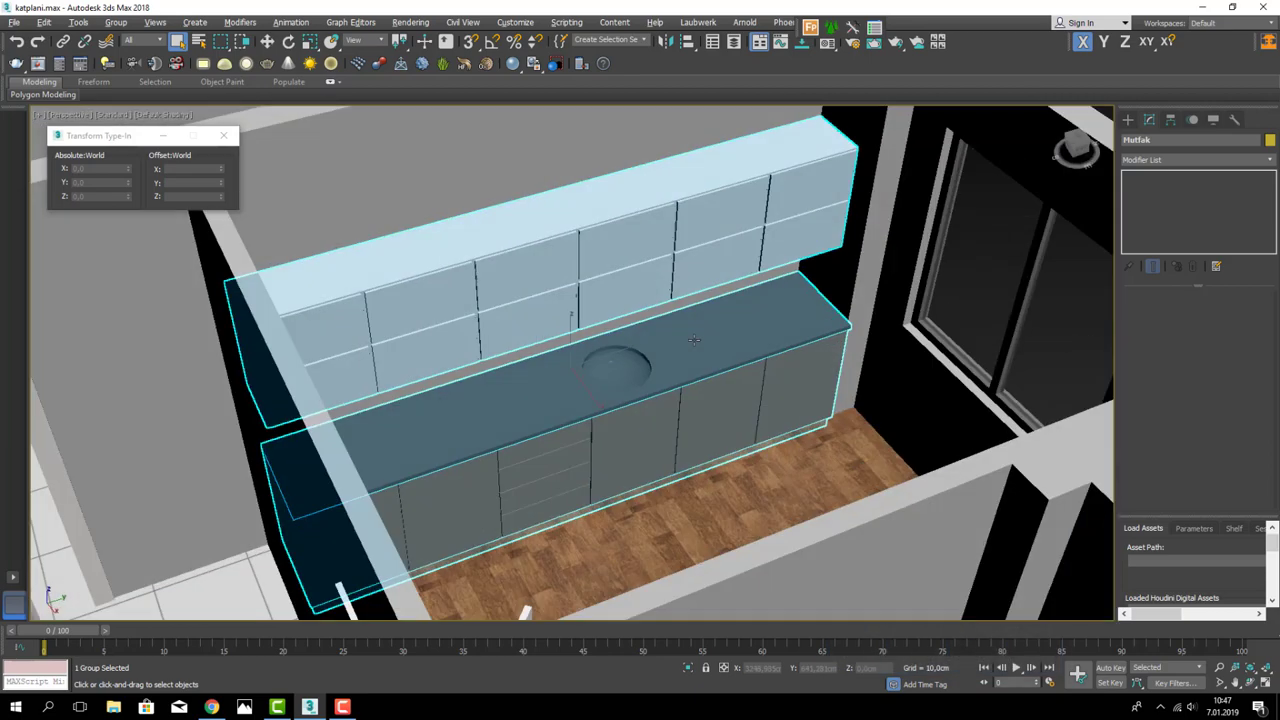
- Lift the Mutfak cabinet group slightly higher, to Z 112,17 cm
key("t")
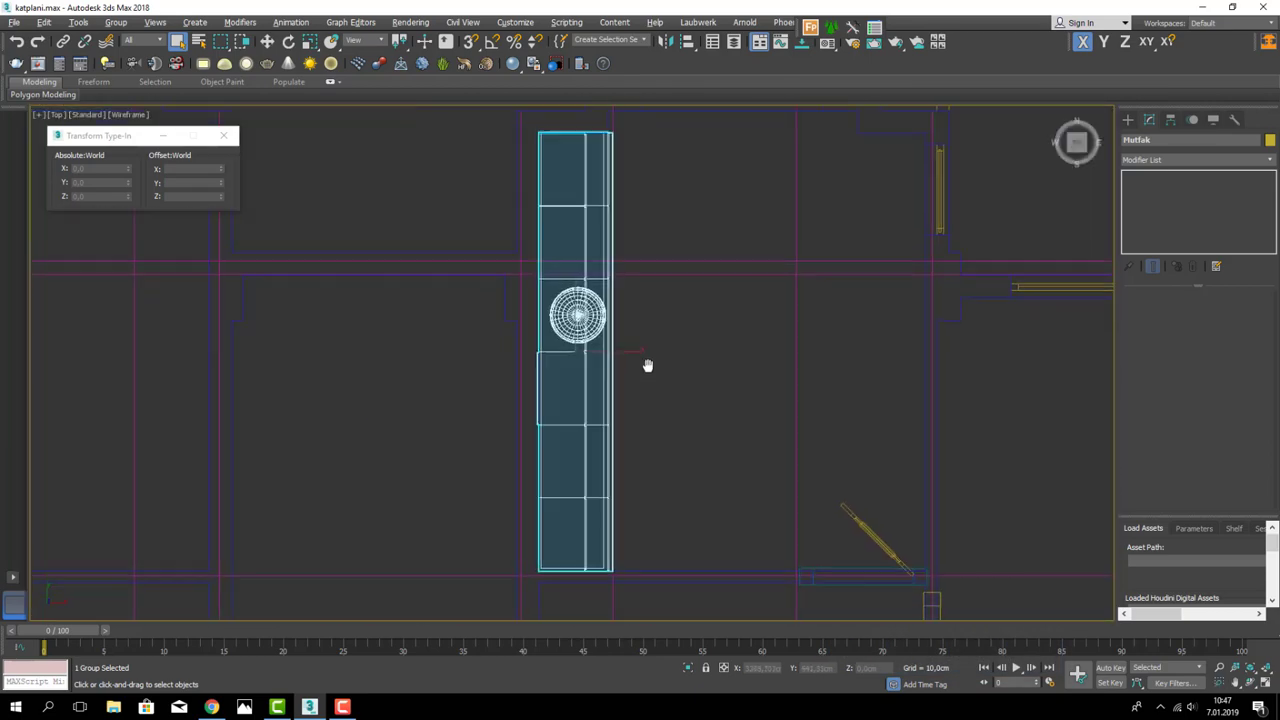
key("w")
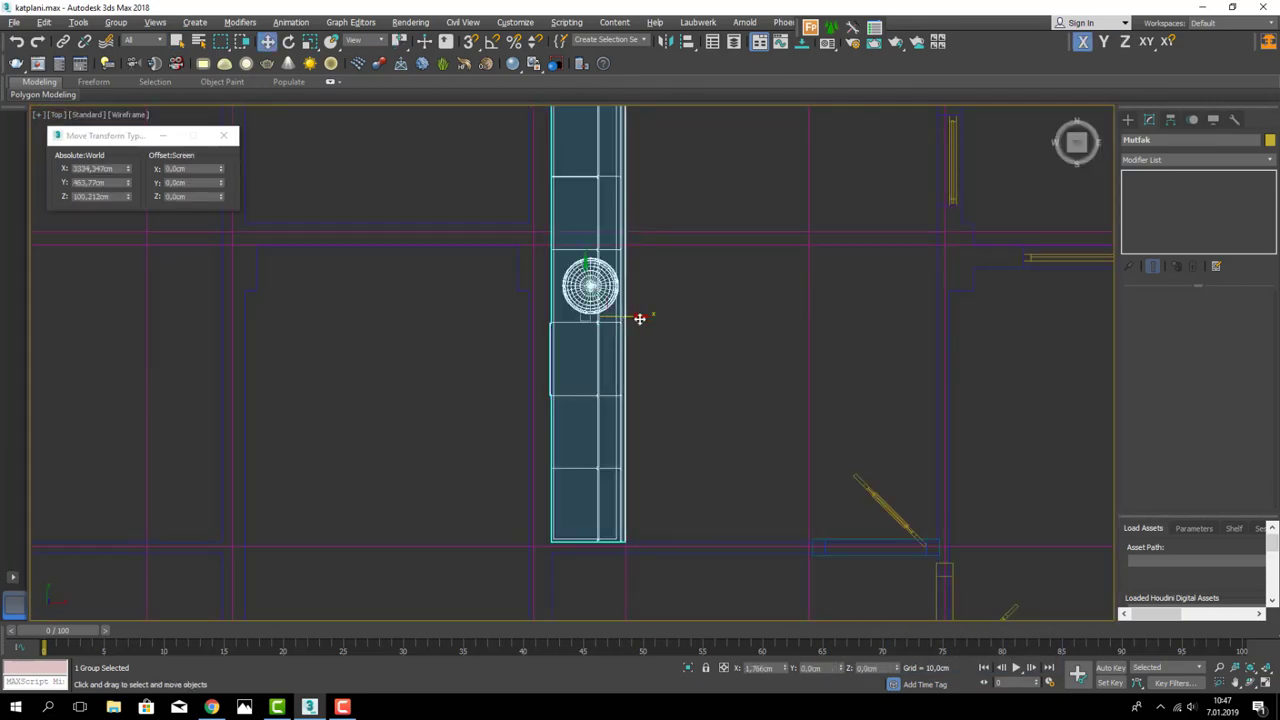
key("p")
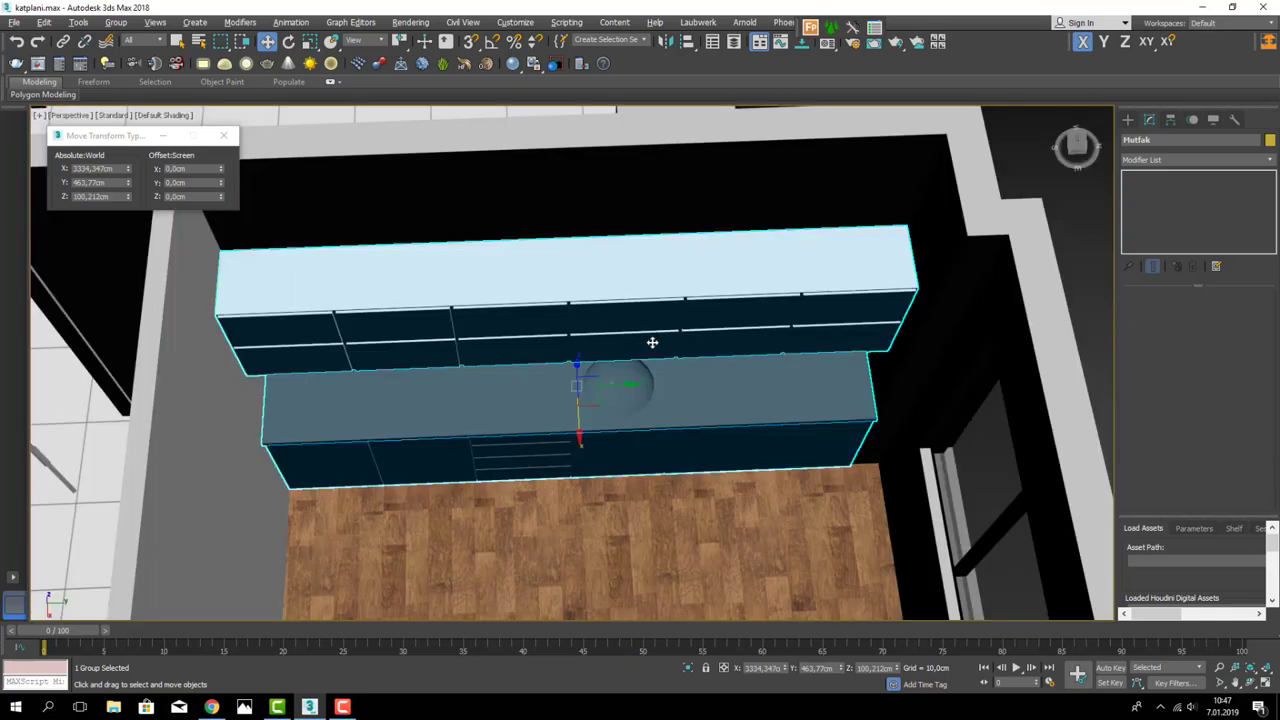
scroll(588, 400, "up", 3)
scroll(588, 448, "up", 4)
scroll(570, 446, "down", 2)
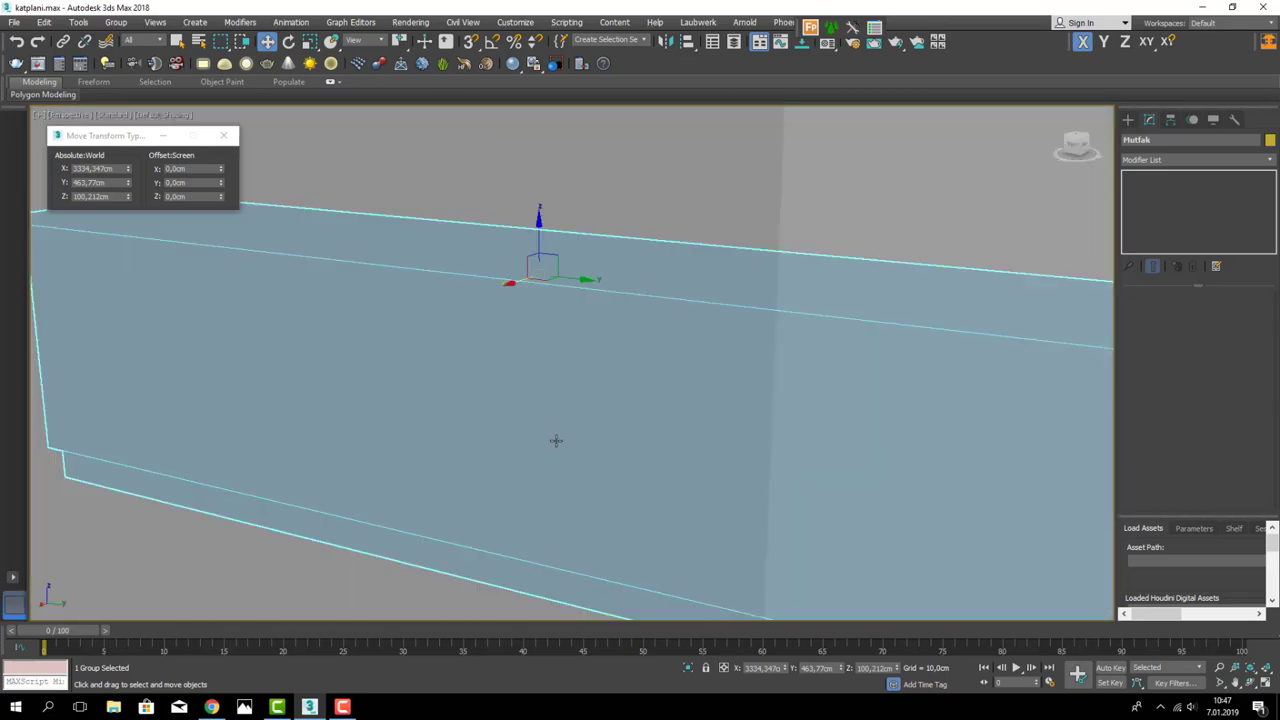
scroll(556, 444, "down", 3)
scroll(550, 447, "up", 1)
scroll(550, 447, "up", 2)
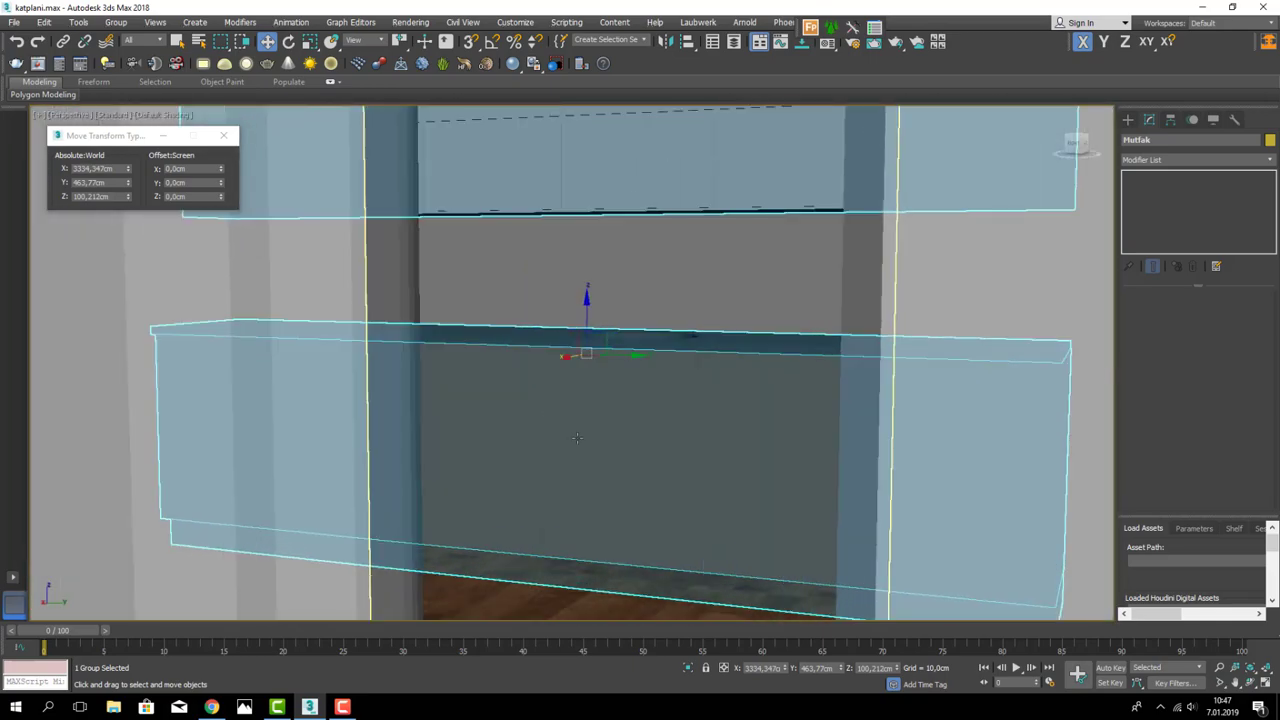
left_click_drag(595, 322, 588, 336)
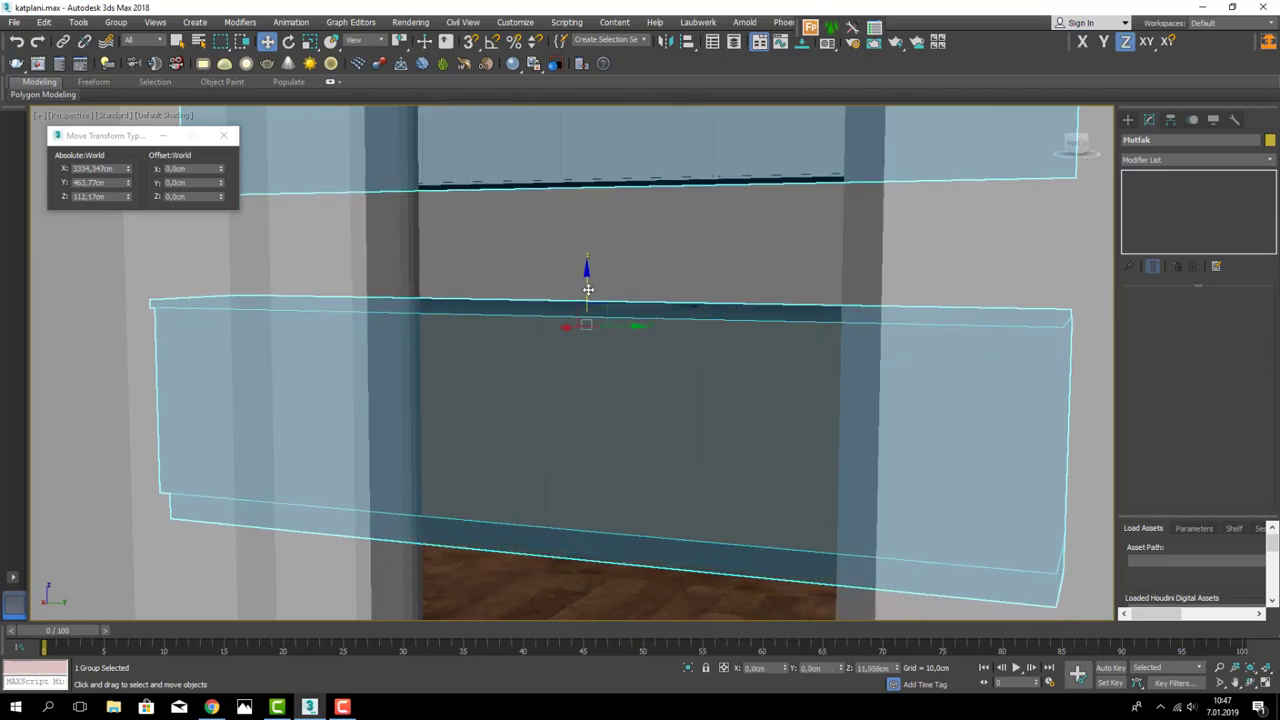
scroll(1063, 434, "down", 5)
- Orbit out to a frontal oblique view of the whole apartment
mouse_move(783, 449)
middle_mouse_down("alt")
mouse_move(695, 456)
mouse_move(694, 137)
mouse_move(881, 370)
middle_mouse_up("alt")
scroll(695, 456, "up", 2)
scroll(695, 456, "down", 2)
scroll(686, 414, "down", 5)
scroll(640, 447, "down", 3)
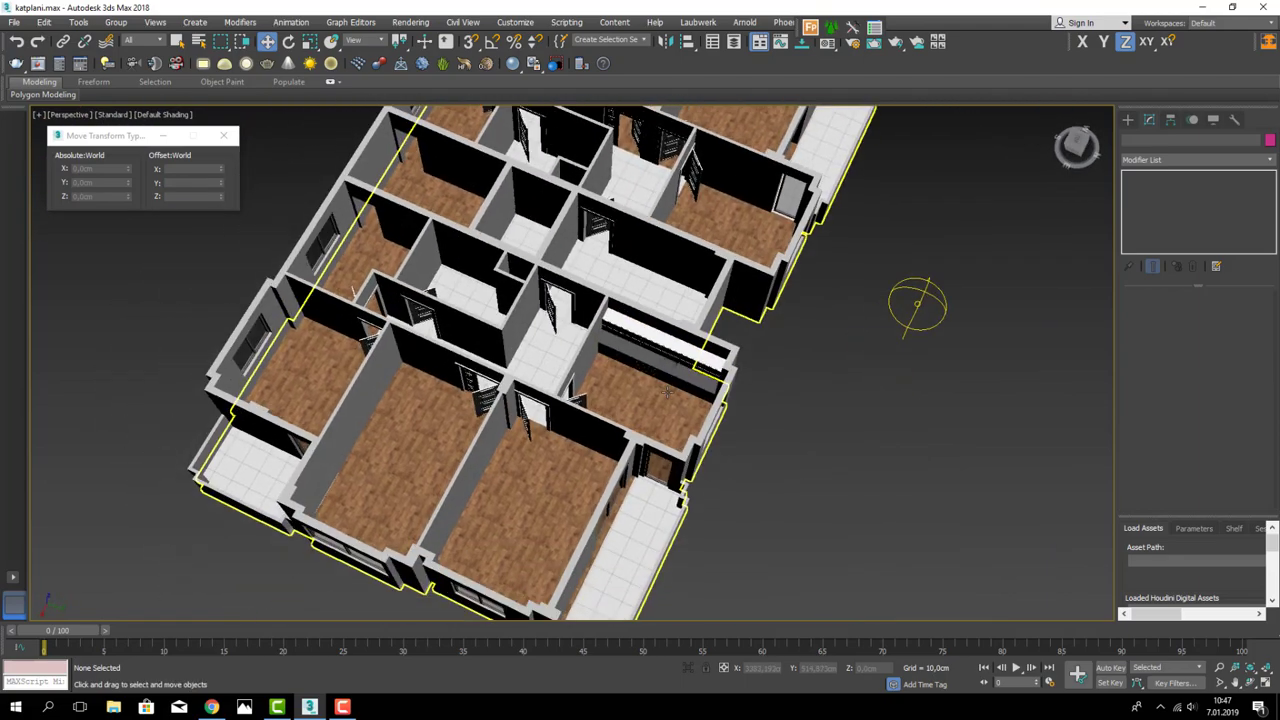
scroll(640, 447, "down", 4)
mouse_move(470, 290)
middle_mouse_down("alt")
mouse_move(465, 341)
mouse_move(536, 385)
middle_mouse_up("alt")
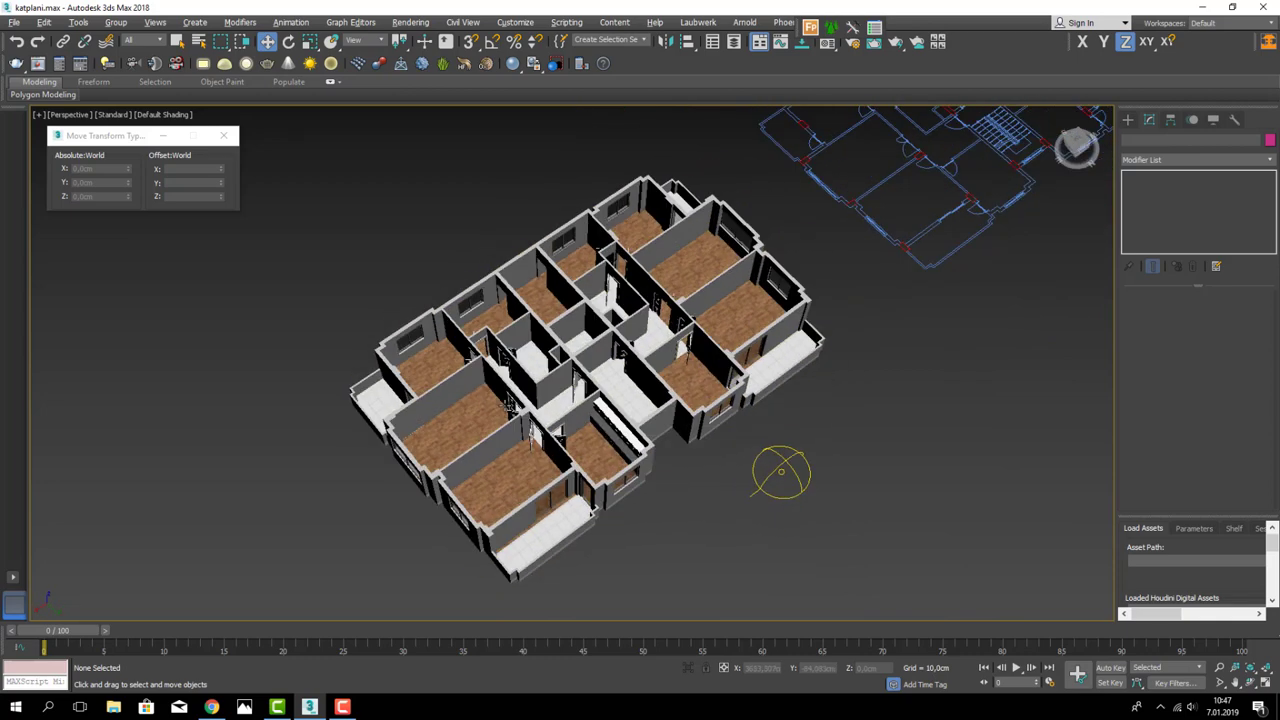
- Merge every object from Desktop\Kat Plani Malzemeleri.max, dismissing the missing plug-in warning
left_click(14, 22)
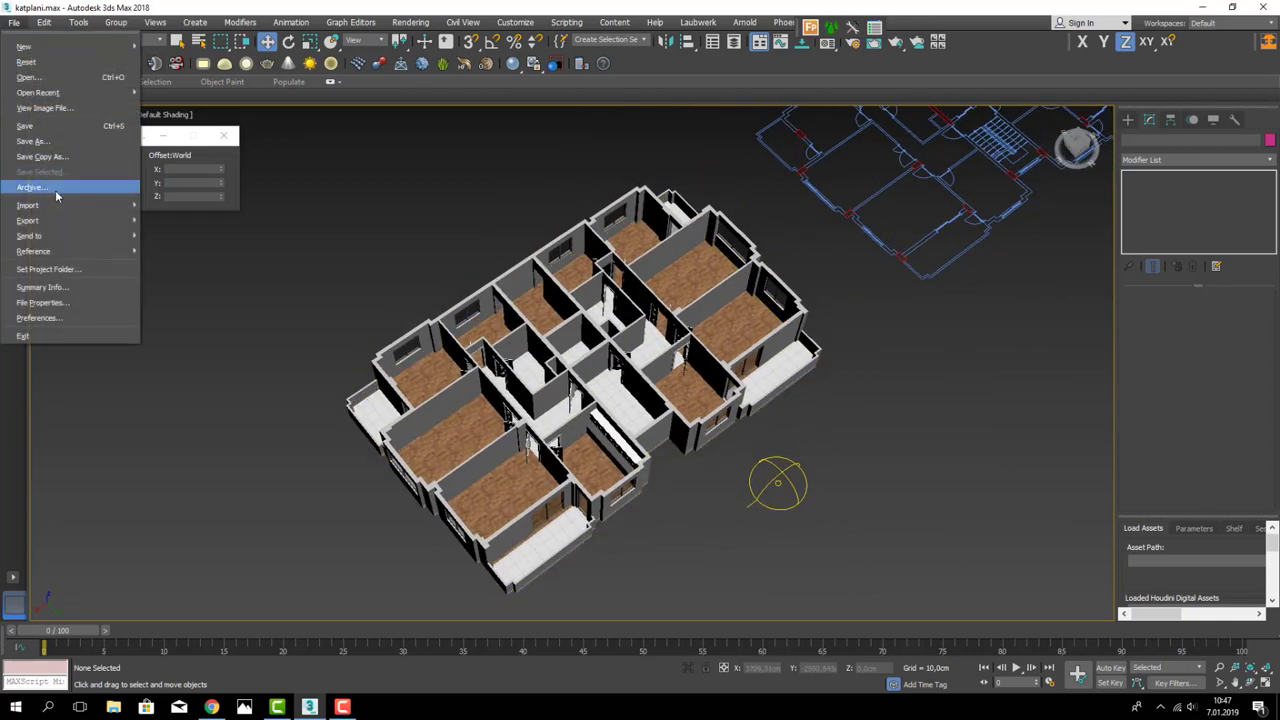
mouse_move(28, 205)
left_click(200, 231)
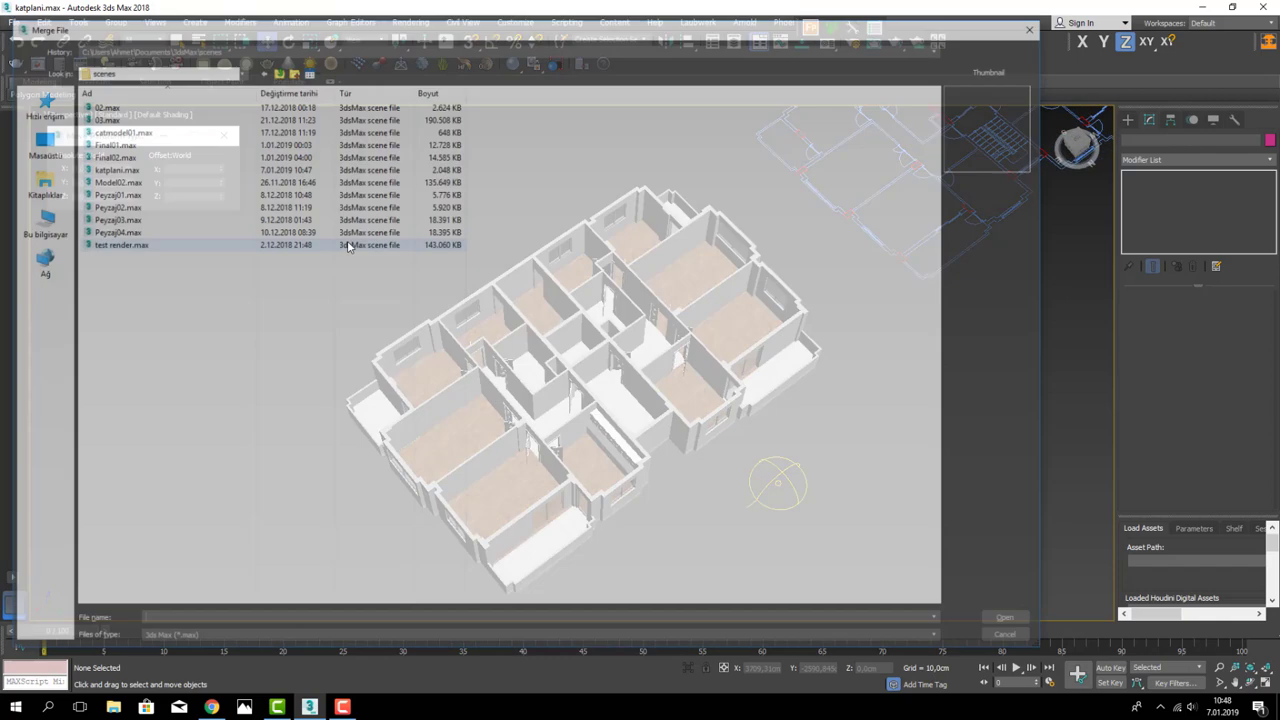
left_click(38, 143)
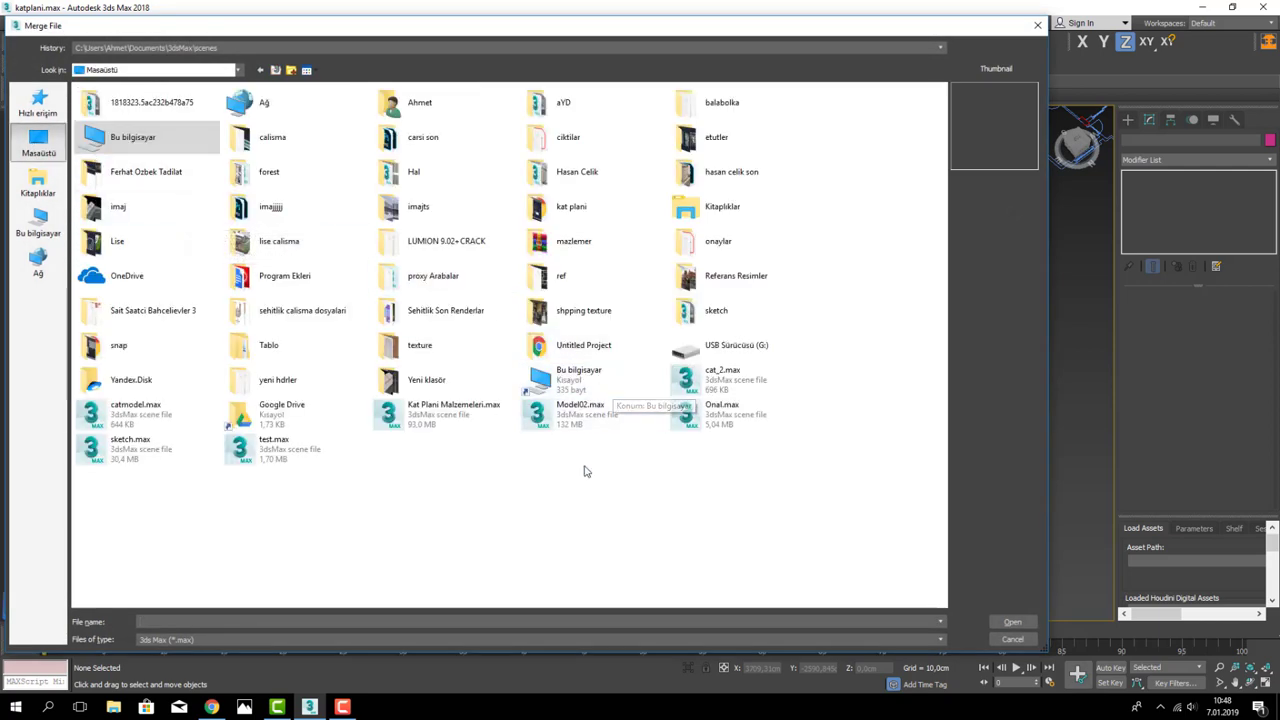
key("t")
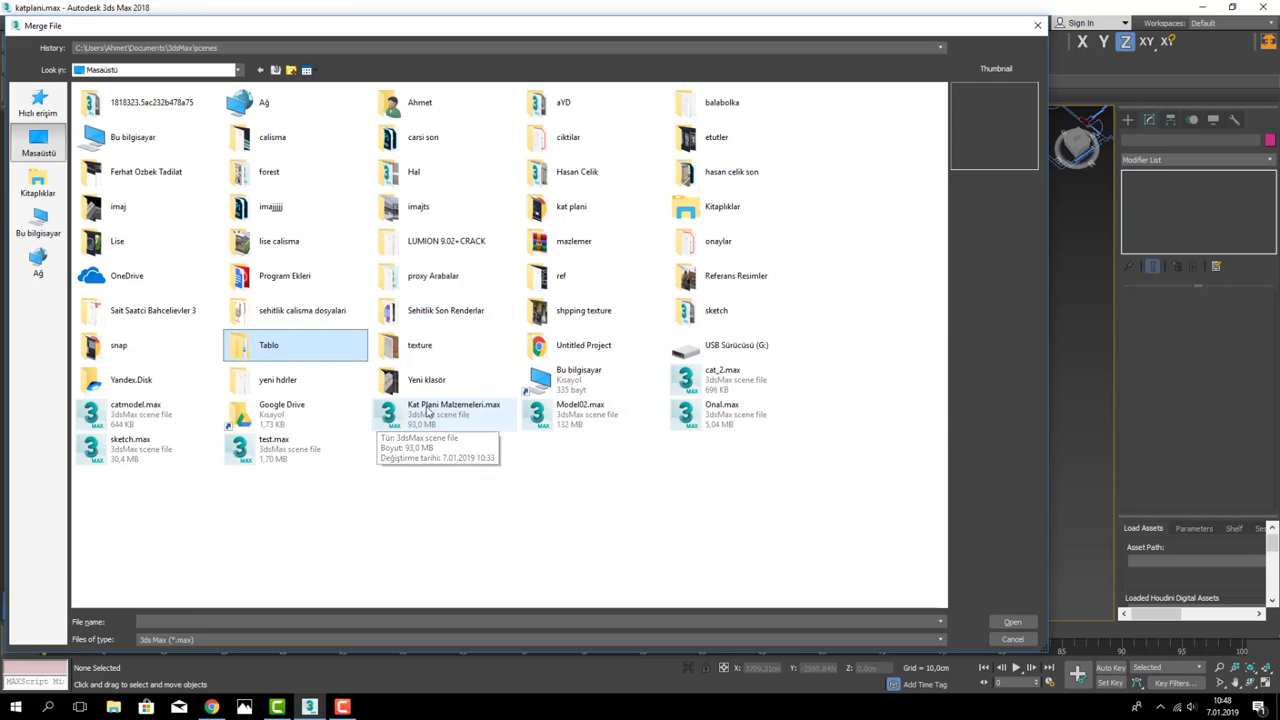
double_click(388, 418)
left_click(720, 461)
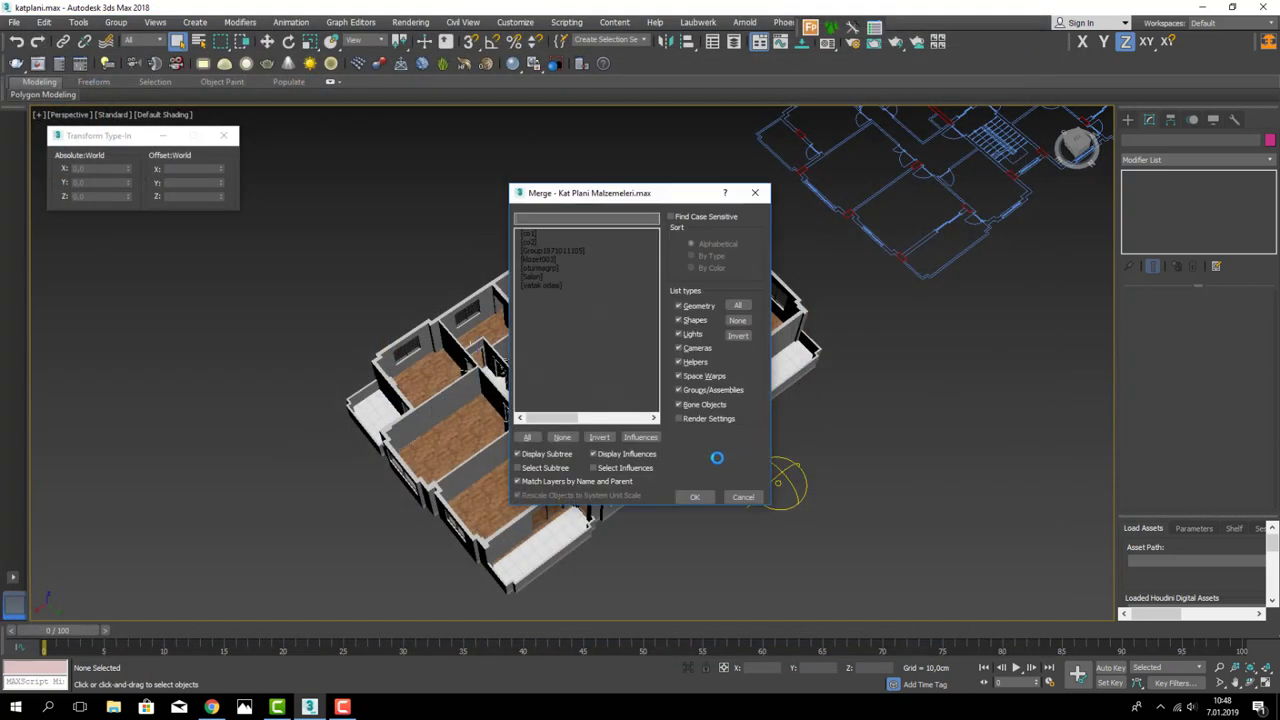
left_click_drag(530, 234, 540, 287)
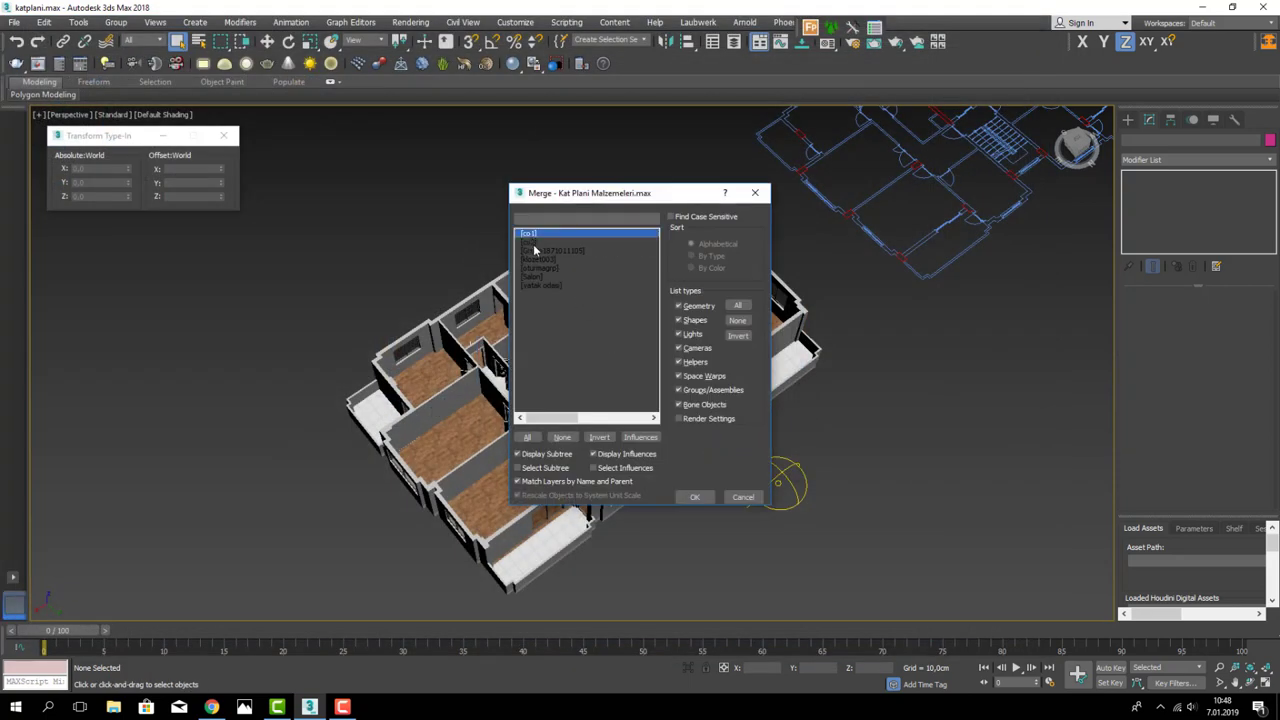
left_click(695, 497)
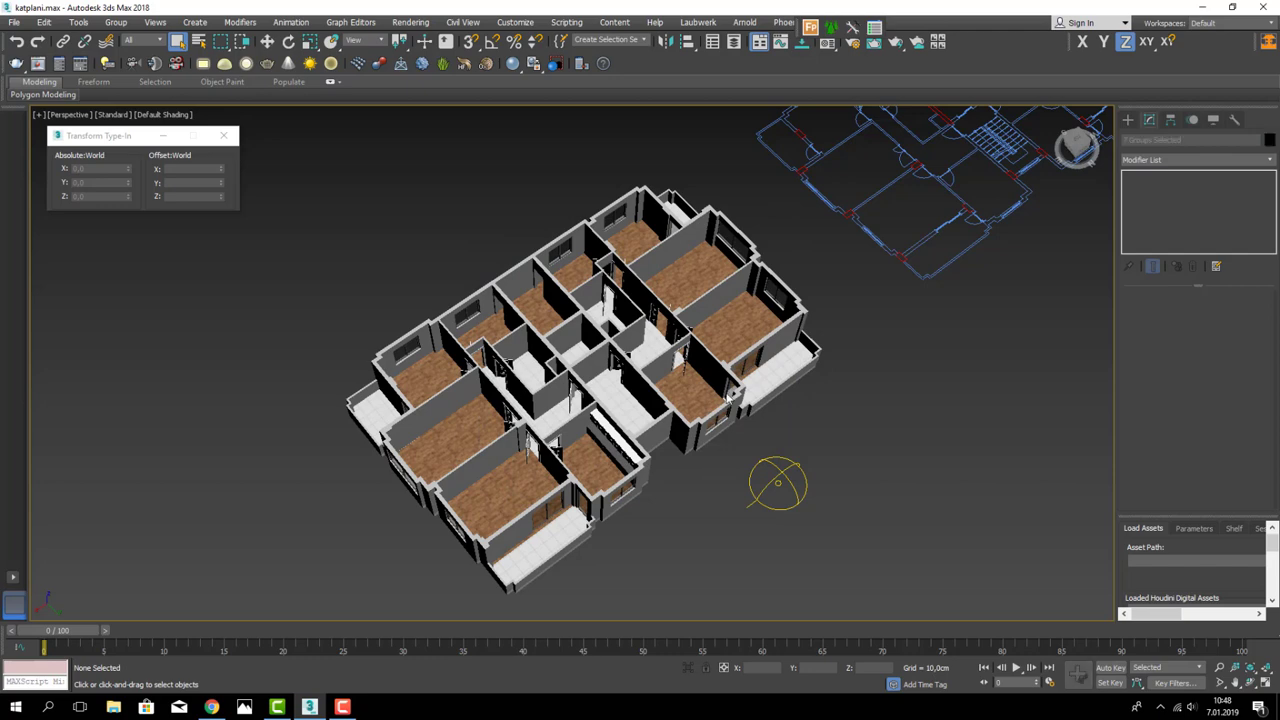
- In Top view, move the seven merged furniture groups just north of the floor plan
scroll(626, 343, "up", 5)
scroll(626, 343, "up", 2)
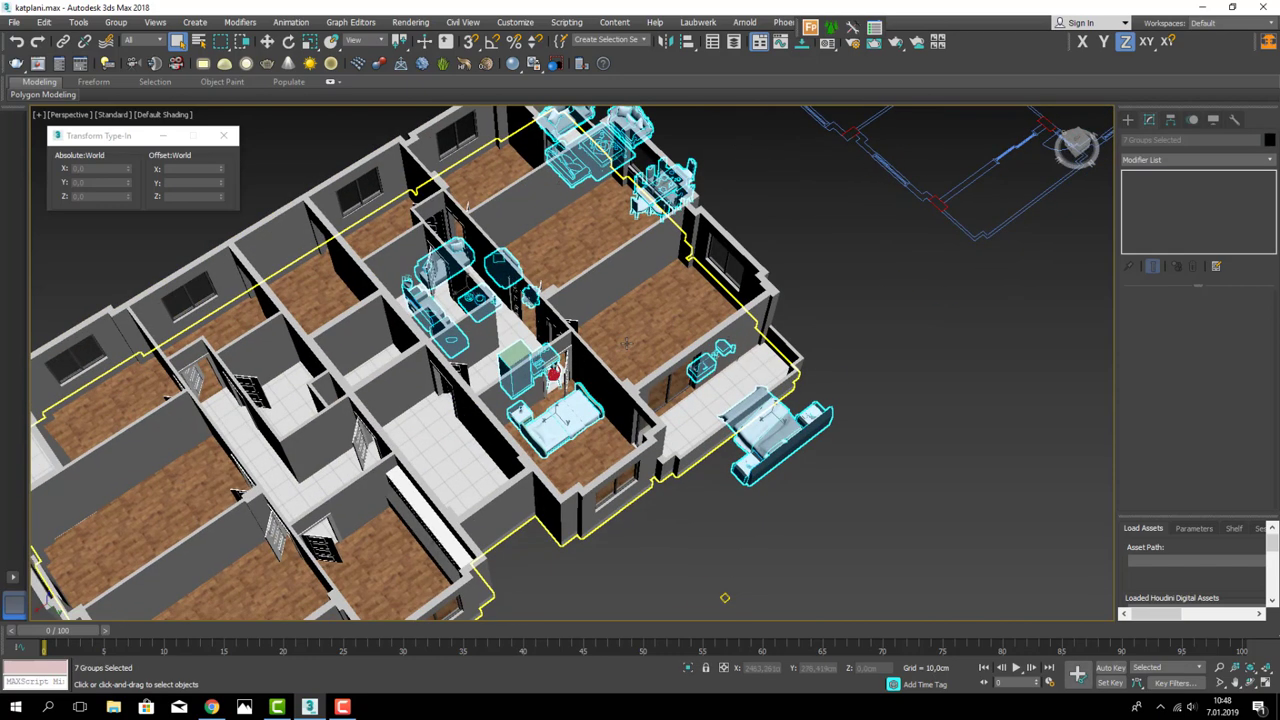
key("t")
scroll(630, 347, "down", 5)
scroll(625, 348, "down", 4)
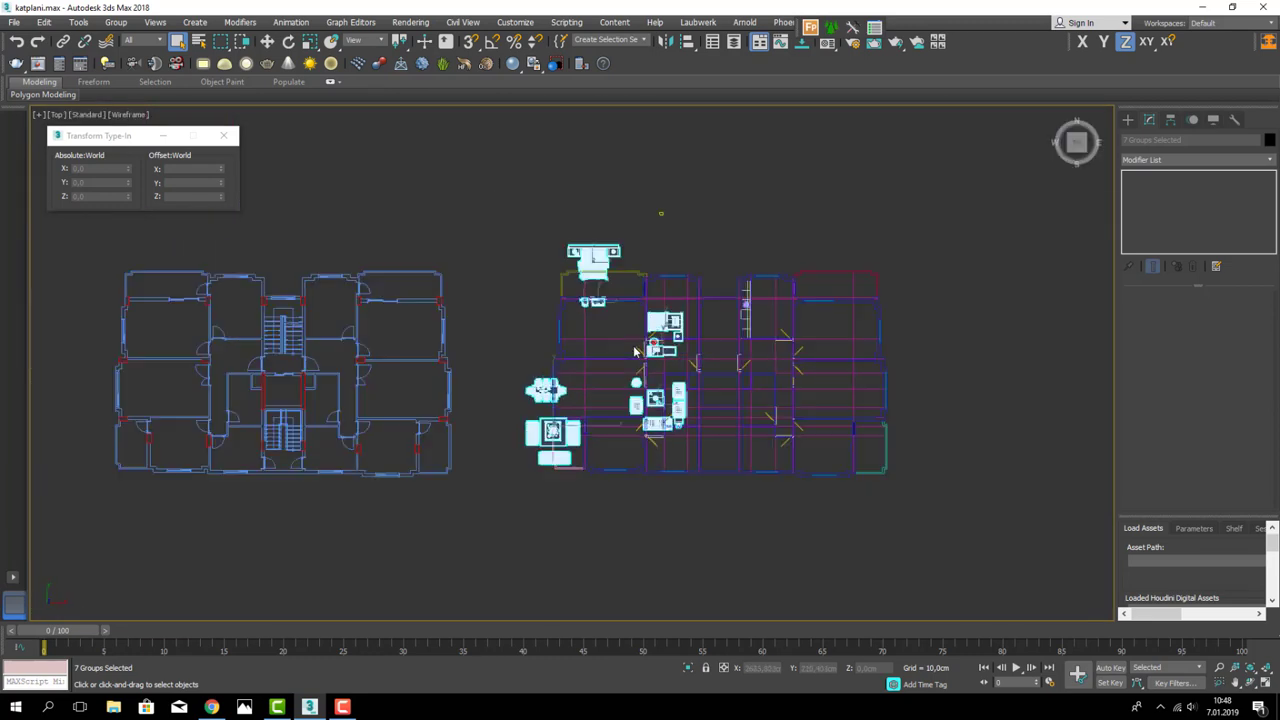
key("w")
left_click_drag(605, 349, 747, 189)
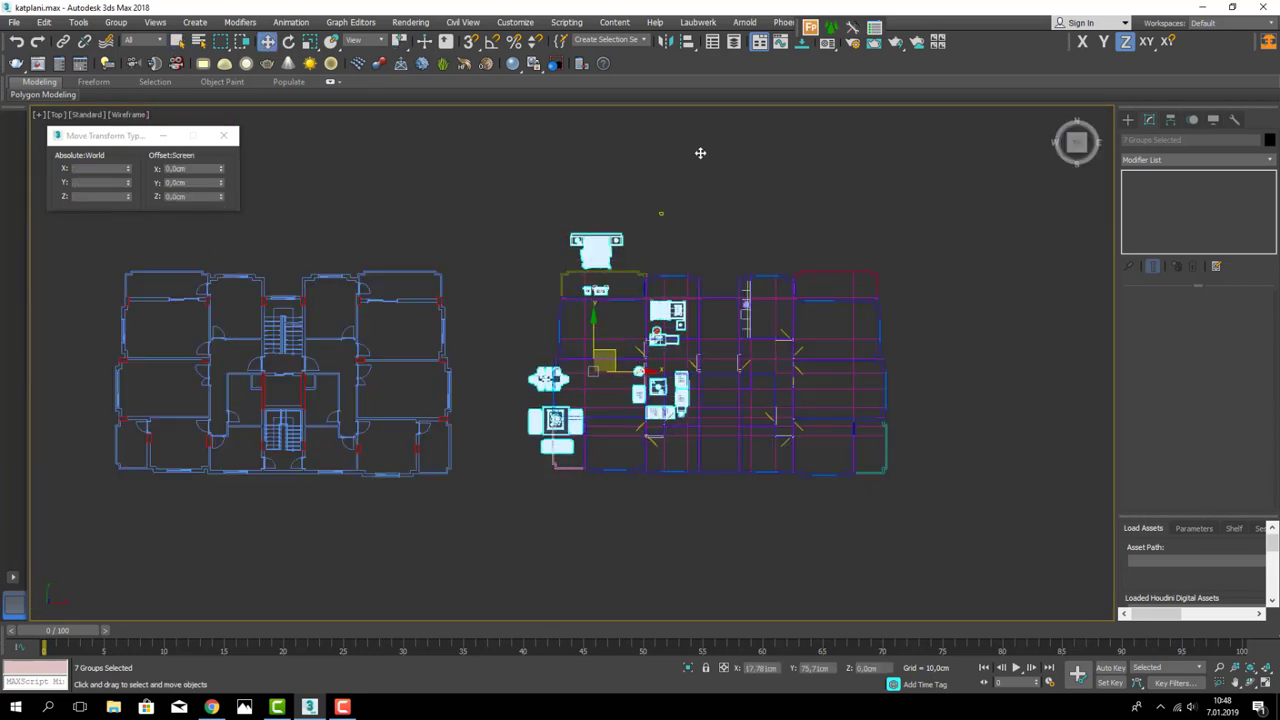
left_click(710, 261)
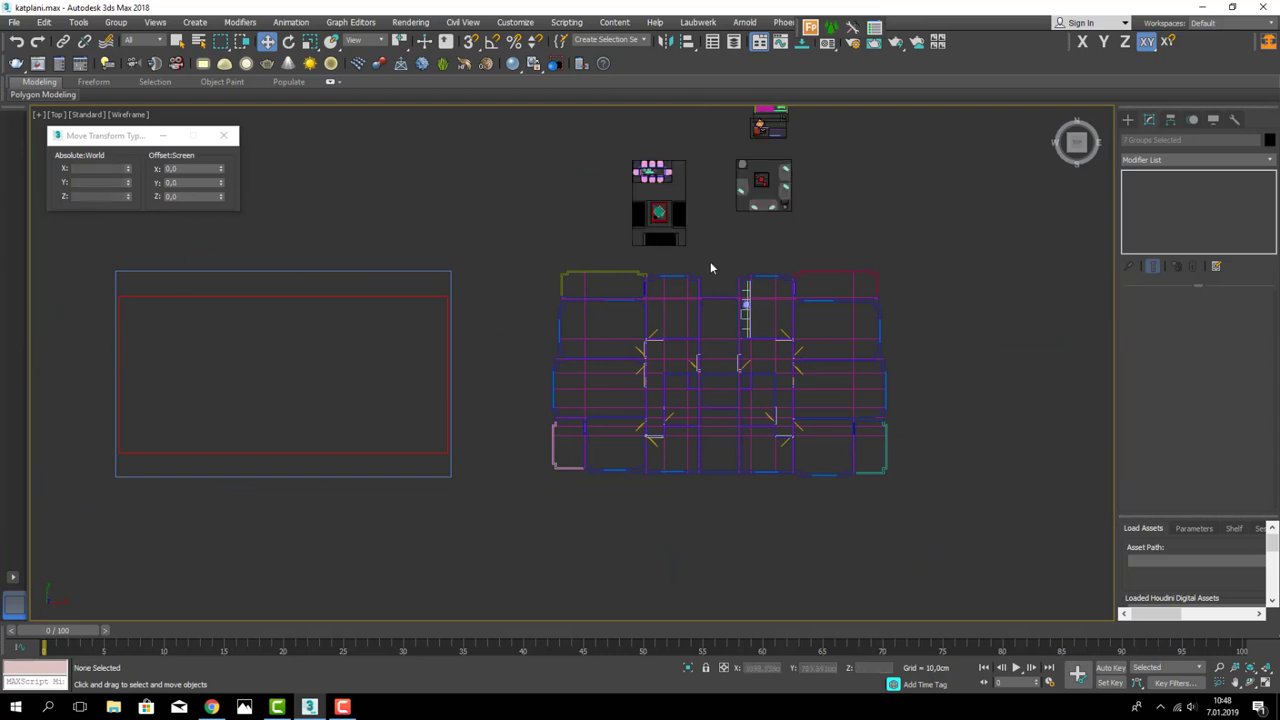
- Hide the floor mesh, the left 2D floor plan drawing and its red markers
key("F3")
left_click(627, 322)
right_click(627, 322)
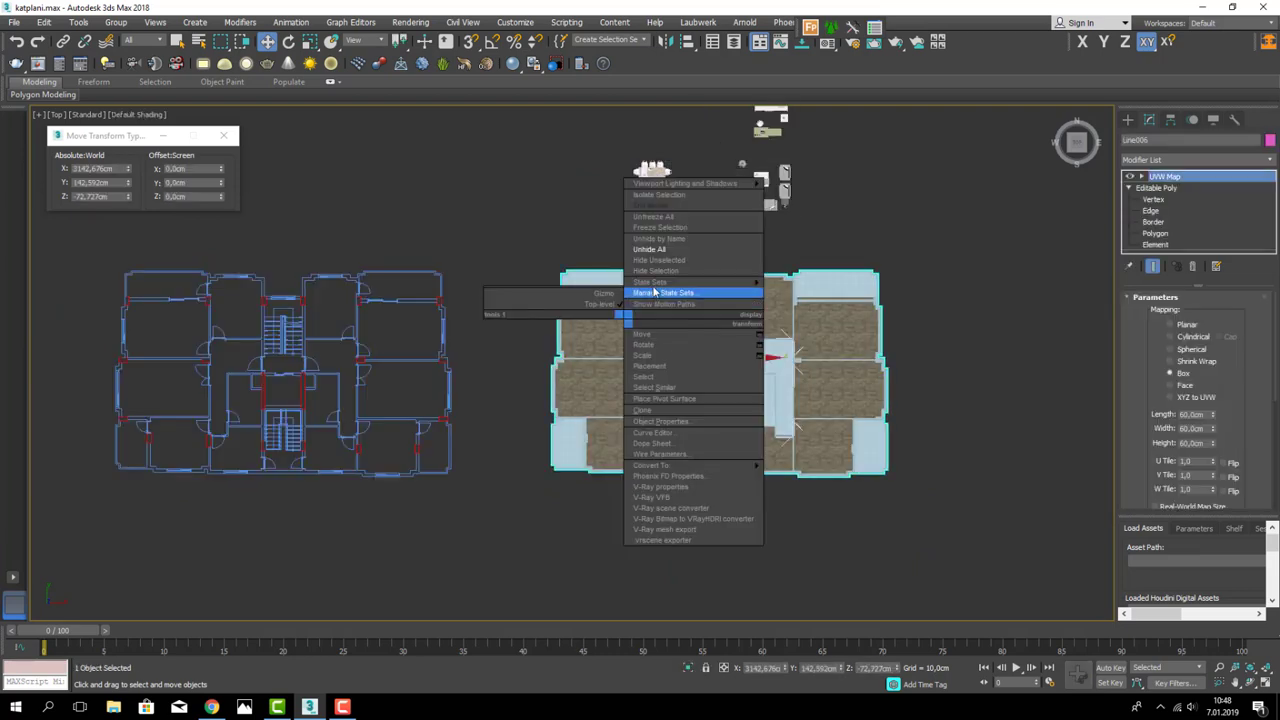
left_click(686, 271)
left_click(375, 303)
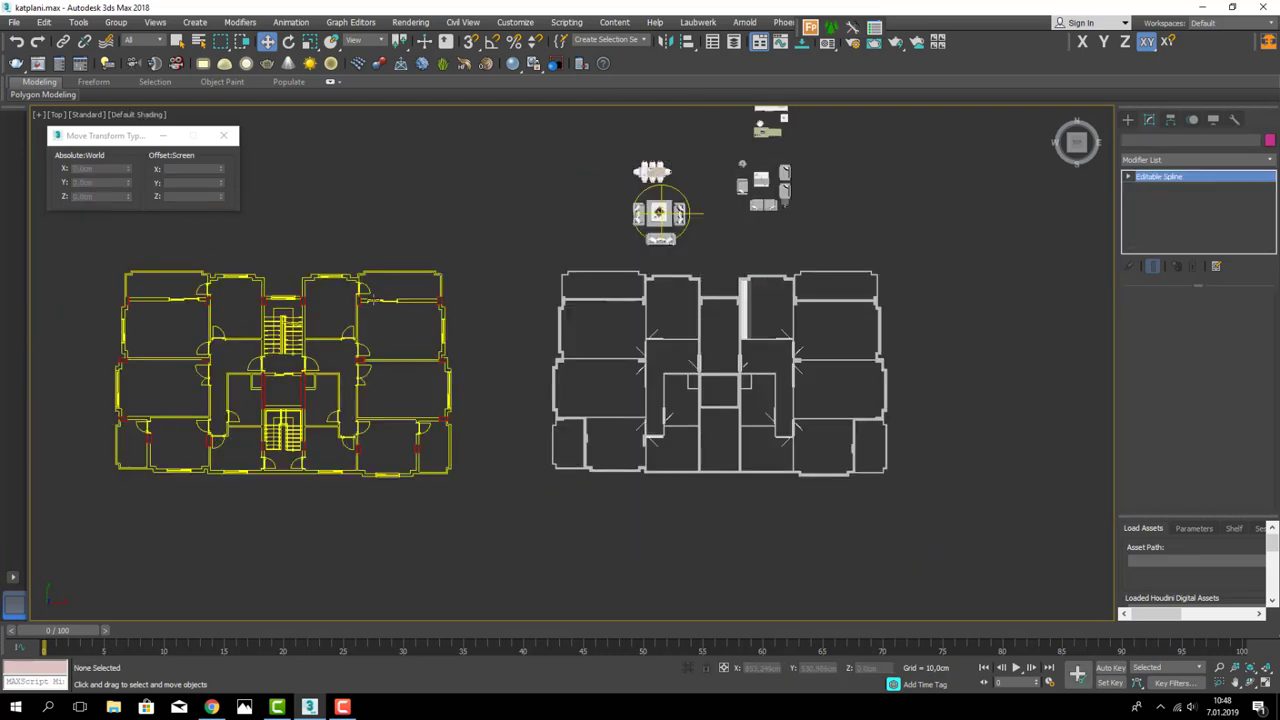
middle_click_drag(375, 303, 603, 287)
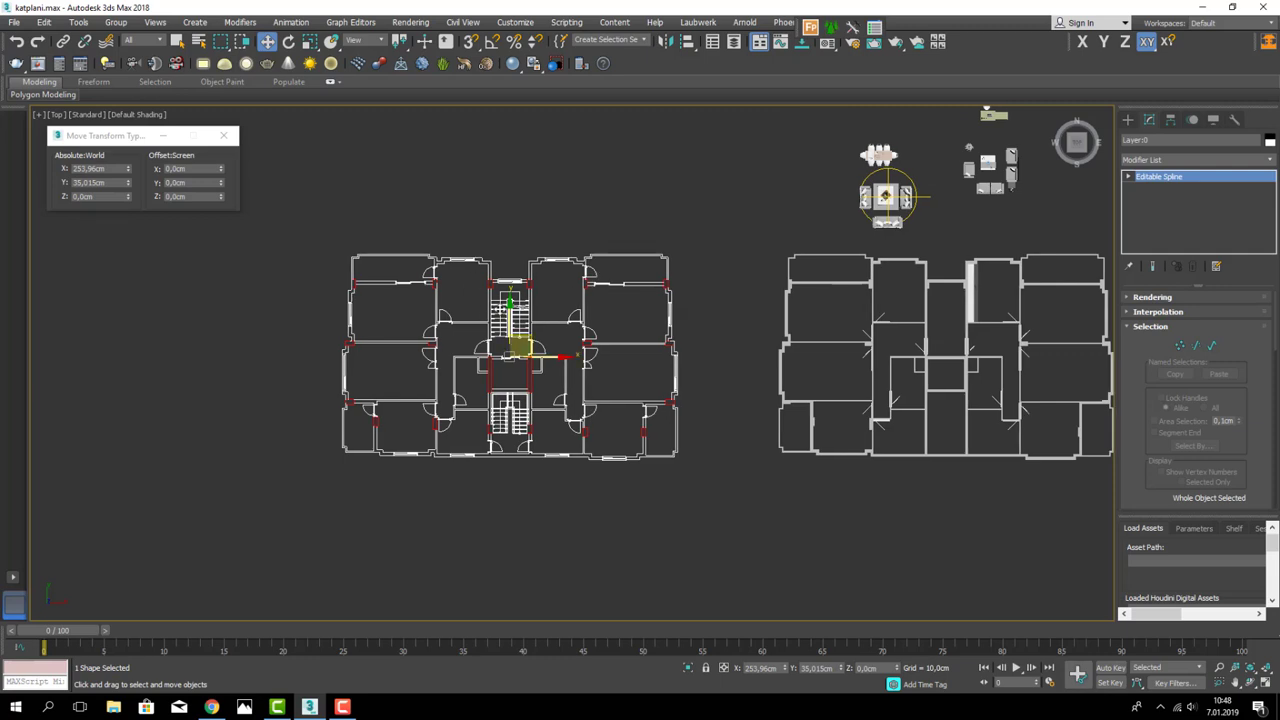
key("Delete")
left_click_drag(727, 505, 722, 500)
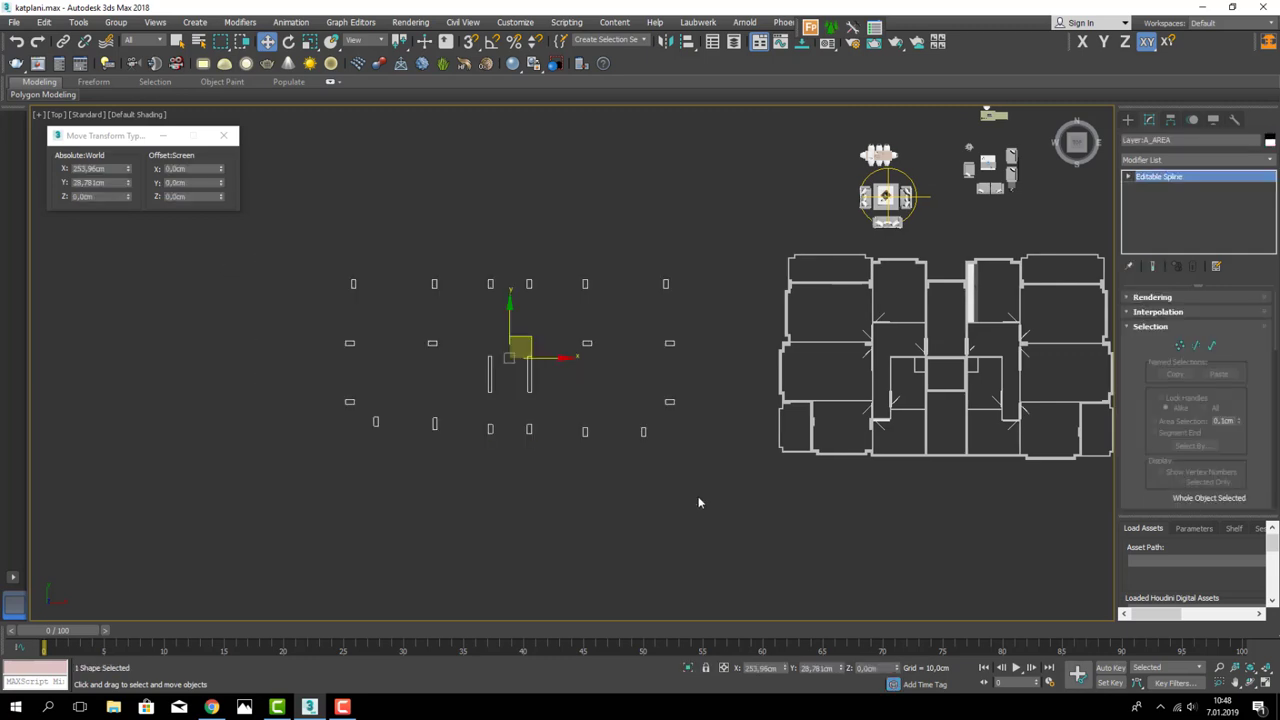
key("Delete")
middle_click_drag(998, 249, 838, 304)
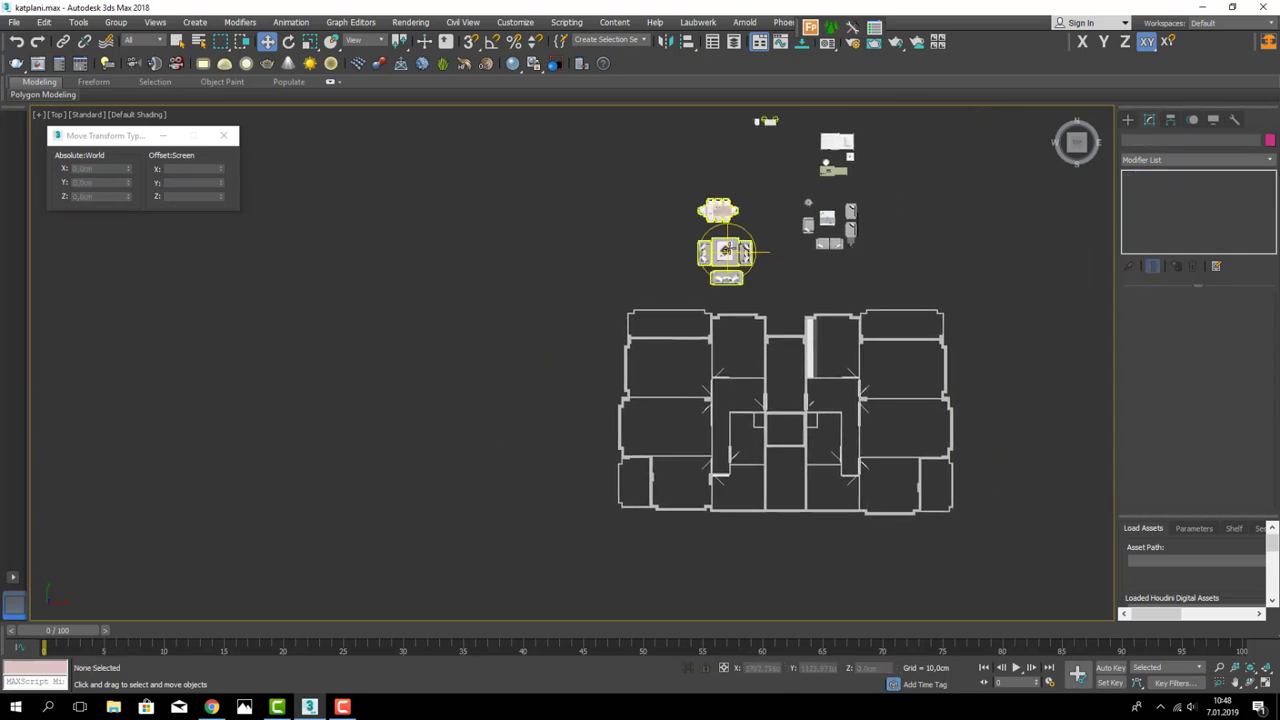
- Rotate the Salon furniture group -90° in Z and rough it into the upper-left rooms
scroll(723, 249, "up", 2)
left_click(724, 248)
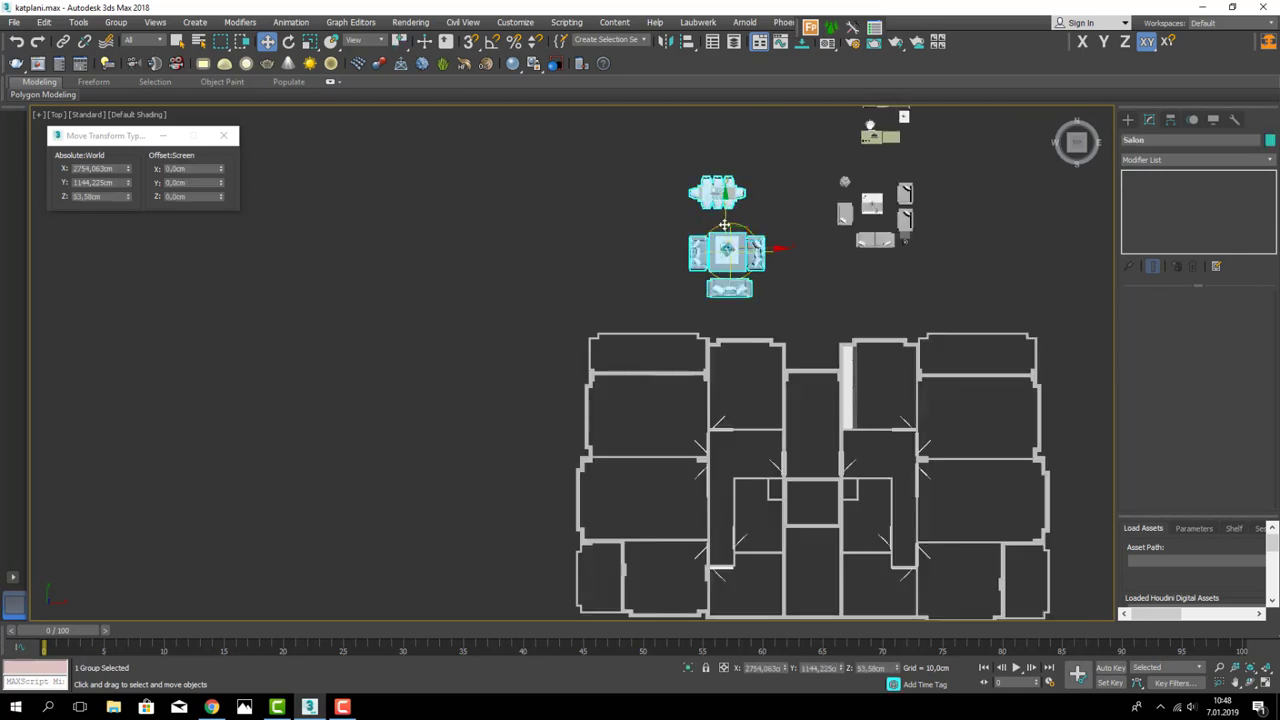
left_click_drag(700, 290, 596, 445)
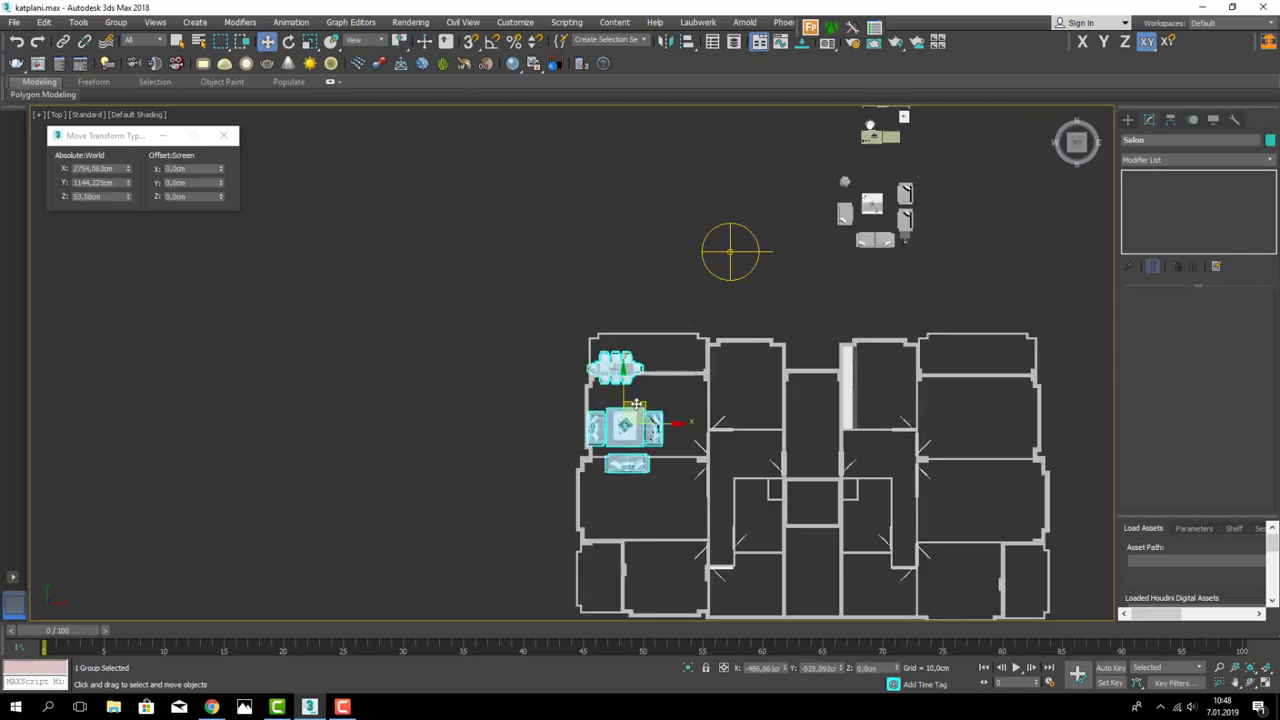
middle_click_drag(551, 277, 538, 253)
left_click(288, 42)
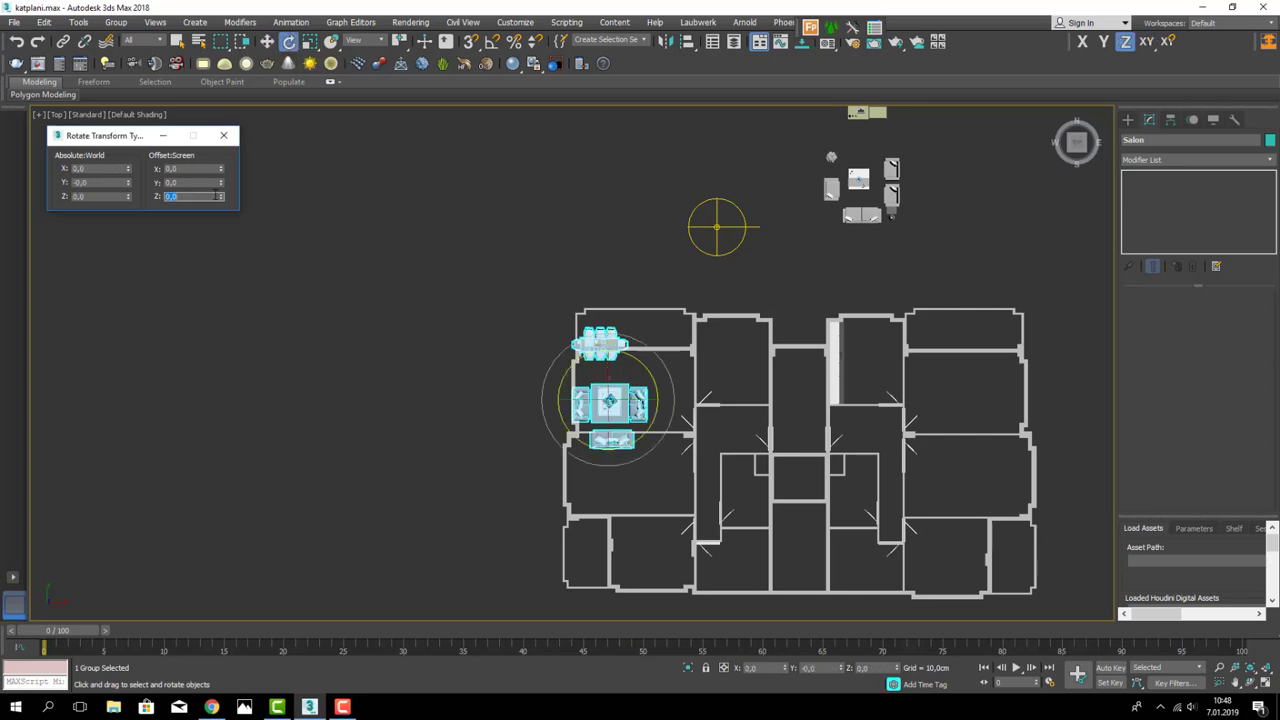
type("-90")
key("Return")
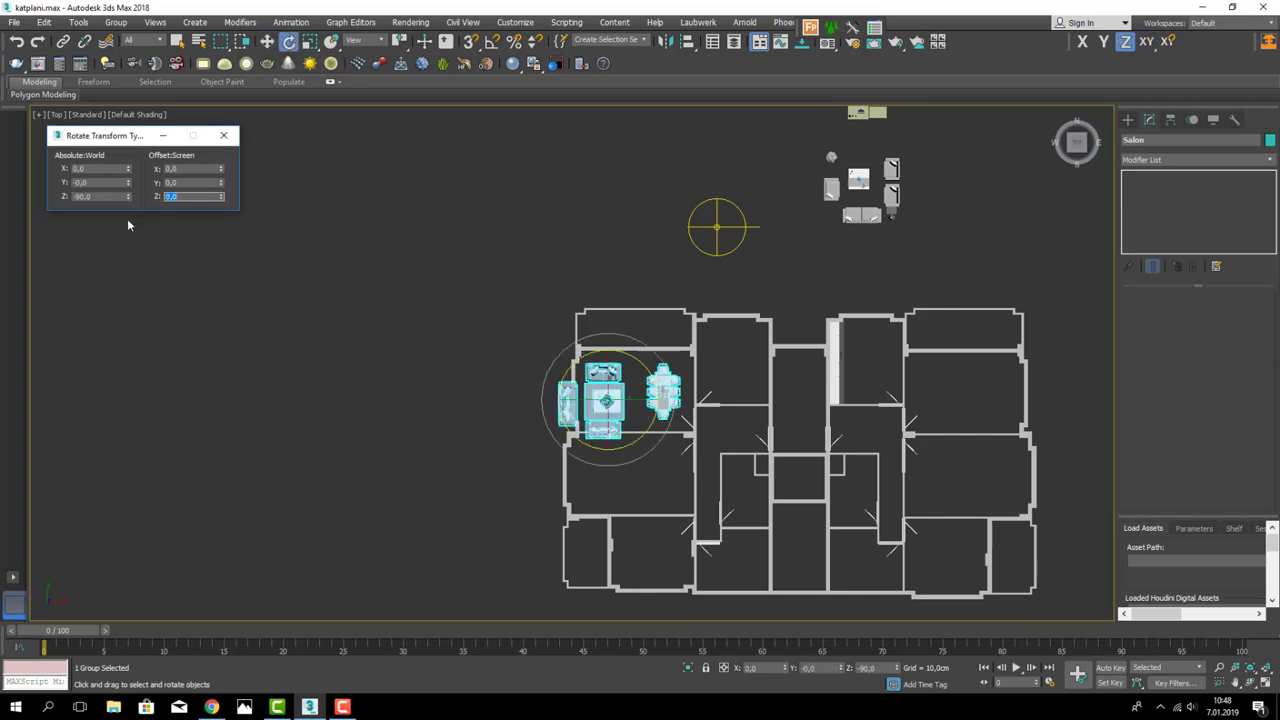
left_click(267, 41)
middle_click_drag(466, 267, 426, 183)
scroll(552, 278, "up", 3)
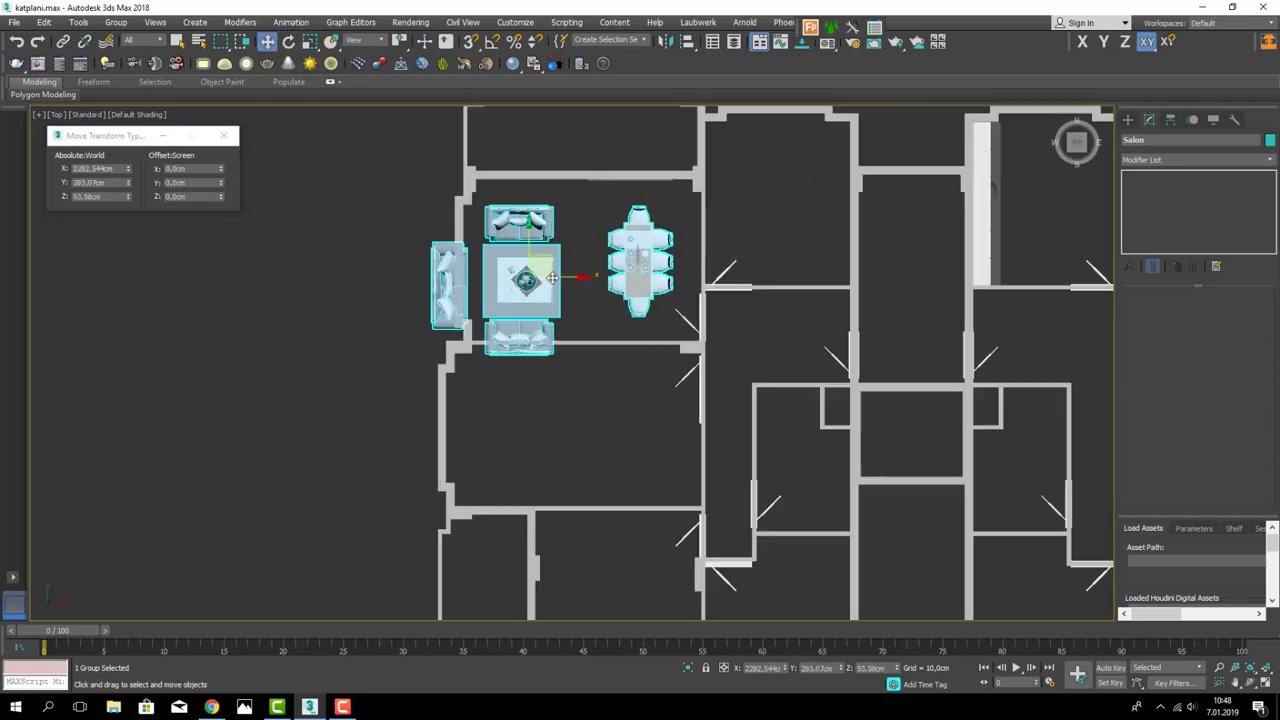
left_click_drag(547, 265, 584, 246)
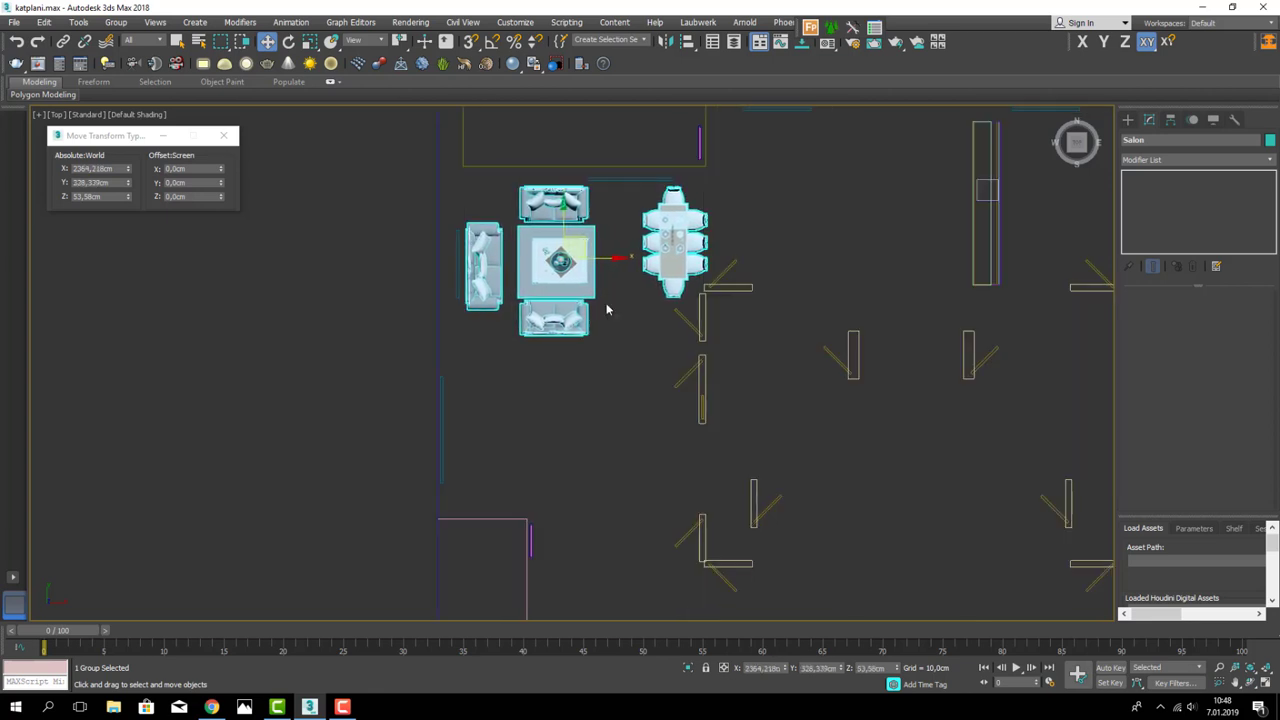
- Open the Salon group, shift its dining table slightly closer, then close the group
left_click(584, 271)
left_click(116, 22)
left_click(145, 80)
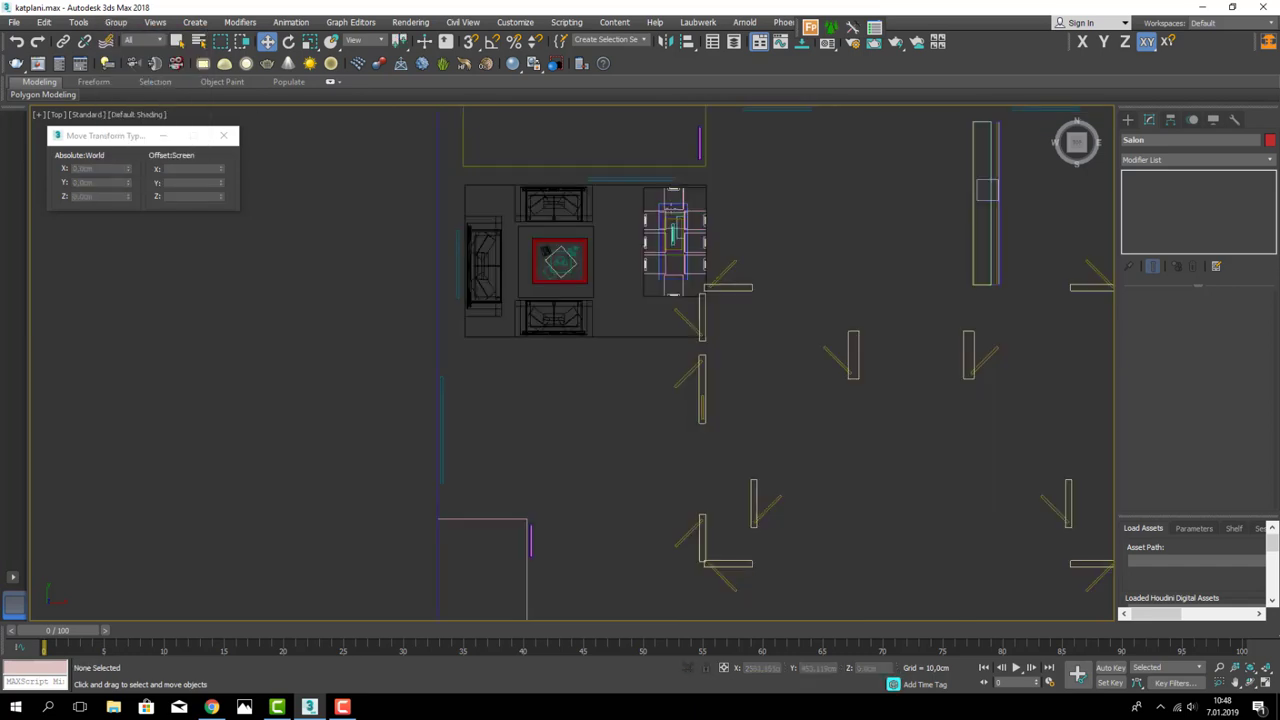
left_click(663, 208)
mouse_move(661, 221)
left_mouse_down()
mouse_move(644, 222)
mouse_move(690, 244)
left_mouse_up()
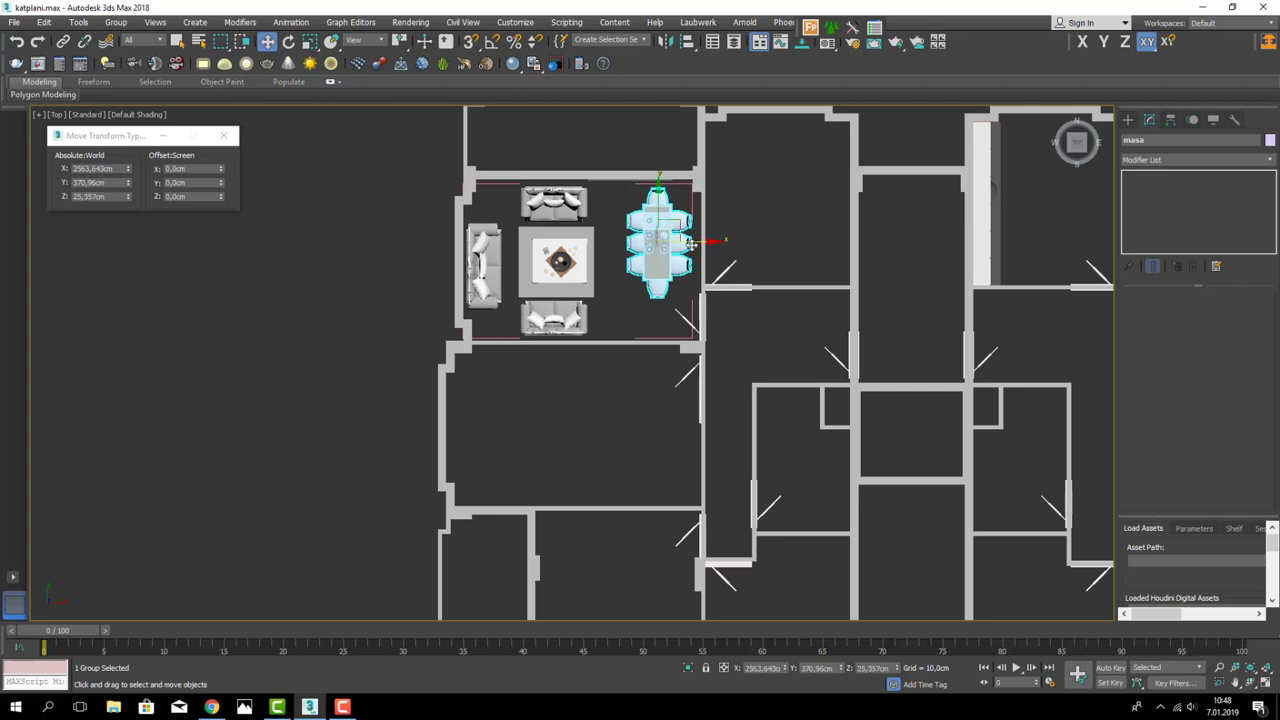
left_click(116, 22)
left_click(140, 95)
- Move the Salon group right into the upper-right room, at X 4008,348 cm
scroll(603, 308, "down", 2)
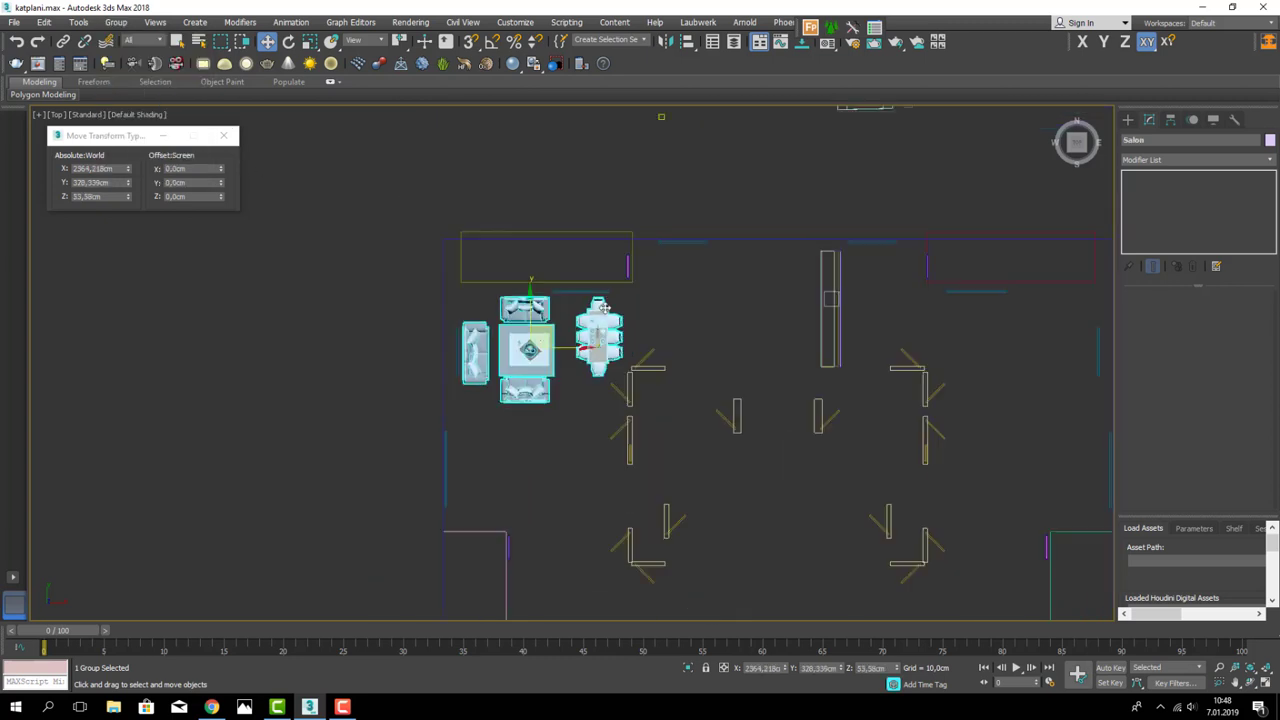
scroll(603, 308, "down", 2)
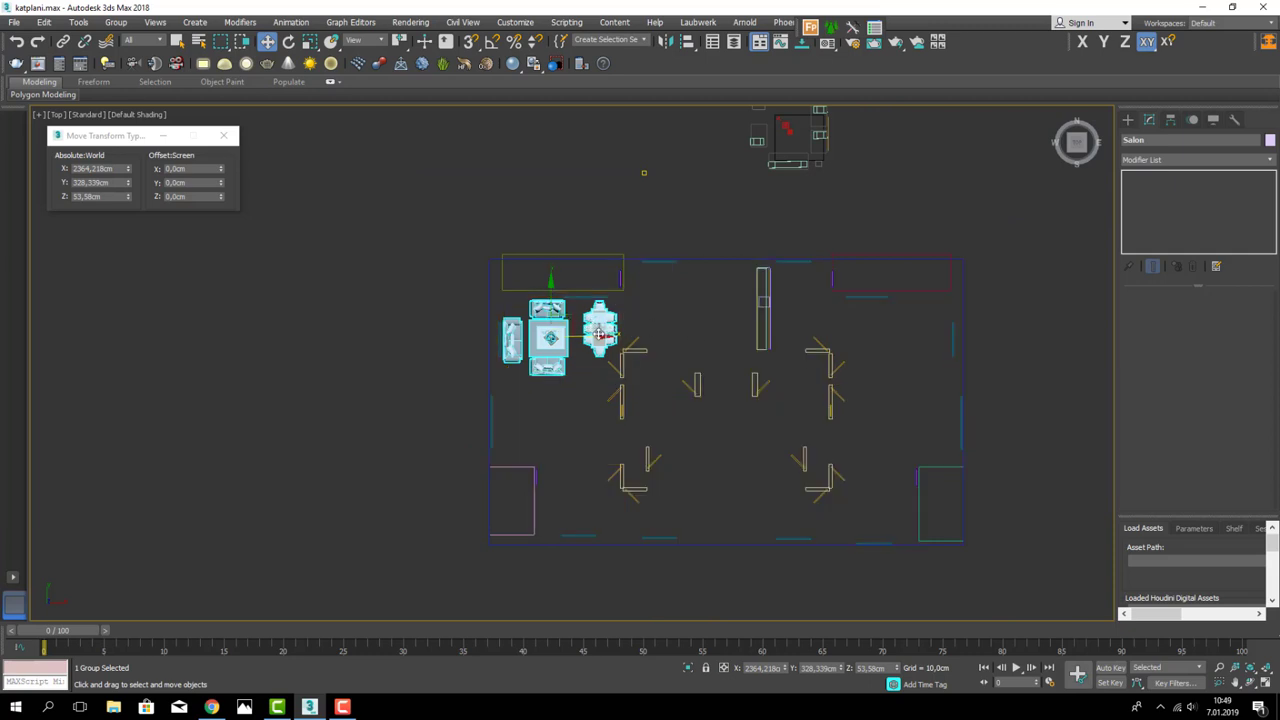
left_click_drag(550, 338, 900, 338)
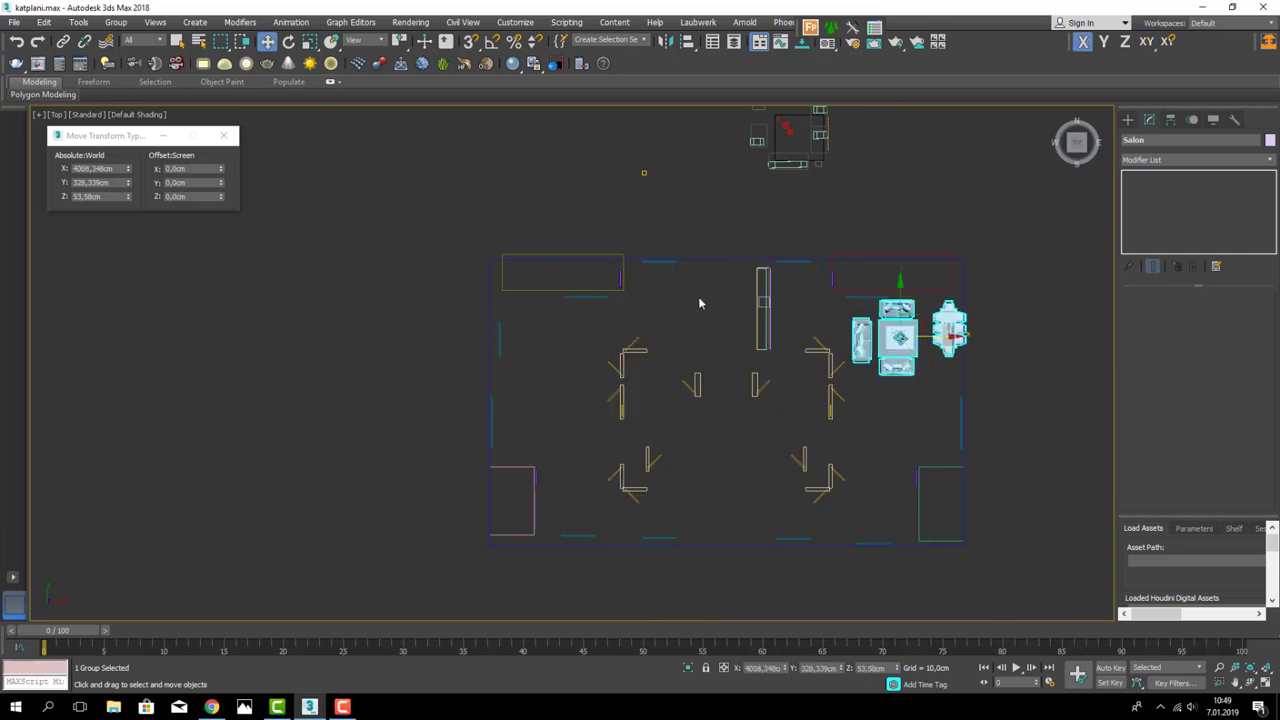
middle_click_drag(675, 354, 623, 306)
scroll(721, 282, "up", 2)
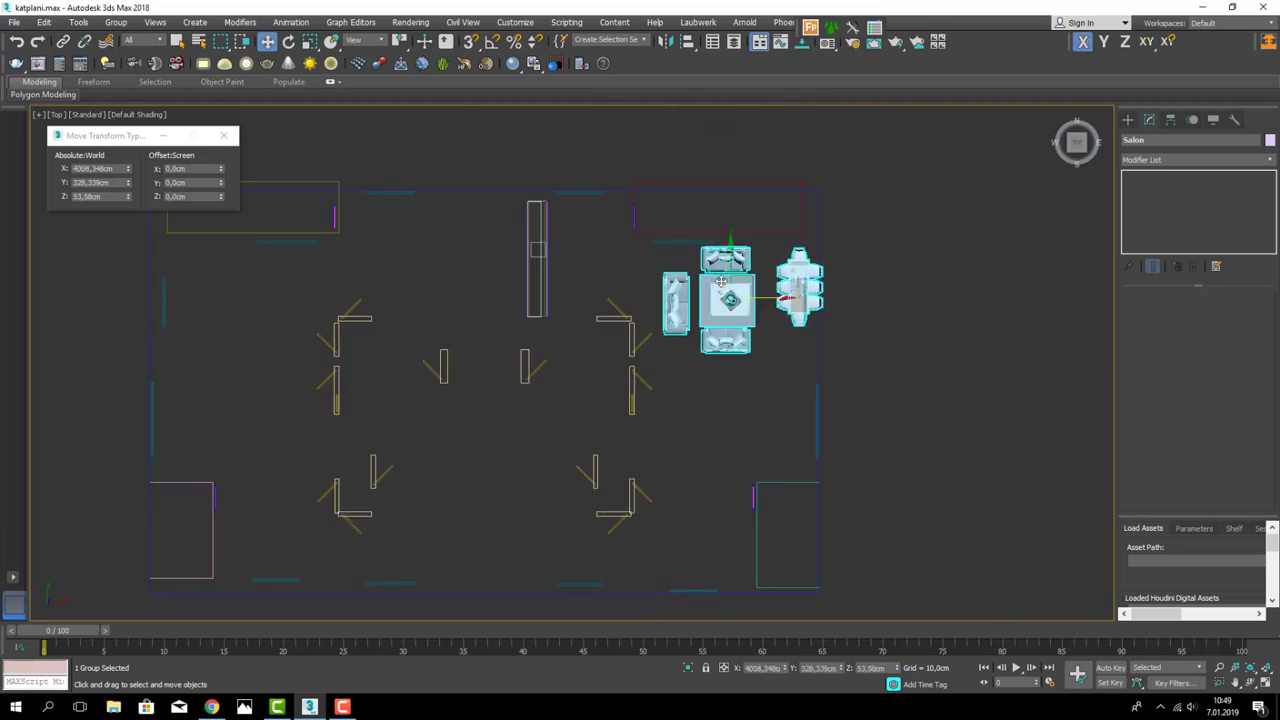
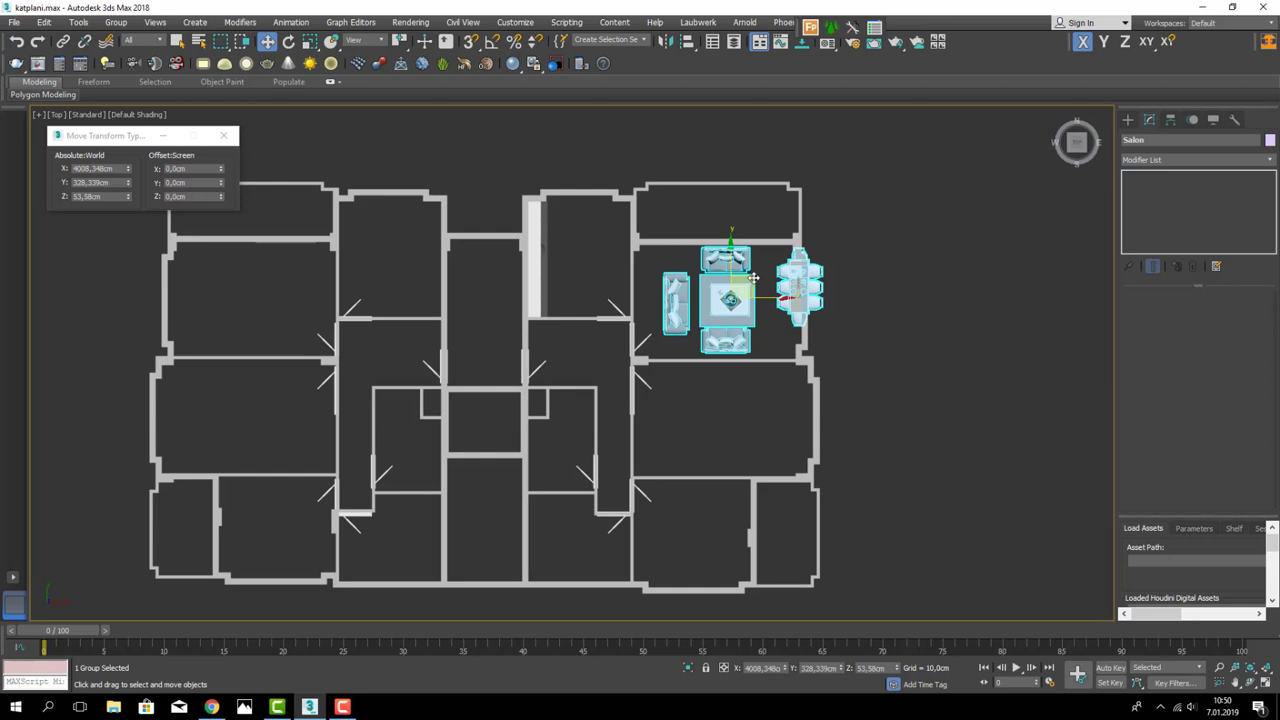
- Mirror the Salon group on X with No Clone and slide it back into the upper-right room
left_click_drag(753, 279, 727, 280)
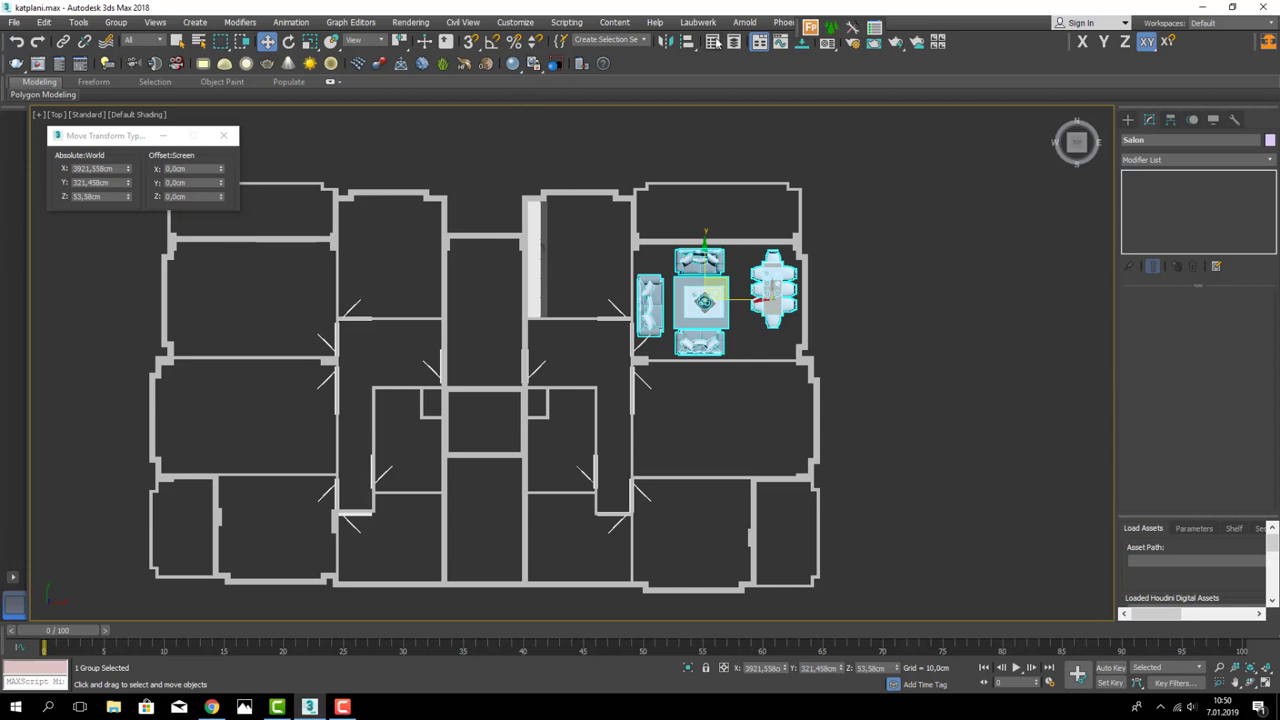
left_click(666, 42)
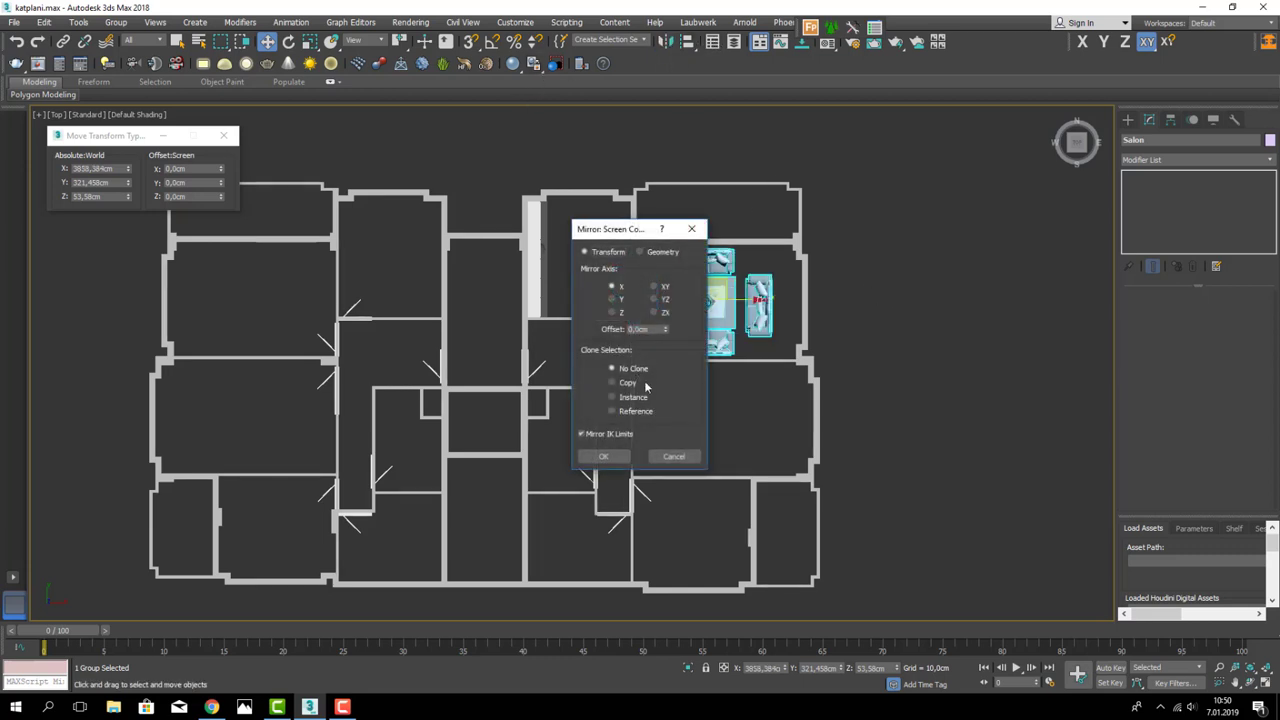
left_click(603, 456)
left_click_drag(725, 284, 750, 282)
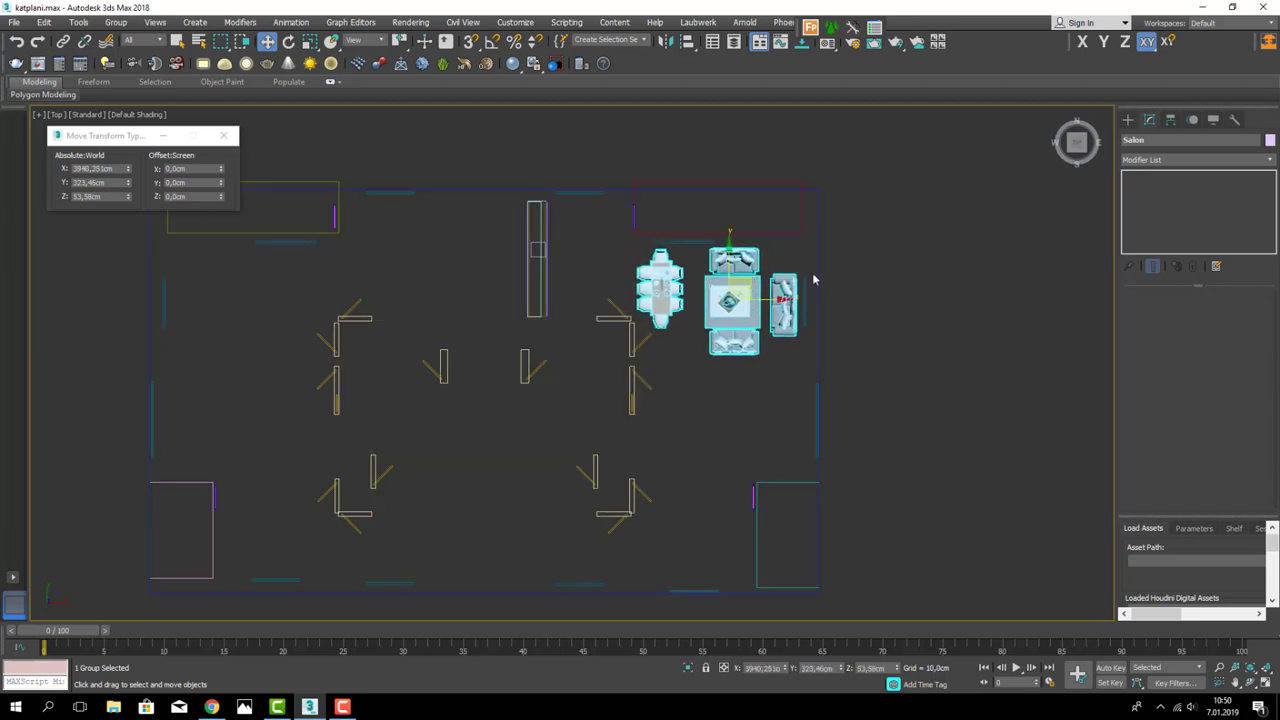
- Zoom in and reselect the Salon group to check its fit, then deselect it
scroll(813, 280, "up", 1)
scroll(641, 266, "up", 1)
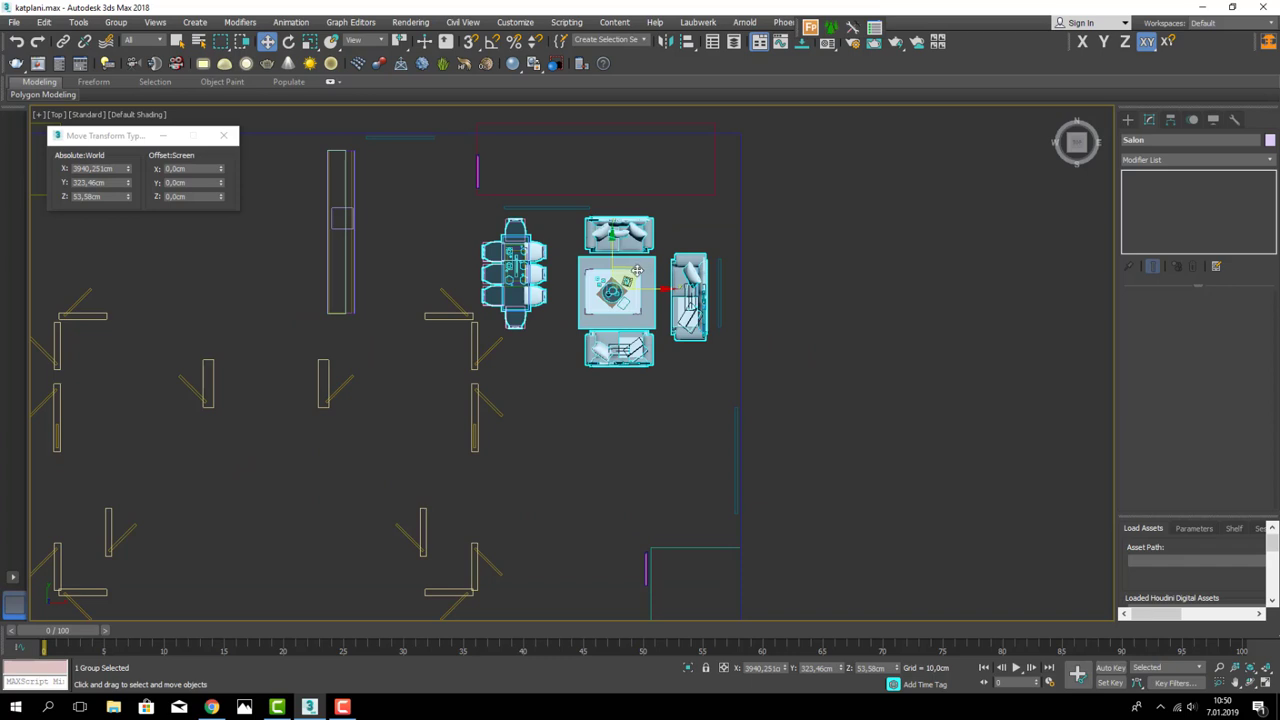
left_click(803, 264)
scroll(803, 264, "down", 2)
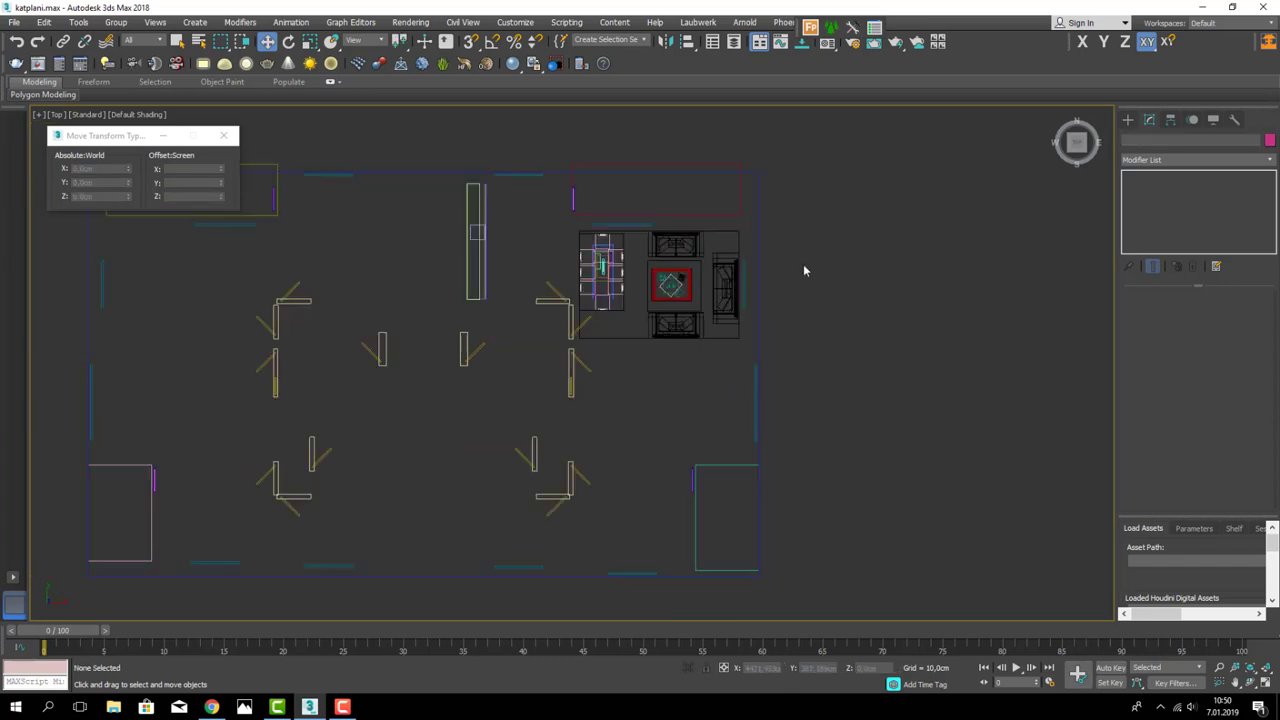
left_click(678, 265)
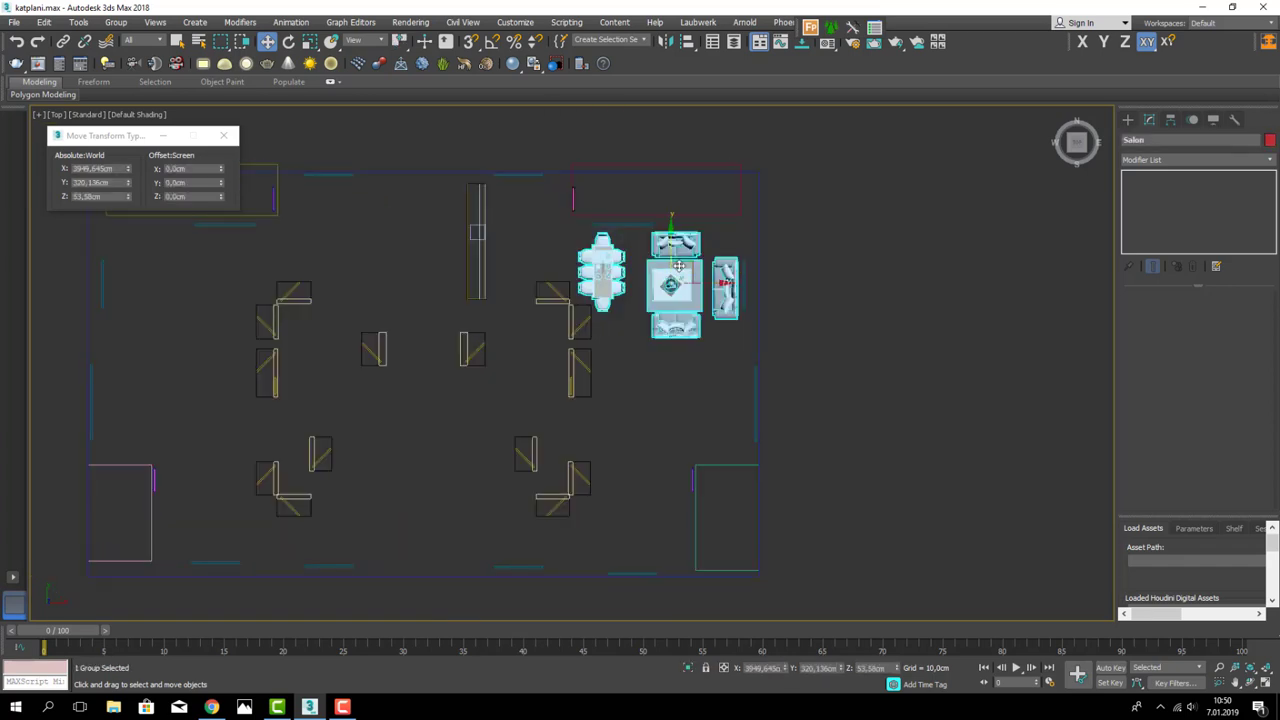
left_click(795, 262)
- Orbit a Perspective view of the building to check the Salon furniture placement
key("p")
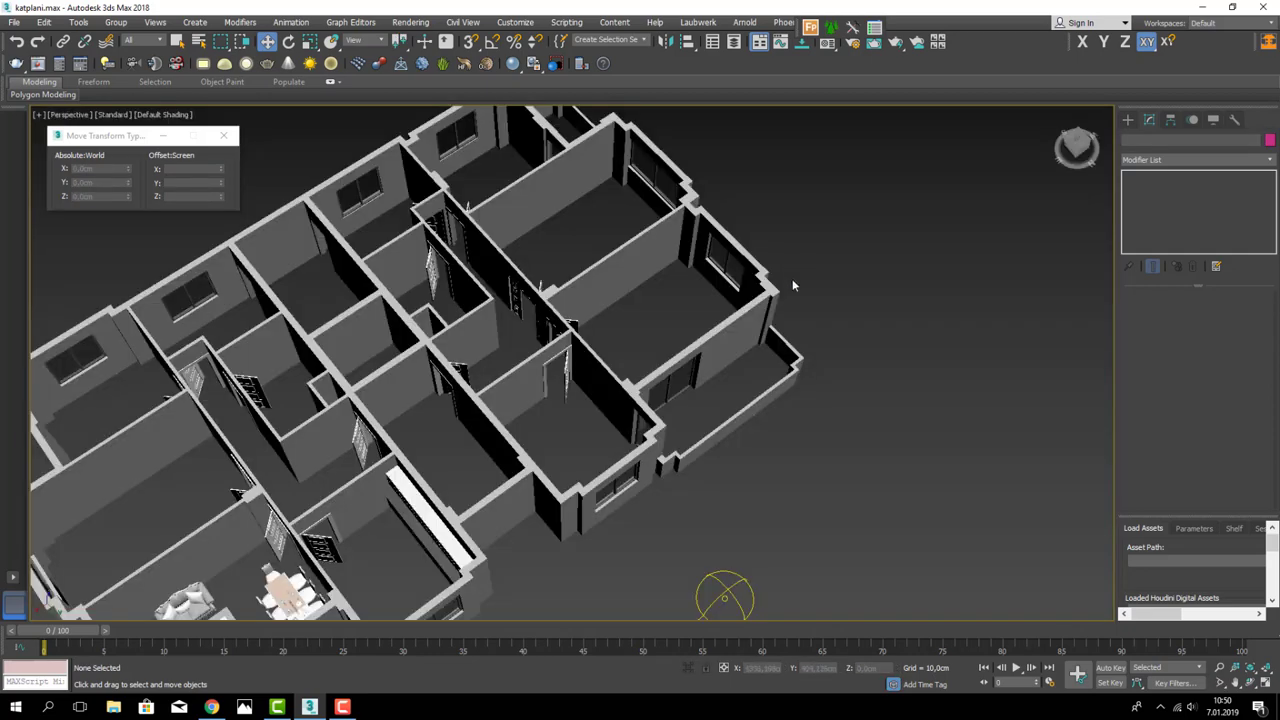
scroll(792, 286, "down", 5)
mouse_move(680, 420)
middle_mouse_down("alt")
mouse_move(622, 479)
mouse_move(628, 436)
middle_mouse_up("alt")
scroll(611, 449, "up", 6)
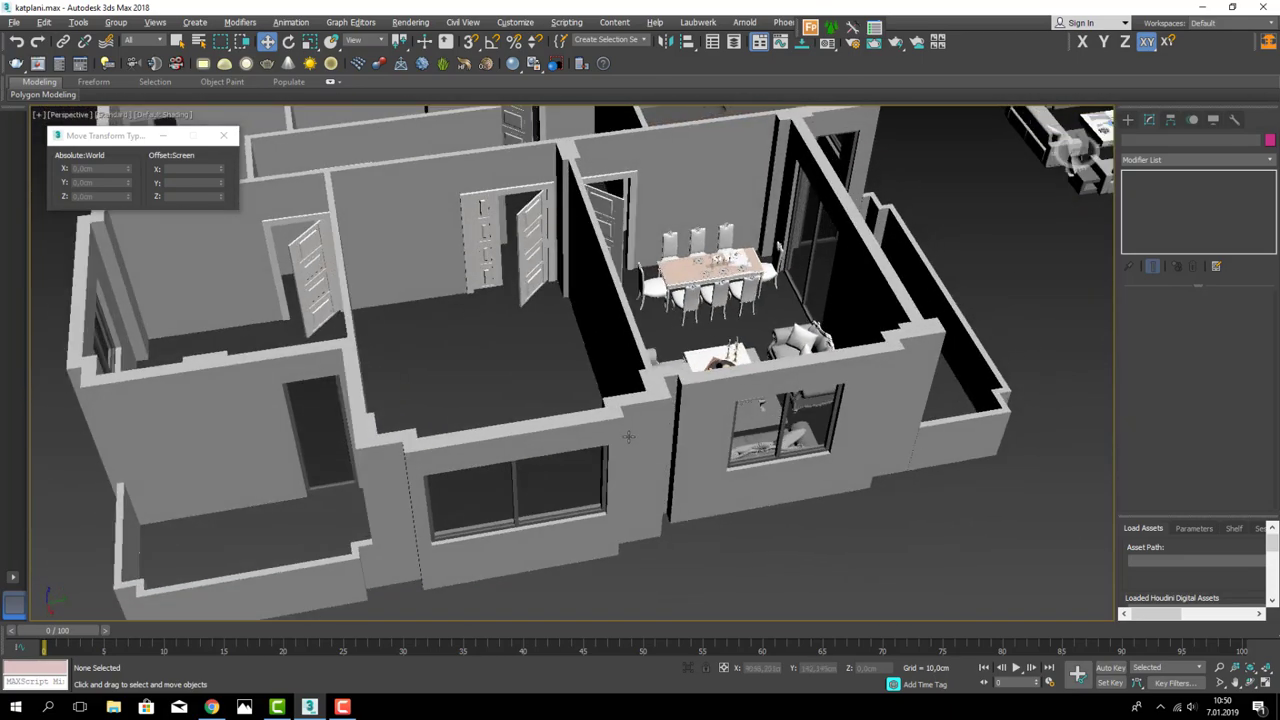
scroll(628, 436, "down", 2)
scroll(889, 341, "down", 2)
key("alt+t")
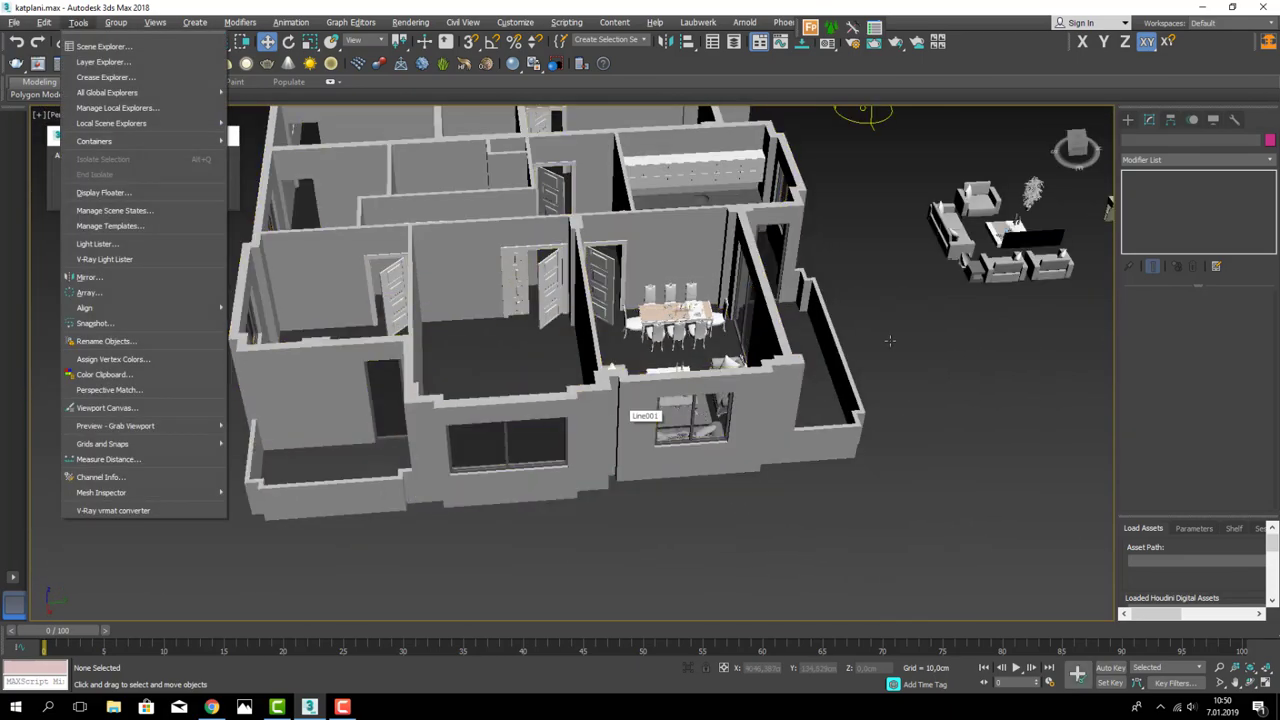
key("Escape")
- In Top view, move the oturmagrp seating group into the lower-right room
key("t")
scroll(632, 310, "down", 3)
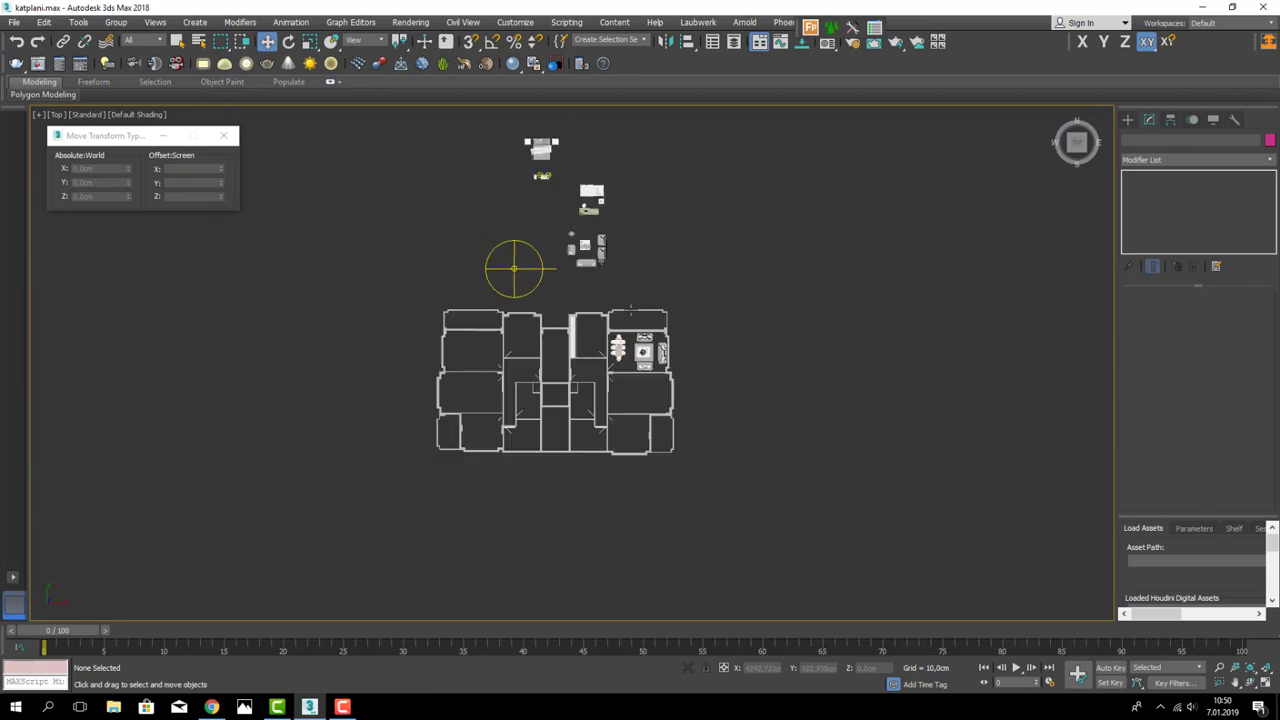
left_click(600, 247)
left_click_drag(600, 247, 648, 416)
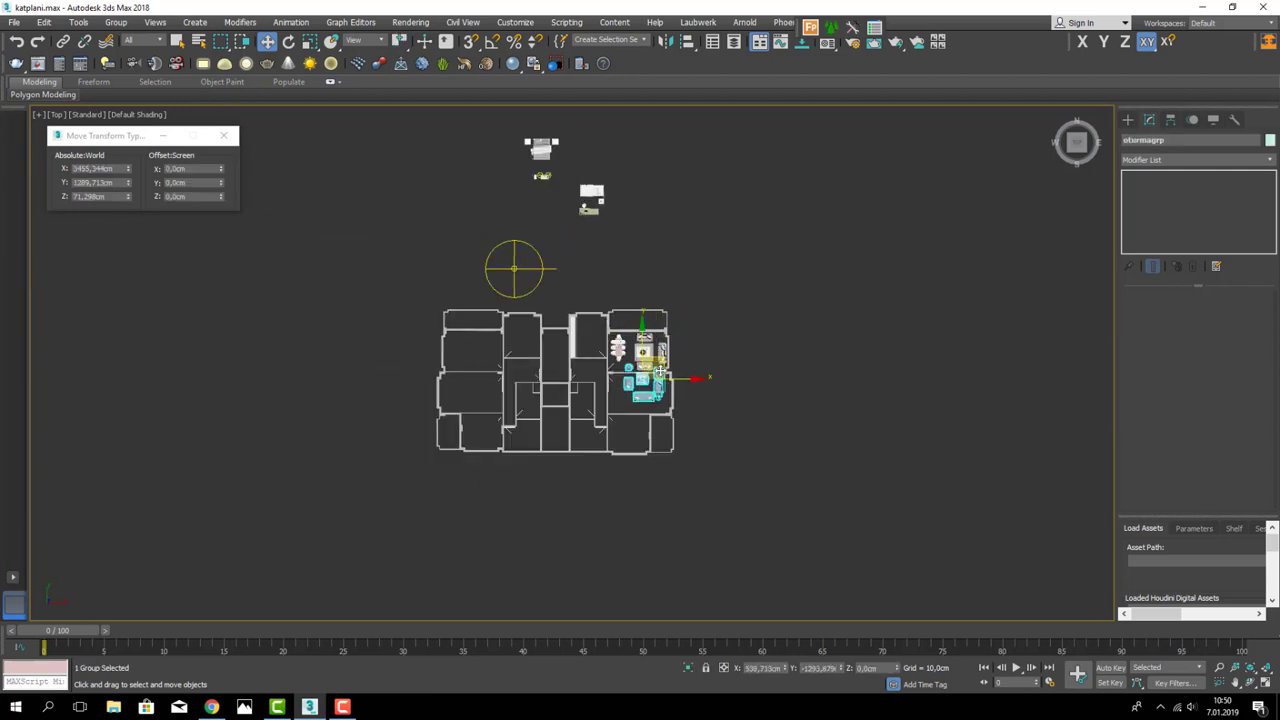
scroll(648, 416, "up", 3)
scroll(648, 416, "up", 2)
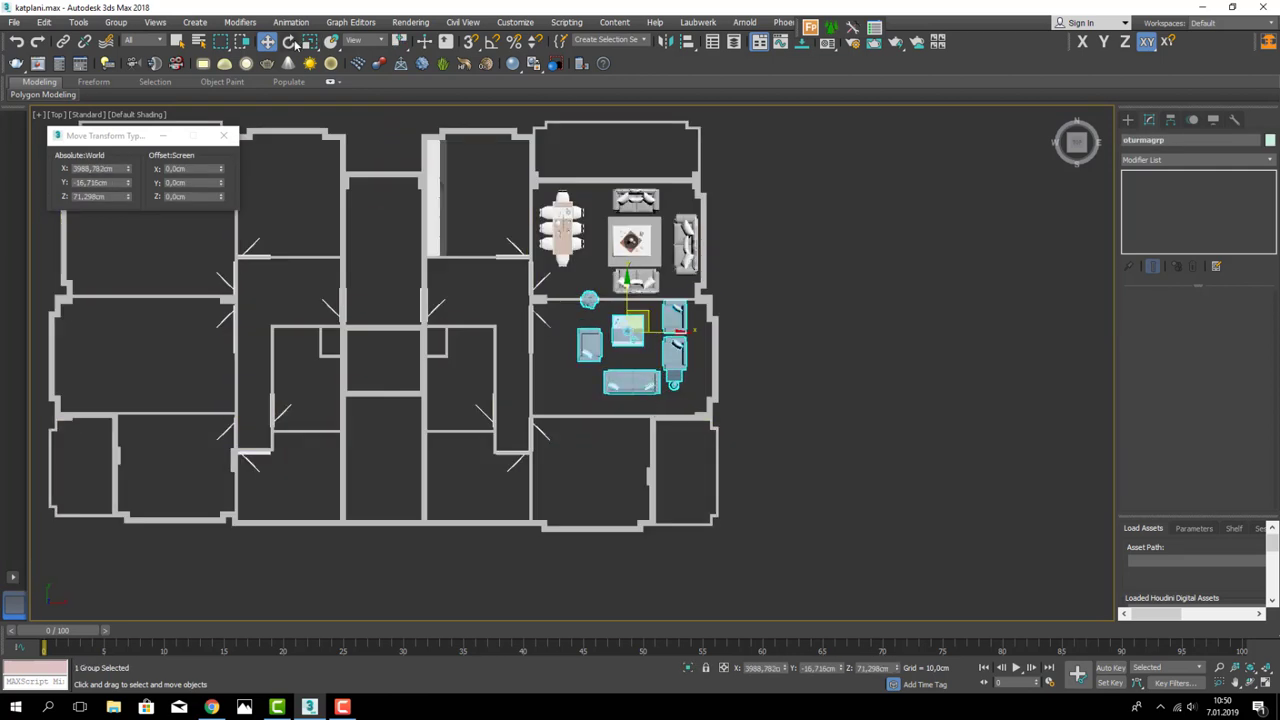
- Rotate the seating group 180° on Z with the Rotate type-in
left_click(295, 45)
type("-90")
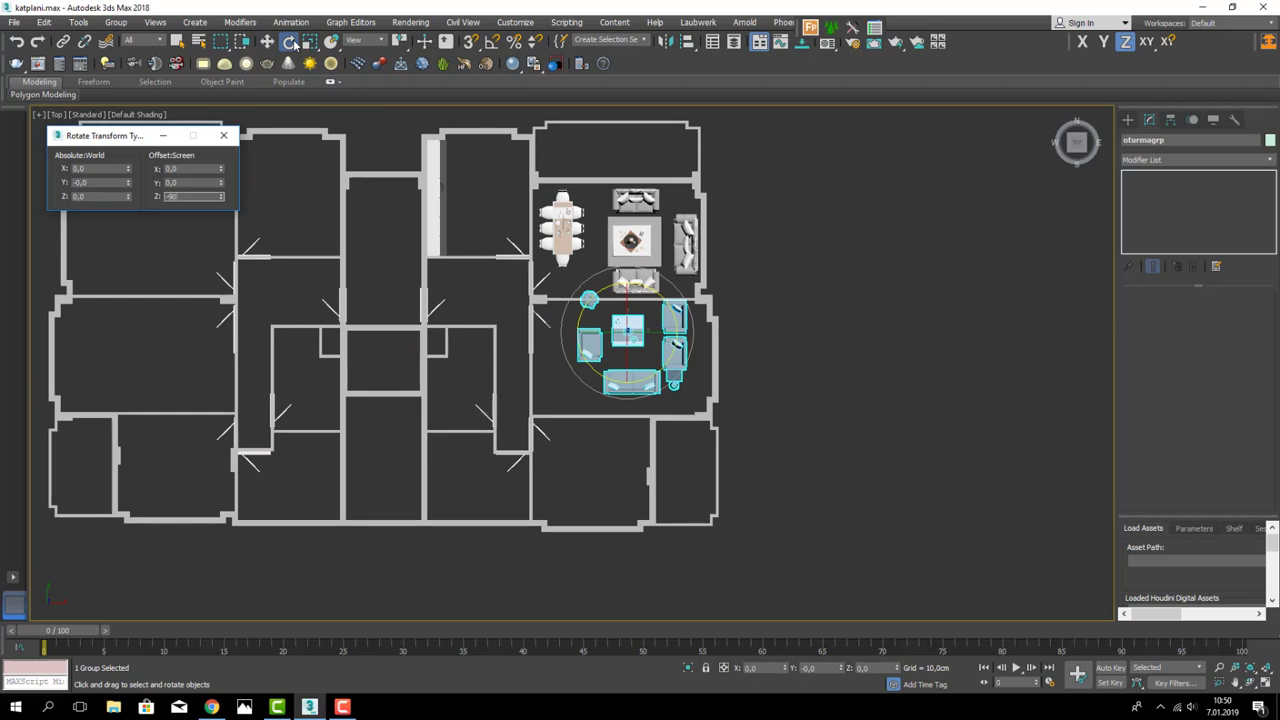
key("Return")
type("0")
key("Return")
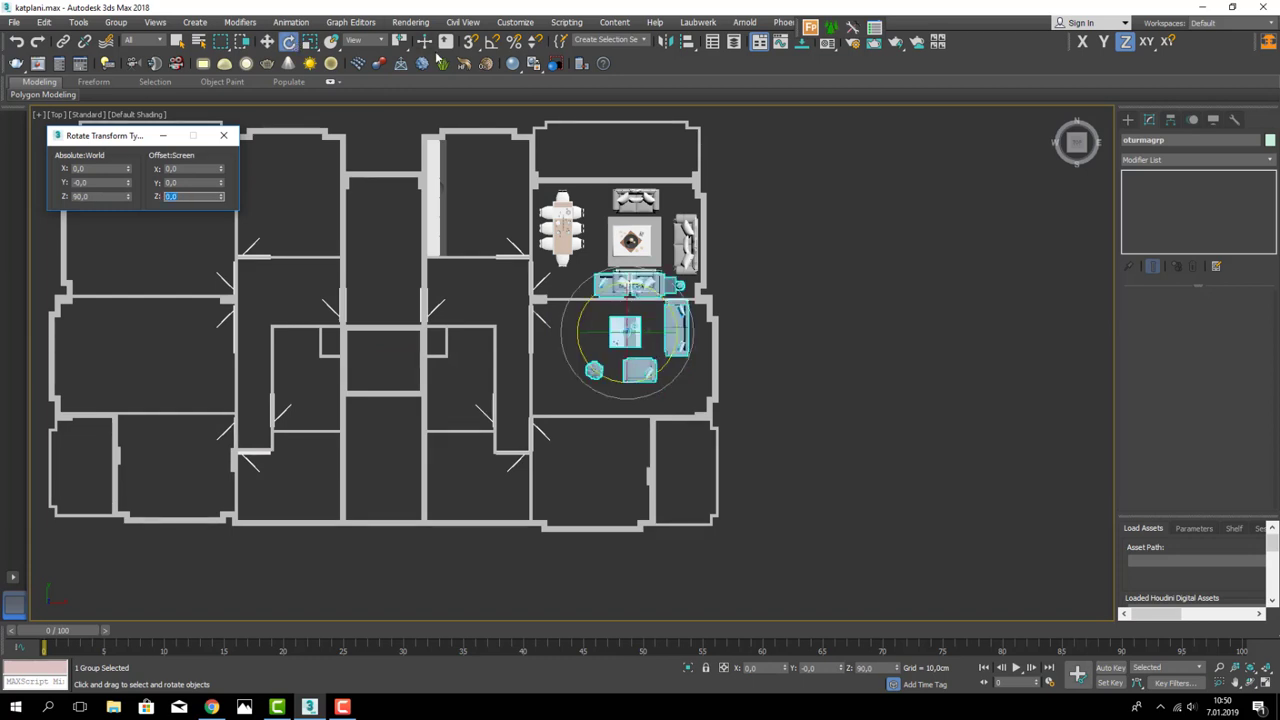
- Mirror the seating group on Y and position it inside the living room
left_click(665, 41)
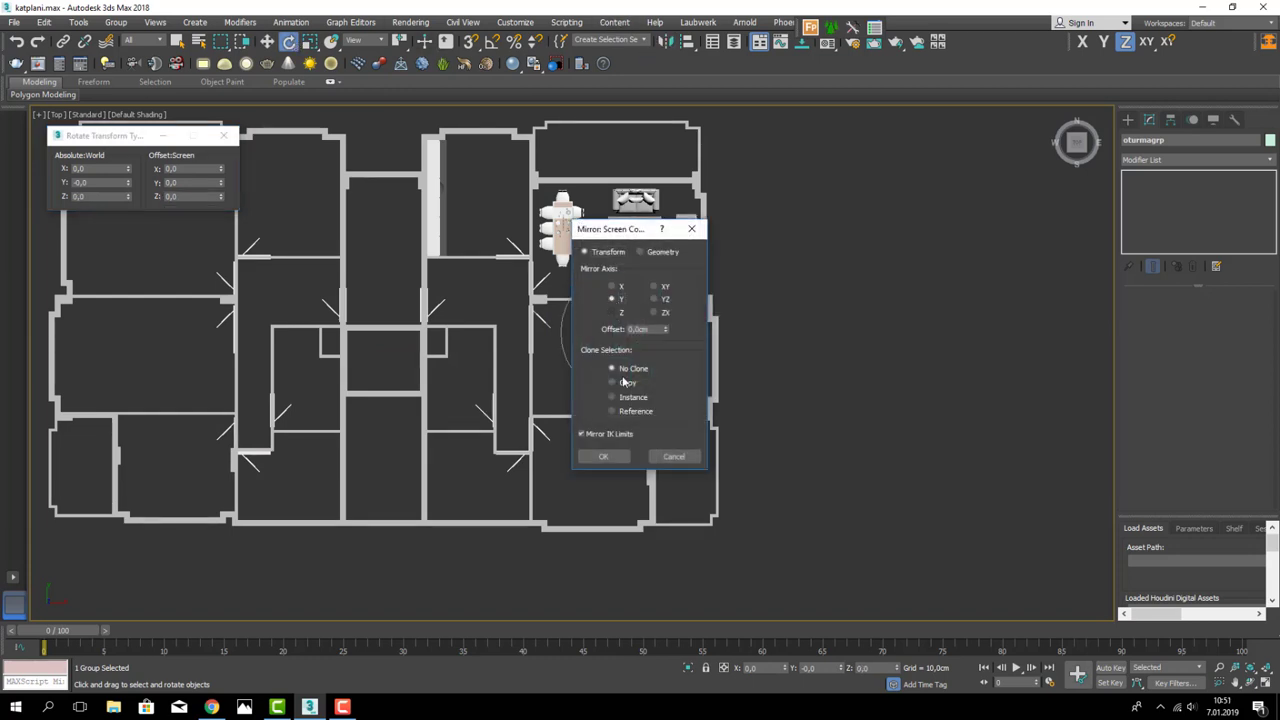
left_click(604, 456)
key("w")
left_click_drag(648, 328, 661, 332)
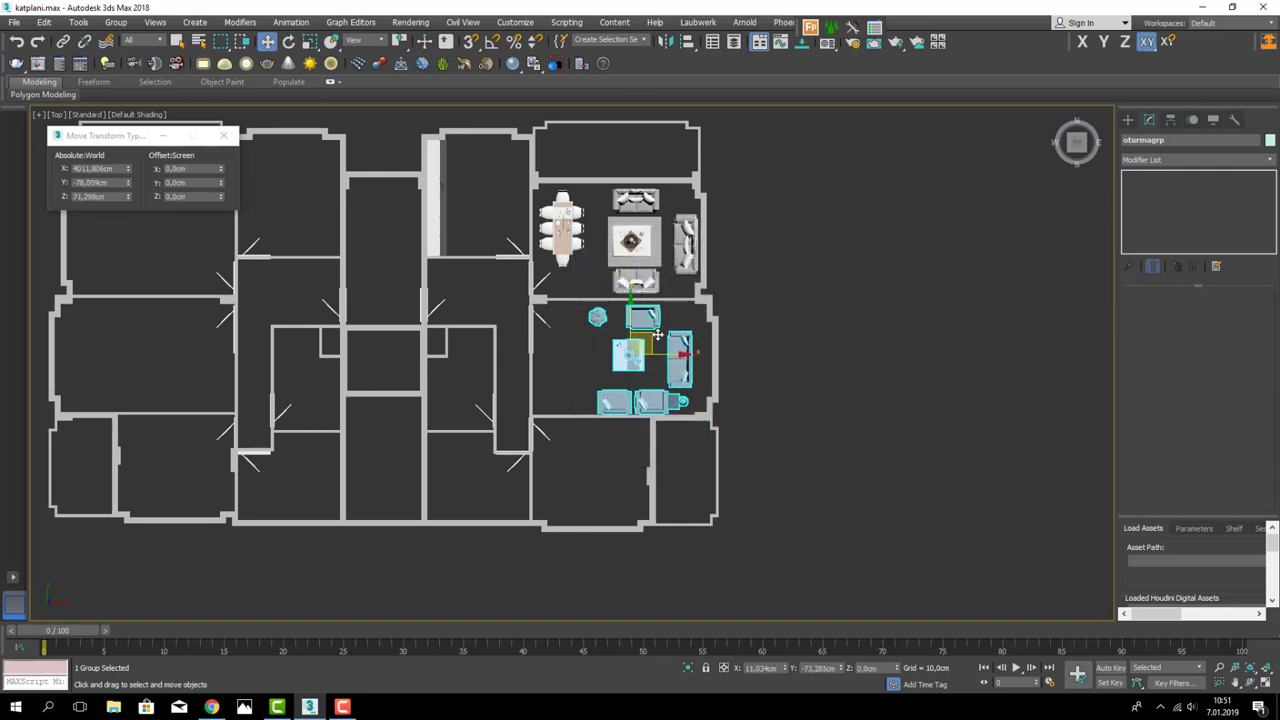
left_click(768, 352)
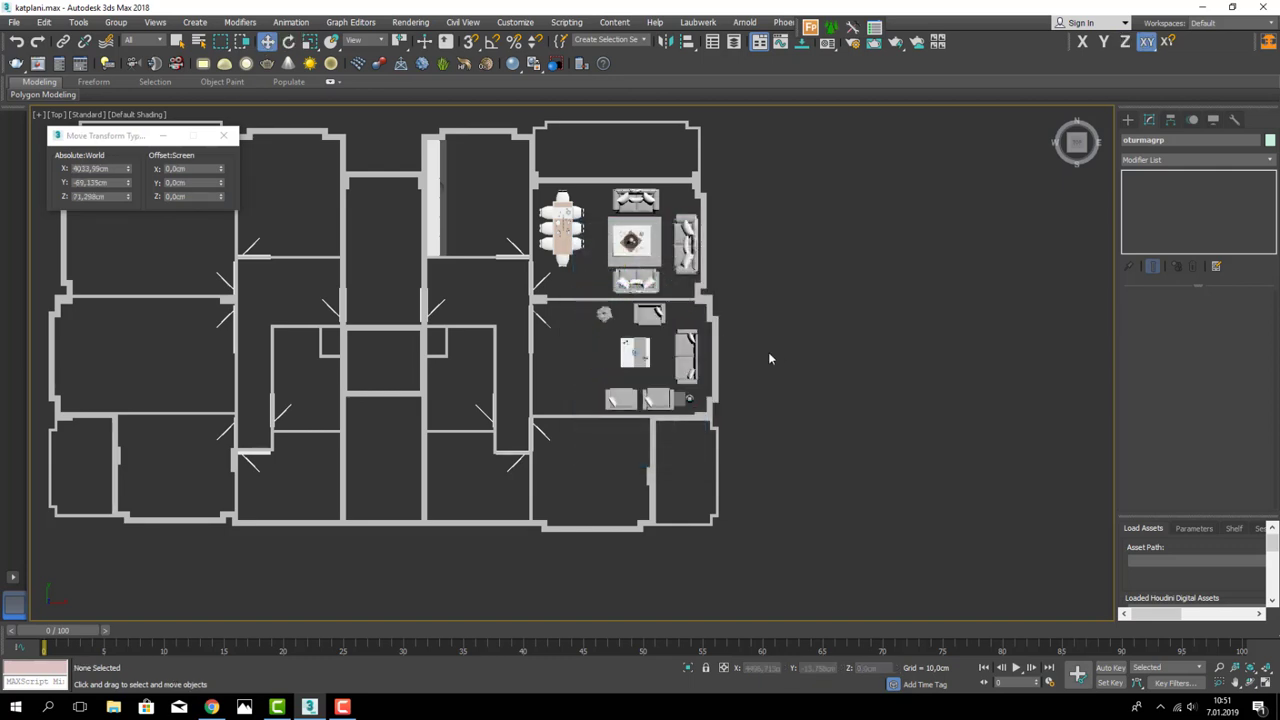
scroll(768, 352, "down", 2)
middle_click_drag(550, 186, 598, 386)
- Move the yatak odasi bed set from above the plan into the bottom room
left_click(537, 143)
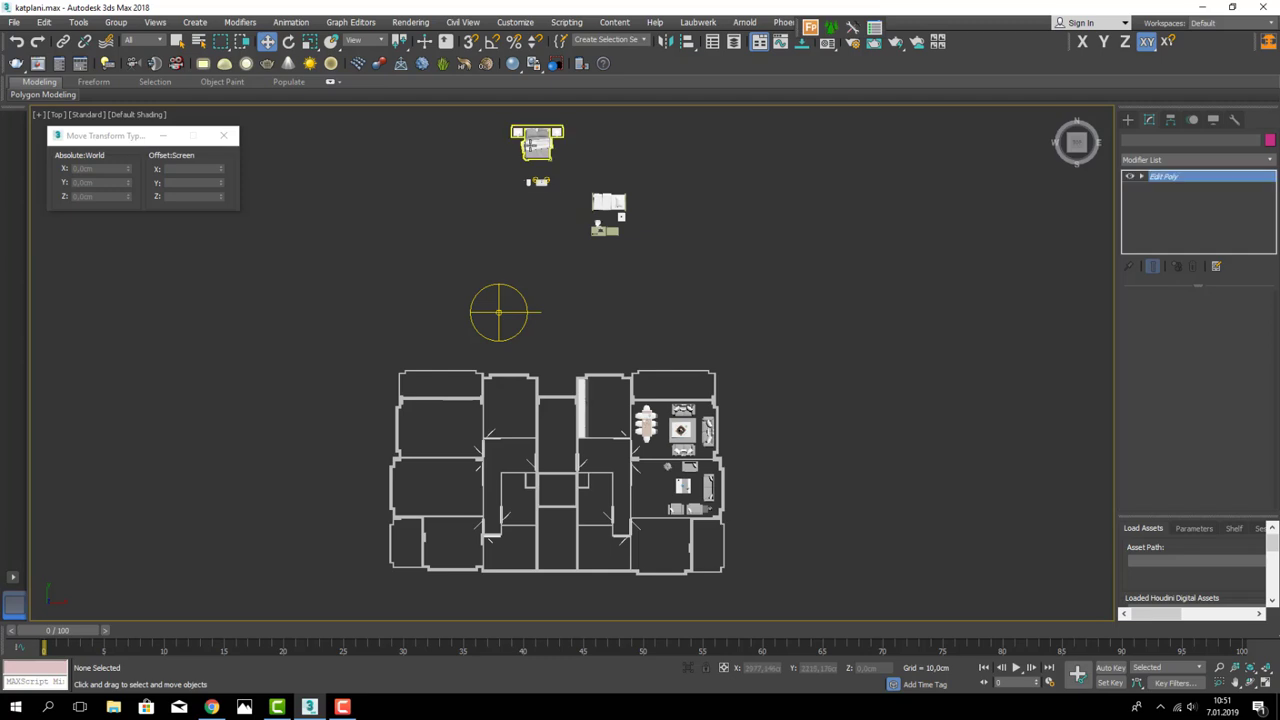
left_click_drag(537, 143, 652, 518)
middle_click_drag(652, 518, 600, 288)
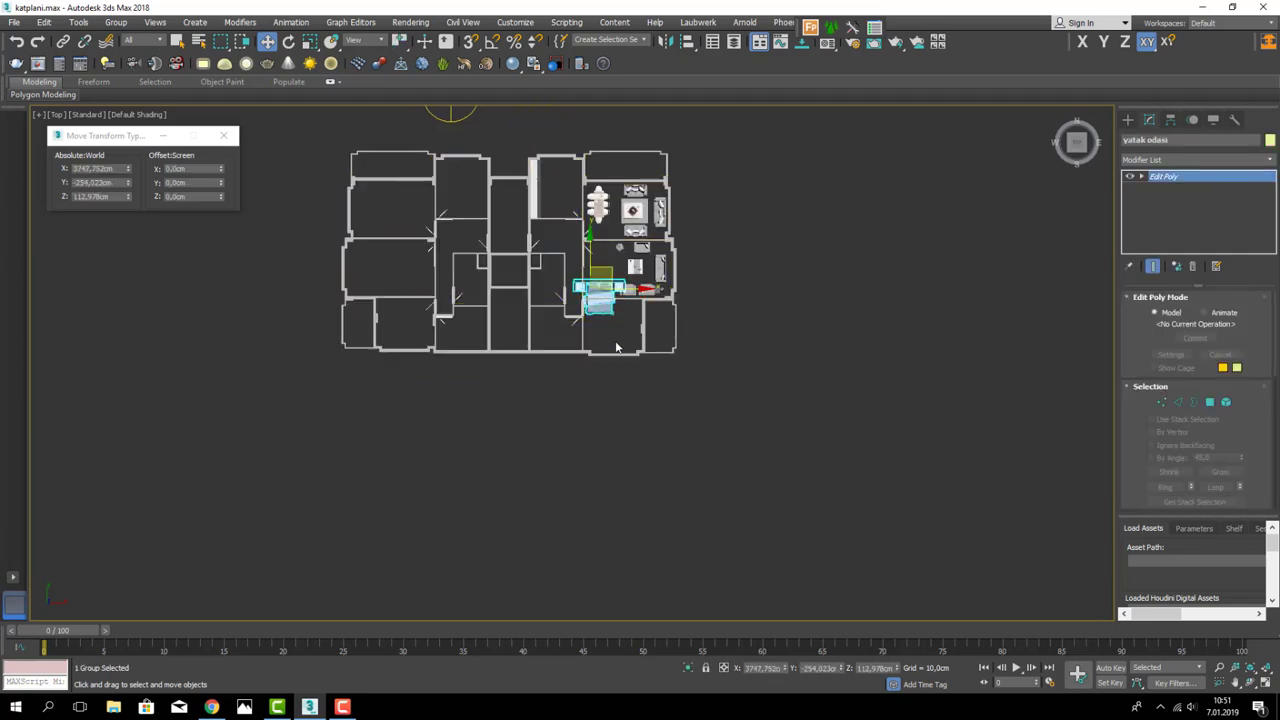
scroll(586, 248, "up", 3)
left_click_drag(622, 288, 667, 358)
scroll(632, 315, "up", 1)
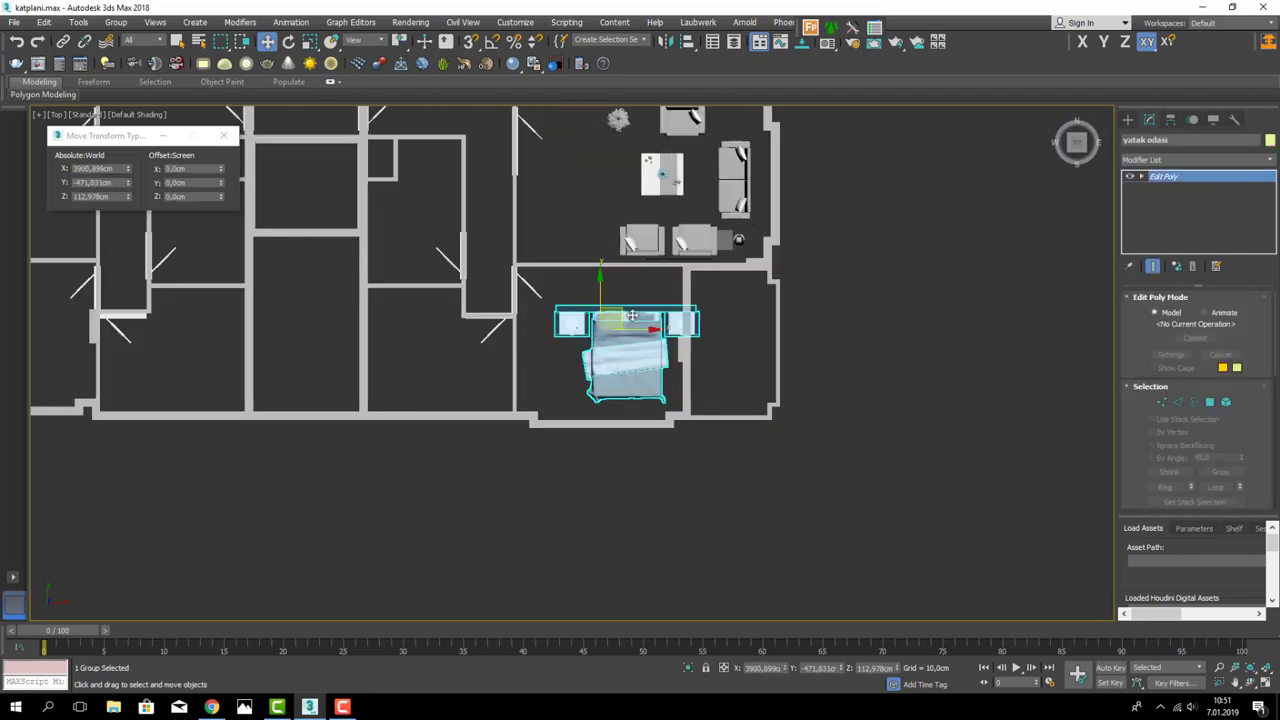
- Turn the bed set 180° on Z and slide it against the room's lower wall
left_click(288, 42)
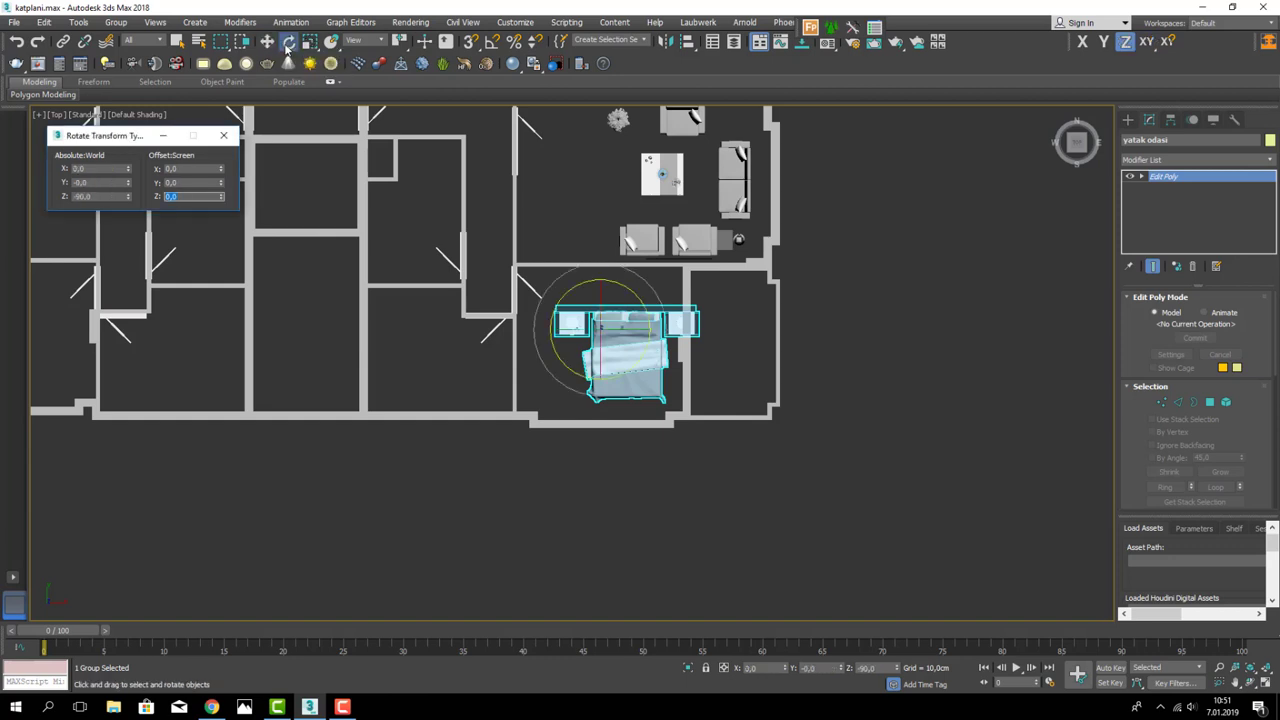
left_click(194, 196)
type("180")
key("Return")
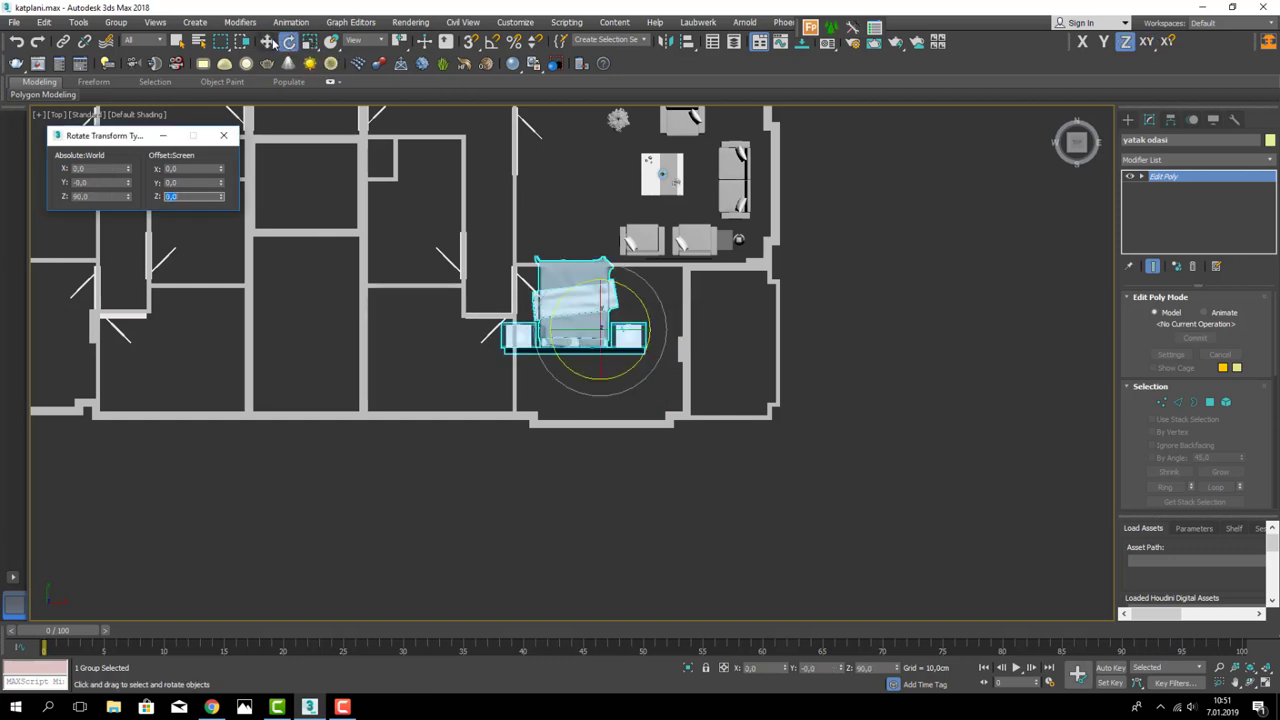
left_click(268, 42)
scroll(597, 278, "up", 1)
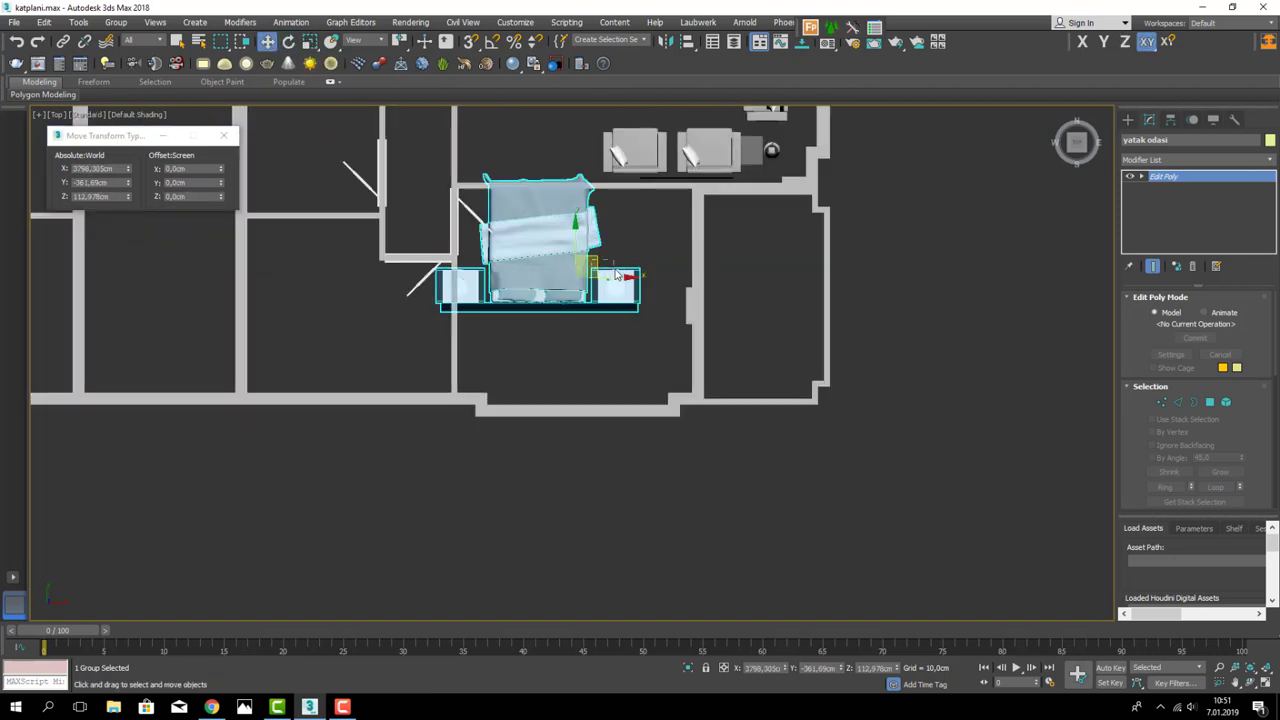
left_click_drag(607, 270, 637, 338)
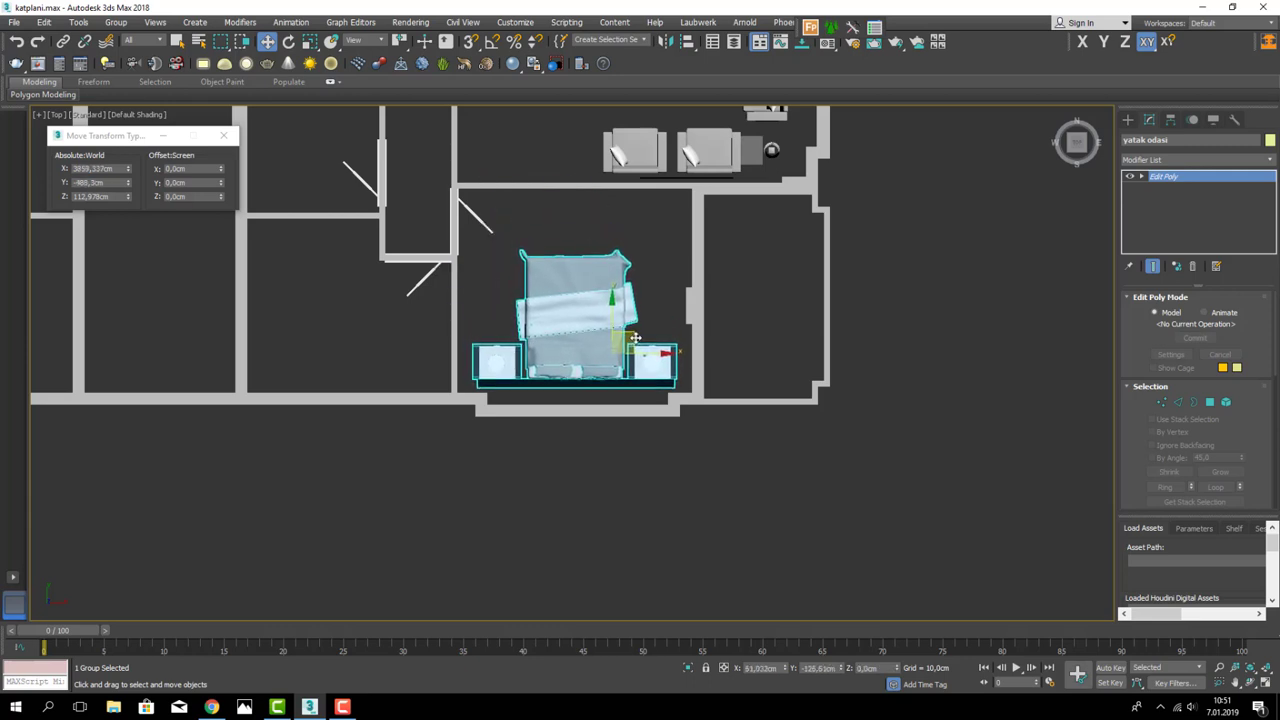
left_click(681, 434)
scroll(681, 434, "down", 5)
scroll(681, 434, "down", 2)
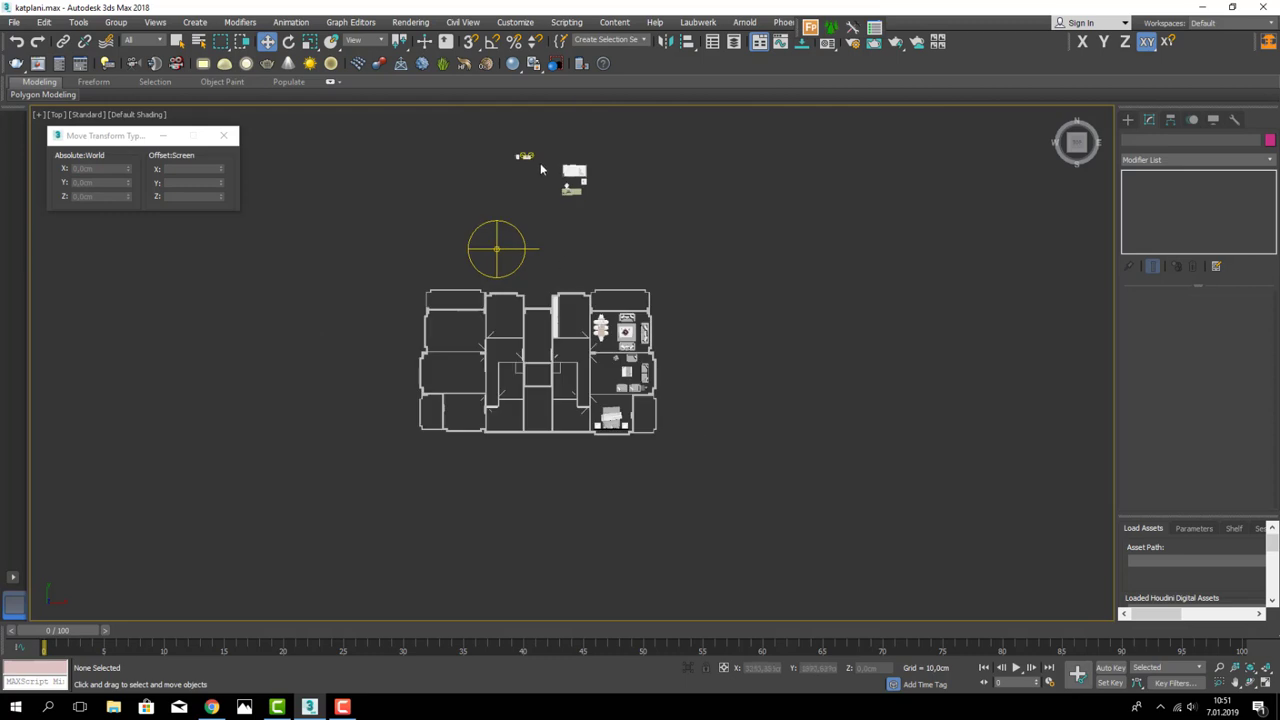
scroll(540, 163, "up", 5)
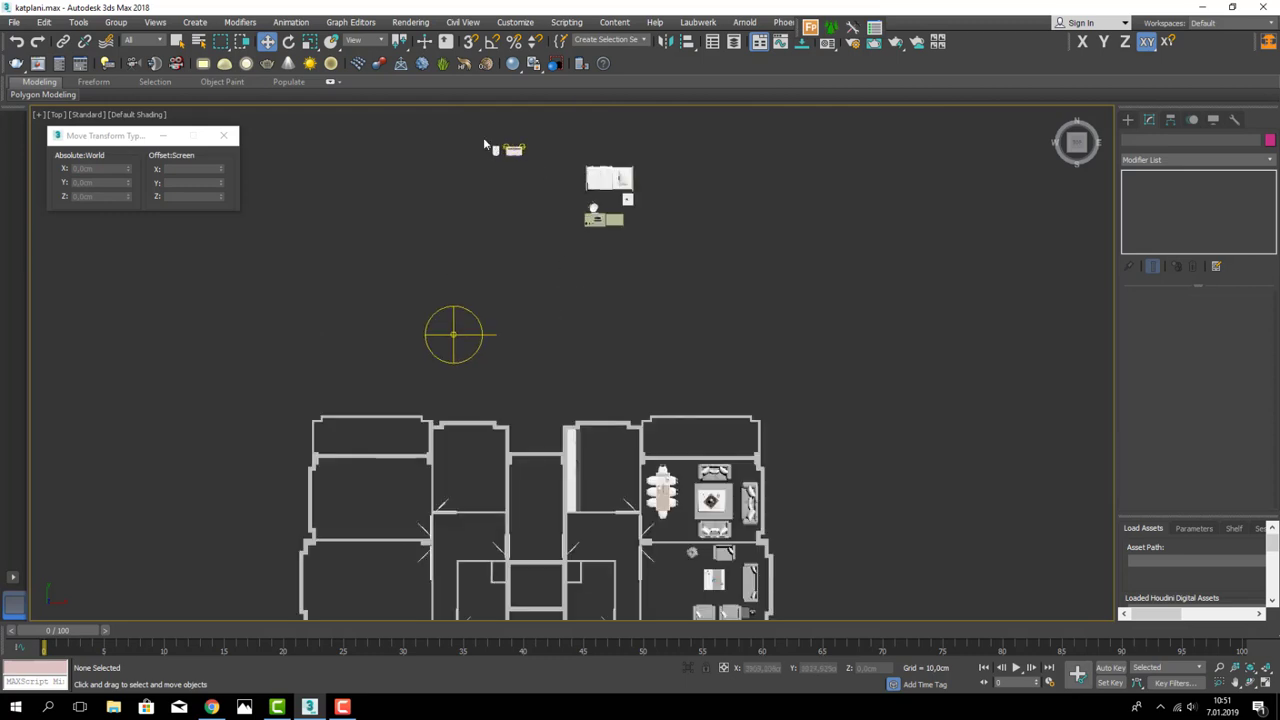
- Select the single-bed and desk groups and move them into the lower-left room
left_click(603, 177)
left_click(598, 218, "ctrl")
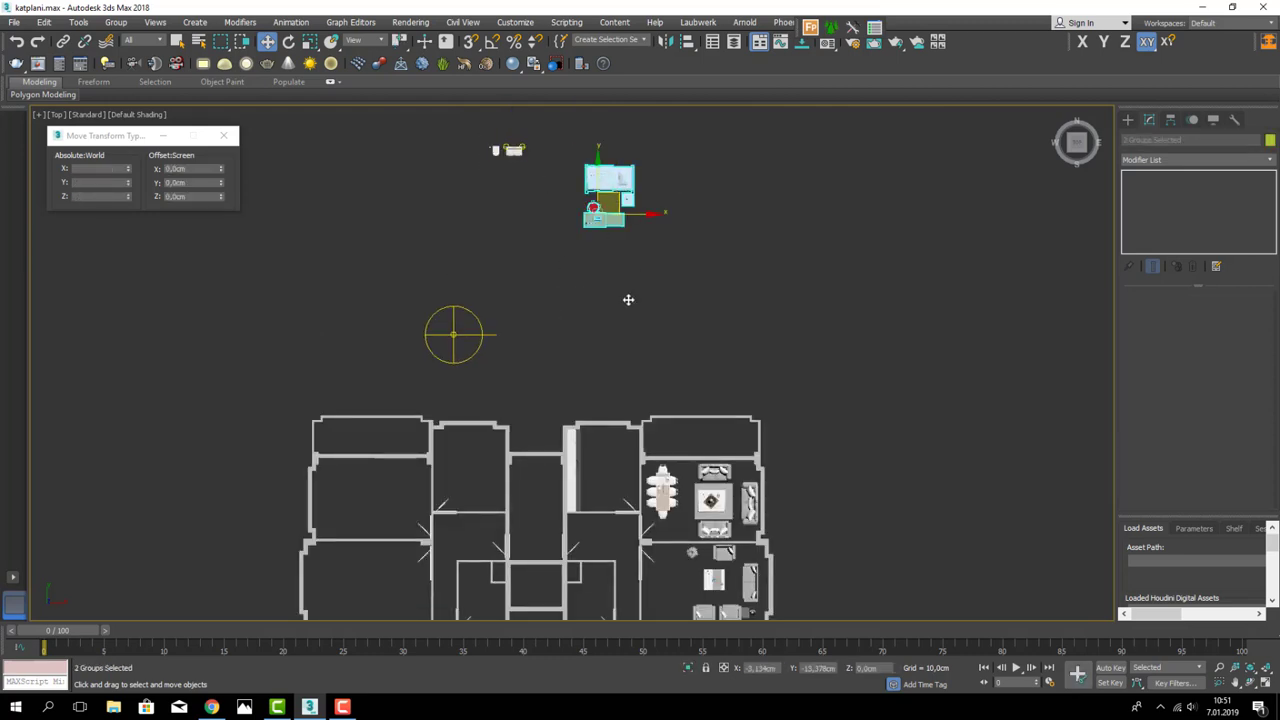
middle_click_drag(628, 299, 609, 282)
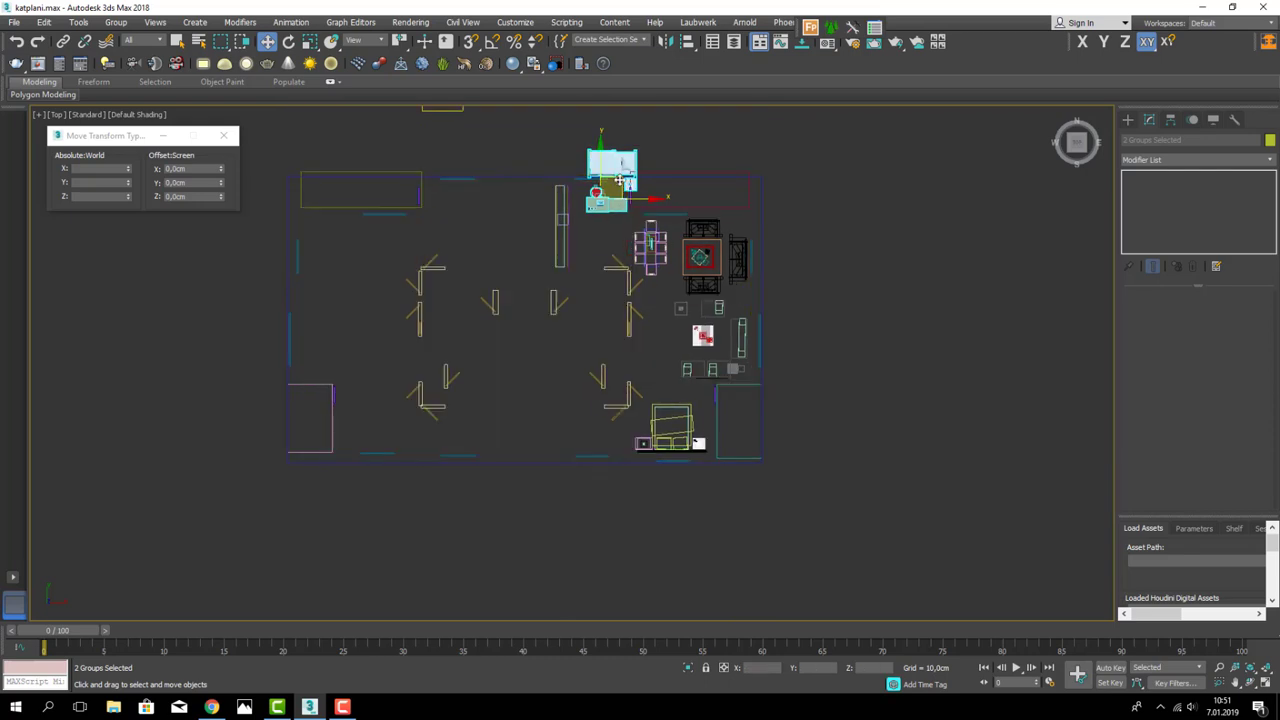
mouse_move(618, 180)
left_mouse_down()
mouse_move(590, 418)
mouse_move(531, 402)
left_mouse_up()
scroll(580, 410, "up", 5)
scroll(576, 405, "up", 2)
- Rotate the bed and desk groups a quarter turn and mirror them along X
left_click(289, 41)
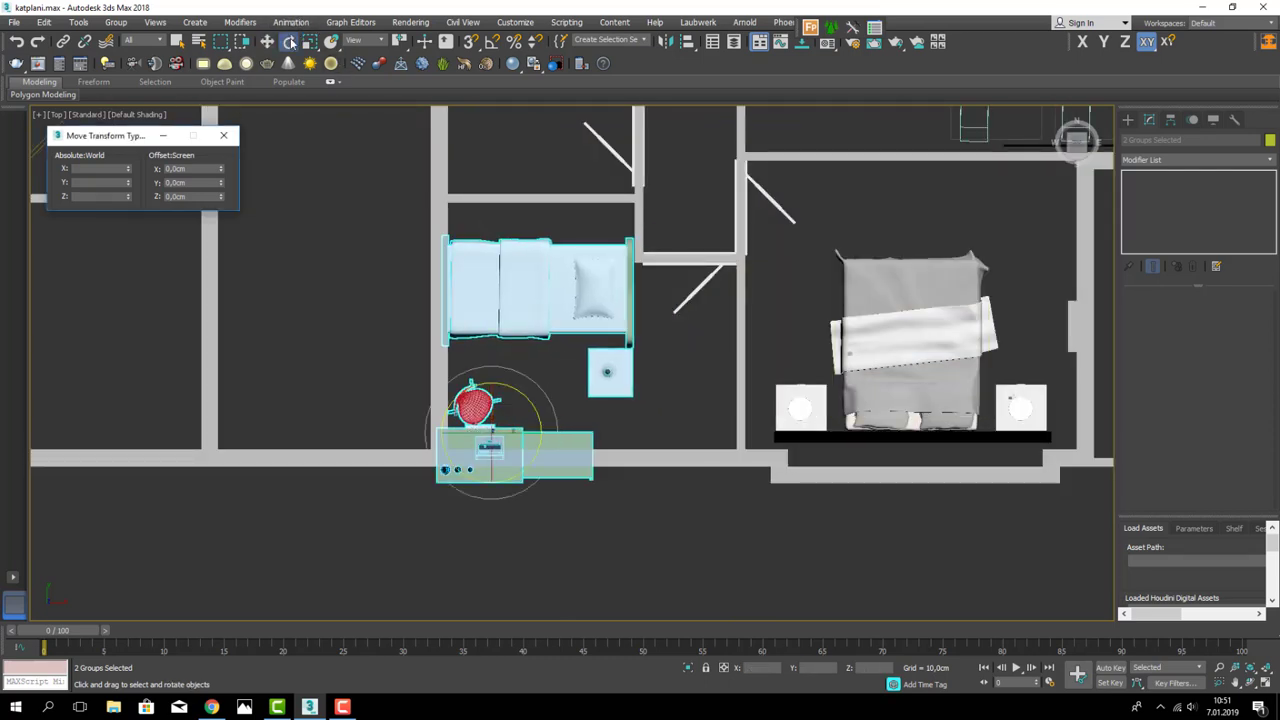
type("0")
key("Return")
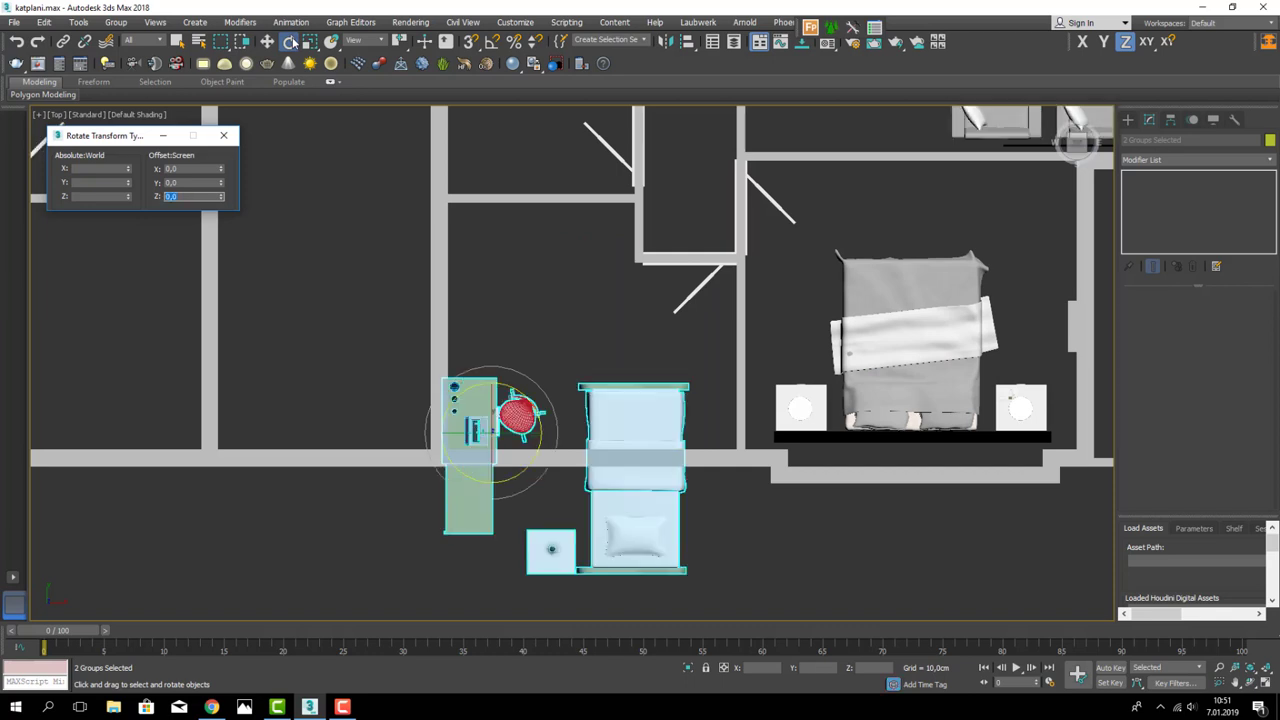
left_click(665, 42)
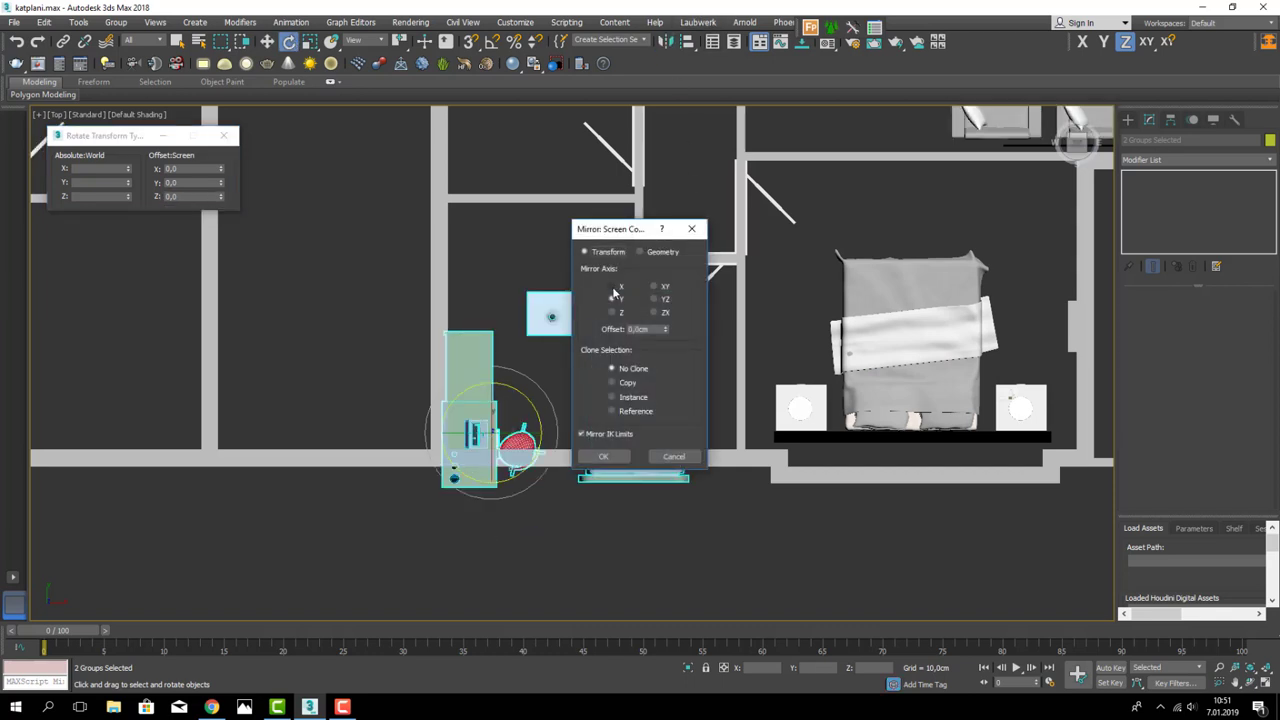
left_click(613, 287)
left_click(603, 456)
- Move the set into the upper room and push the desk and chair into the wall corner
key("w")
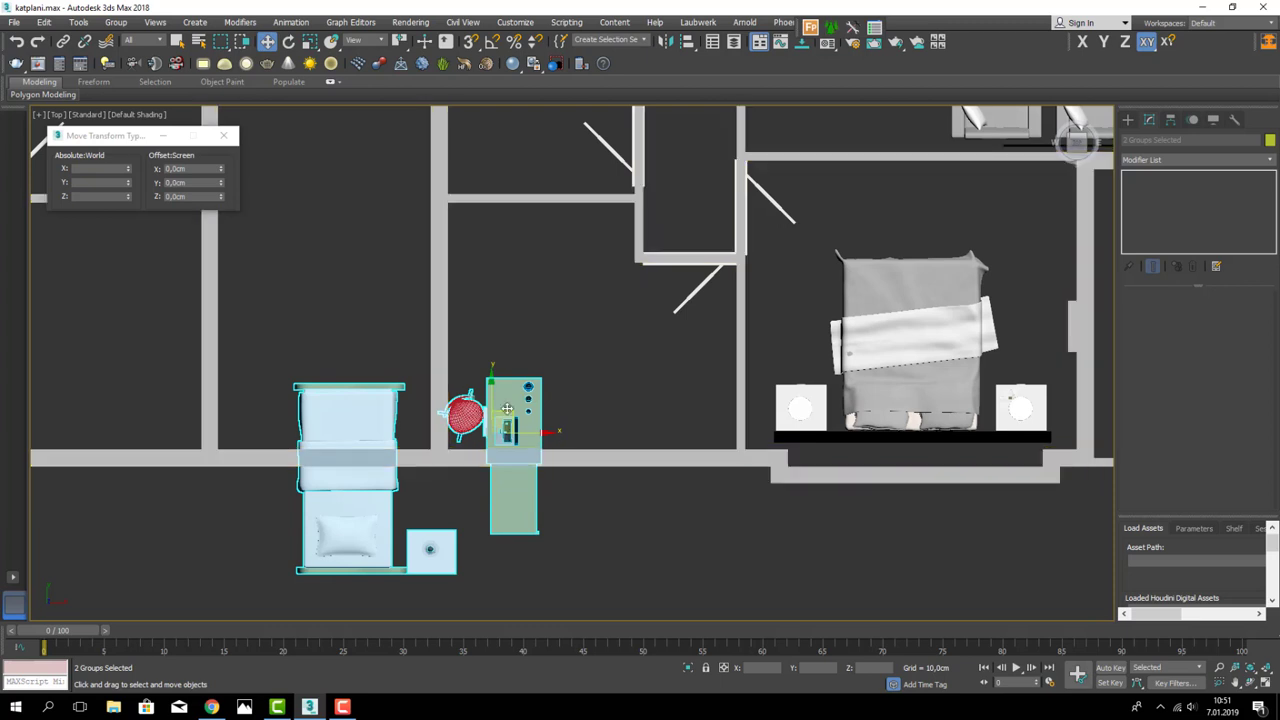
left_click_drag(521, 455, 676, 328)
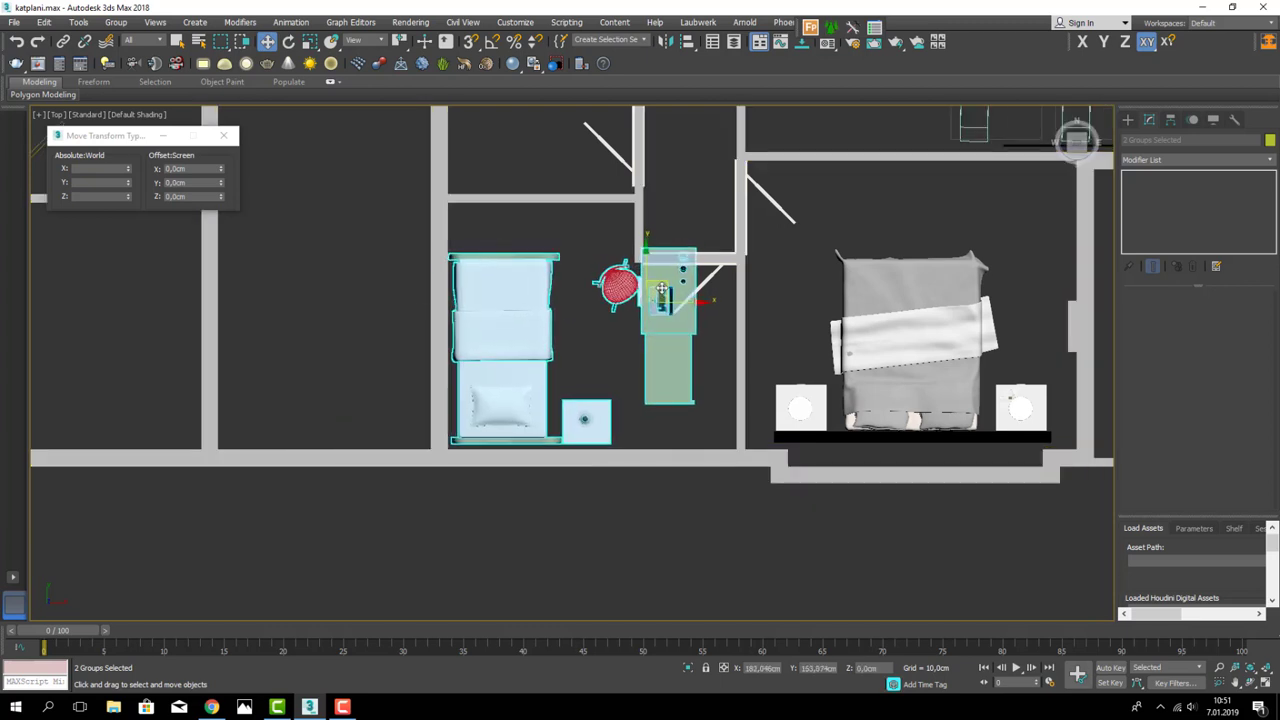
left_click(688, 335)
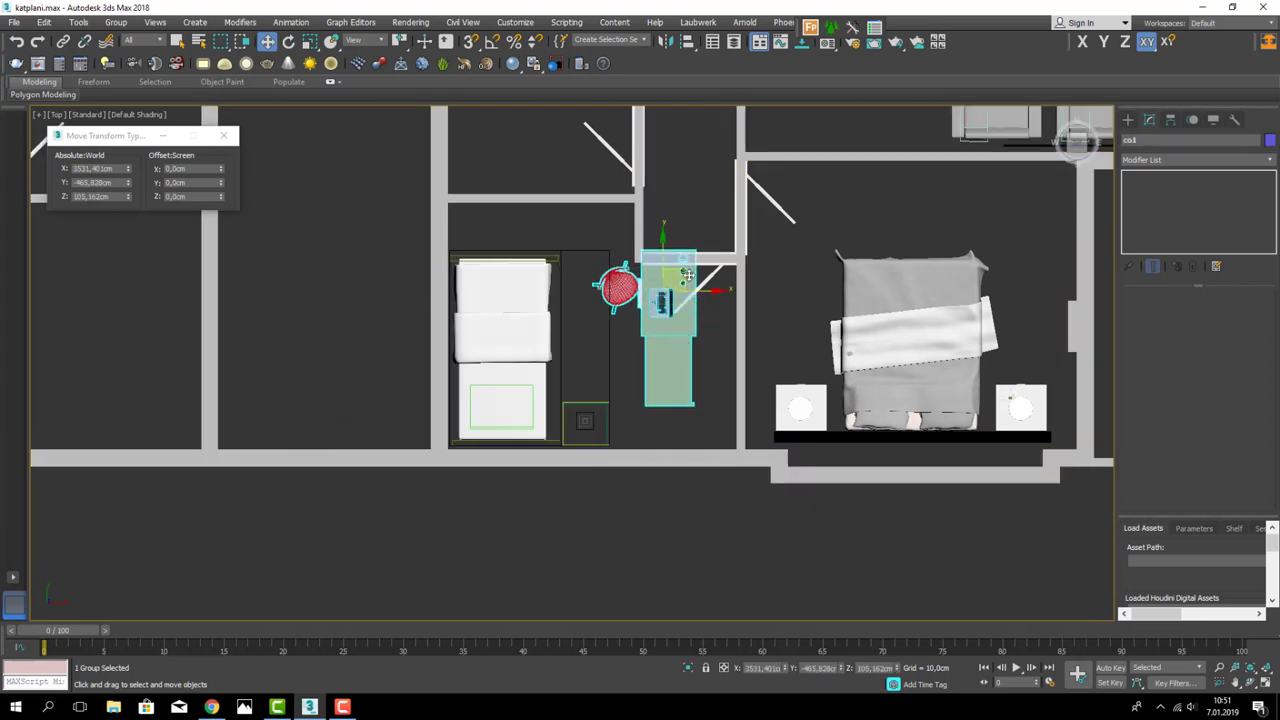
left_click_drag(688, 275, 725, 320)
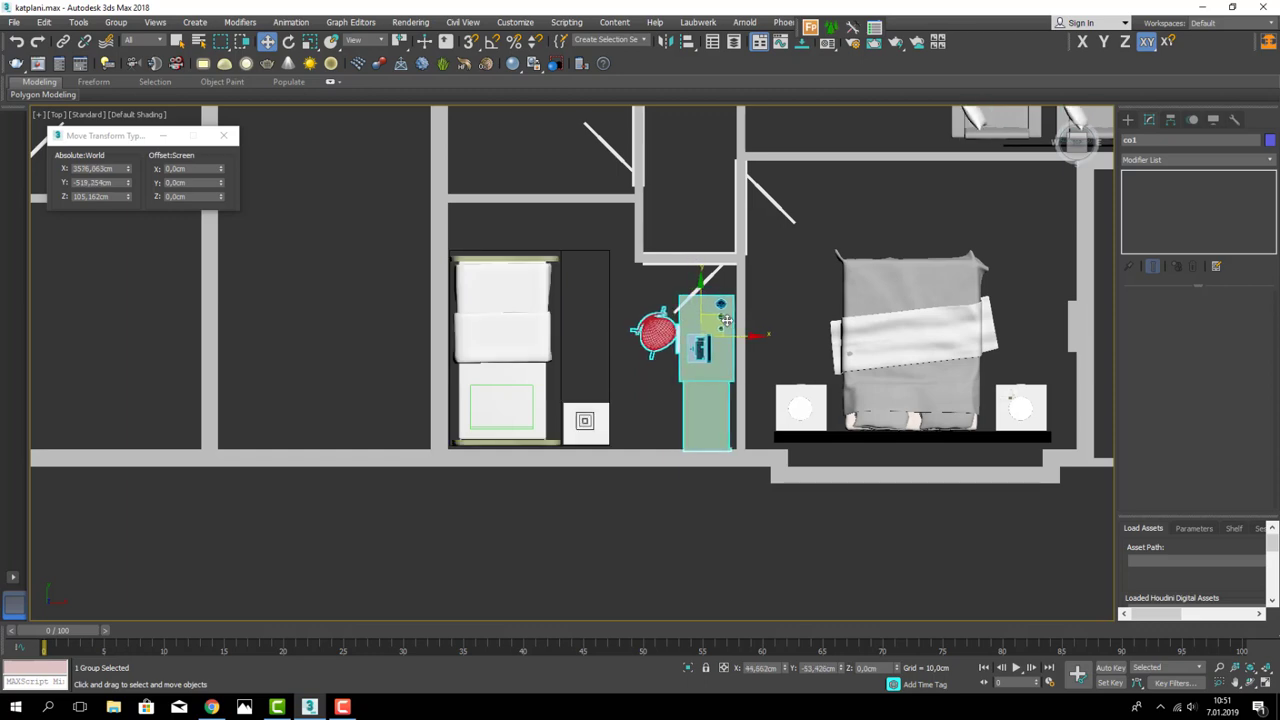
key("p")
key("z")
mouse_move(721, 323)
middle_mouse_down("alt")
mouse_move(857, 391)
mouse_move(746, 294)
mouse_move(737, 351)
mouse_move(762, 352)
middle_mouse_up("alt")
- Open the desk group, delete the wardrobe beside the desk, and close the group
left_click(116, 22)
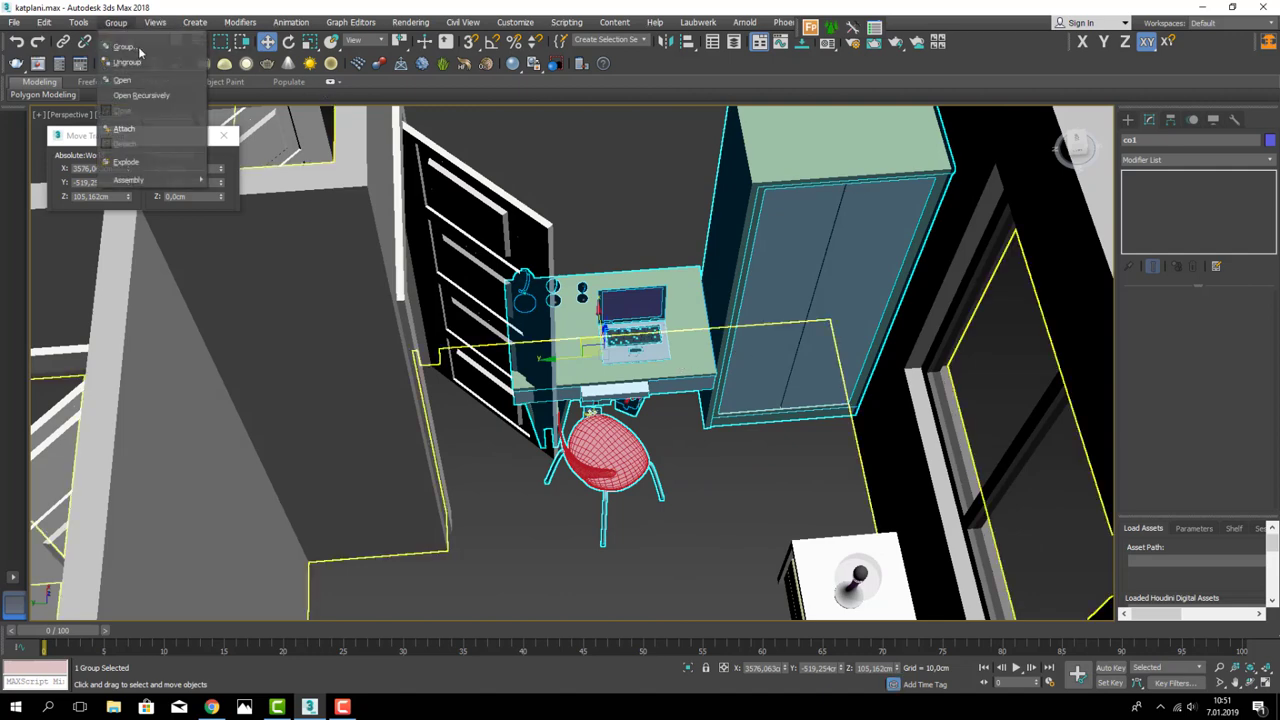
left_click(142, 79)
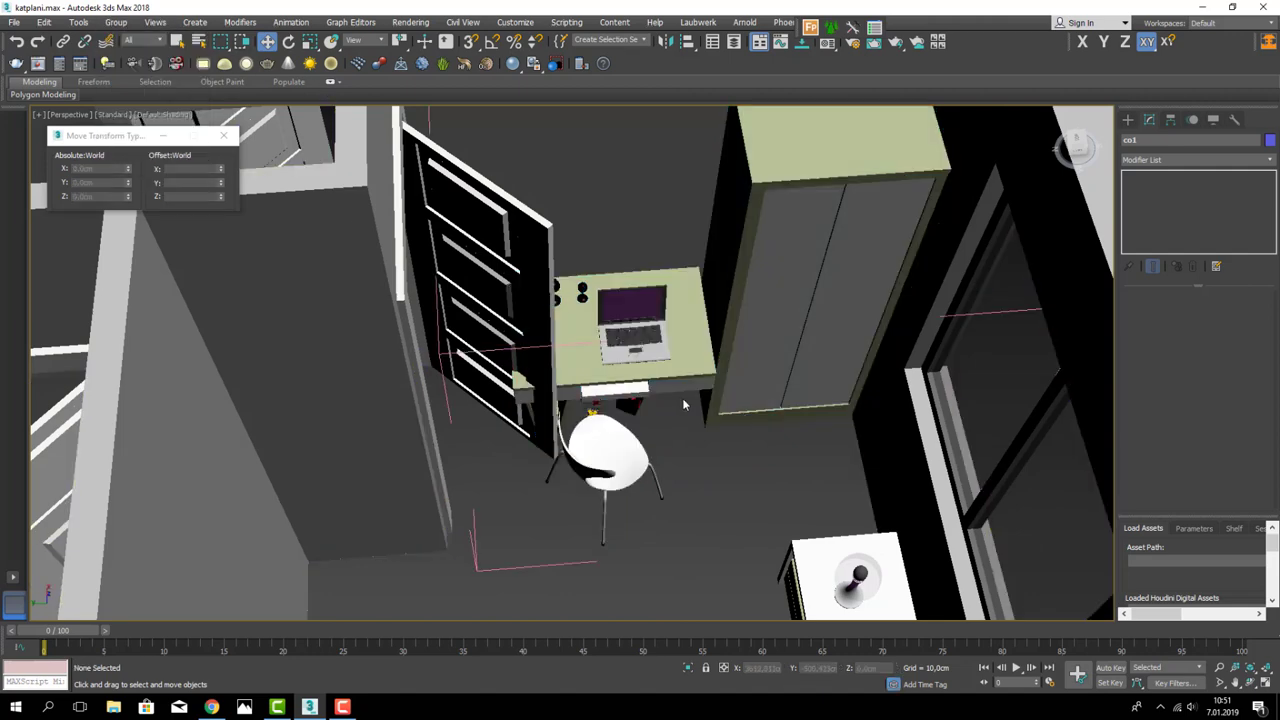
left_click(741, 283)
key("Delete")
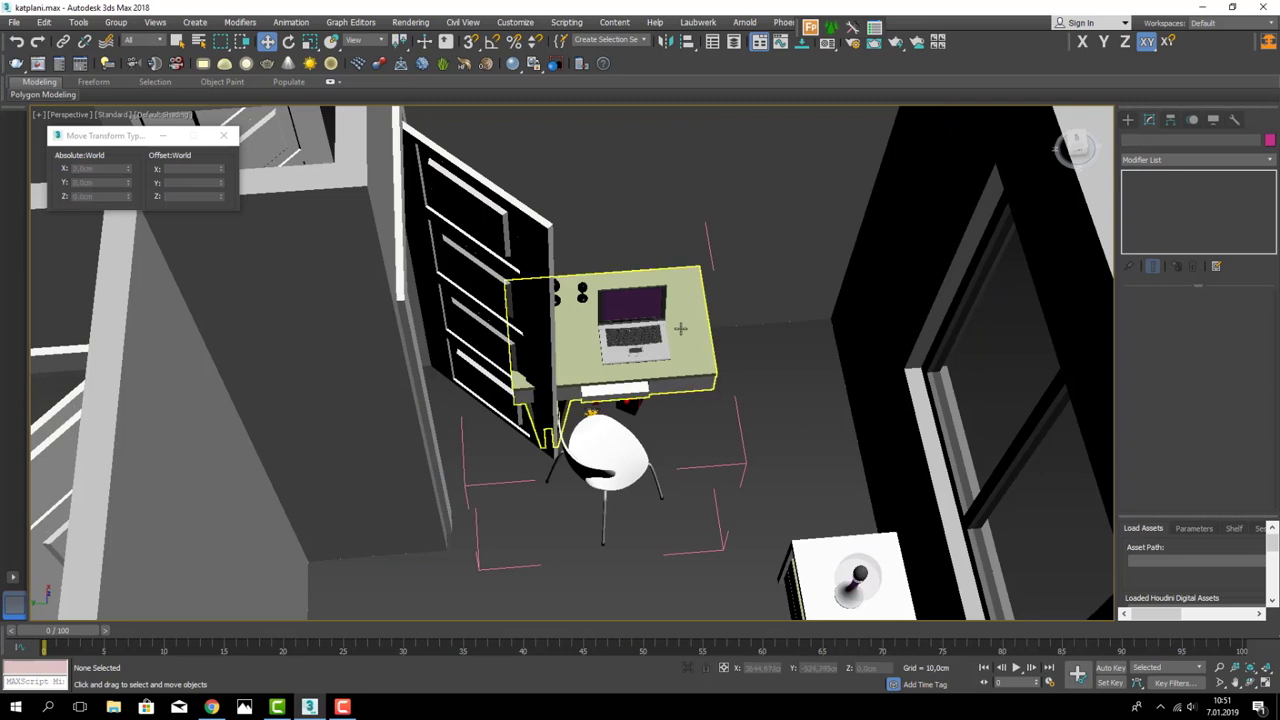
left_click(686, 372)
left_click(130, 22)
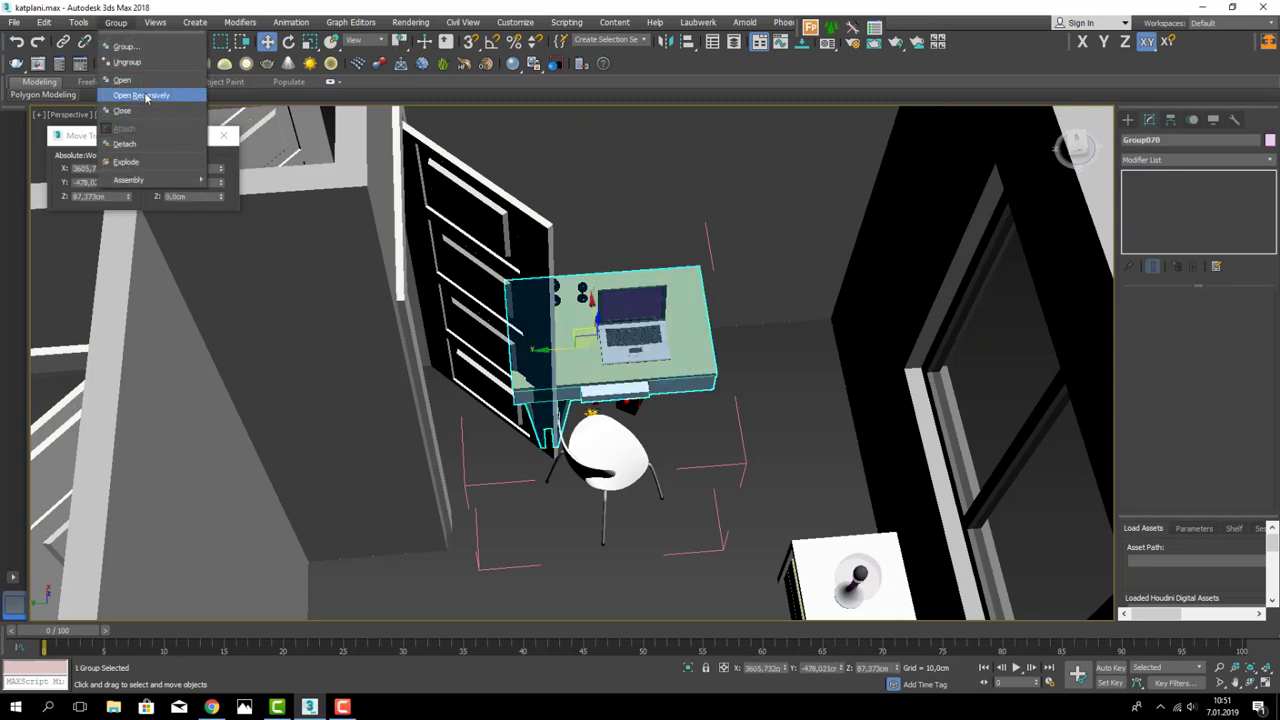
left_click(150, 107)
- Slide the desk and chair along the wall into the wardrobe's former spot
mouse_move(552, 360)
left_mouse_down()
mouse_move(718, 372)
mouse_move(708, 376)
left_mouse_up()
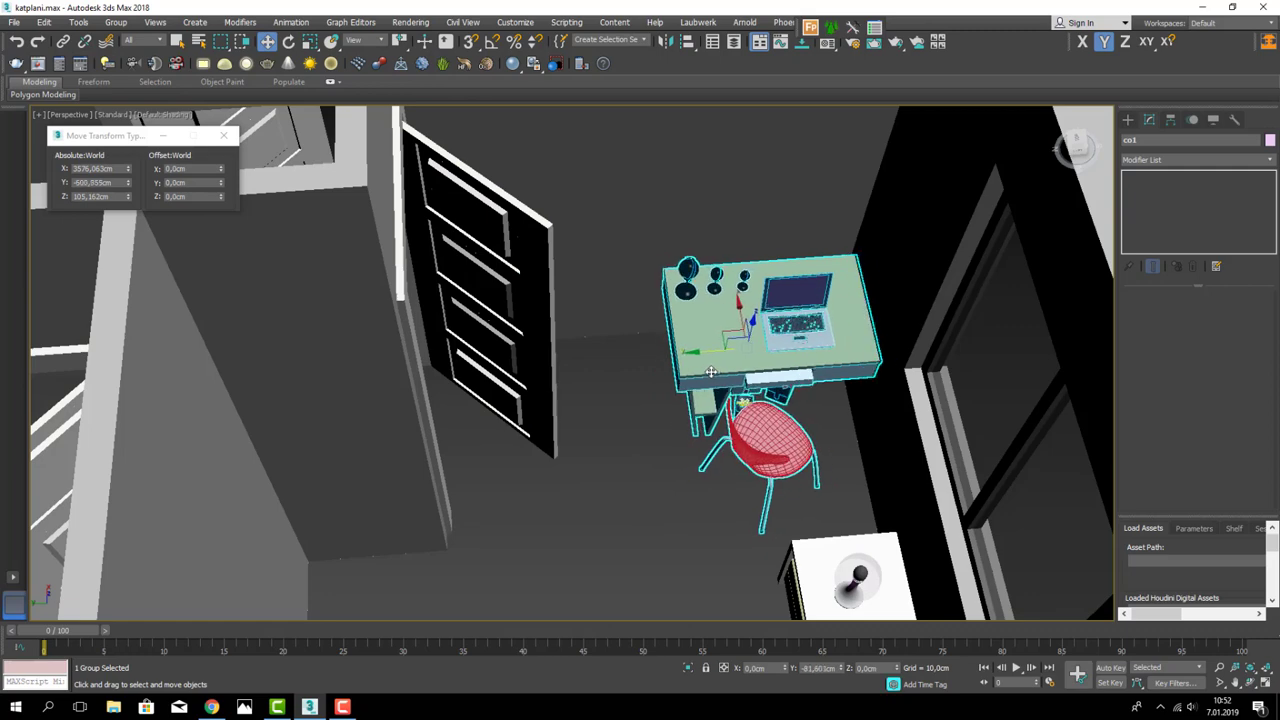
key("t")
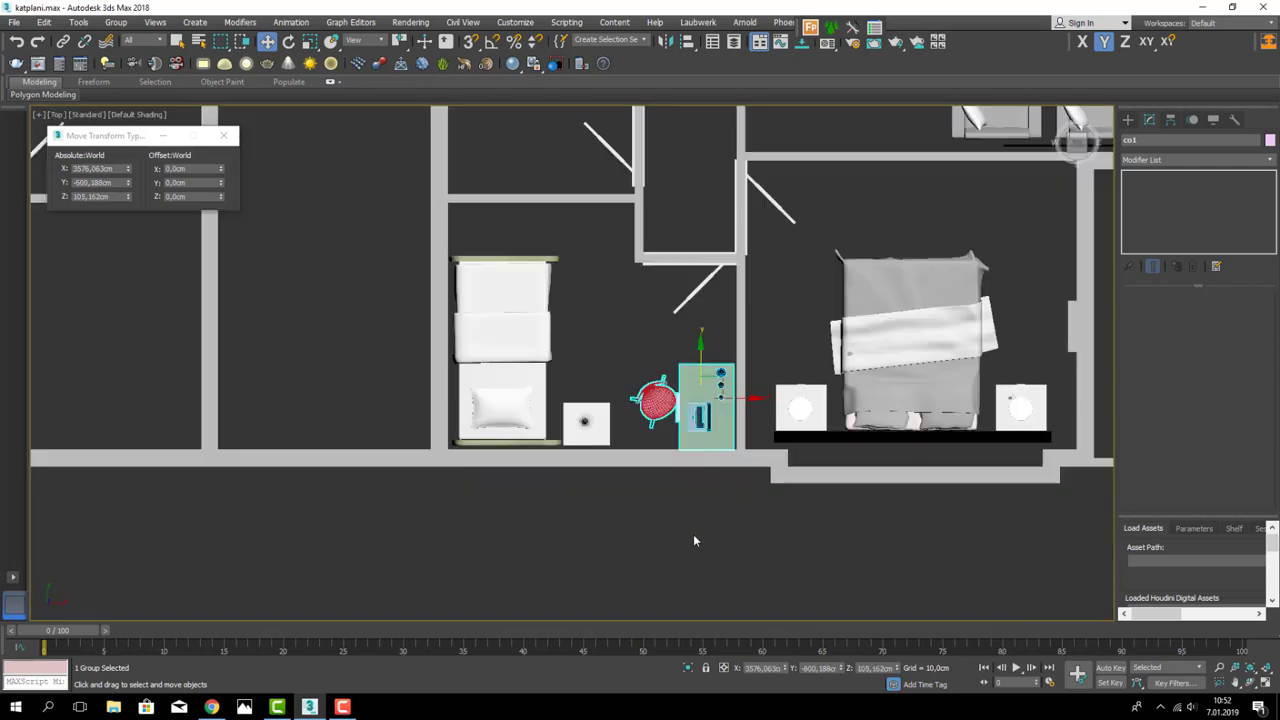
left_click(695, 540)
scroll(644, 422, "down", 5)
scroll(644, 422, "down", 2)
scroll(644, 422, "down", 1)
- Select the sink and toilet above the plan and bring them down into the bathroom
scroll(644, 422, "down", 3)
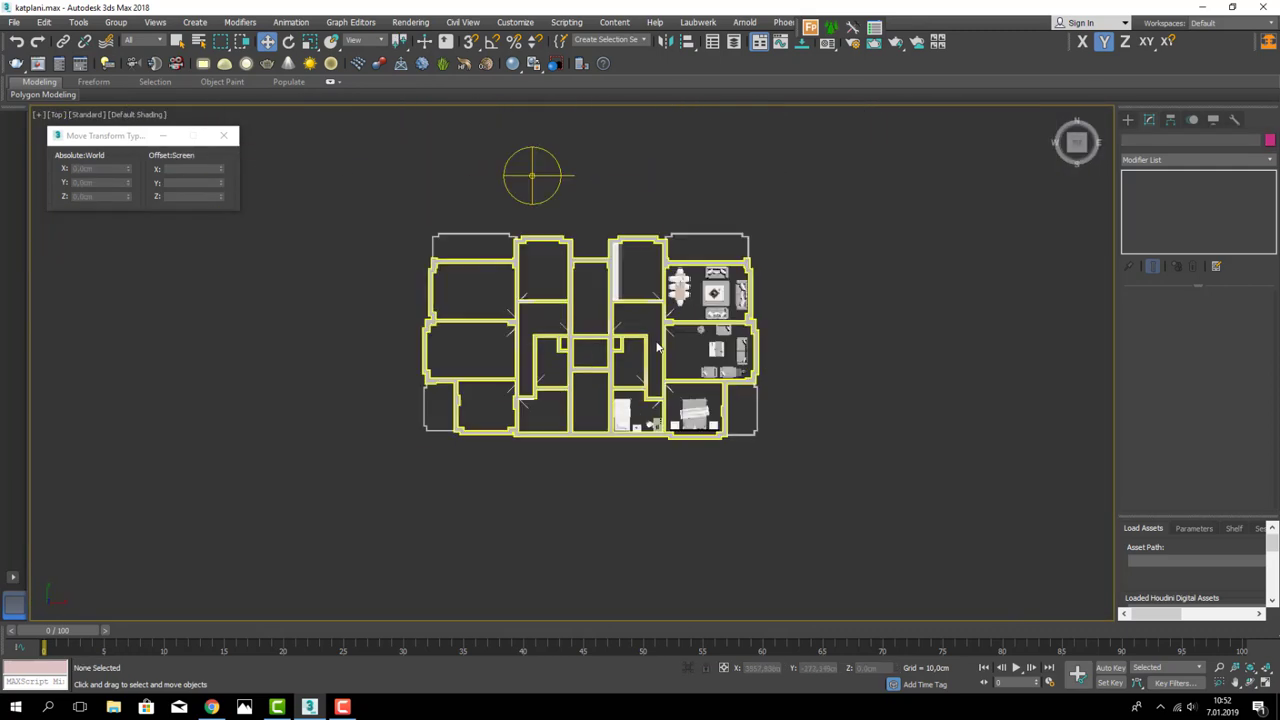
middle_click_drag(561, 123, 600, 285)
scroll(589, 220, "up", 2)
mouse_move(595, 215)
left_mouse_down()
mouse_move(668, 286)
mouse_move(688, 457)
left_mouse_up()
scroll(660, 270, "down", 4)
scroll(688, 457, "up", 4)
scroll(672, 414, "up", 2)
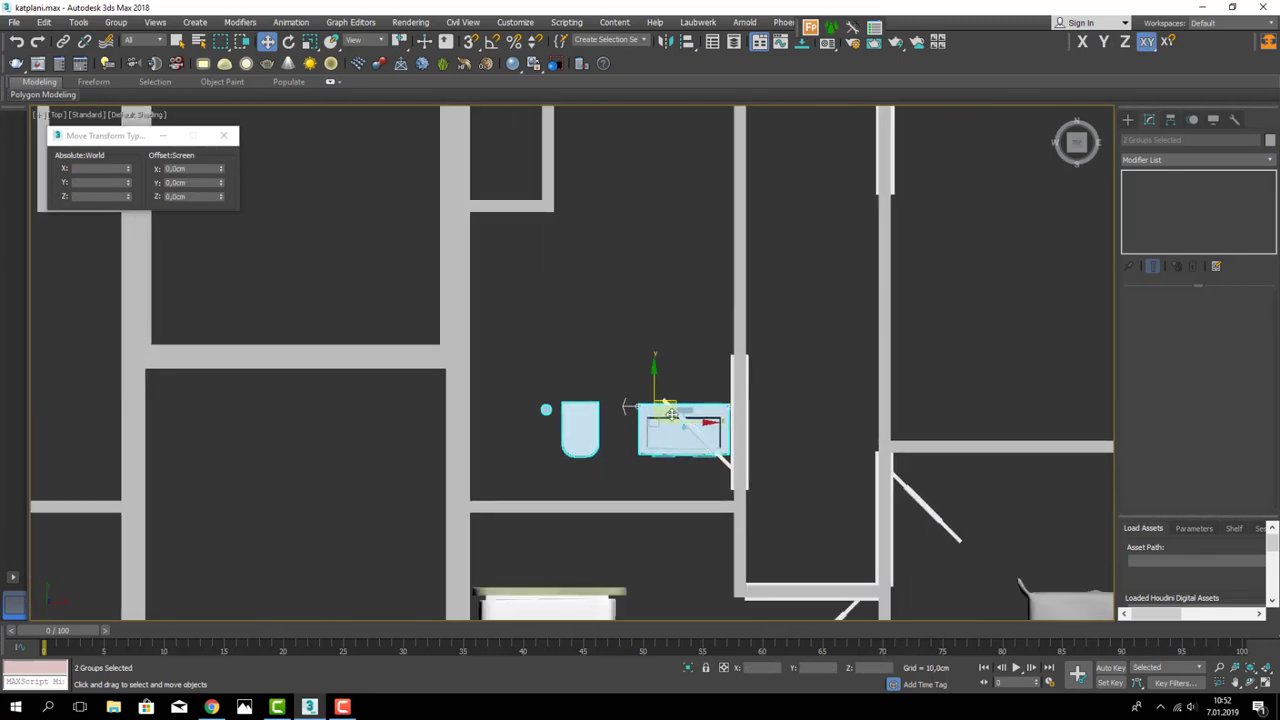
- Rotate the fixtures -90° then 180° on Z and push them against the left wall
left_click(289, 42)
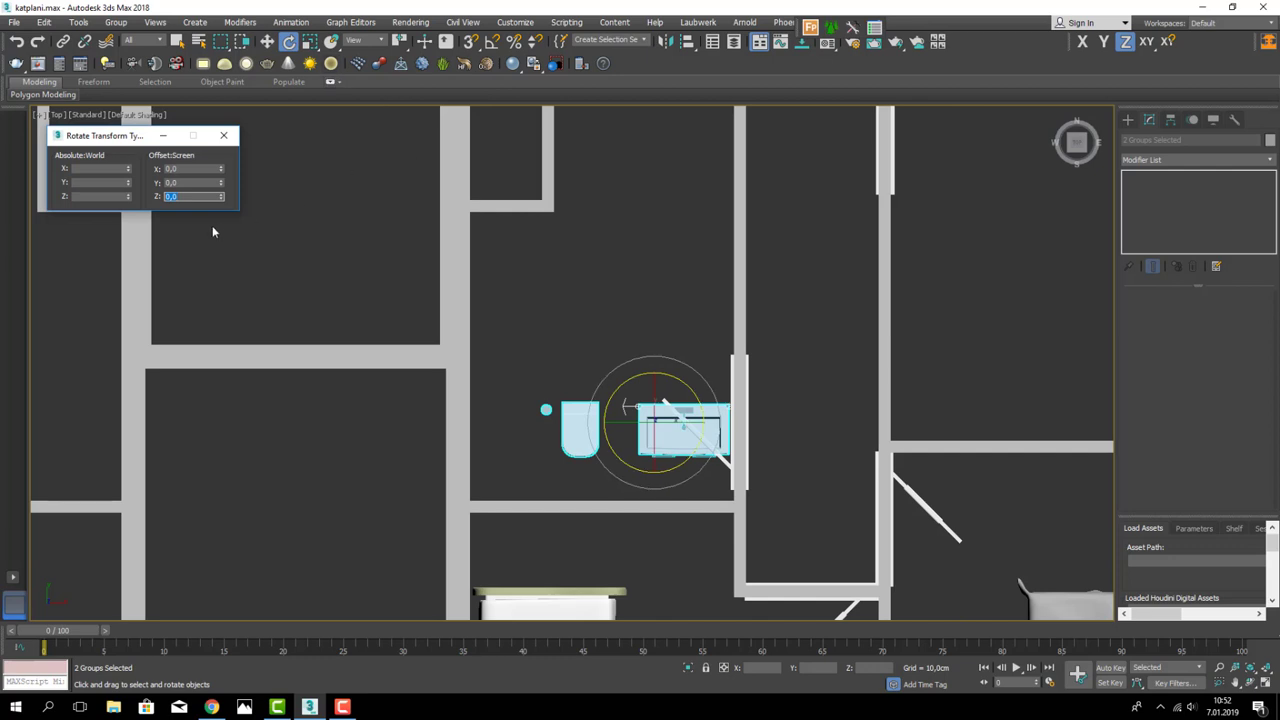
type("-90")
key("Return")
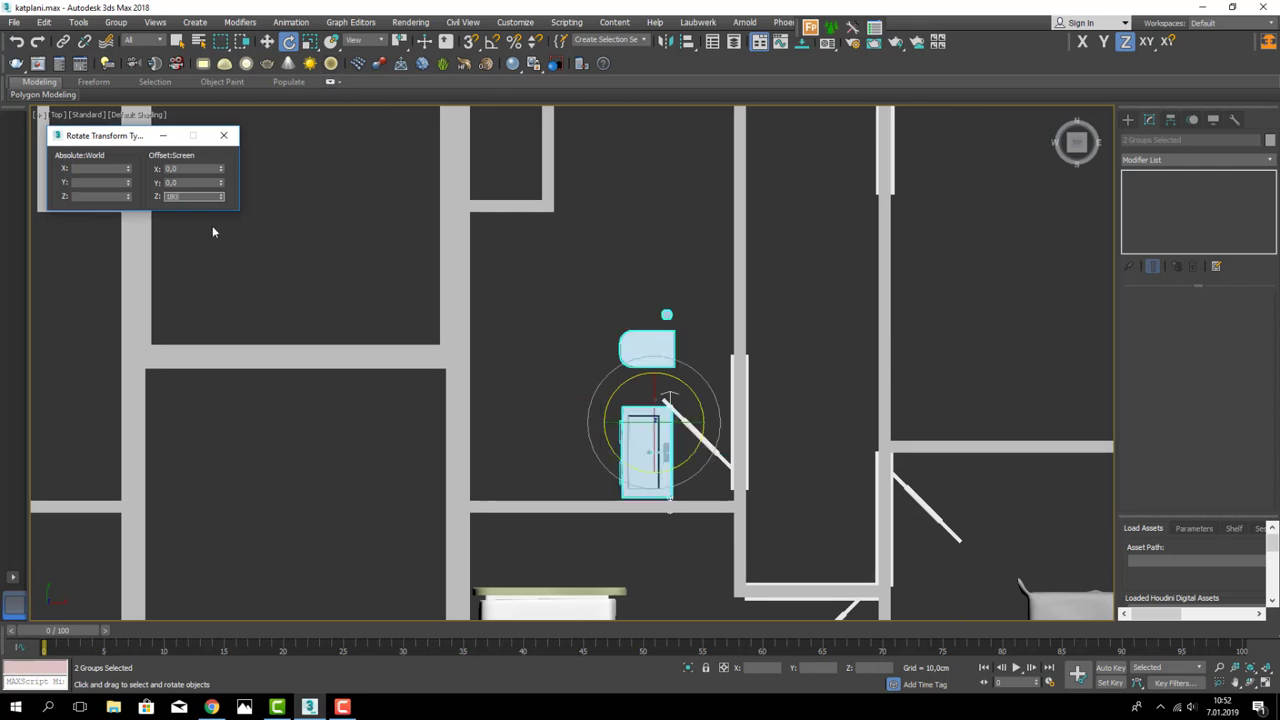
key("Return")
key("w")
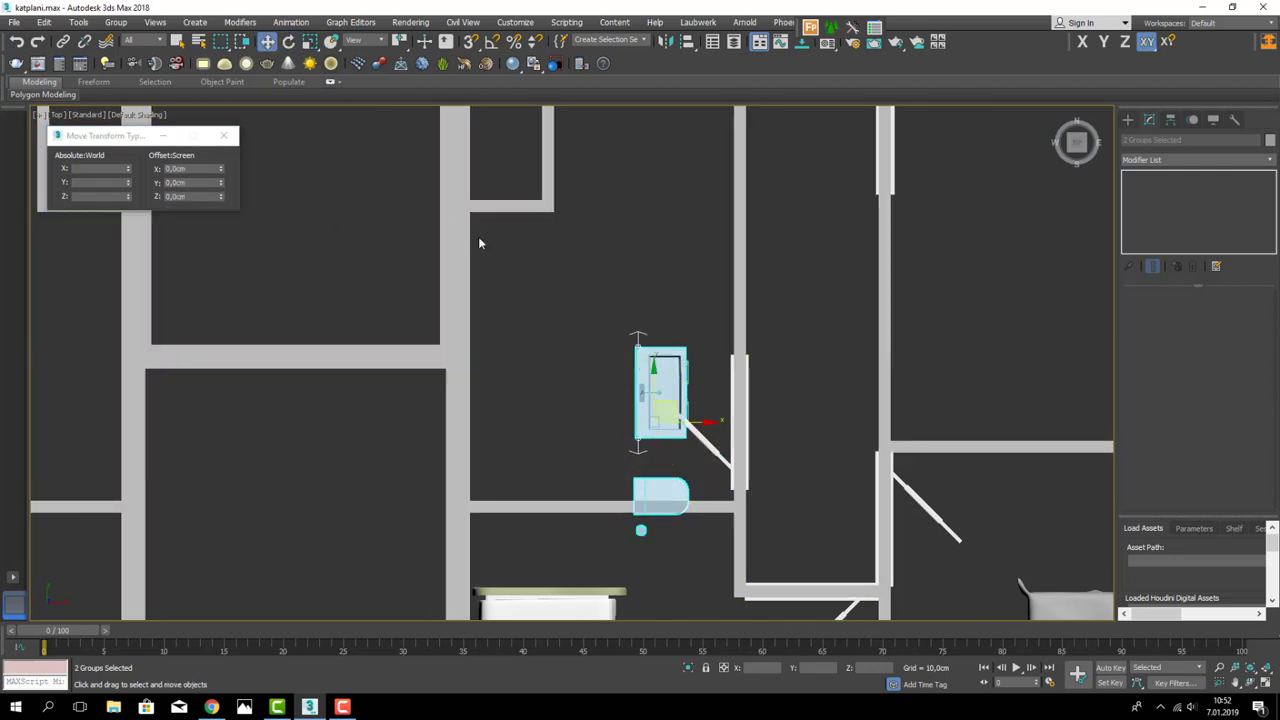
left_click_drag(659, 399, 497, 391)
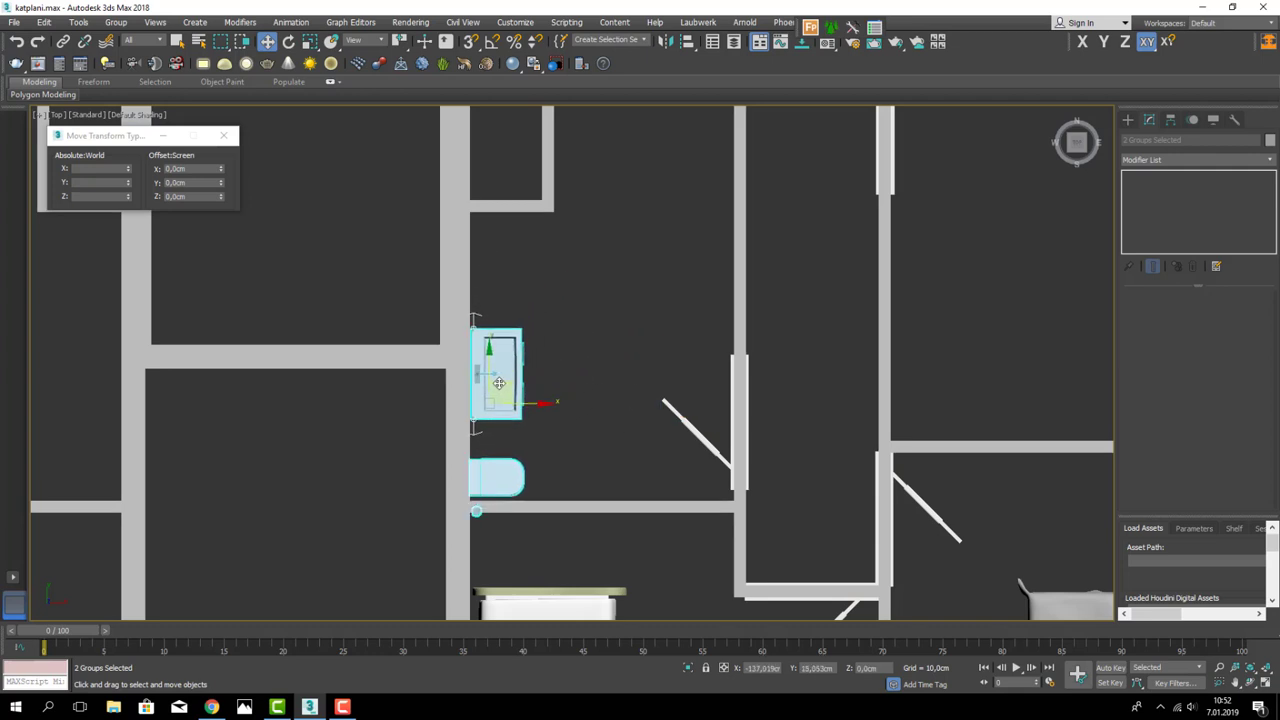
- Place the toilet directly above the sink along the left wall
left_click(495, 492)
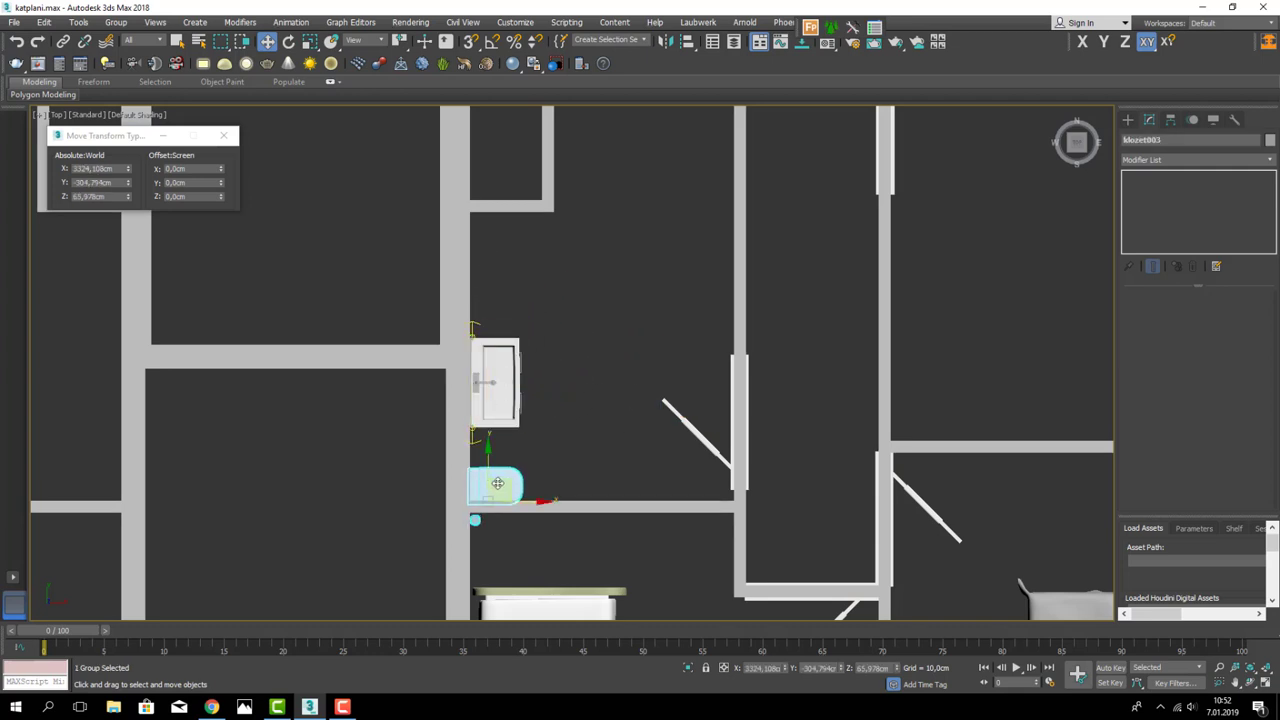
left_click_drag(497, 484, 533, 277)
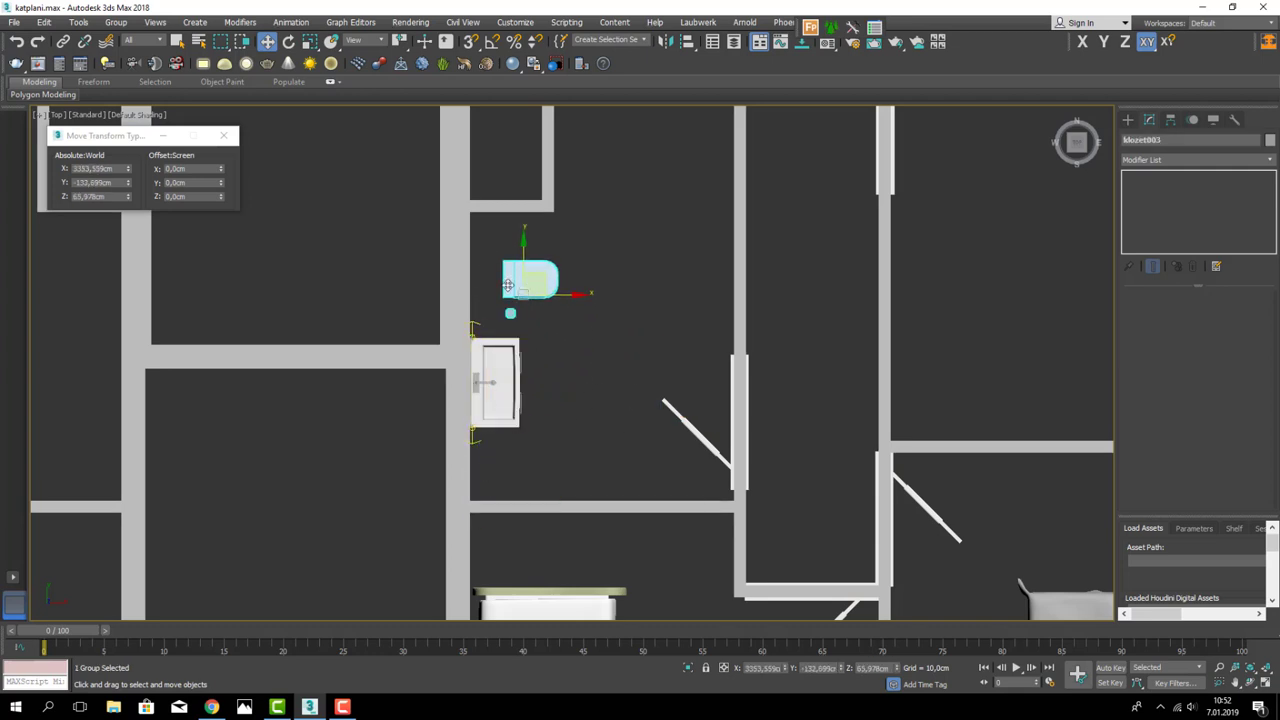
key("ctrl+z")
left_click_drag(490, 470, 490, 256)
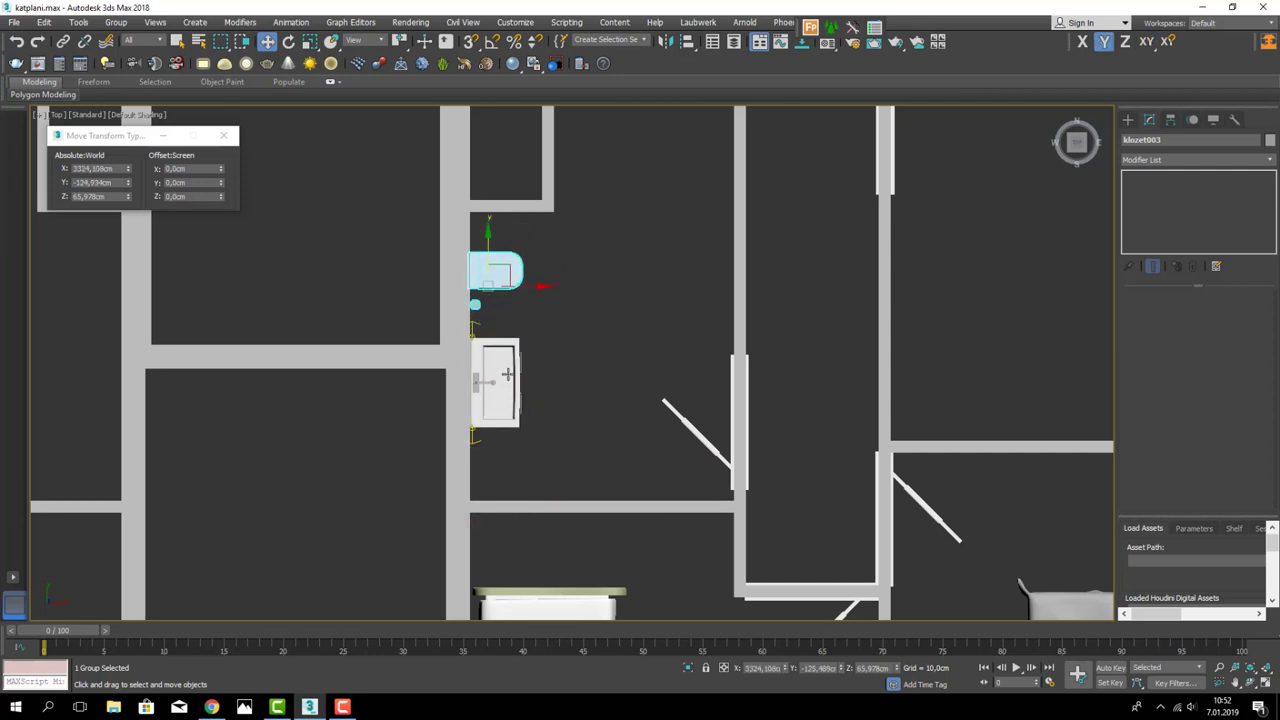
left_click(507, 374)
left_click_drag(507, 374, 507, 416)
left_click(489, 248)
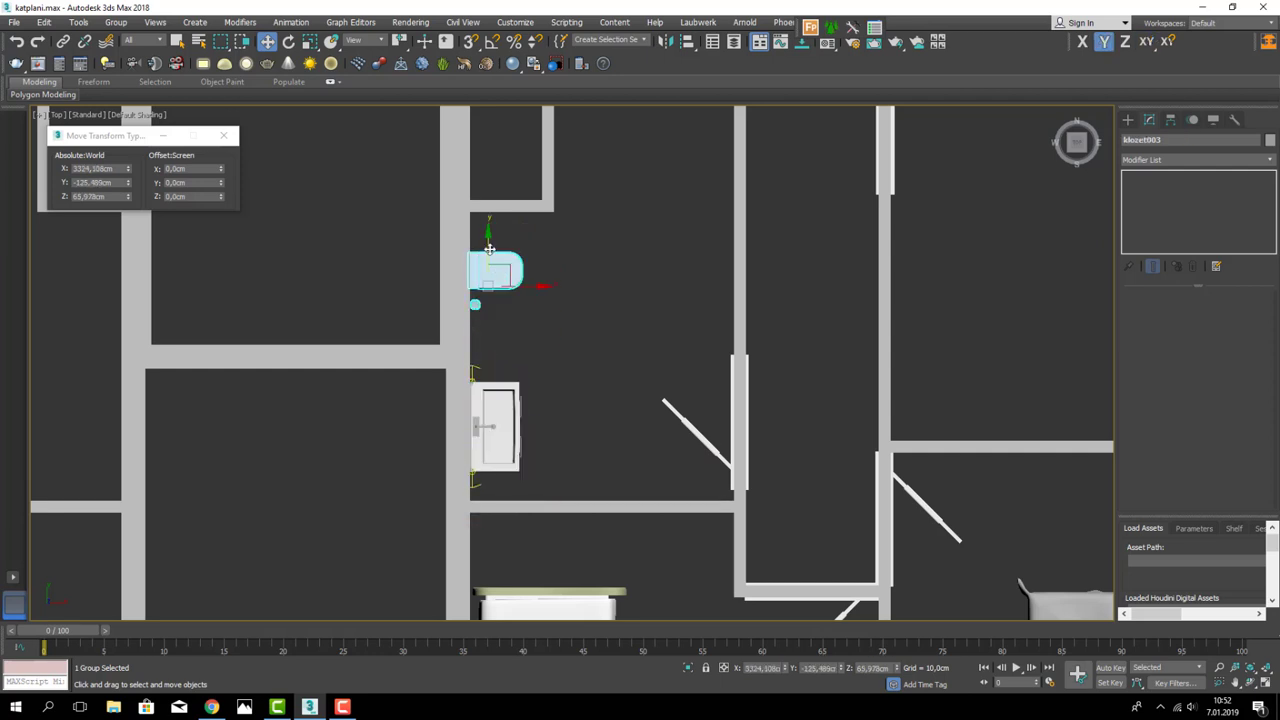
left_click_drag(489, 248, 487, 250)
left_click(551, 284)
- In an oblique Perspective view, turn on textured shading to show the wood floors
scroll(583, 305, "down", 3)
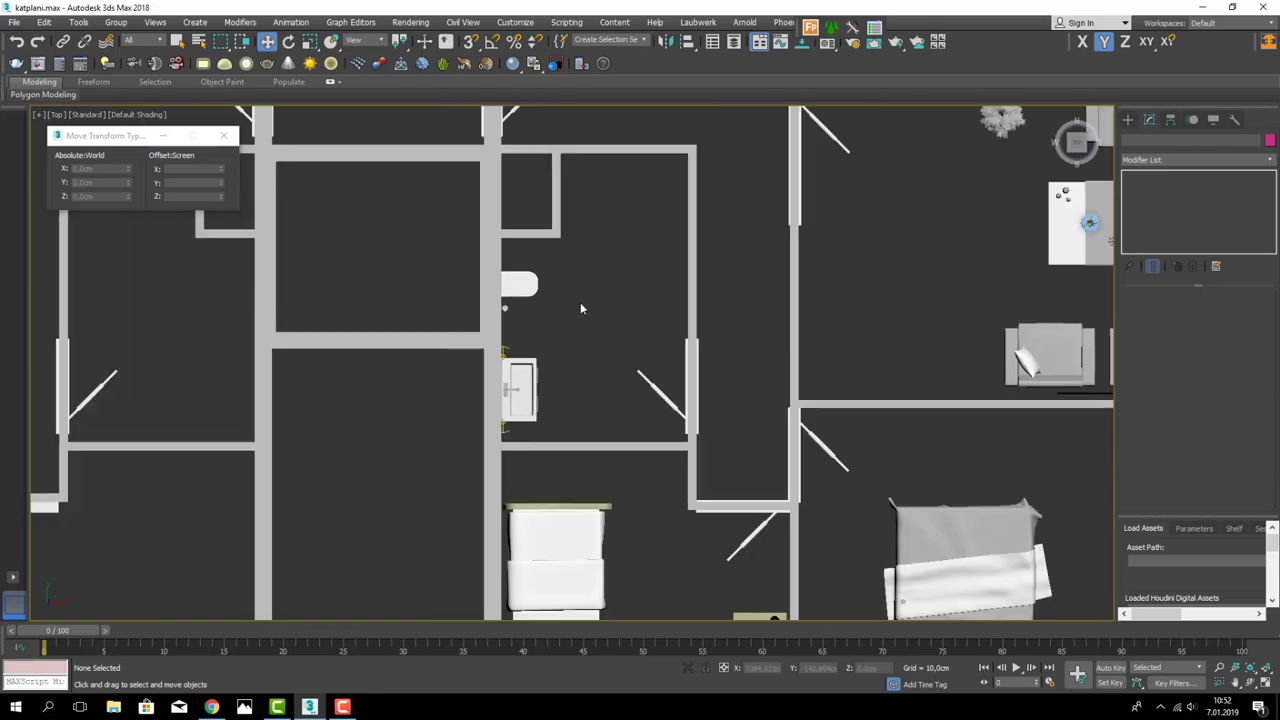
key("p")
scroll(583, 305, "down", 5)
mouse_move(178, 548)
middle_mouse_down("alt")
mouse_move(986, 451)
mouse_move(971, 406)
mouse_move(884, 376)
mouse_move(884, 390)
mouse_move(851, 257)
mouse_move(901, 404)
mouse_move(894, 237)
middle_mouse_up("alt")
right_click(884, 376)
left_click(857, 362)
- Shift-drag copies of two doors into the doorways of the left rooms
scroll(1014, 300, "up", 3)
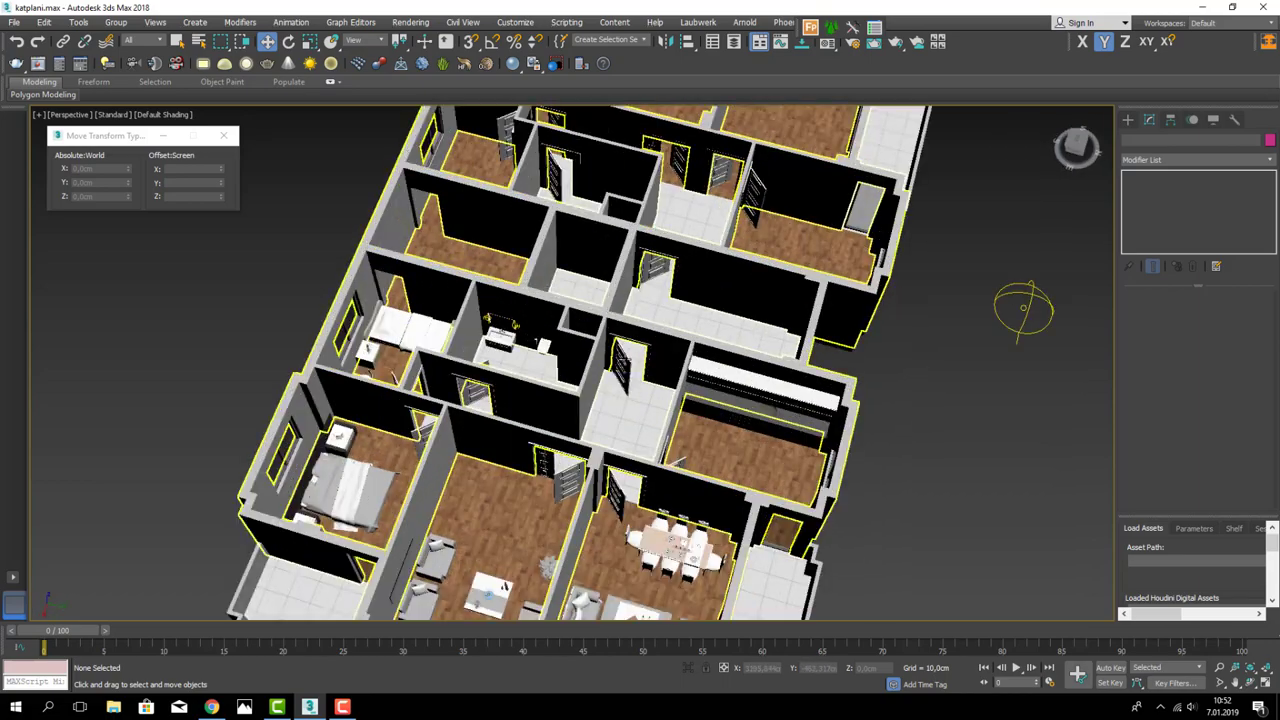
mouse_move(1014, 300)
middle_mouse_down("alt")
mouse_move(1018, 263)
mouse_move(991, 206)
mouse_move(975, 108)
middle_mouse_up("alt")
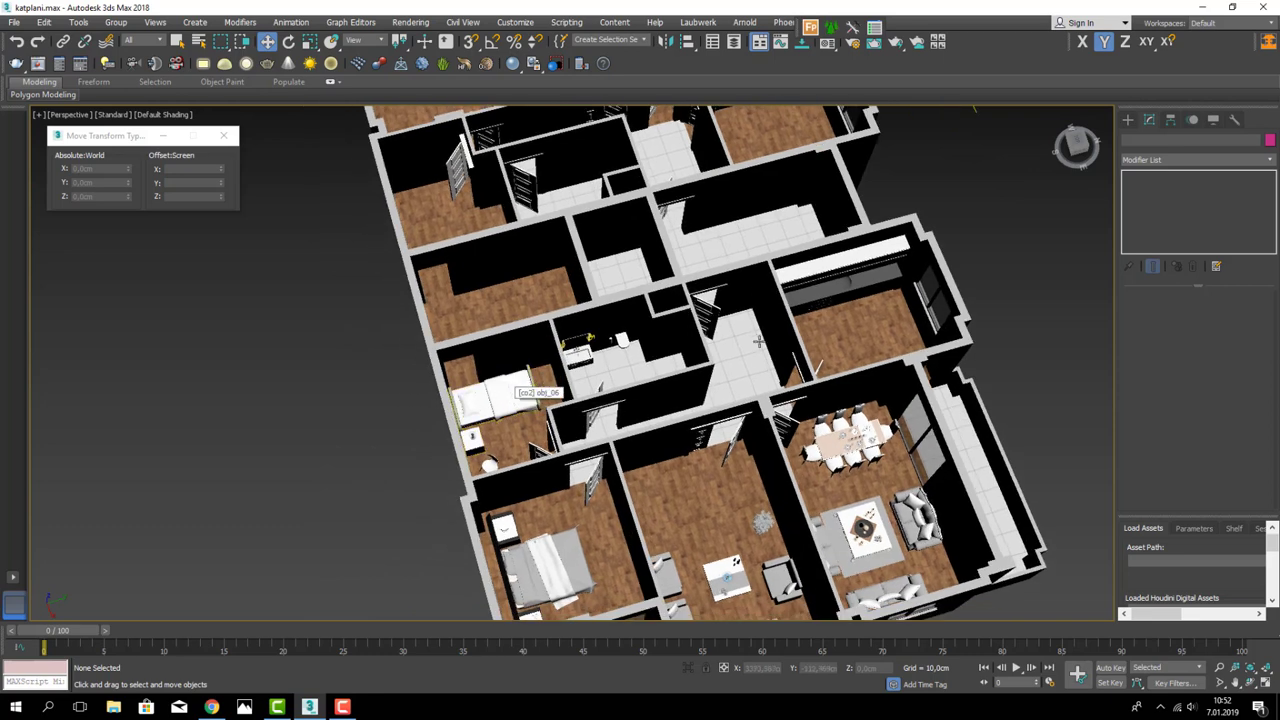
left_click(700, 310)
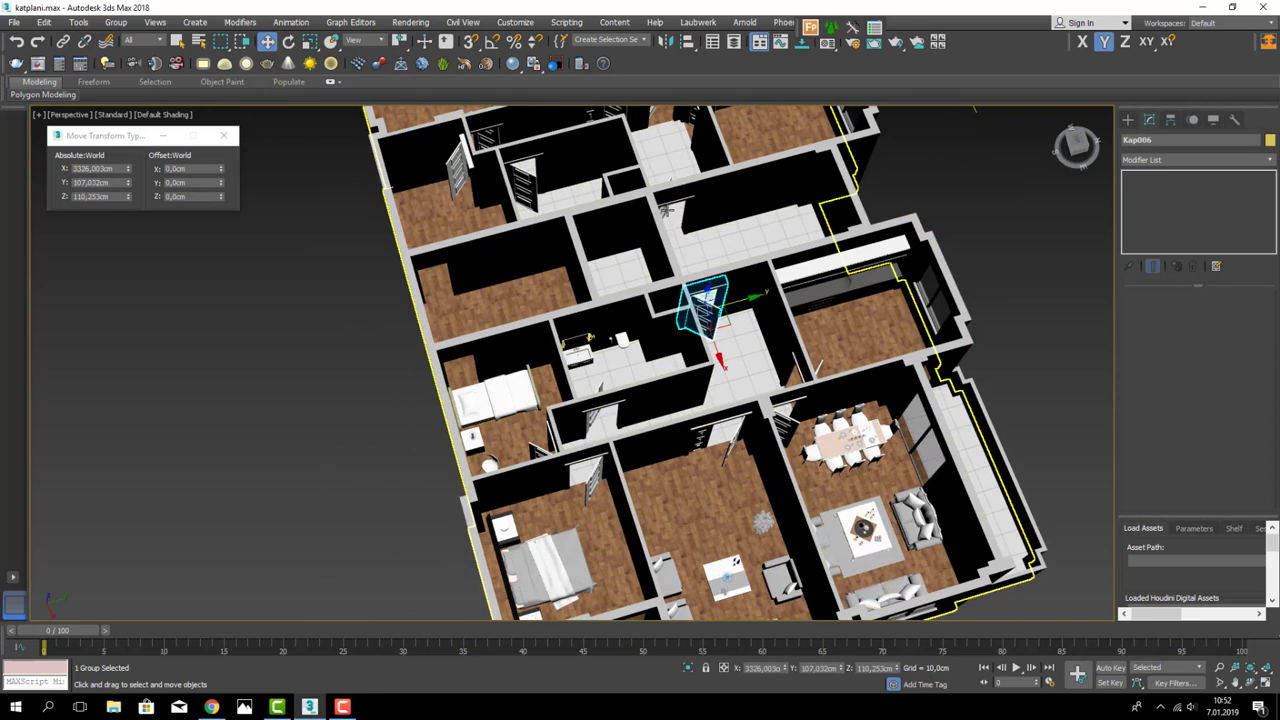
left_click(682, 220, "ctrl")
left_click_drag(711, 255, 370, 345)
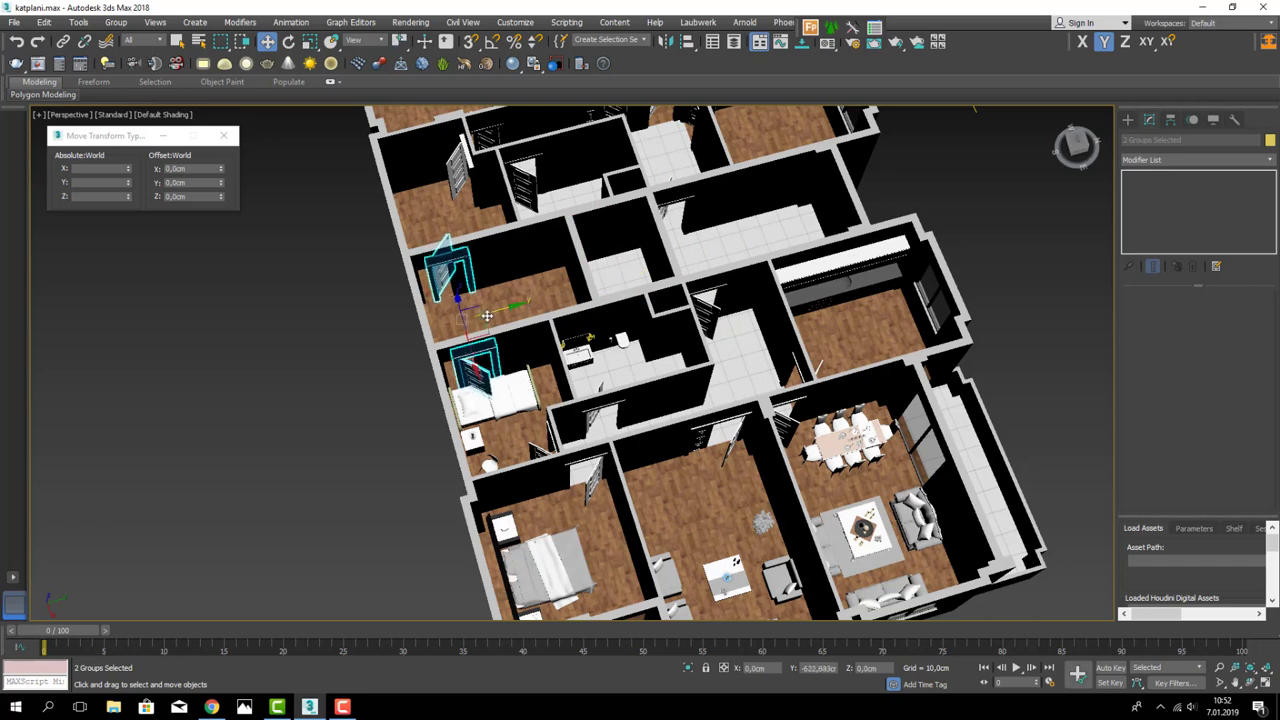
left_click(641, 410)
key("z")
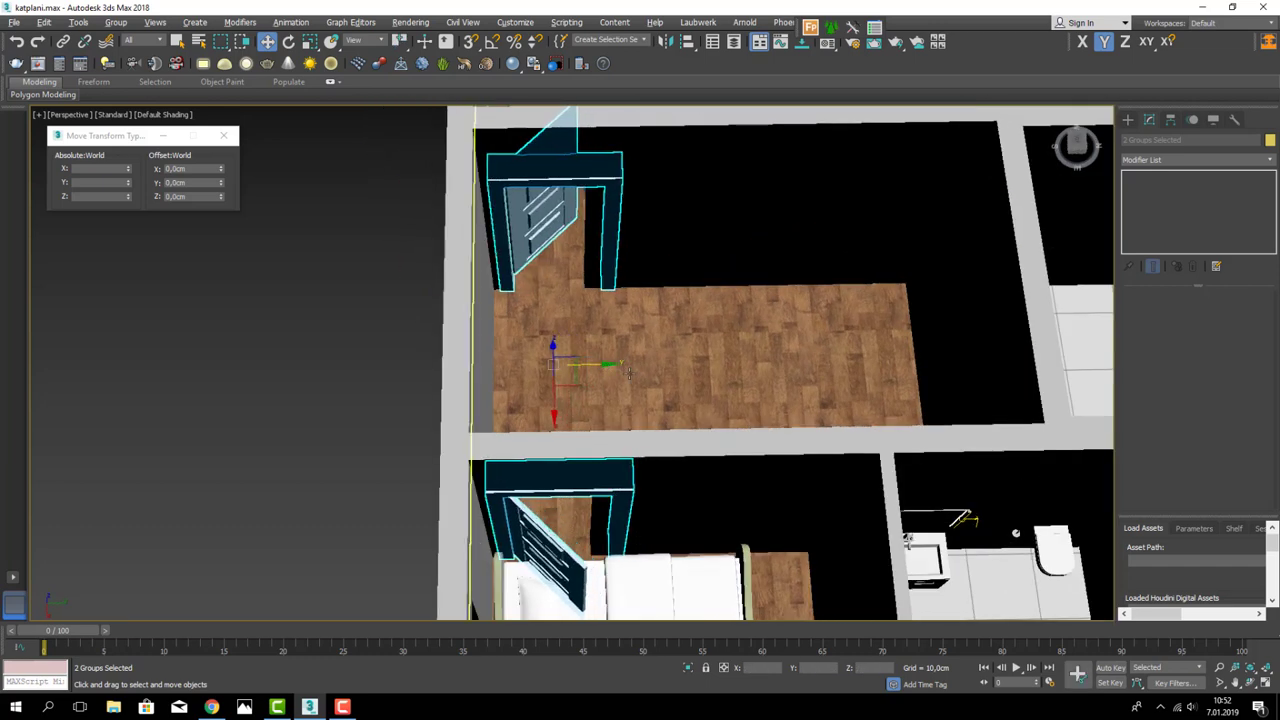
scroll(600, 380, "down", 3)
left_click(389, 408)
mouse_move(389, 408)
middle_mouse_down()
mouse_move(491, 371)
mouse_move(520, 390)
middle_mouse_up()
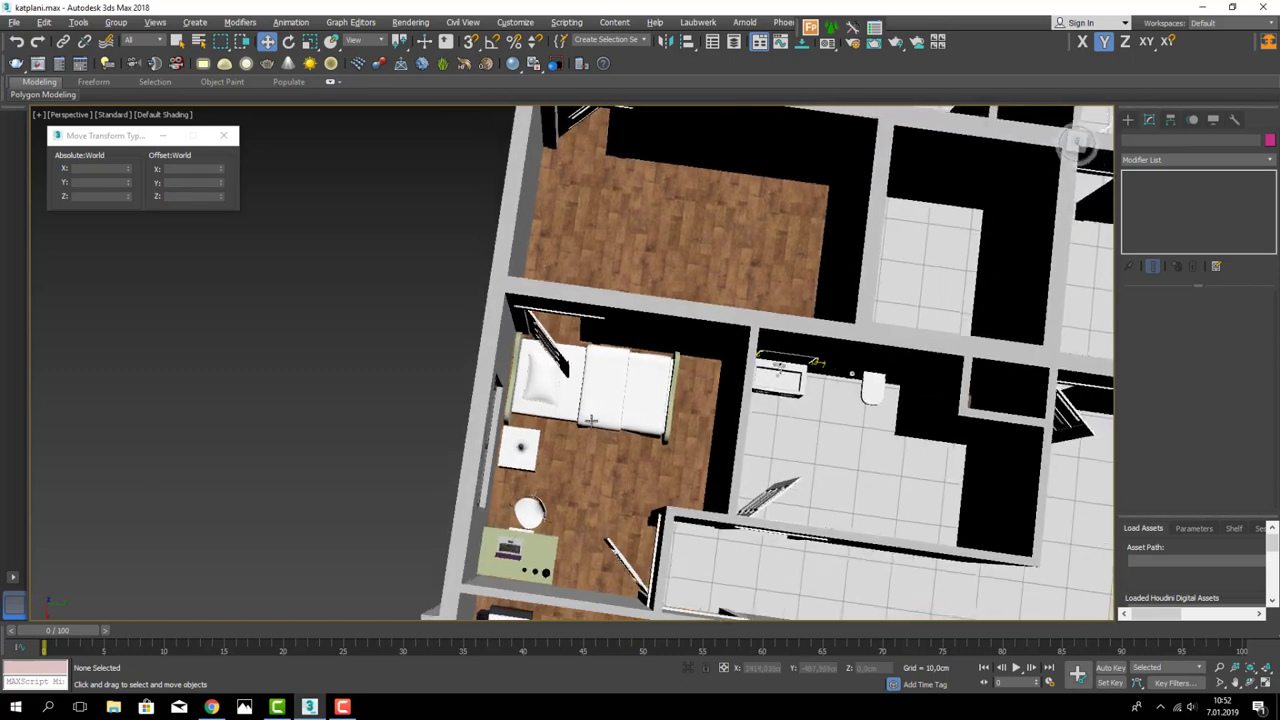
- Rotate the single bed group 90 degrees and move it right and up in the room
left_click(590, 390)
left_click(288, 41)
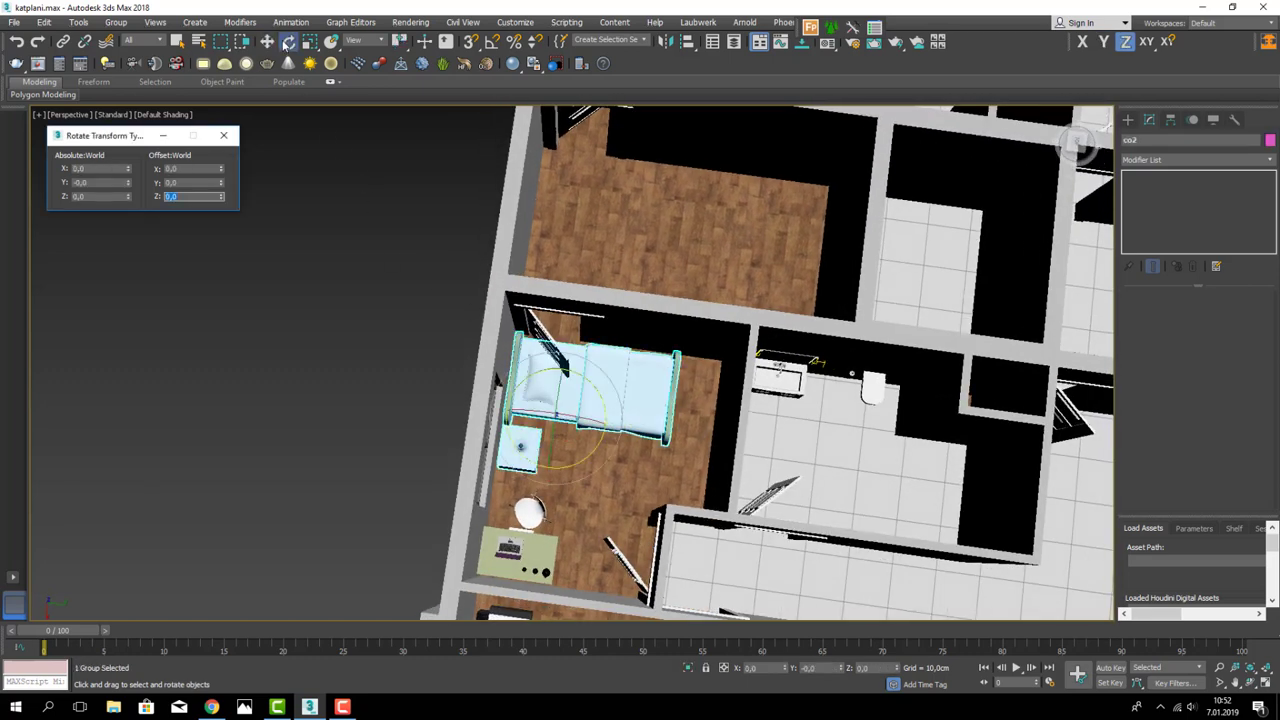
key("Return")
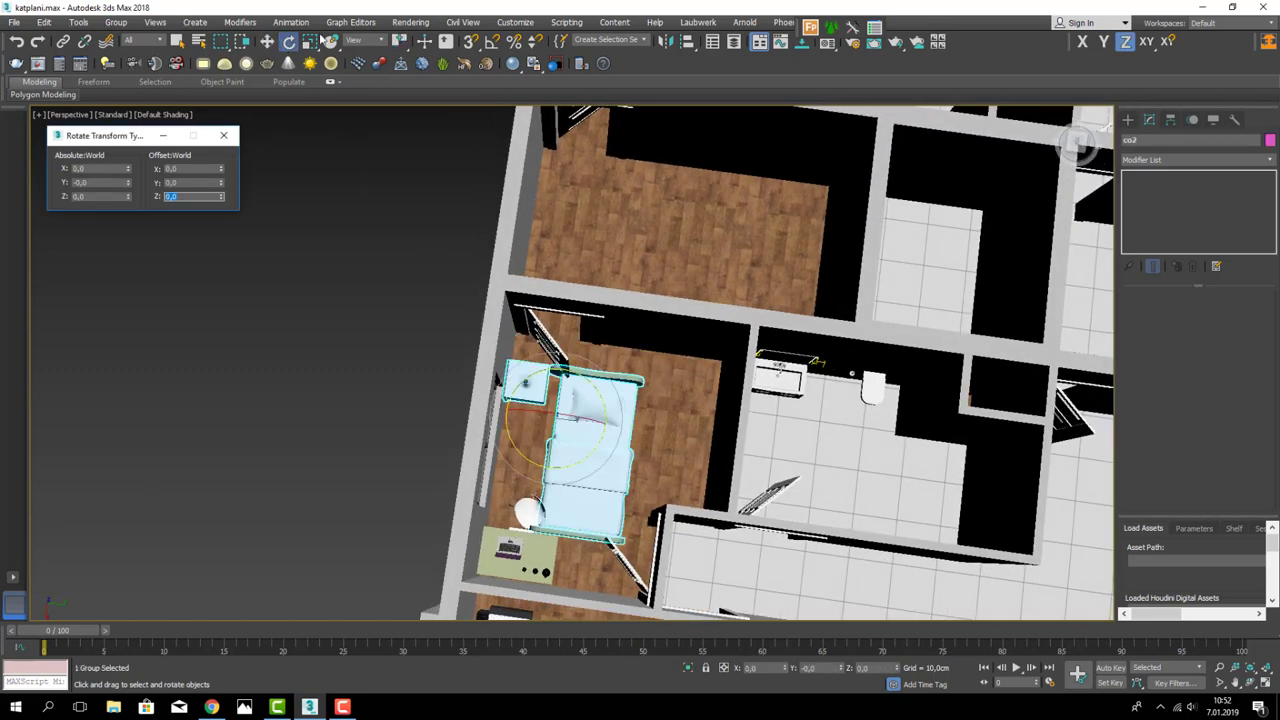
left_click(267, 41)
left_click_drag(575, 433, 655, 406)
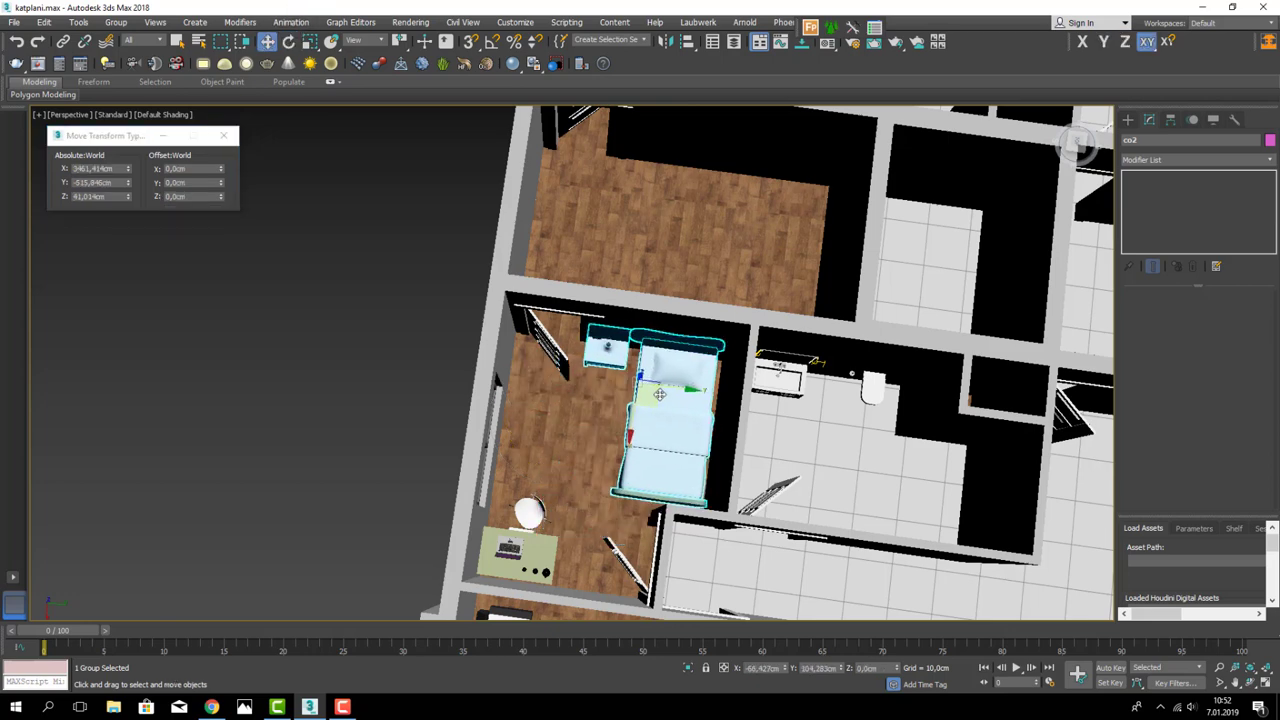
- In Top view, shift the bed and nightstand right against the bedroom wall
key("z")
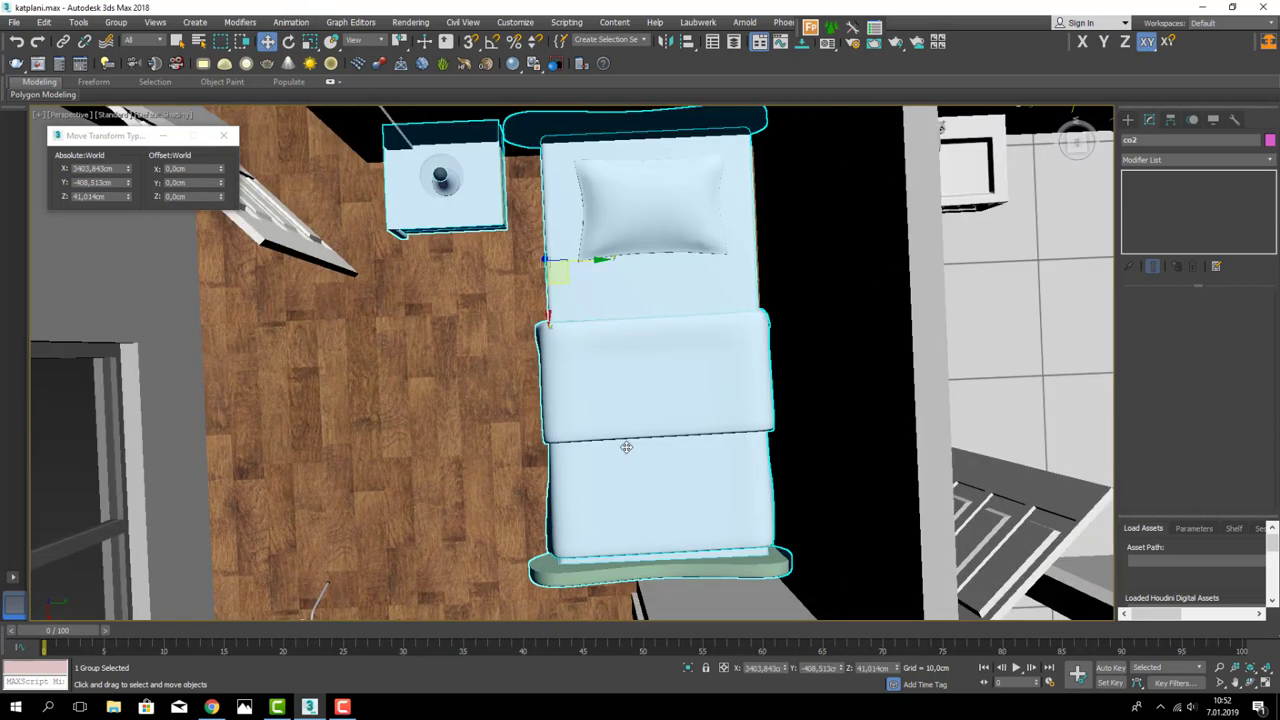
key("t")
scroll(551, 367, "down", 4)
left_click_drag(551, 367, 577, 393)
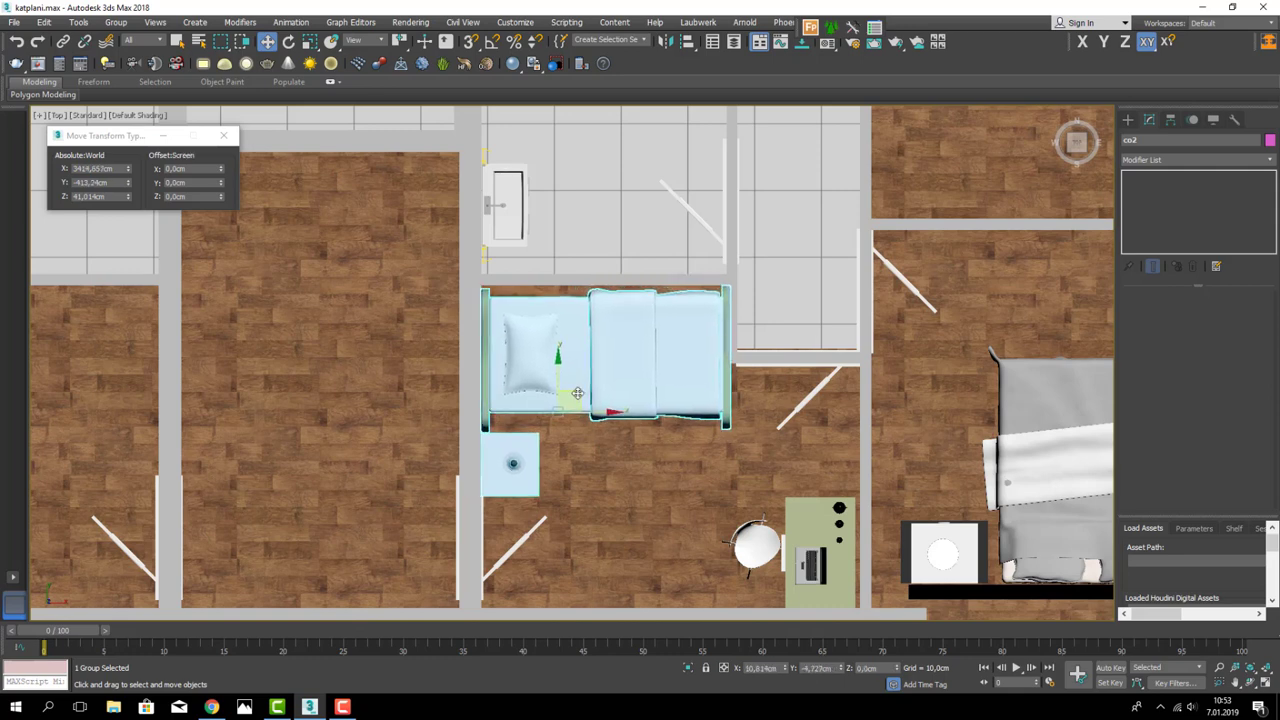
left_click_drag(577, 393, 579, 388)
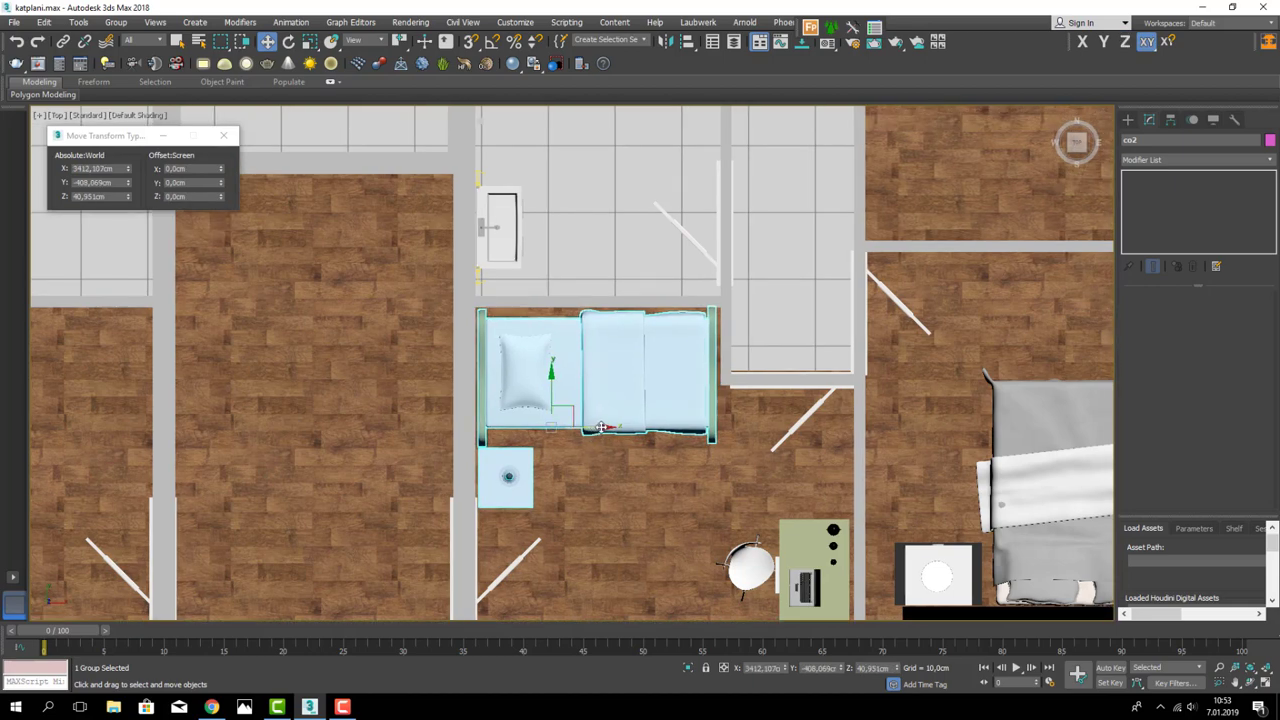
- Check the bed group in Perspective, nudge its height along Z onto the floor, and deselect it
key("p")
middle_click_drag(669, 449, 677, 380, "alt")
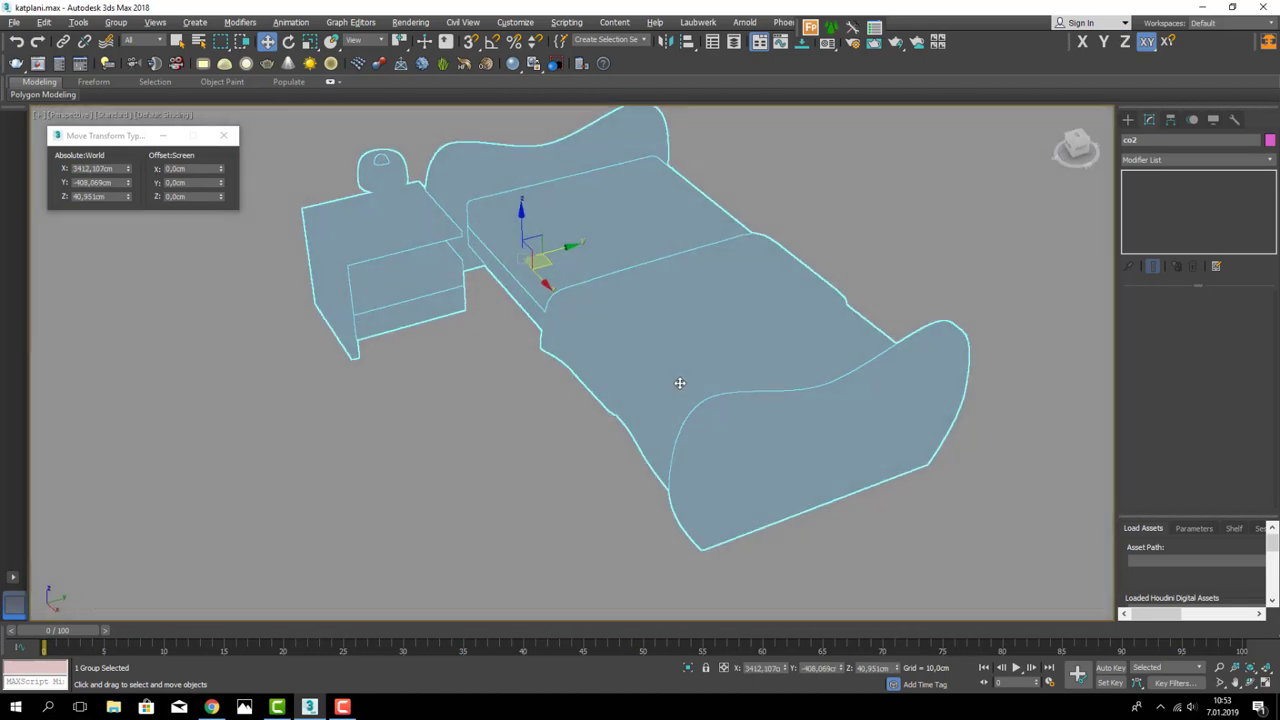
scroll(608, 428, "up", 3)
middle_click_drag(608, 428, 566, 428, "alt")
scroll(566, 428, "up", 3)
scroll(540, 390, "up", 3)
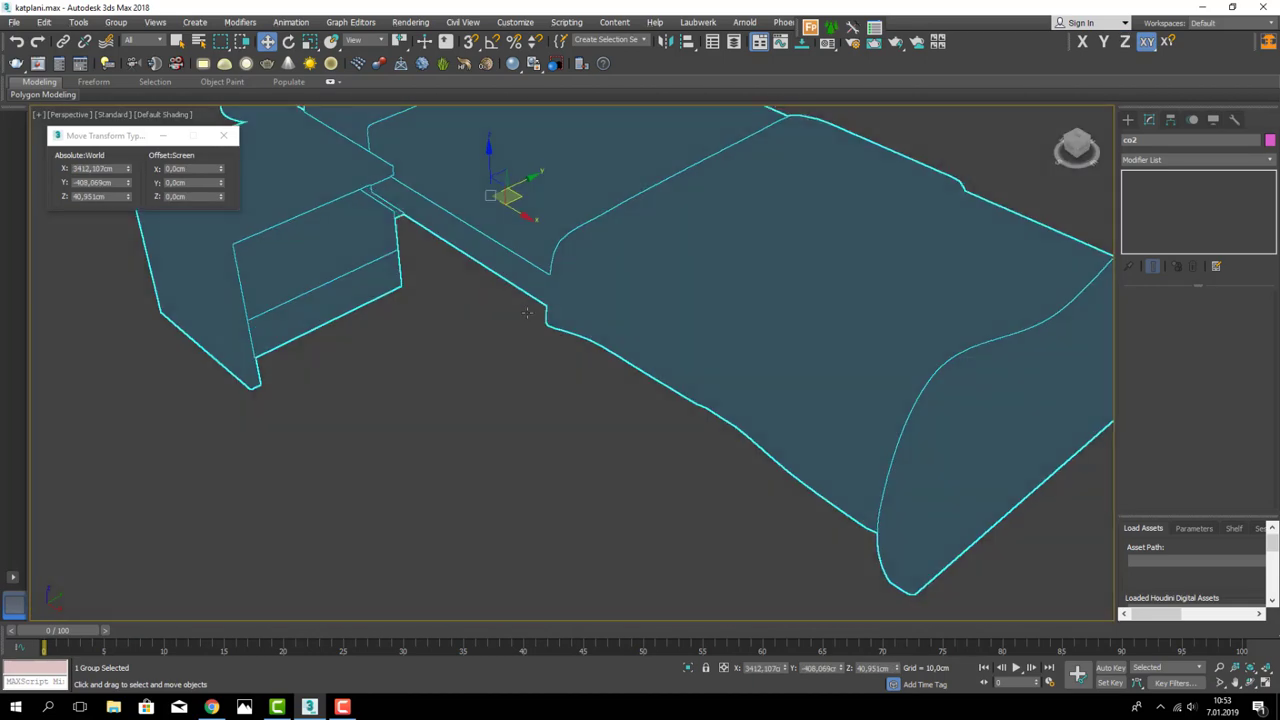
scroll(512, 352, "up", 2)
scroll(512, 352, "down", 3)
scroll(520, 340, "down", 3)
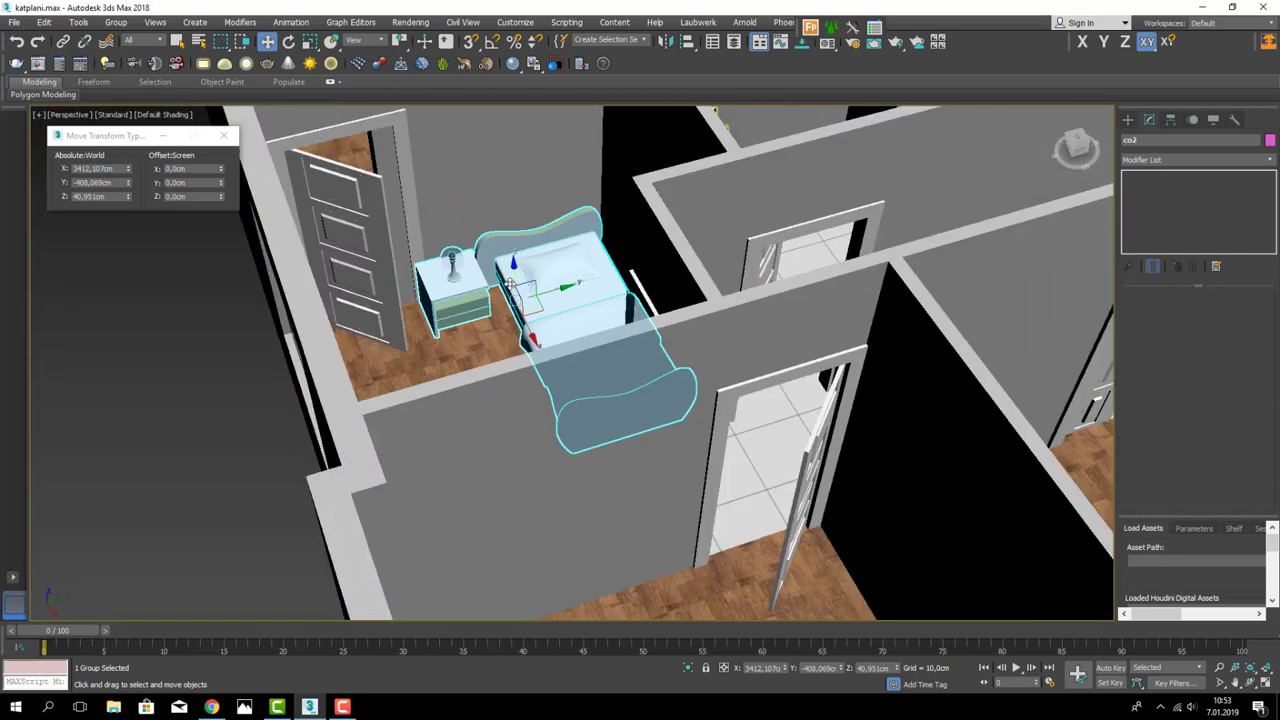
left_click_drag(513, 276, 513, 276)
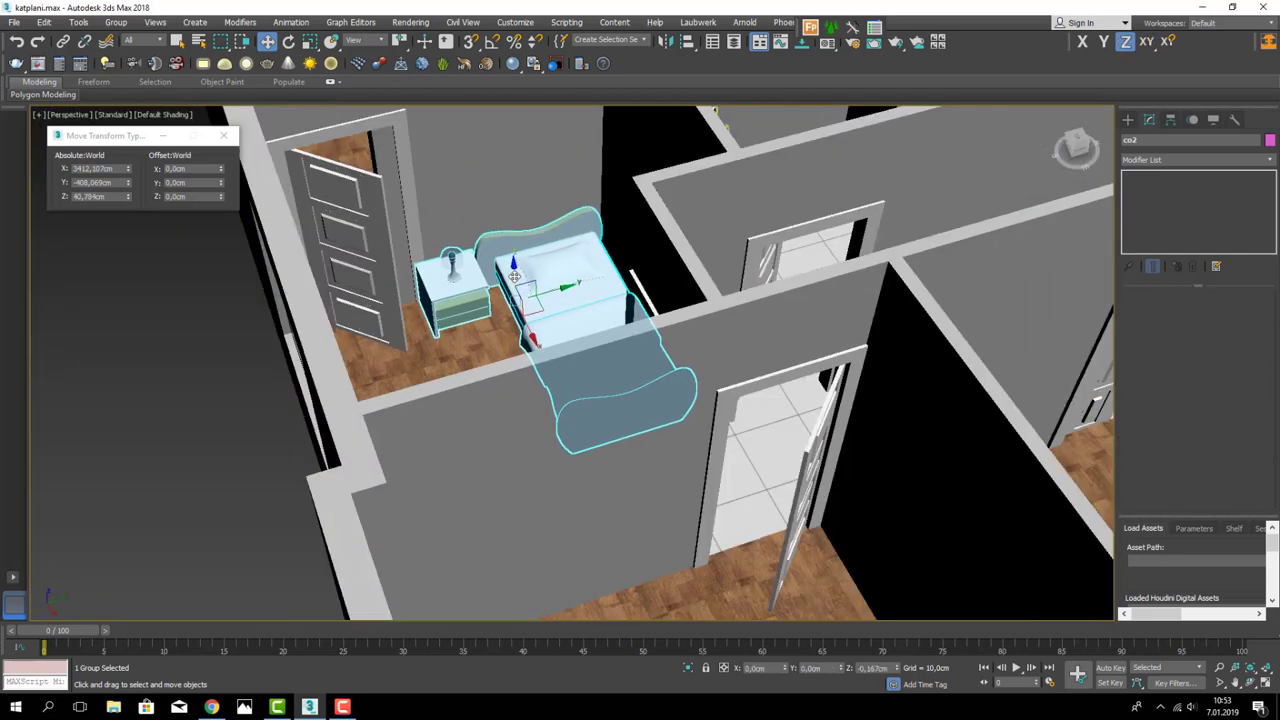
left_click(208, 458)
scroll(208, 458, "down", 10)
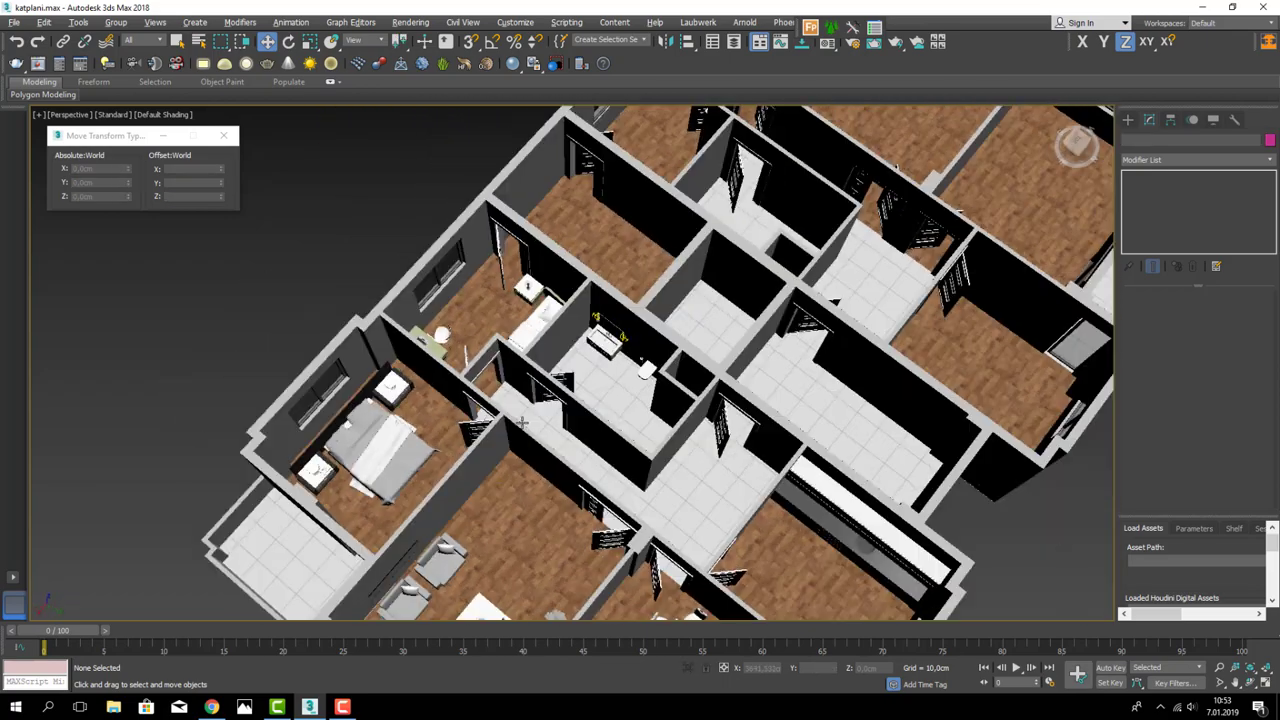
- With the plan viewed from above, pick the Stairs category in the Create panel
middle_click_drag(208, 458, 606, 372, "alt")
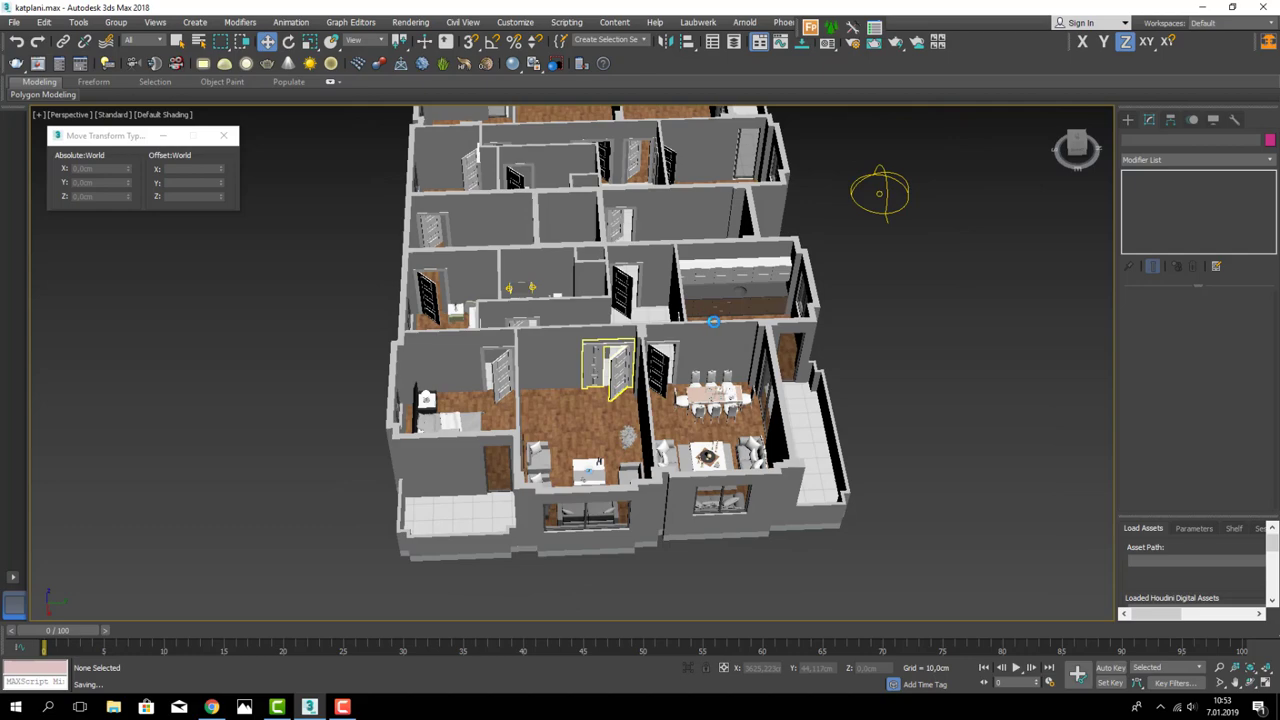
mouse_move(686, 334)
middle_mouse_down("alt")
mouse_move(598, 357)
mouse_move(640, 340)
middle_mouse_up("alt")
scroll(598, 357, "up", 5)
scroll(598, 357, "down", 5)
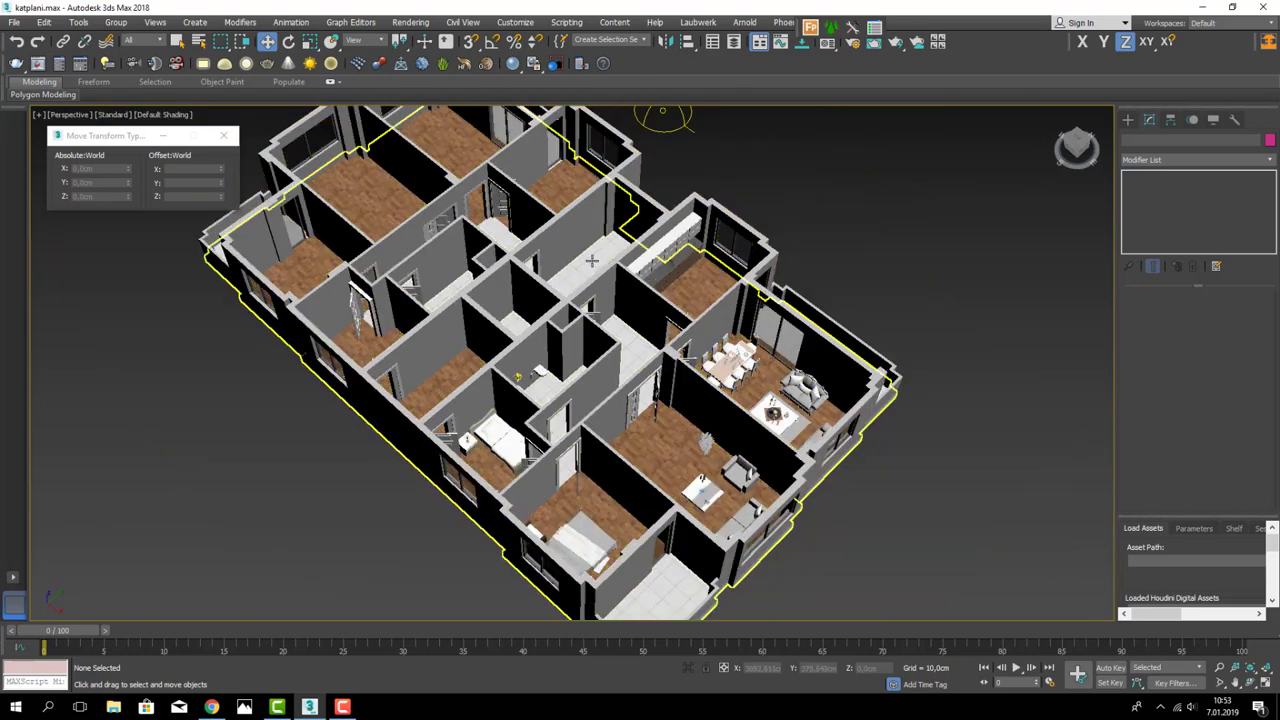
left_click(1130, 119)
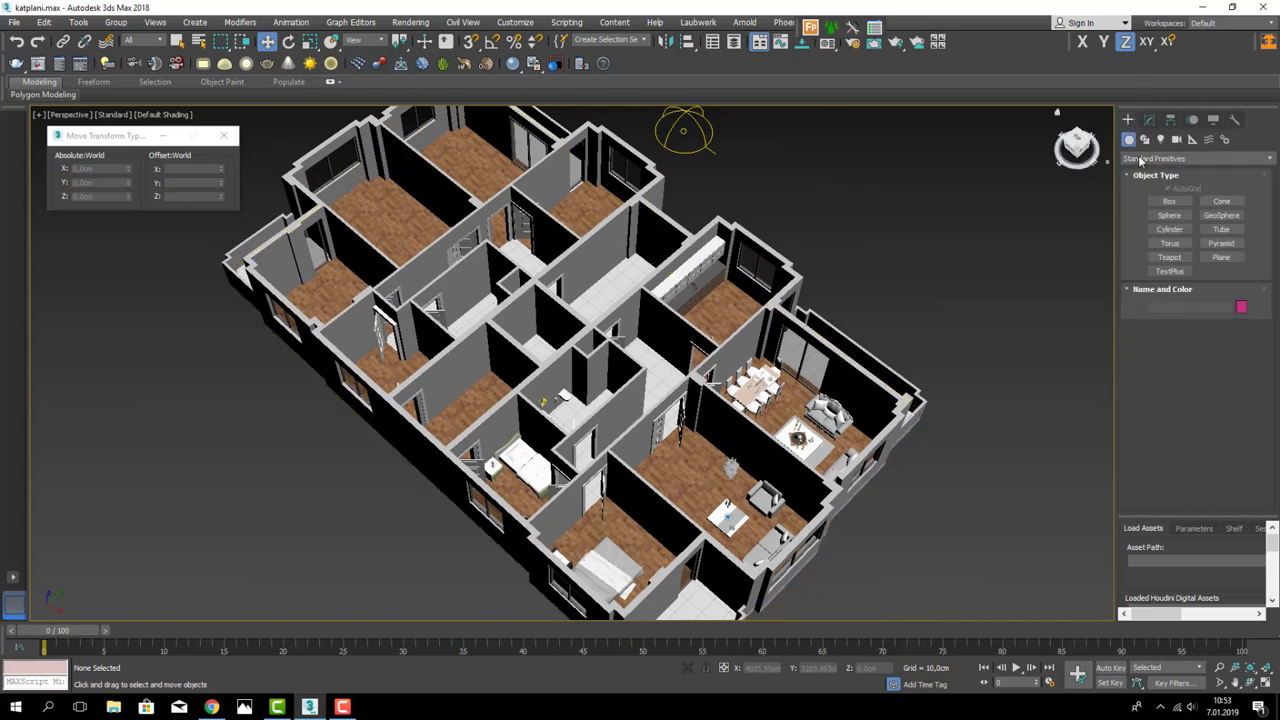
left_click(1140, 160)
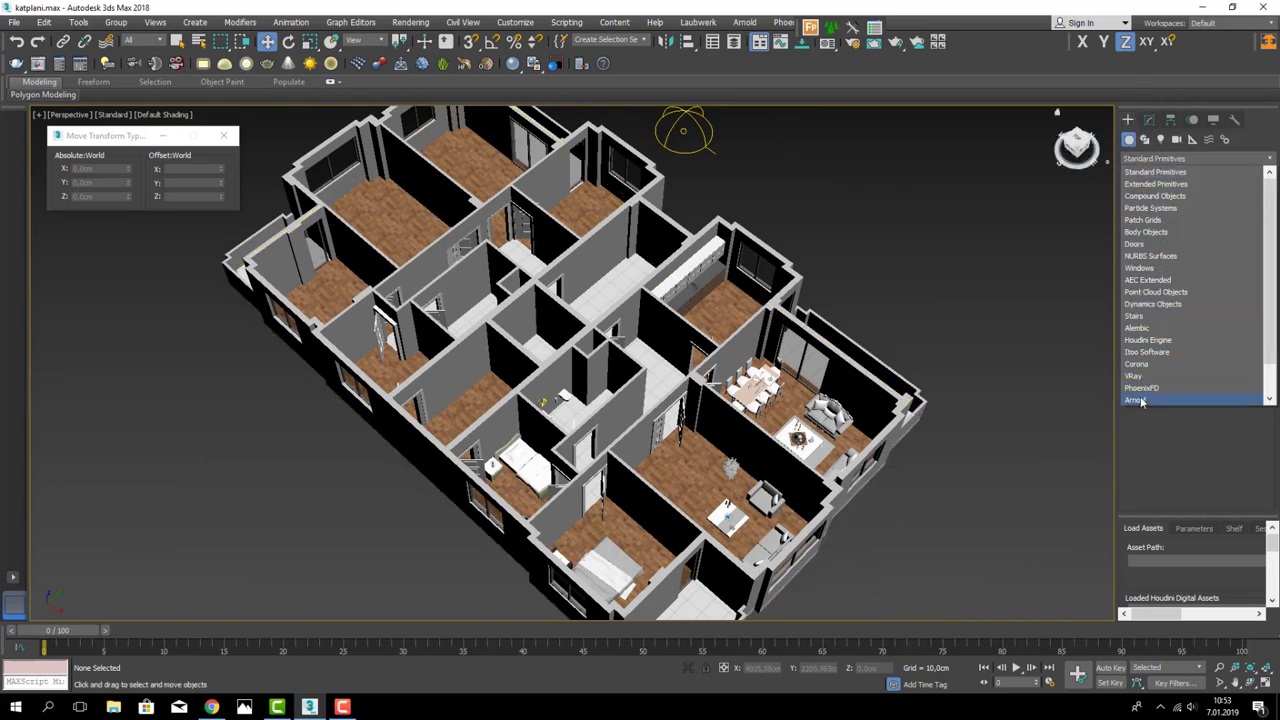
left_click(1142, 318)
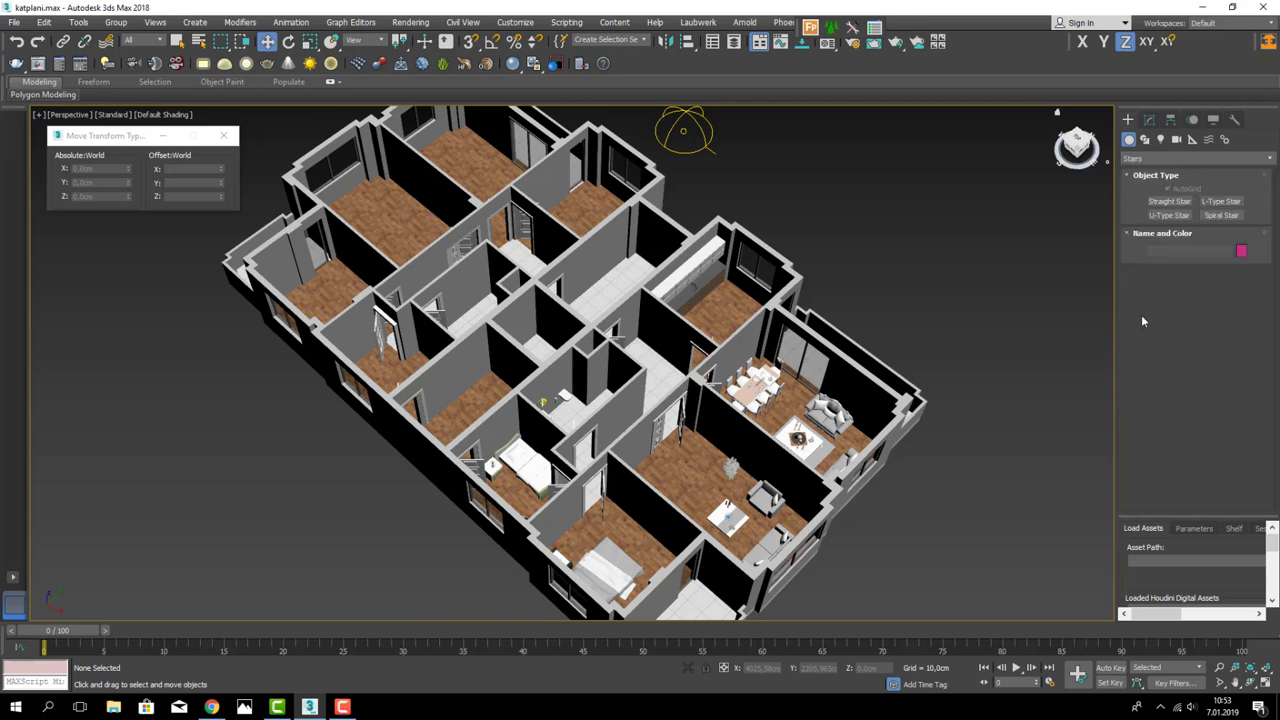
- Draw a U-Type Stair beside the building, setting its footprint, width and height
left_click(1170, 215)
mouse_move(918, 216)
left_mouse_down()
mouse_move(952, 272)
mouse_move(985, 285)
left_mouse_up()
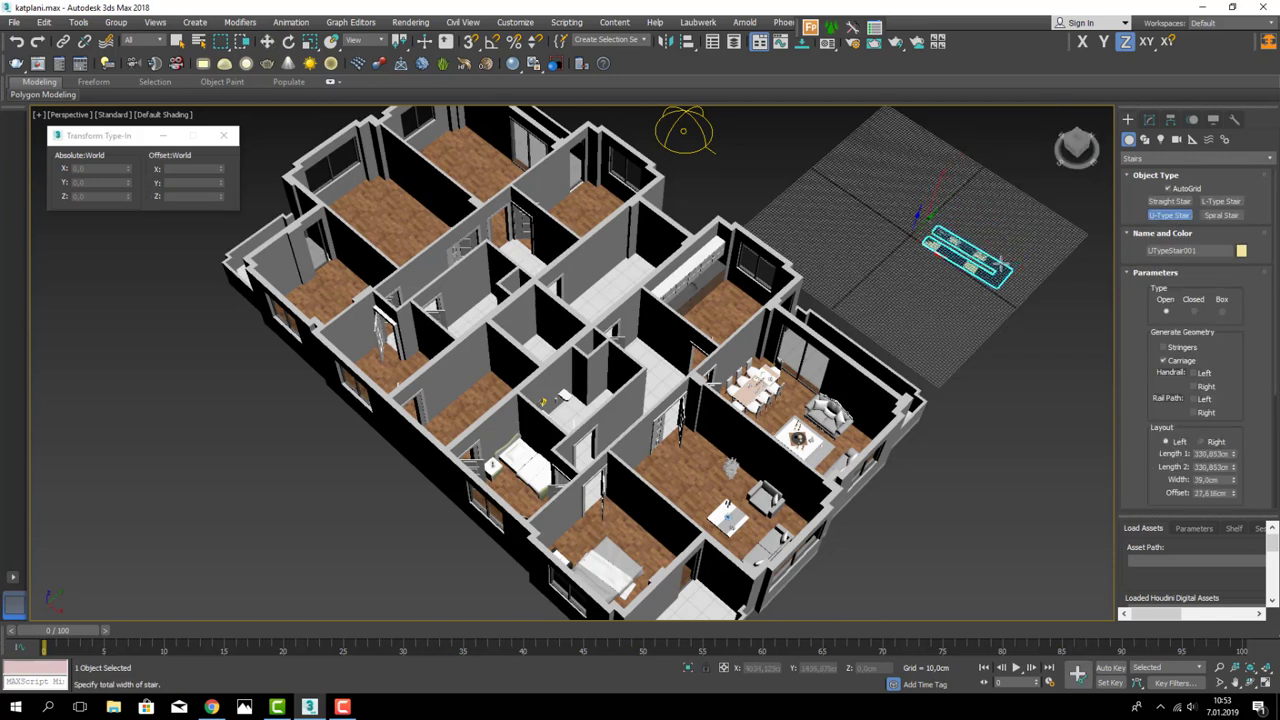
left_click(1003, 259)
left_click(1004, 212)
key("w")
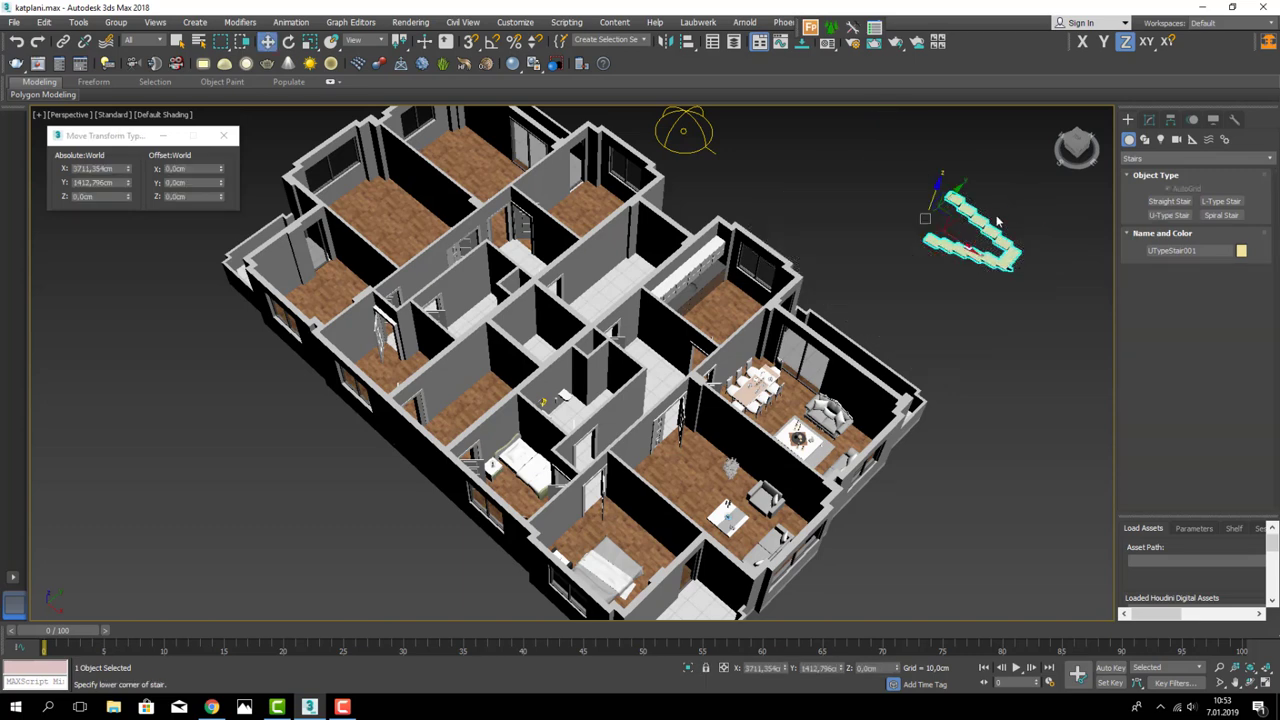
key("alt+q")
- In Top view, rotate the U-type stair to -90 degrees about Z
mouse_move(815, 285)
middle_mouse_down("alt")
mouse_move(928, 250)
mouse_move(921, 270)
middle_mouse_up("alt")
left_click(1149, 119)
scroll(840, 302, "down", 2)
key("t")
key("alt+q")
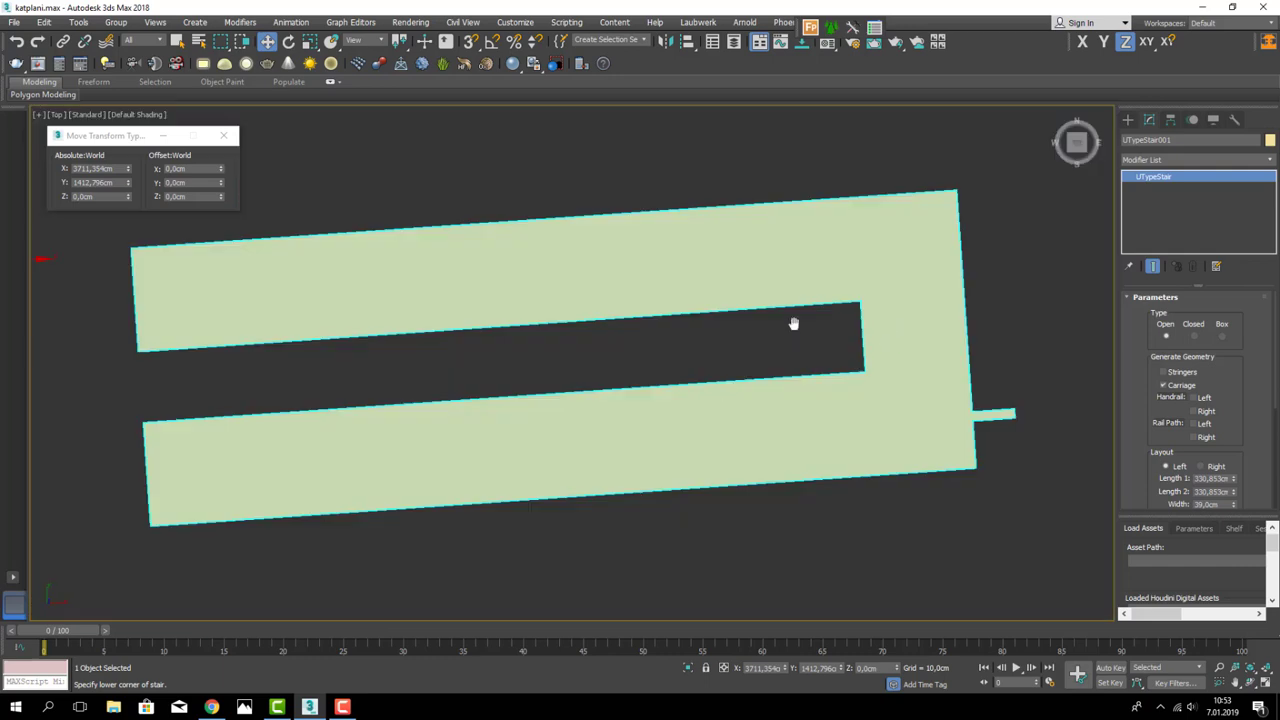
scroll(791, 320, "down", 3)
left_click(291, 44)
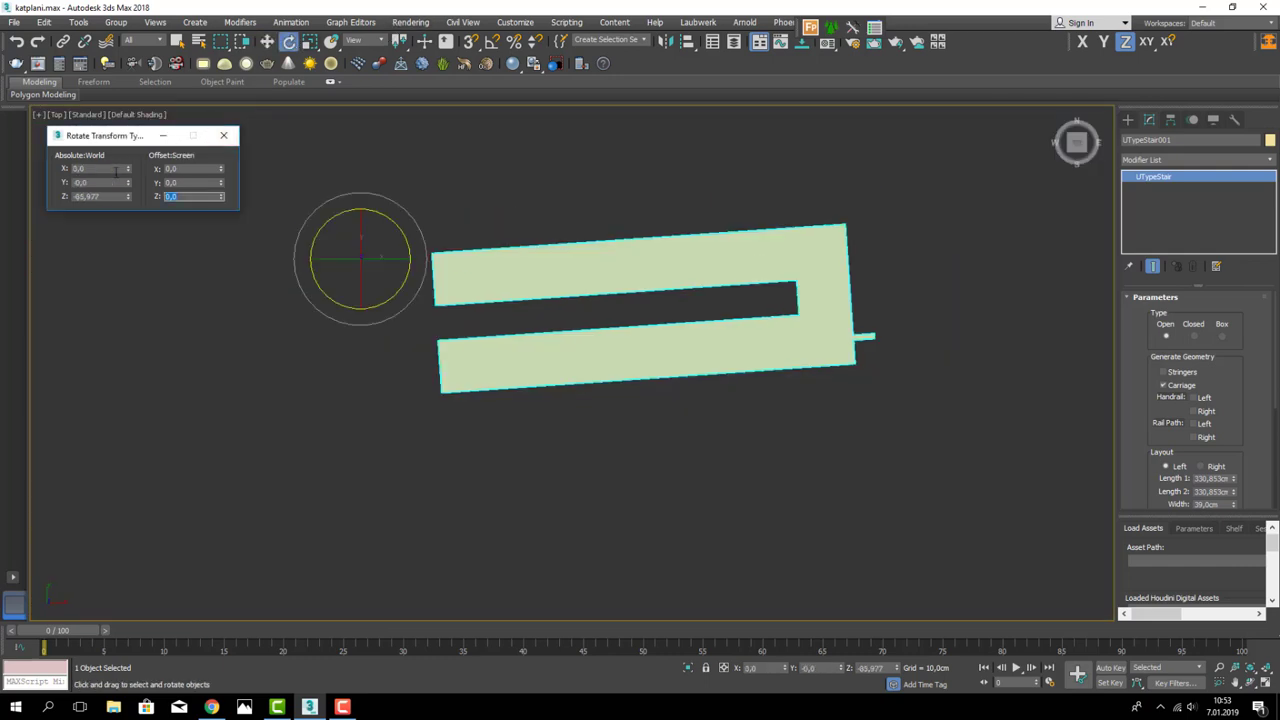
type("-90")
key("Return")
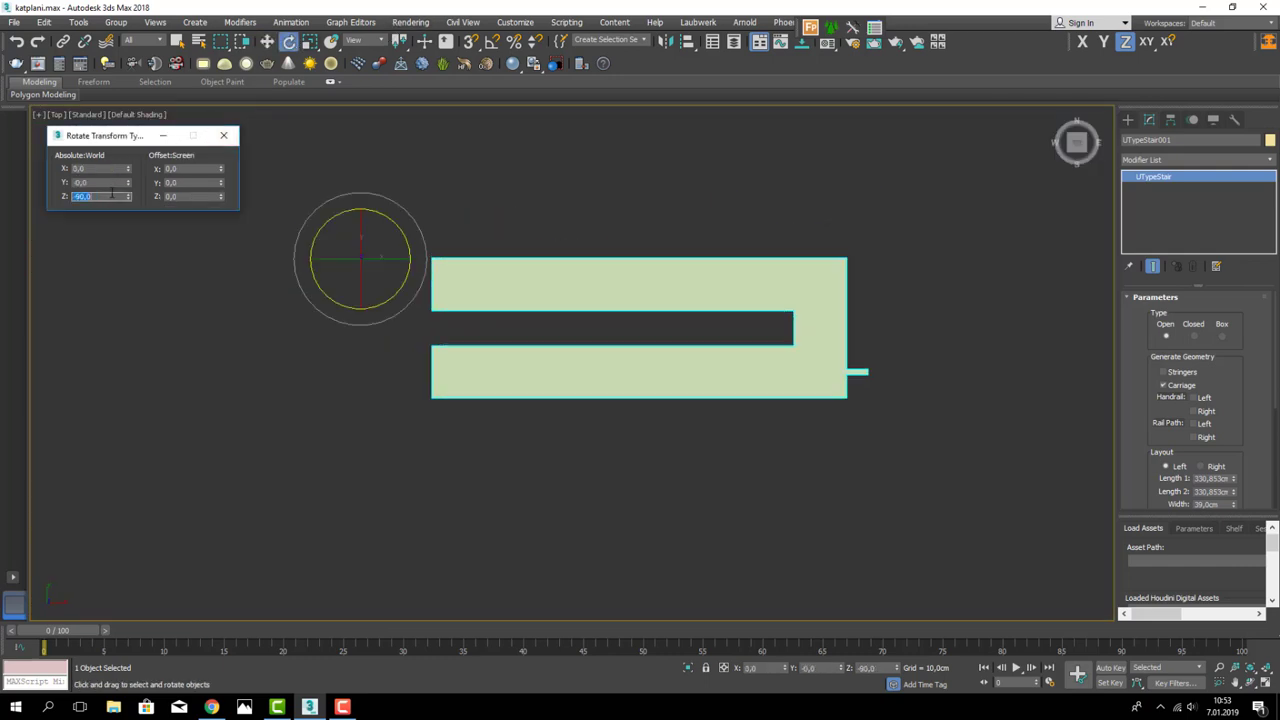
- Switch the stair type to Closed for solid steps and check it in Perspective
key("p")
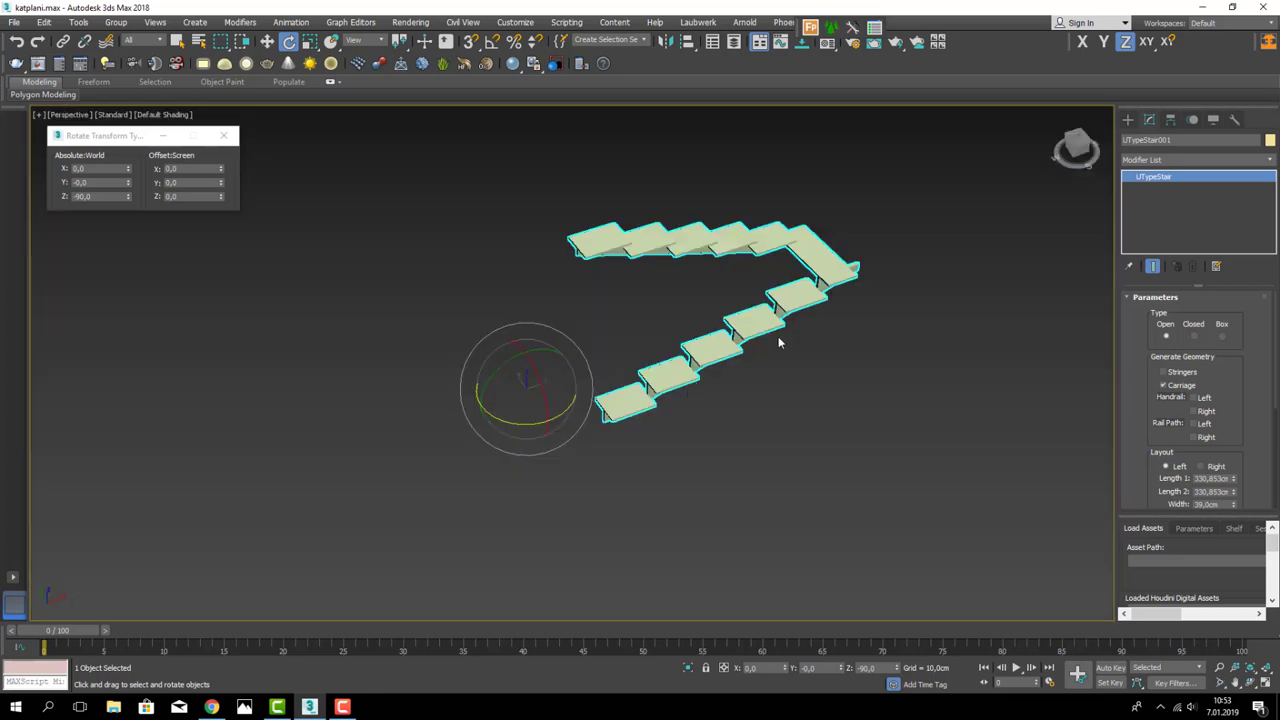
middle_click_drag(779, 342, 822, 340, "alt")
left_click(1193, 336)
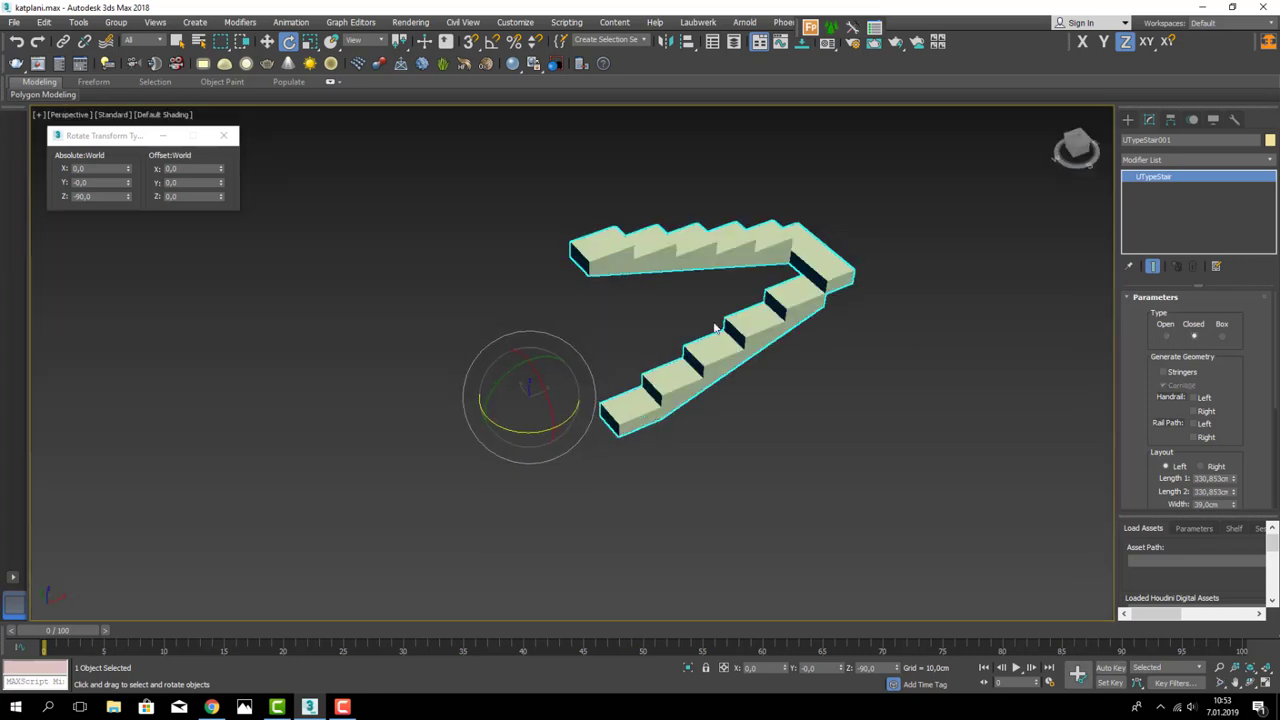
middle_click_drag(720, 288, 914, 363, "alt")
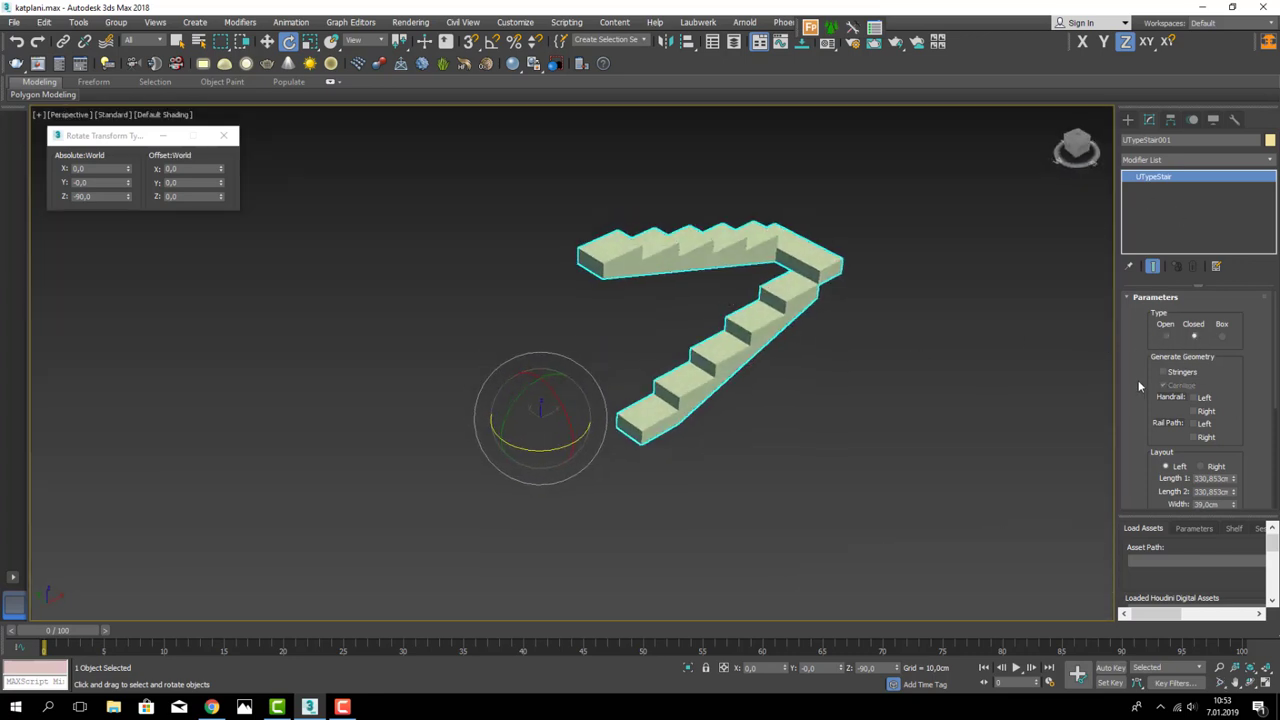
left_click_drag(1140, 386, 1151, 362)
- Set the stair width to 120 cm and the offset to 20 cm
scroll(1150, 400, "down", 2)
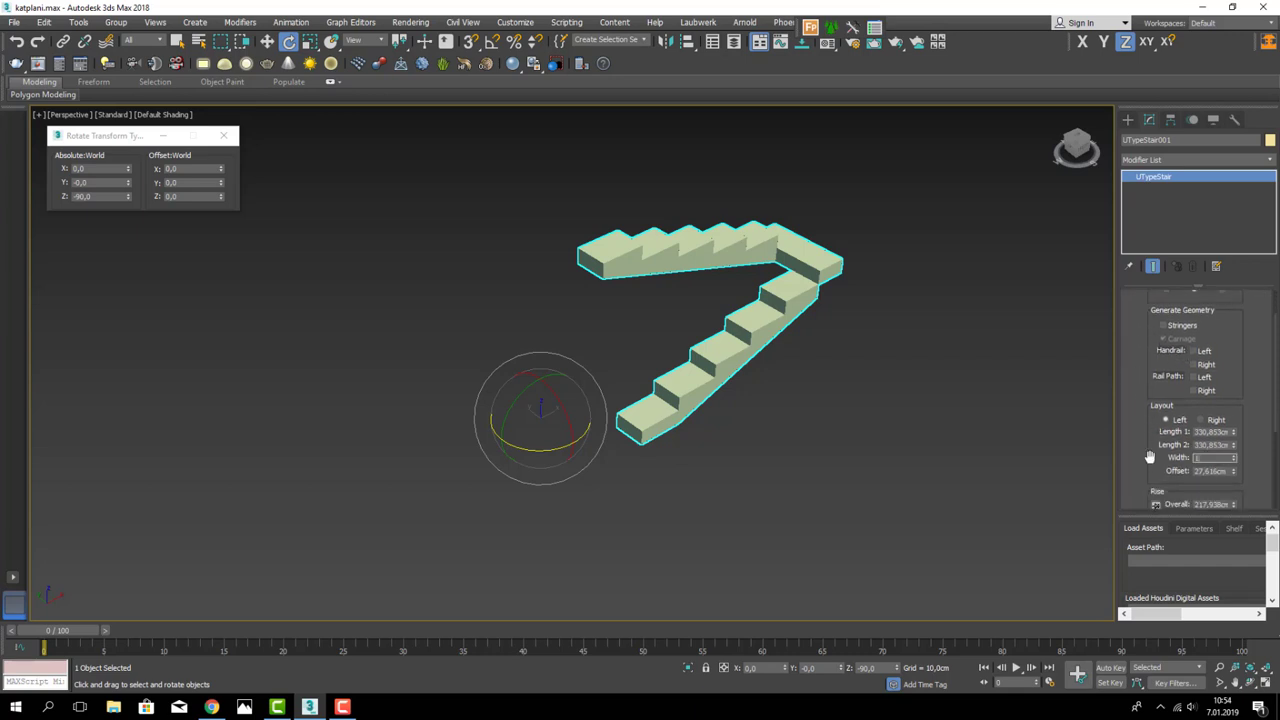
type("120")
key("Return")
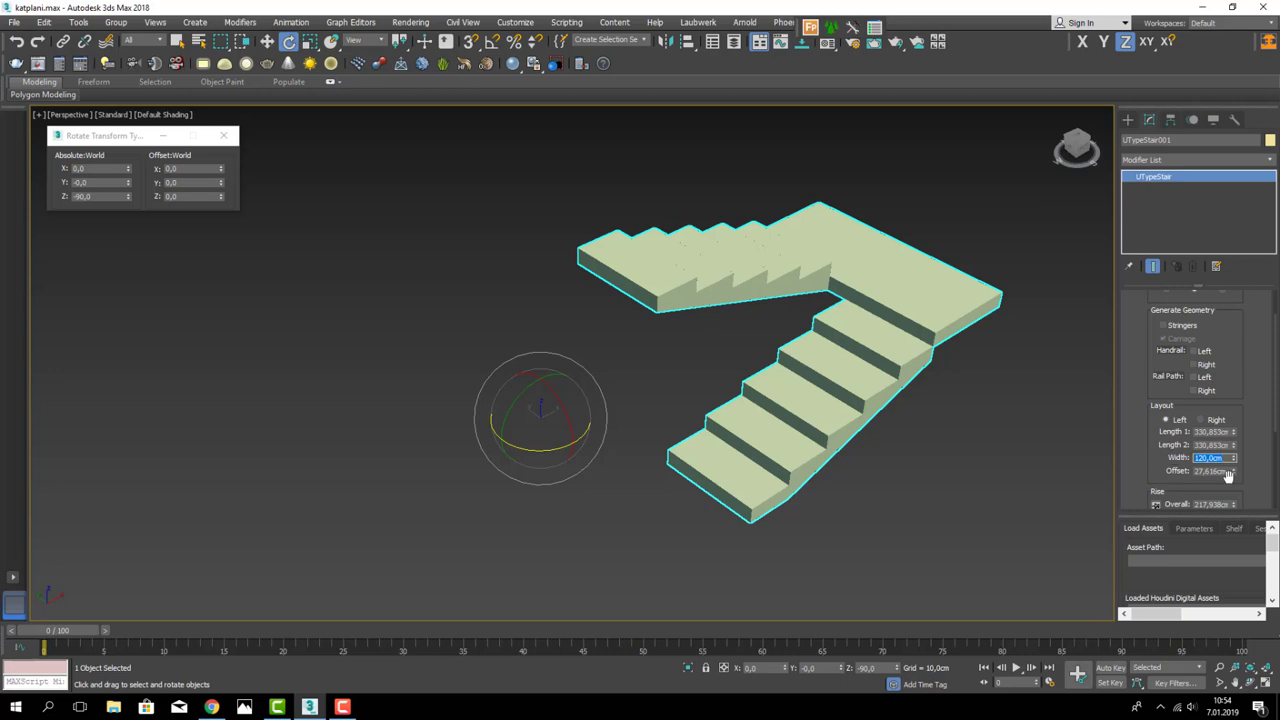
type("20")
key("Return")
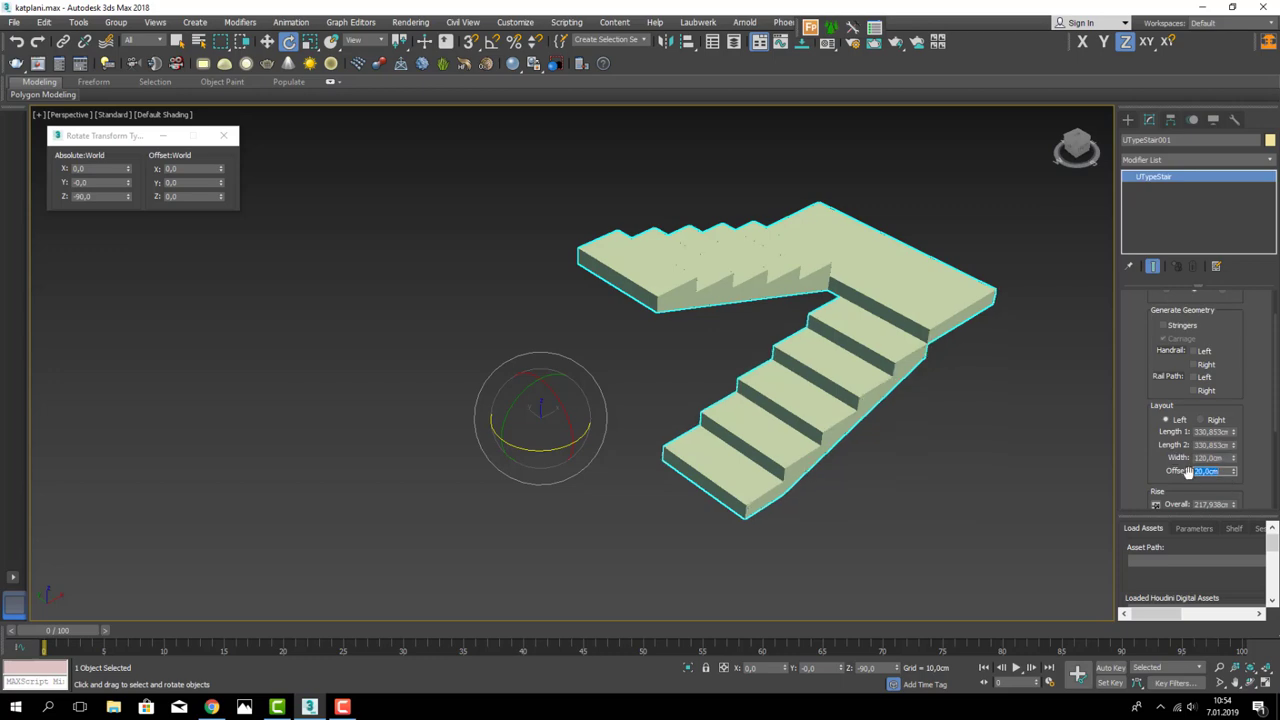
- Set both stair flight lengths to 240 cm
mouse_move(677, 271)
middle_mouse_down("alt")
mouse_move(649, 244)
mouse_move(668, 286)
middle_mouse_up("alt")
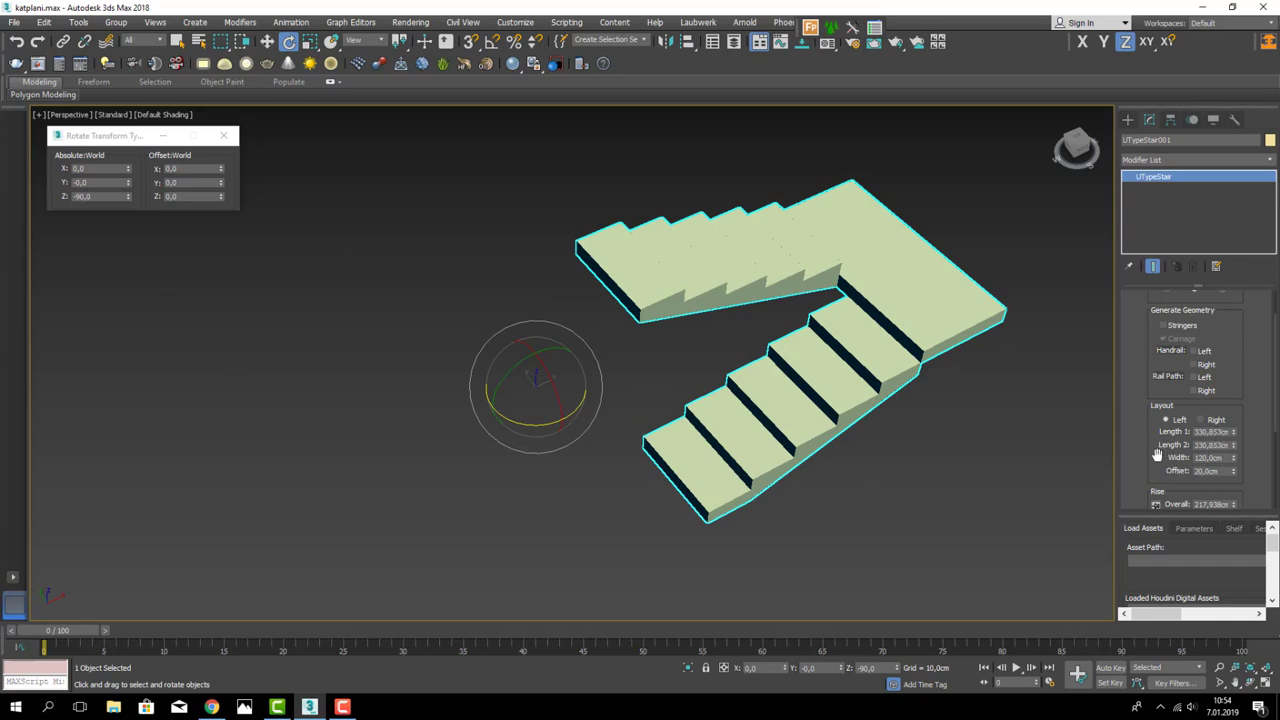
left_click_drag(1157, 455, 1139, 403)
double_click(1224, 381)
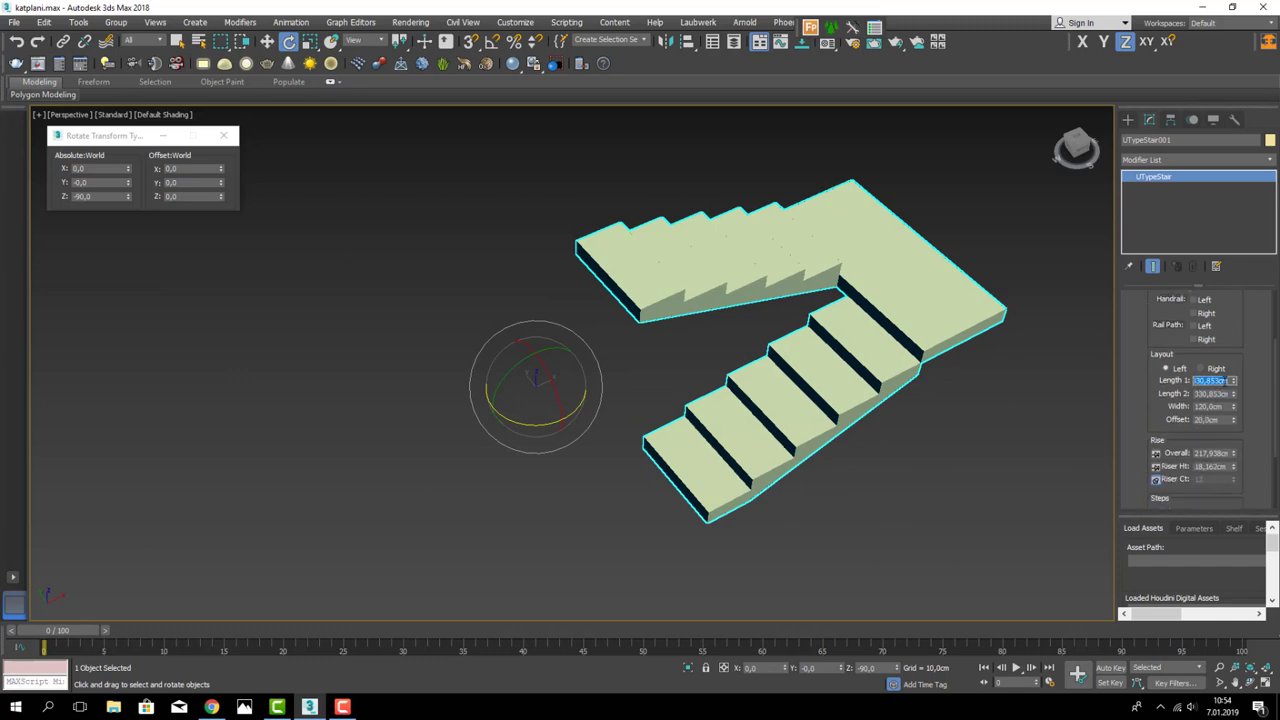
type("150")
key("Return")
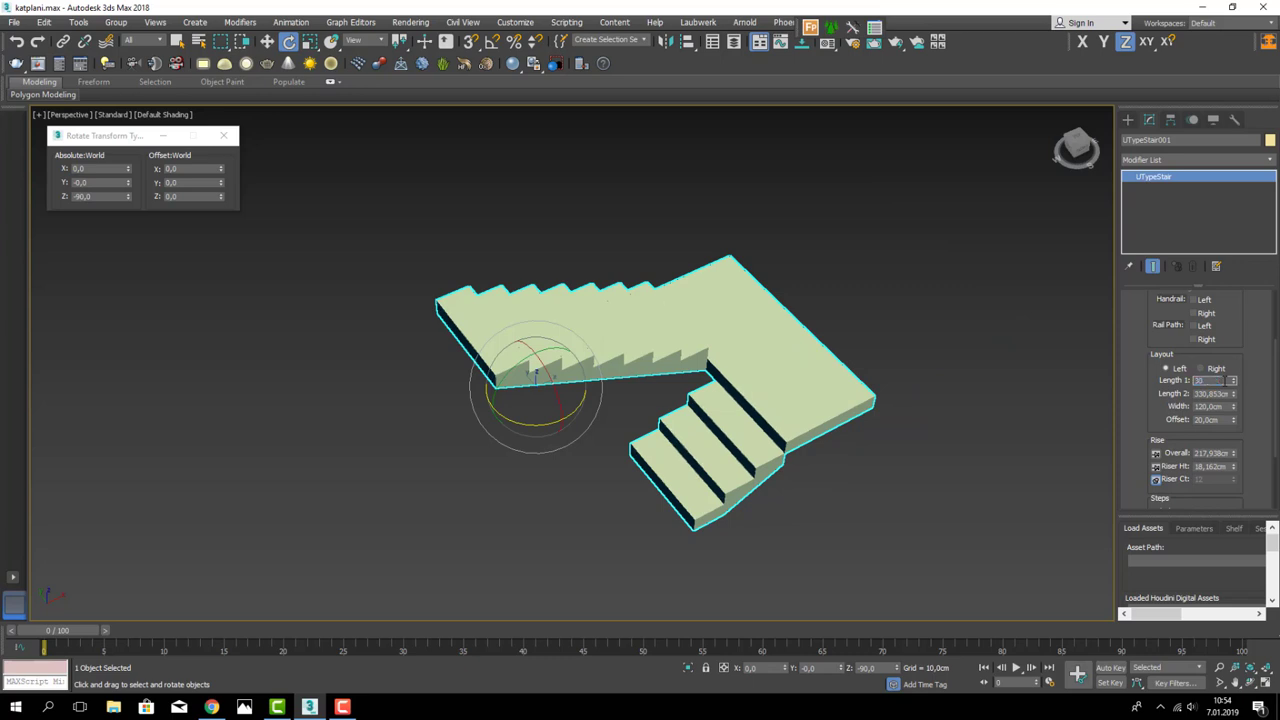
key("Return")
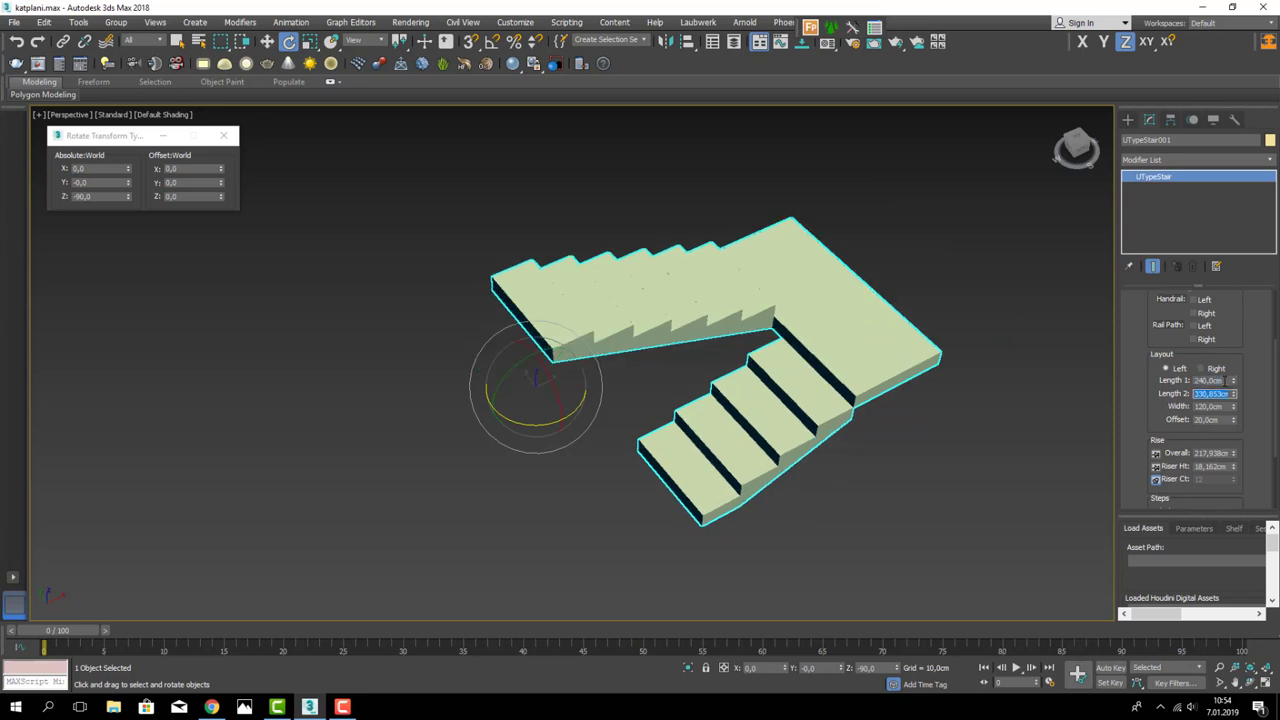
type("240")
key("Return")
- Try an overall rise of 300 then 360 cm and set the riser height to 15 cm
middle_click_drag(856, 311, 1230, 440, "alt")
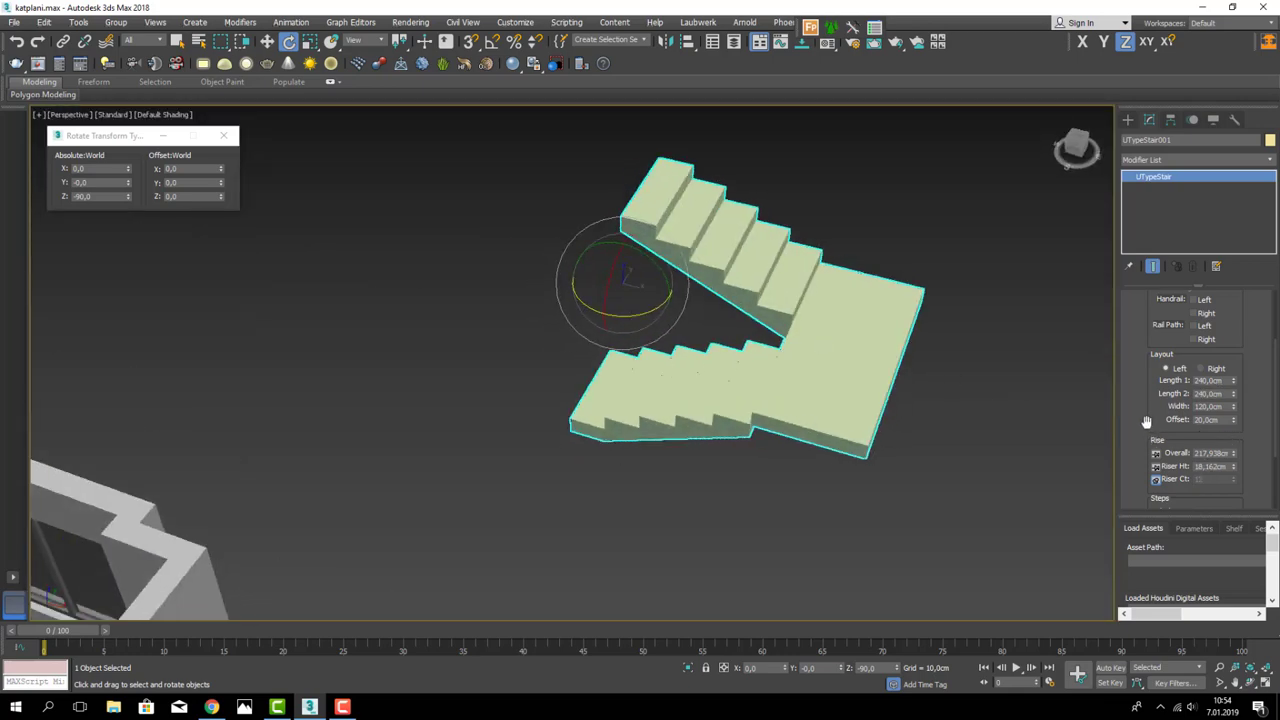
scroll(1146, 421, "down", 1)
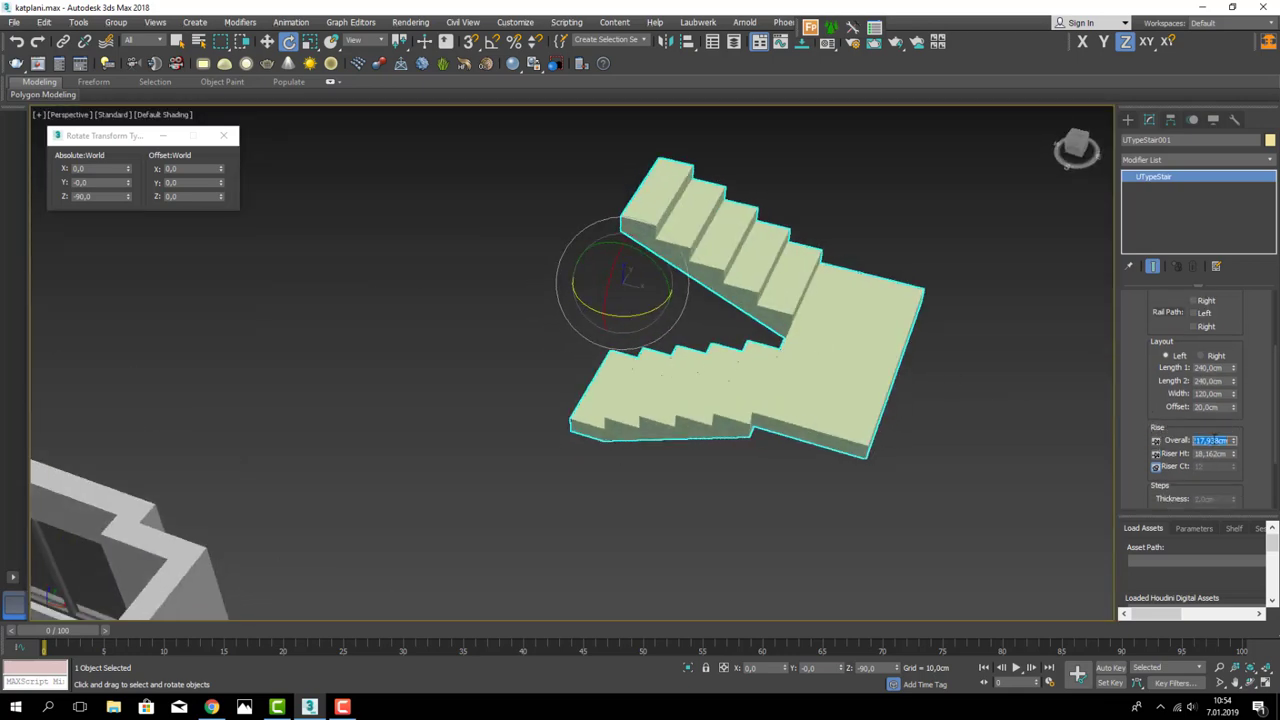
type("30")
key("Return")
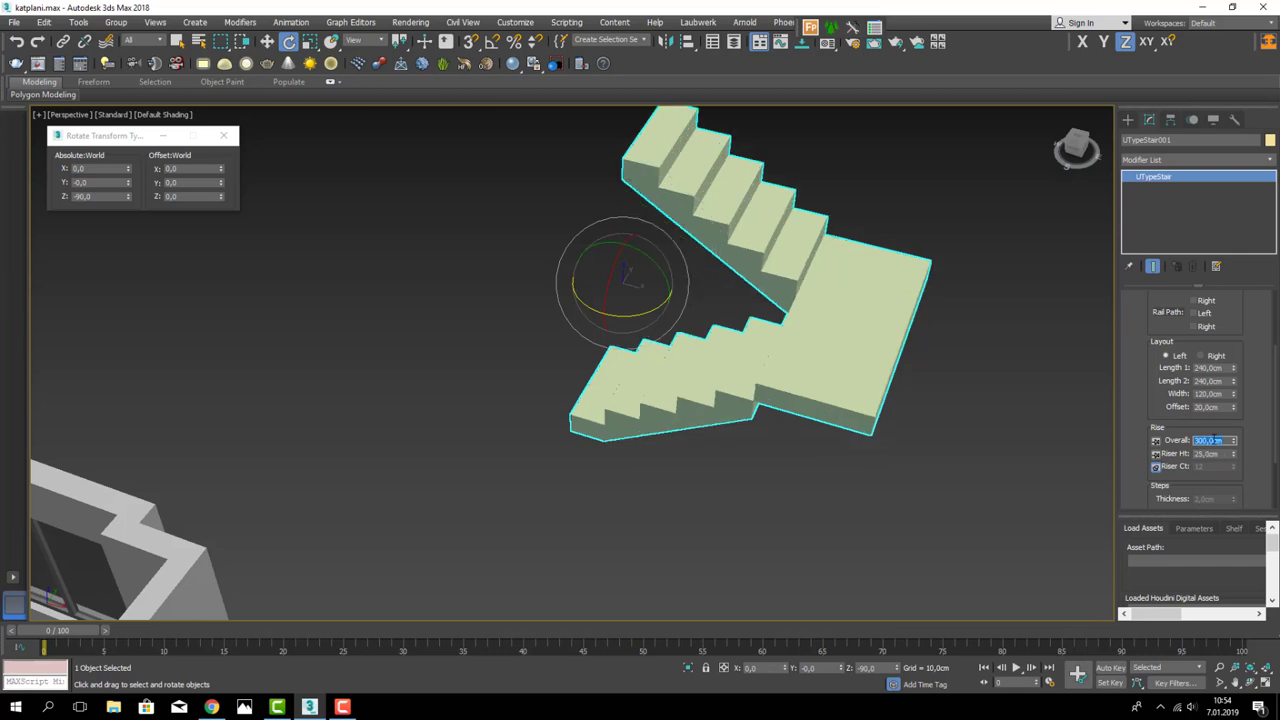
type("360")
key("Tab")
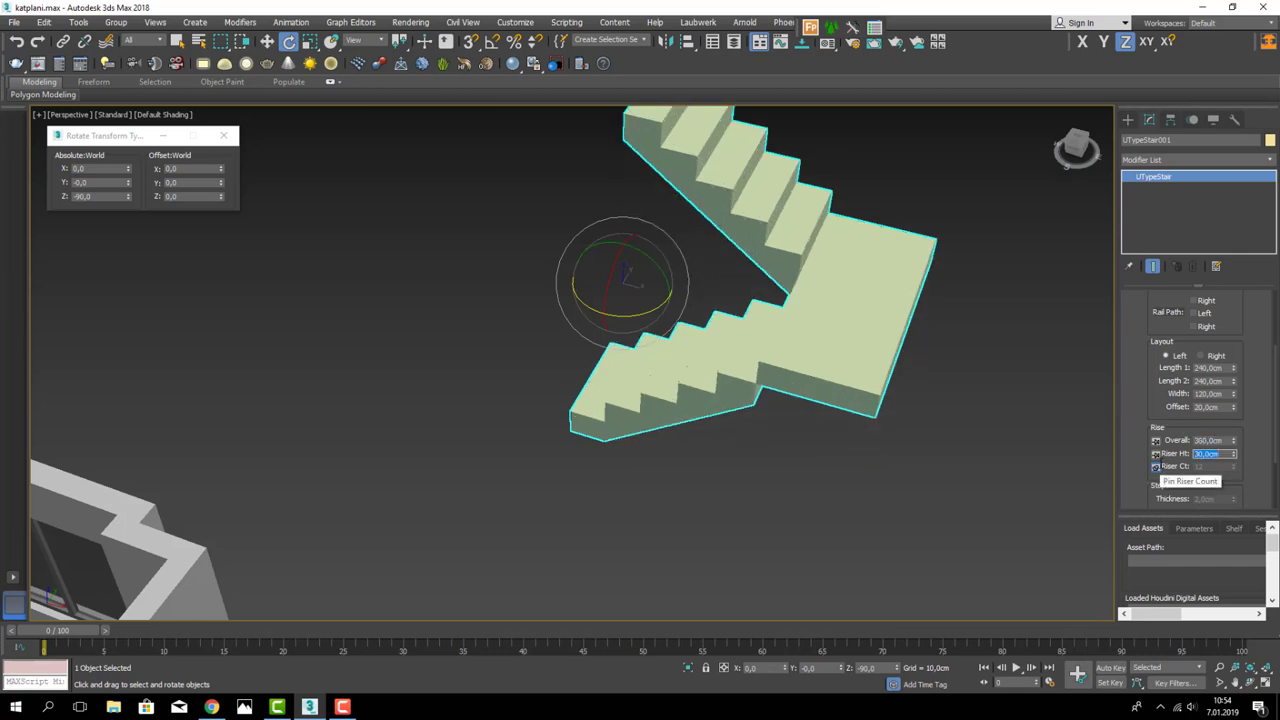
type("15")
key("Return")
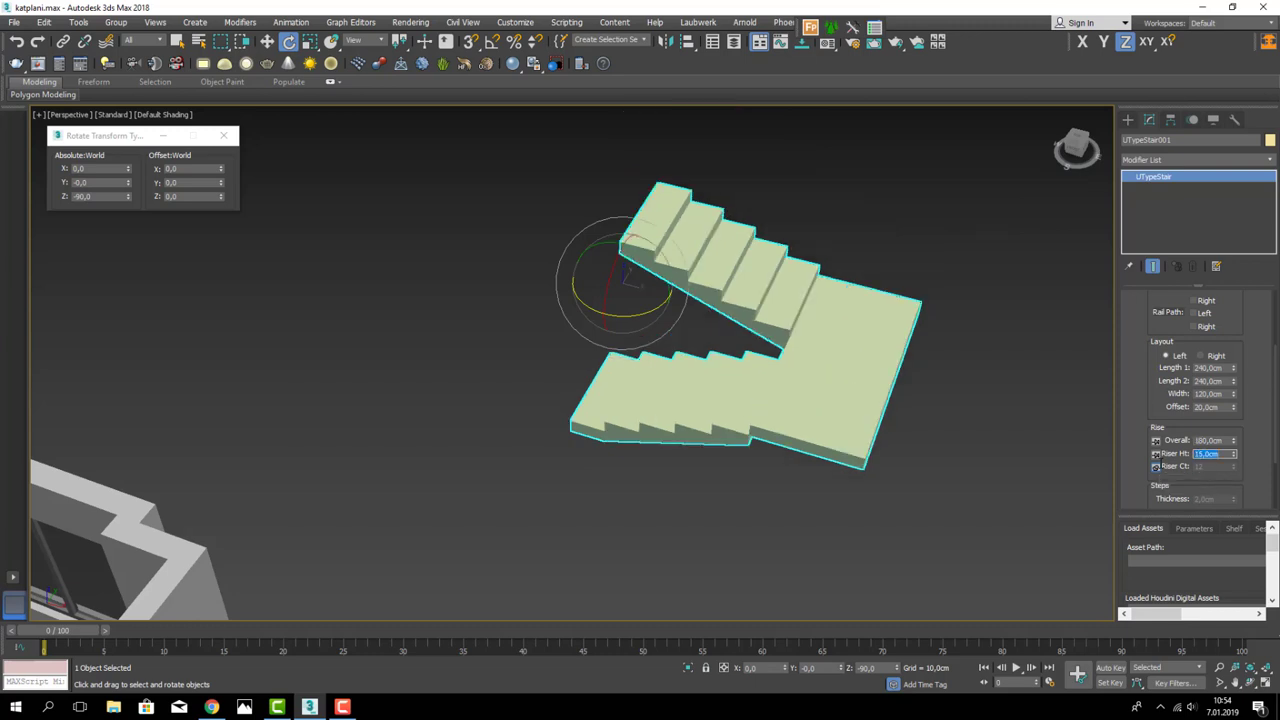
- Pin riser height, set Riser Ct to 18, then set overall rise to 300 cm, giving 20 risers
left_click(1156, 468)
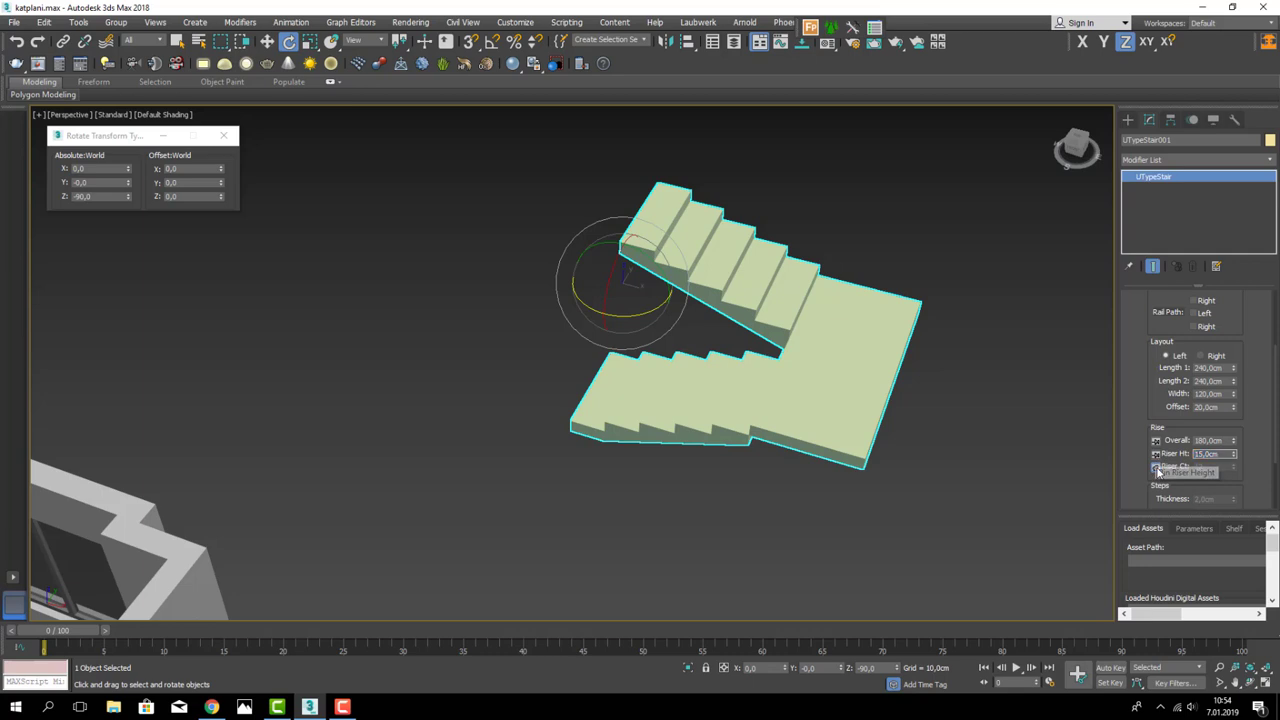
double_click(1210, 466)
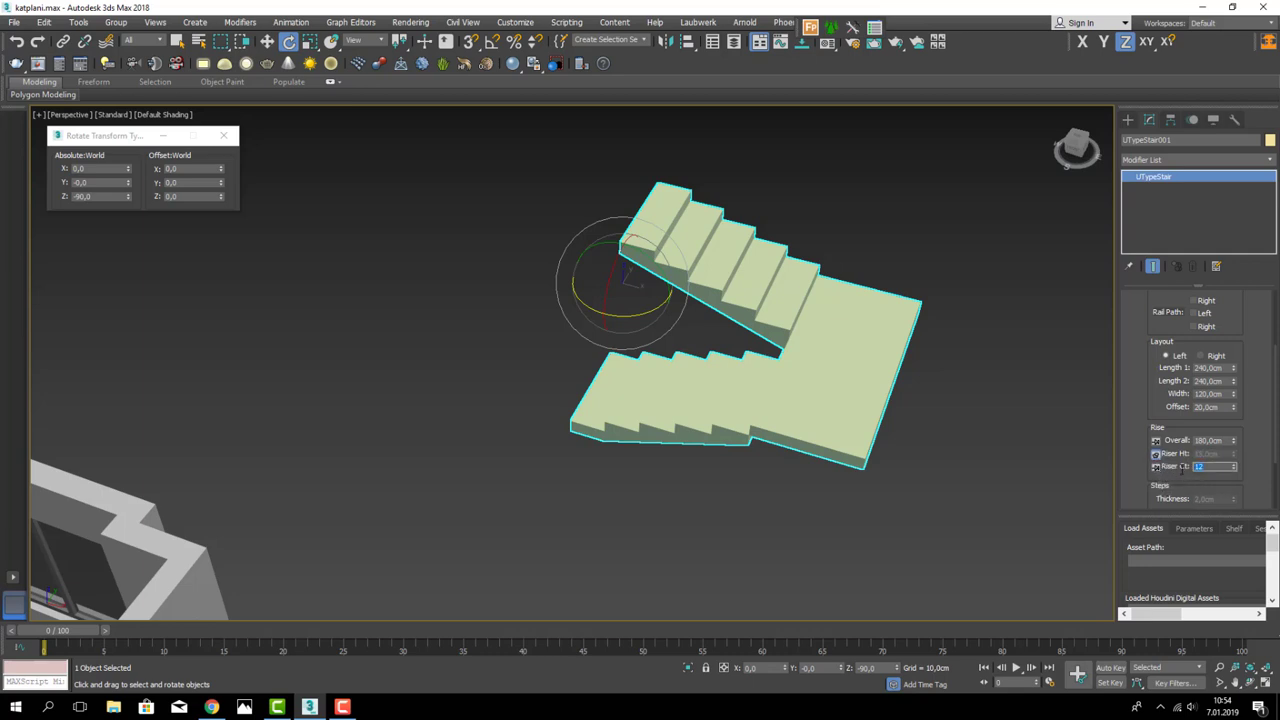
type("18")
key("Return")
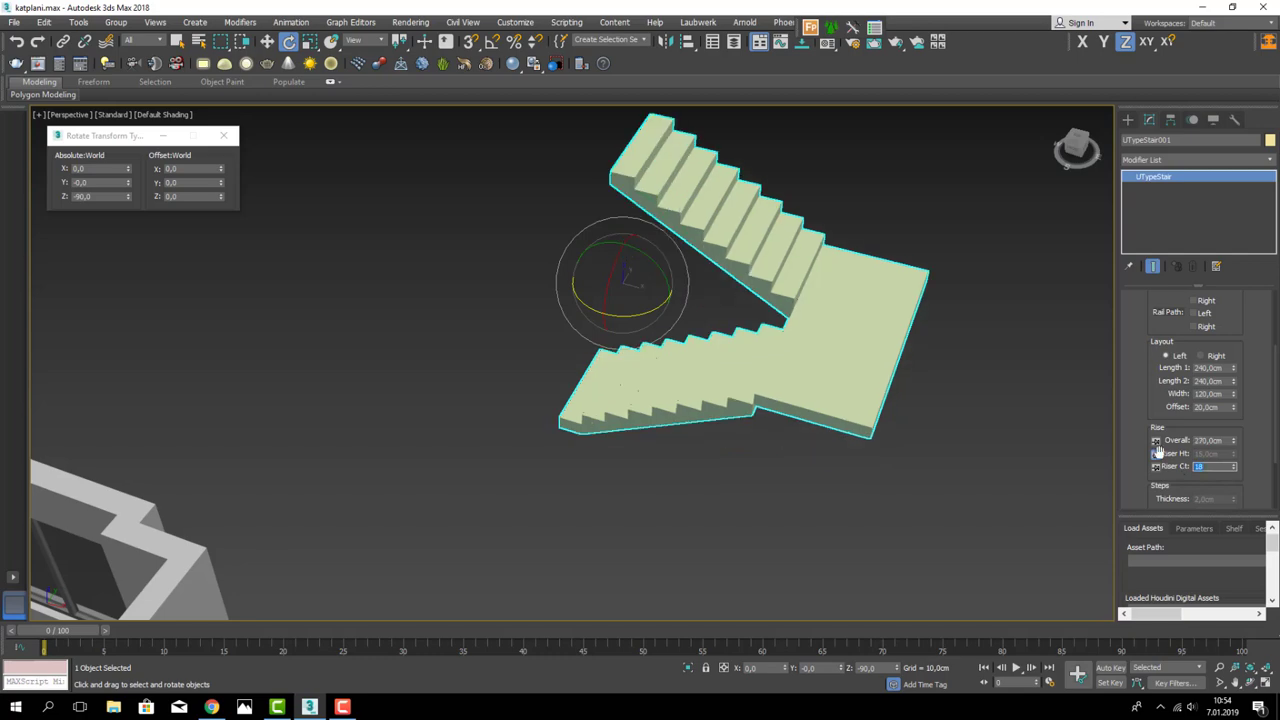
middle_click_drag(760, 300, 720, 307, "alt")
left_click_drag(1143, 475, 1136, 411)
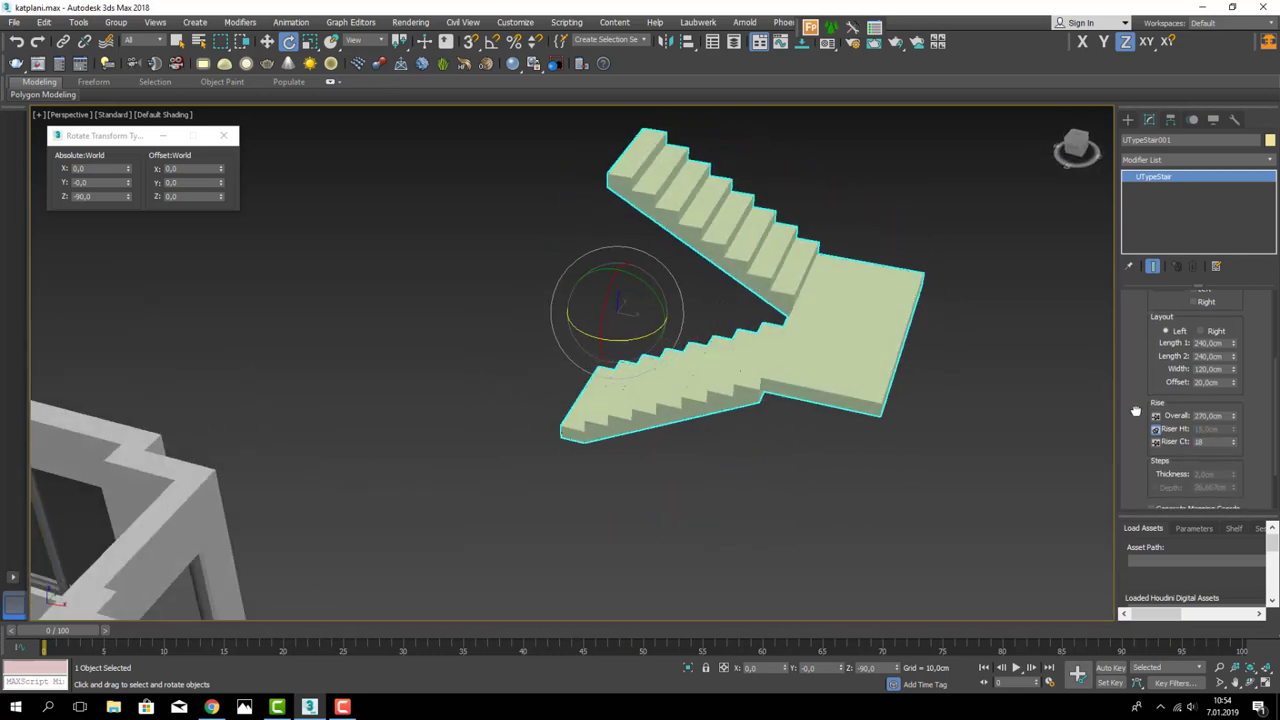
double_click(1222, 416)
type("0")
key("Return")
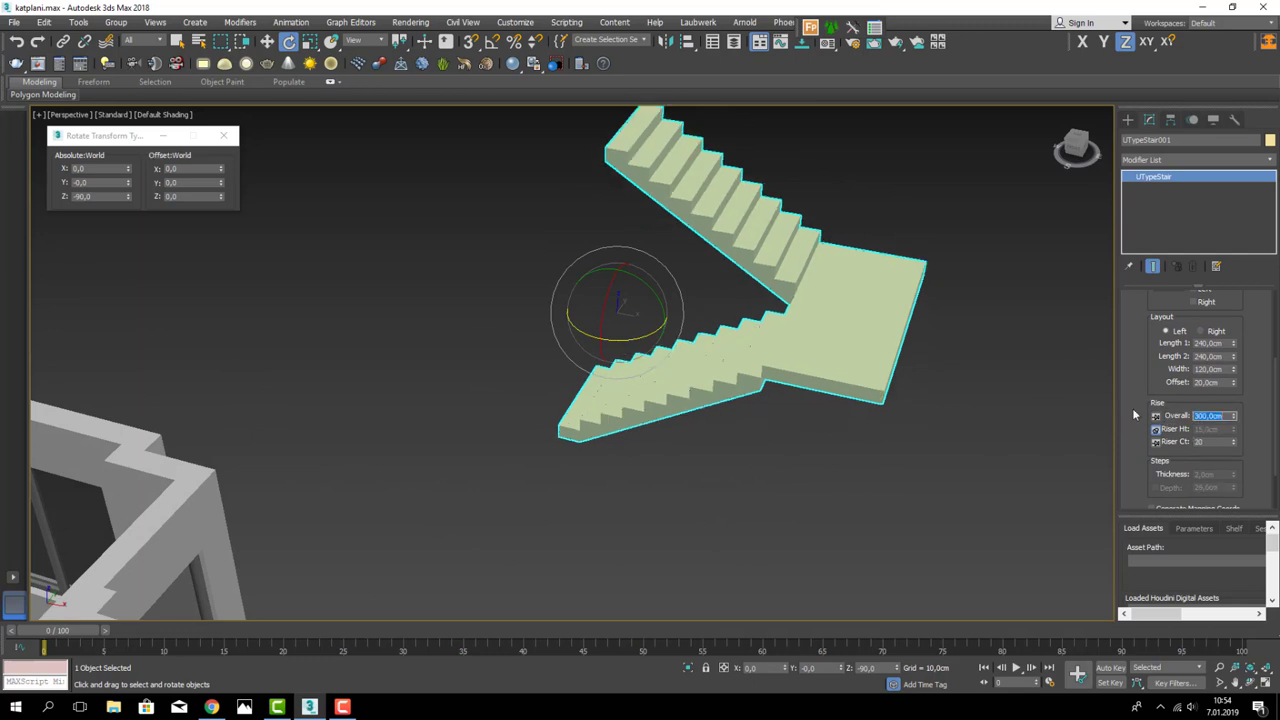
mouse_move(1100, 405)
middle_mouse_down("alt")
mouse_move(972, 403)
mouse_move(965, 368)
mouse_move(983, 429)
middle_mouse_up("alt")
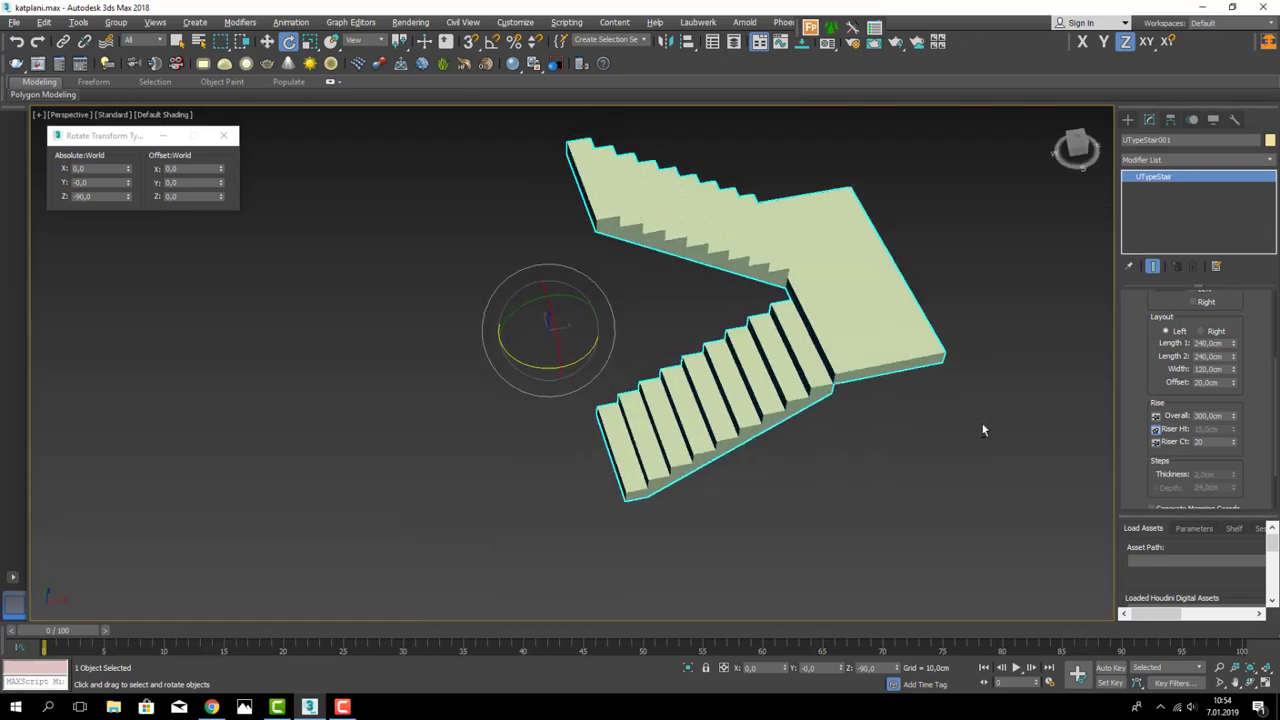
- Expand the Railings and Carriage settings and toggle stringers on, then off again
scroll(1142, 390, "down", 1)
scroll(1136, 415, "down", 1)
scroll(1134, 432, "down", 1)
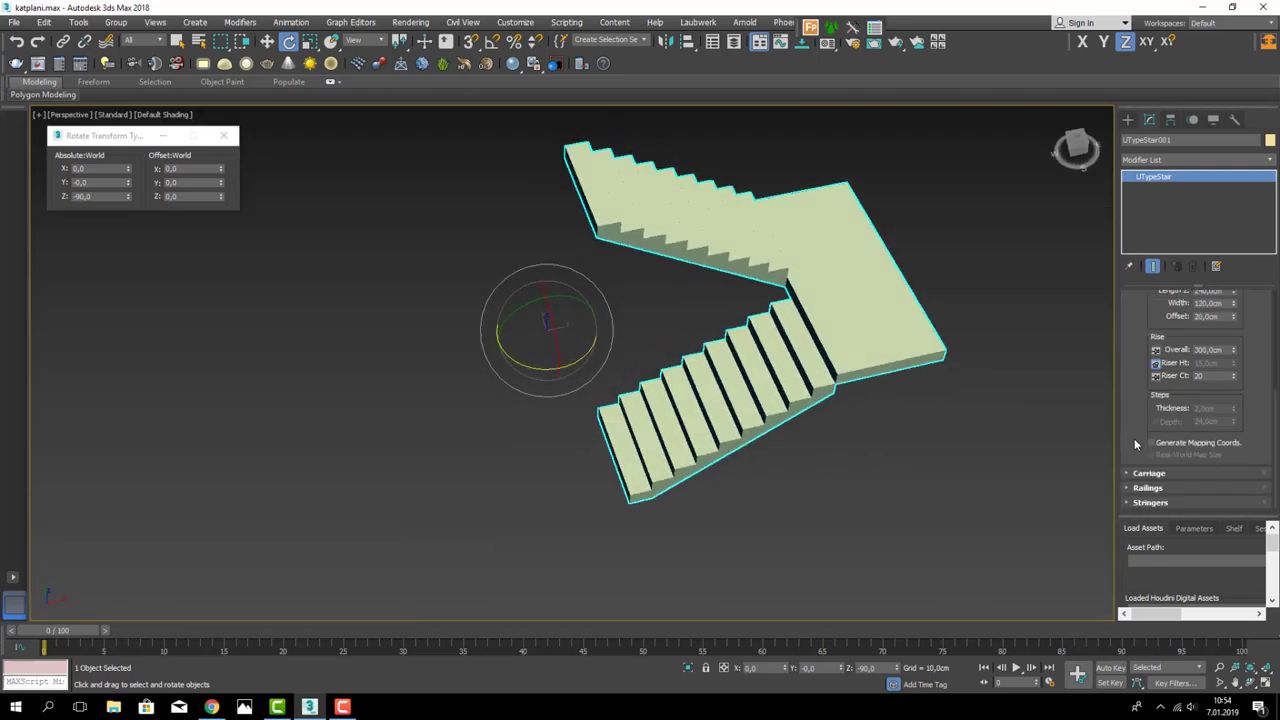
left_click(1136, 487)
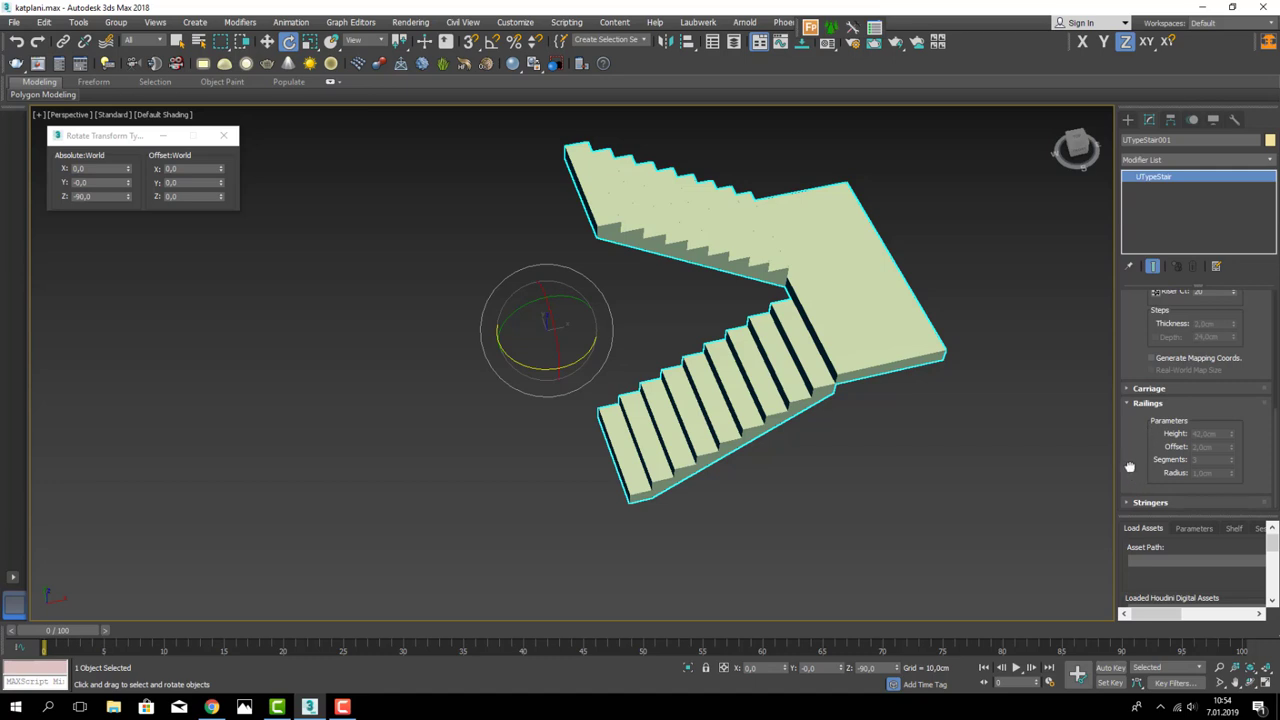
scroll(1129, 467, "up", 1)
left_click(1135, 397)
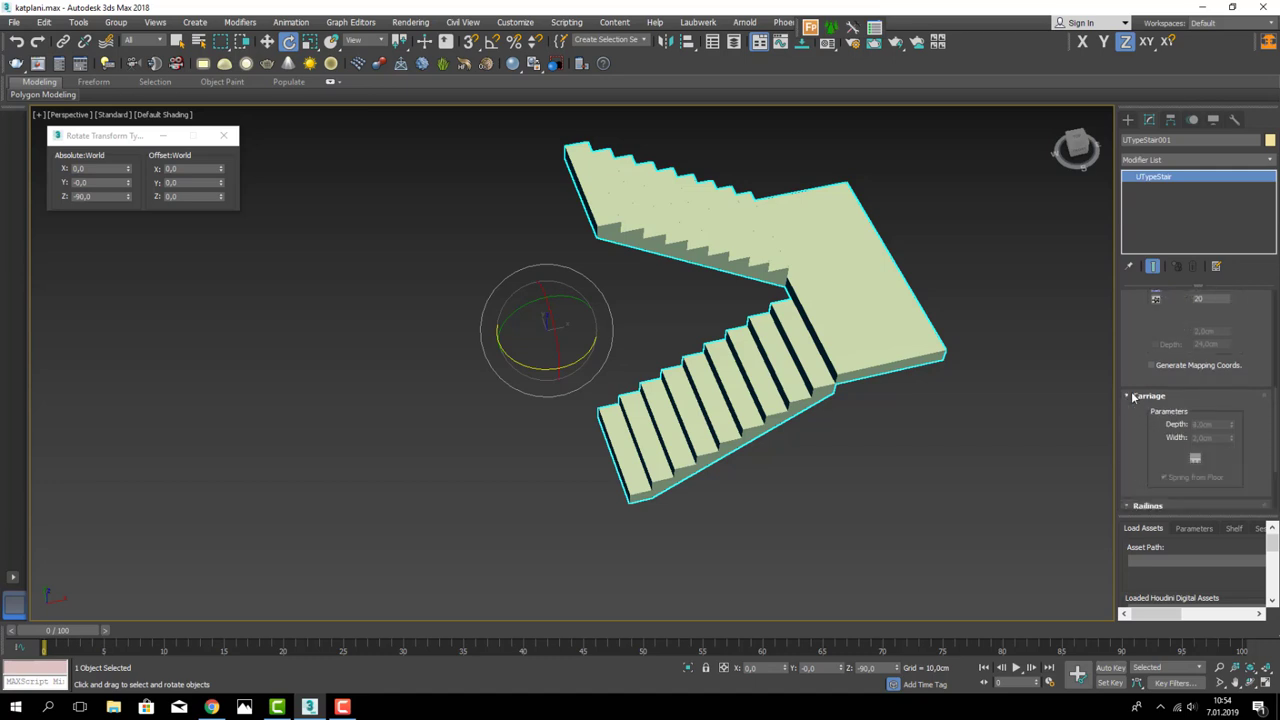
scroll(1122, 416, "up", 3)
scroll(1125, 412, "up", 3)
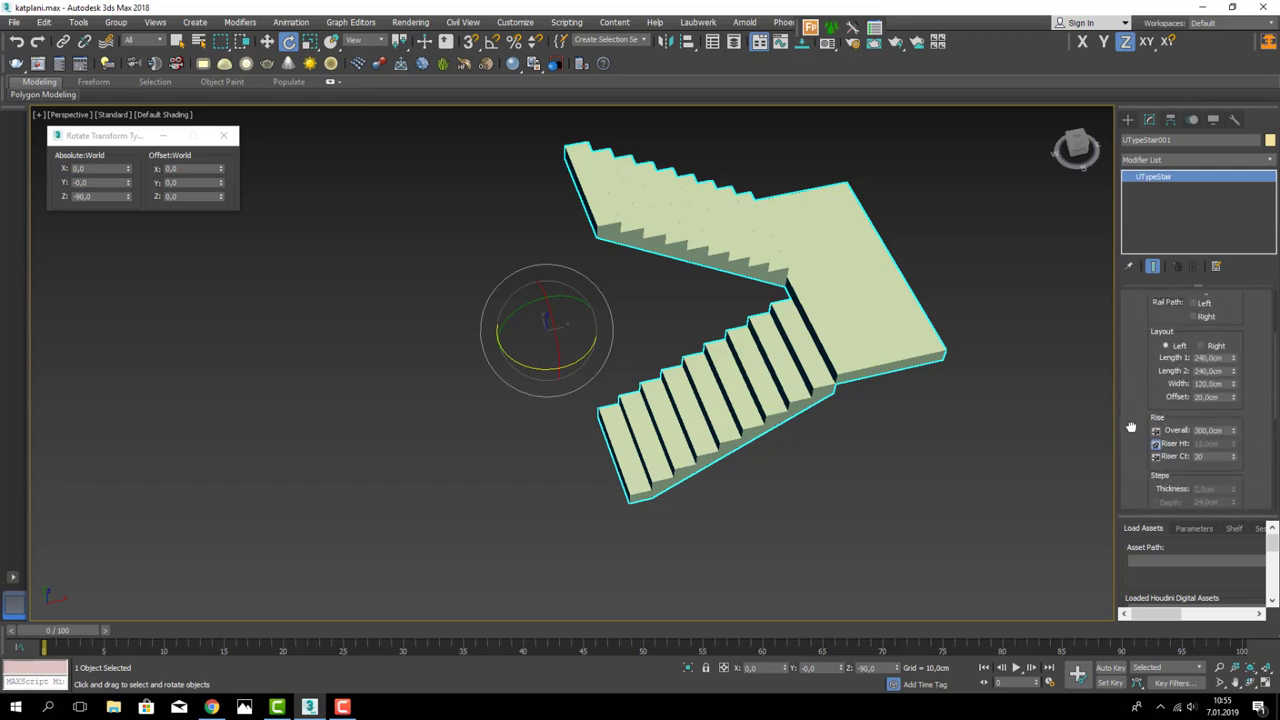
scroll(1138, 405, "up", 3)
scroll(1141, 405, "up", 2)
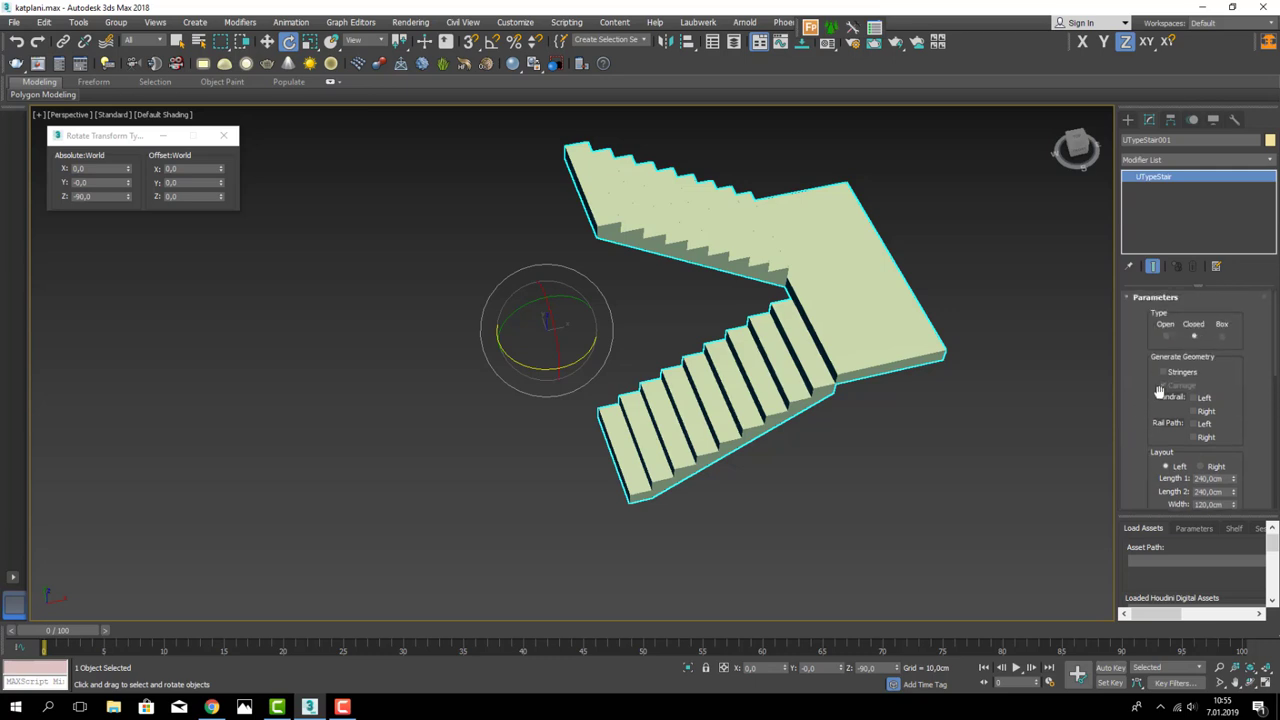
left_click(1163, 372)
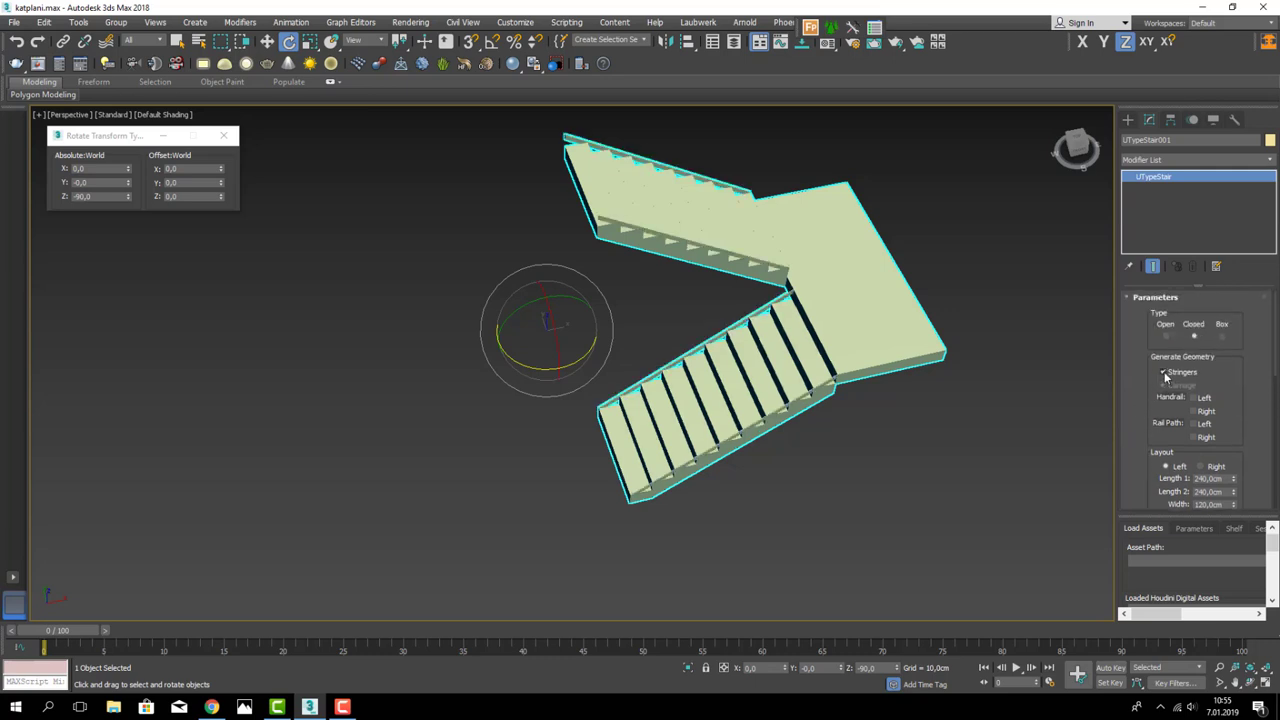
left_click(1155, 375)
- Turn on Handrail Left and Rail Path Left, trying and removing the right-side options
scroll(1140, 398, "down", 1)
scroll(1138, 396, "down", 1)
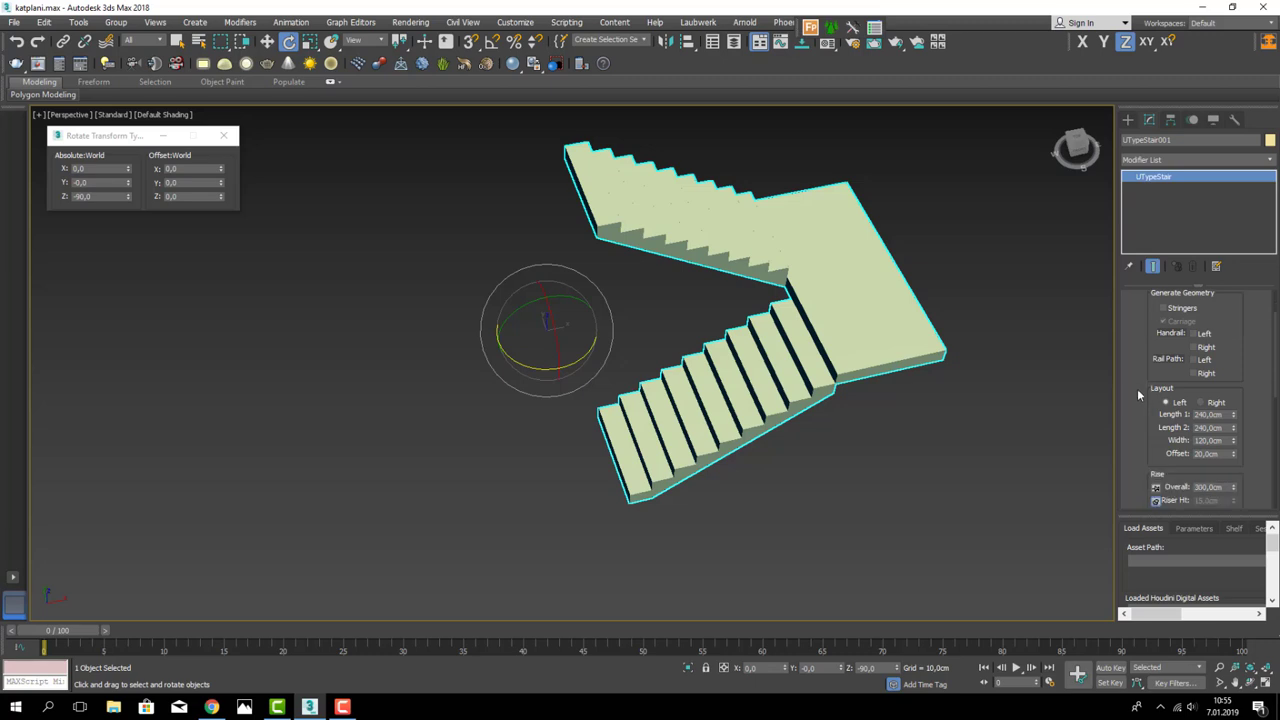
left_click(1194, 355)
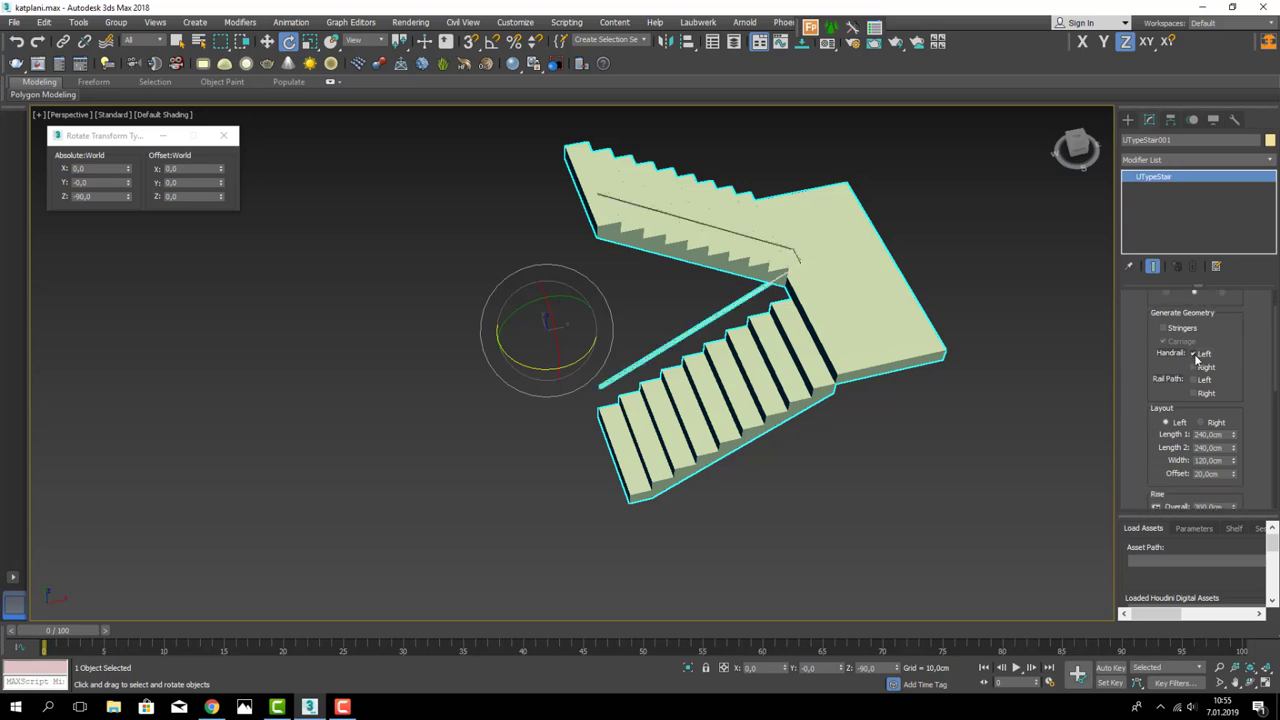
scroll(1146, 360, "up", 1)
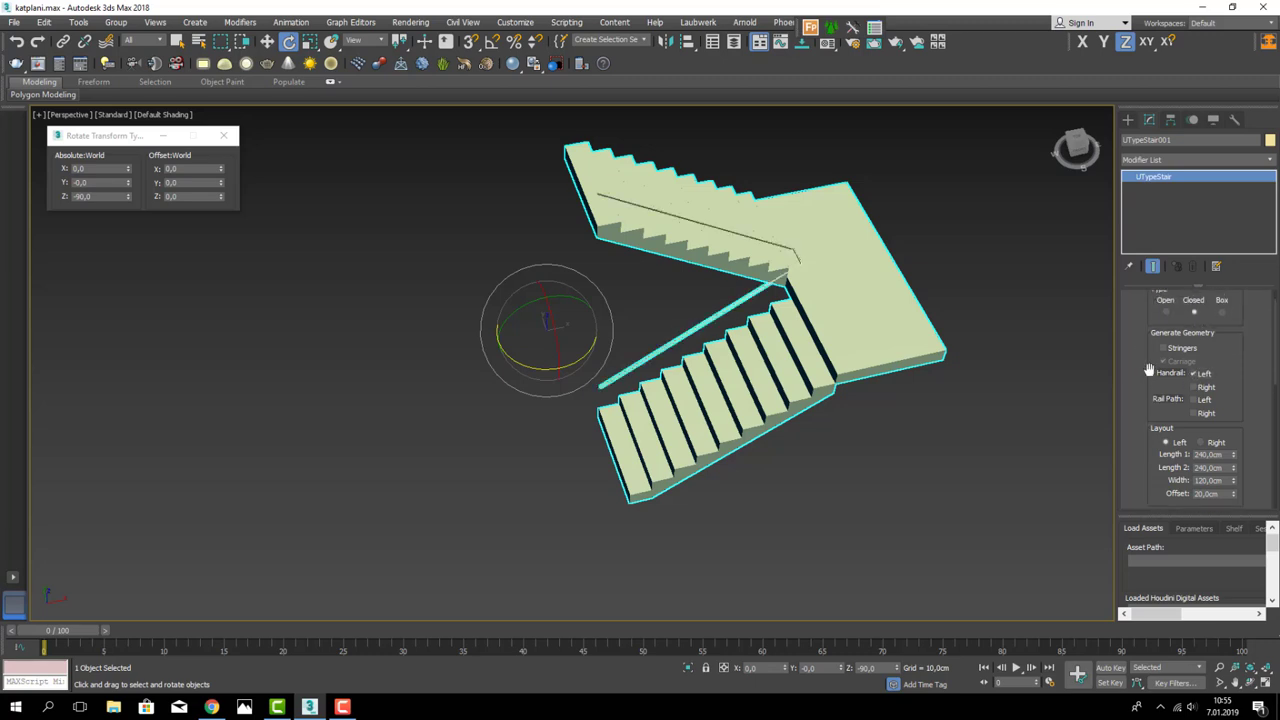
left_click(1194, 400)
left_click(1196, 413)
left_click(1196, 413)
left_click(1196, 387)
left_click(1196, 387)
mouse_move(1000, 360)
middle_mouse_down("alt")
mouse_move(946, 360)
mouse_move(962, 367)
middle_mouse_up("alt")
scroll(1128, 416, "down", 3)
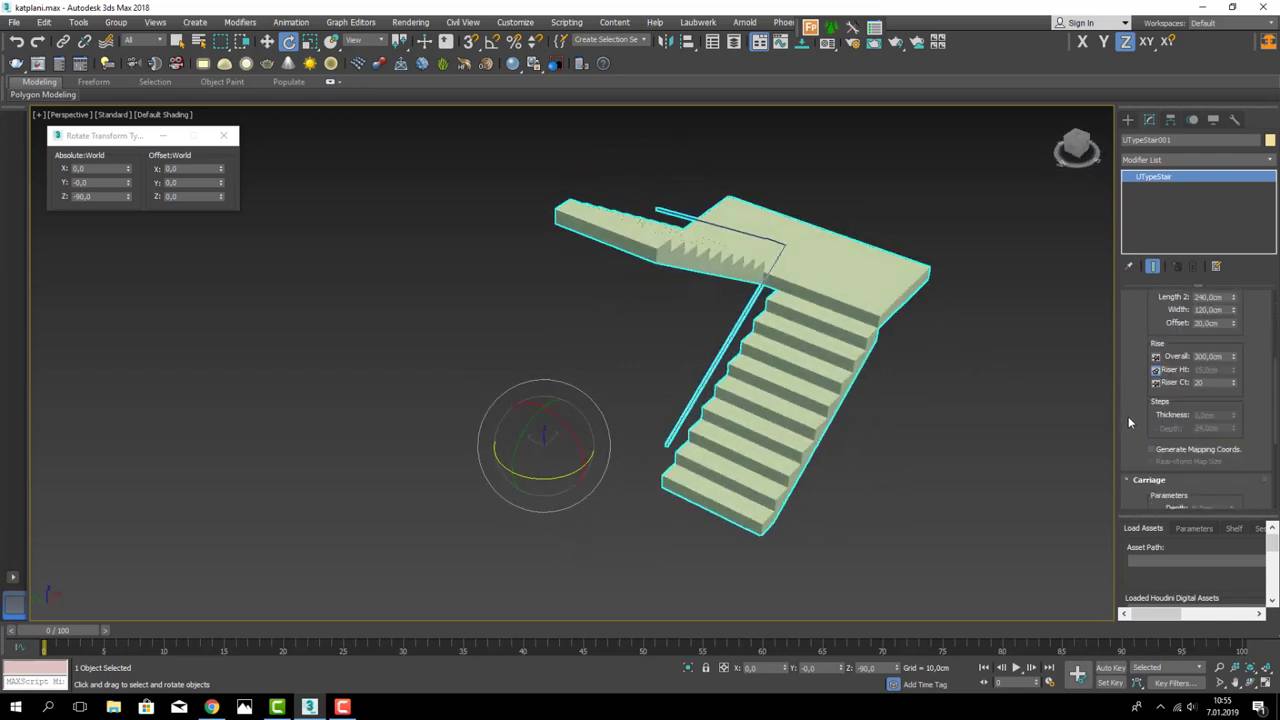
scroll(1128, 424, "down", 3)
scroll(1128, 424, "down", 1)
scroll(1168, 420, "up", 2)
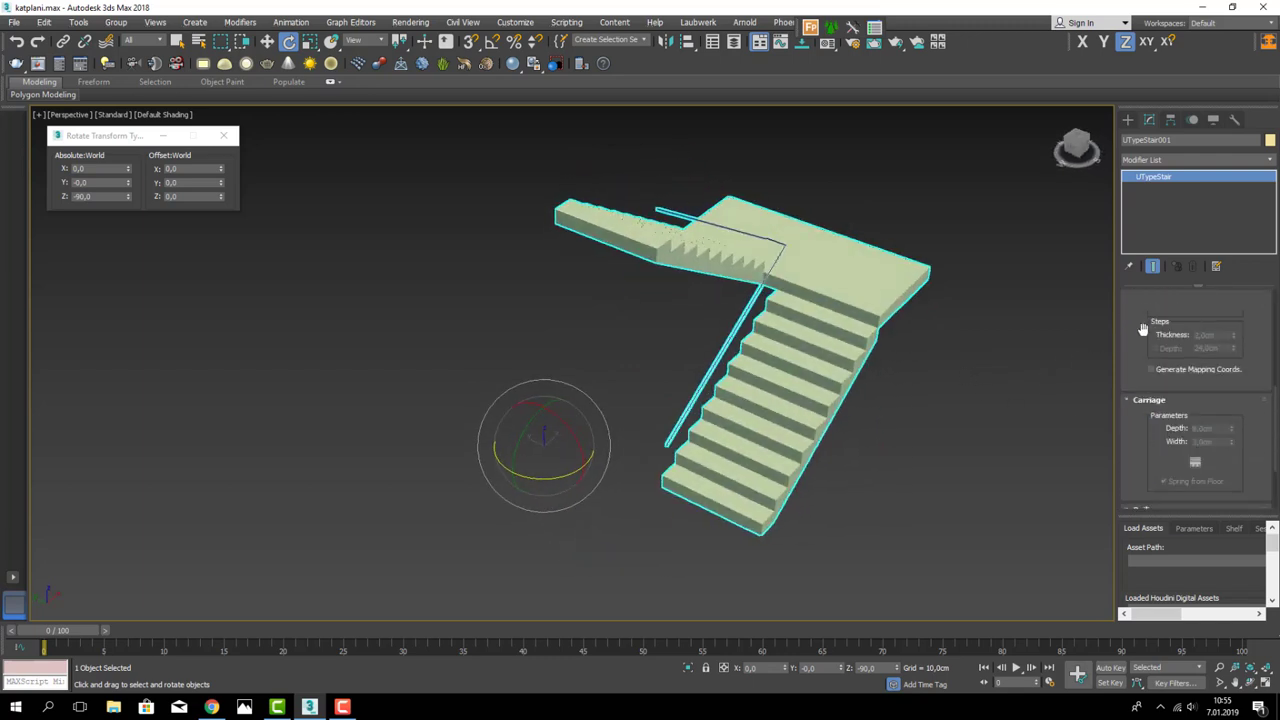
scroll(1175, 340, "up", 4)
scroll(1177, 350, "up", 2)
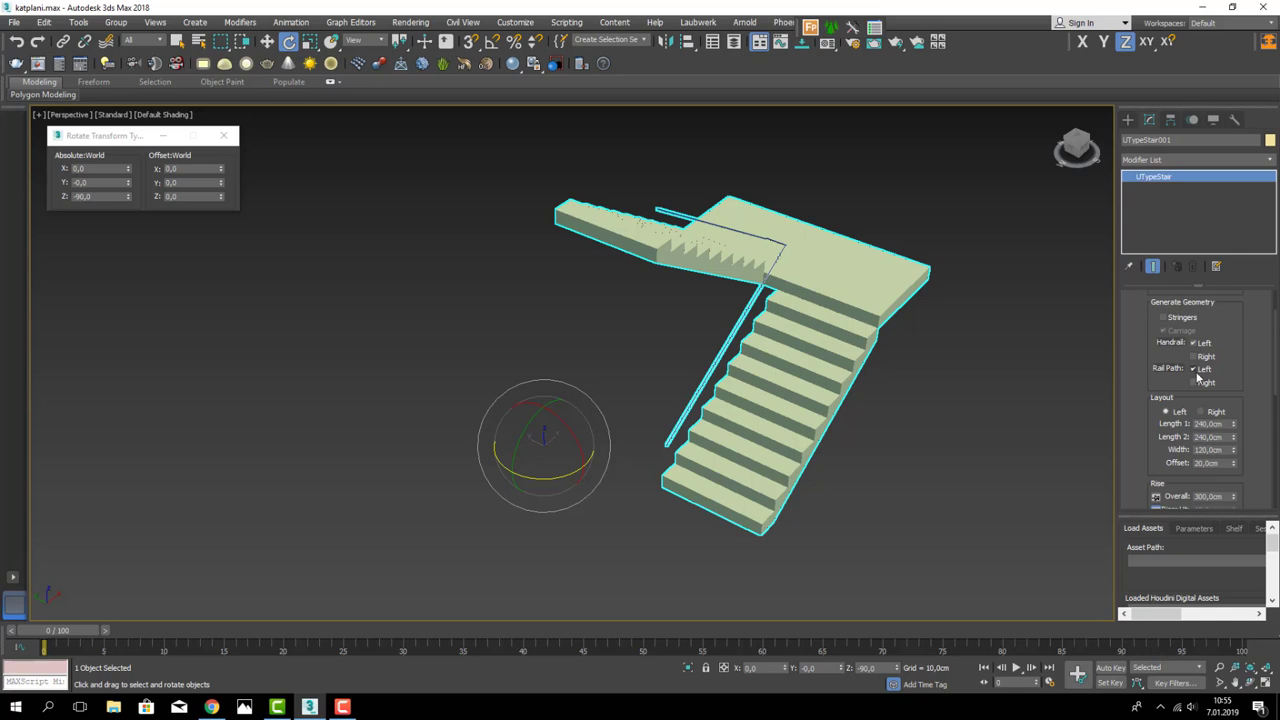
scroll(1190, 385, "down", 2)
scroll(1160, 410, "down", 4)
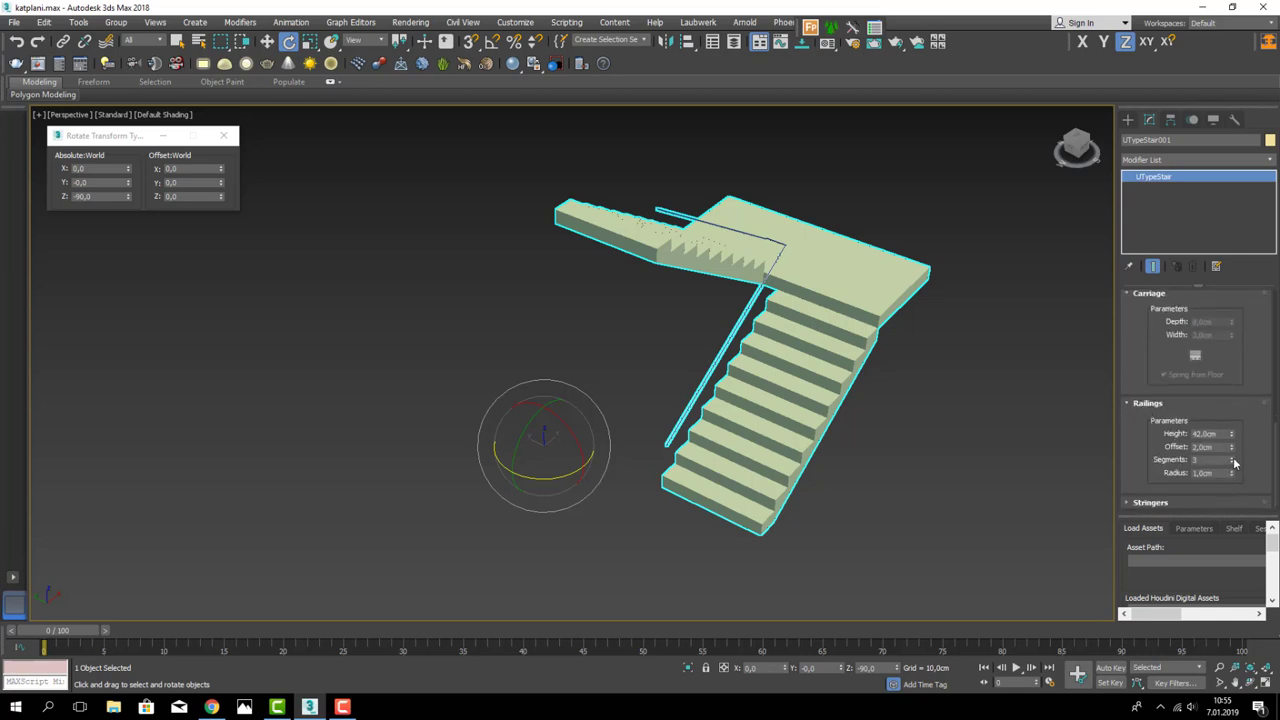
- Set the railing to 32 segments, 2,23 cm radius, 4,88 cm offset and 90 cm height
left_click_drag(1235, 462, 1235, 450)
left_click_drag(1236, 405, 1236, 405)
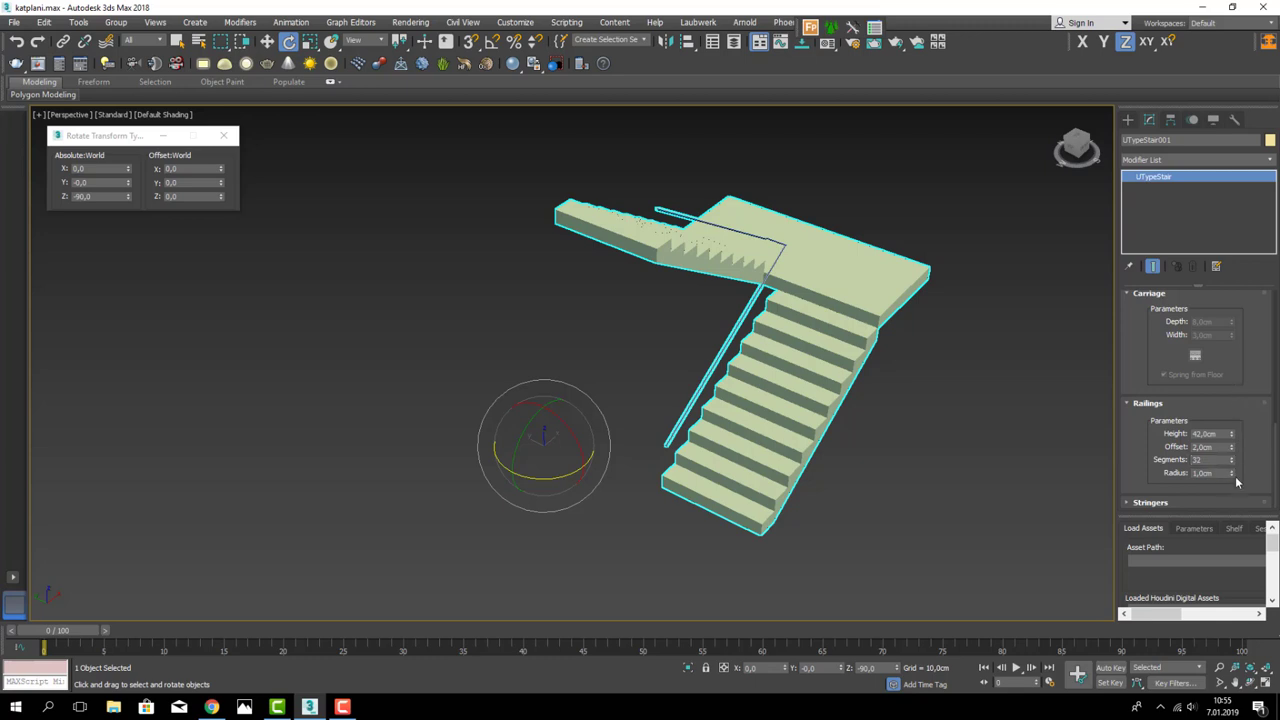
left_click_drag(1232, 470, 1216, 392)
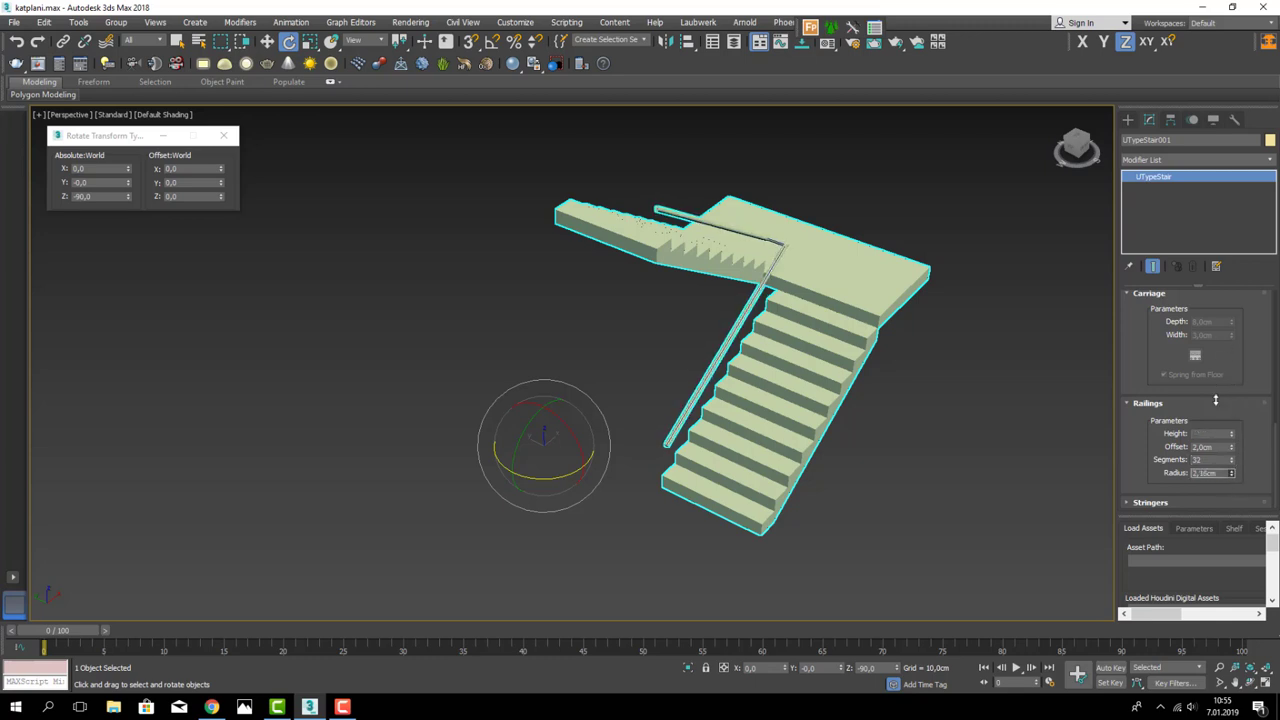
mouse_move(997, 451)
middle_mouse_down("alt")
mouse_move(1017, 501)
mouse_move(1178, 460)
middle_mouse_up("alt")
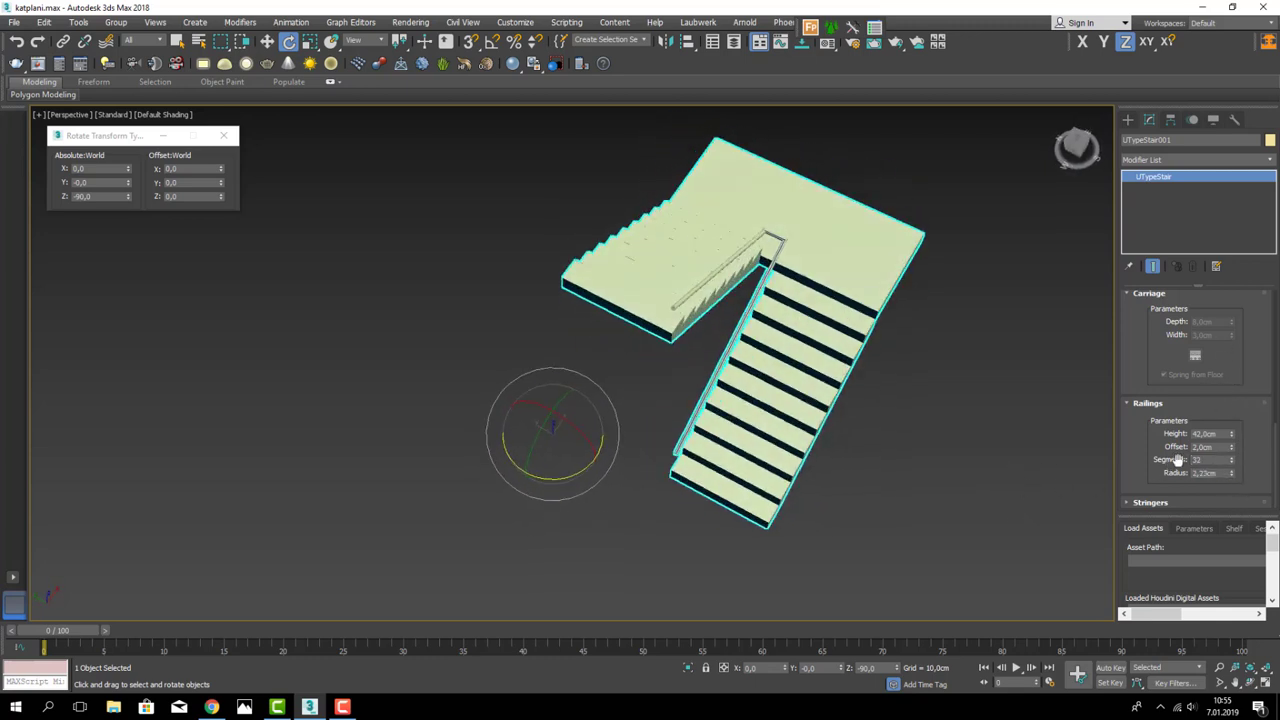
left_click_drag(1231, 440, 1231, 400)
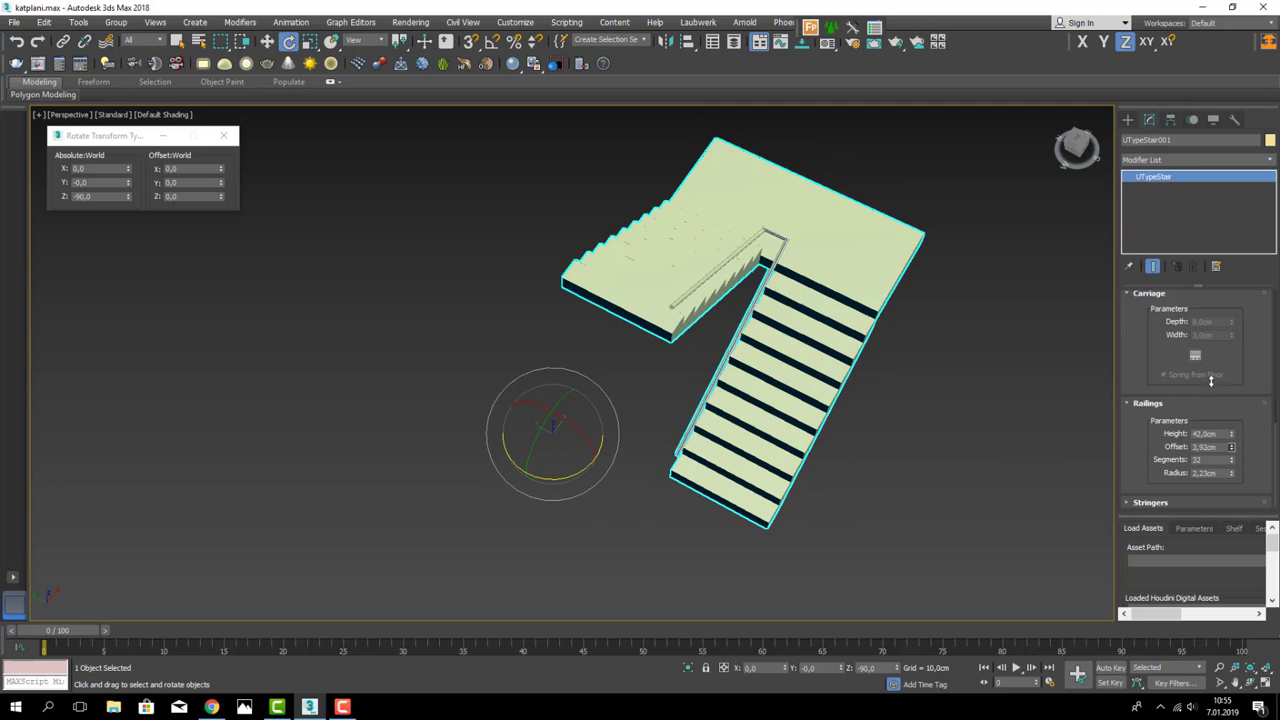
key("alt+q")
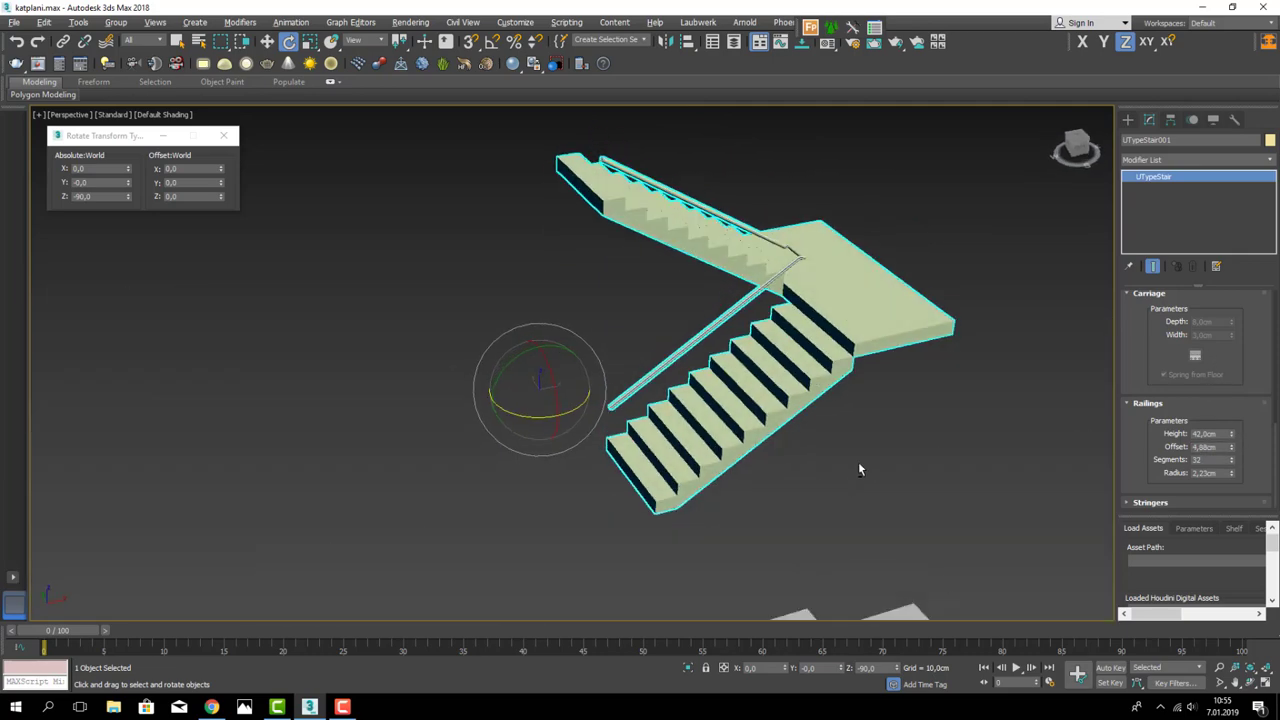
double_click(1226, 434)
type("90")
key("Return")
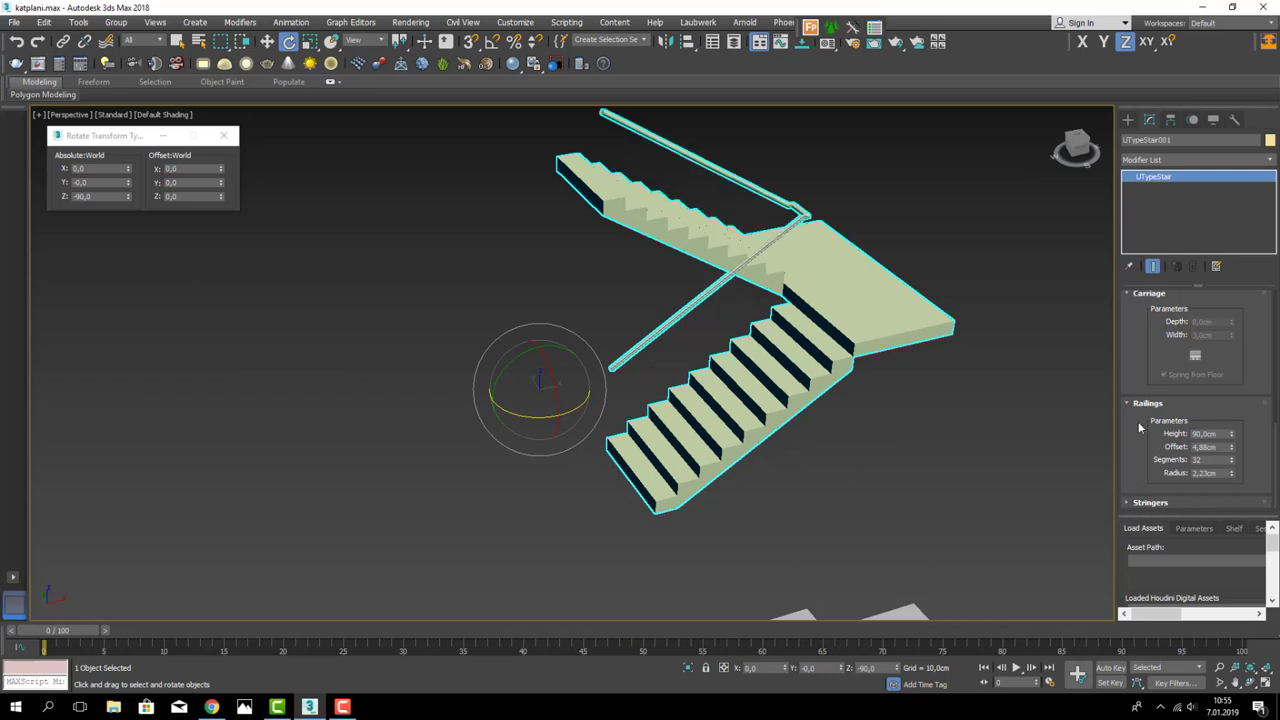
left_click(1133, 503)
- Add stringers to the U-type stair and deepen them to about 10 cm
scroll(1151, 468, "up", 2)
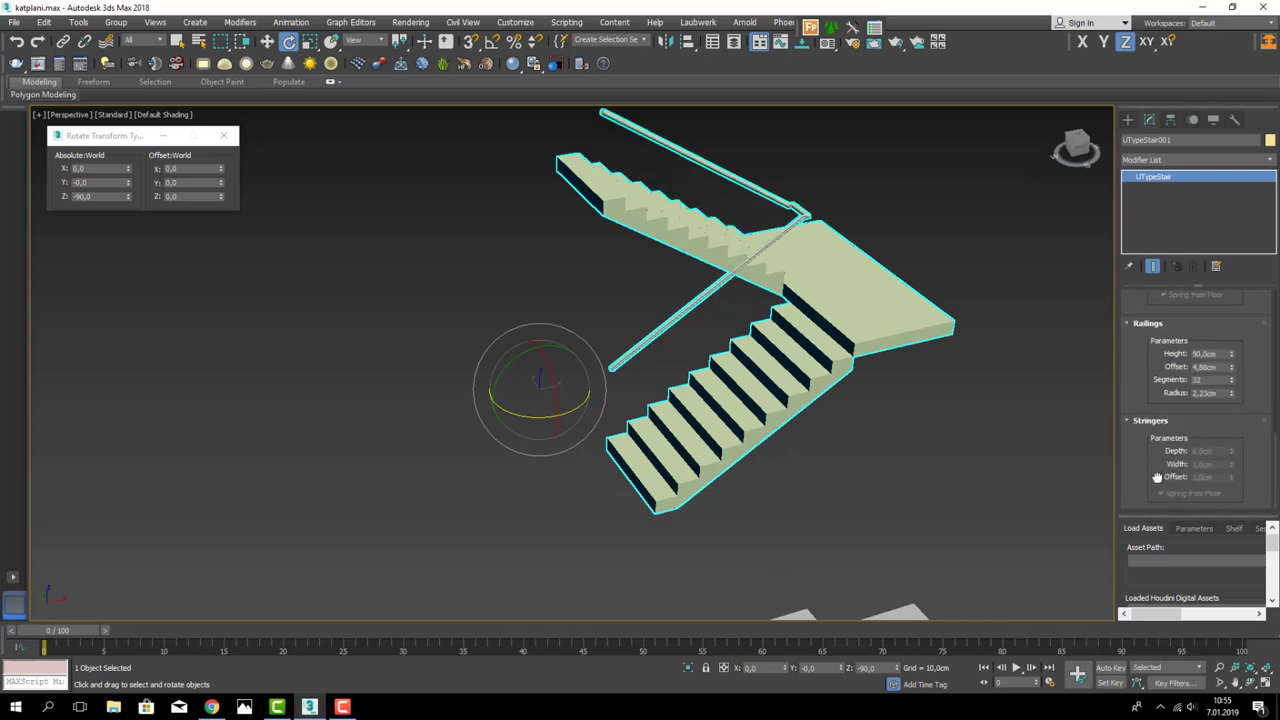
middle_click_drag(960, 388, 1120, 378, "alt")
scroll(1150, 385, "up", 3)
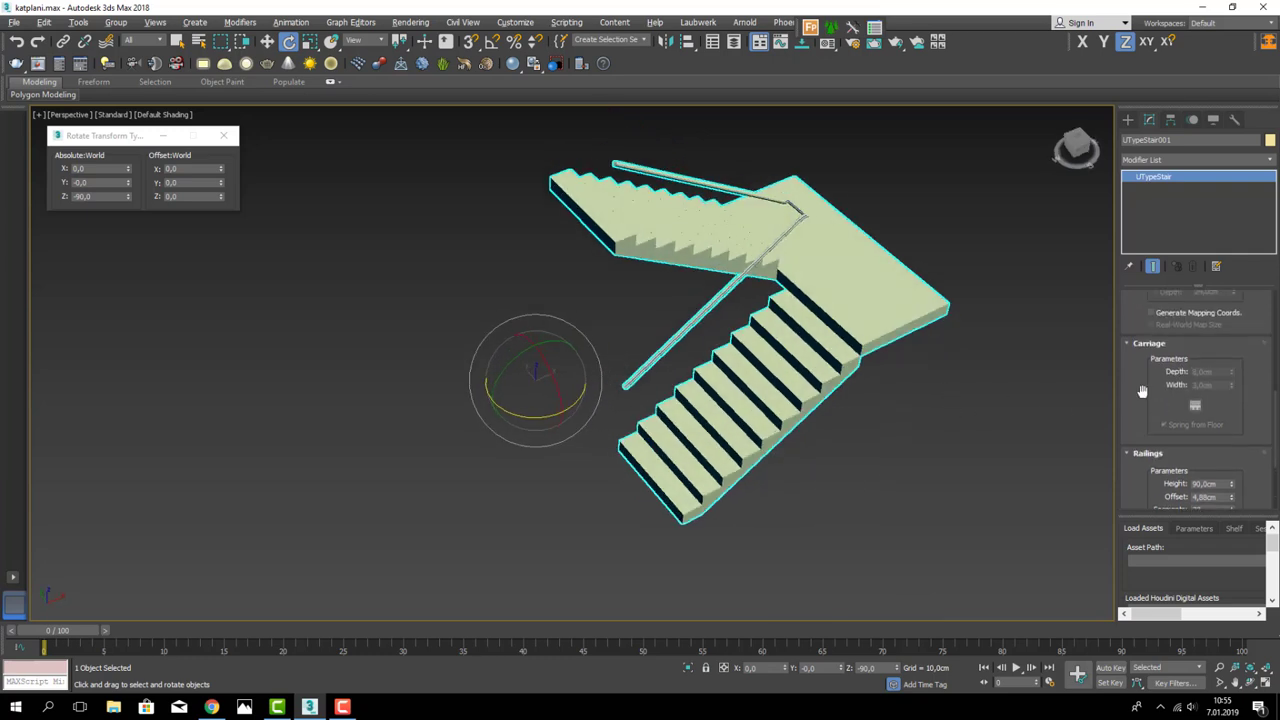
scroll(1152, 385, "up", 3)
scroll(1155, 395, "up", 3)
scroll(1156, 408, "up", 3)
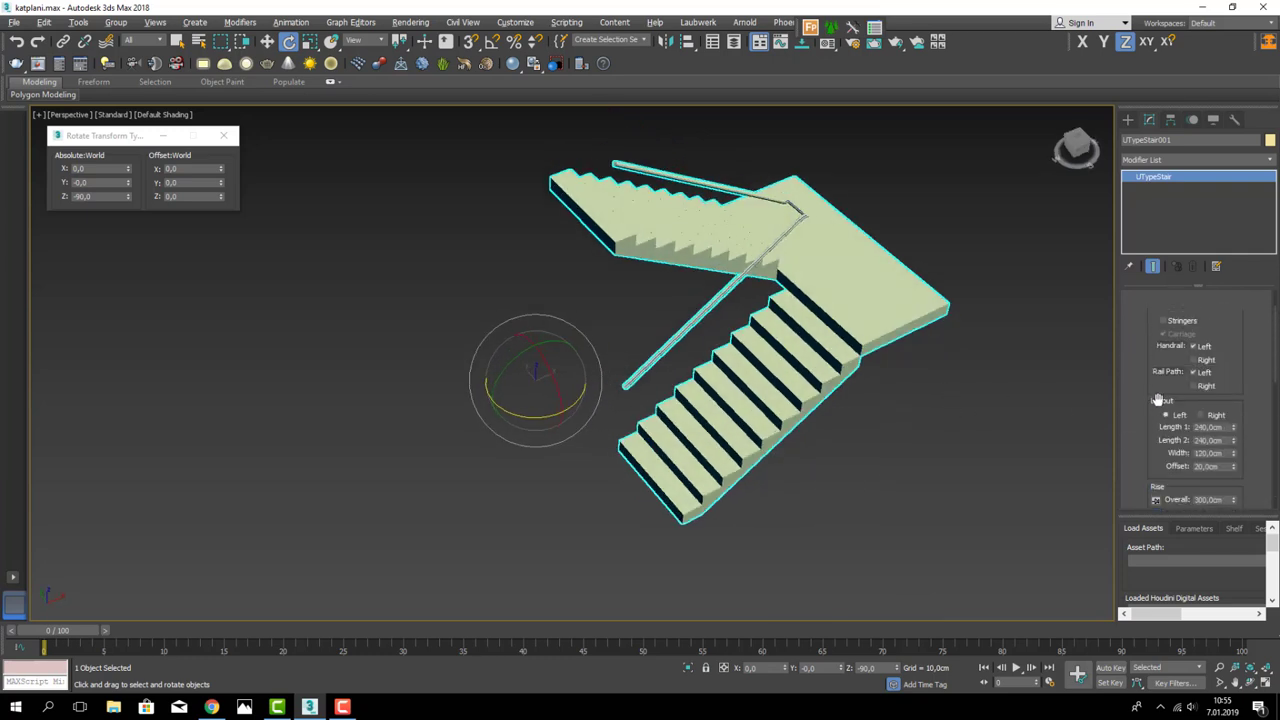
left_click(1164, 321)
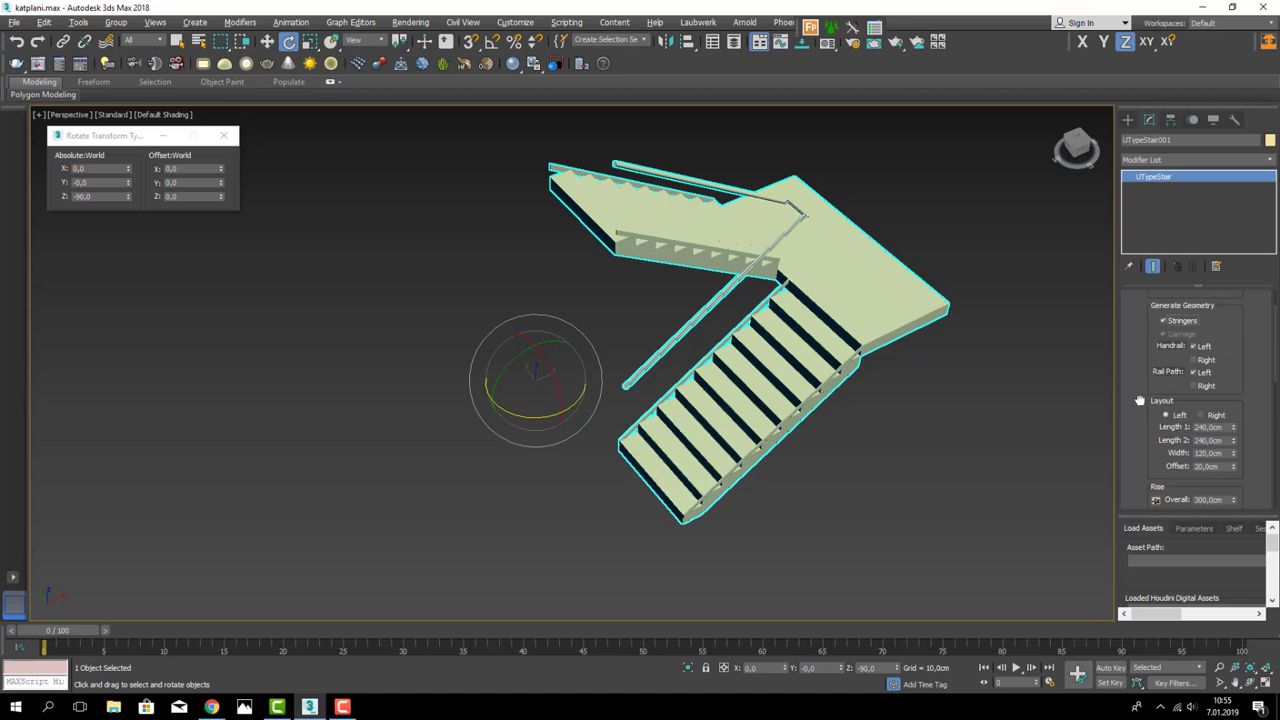
scroll(1123, 410, "down", 3)
scroll(1127, 415, "down", 3)
scroll(1128, 421, "down", 3)
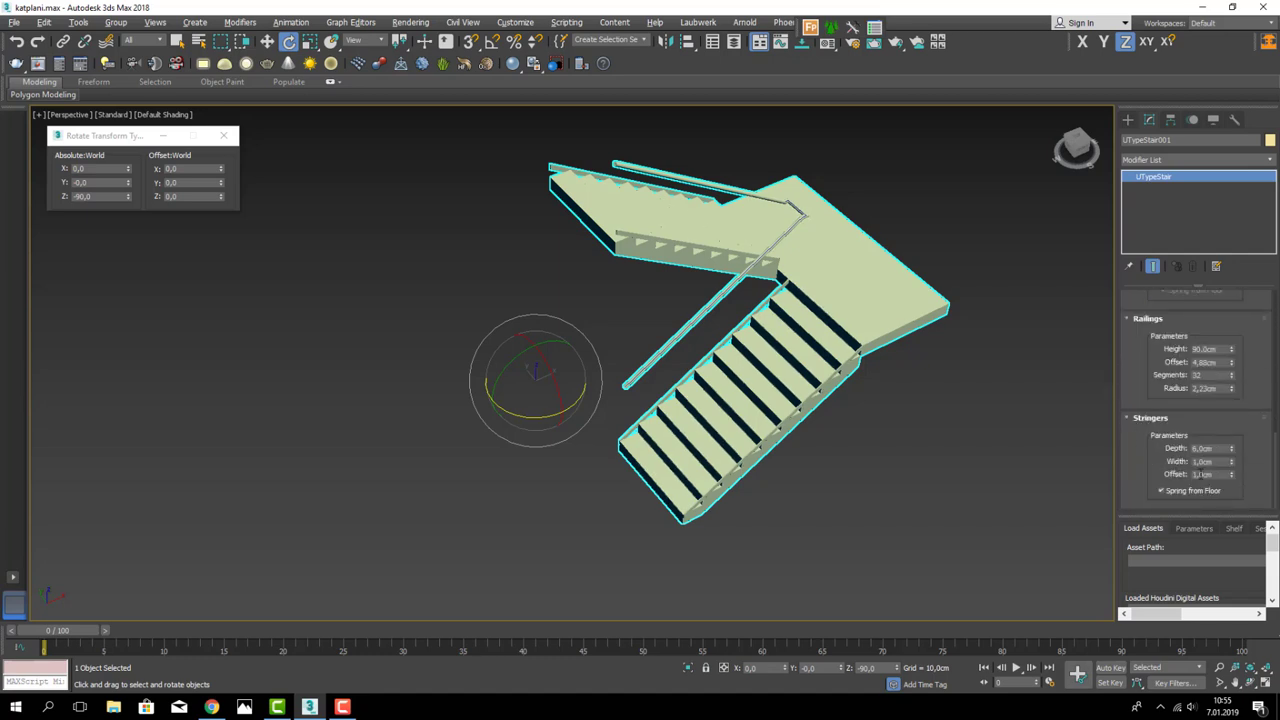
mouse_move(1233, 441)
left_mouse_down()
mouse_move(1228, 400)
mouse_move(1231, 472)
mouse_move(1255, 535)
left_mouse_up()
- Remove the stringers from the stair again
scroll(1166, 490, "up", 5)
scroll(1170, 460, "up", 5)
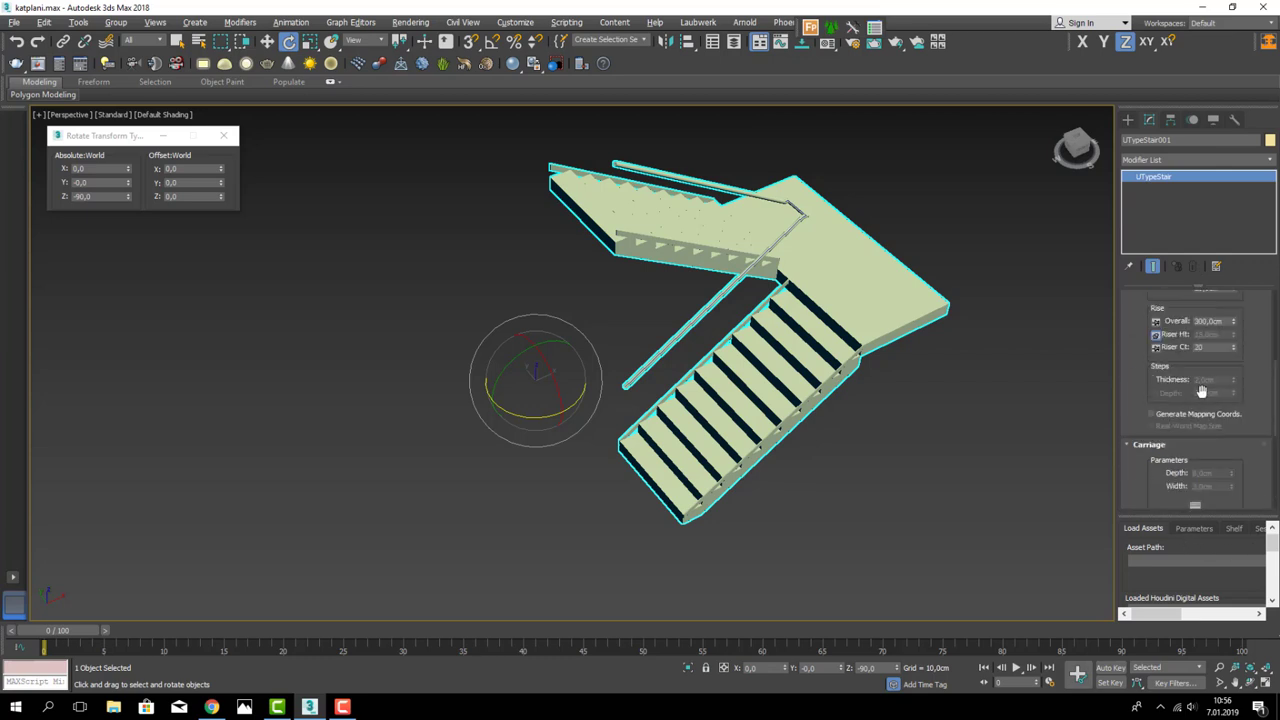
scroll(1176, 430, "up", 5)
scroll(1182, 405, "up", 3)
left_click(1186, 373)
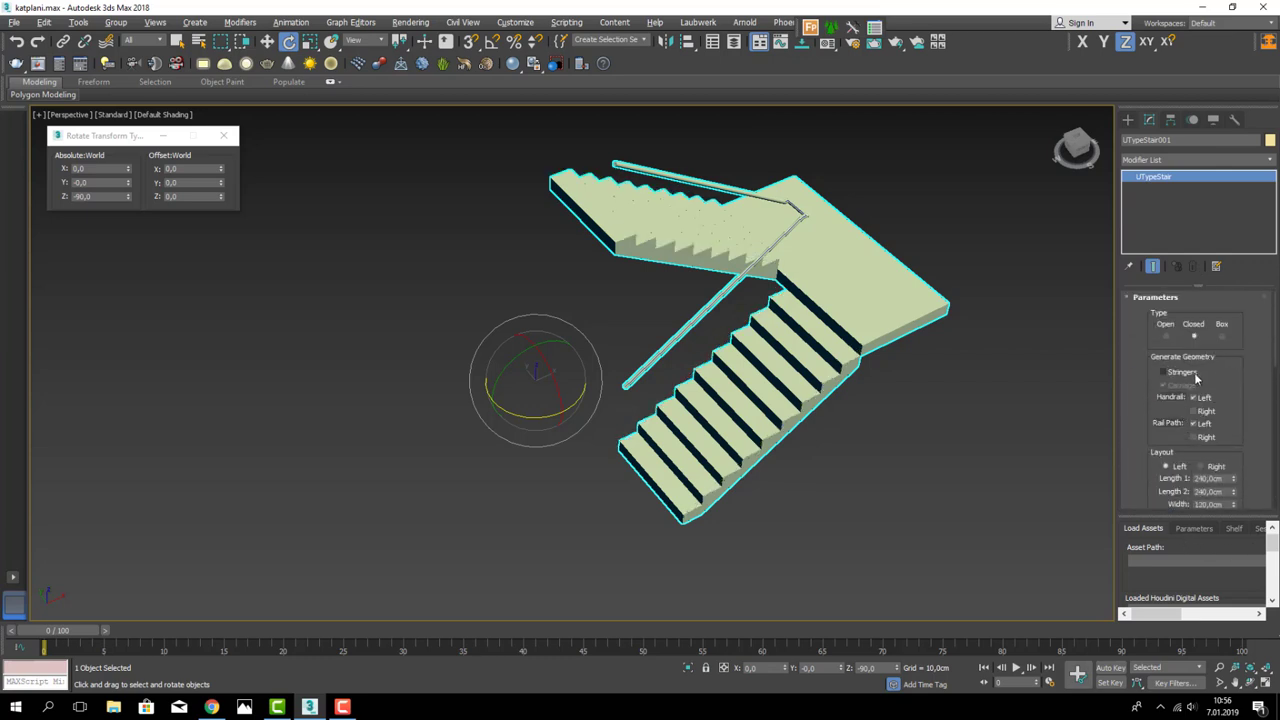
- Uncheck Handrail Left and Rail Path Left so the stair shows no built-in handrail
mouse_move(875, 438)
middle_mouse_down("alt")
mouse_move(780, 400)
mouse_move(757, 434)
mouse_move(914, 445)
middle_mouse_up("alt")
scroll(1134, 408, "down", 3)
scroll(1127, 414, "down", 3)
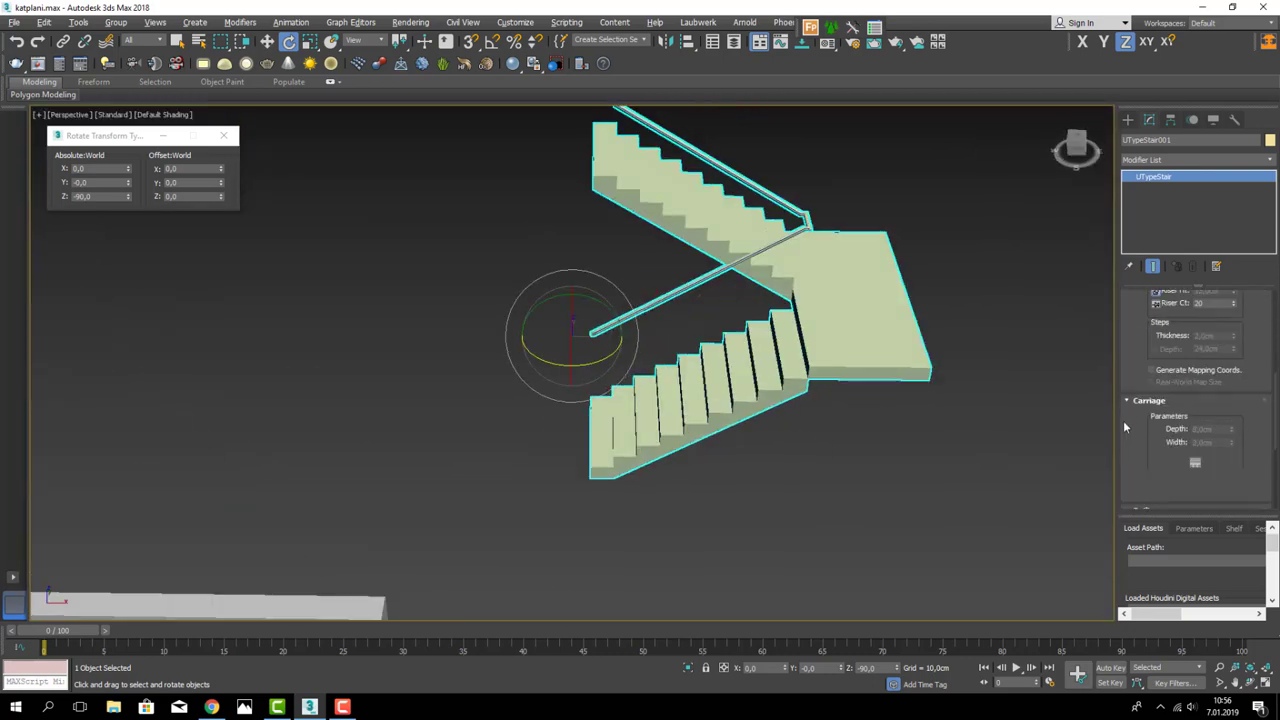
mouse_move(1100, 422)
middle_mouse_down("alt")
mouse_move(927, 429)
mouse_move(1000, 400)
middle_mouse_up("alt")
scroll(1135, 360, "down", 2)
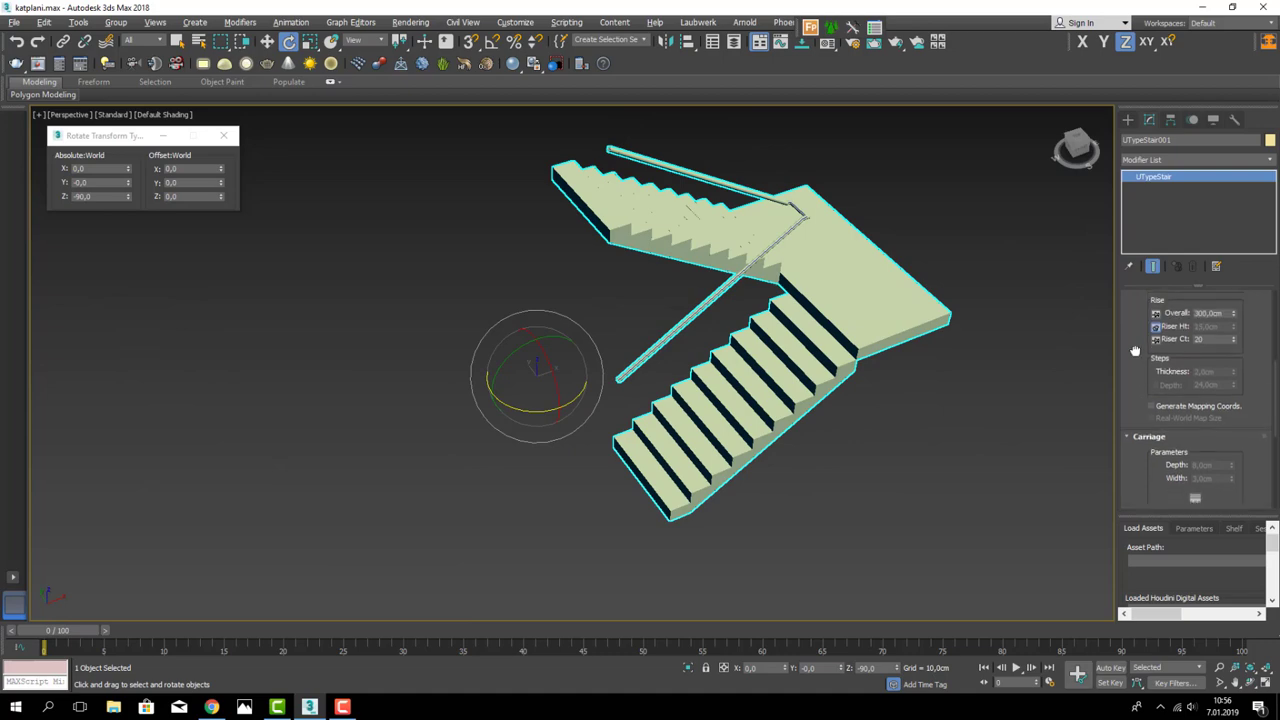
scroll(1135, 360, "down", 2)
middle_click_drag(793, 273, 954, 396, "alt")
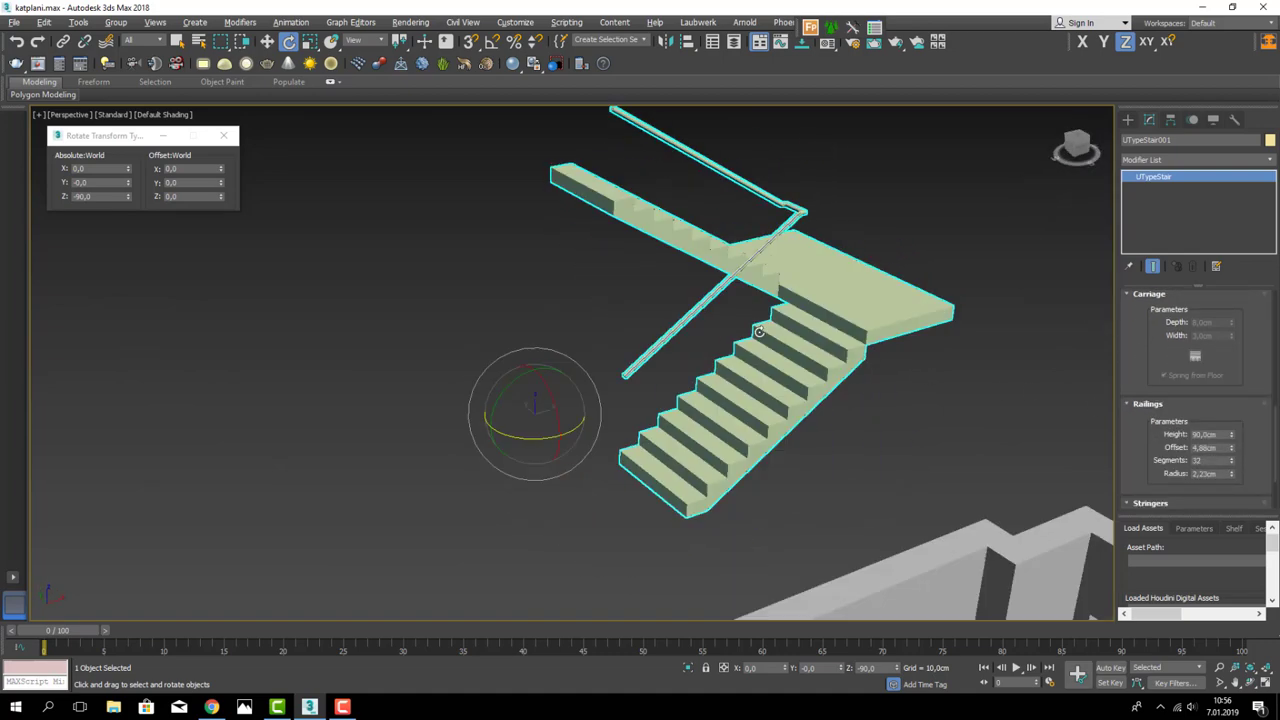
scroll(1133, 360, "up", 2)
scroll(1128, 420, "up", 2)
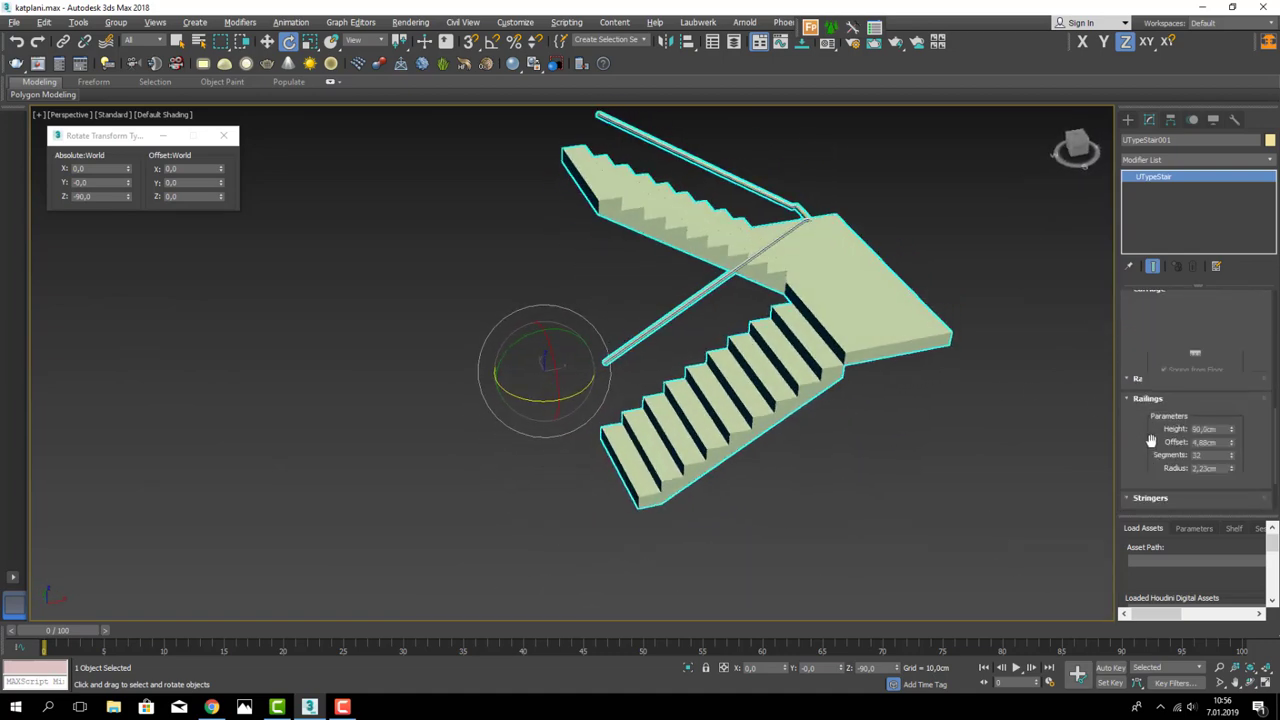
scroll(1140, 410, "up", 2)
scroll(1158, 398, "up", 2)
scroll(1161, 401, "down", 2)
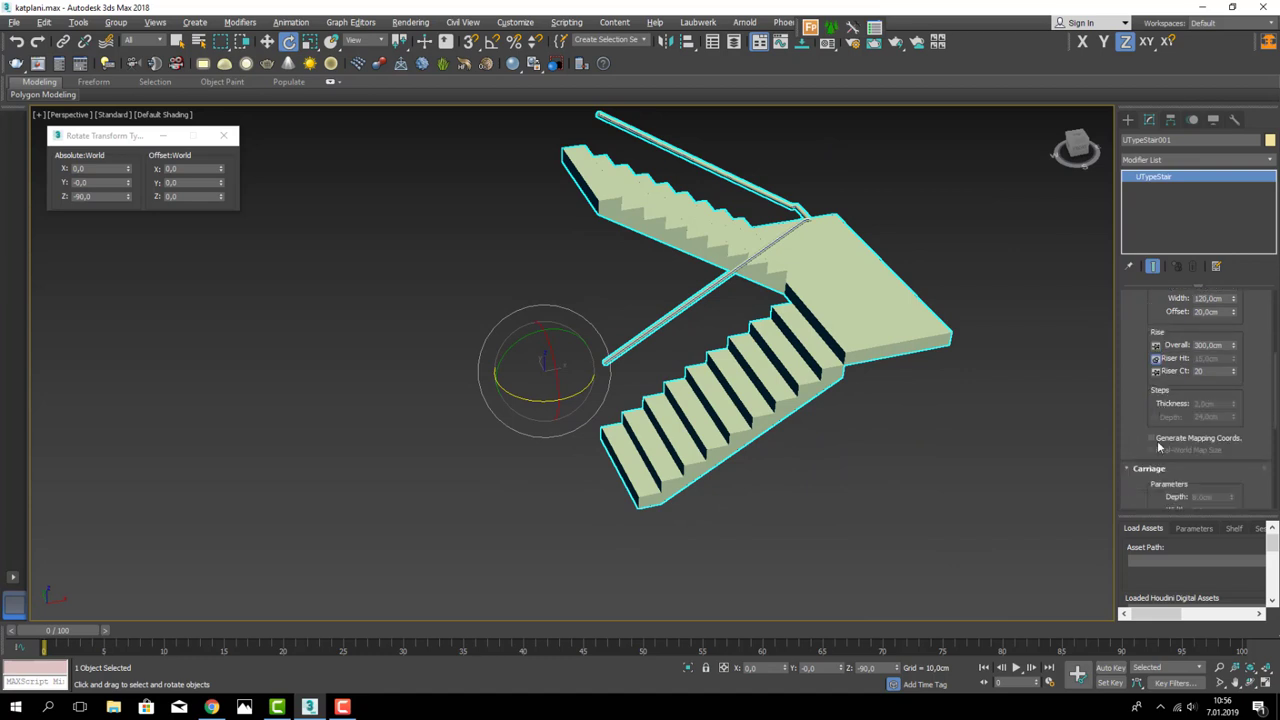
scroll(1150, 438, "up", 2)
scroll(1135, 400, "up", 2)
scroll(1135, 390, "up", 3)
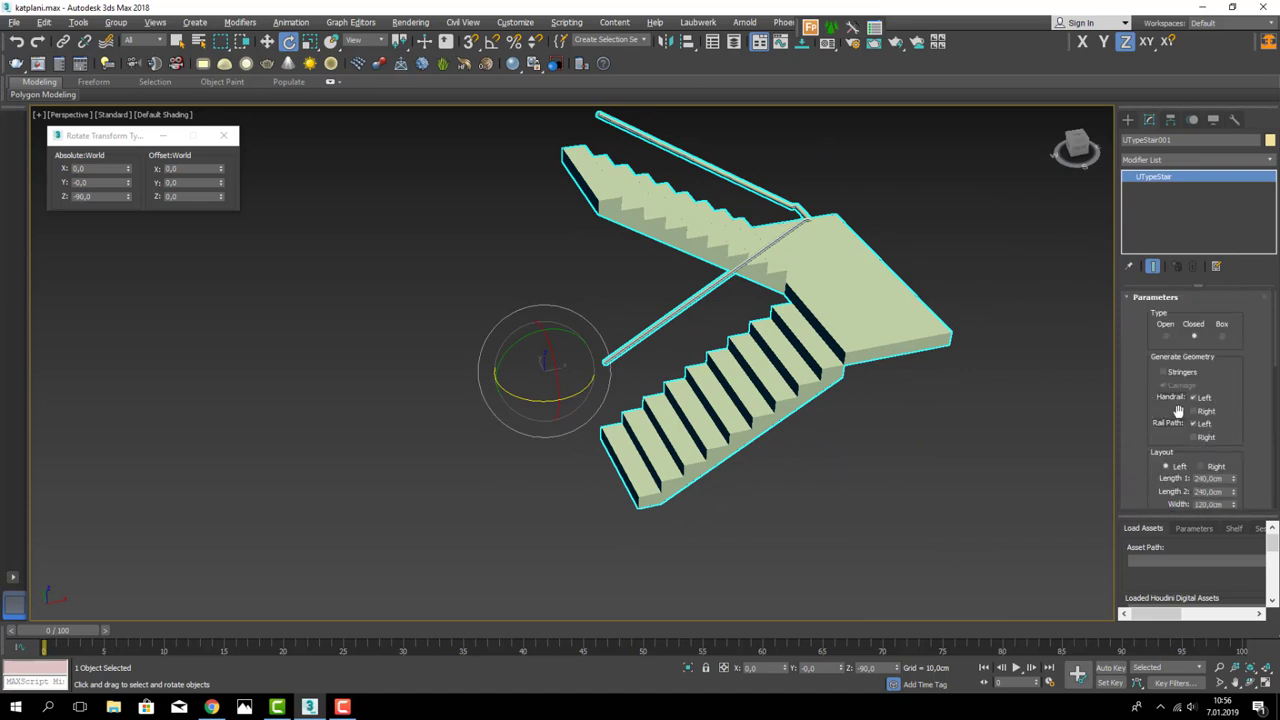
left_click(1193, 398)
left_click(1054, 434)
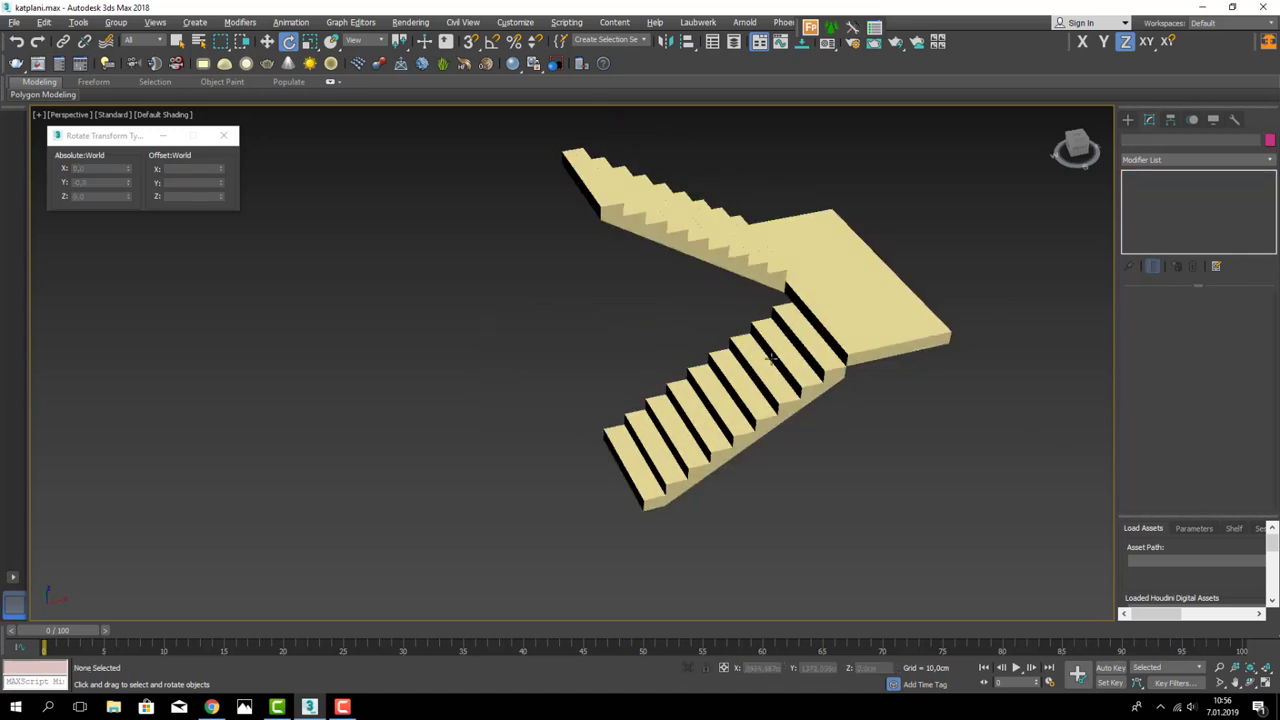
- Save the scene, then draw a vertex-snapped line from the bottom step to the landing corner
key("ctrl+s")
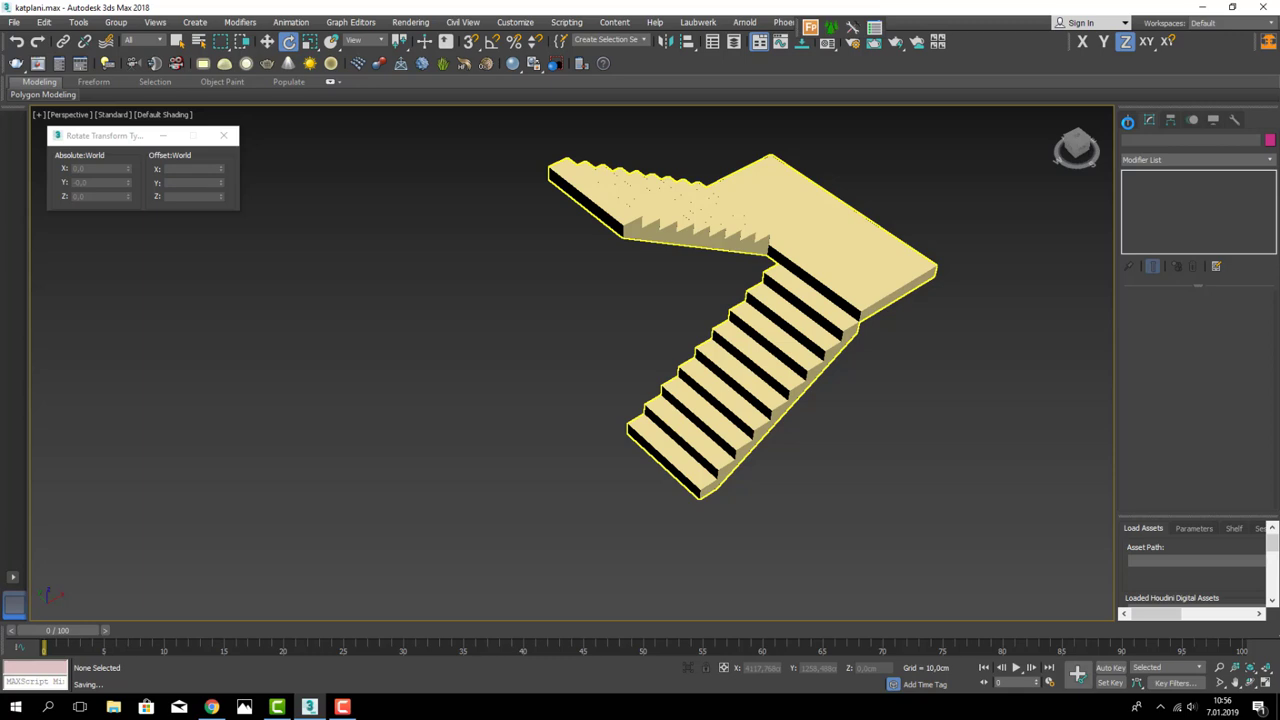
left_click(1128, 121)
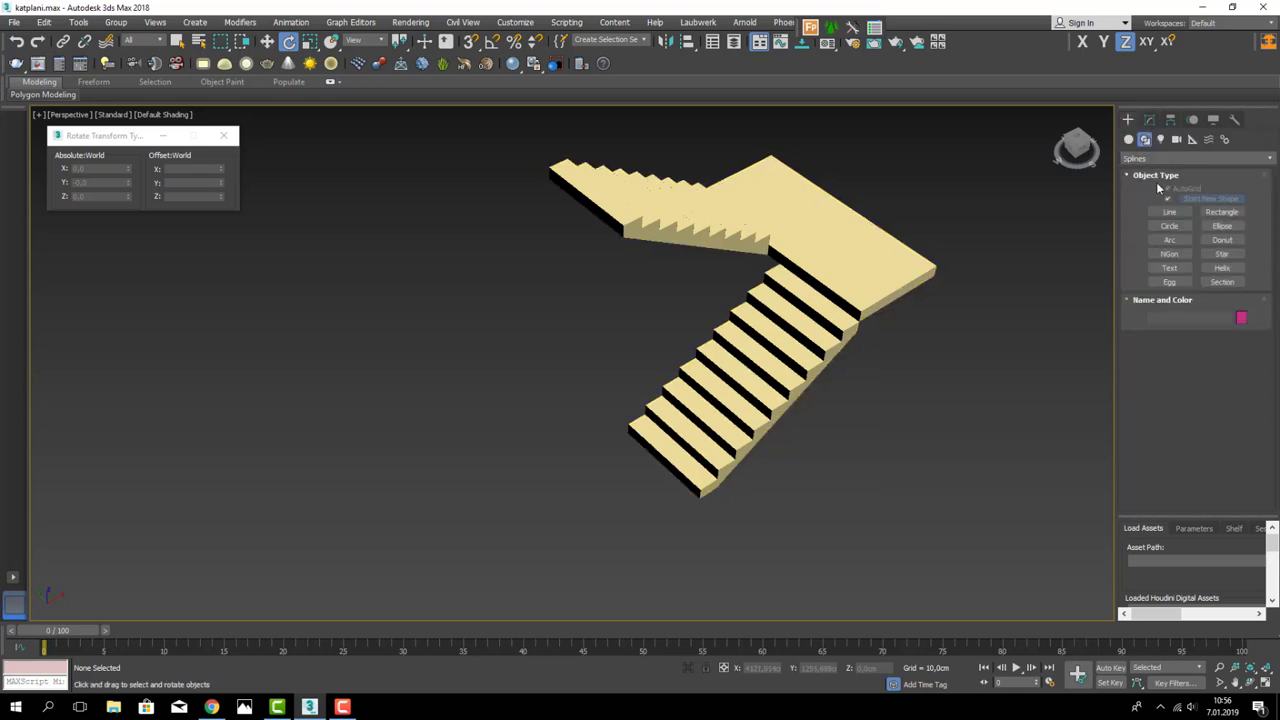
left_click(1169, 212)
left_click(468, 42)
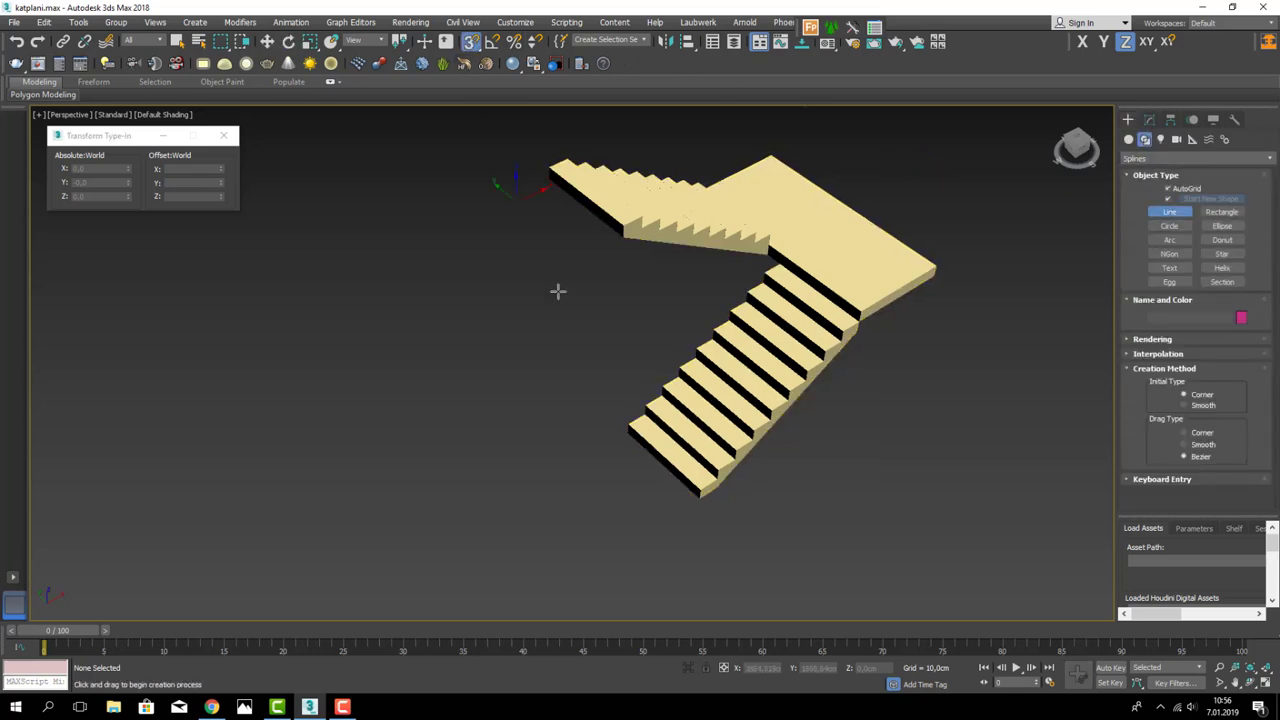
left_click(629, 422)
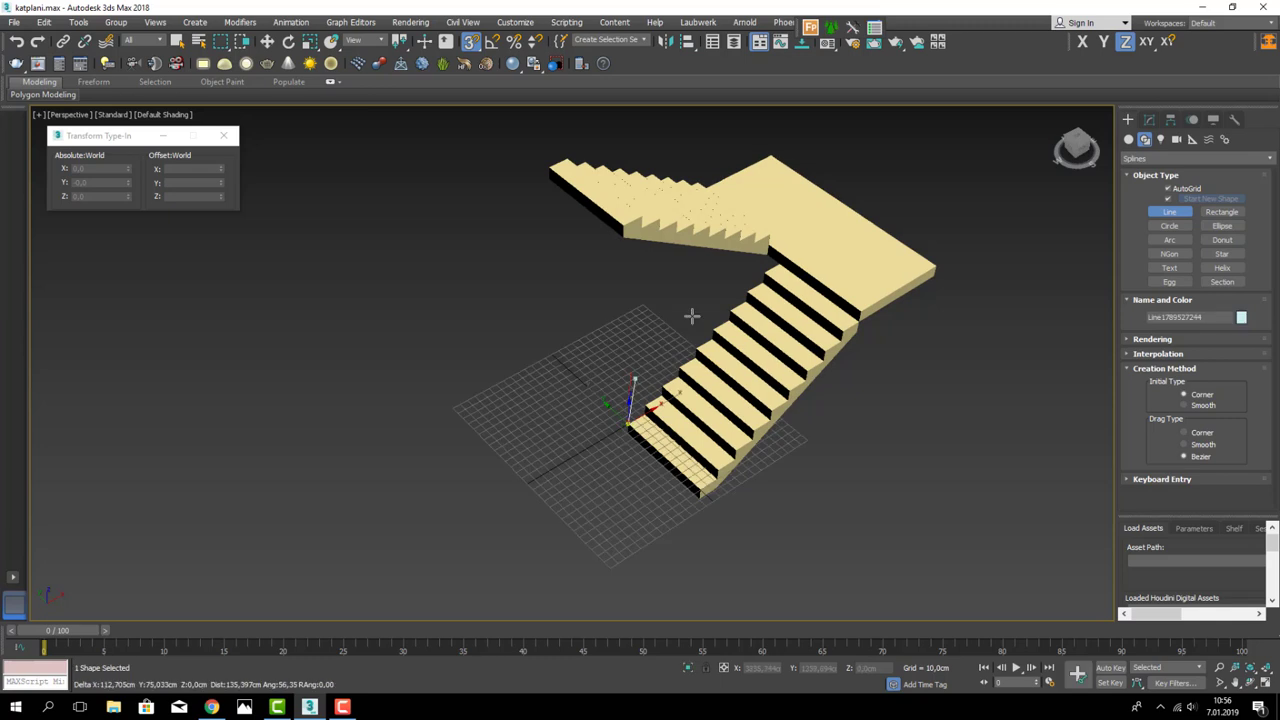
left_click(765, 270)
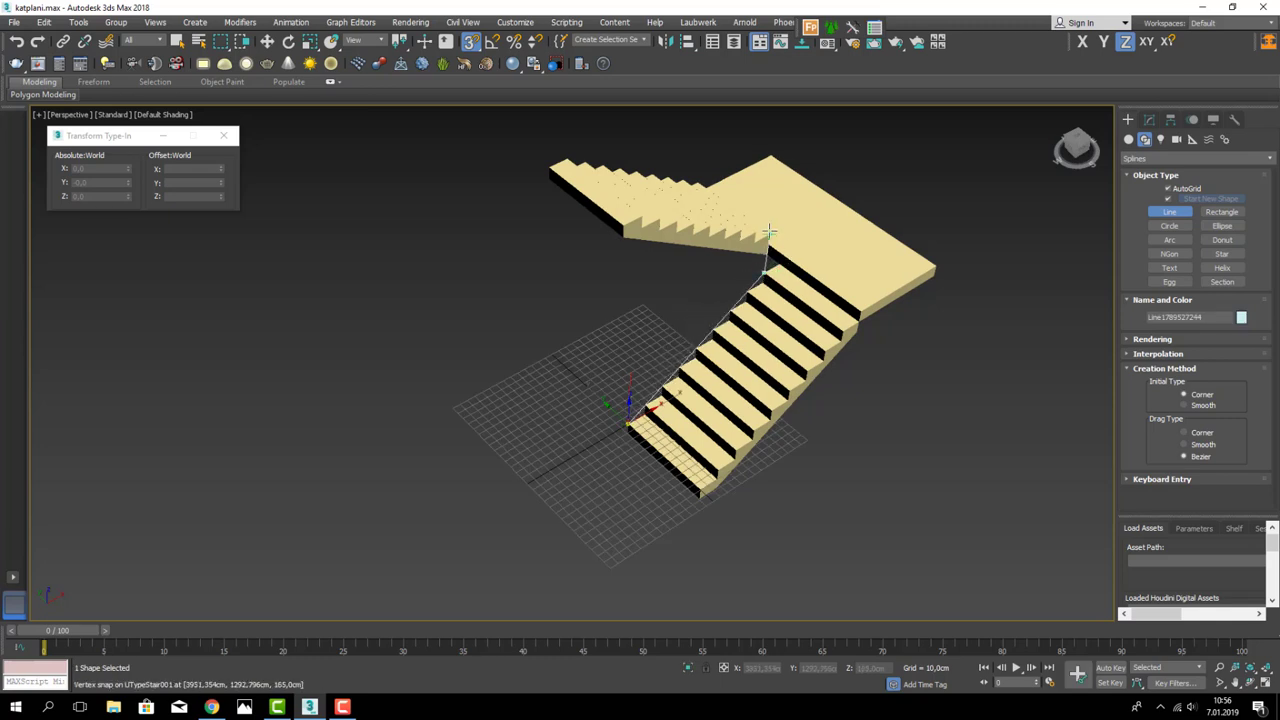
middle_click_drag(650, 214, 606, 282, "alt")
- Finish the line and, at Vertex level, move the two landing vertices onto the landing edge
key("e")
left_click(1149, 119)
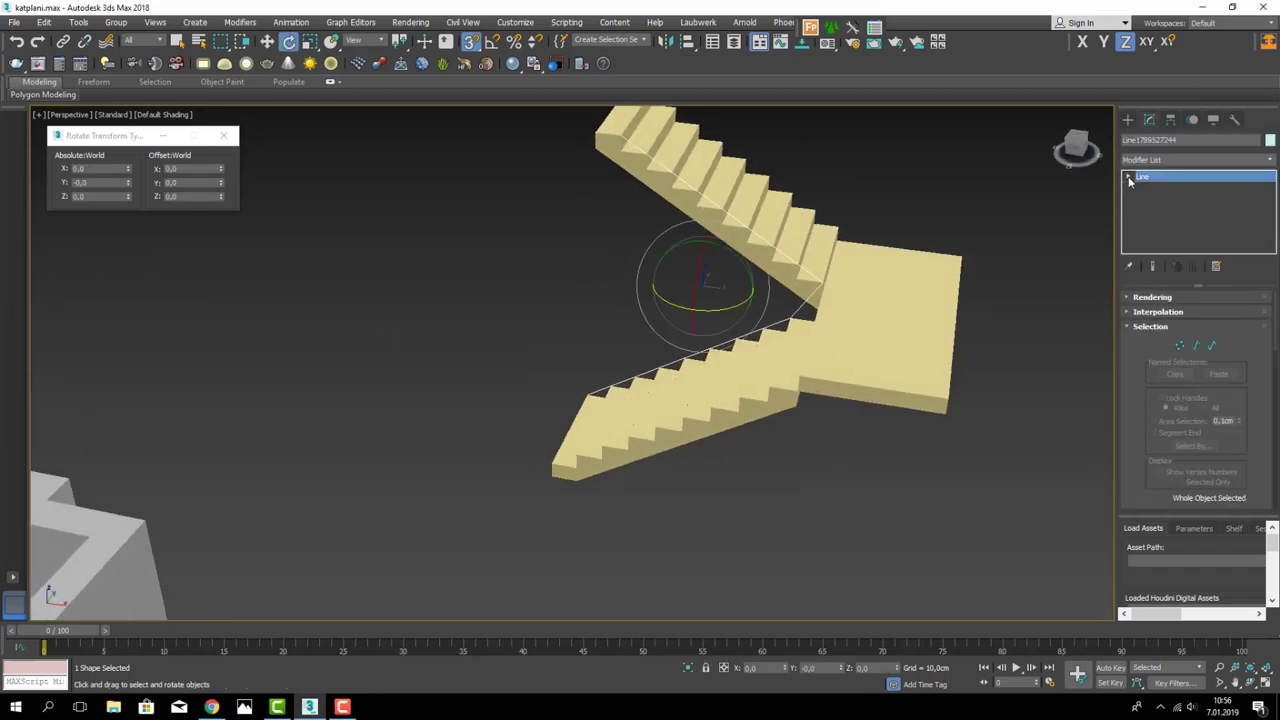
left_click(1128, 176)
left_click(1148, 190)
left_click(790, 320)
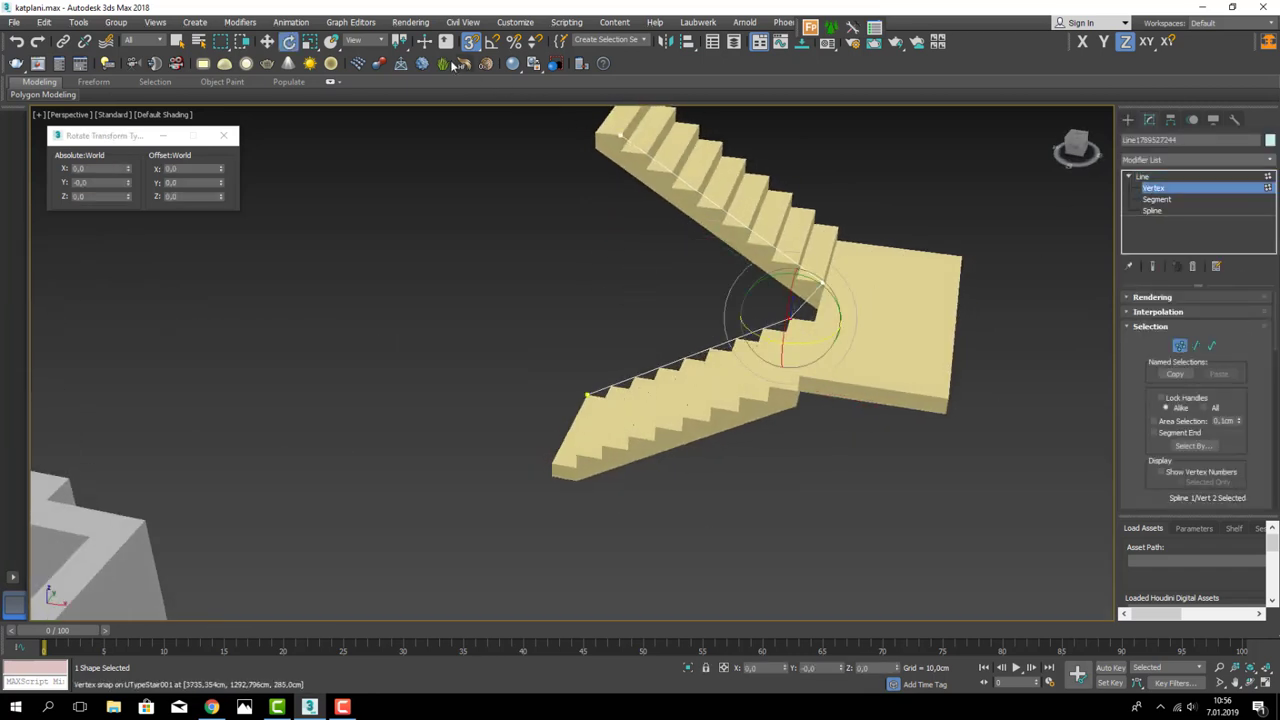
key("w")
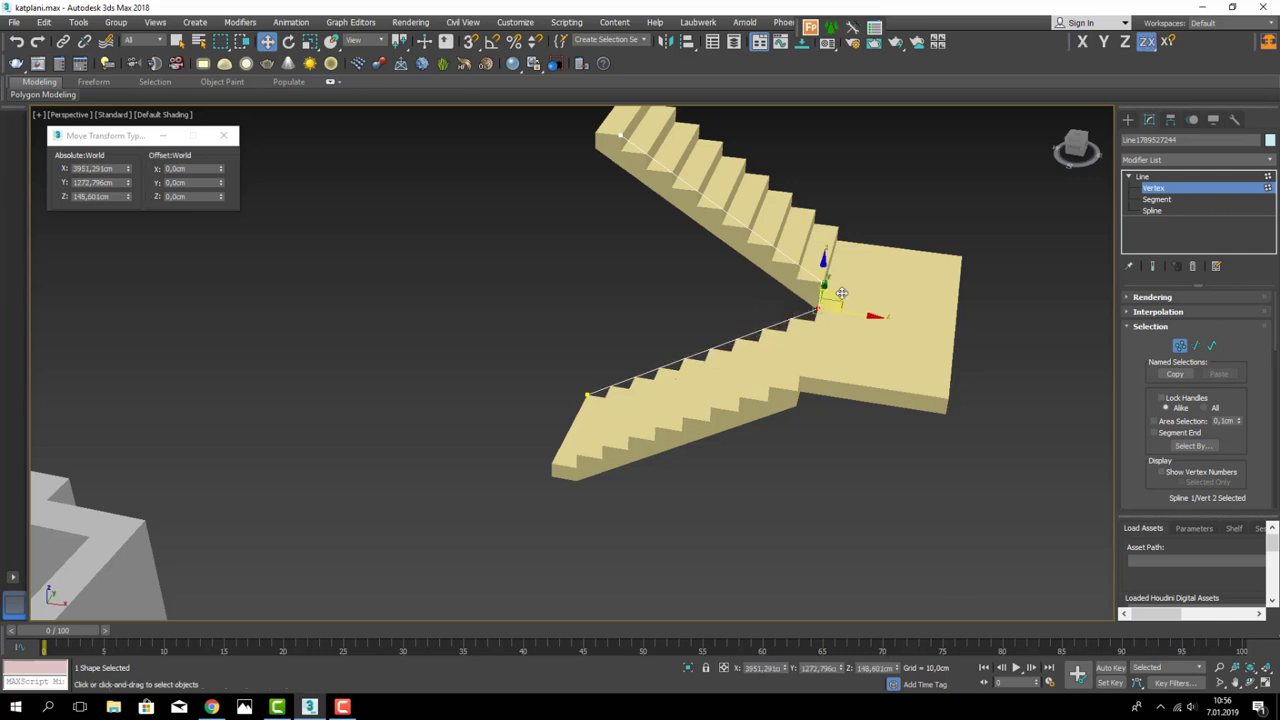
middle_click_drag(842, 293, 745, 352, "alt")
left_click(818, 307)
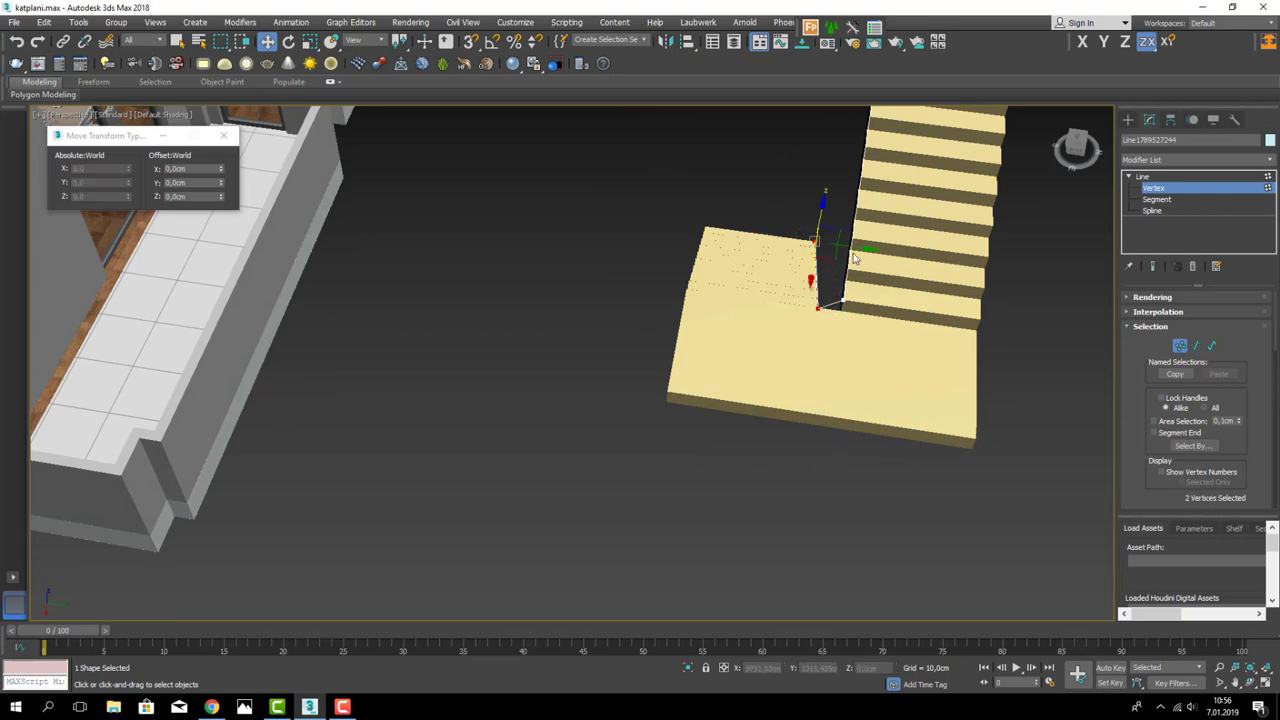
left_click_drag(823, 250, 820, 285)
middle_click_drag(820, 285, 937, 240, "alt")
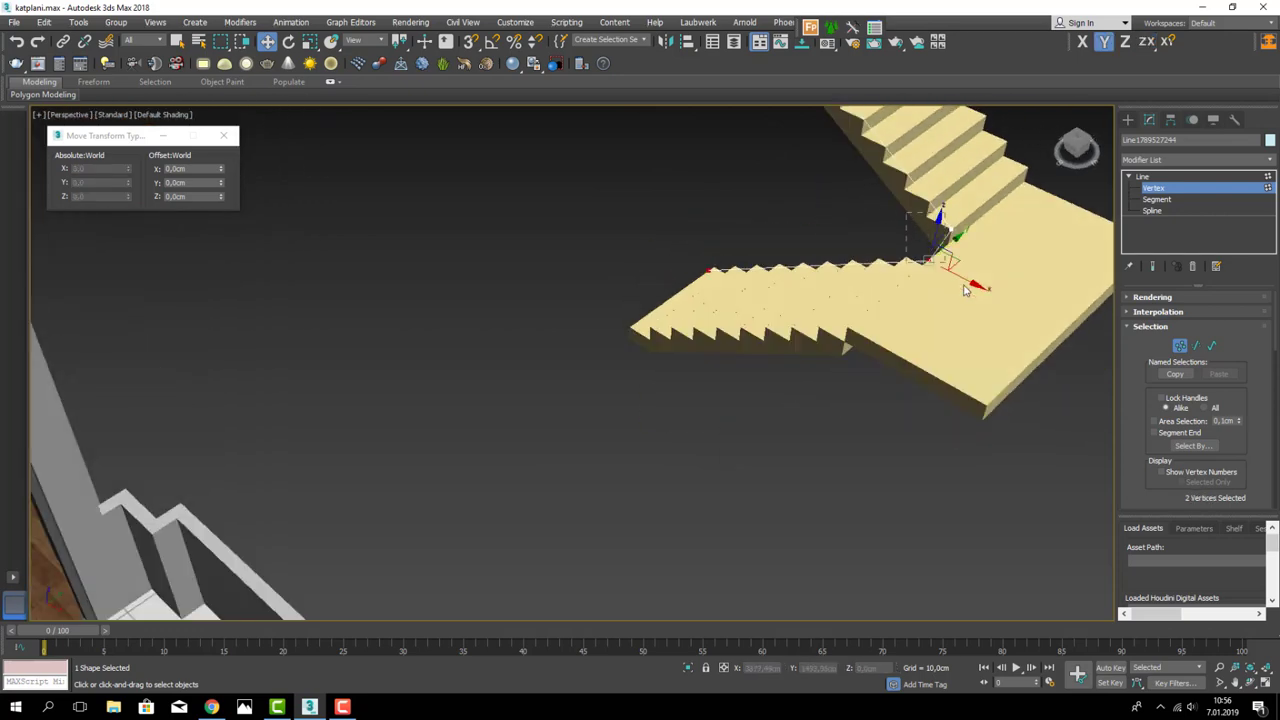
left_click_drag(966, 290, 980, 256)
- Using X and Y axis constraints, lift the top vertex to sit above the highest step
key("F5")
middle_click_drag(982, 252, 853, 185, "alt")
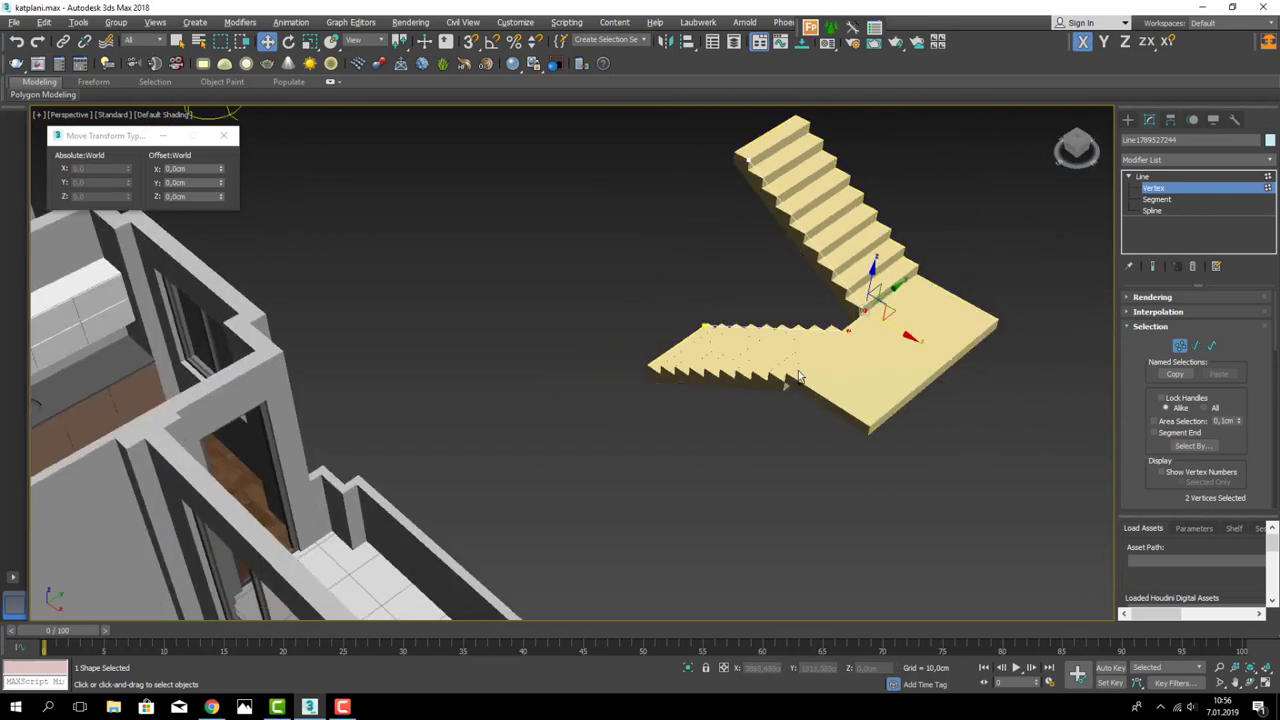
left_click(834, 150)
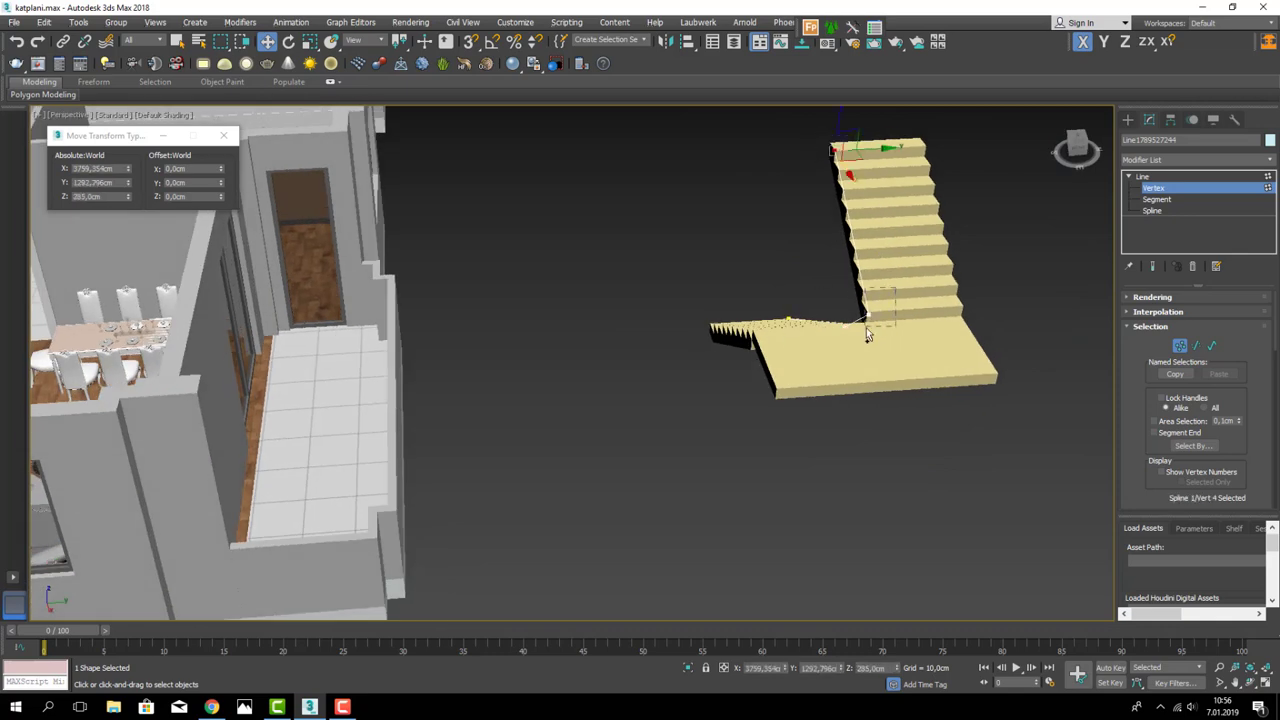
left_click_drag(867, 336, 862, 325)
mouse_move(846, 300)
middle_mouse_down("alt")
mouse_move(834, 293)
mouse_move(840, 234)
middle_mouse_up("alt")
key("F6")
scroll(840, 234, "up", 5)
left_click(924, 226)
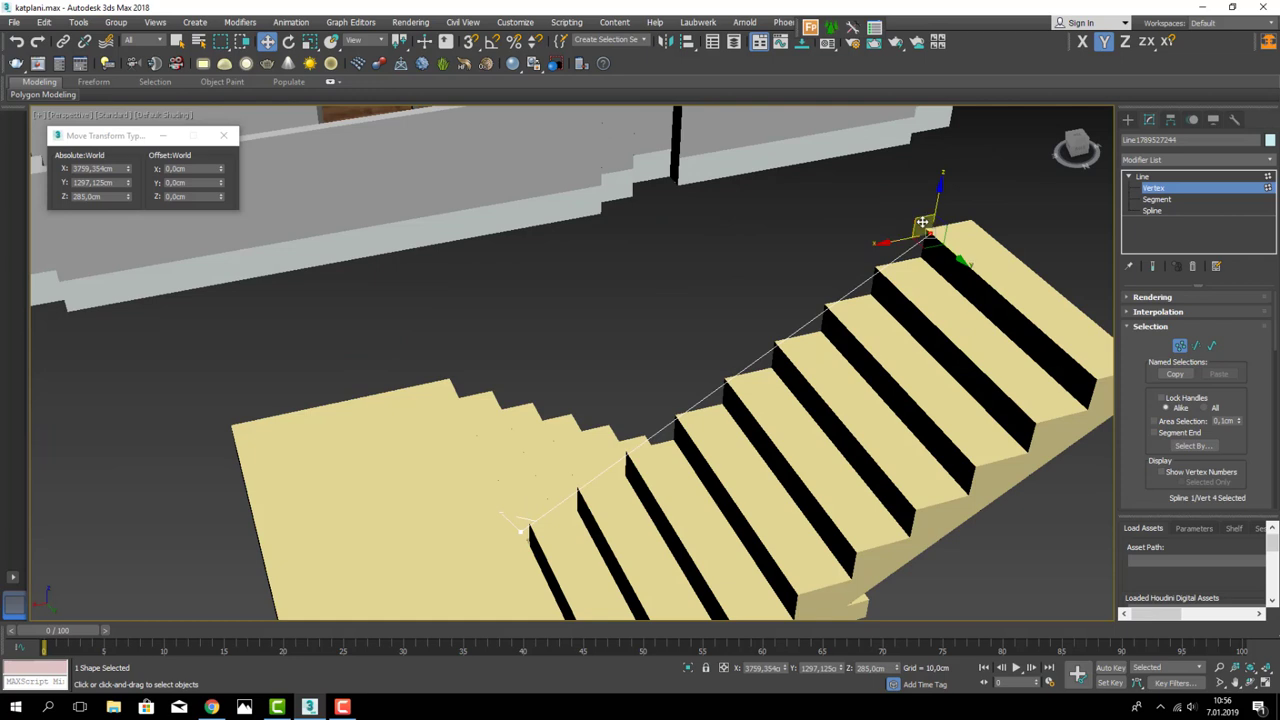
left_click_drag(922, 222, 970, 190)
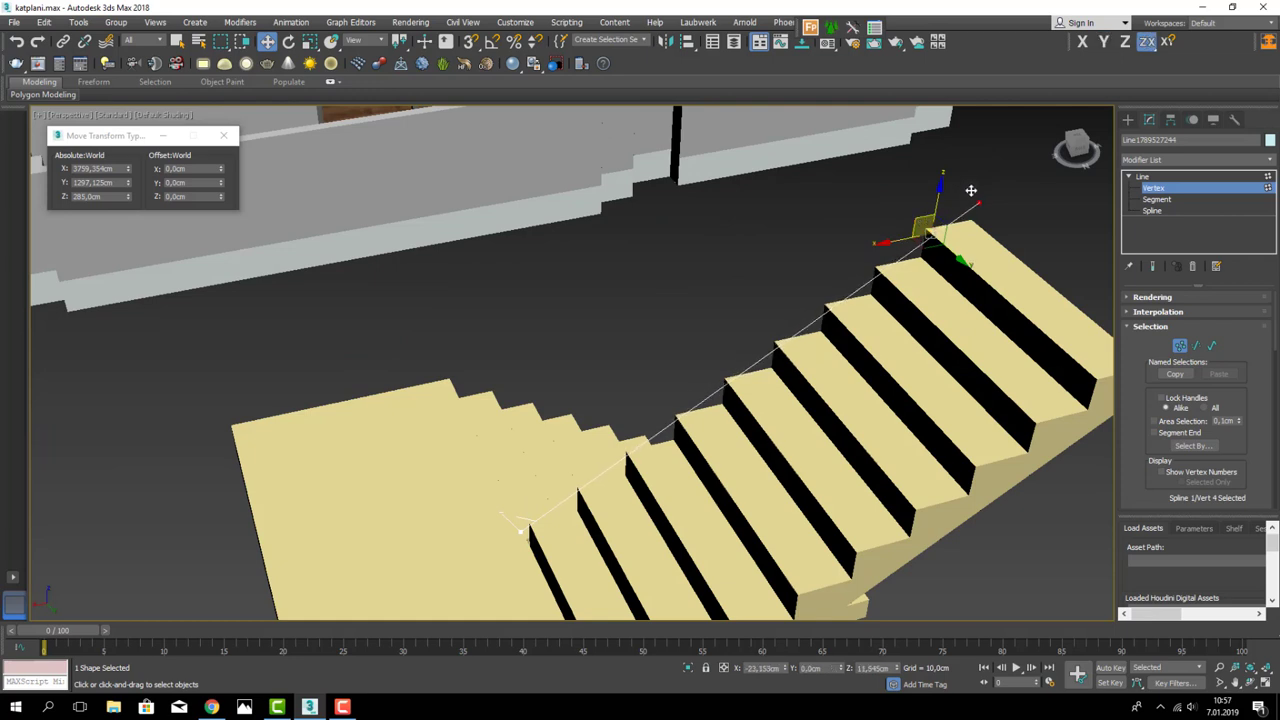
left_click_drag(970, 190, 974, 197)
scroll(880, 206, "down", 3)
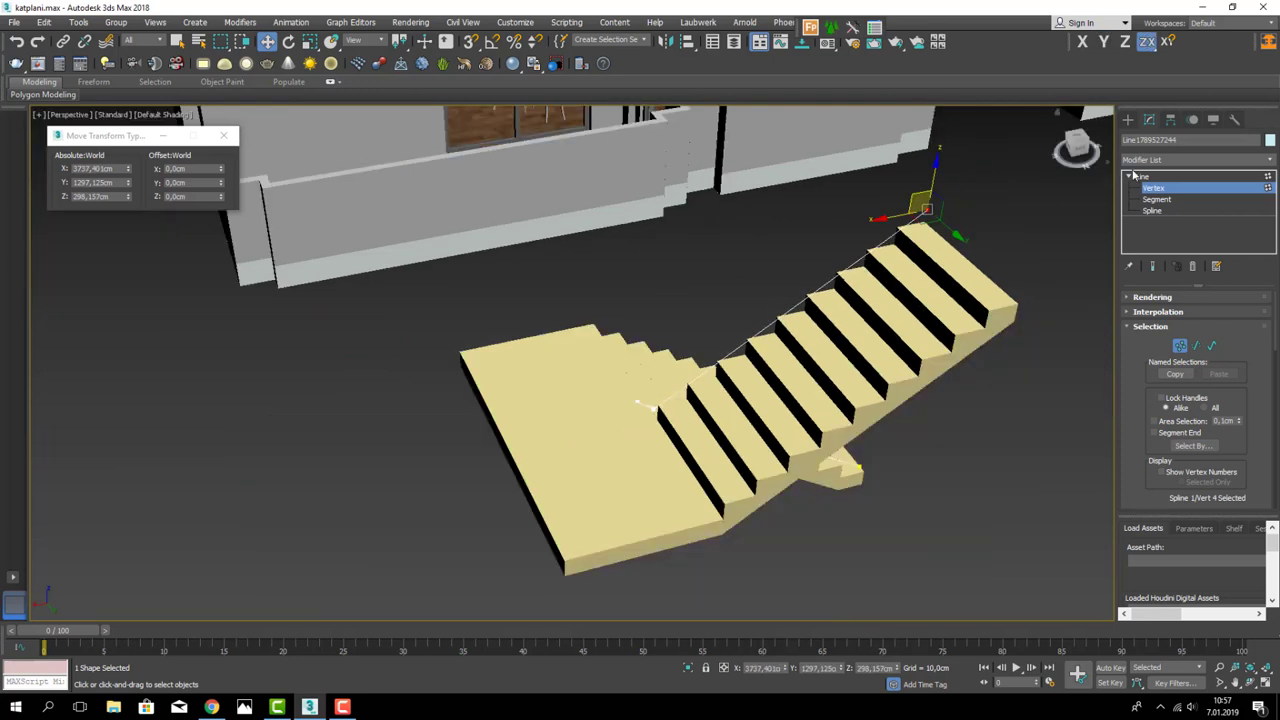
- Select all four line vertices and set their type to Corner
left_click(1140, 176)
middle_click_drag(820, 320, 920, 335, "alt")
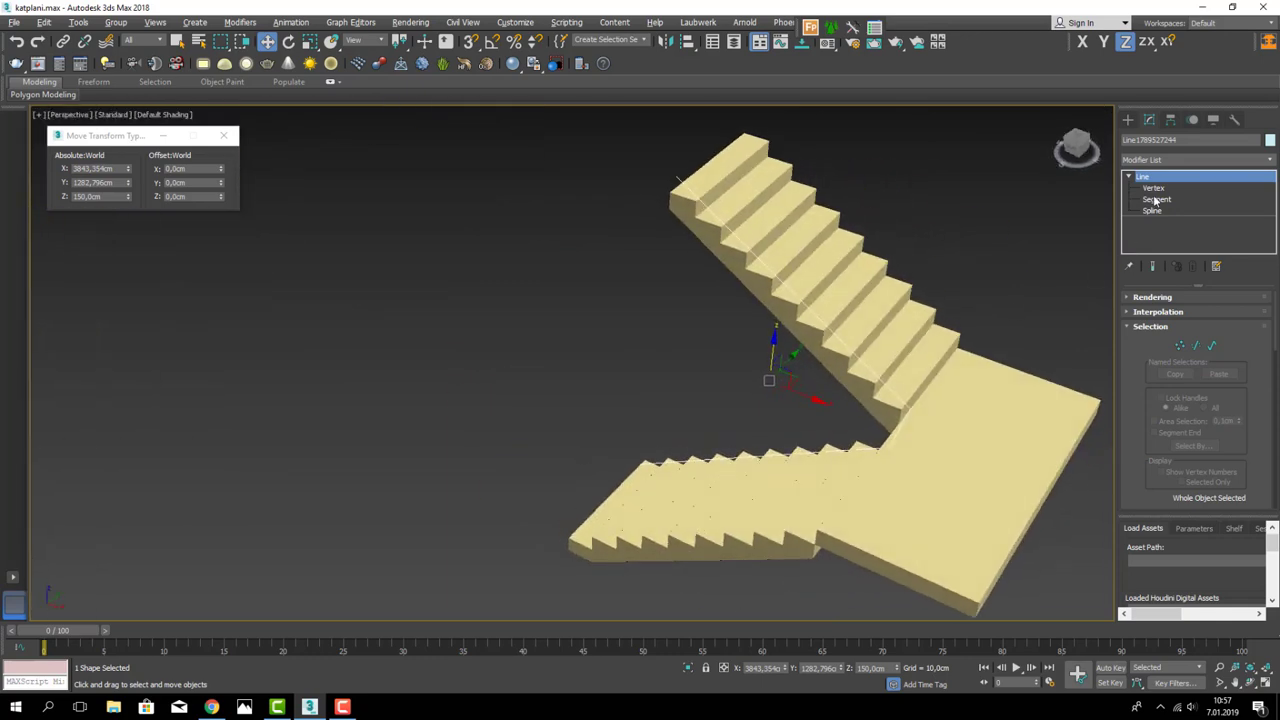
left_click(1153, 188)
scroll(587, 284, "down", 5)
left_click_drag(937, 468, 953, 485)
right_click(855, 378)
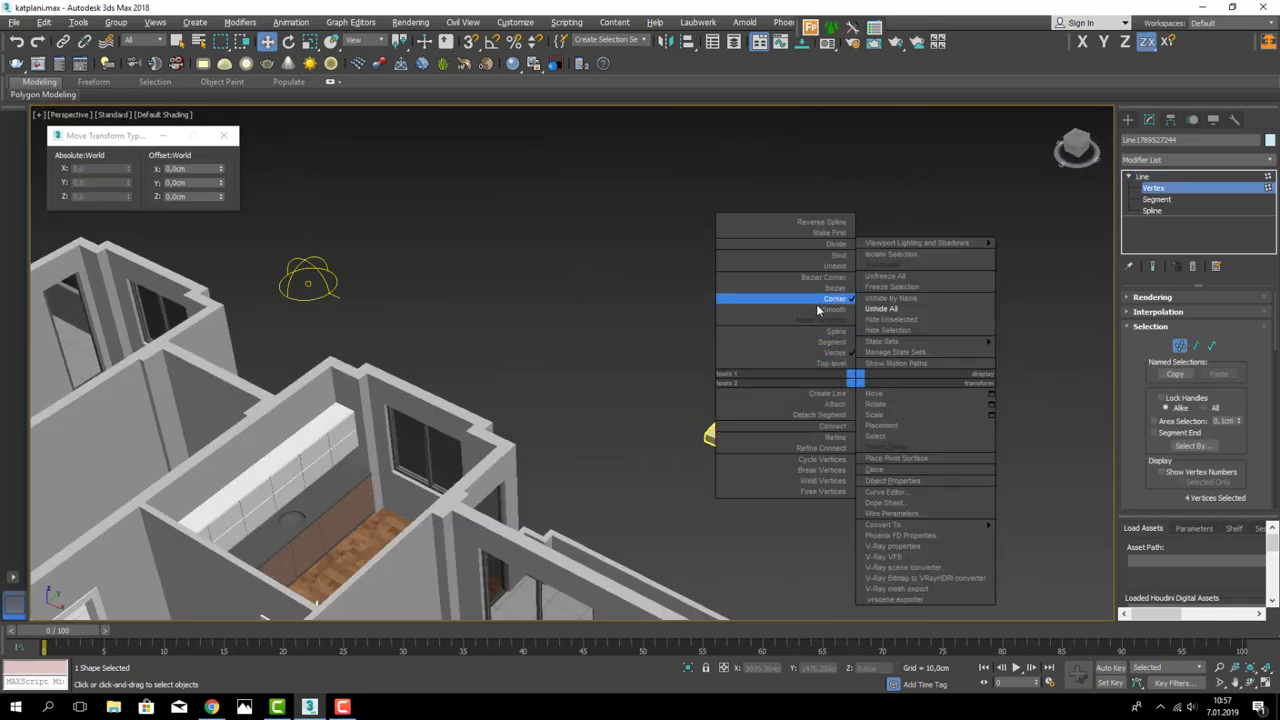
left_click(858, 286)
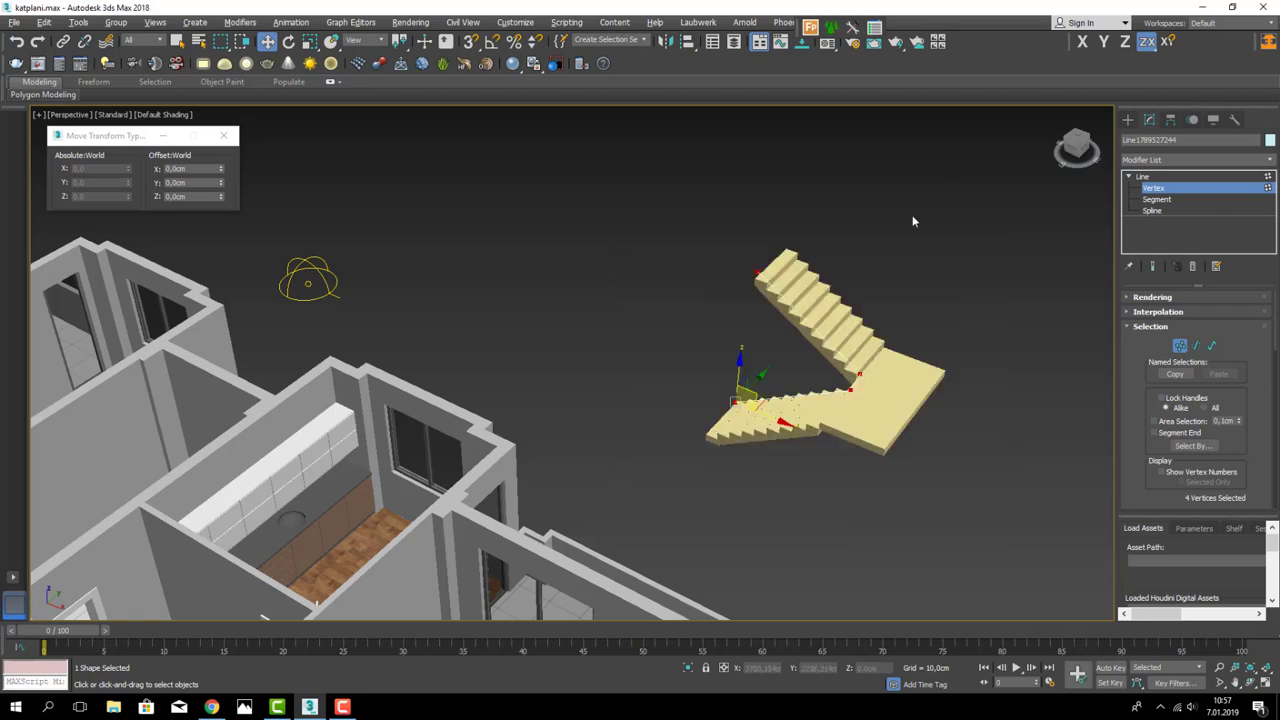
left_click(923, 226)
mouse_move(923, 226)
middle_mouse_down()
mouse_move(836, 342)
mouse_move(806, 349)
middle_mouse_up()
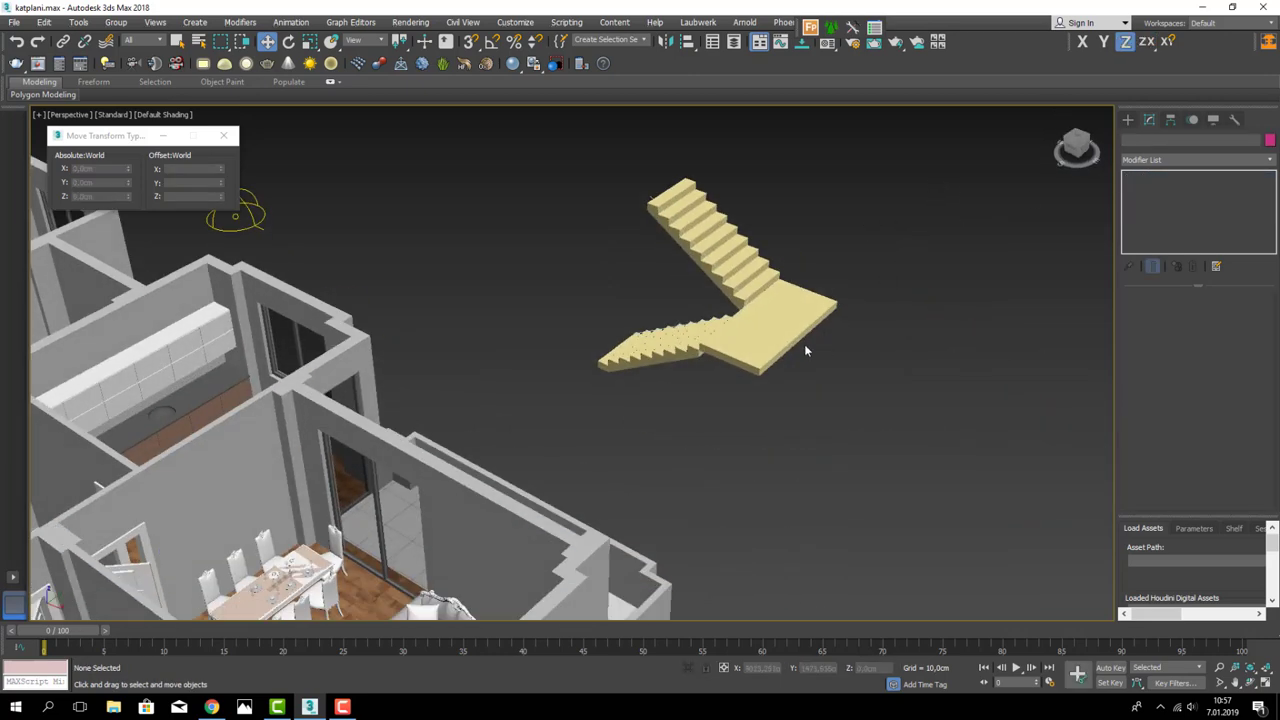
- Create an AEC Extended Railing, Railing001, using the traced line as its railing path
left_click(1128, 119)
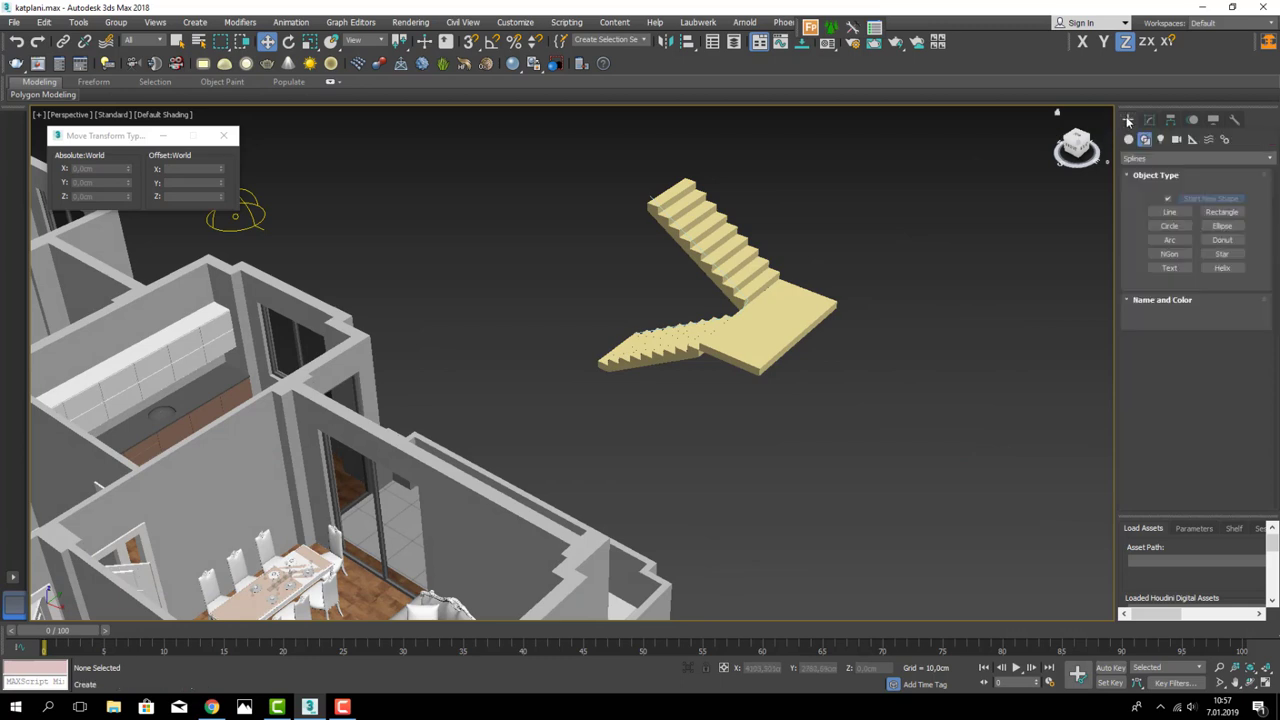
left_click(1138, 160)
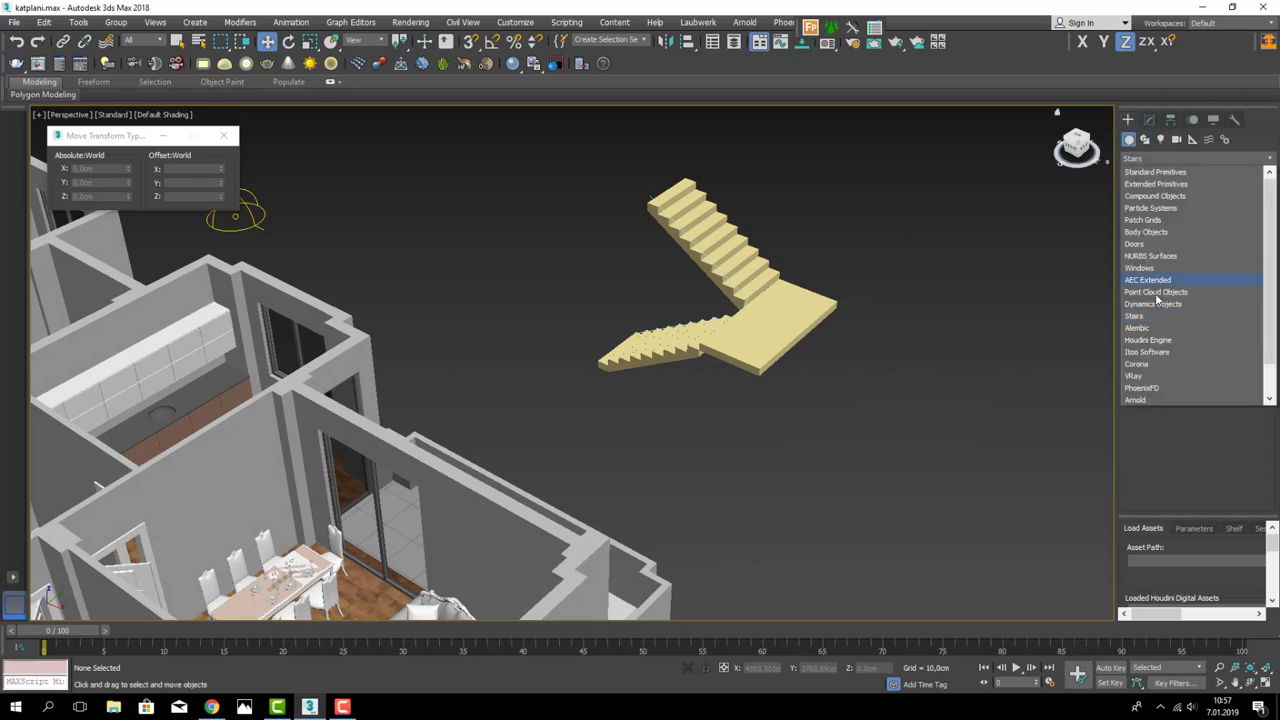
left_click(1150, 280)
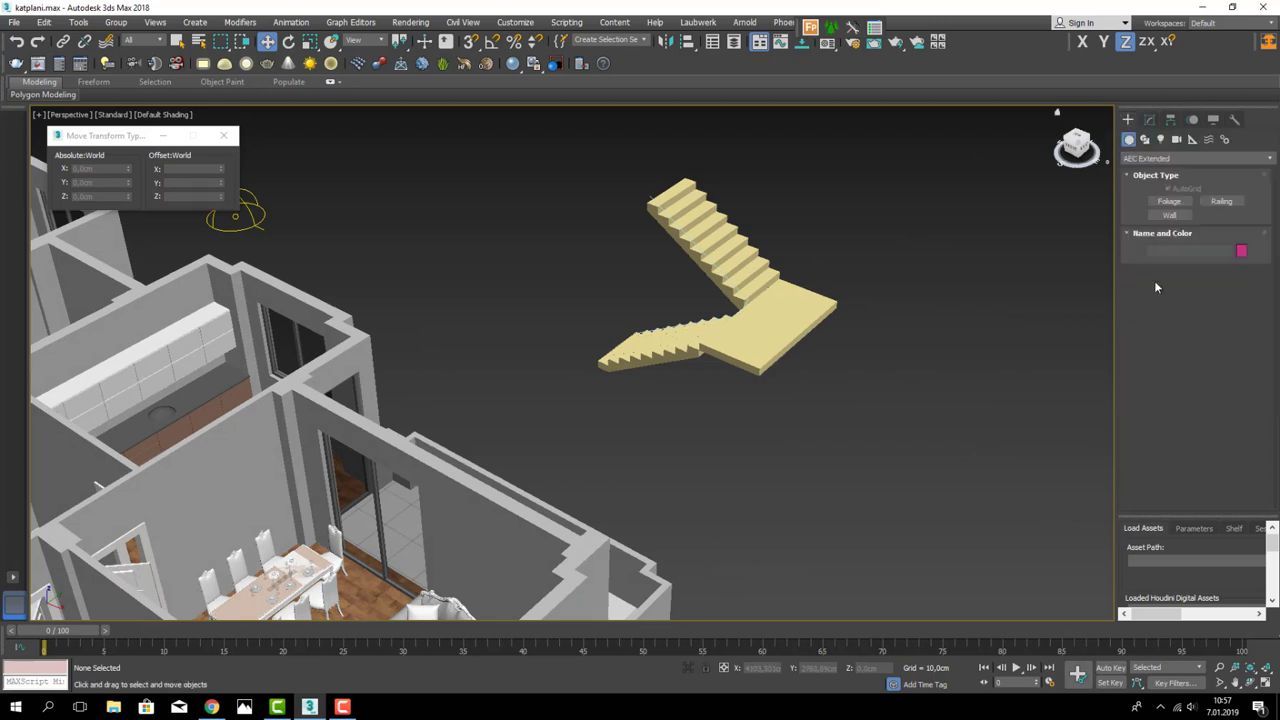
left_click(1222, 202)
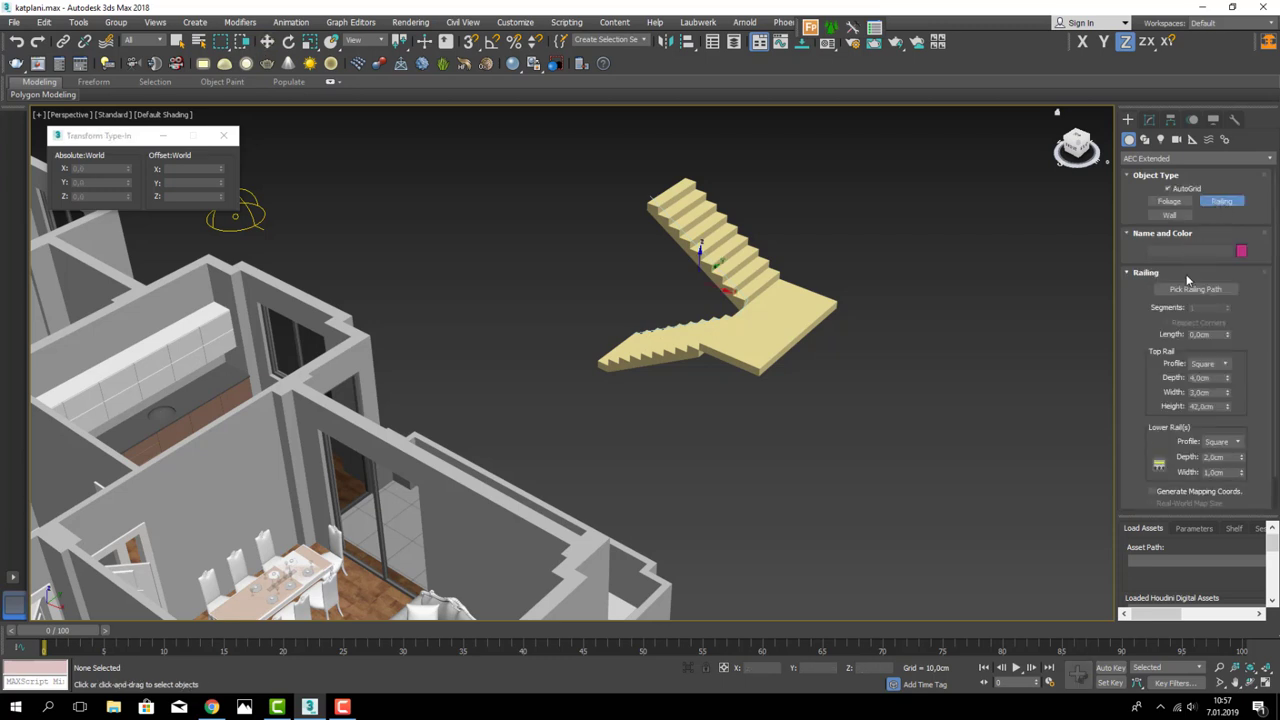
left_click(1197, 290)
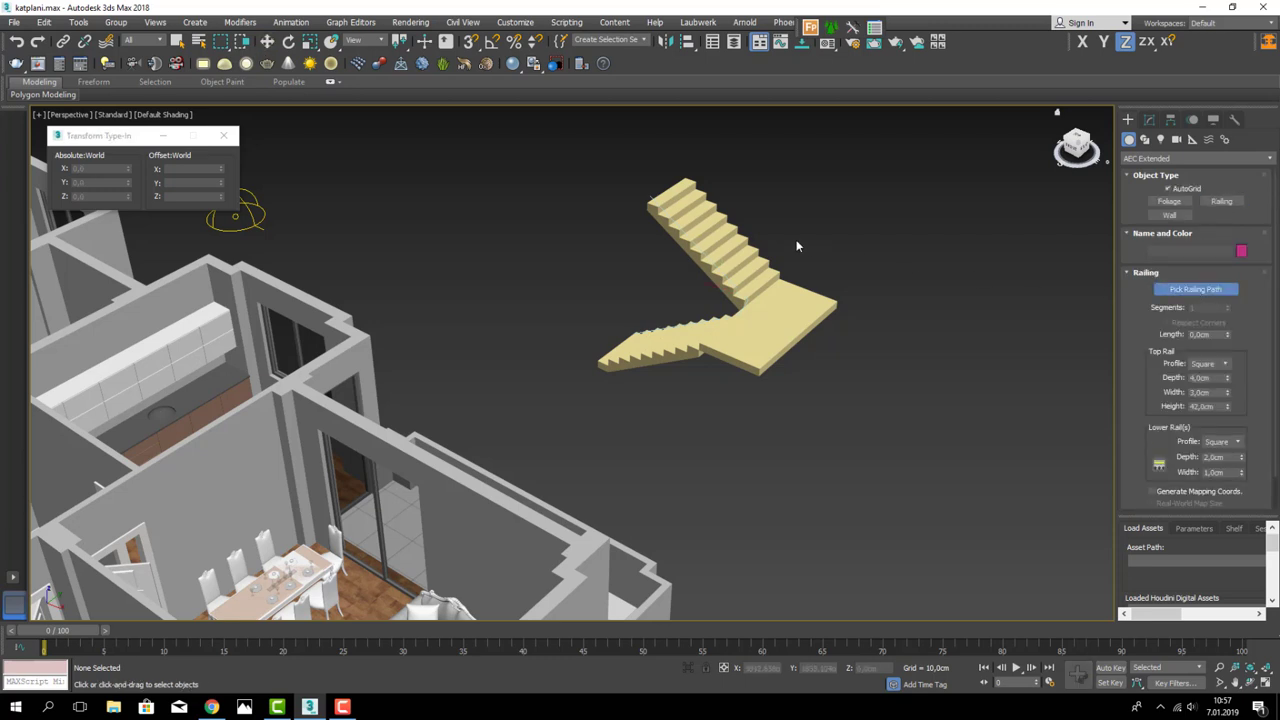
left_click(697, 238)
key("w")
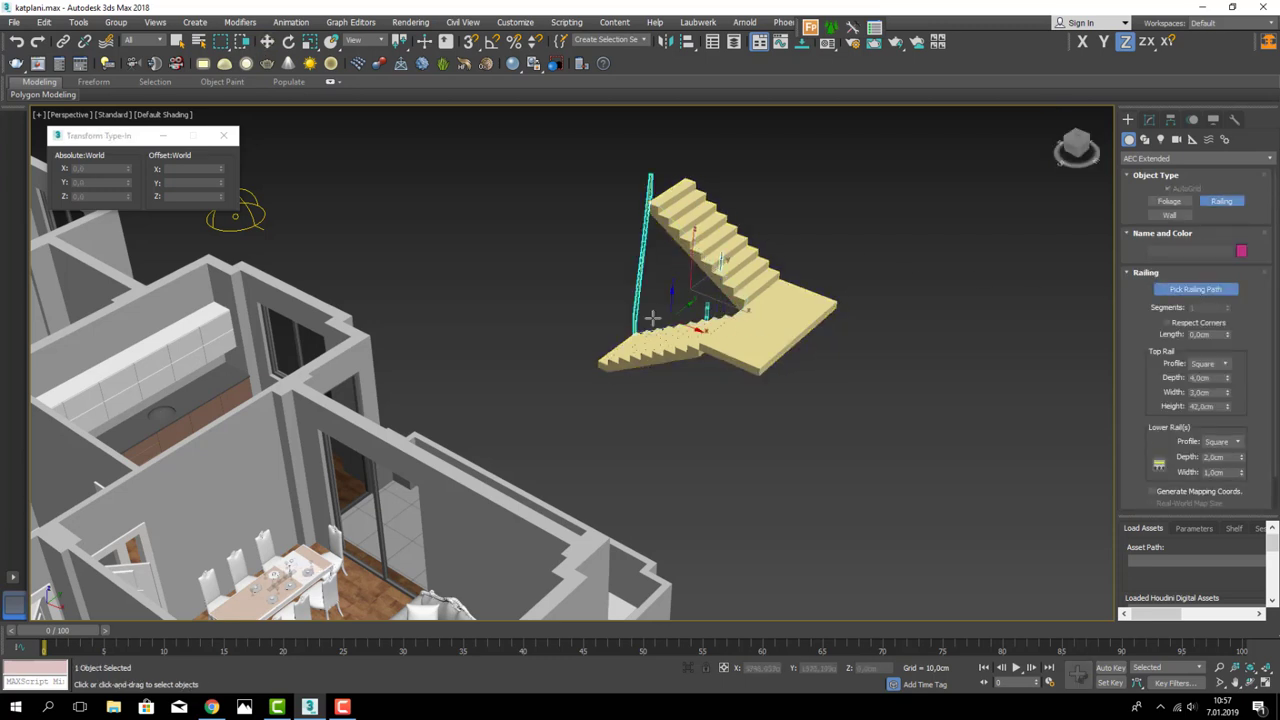
mouse_move(651, 317)
middle_mouse_down("alt")
mouse_move(845, 277)
mouse_move(676, 328)
mouse_move(700, 322)
middle_mouse_up("alt")
scroll(676, 328, "up", 6)
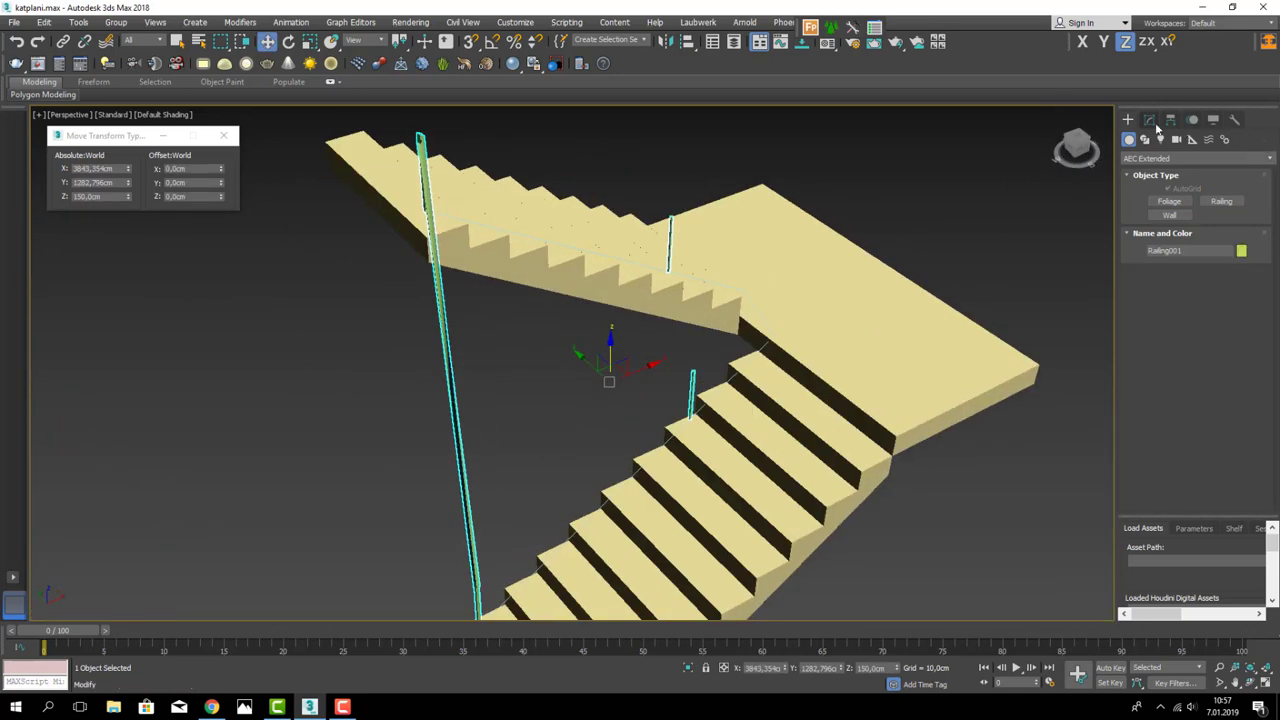
left_click(1149, 119)
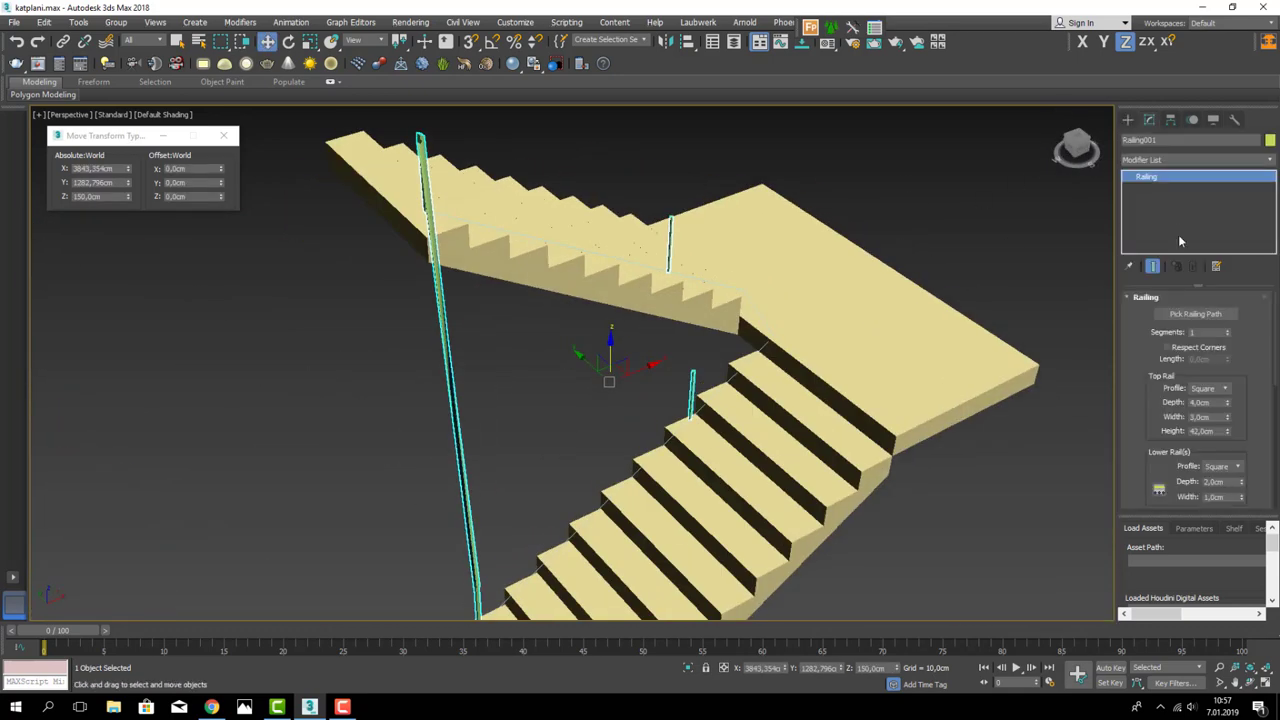
- Enable Respect Corners on the railing and try a solid panel fencing type
left_click(1167, 347)
scroll(806, 316, "down", 2)
scroll(806, 316, "down", 4)
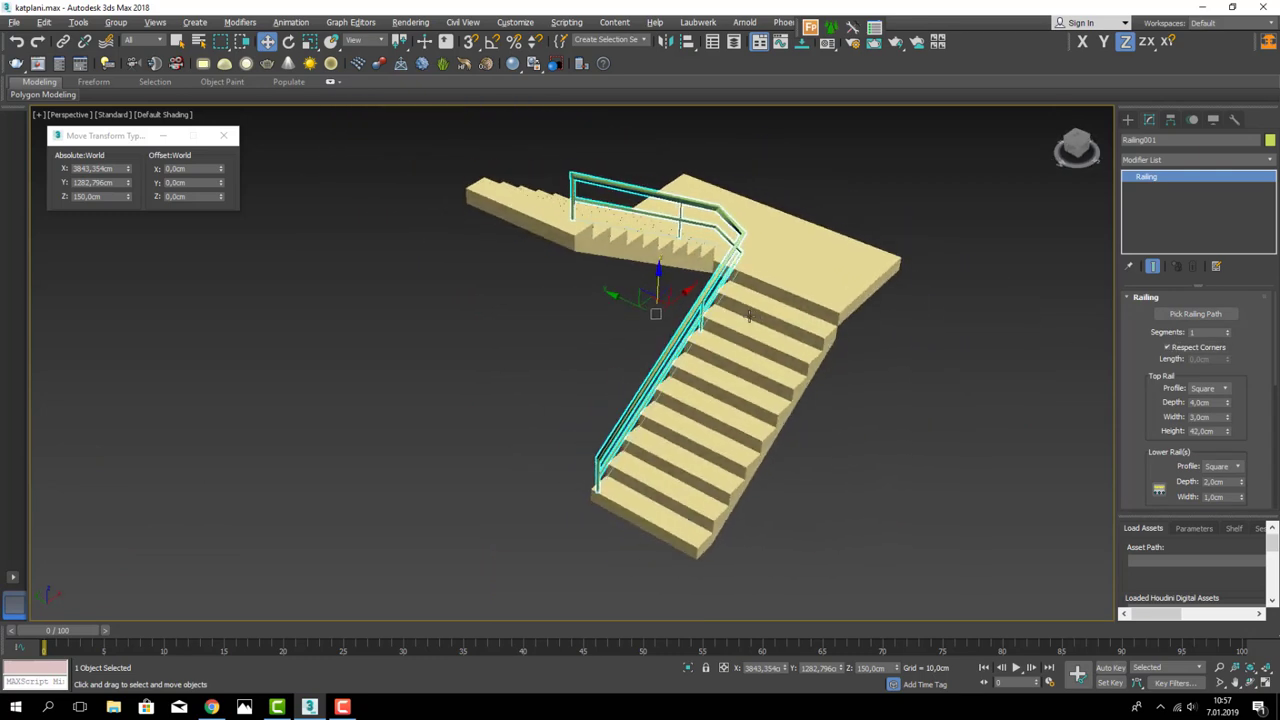
scroll(806, 316, "down", 1)
middle_click_drag(806, 316, 740, 320, "alt")
scroll(1139, 402, "down", 2)
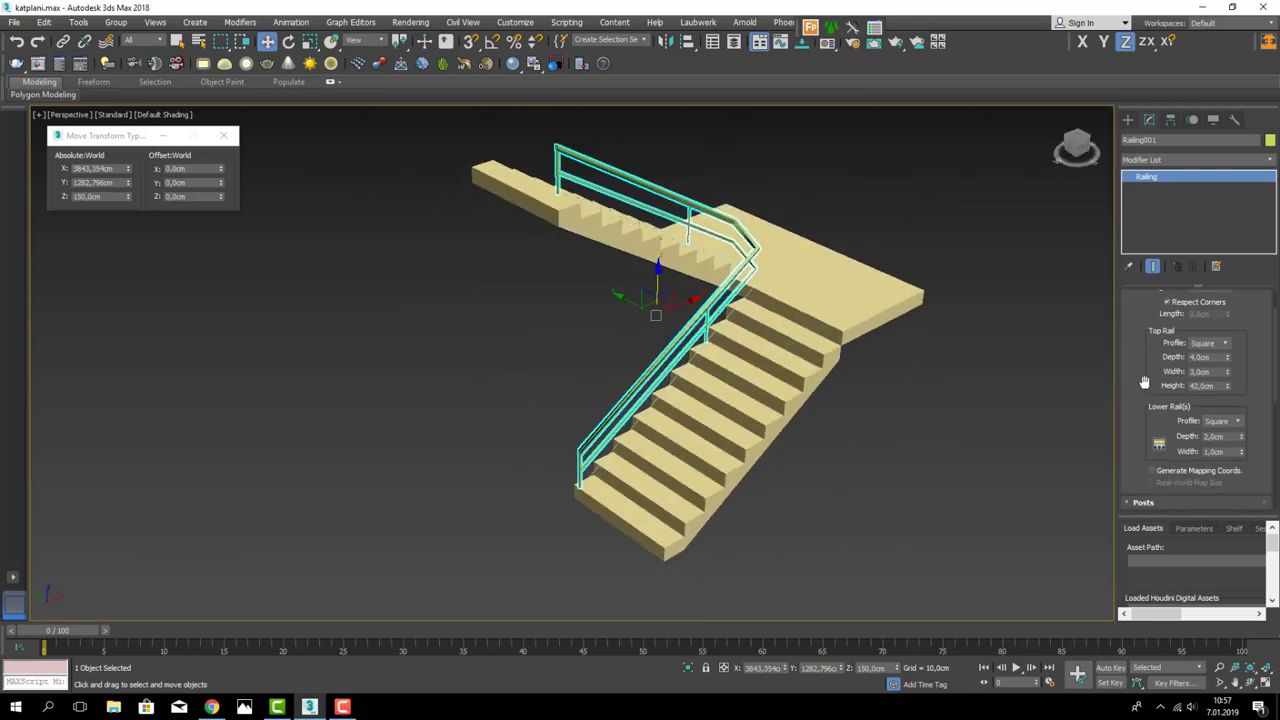
scroll(1165, 444, "down", 2)
left_click(1215, 417)
left_click(1205, 445)
scroll(1204, 467, "down", 2)
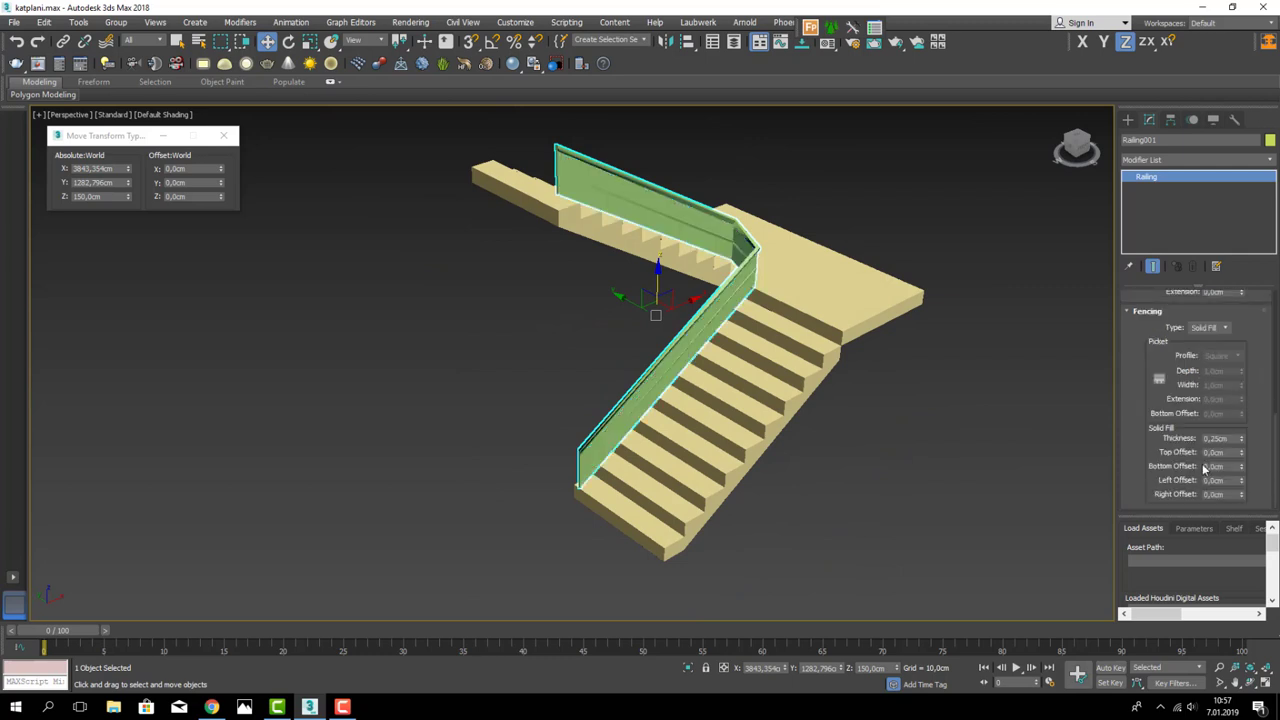
scroll(1186, 440, "up", 2)
scroll(1180, 432, "up", 2)
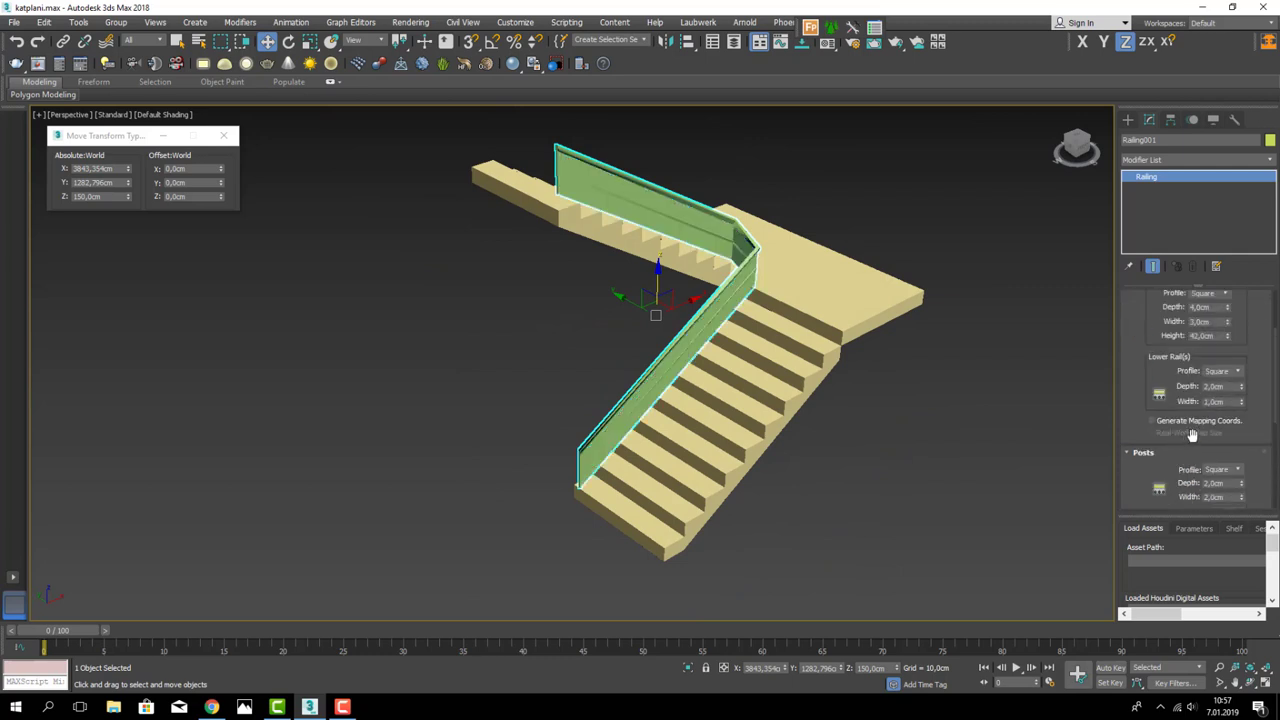
scroll(1198, 360, "up", 2)
scroll(1210, 355, "up", 2)
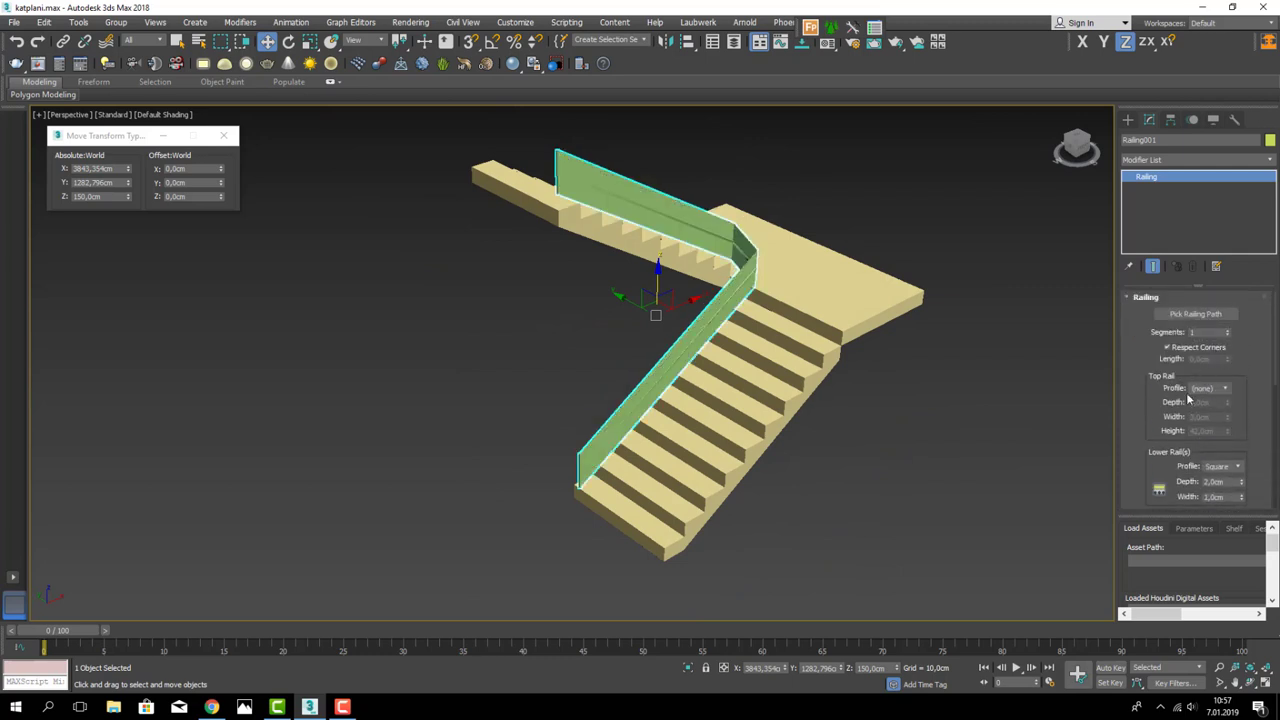
scroll(1155, 422, "down", 1)
scroll(1170, 426, "down", 1)
scroll(1186, 430, "down", 1)
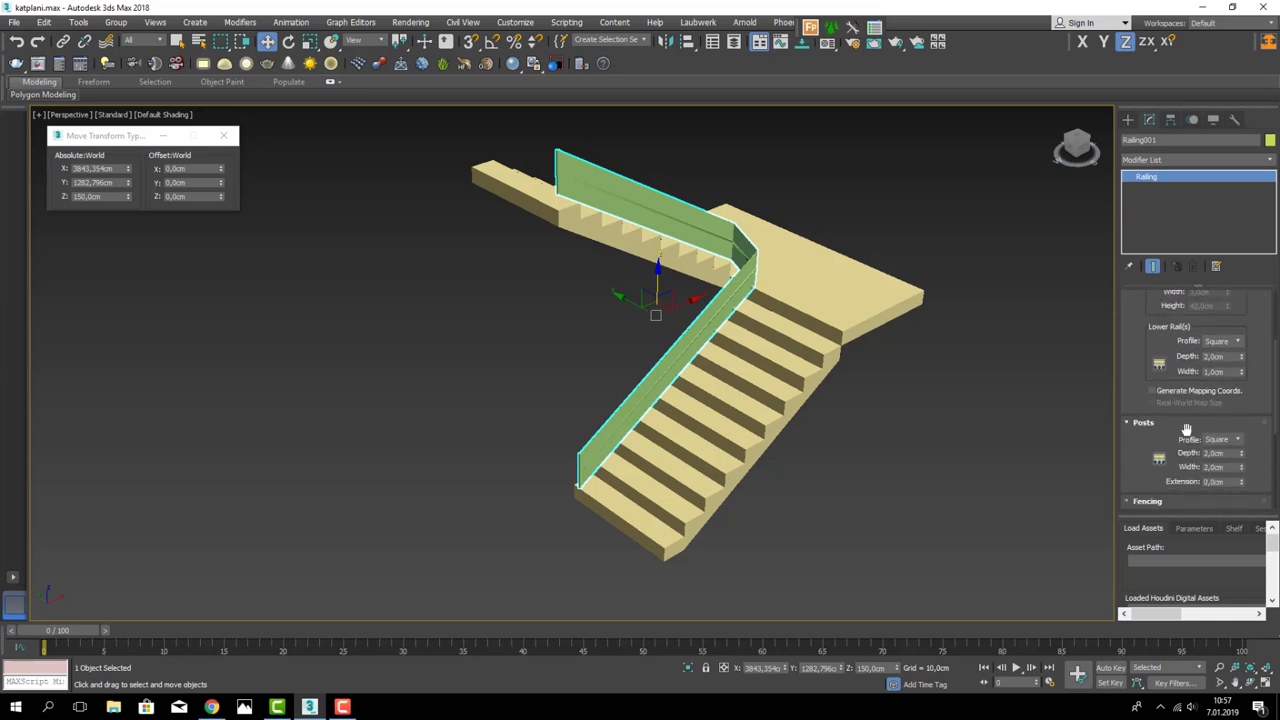
scroll(1158, 449, "down", 1)
scroll(1160, 450, "down", 2)
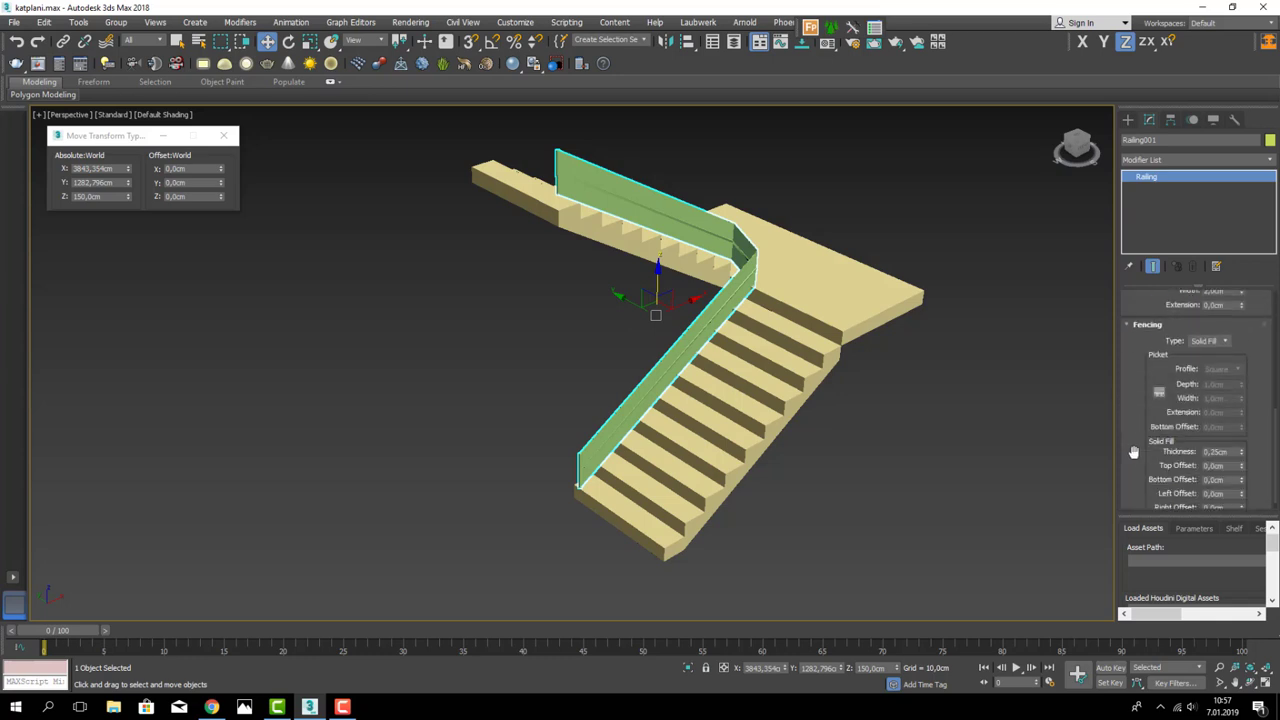
scroll(1166, 452, "down", 1)
scroll(1185, 342, "up", 3)
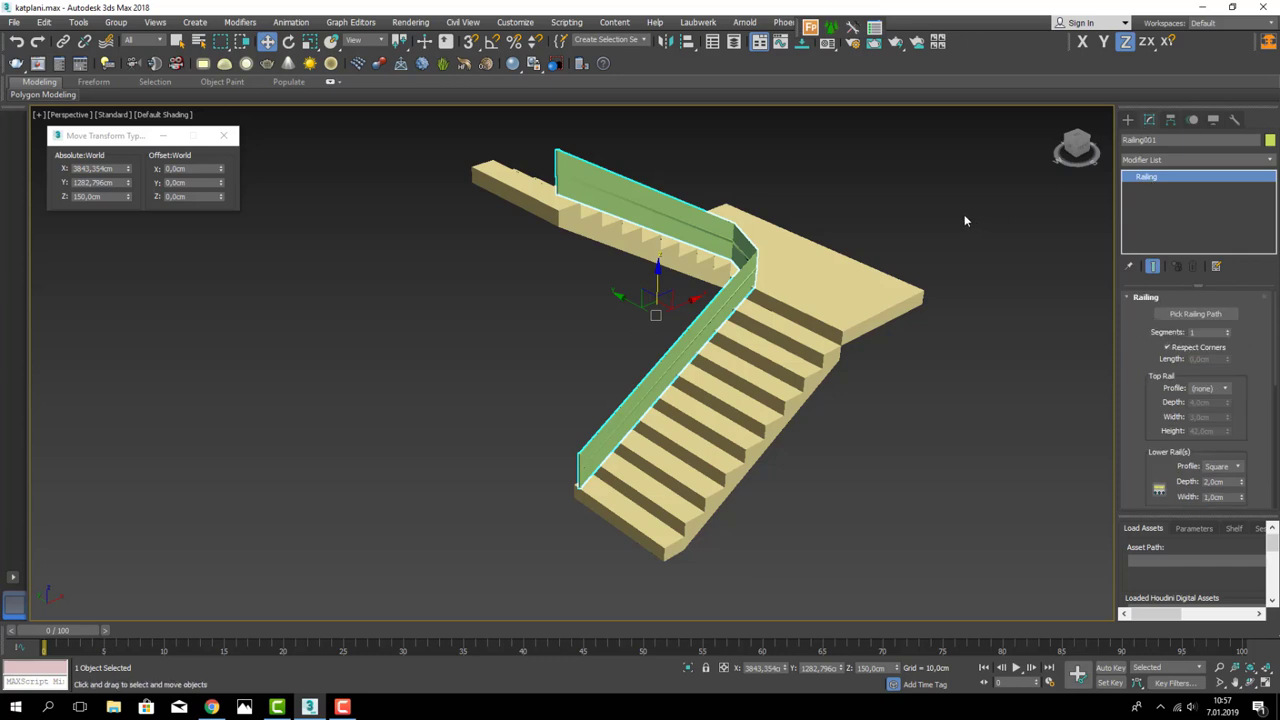
left_click_drag(1136, 348, 1138, 342)
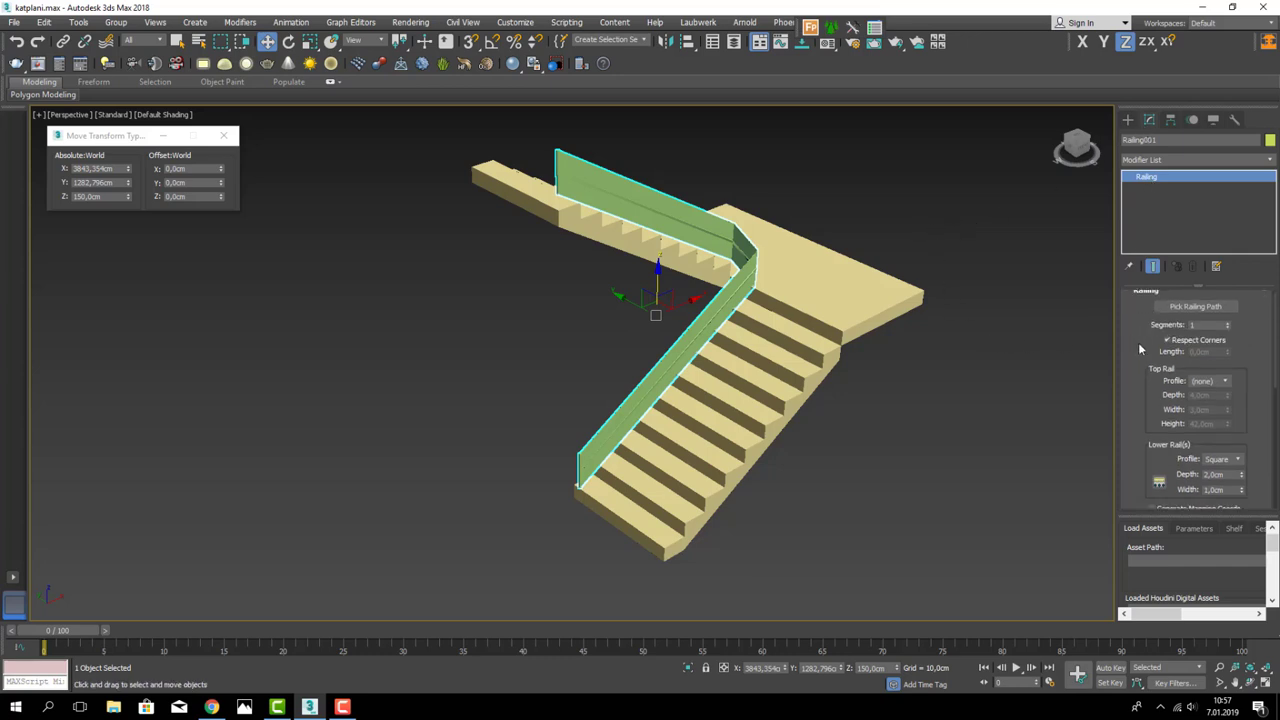
- Give the top rail a Round profile and a height of 90cm
left_click(1203, 383)
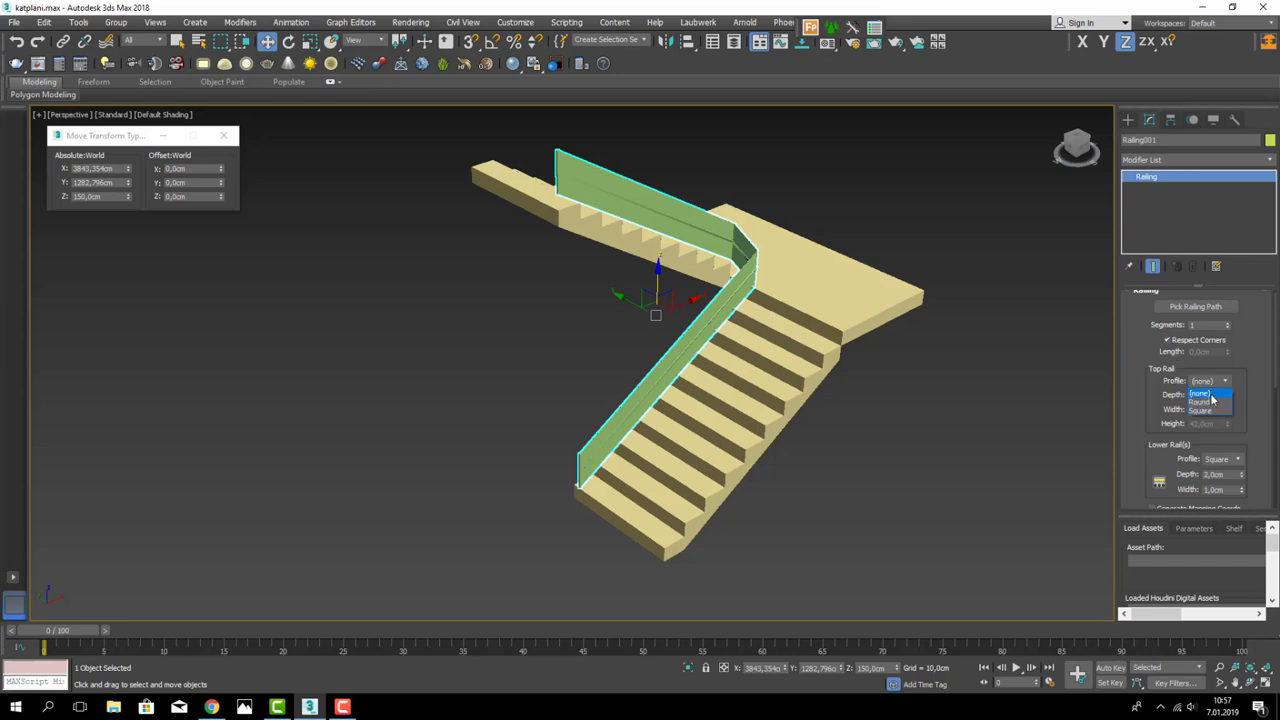
left_click(1202, 402)
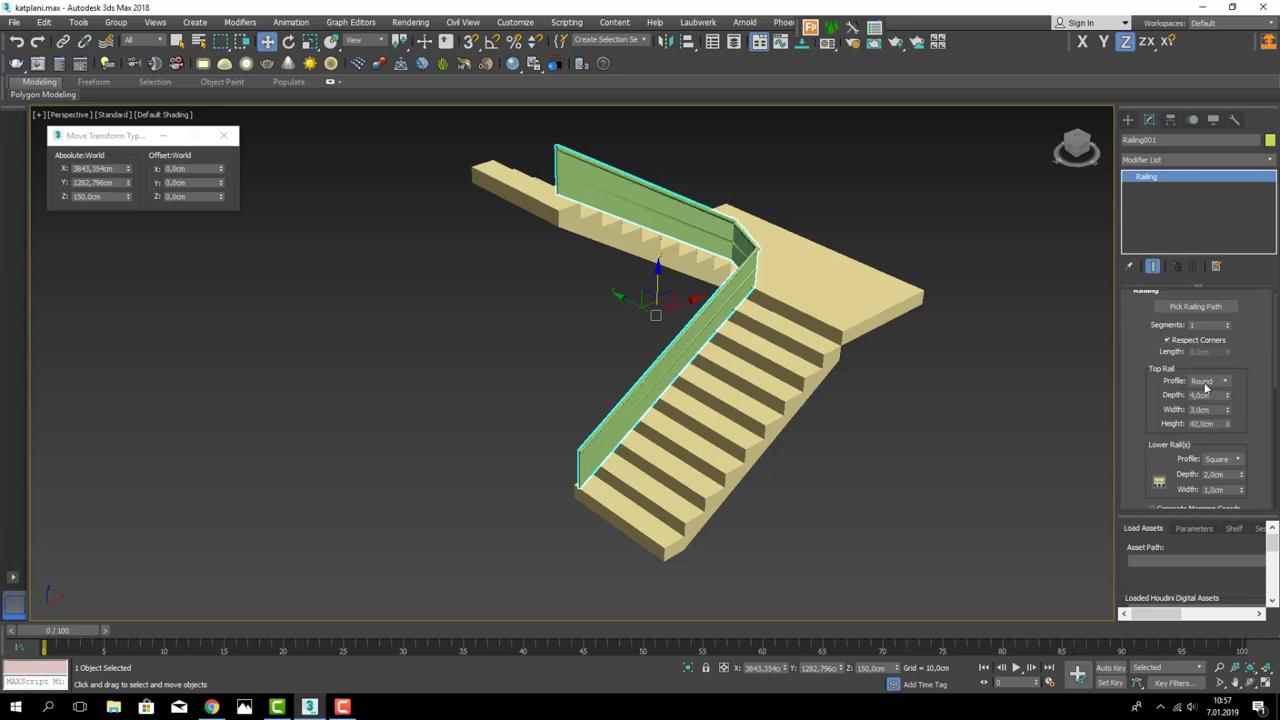
double_click(1203, 424)
type("90")
key("Return")
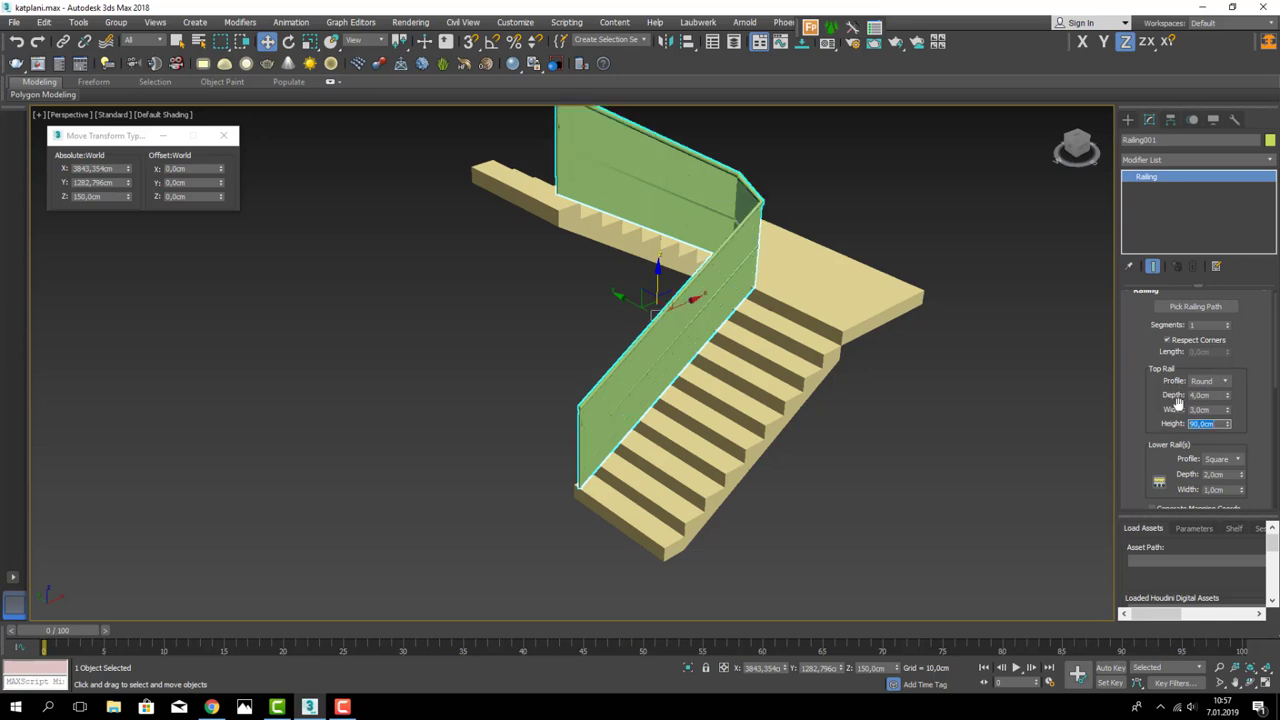
- Change the fencing type from solid panel to Pickets and open Picket Spacing
scroll(1156, 420, "down", 5)
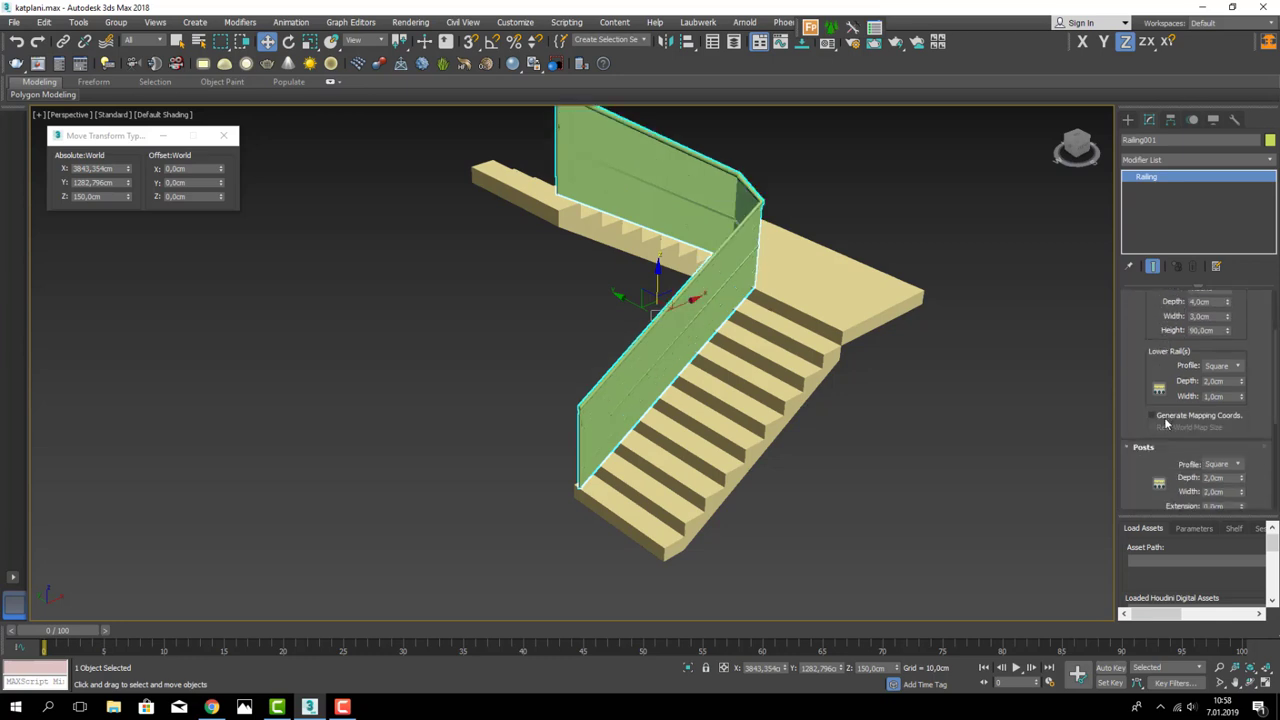
scroll(1163, 432, "down", 1)
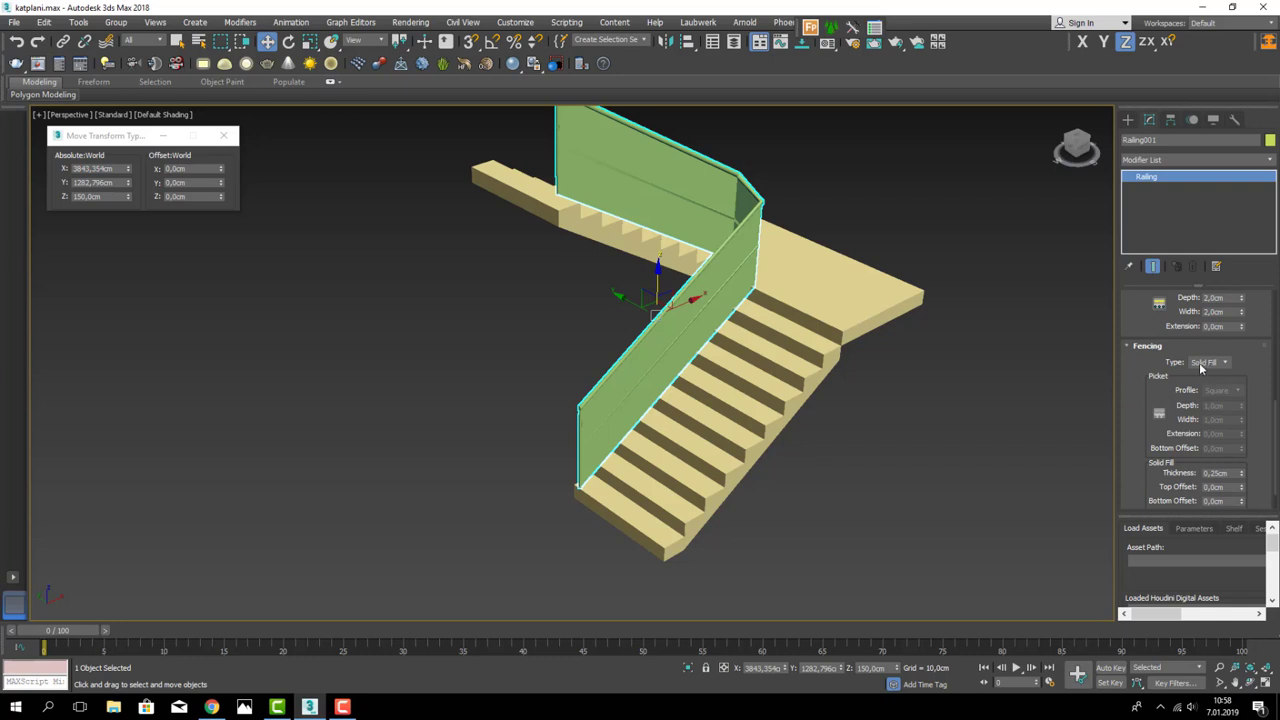
left_click(1208, 362)
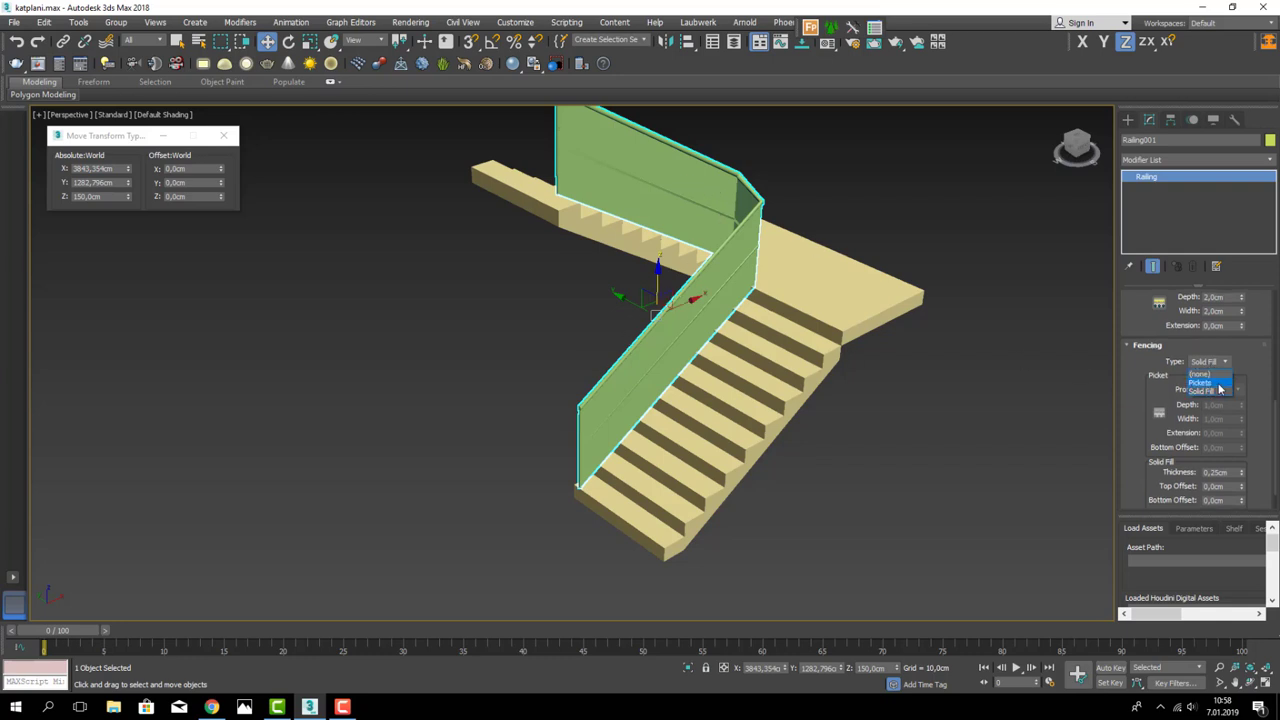
left_click(1214, 384)
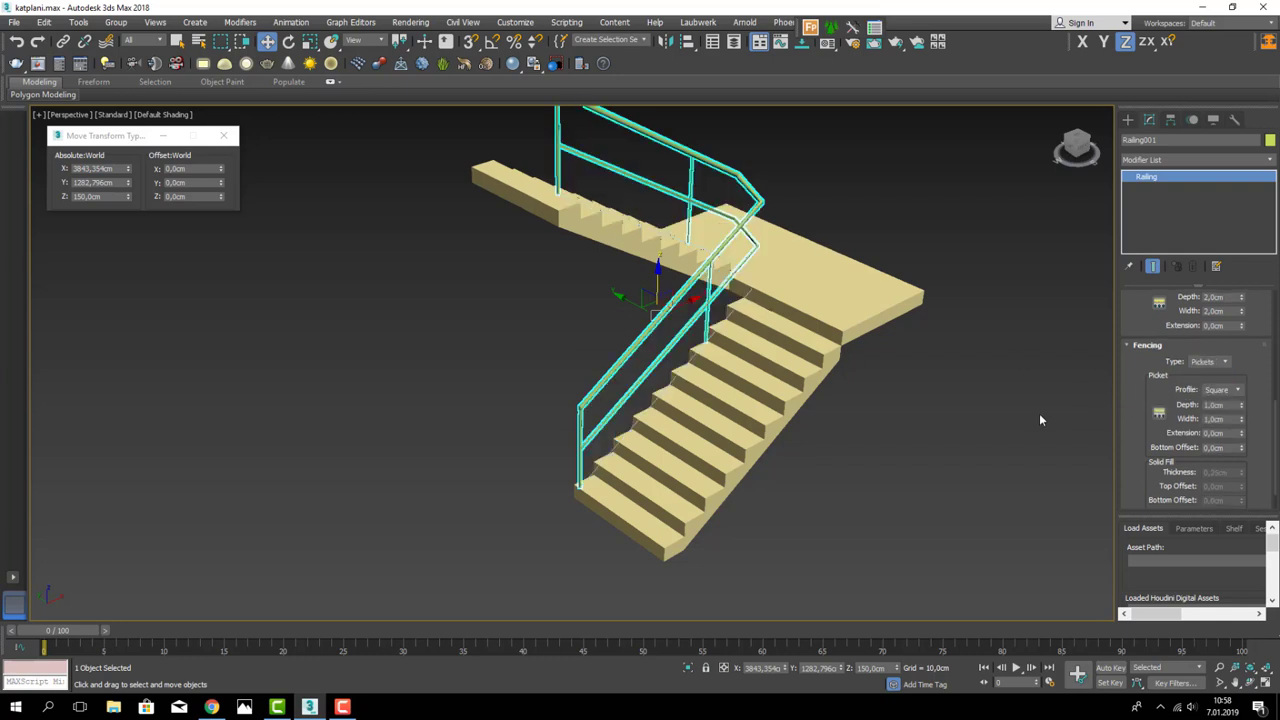
left_click(1159, 415)
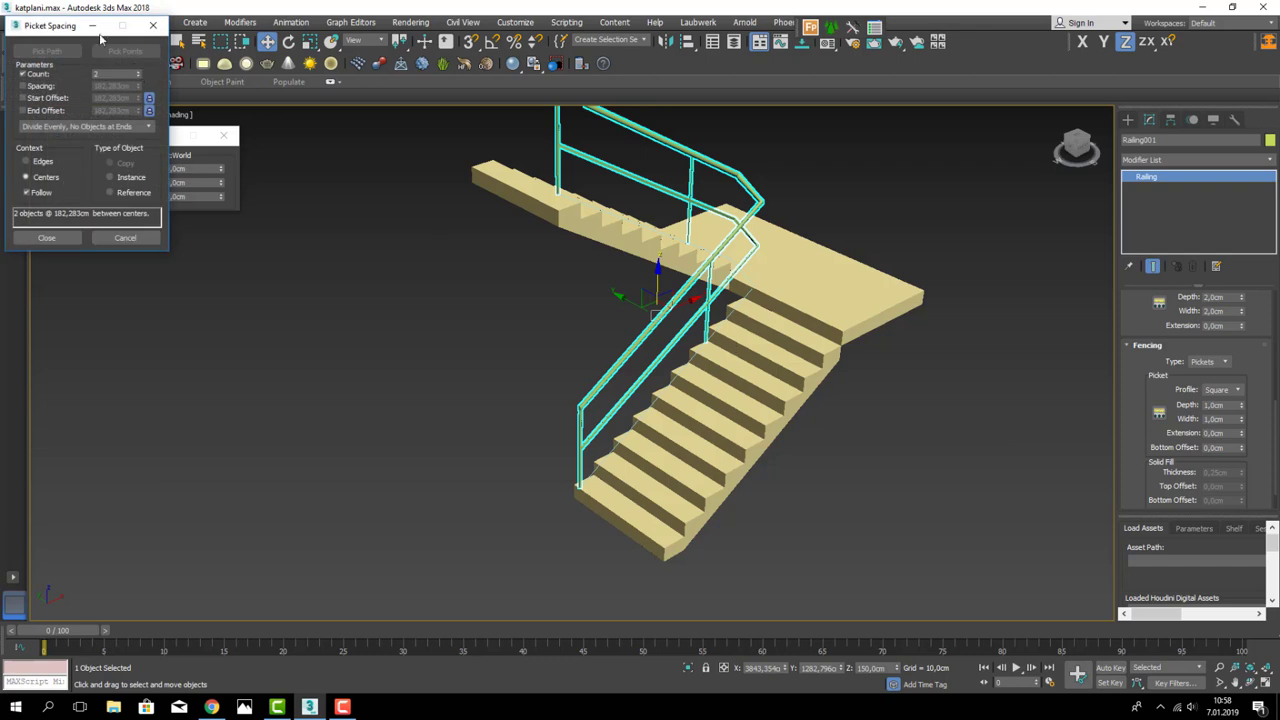
- Set the picket count to 11, leaving post spacing at 2
left_click_drag(68, 31, 813, 404)
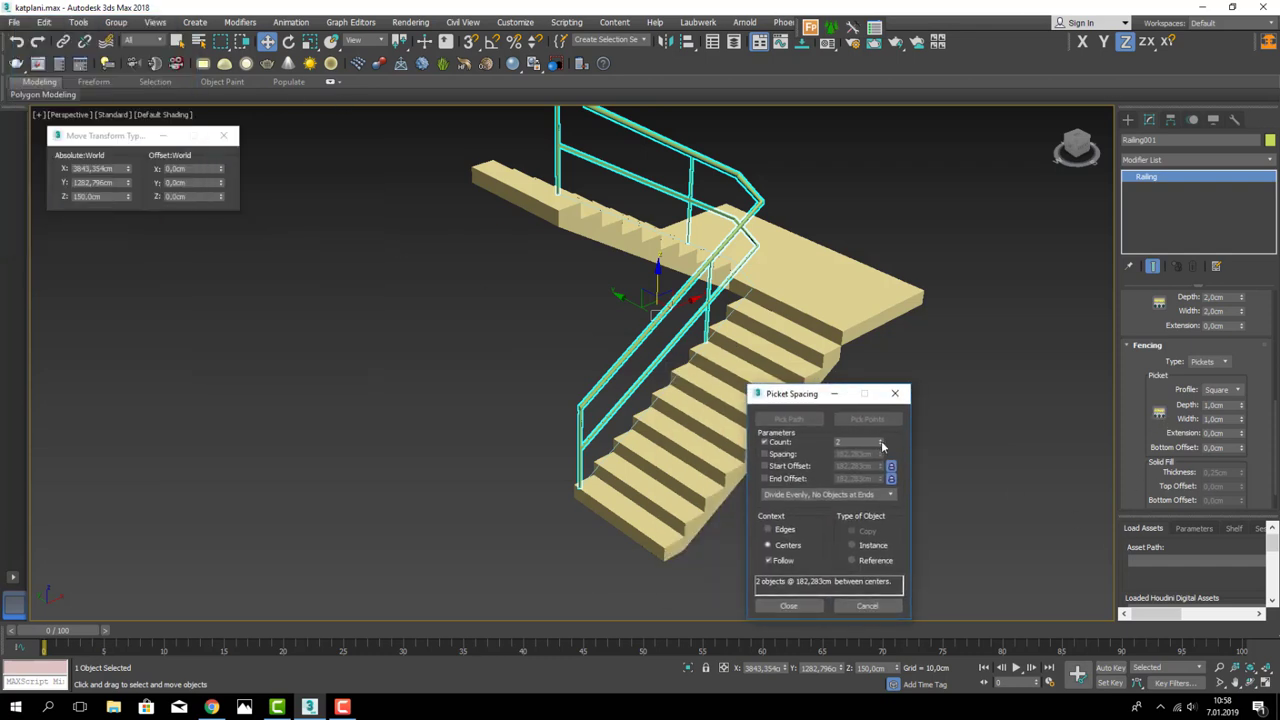
left_click_drag(881, 445, 882, 436)
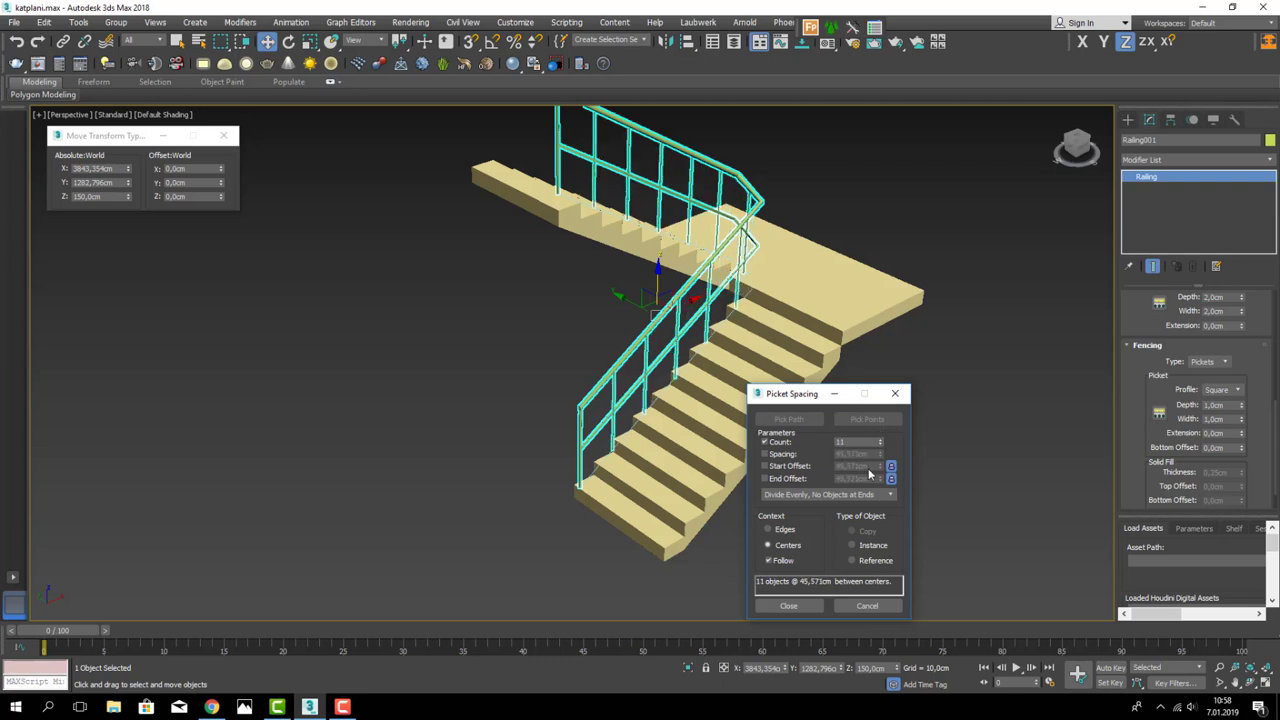
left_click(808, 605)
scroll(1220, 373, "up", 1)
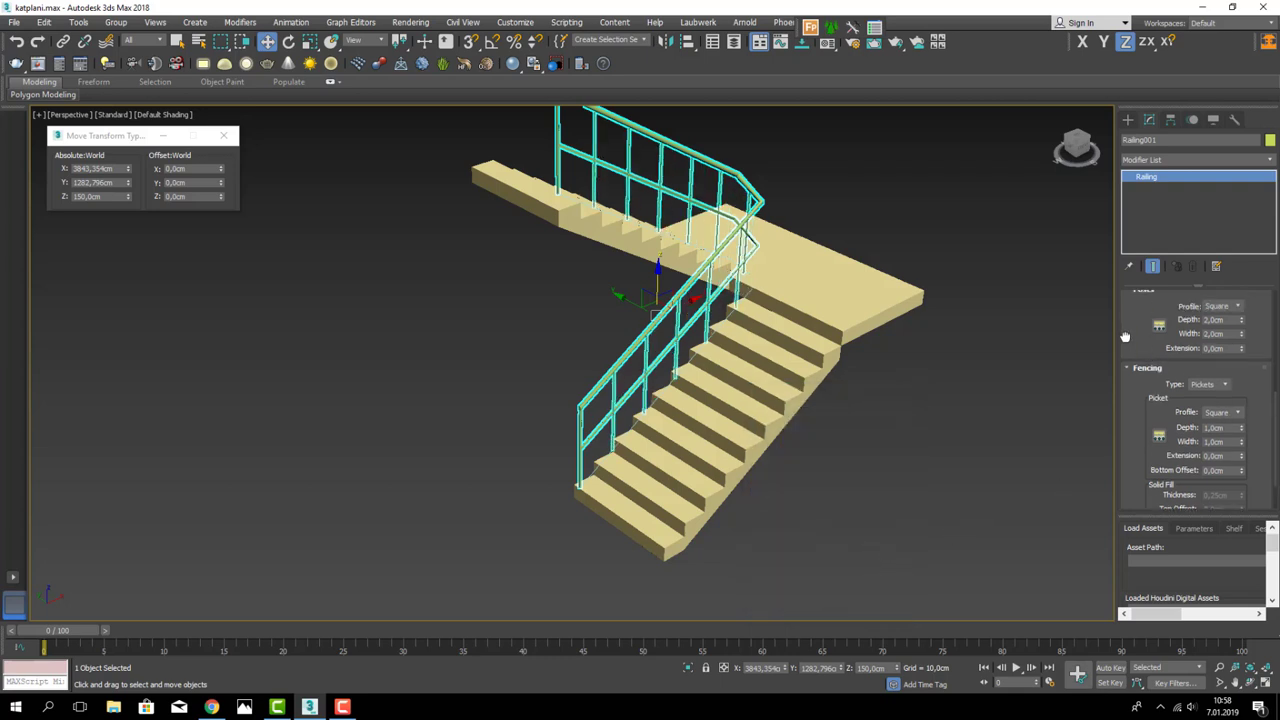
left_click(1159, 326)
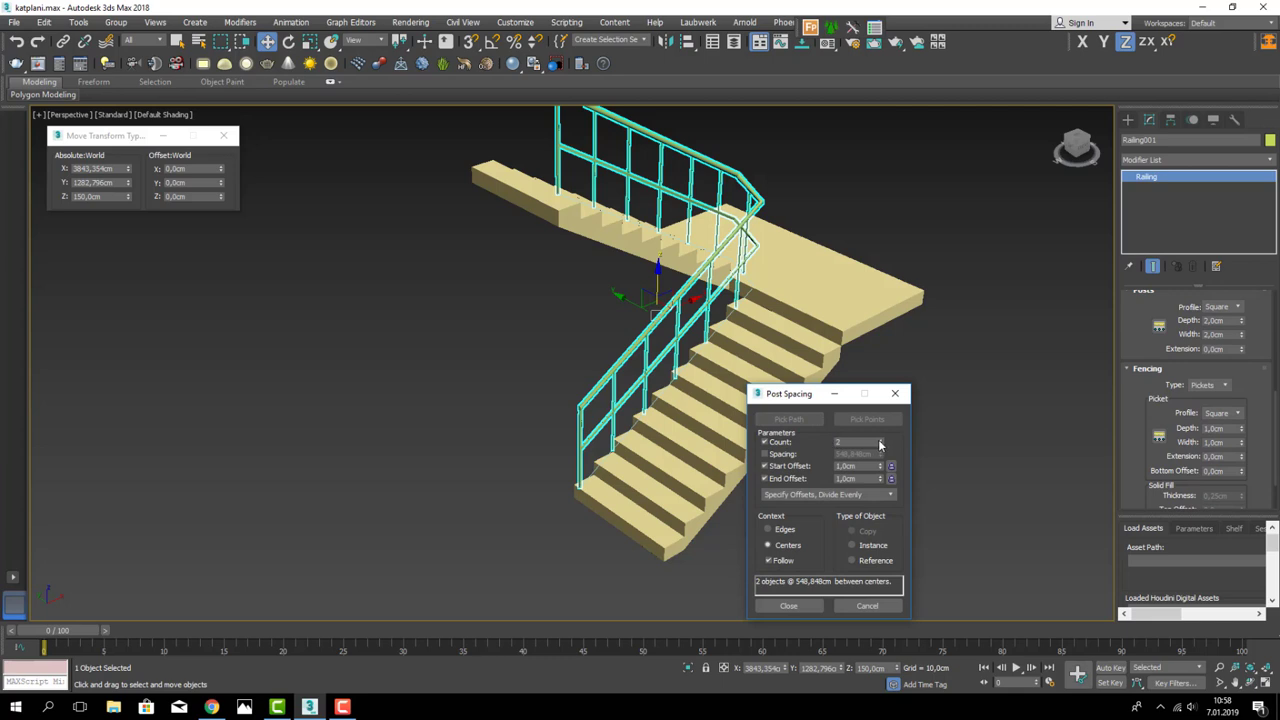
left_click_drag(880, 445, 881, 445)
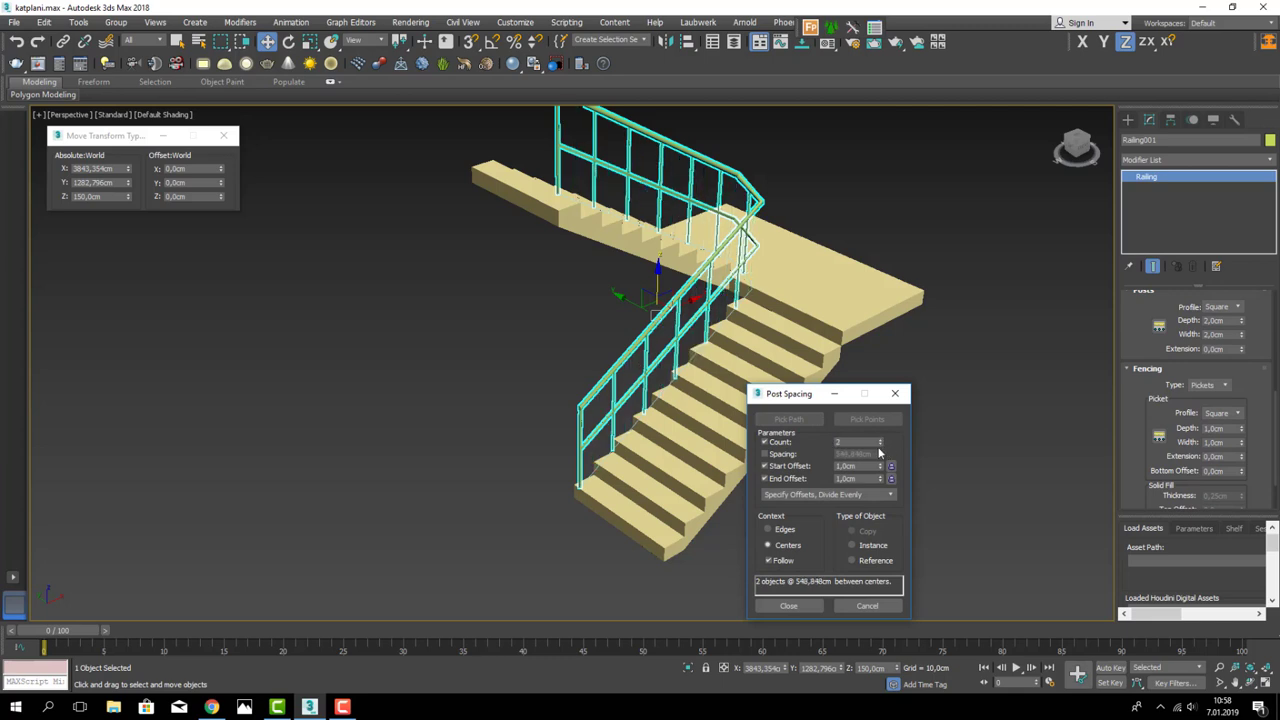
left_click(810, 606)
- Set the lower rail spacing count to 2
scroll(1145, 380, "up", 1)
left_click(1160, 313)
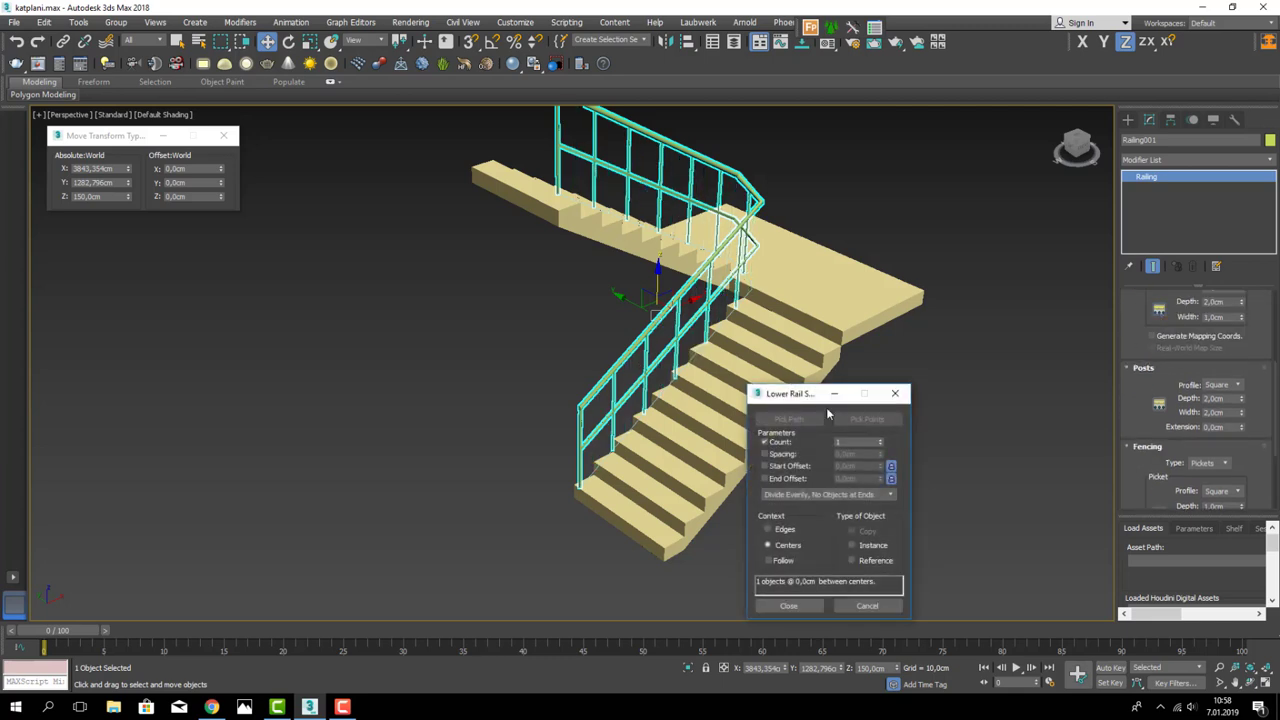
left_click(881, 439)
left_click(881, 439)
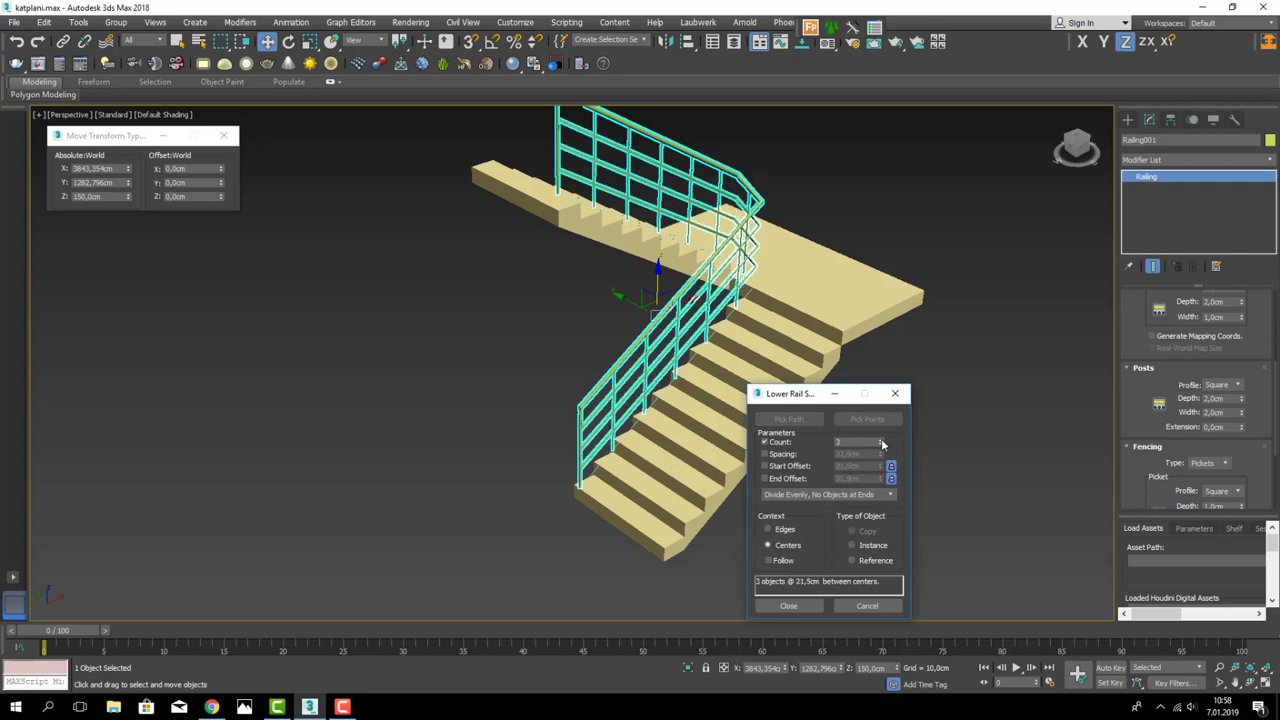
left_click(881, 445)
left_click(789, 606)
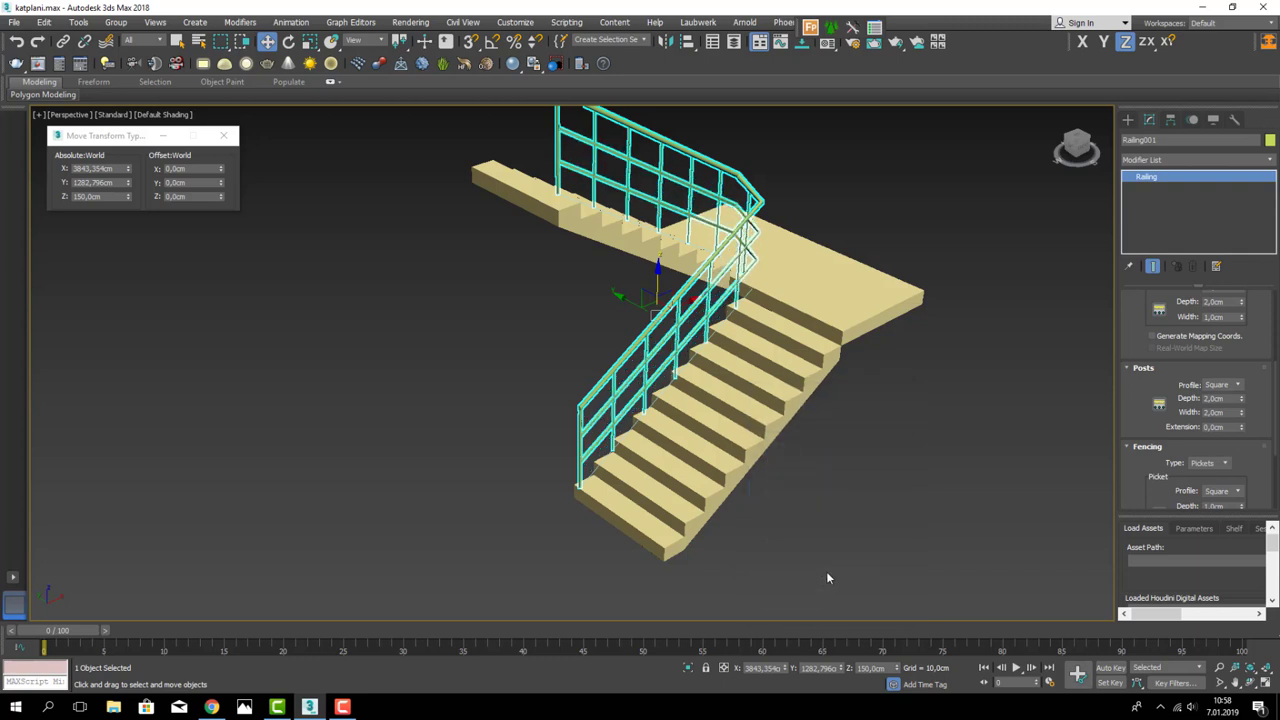
left_click(680, 374)
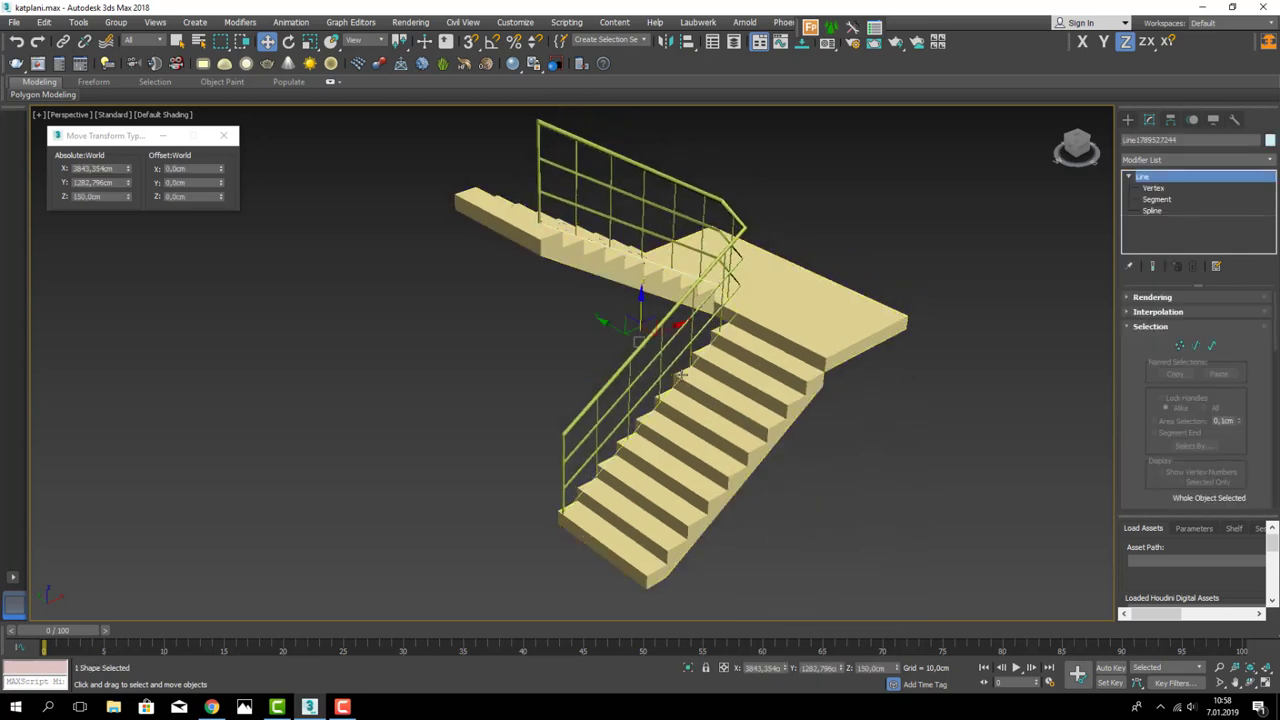
- Convert the U-type staircase to an editable poly and switch to polygon editing
key("ctrl+d")
middle_click_drag(680, 374, 694, 390, "alt")
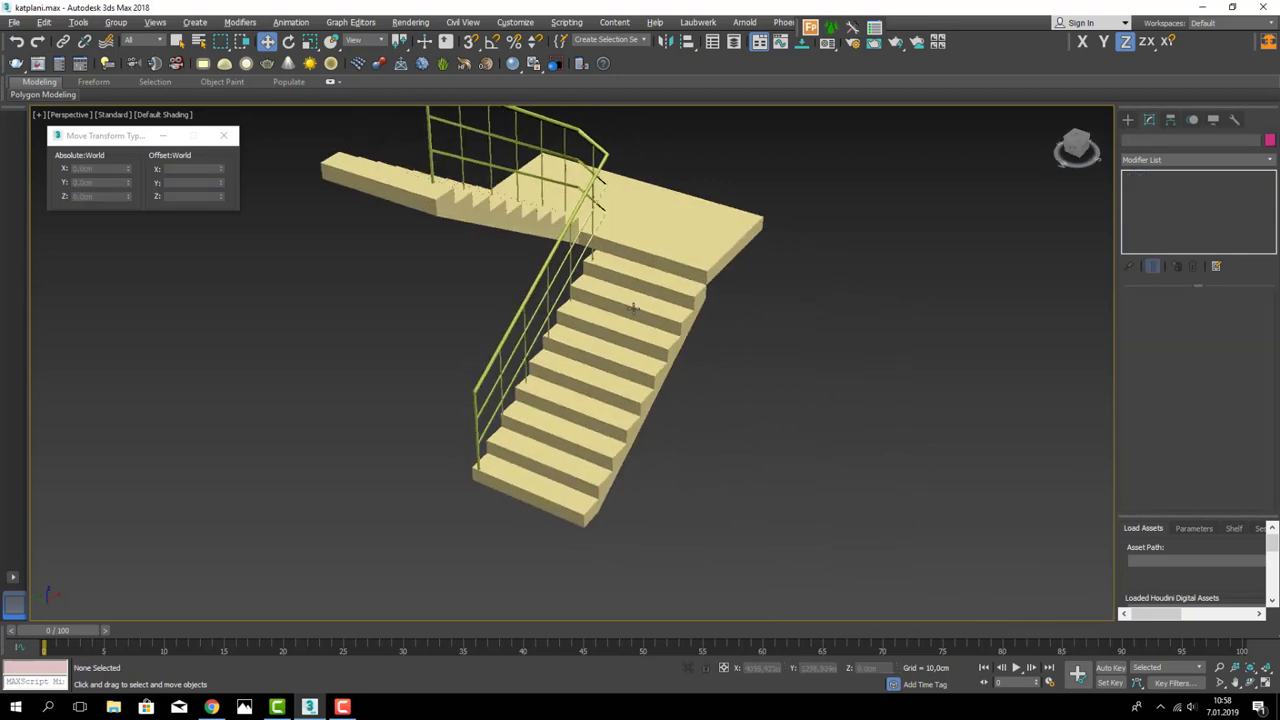
key("m")
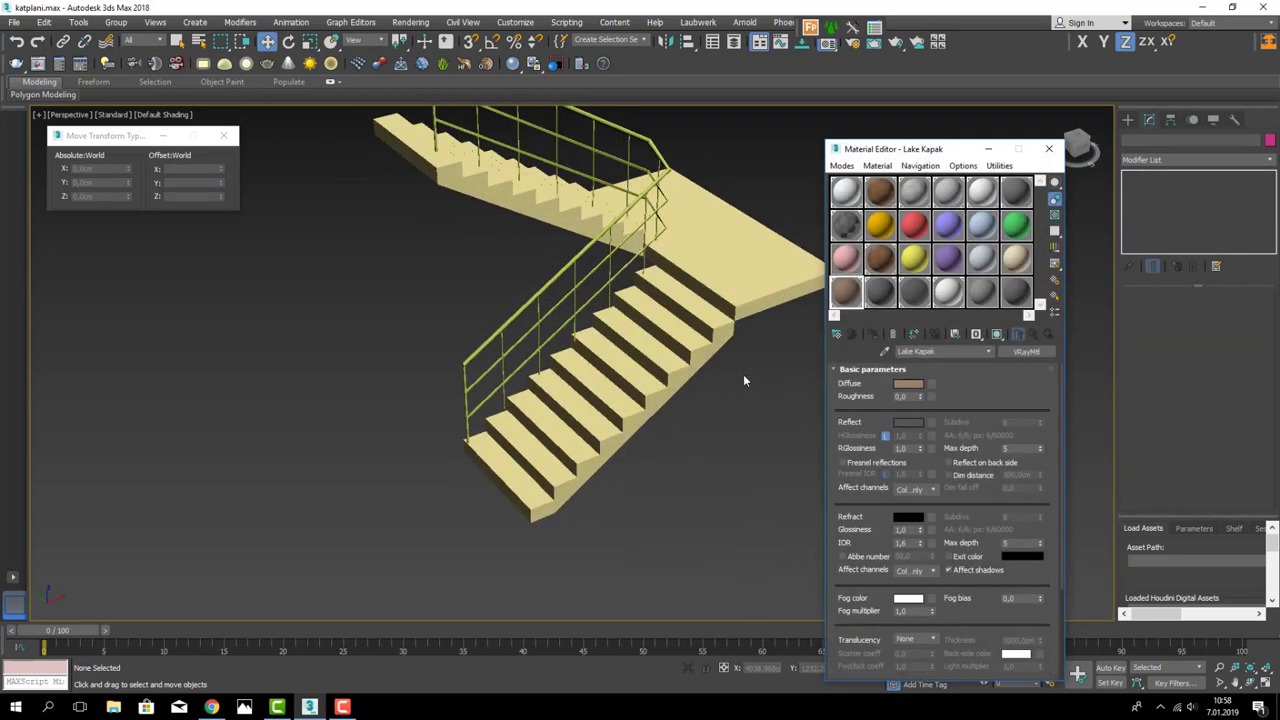
left_click(720, 336)
left_click(719, 295)
right_click(719, 295)
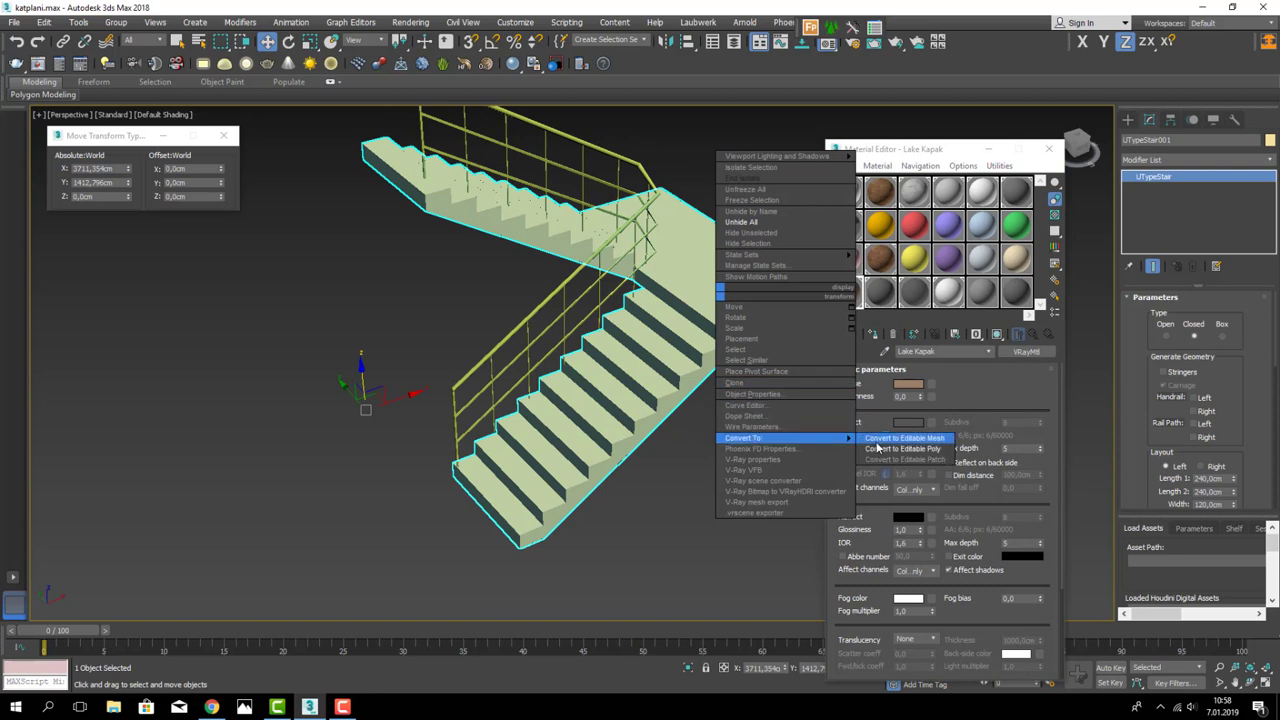
left_click(869, 448)
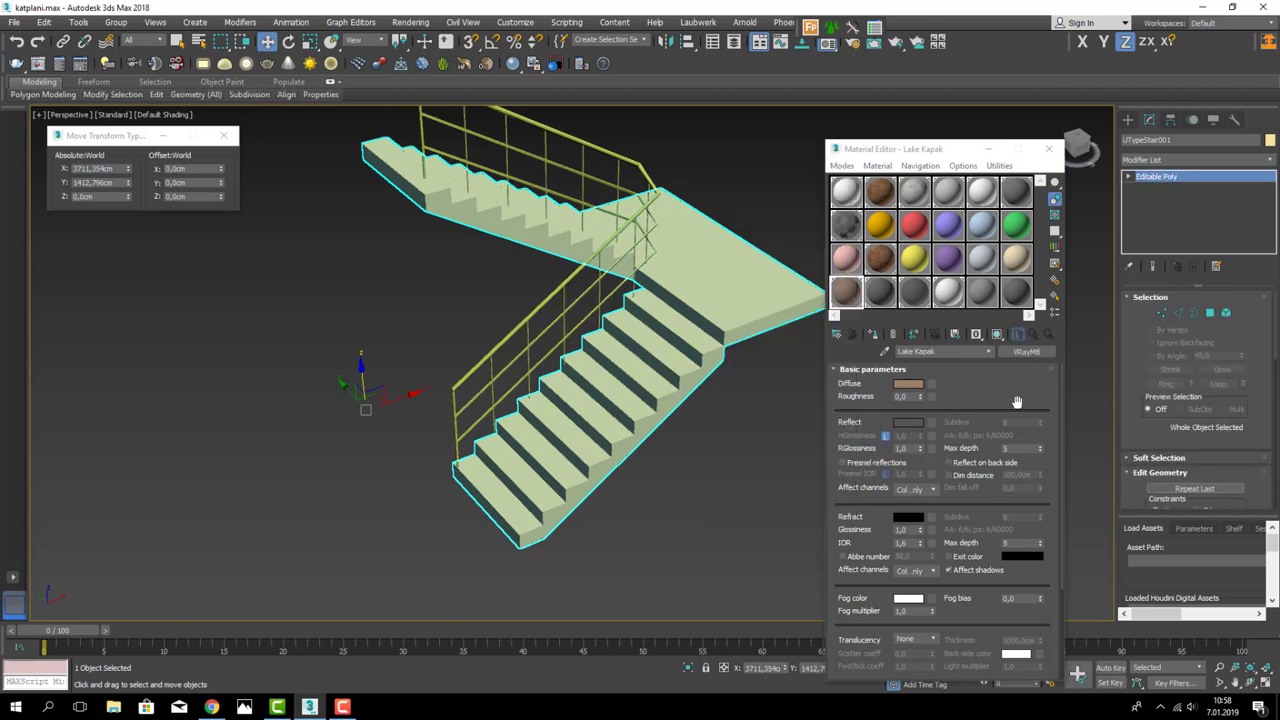
left_click(1210, 313)
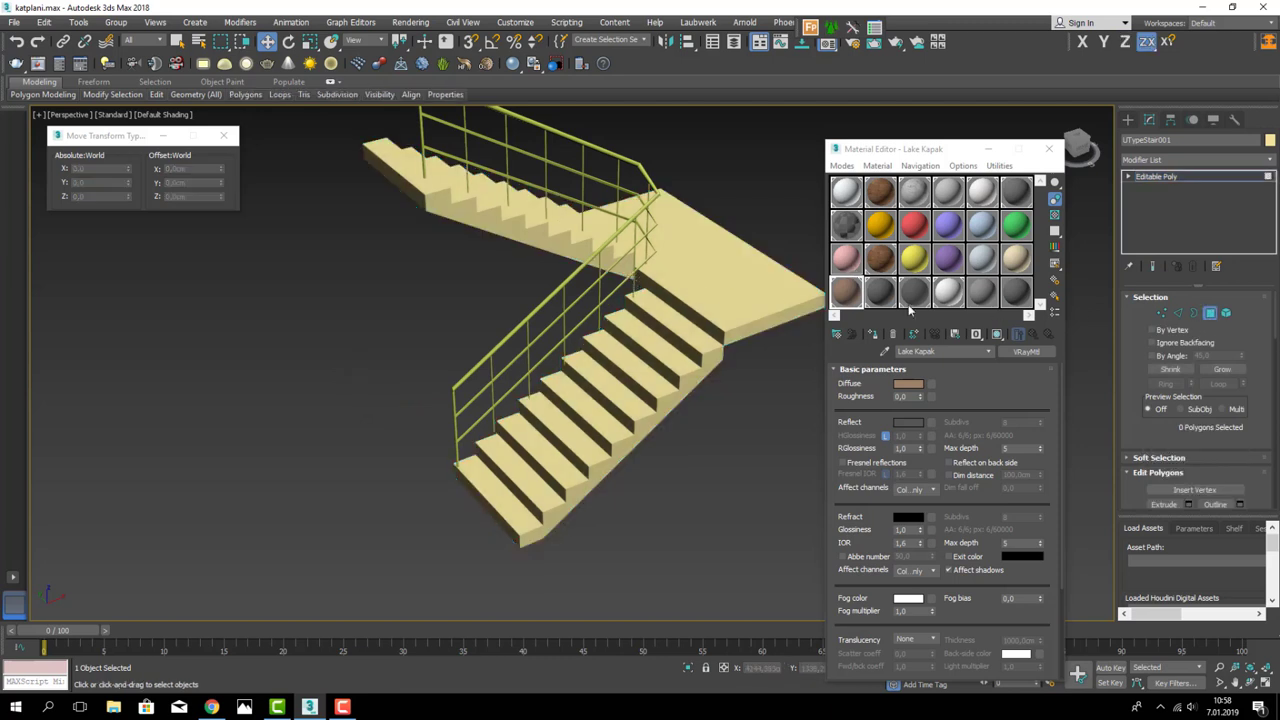
- Apply the Merdiven material to the stairs with a near-white diffuse colour, then start picking treads
left_click(981, 291)
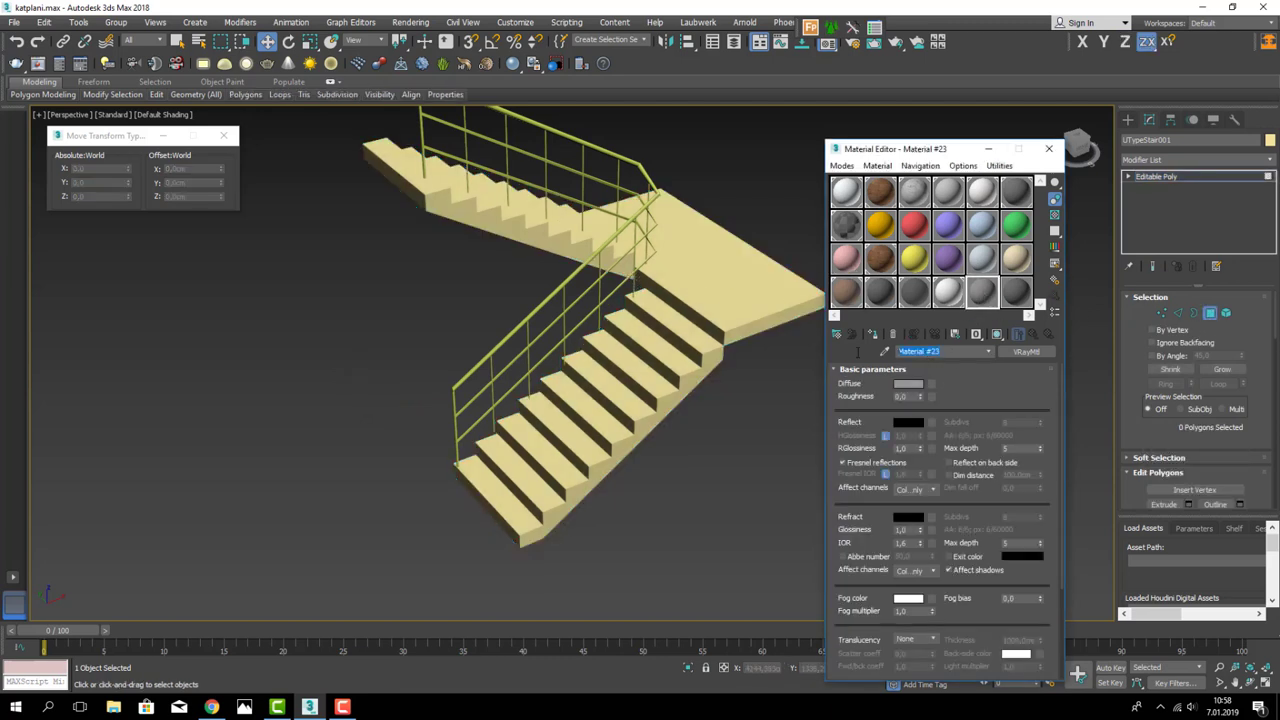
type("Merdiven")
left_click_drag(981, 291, 715, 322)
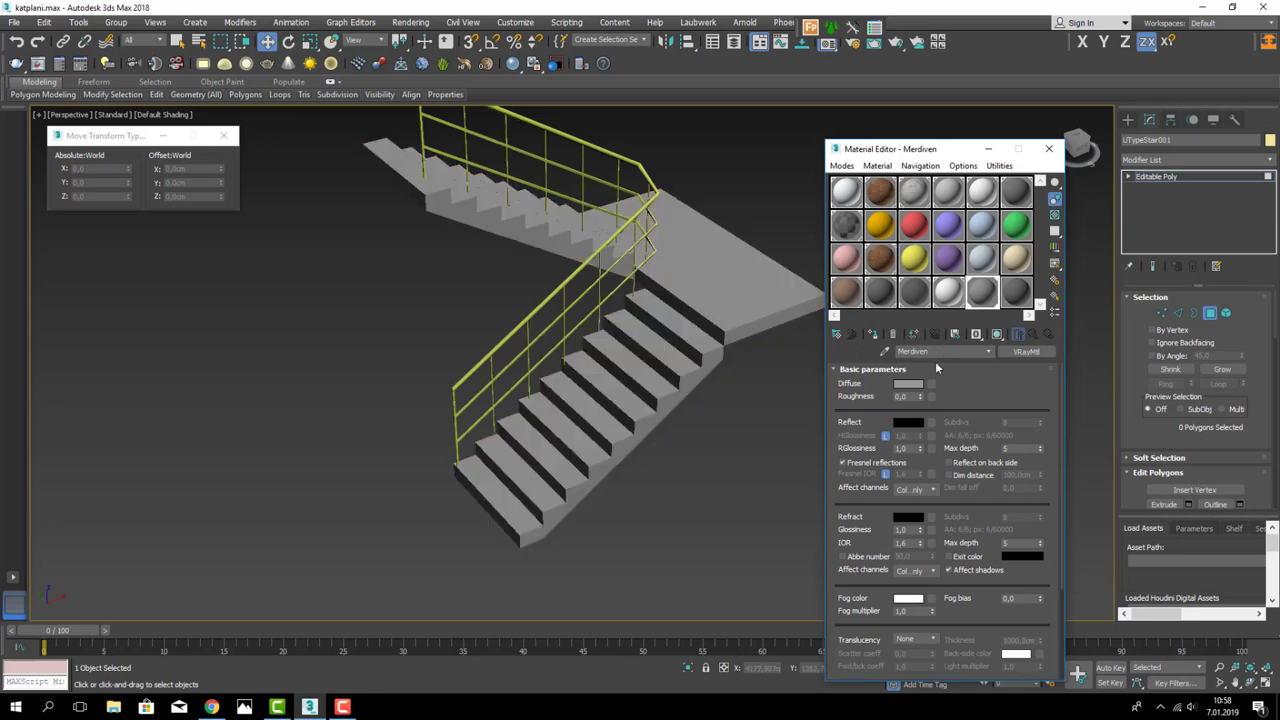
left_click(908, 383)
left_click_drag(447, 153, 520, 153)
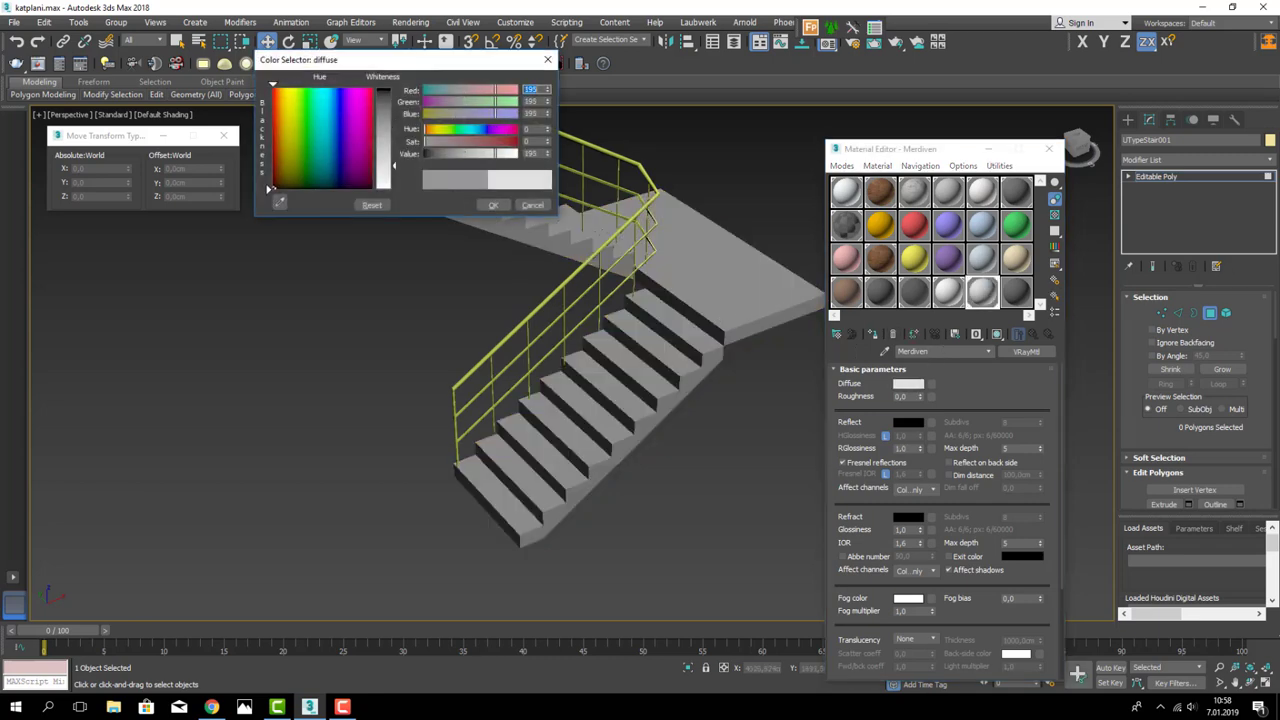
left_click(493, 205)
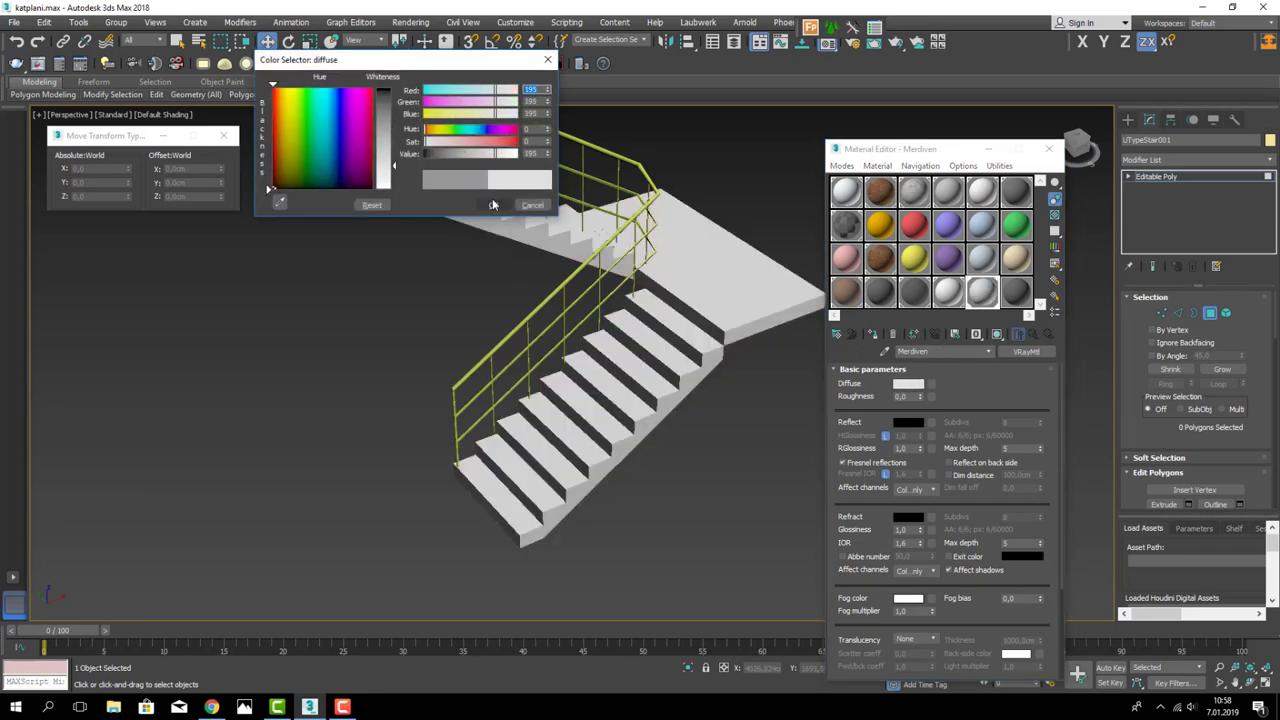
left_click(518, 507)
left_click(540, 475, "ctrl")
- Select the lower-flight tread polygons and the landing
left_click(565, 445, "ctrl")
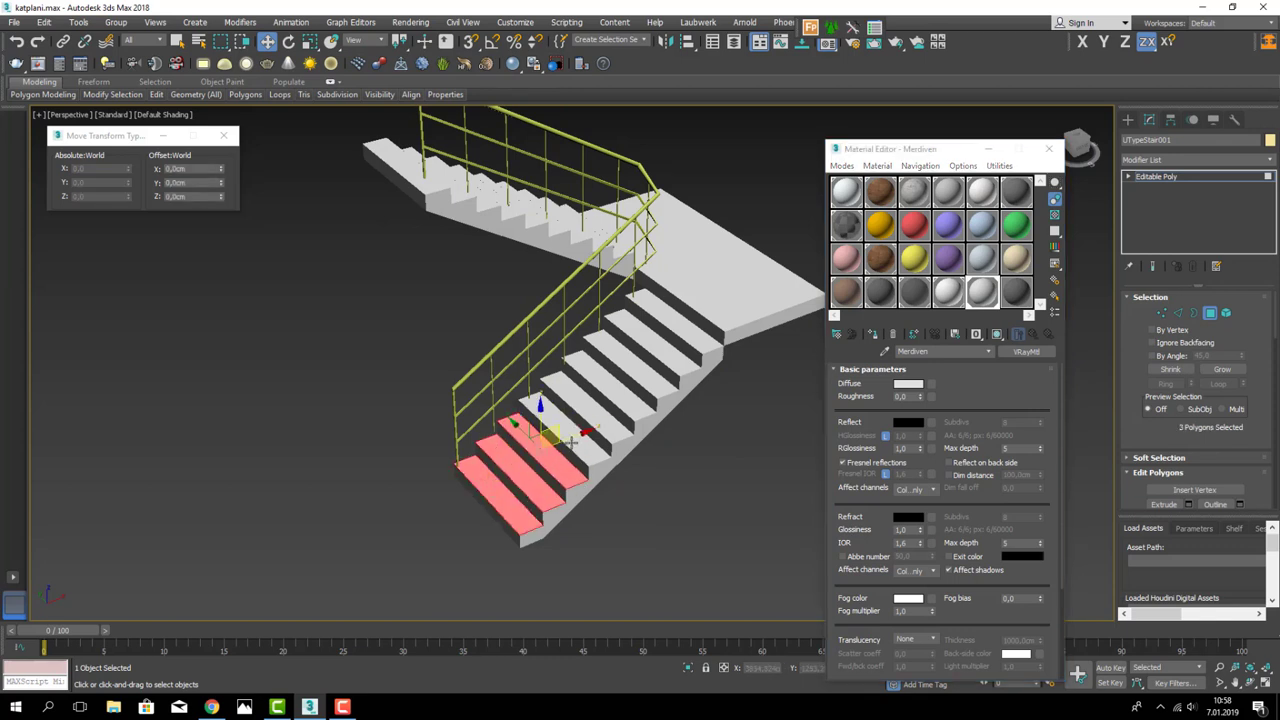
left_click(590, 418, "ctrl")
left_click(610, 392, "ctrl")
left_click(628, 368, "ctrl")
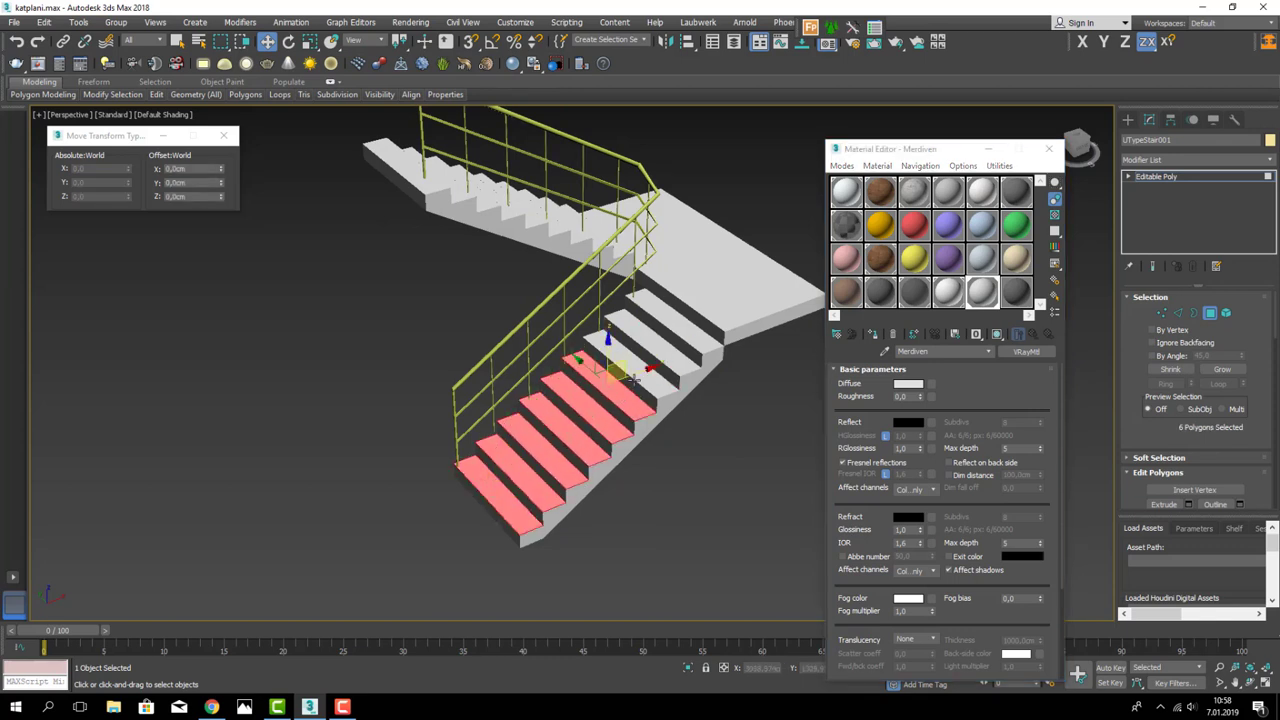
left_click(647, 343, "ctrl")
left_click(665, 318, "ctrl")
left_click(683, 294, "ctrl")
left_click(720, 265, "ctrl")
mouse_move(720, 265)
middle_mouse_down("alt")
mouse_move(700, 320)
mouse_move(615, 338)
middle_mouse_up("alt")
left_click(615, 340, "ctrl")
- Add the upper-flight treads, up to the topmost one, to the selection
left_click(177, 41)
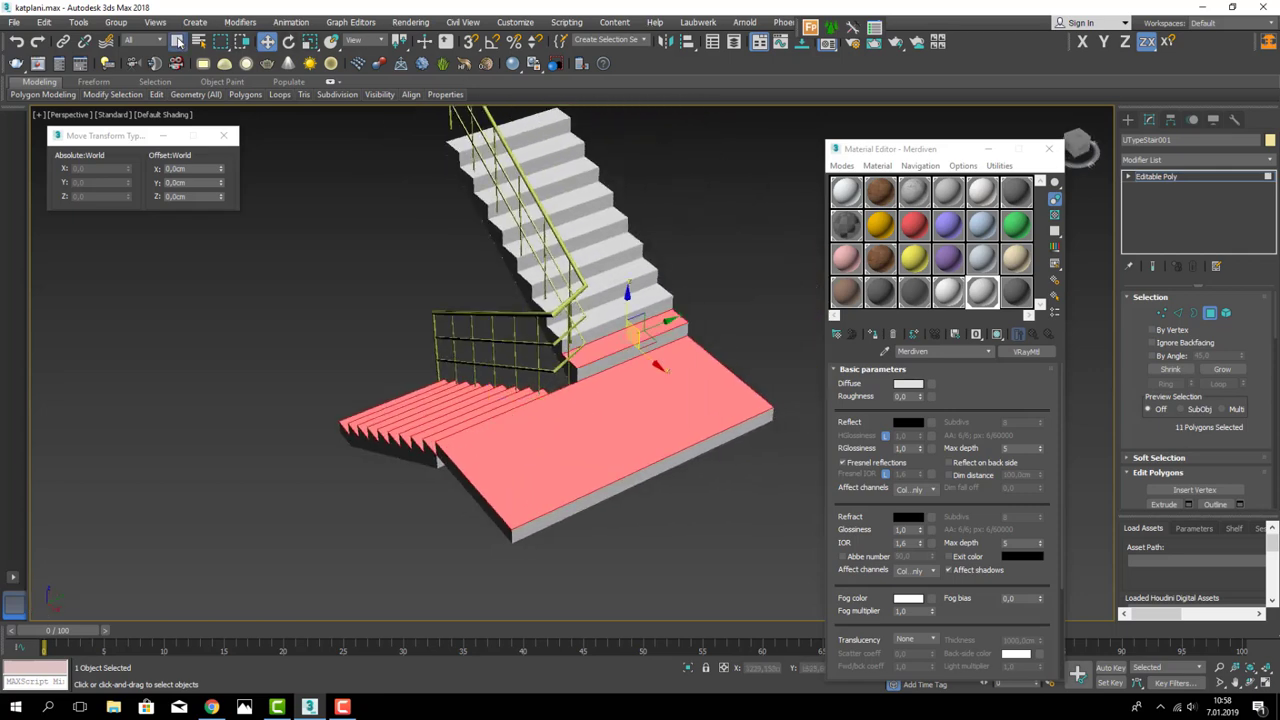
left_click(645, 282, "ctrl")
left_click(632, 252, "ctrl")
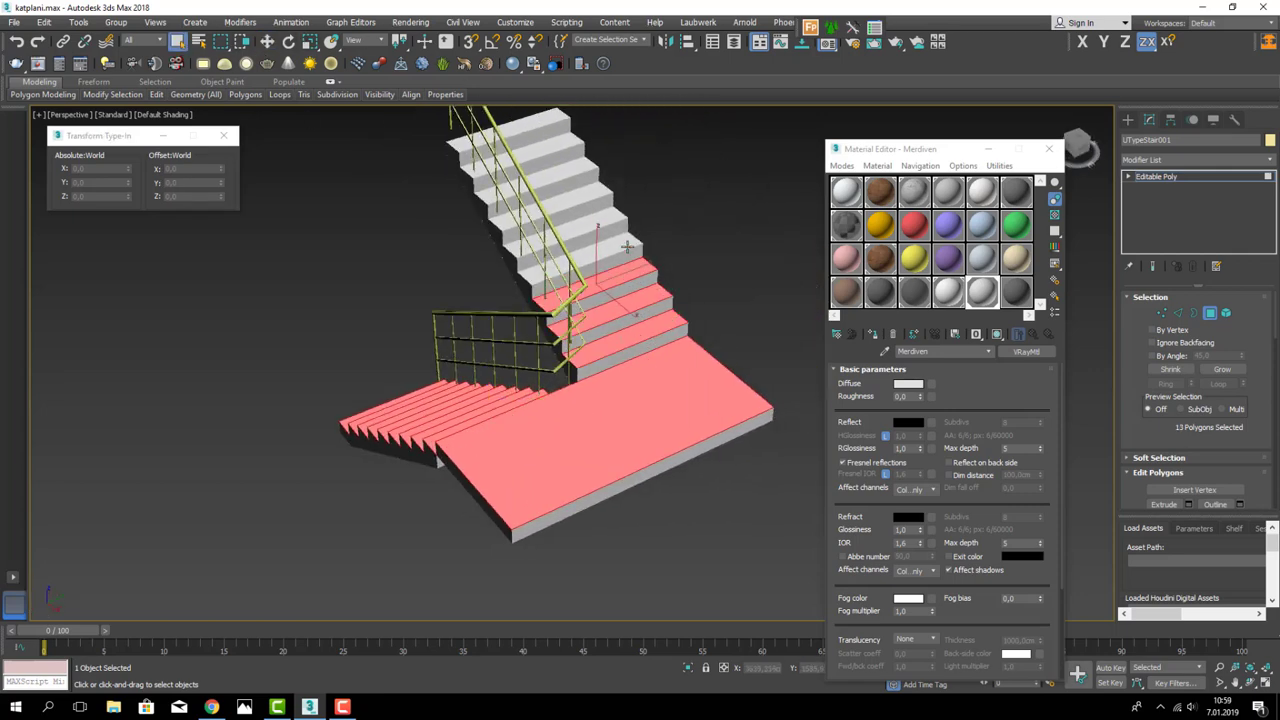
left_click(615, 228, "ctrl")
left_click(600, 204, "ctrl")
left_click(586, 180, "ctrl")
left_click(572, 157, "ctrl")
left_click(563, 140, "ctrl")
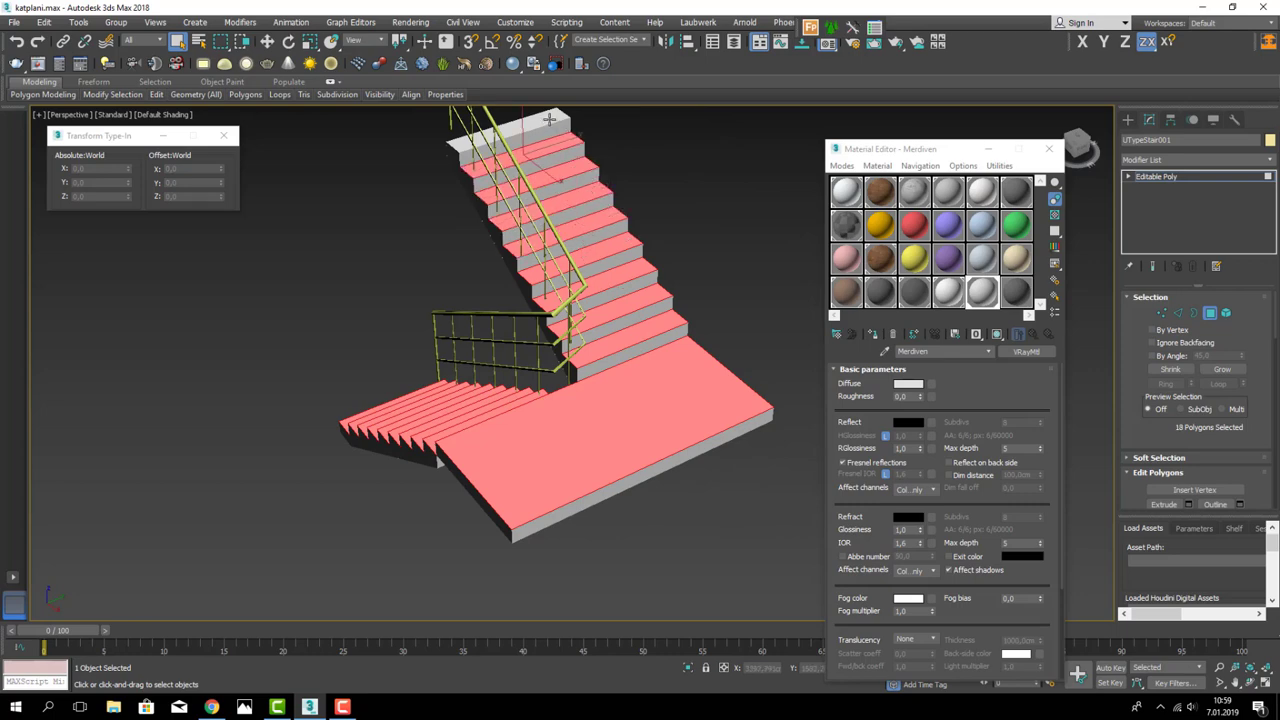
left_click(550, 118, "ctrl")
scroll(640, 320, "up", 3)
scroll(670, 324, "up", 3)
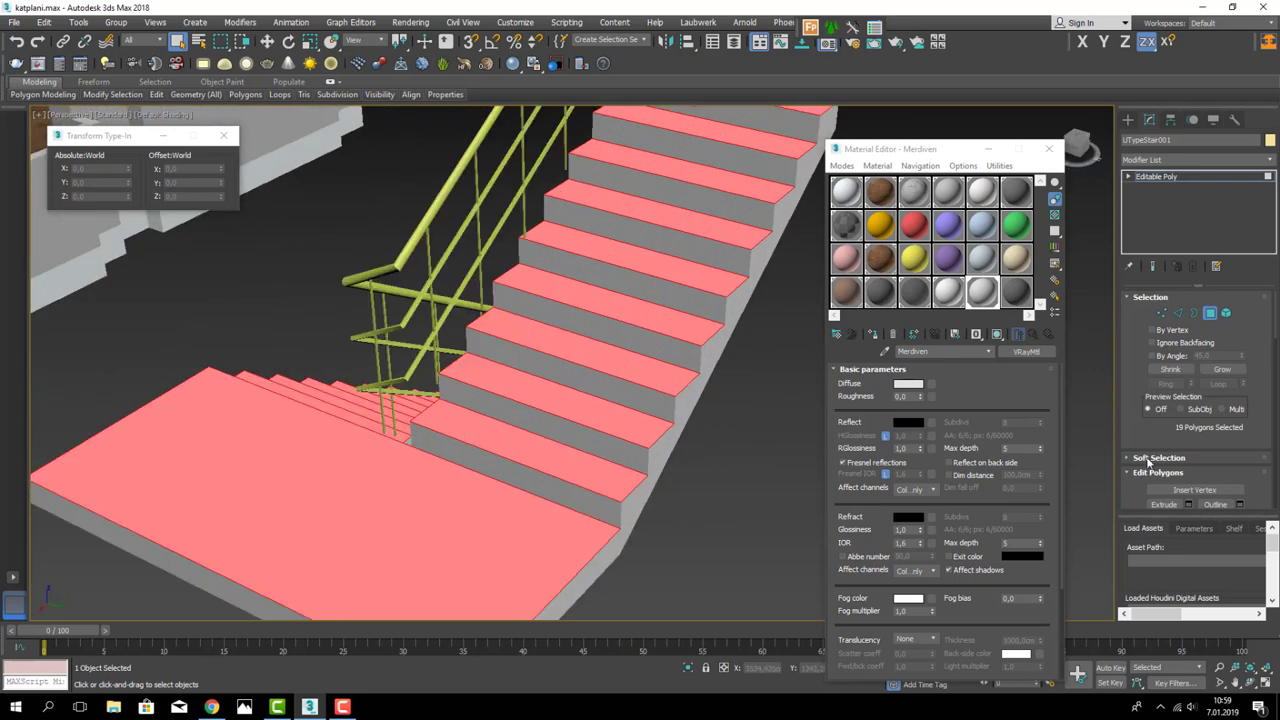
- Create a Basamak material in an unused slot with a dark grey diffuse colour
left_click(1015, 258)
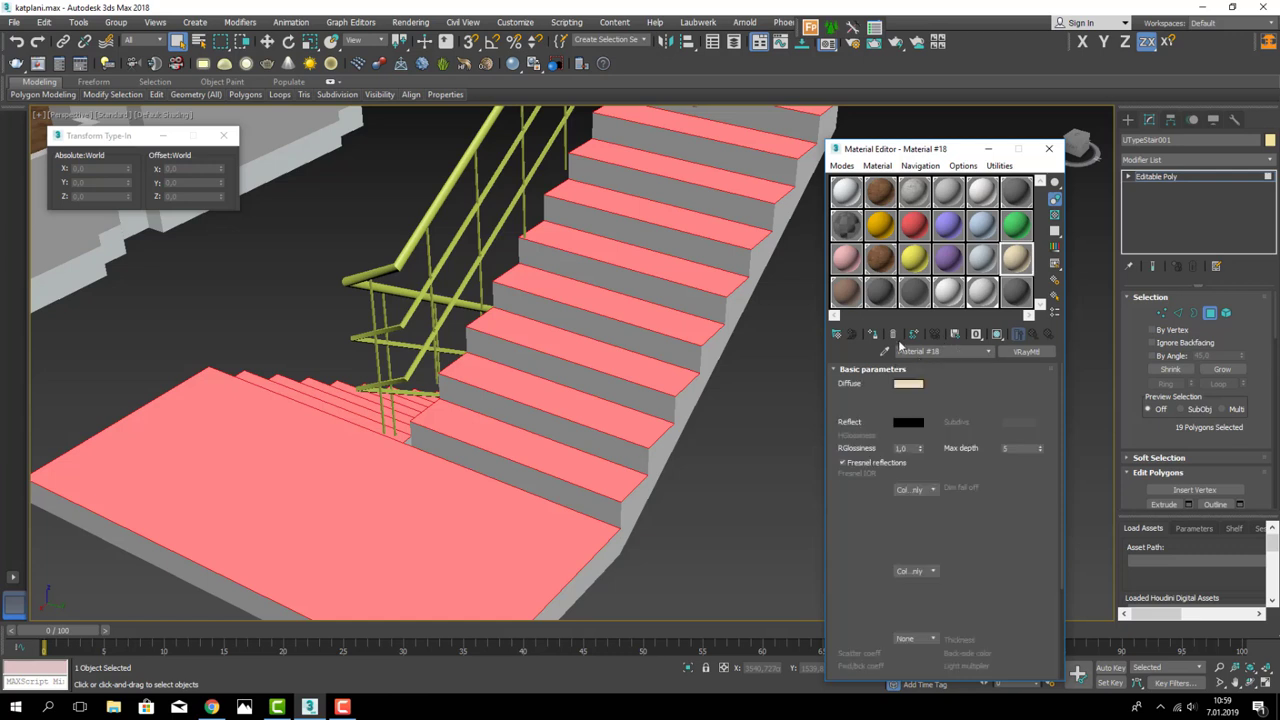
type("Basamak")
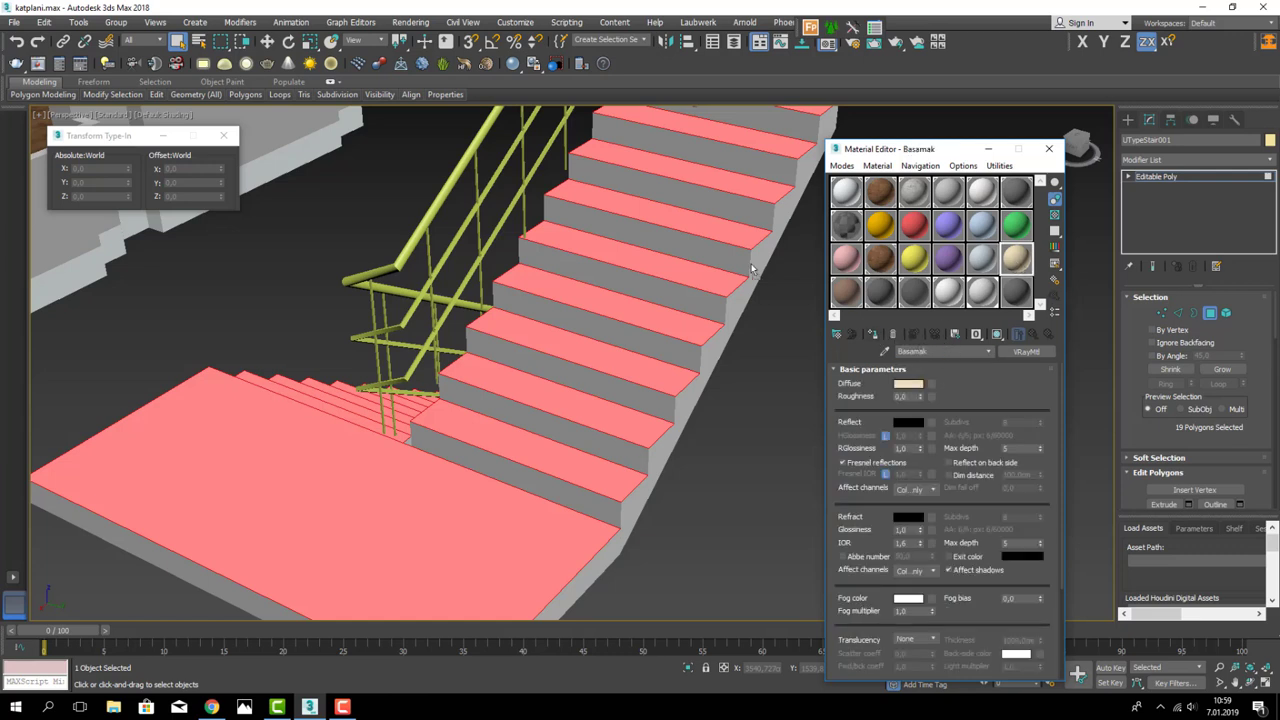
left_click(908, 383)
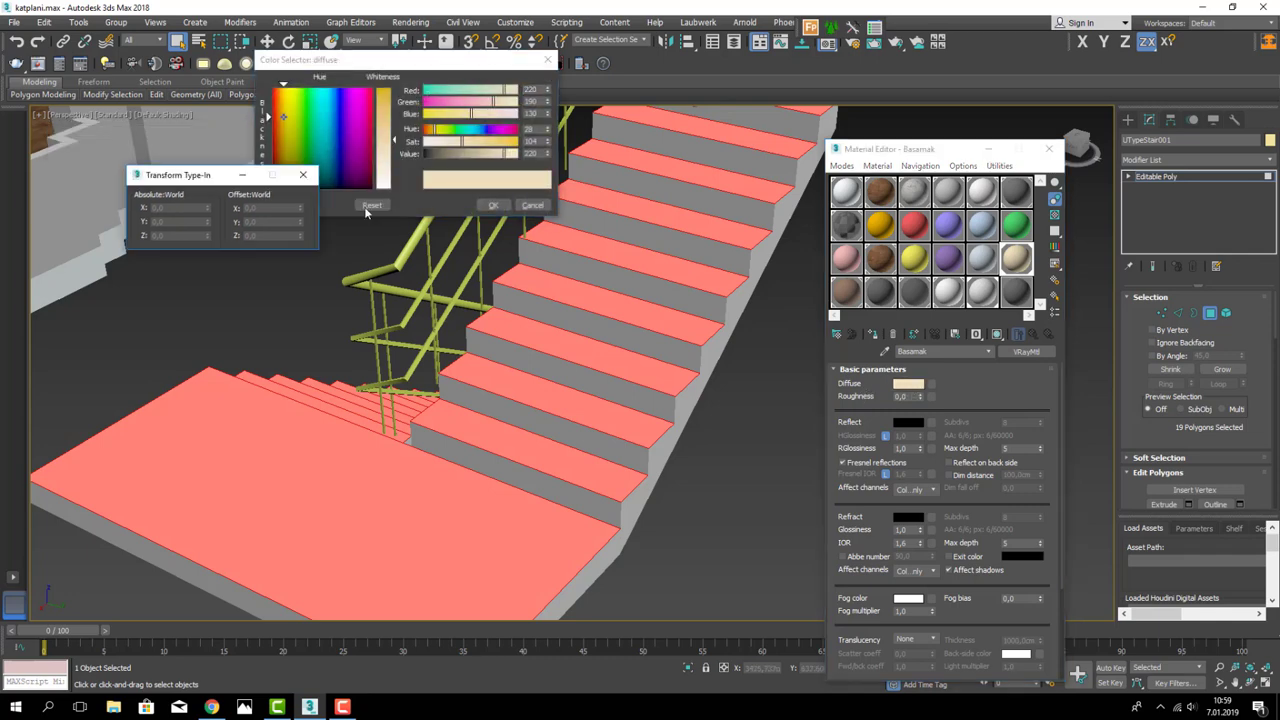
left_click_drag(343, 261, 138, 161)
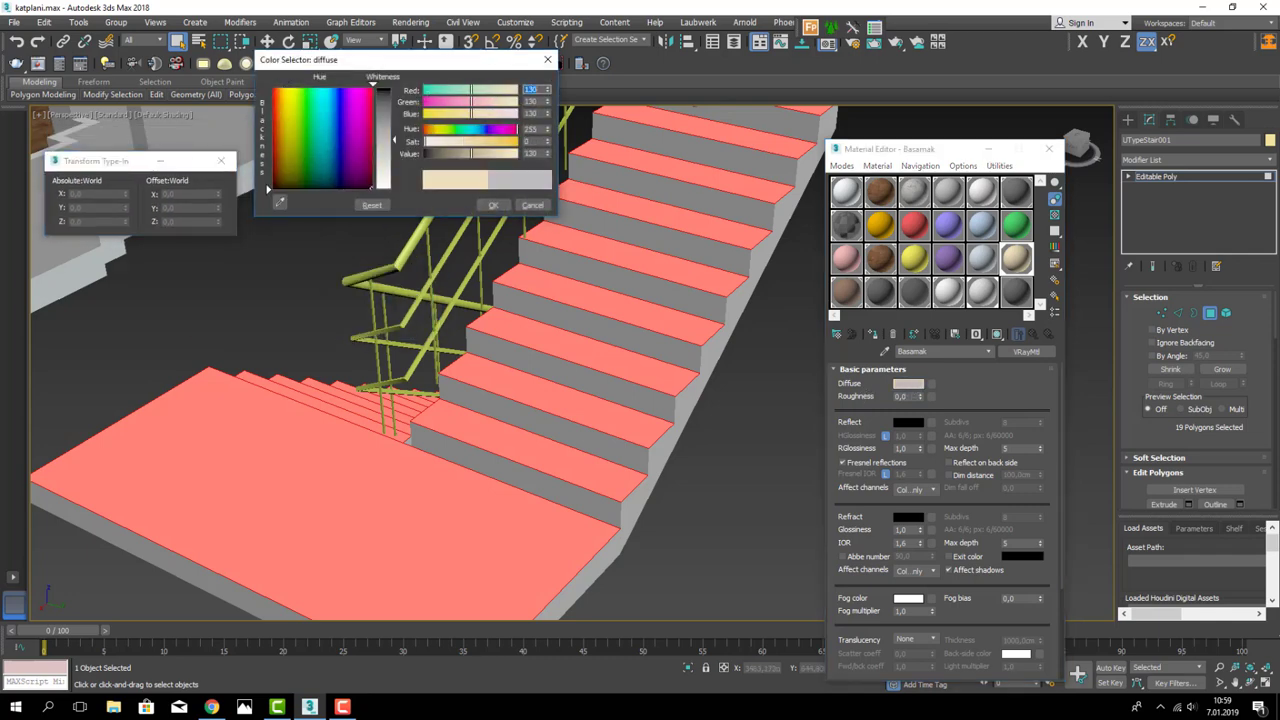
left_click_drag(307, 144, 354, 152)
left_click(492, 205)
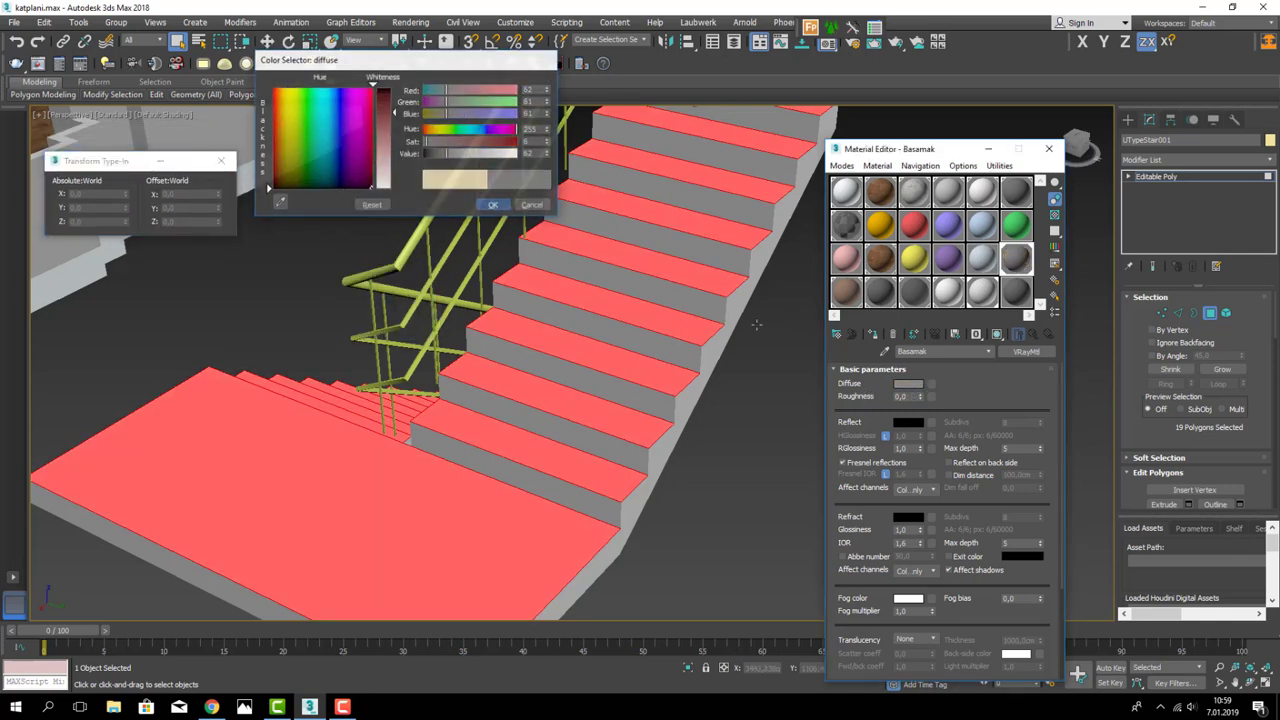
- Extrude the selected treads 2cm, then close the Material Editor and clear the selection
scroll(1190, 440, "down", 2)
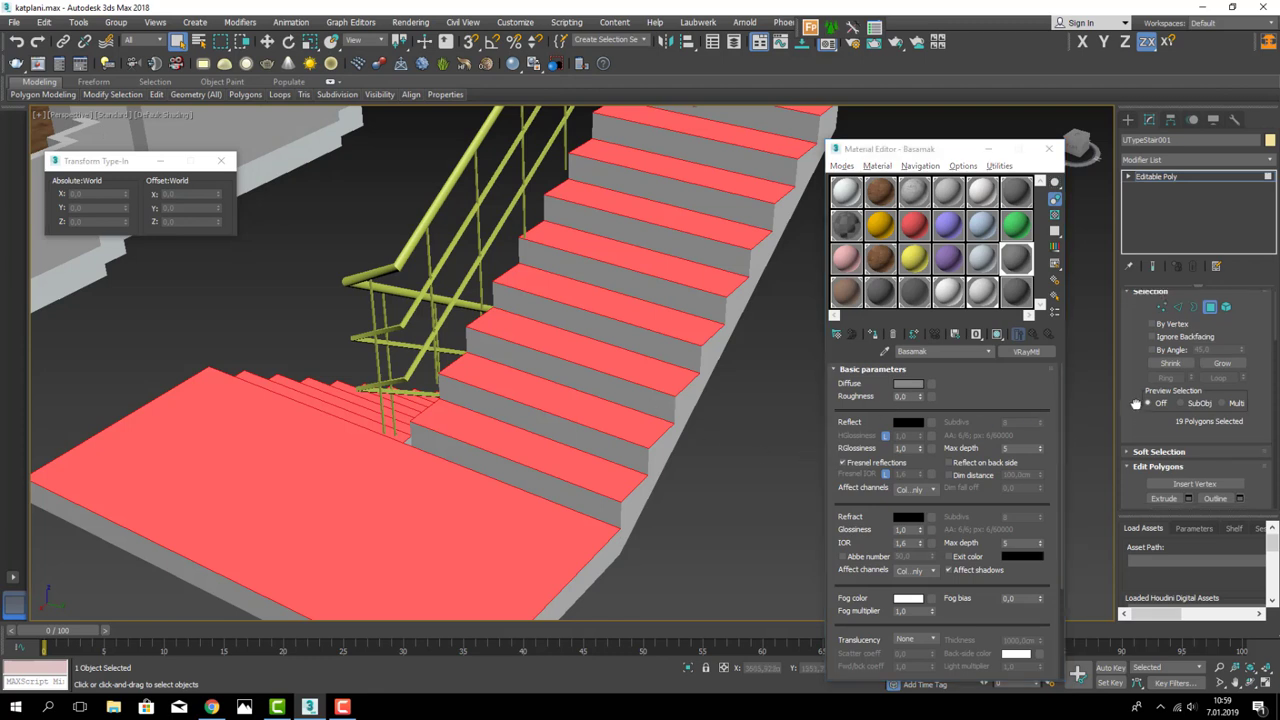
scroll(1190, 430, "down", 2)
key("shift+e")
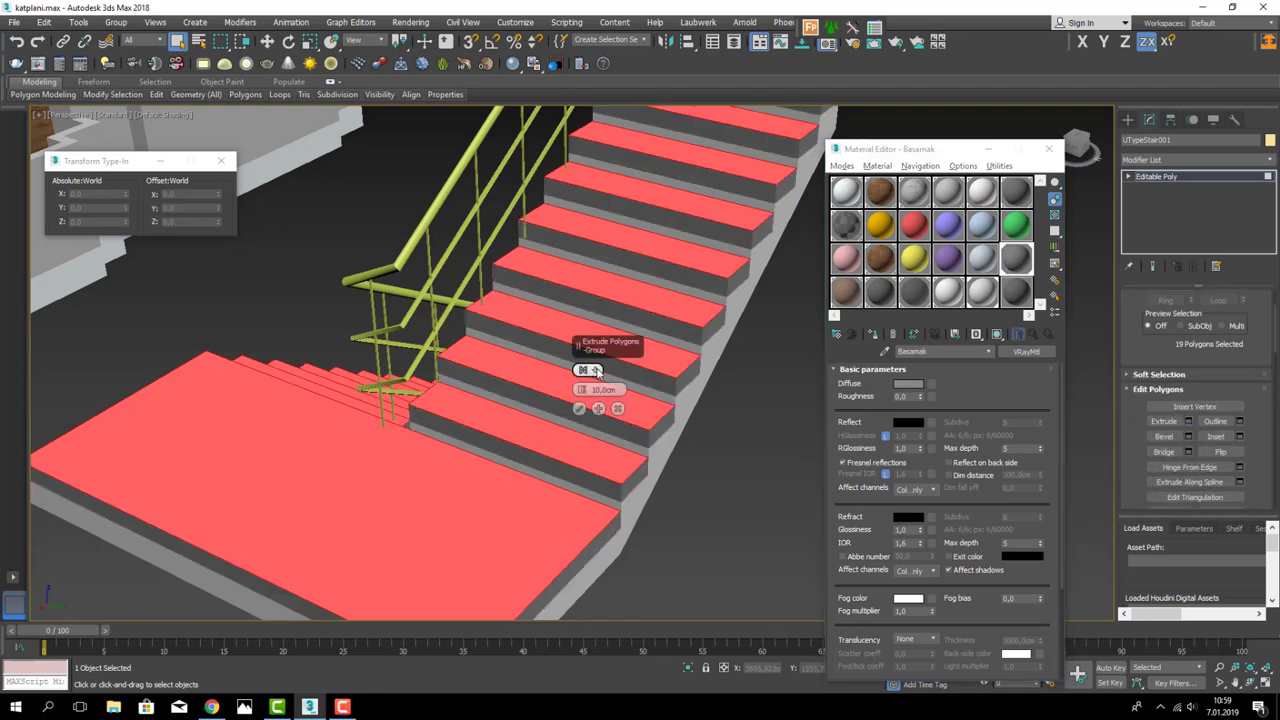
type("2")
key("Return")
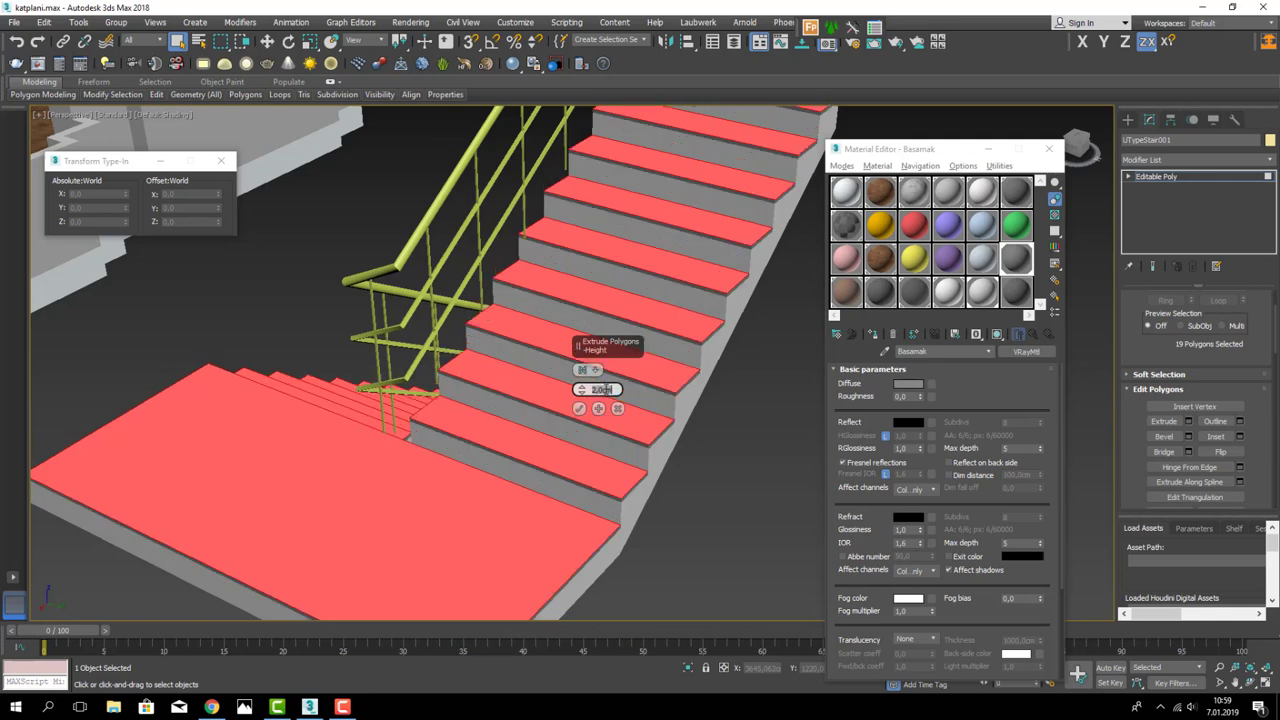
left_click(582, 411)
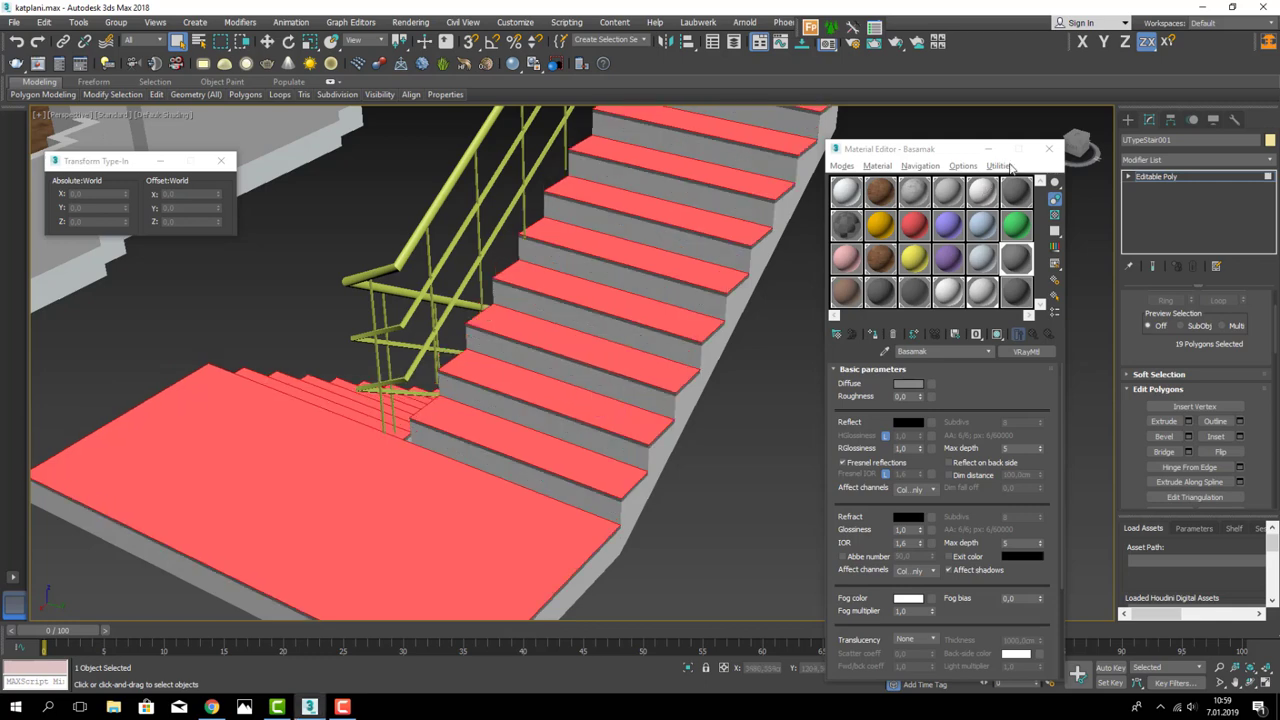
left_click(1048, 148)
left_click(822, 326)
scroll(822, 326, "down", 5)
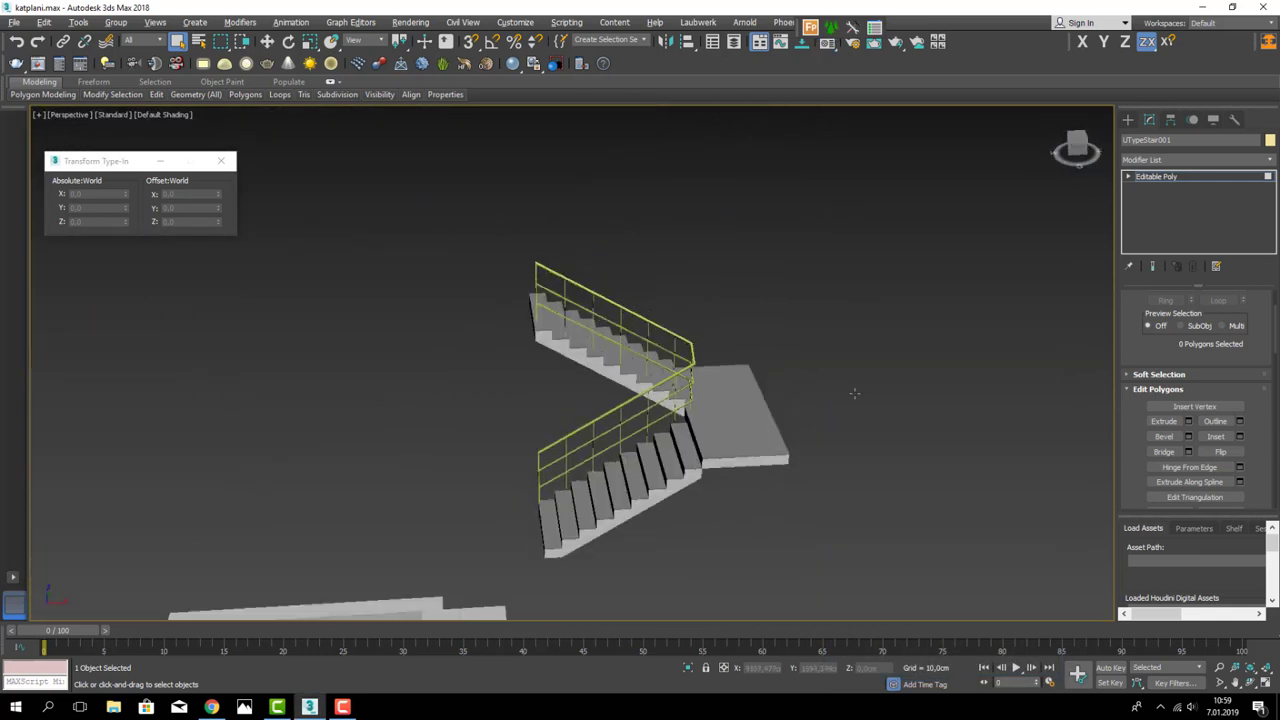
- Make a Krom VRayMtl with black diffuse, white reflect, Fresnel off, and apply it to the railing
mouse_move(822, 326)
middle_mouse_down("alt")
mouse_move(656, 350)
mouse_move(688, 344)
middle_mouse_up("alt")
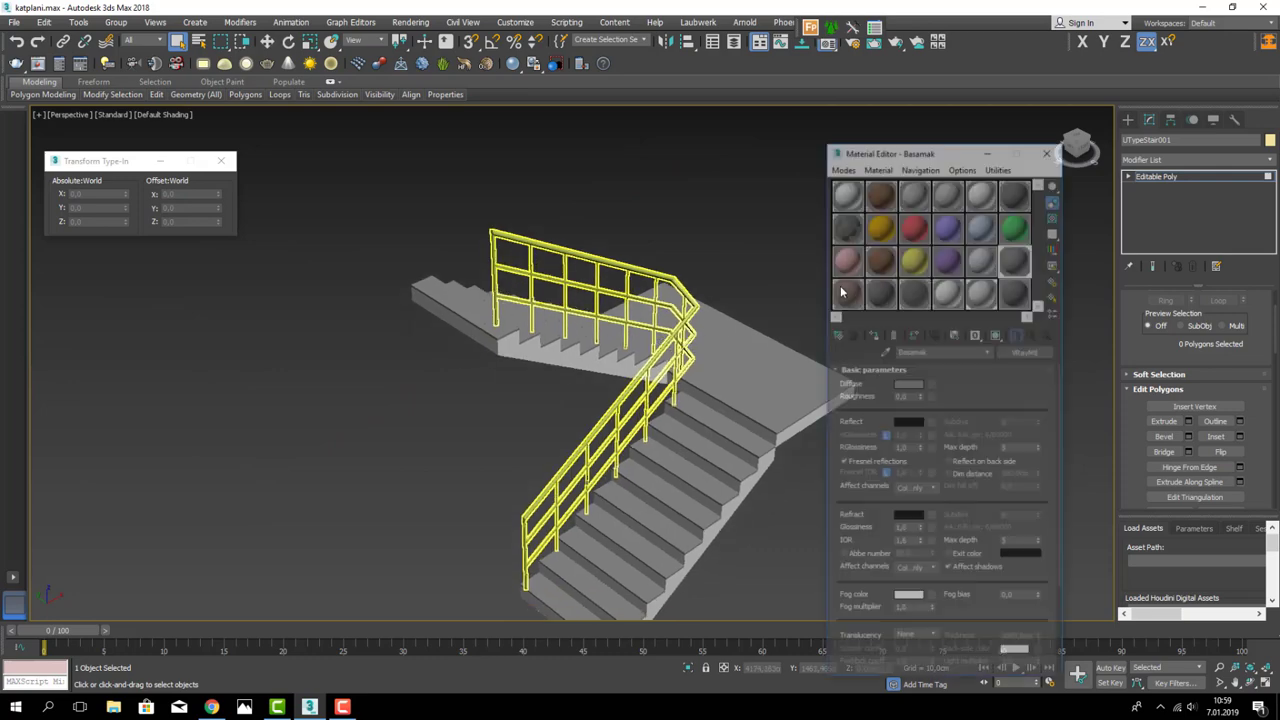
key("m")
left_click(985, 259)
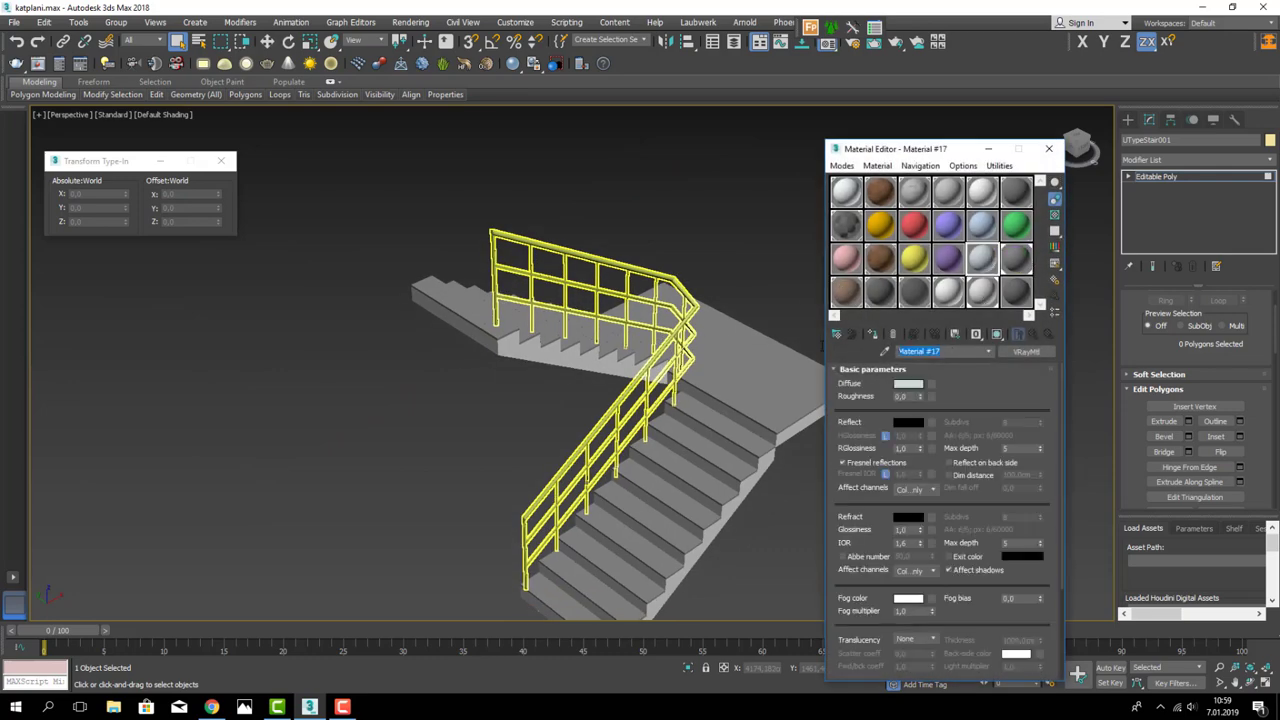
type("Krom")
left_click(908, 383)
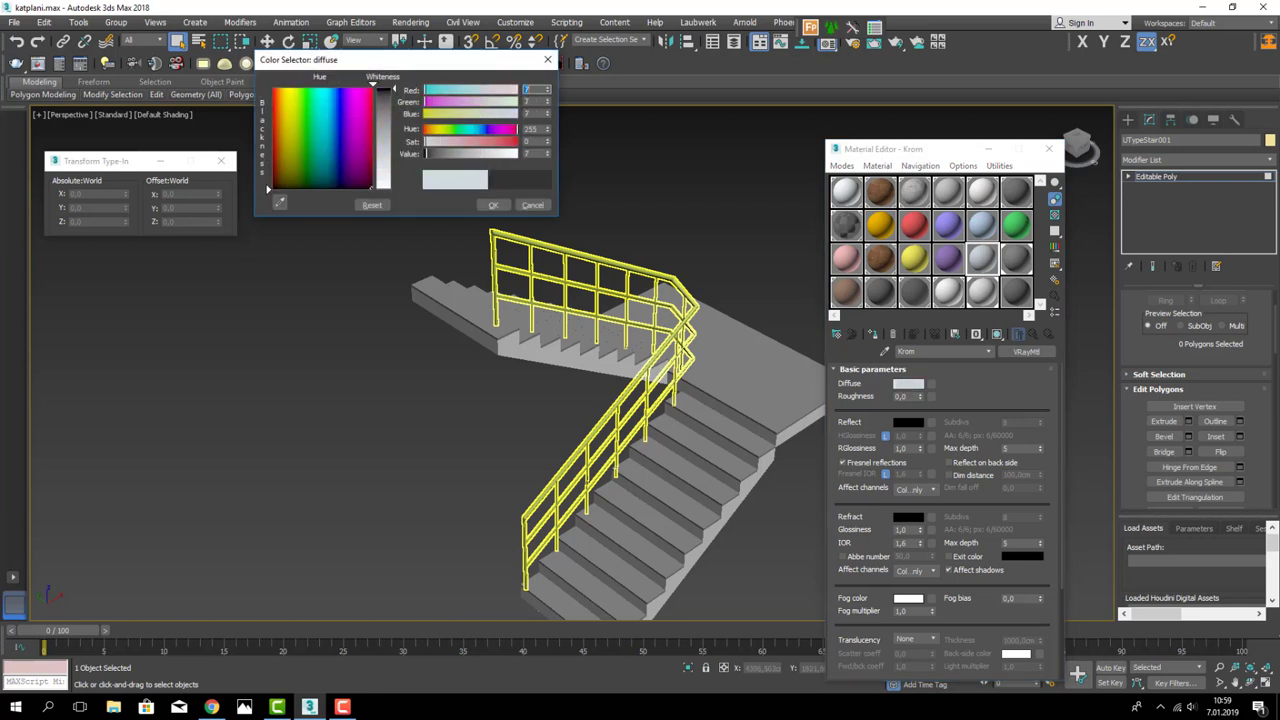
left_click(493, 204)
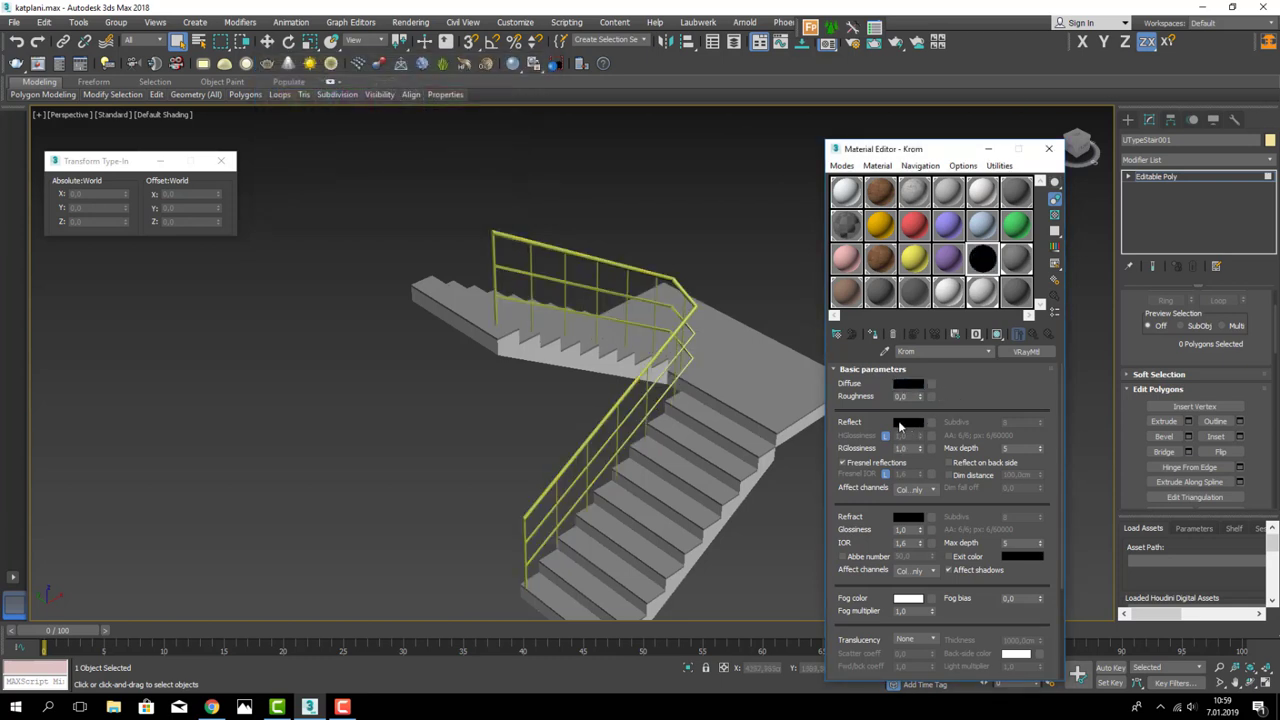
left_click(908, 422)
left_click_drag(425, 180, 550, 180)
left_click(493, 204)
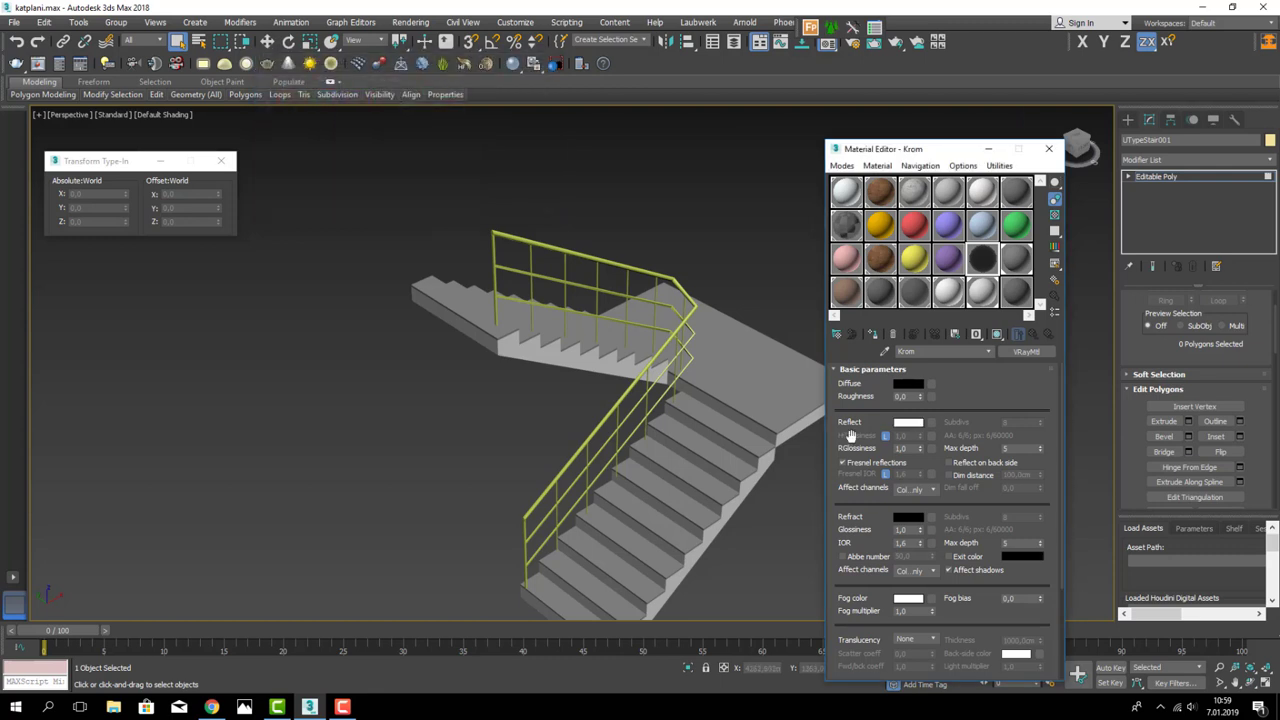
left_click(846, 463)
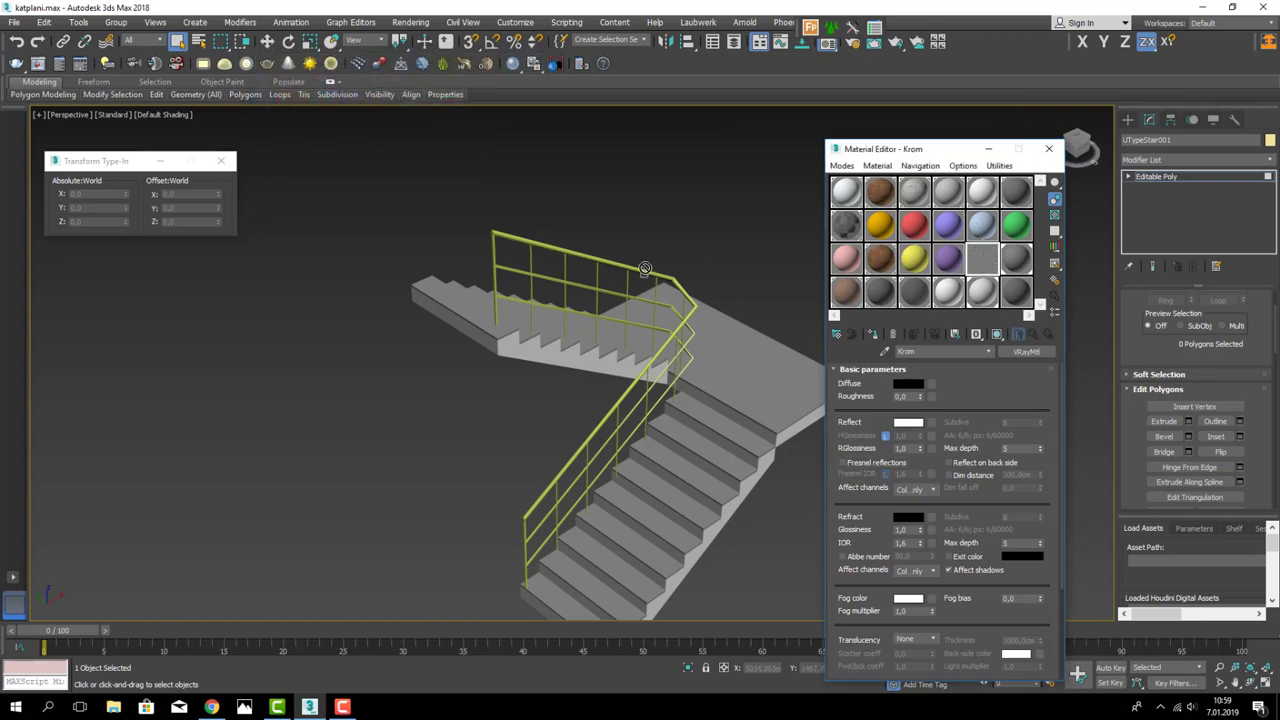
left_click_drag(634, 272, 640, 258)
- Close the Material Editor and save the scene
scroll(640, 245, "down", 5)
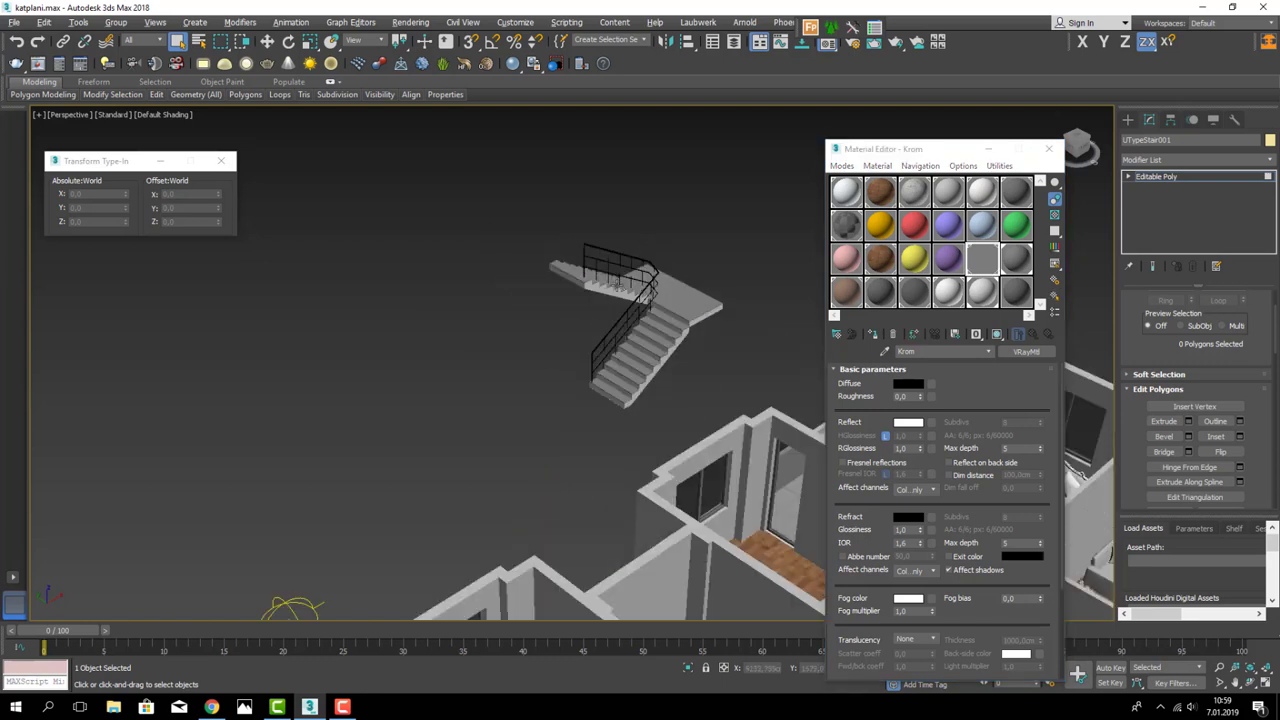
left_click_drag(779, 393, 745, 420)
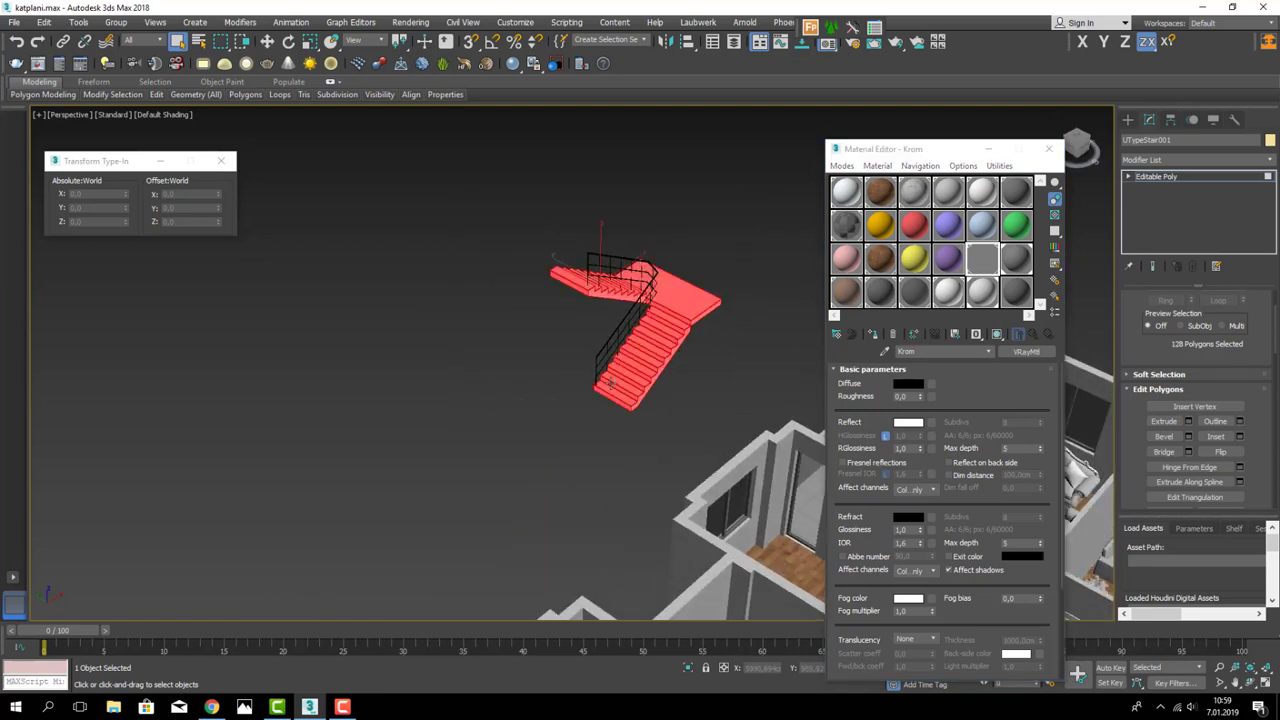
left_click(116, 22)
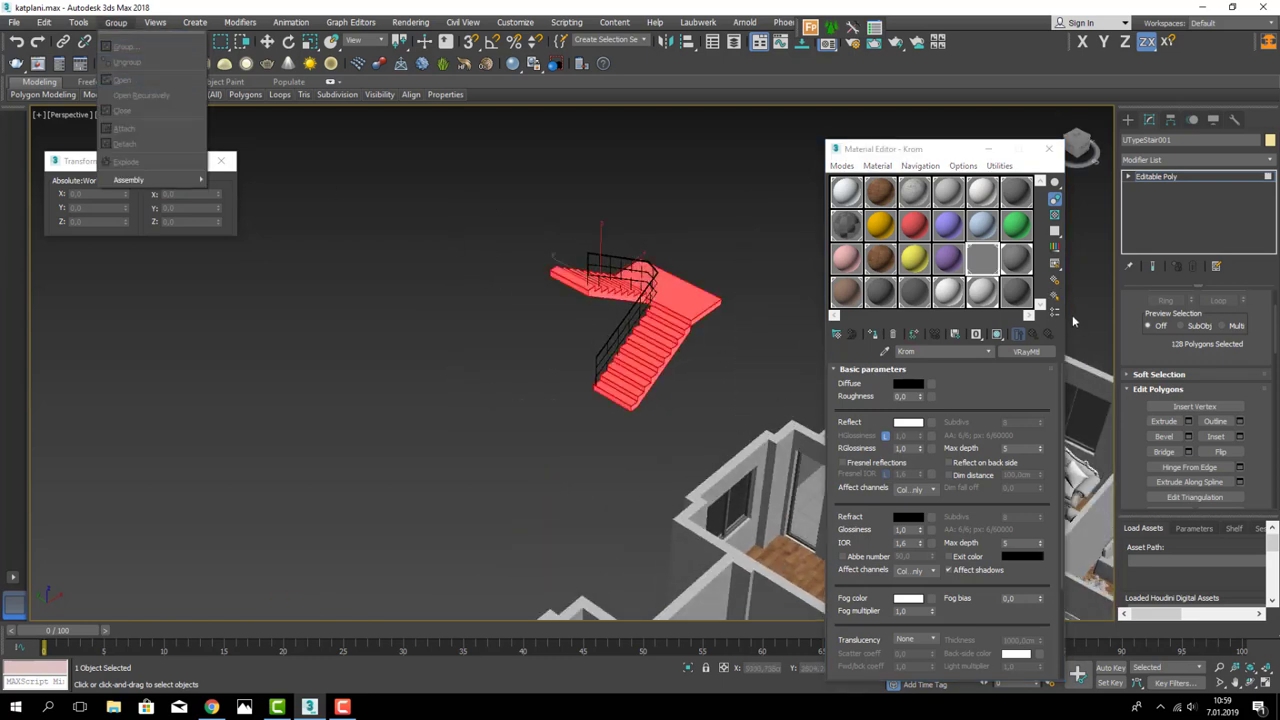
left_click(682, 256)
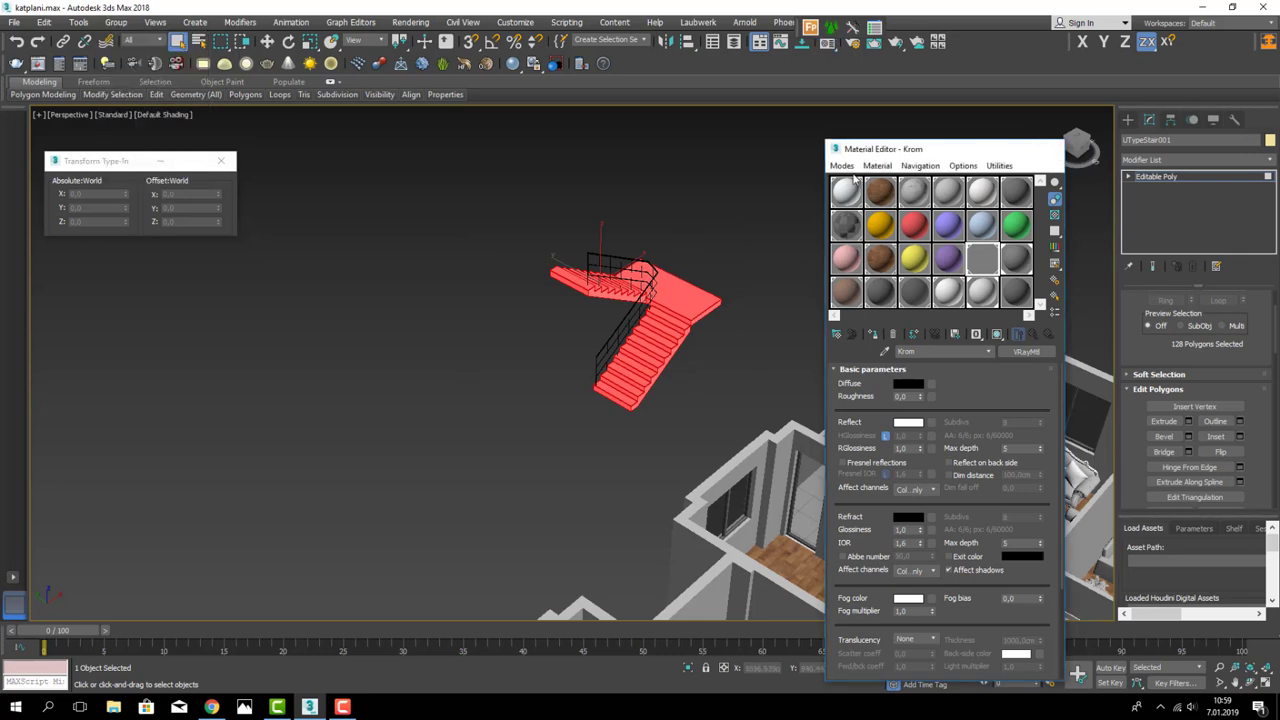
left_click(1048, 148)
key("ctrl+s")
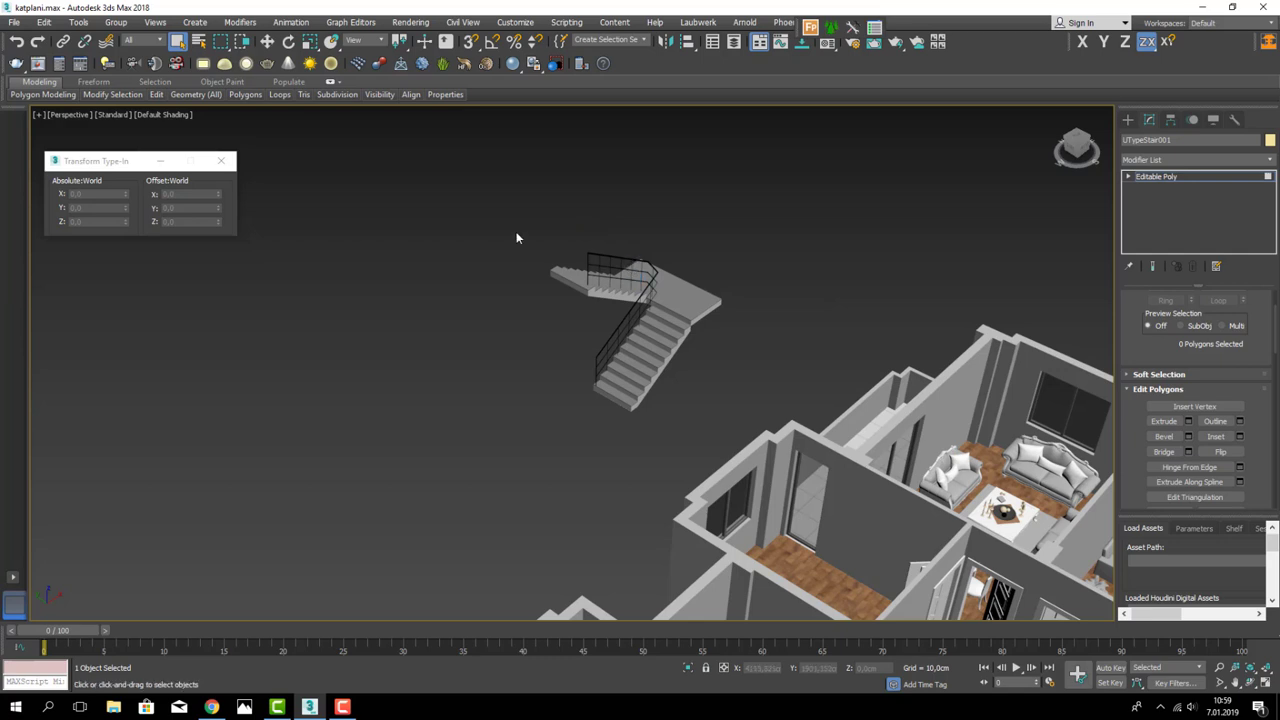
- Exit polygon level, select the stair and railing, and group them as Merdiven
left_click(1128, 177)
left_click(1160, 190)
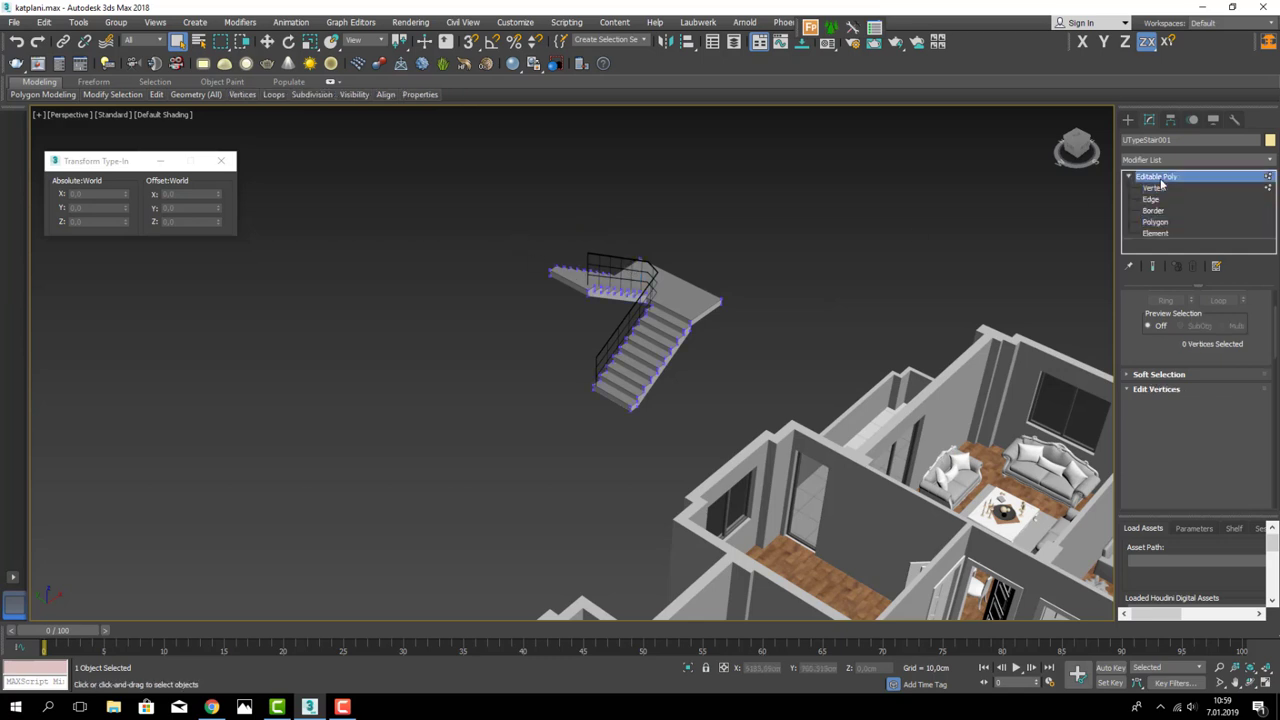
mouse_move(453, 194)
left_mouse_down()
mouse_move(726, 399)
mouse_move(726, 425)
left_mouse_up()
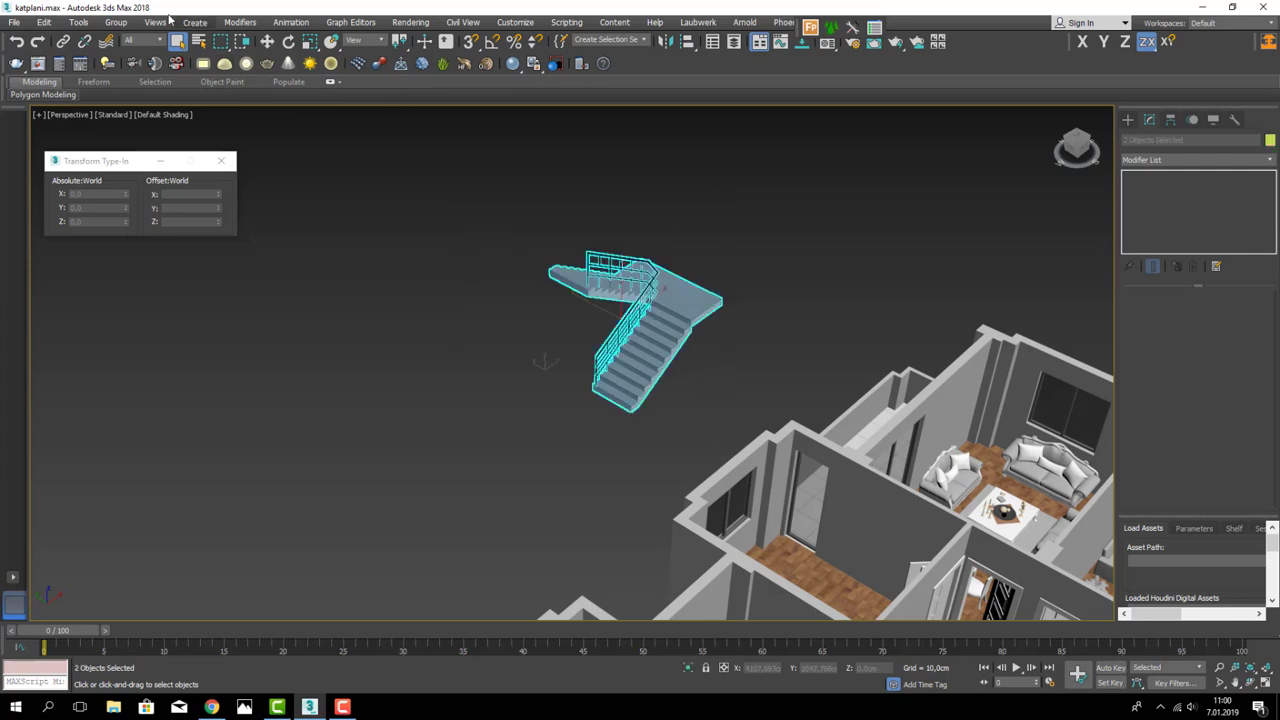
left_click(116, 22)
left_click(126, 47)
type("Merdiven")
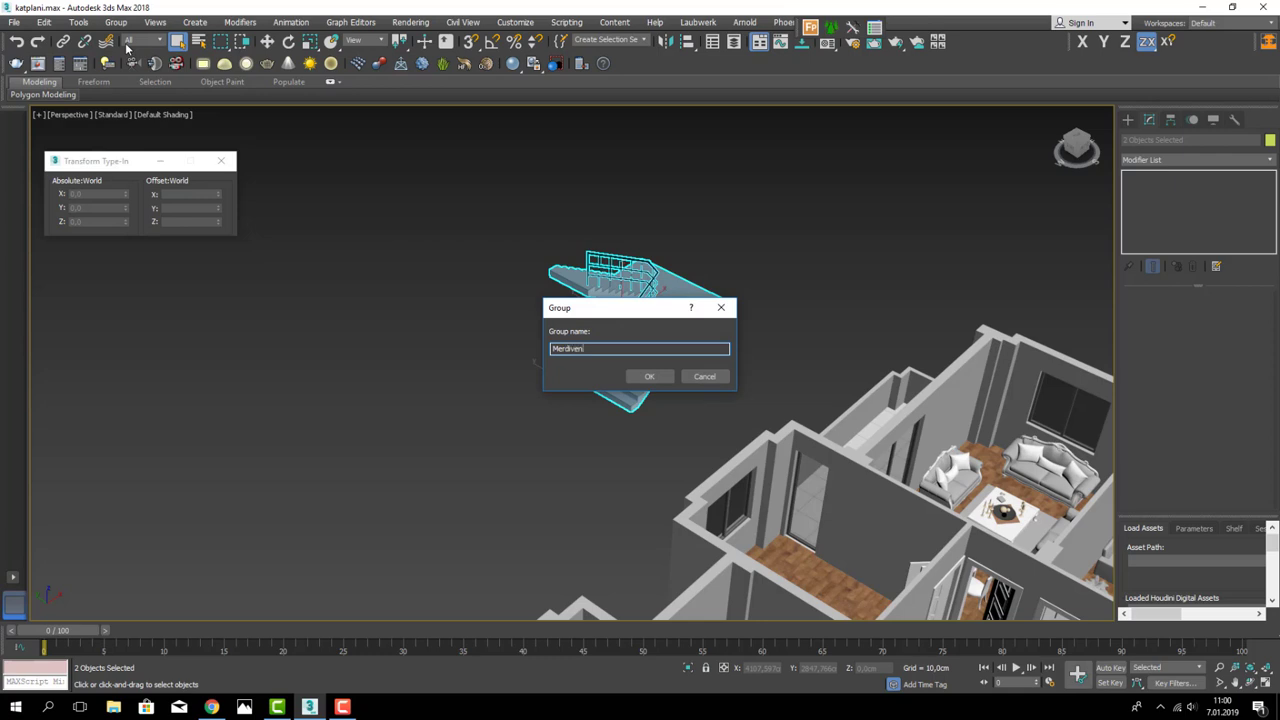
key("Return")
- In Top view, move the Merdiven group into the central stairwell
key("t")
key("z")
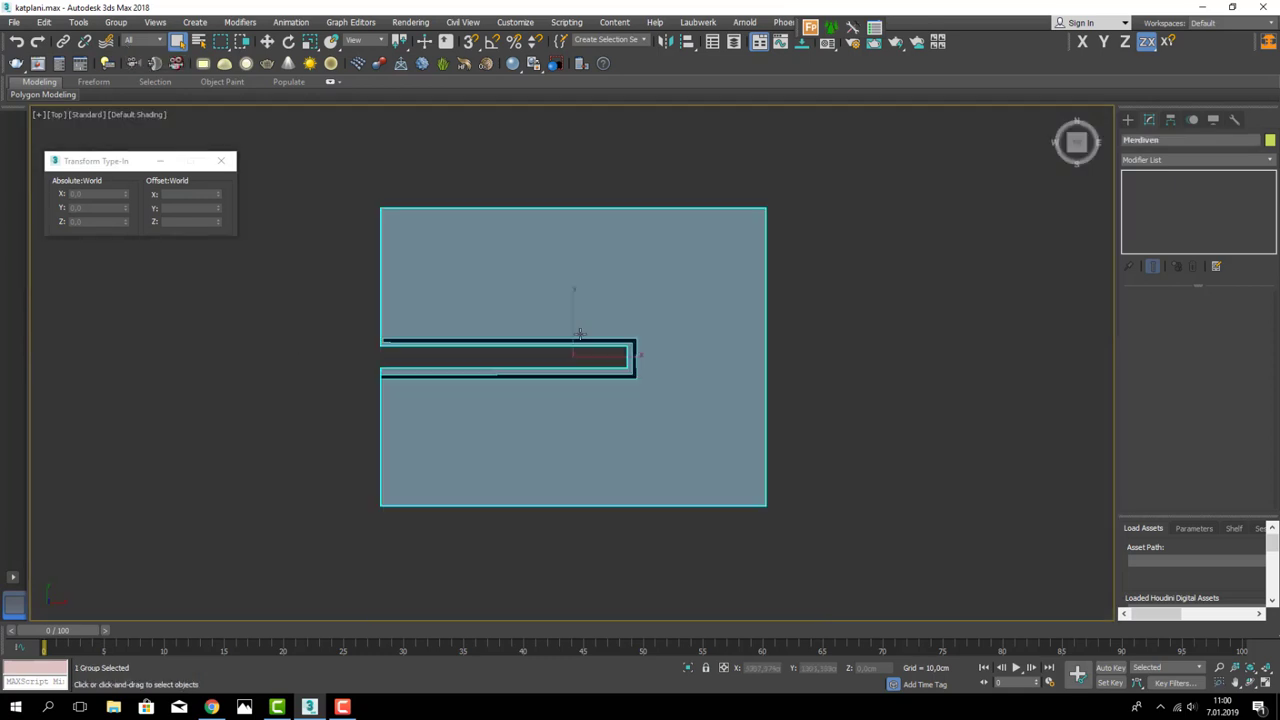
scroll(578, 334, "down", 10)
middle_click_drag(612, 332, 634, 288)
key("w")
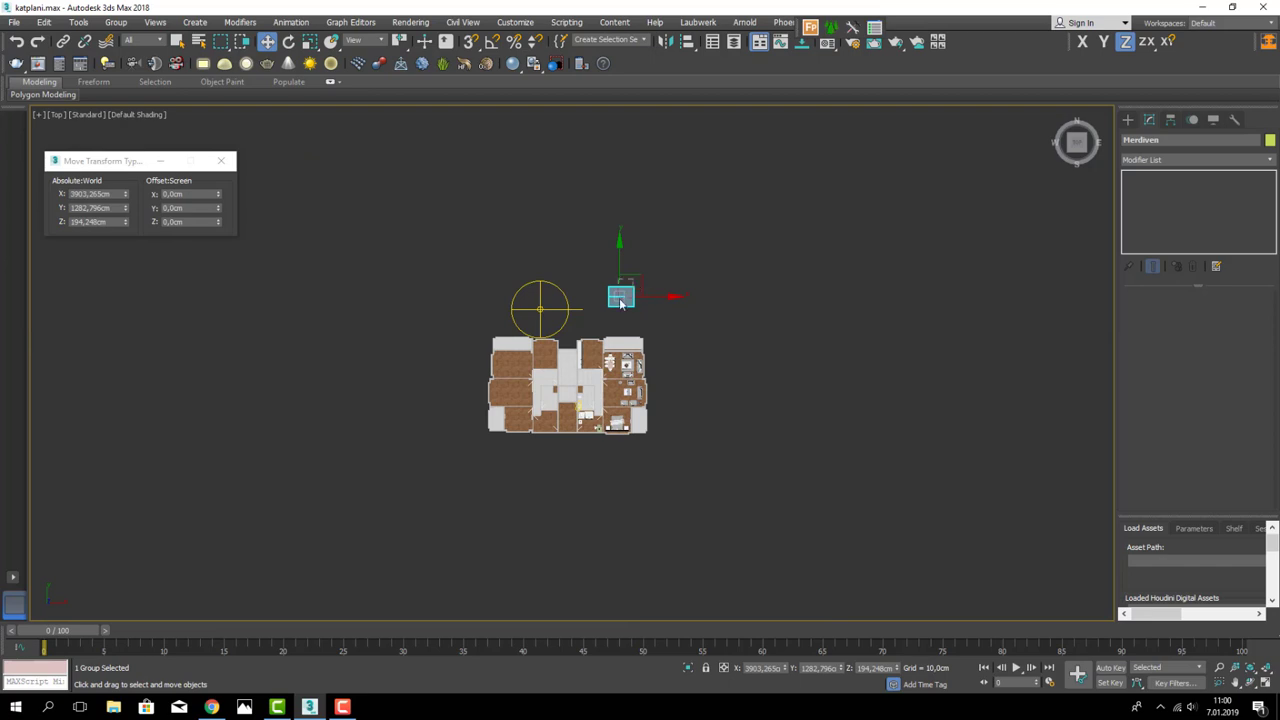
left_click_drag(629, 290, 575, 356)
- Rotate the stair group 90 degrees about the Z axis
scroll(600, 349, "up", 8)
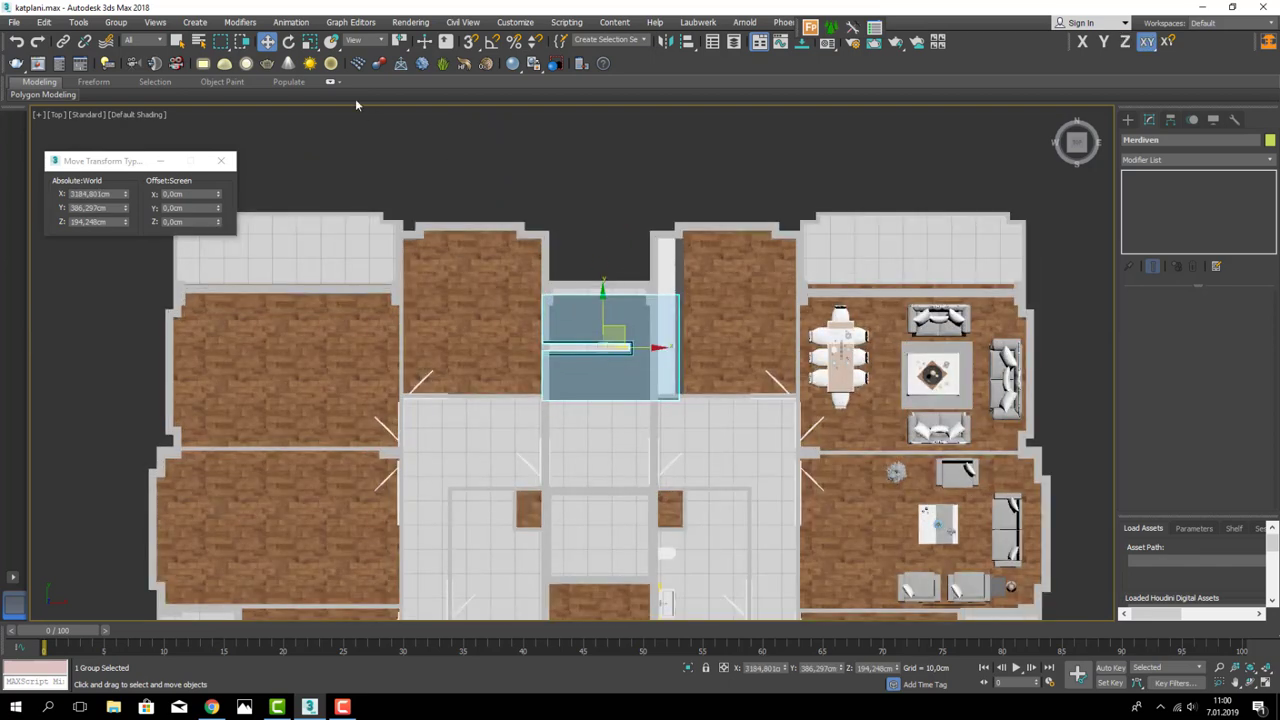
key("e")
key("F7")
key("Tab")
key("Tab")
key("Tab")
key("Tab")
key("Tab")
key("Tab")
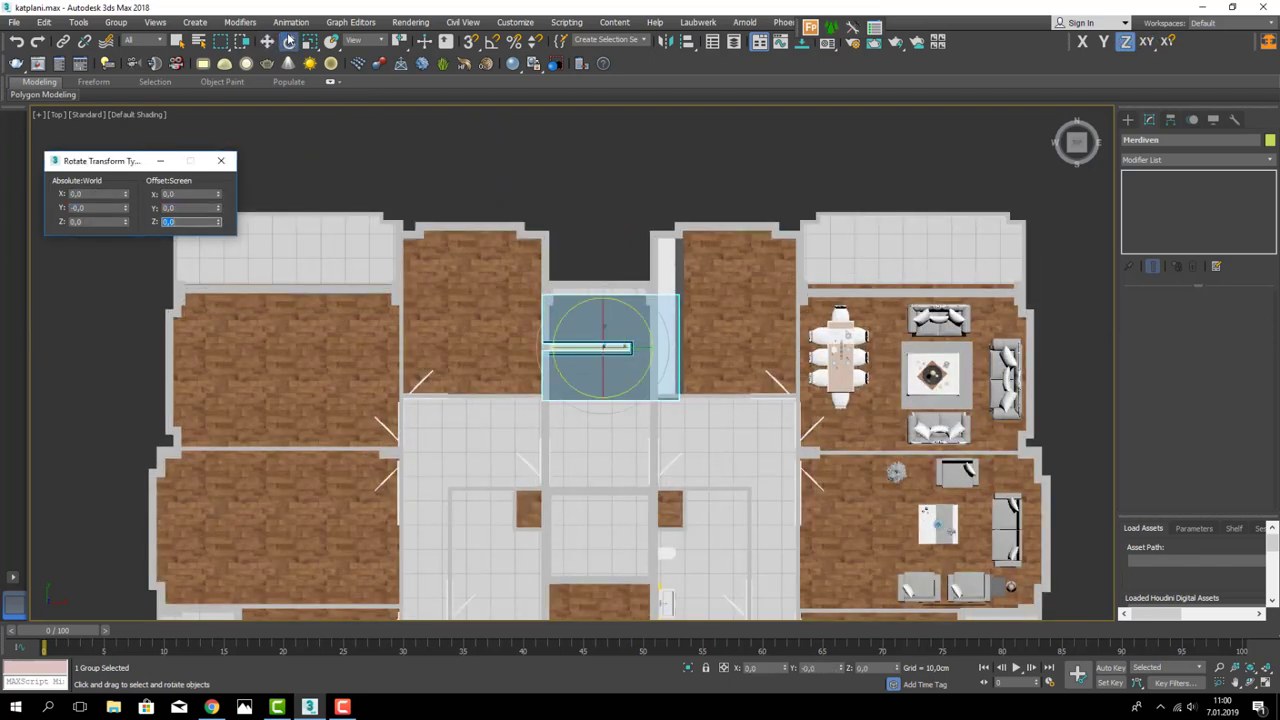
key("Return")
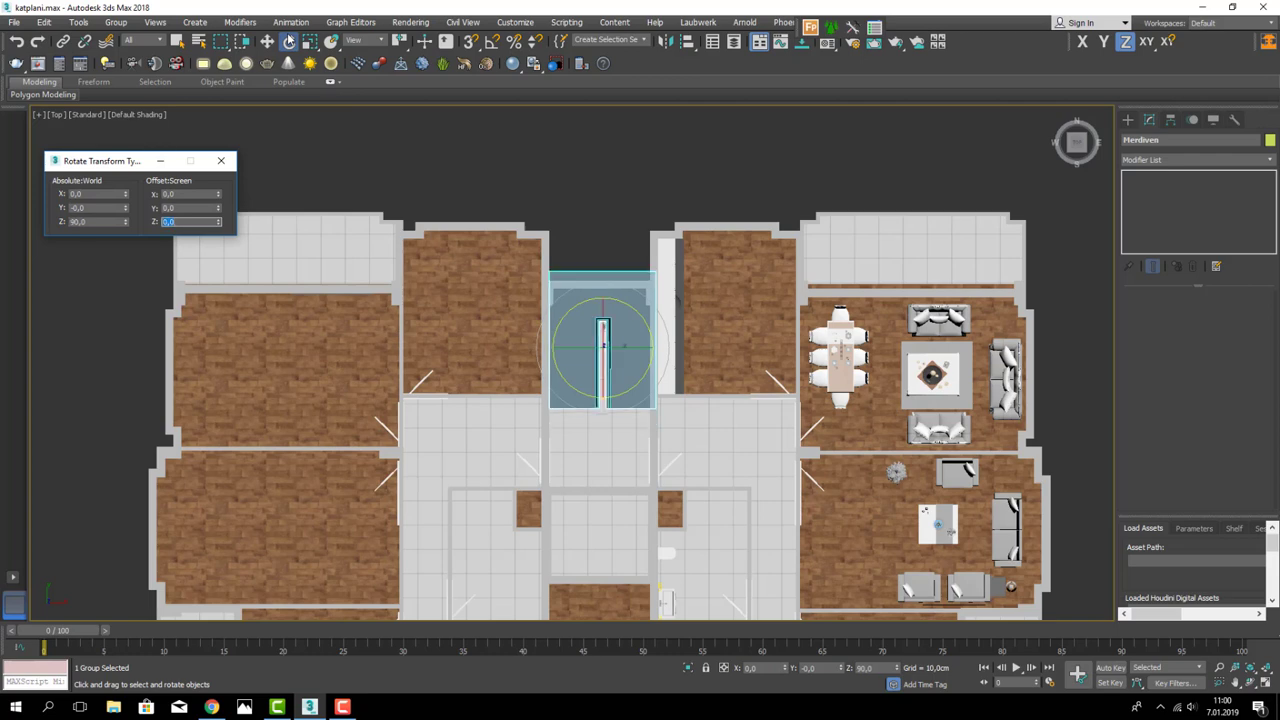
- Nudge the stair group down so it sits within the stairwell
left_click(267, 41)
middle_click_drag(599, 309, 601, 297)
scroll(601, 297, "up", 3)
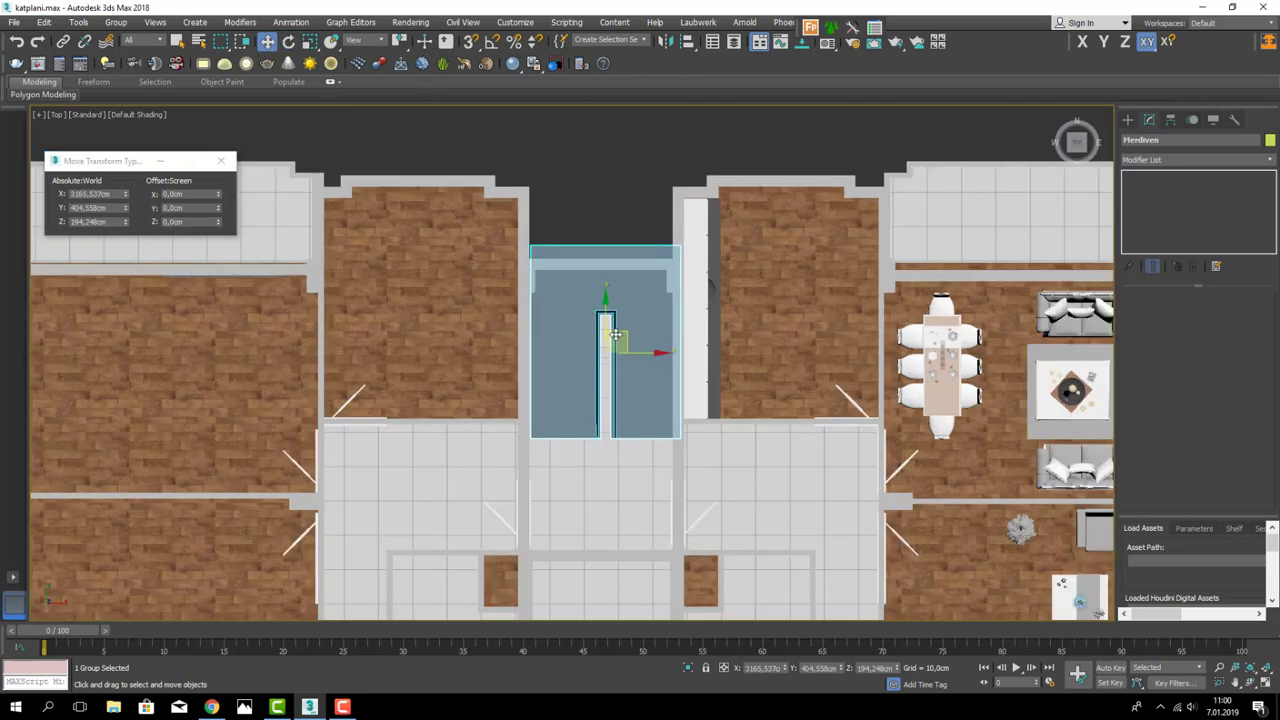
left_click_drag(615, 335, 614, 361)
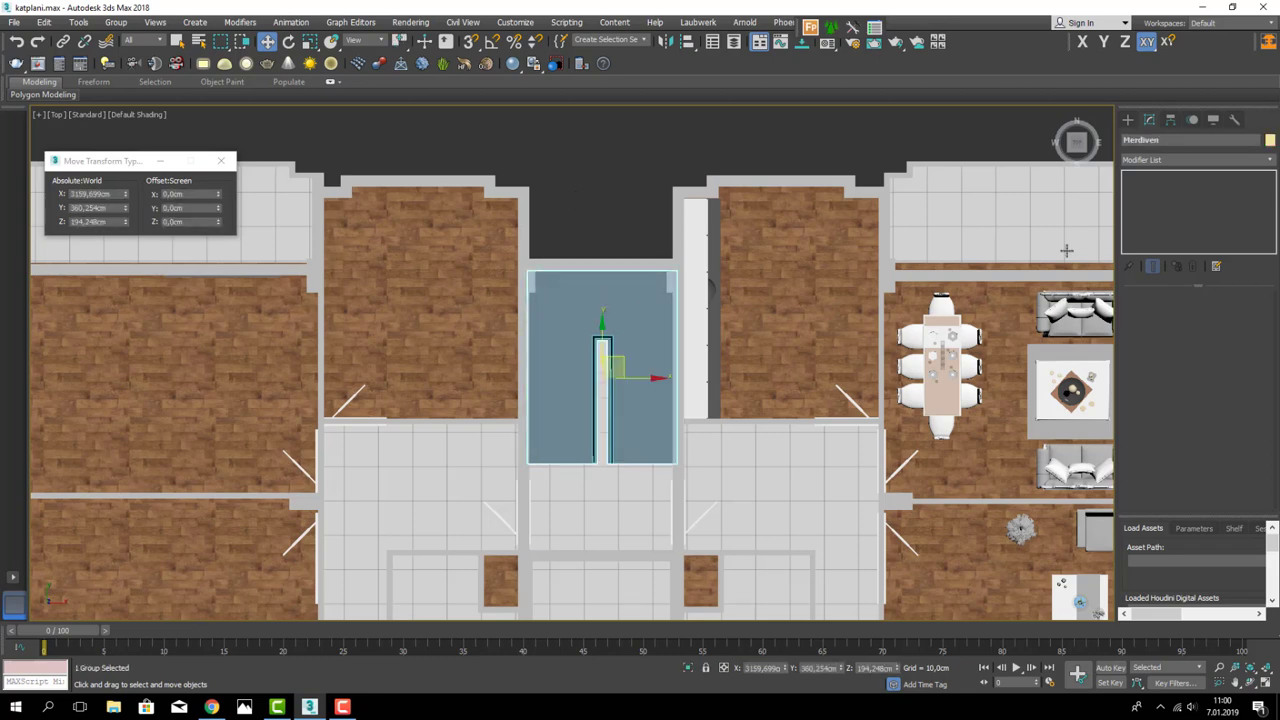
left_click(116, 22)
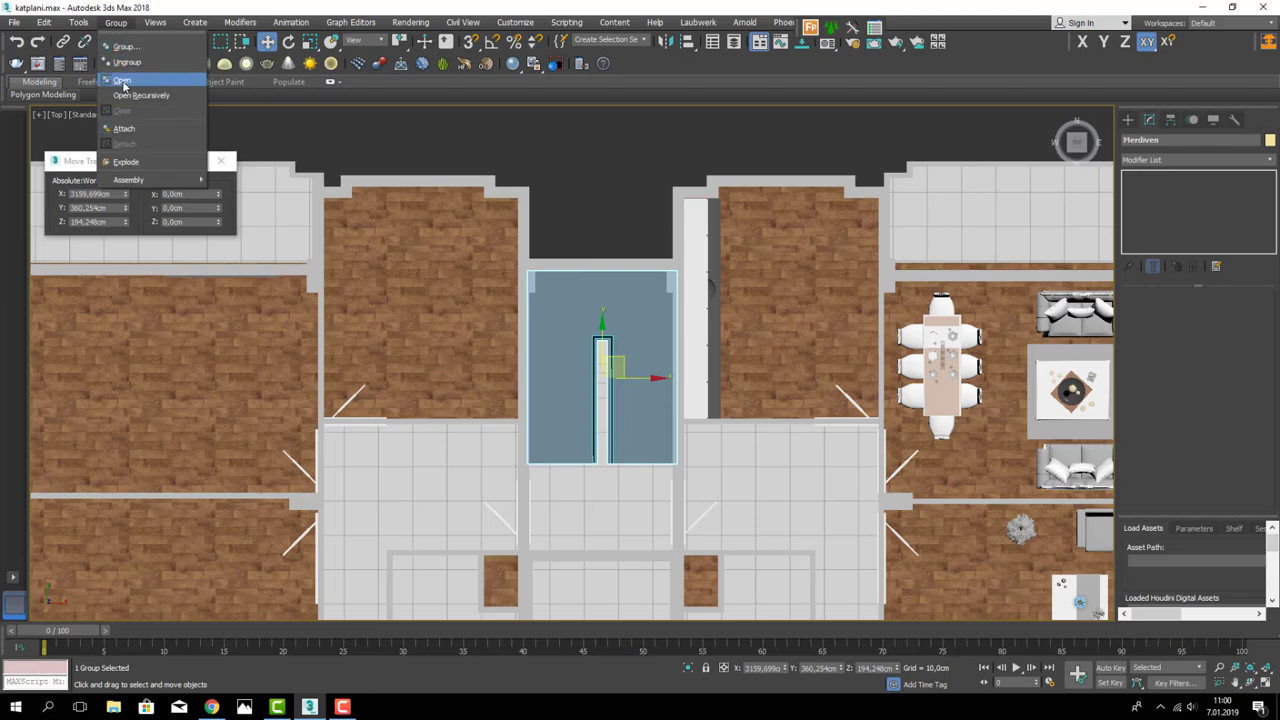
- Open the Merdiven group and select the stair's vertices at vertex level
left_click(125, 86)
left_click(620, 300)
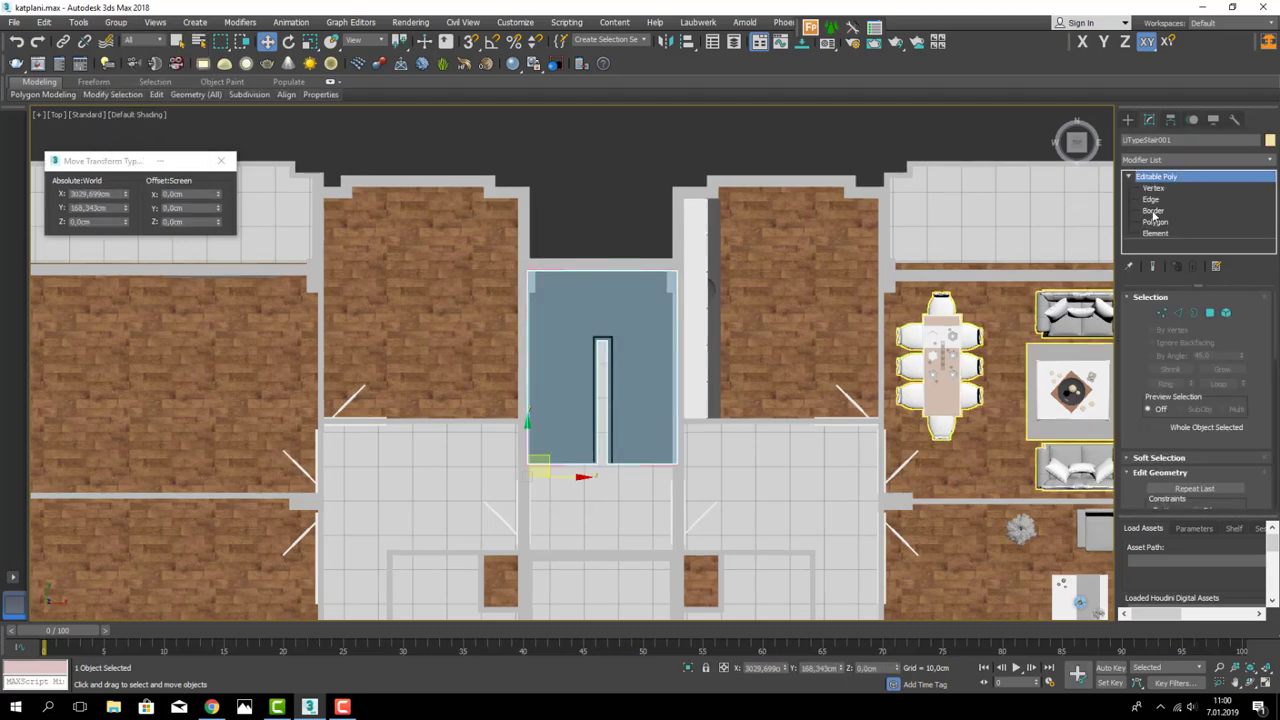
key("1")
left_click_drag(550, 517, 550, 517)
key("z")
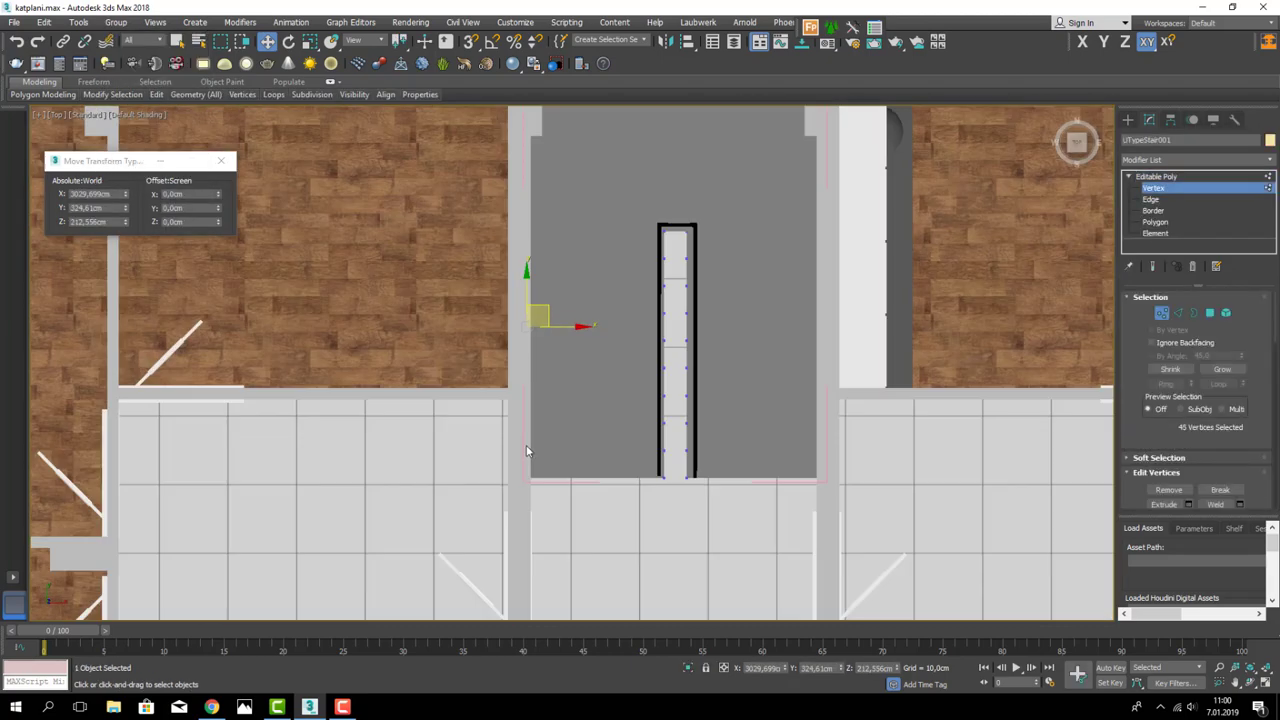
key("F3")
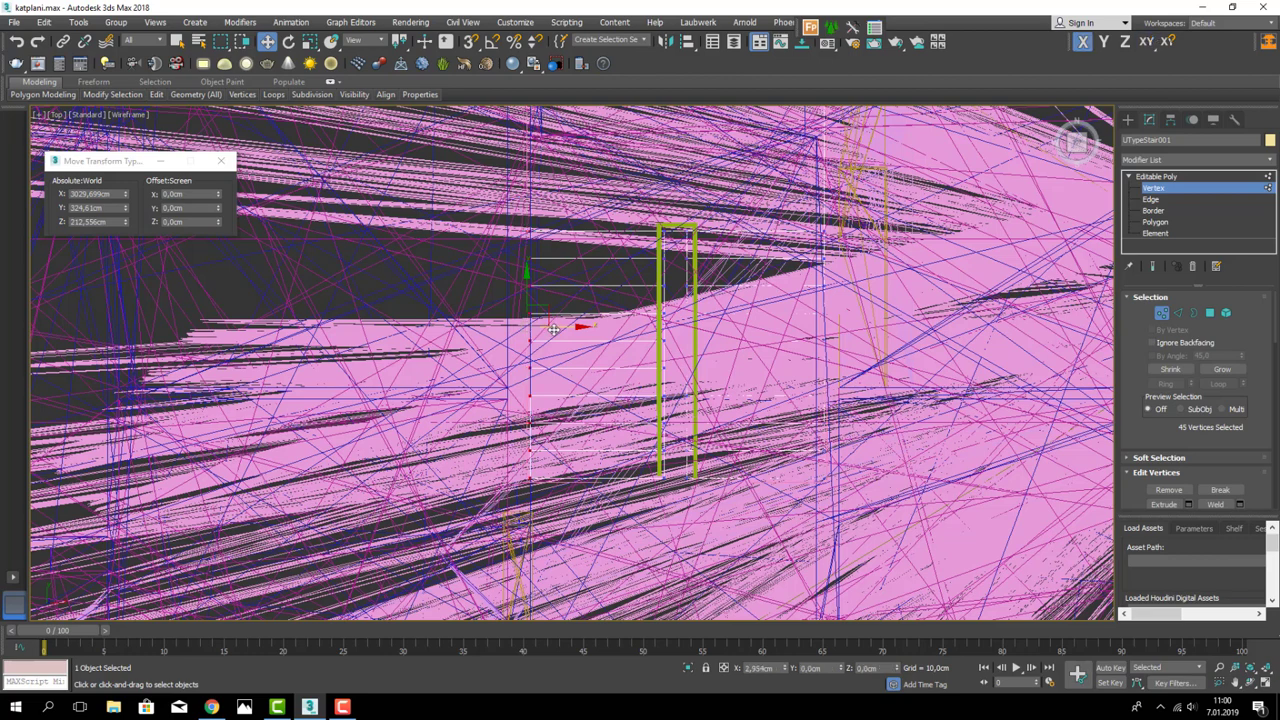
key("F3")
- Adjust the stair's right-end vertices in wireframe, then return to object level
scroll(578, 365, "down", 2)
left_click_drag(781, 507, 781, 505)
key("F3")
scroll(766, 348, "up", 2)
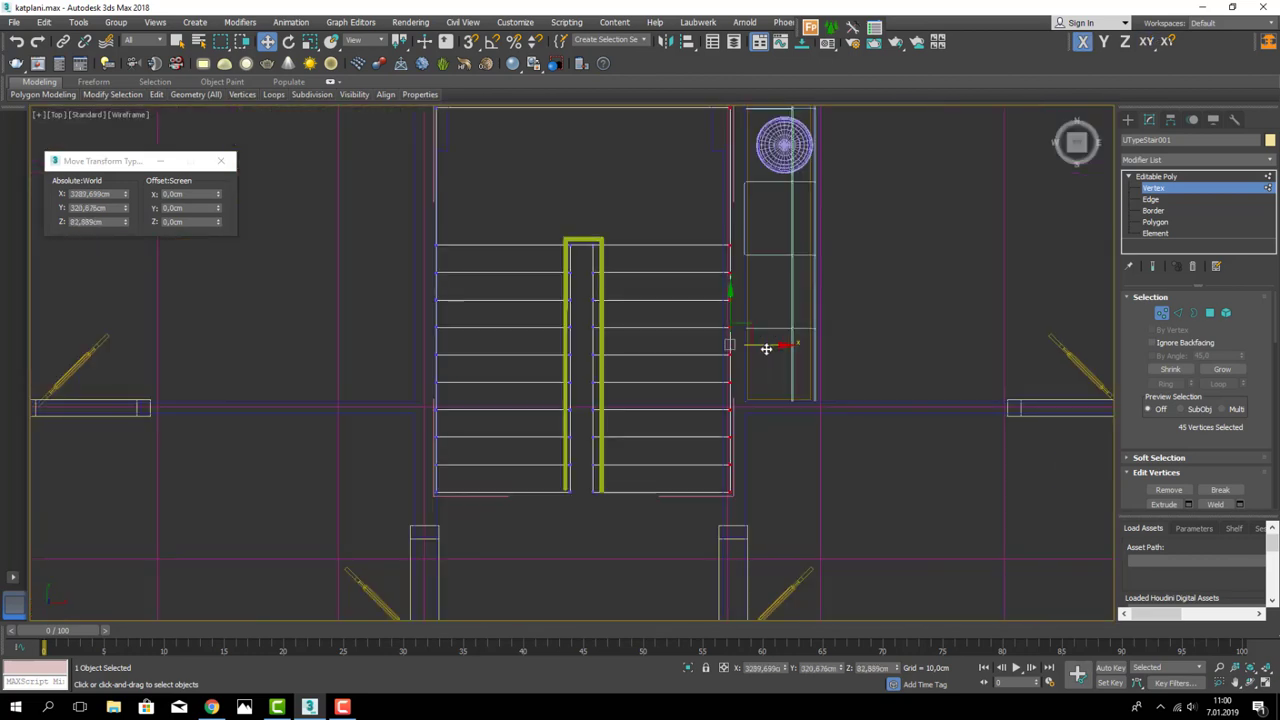
scroll(766, 348, "up", 1)
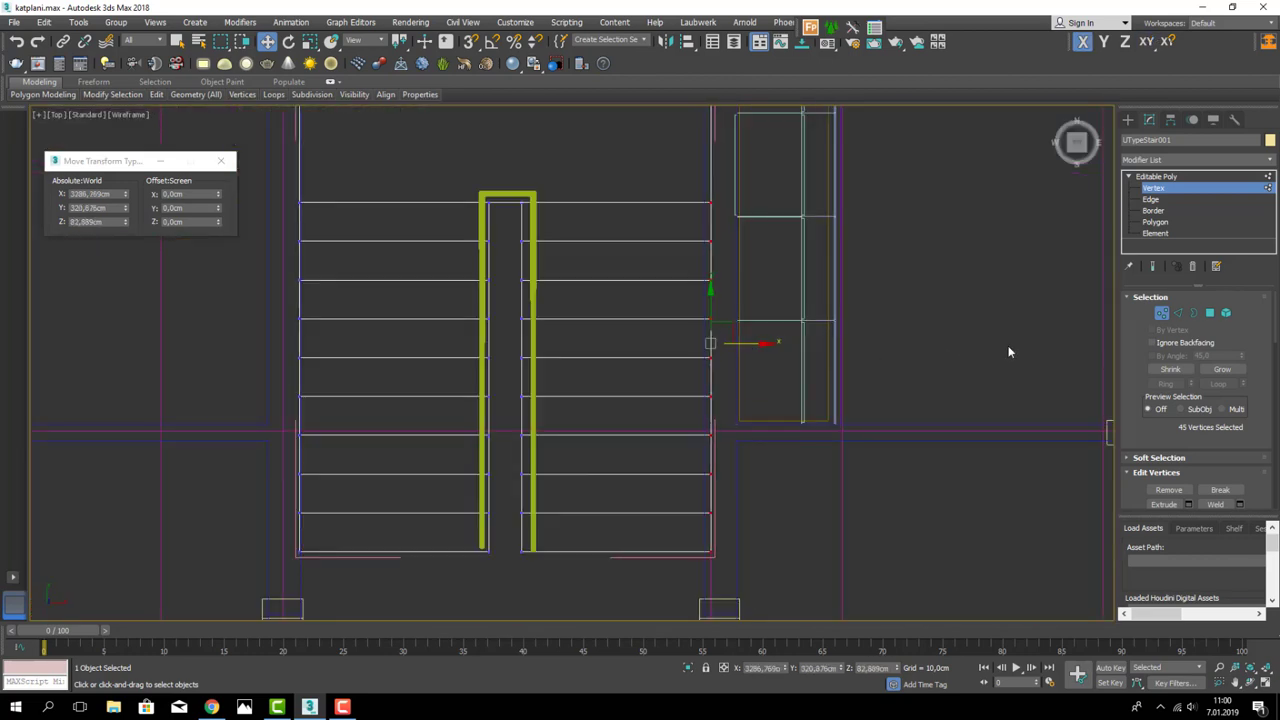
left_click(1161, 313)
key("F3")
- Switch to Perspective view and zoom to inspect the fitted stair
middle_click_drag(794, 340, 667, 390)
scroll(667, 390, "down", 4)
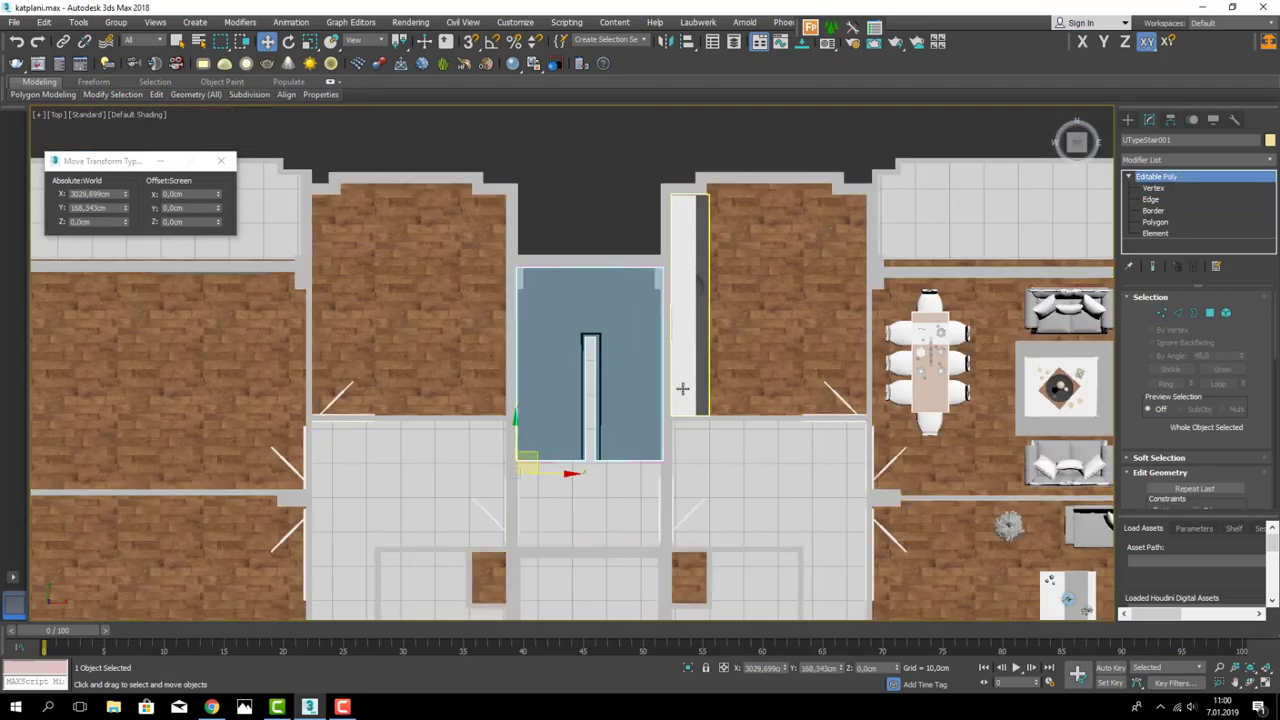
key("p")
scroll(676, 392, "up", 5)
scroll(676, 392, "up", 2)
scroll(598, 416, "down", 2)
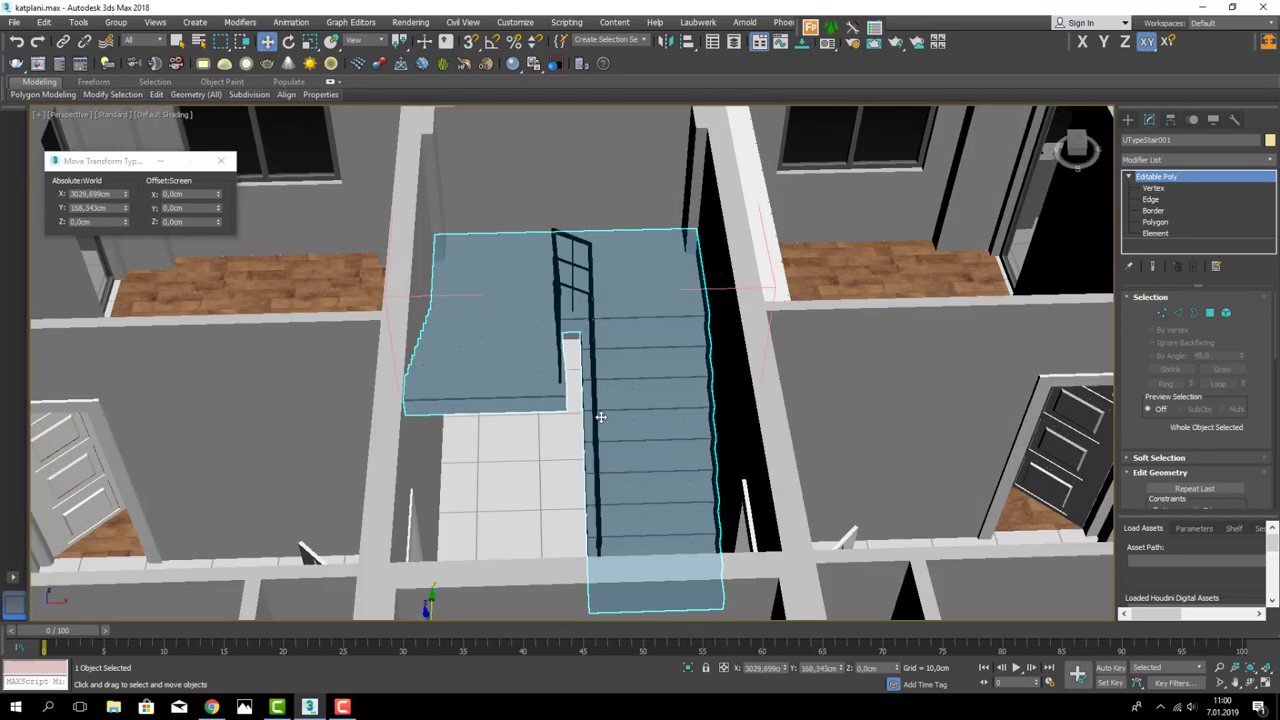
scroll(590, 430, "down", 4)
scroll(583, 450, "down", 2)
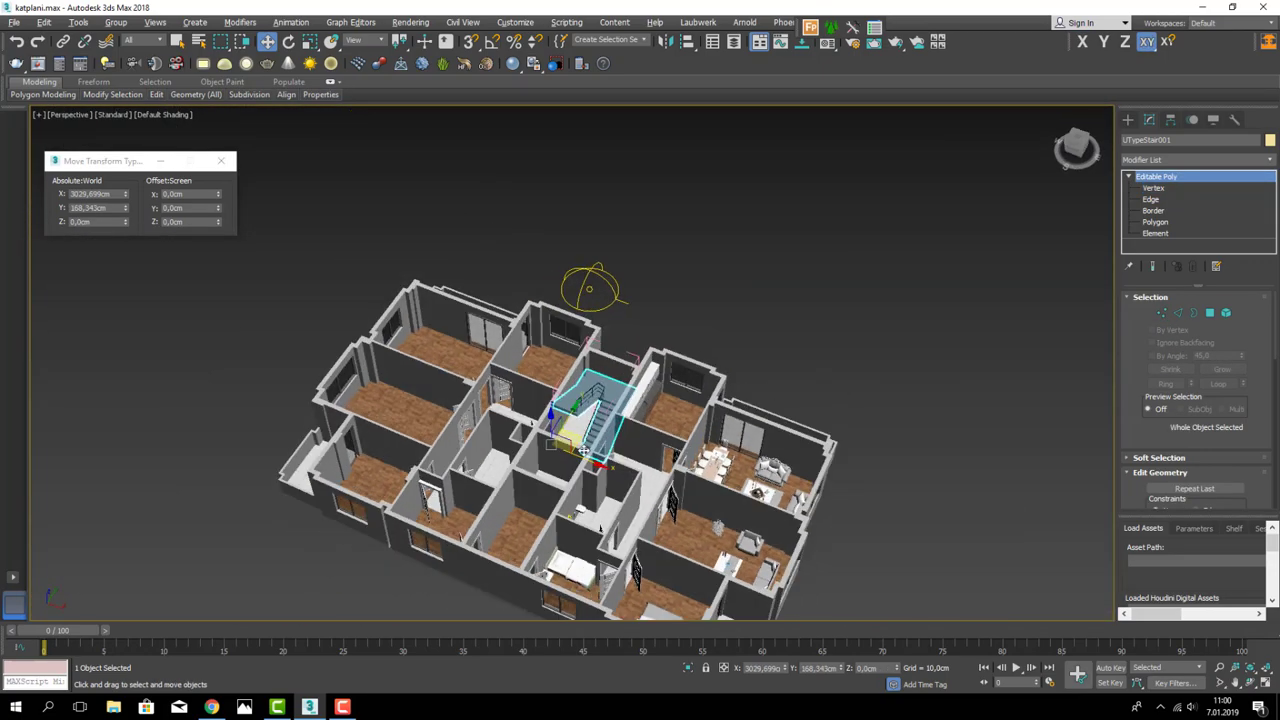
- Close the Merdiven group and reselect it from a more top-down angle
left_click(116, 22)
left_click(130, 108)
left_click(433, 207)
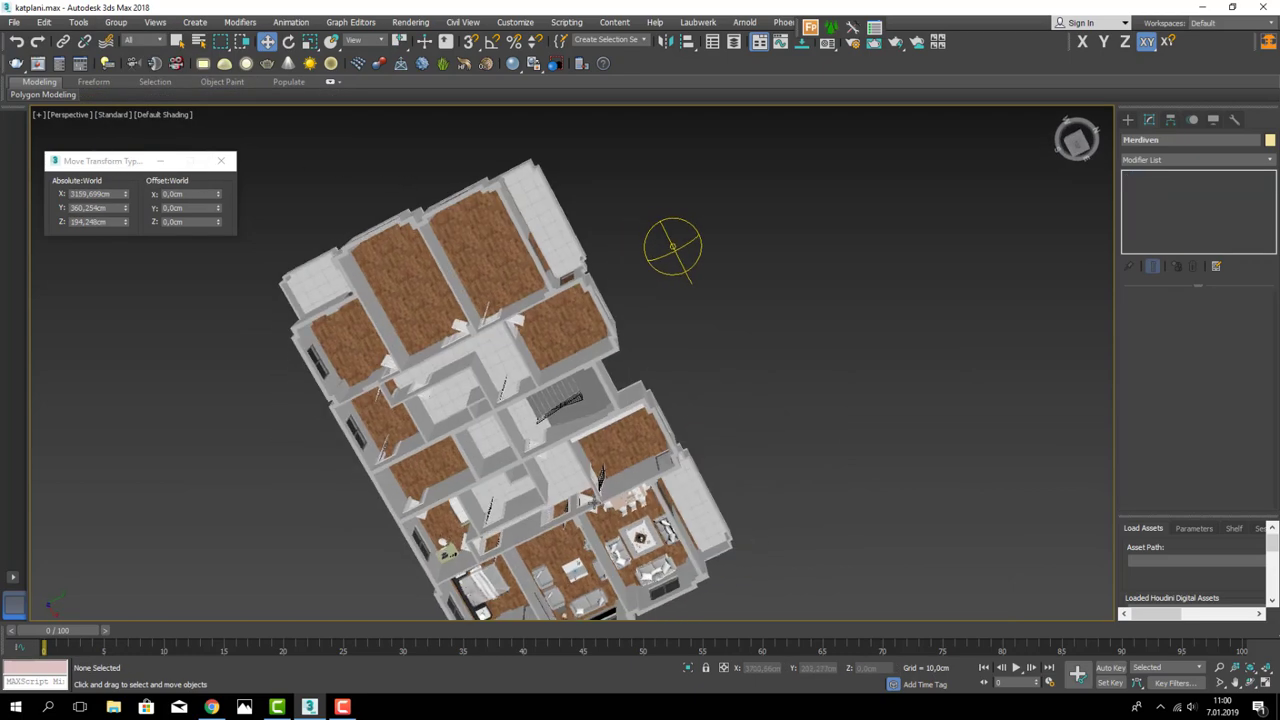
middle_click_drag(433, 207, 520, 330, "alt")
scroll(520, 330, "up", 3)
middle_click_drag(530, 395, 625, 445, "alt")
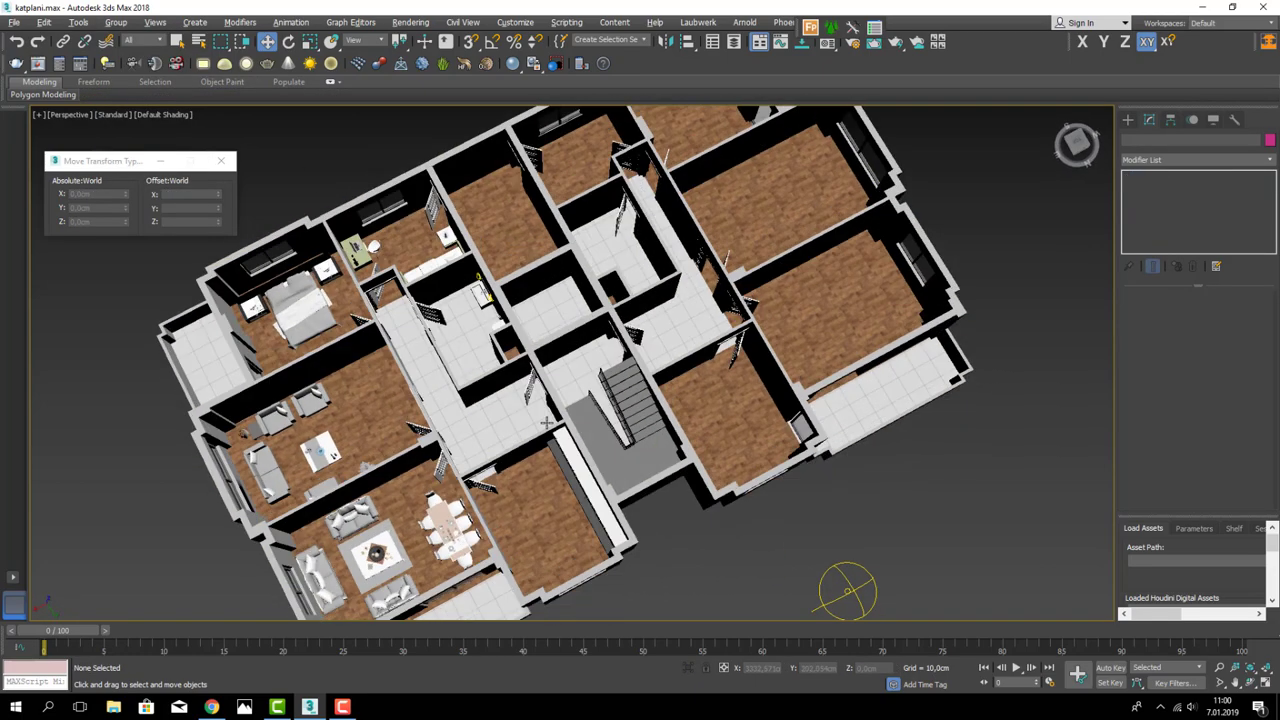
left_click(633, 455)
- Shift-drag an independent Copy of the stair group toward the second stairwell
left_click_drag(633, 455, 508, 245, "shift")
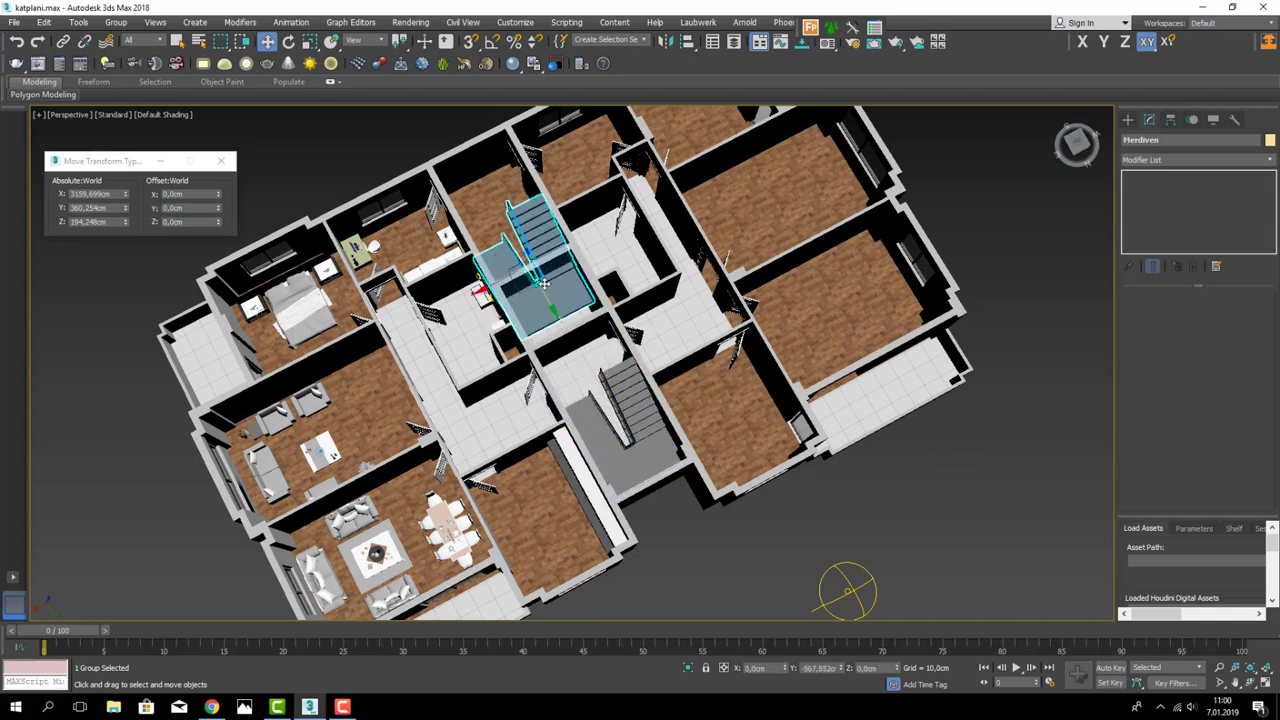
left_click(571, 312)
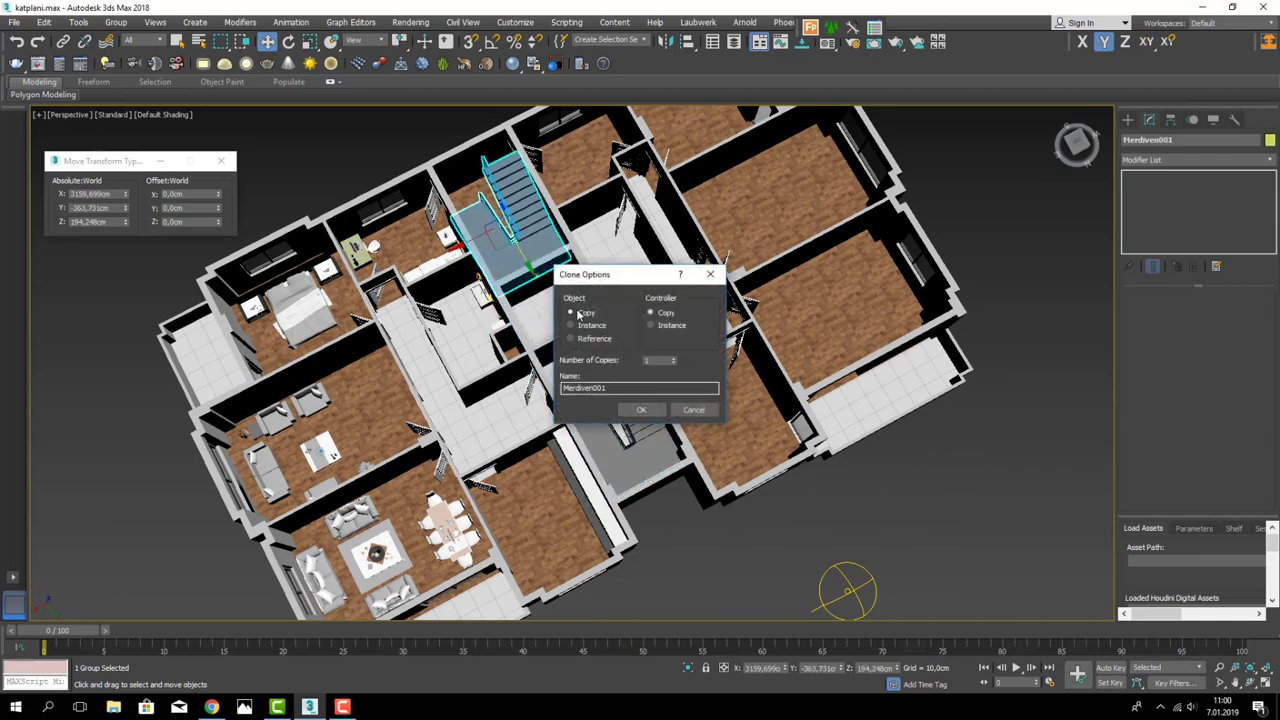
left_click(641, 409)
scroll(543, 365, "up", 5)
middle_click_drag(543, 365, 626, 406, "alt")
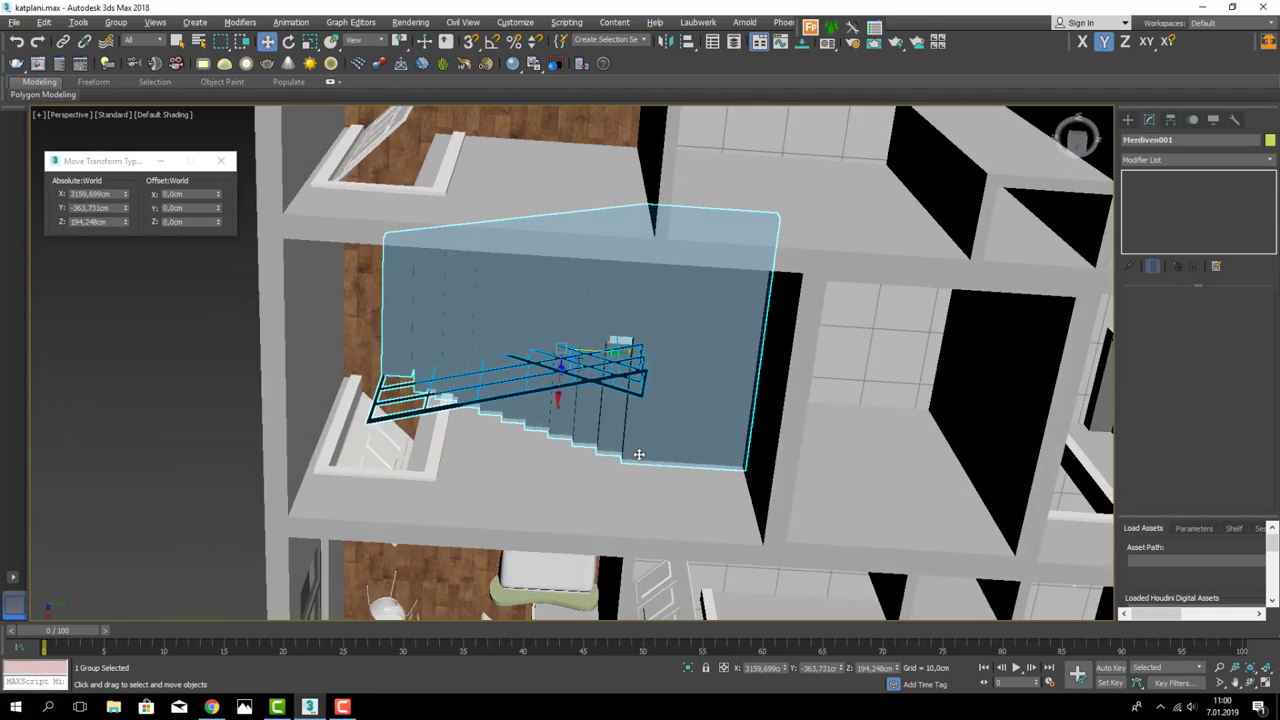
- In wireframe Top view, snap-scale the stair copy to 96.022% to fit the stairwell
key("t")
scroll(610, 370, "up", 3)
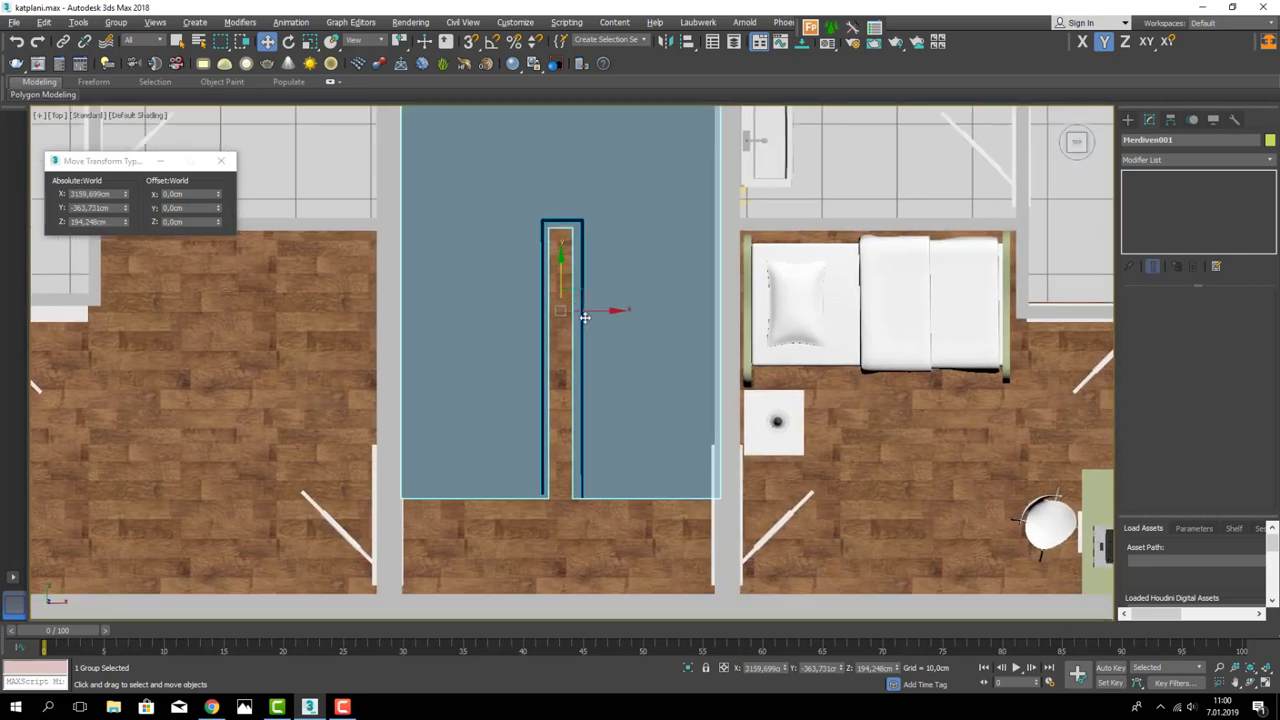
scroll(586, 314, "down", 5)
scroll(590, 316, "up", 1)
scroll(593, 317, "up", 3)
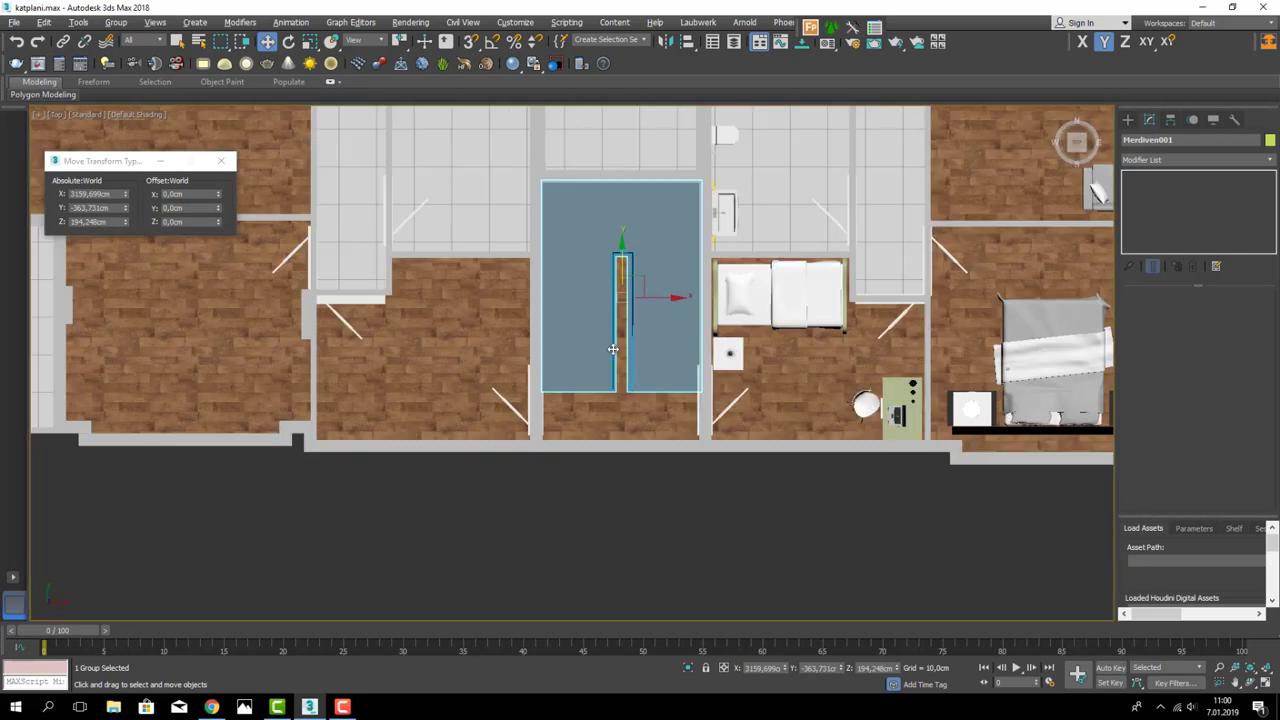
key("F3")
middle_click_drag(593, 250, 593, 272)
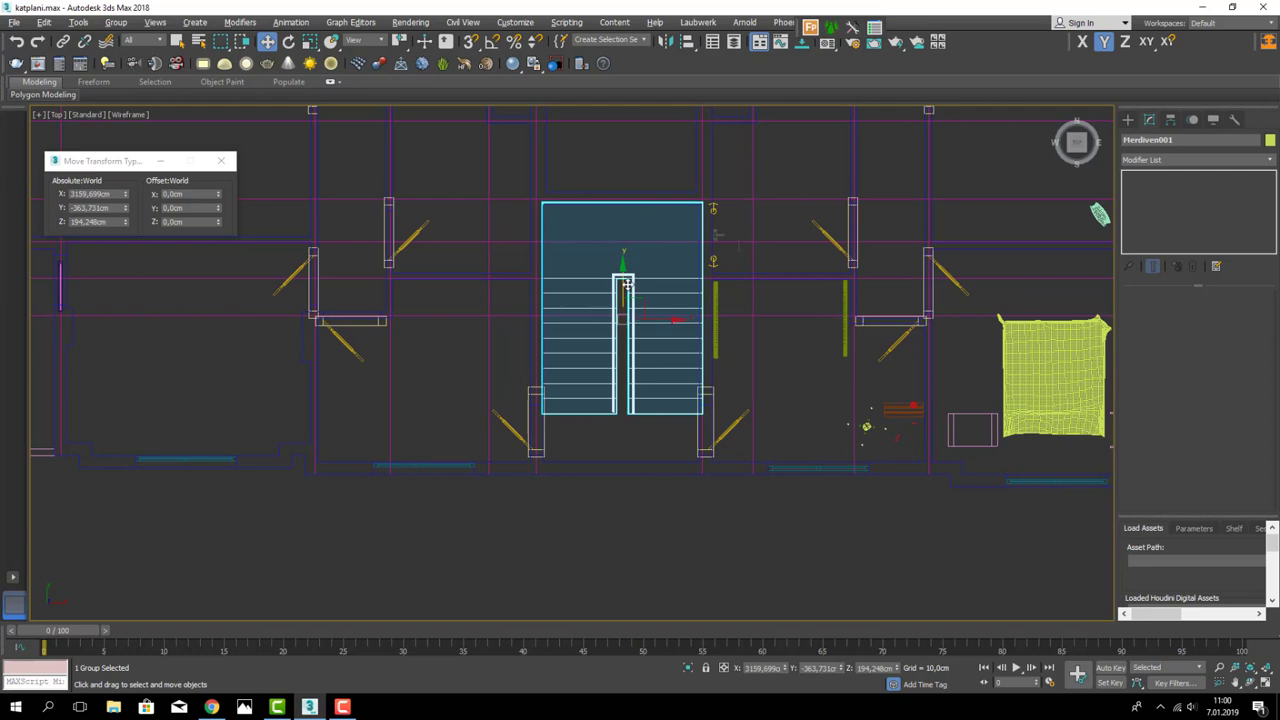
key("s")
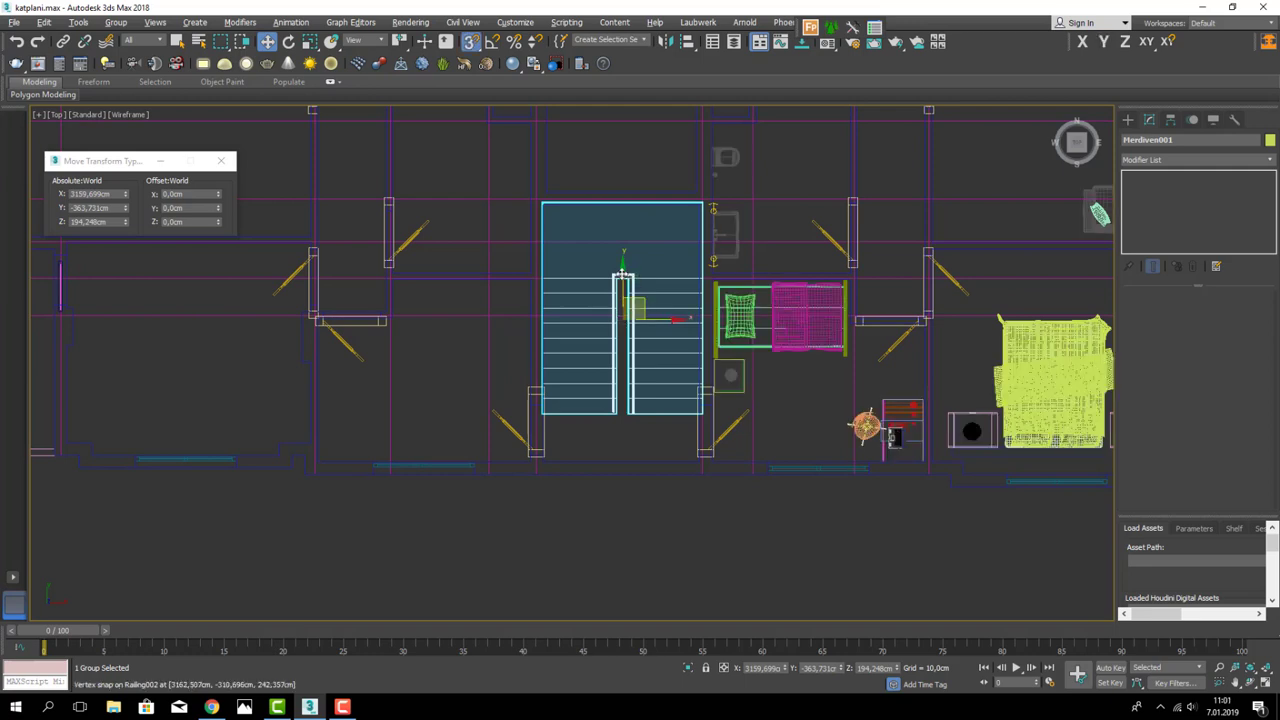
key("r")
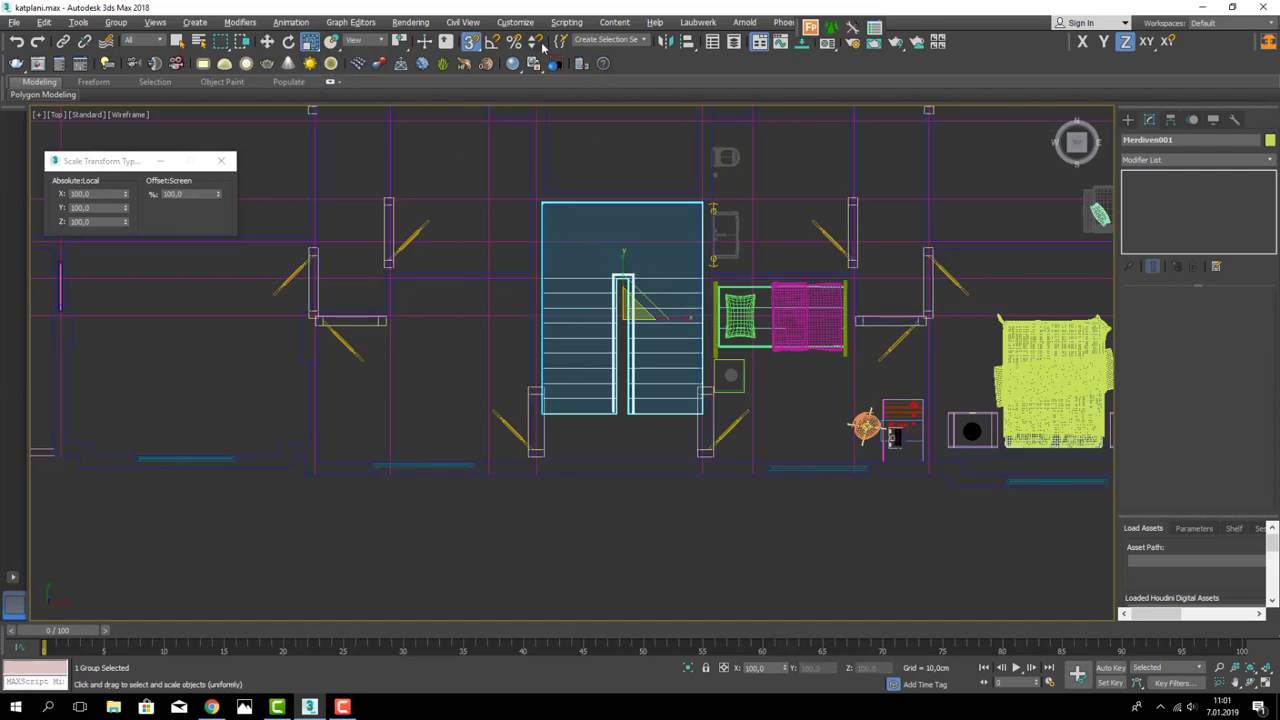
mouse_move(624, 258)
left_mouse_down()
mouse_move(624, 273)
mouse_move(624, 259)
left_mouse_up()
key("w")
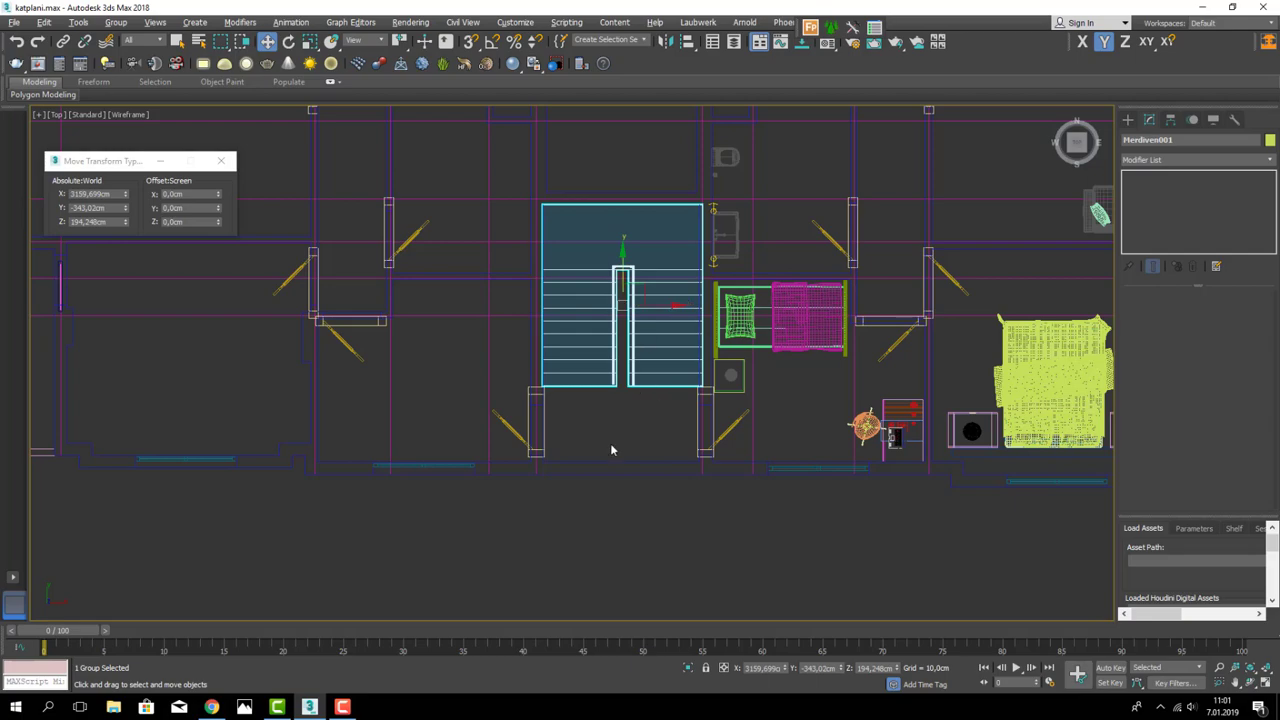
- Select the floor object and inspect a hallway floor polygon's material ID (3) at Polygon level
key("p")
scroll(631, 464, "down", 10)
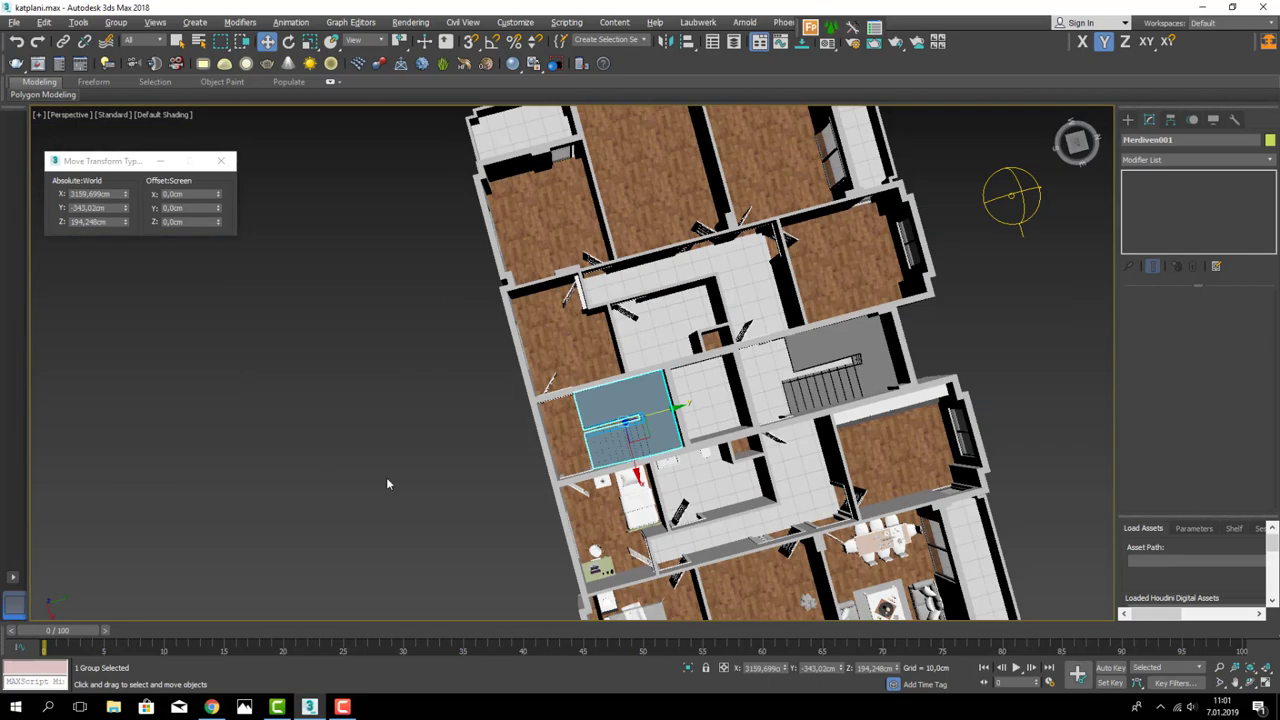
left_click(472, 443)
middle_click_drag(472, 443, 472, 380, "alt")
scroll(480, 455, "up", 5)
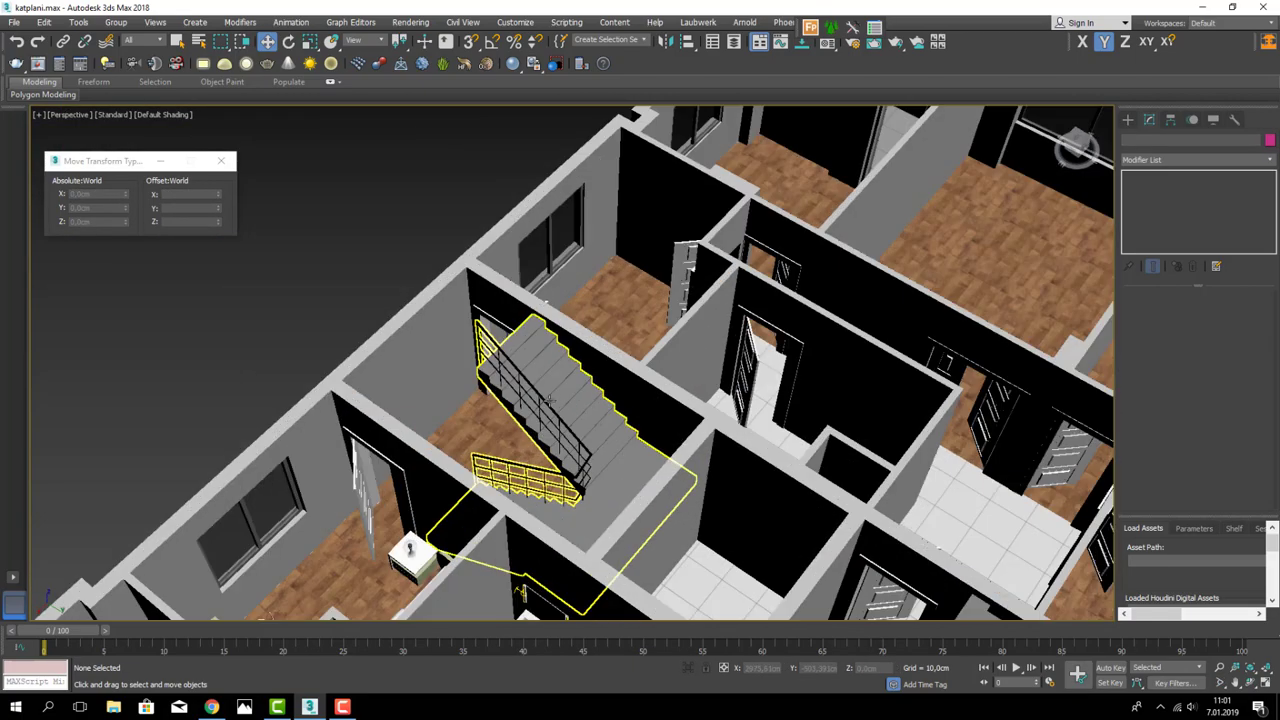
left_click(481, 438)
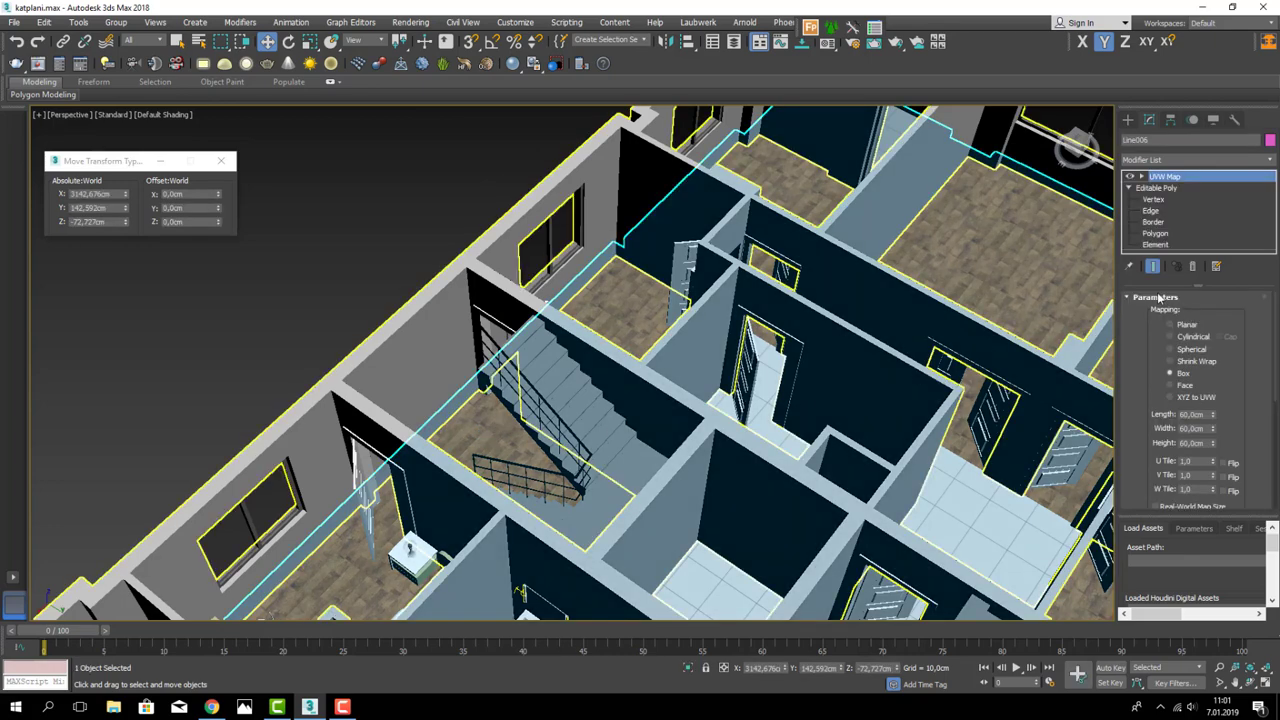
scroll(827, 401, "down", 3)
scroll(1021, 286, "down", 2)
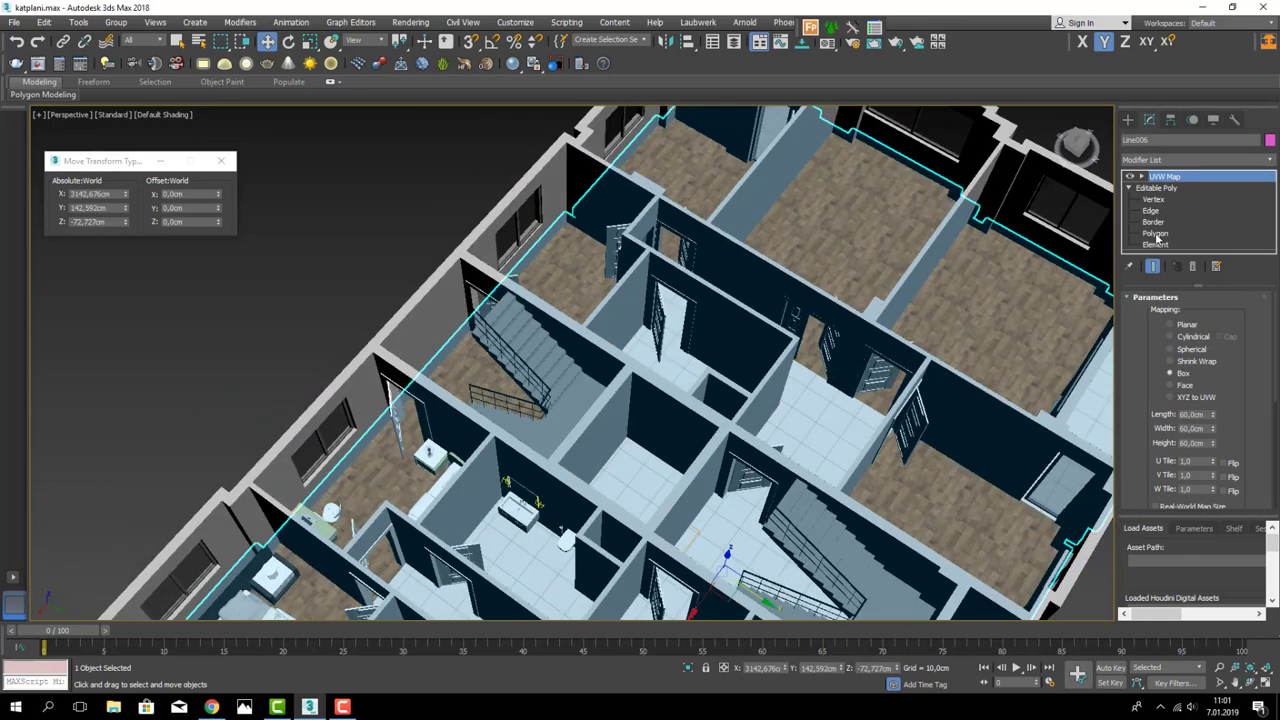
left_click(1156, 234)
scroll(654, 386, "up", 2)
scroll(654, 386, "up", 2)
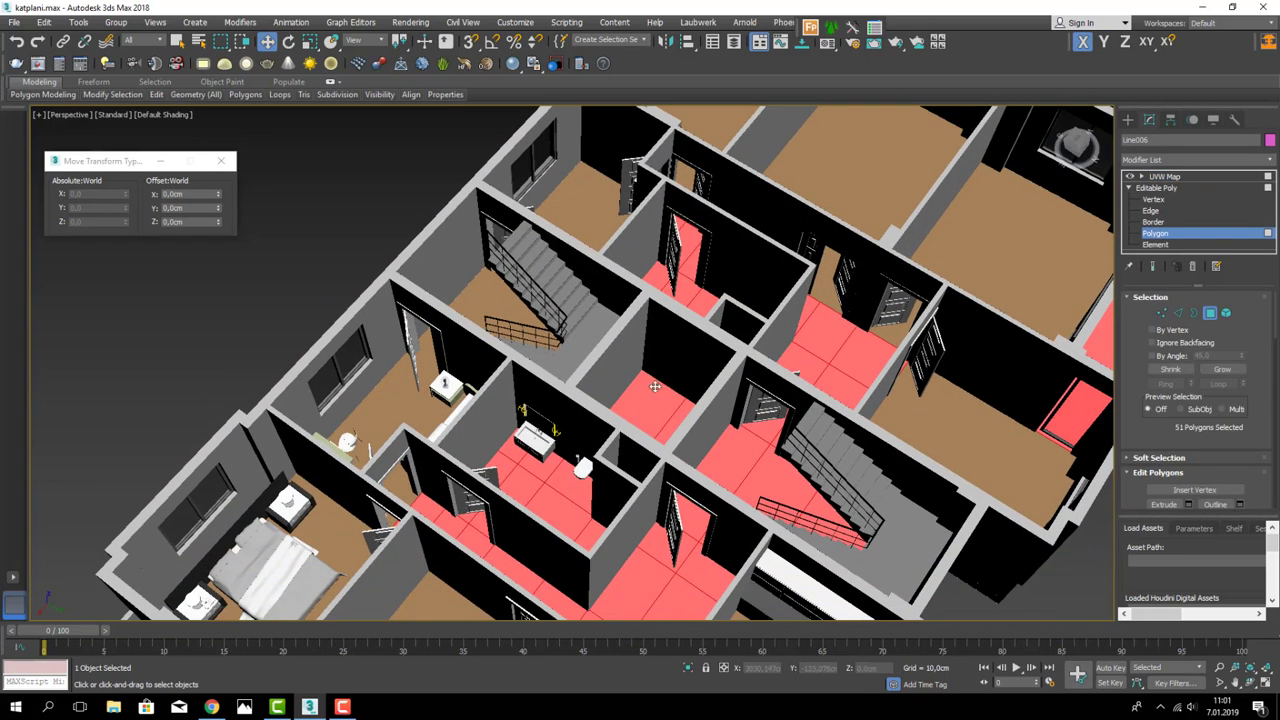
left_click(657, 400)
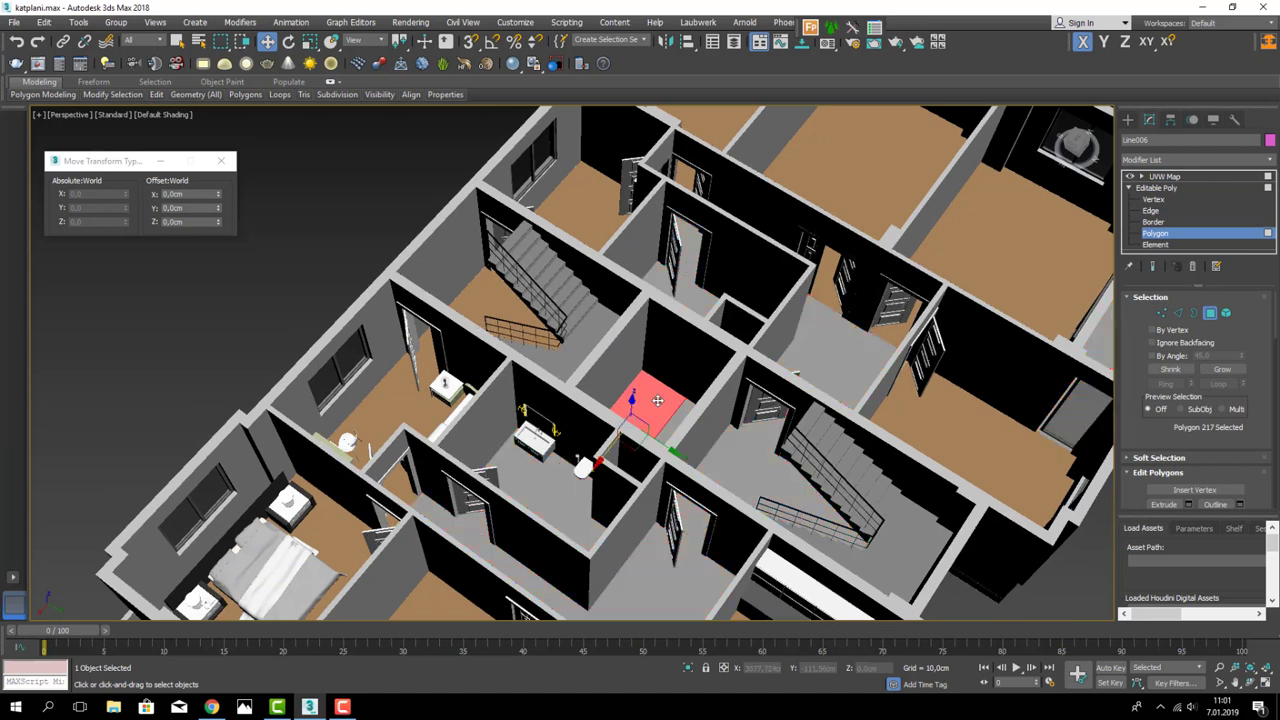
- Check that the stairwell floor polygon has material ID 2, then return to the whole Editable Poly
scroll(1128, 375, "down", 2)
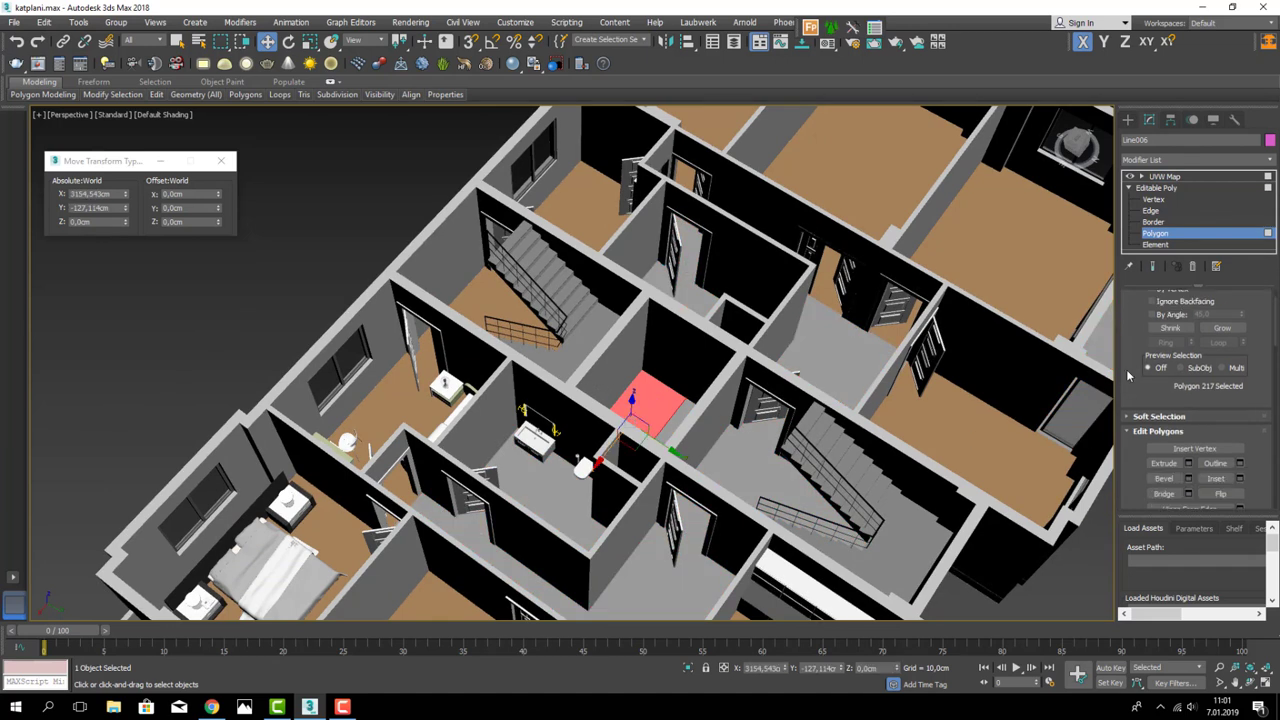
scroll(1130, 376, "down", 3)
scroll(1140, 380, "down", 3)
scroll(1155, 388, "down", 3)
scroll(1168, 396, "down", 3)
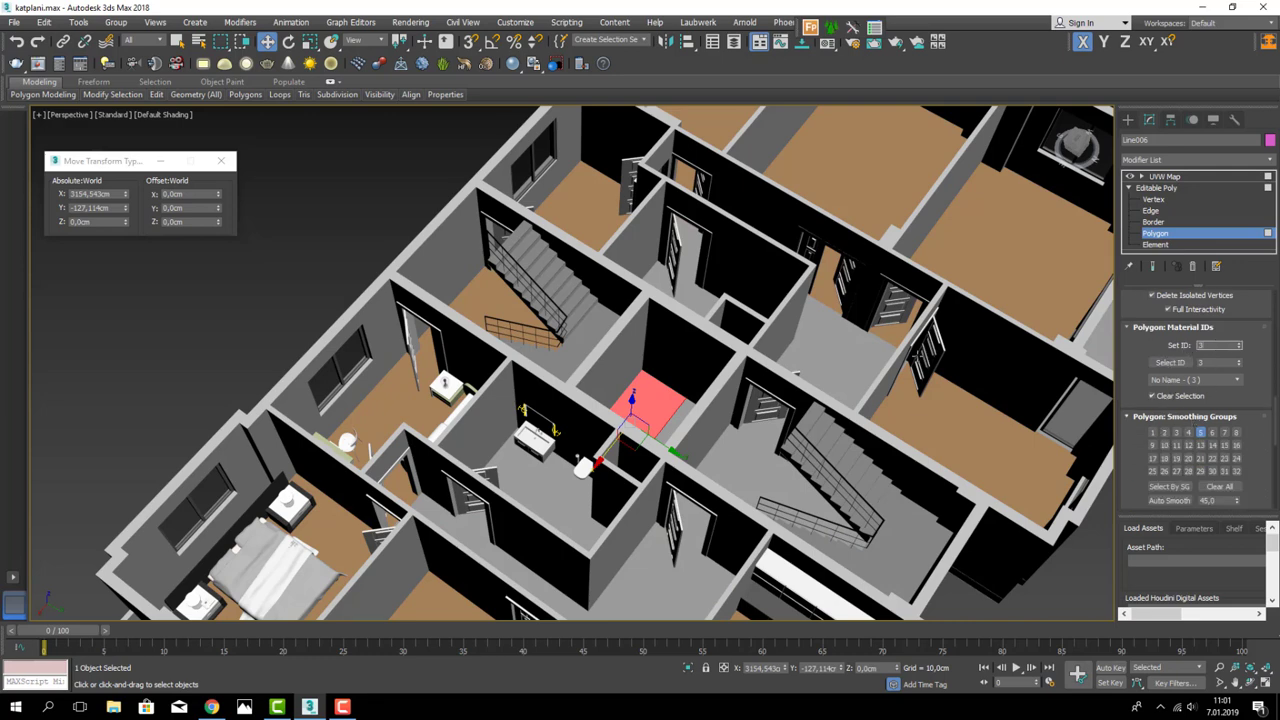
left_click(479, 298)
middle_click_drag(479, 298, 600, 330, "alt")
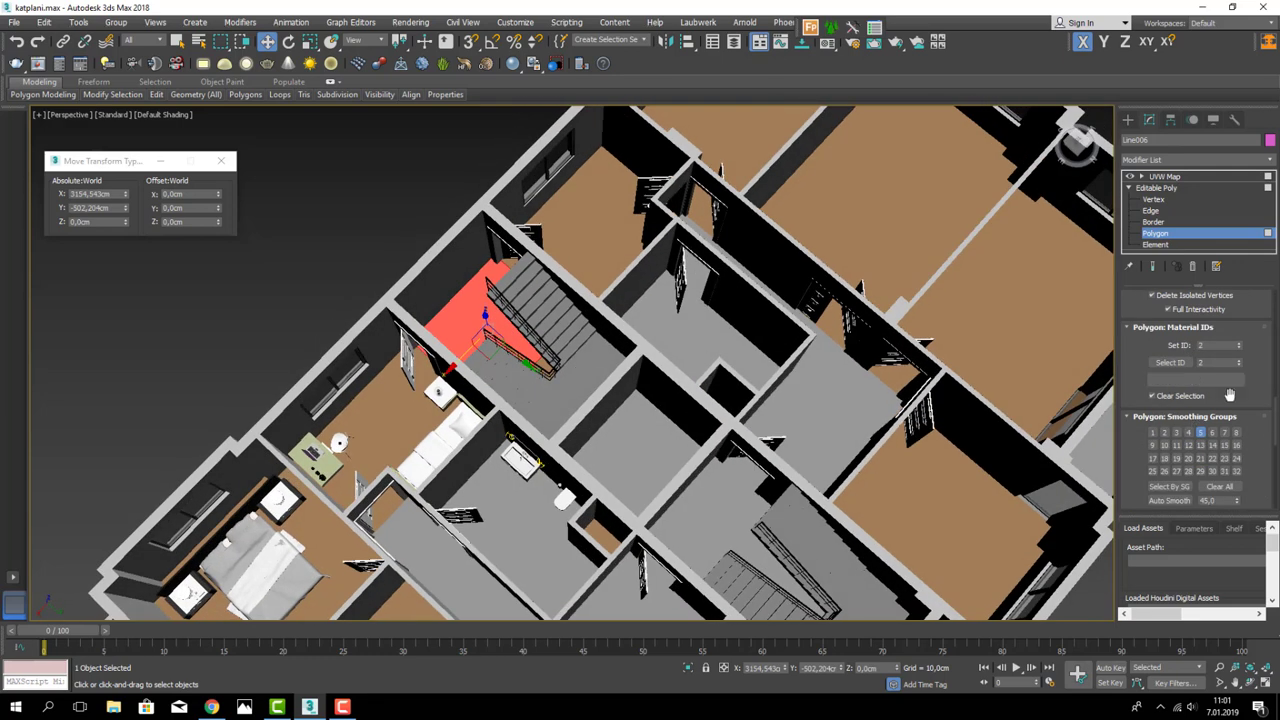
double_click(1205, 344)
left_click(1163, 200)
left_click(1168, 189)
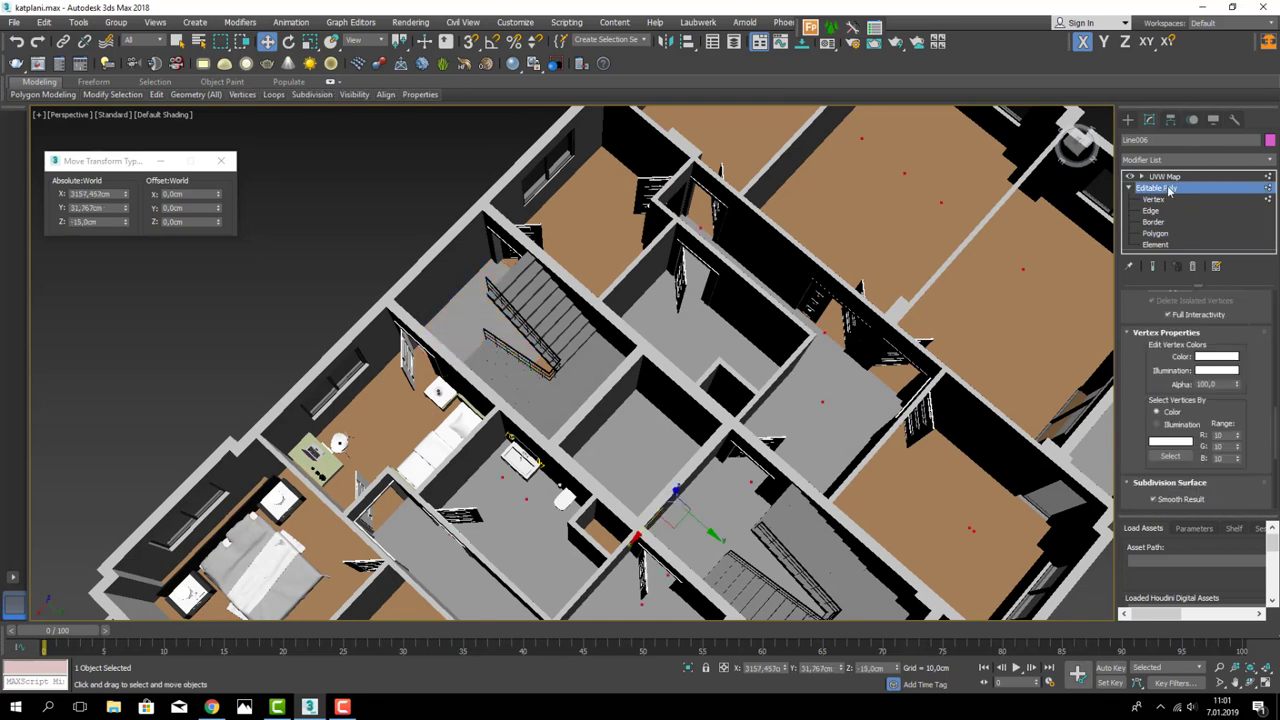
- Deselect the floor and orbit to an angled, textured view of the building
left_click(993, 577)
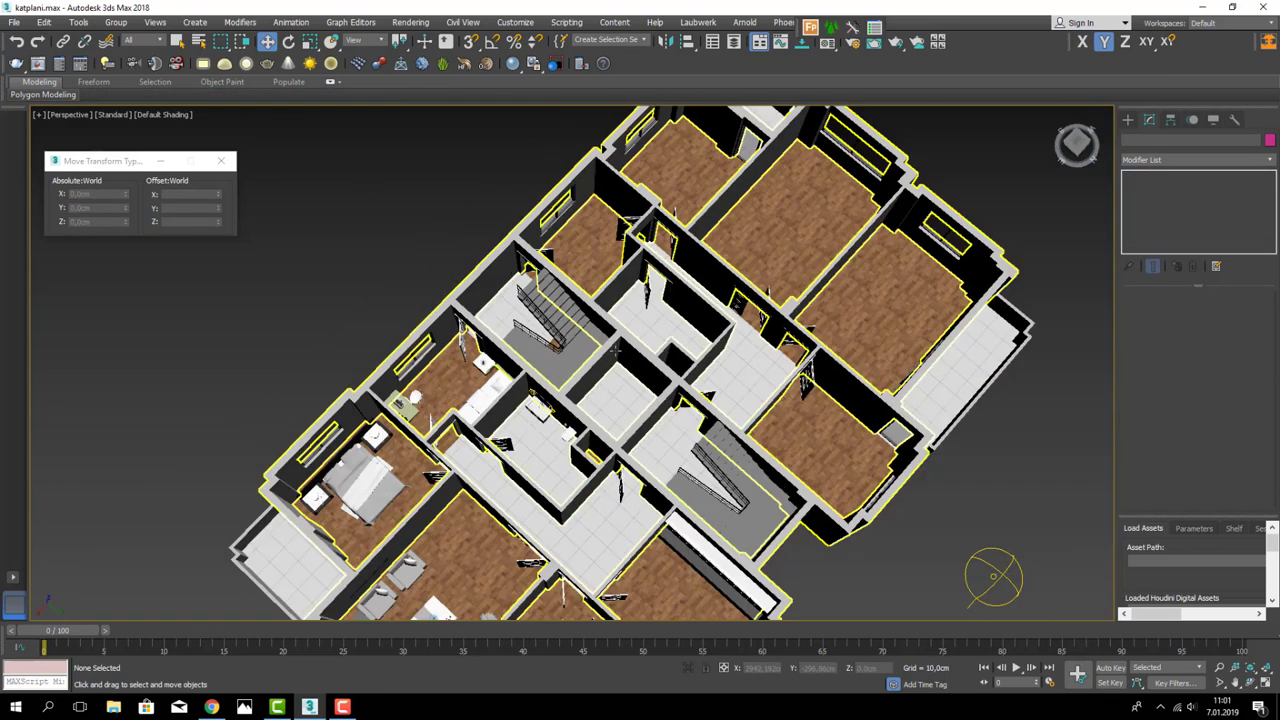
mouse_move(993, 577)
middle_mouse_down("alt")
mouse_move(1020, 363)
mouse_move(914, 186)
mouse_move(997, 311)
mouse_move(1045, 492)
mouse_move(1043, 443)
mouse_move(1031, 457)
mouse_move(891, 400)
middle_mouse_up("alt")
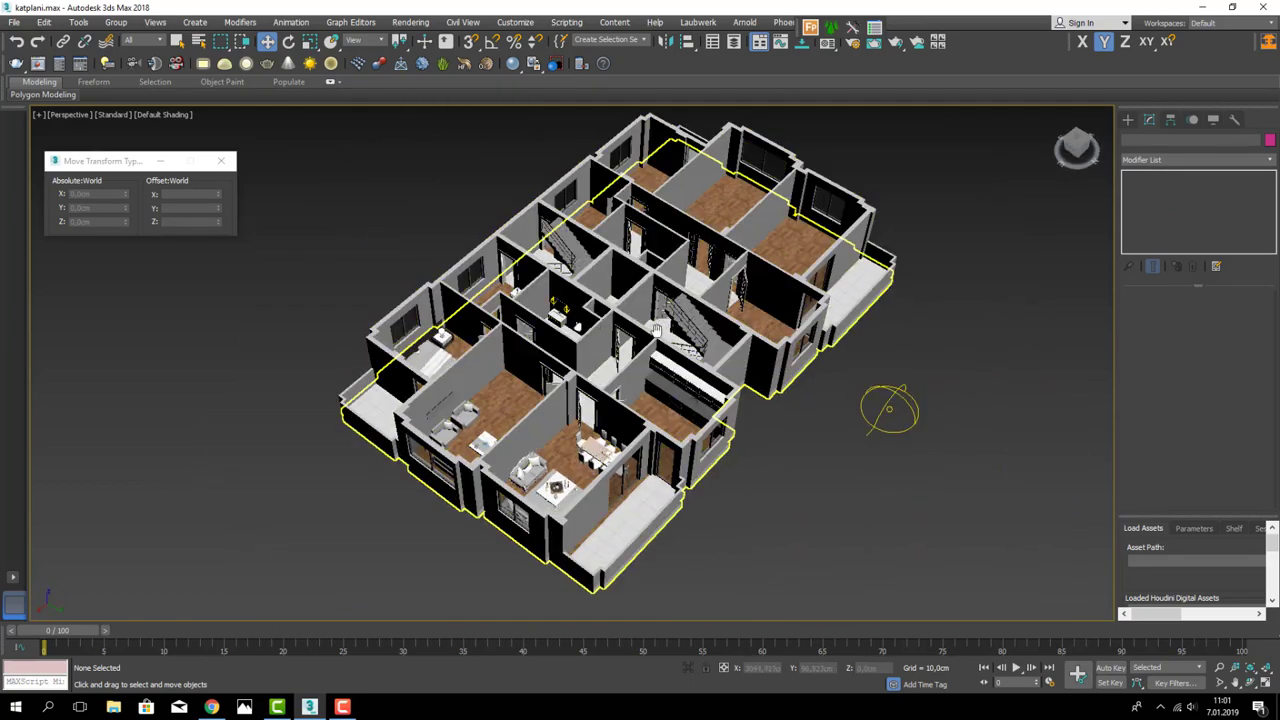
mouse_move(657, 330)
middle_mouse_down()
mouse_move(648, 342)
mouse_move(668, 352)
middle_mouse_up()
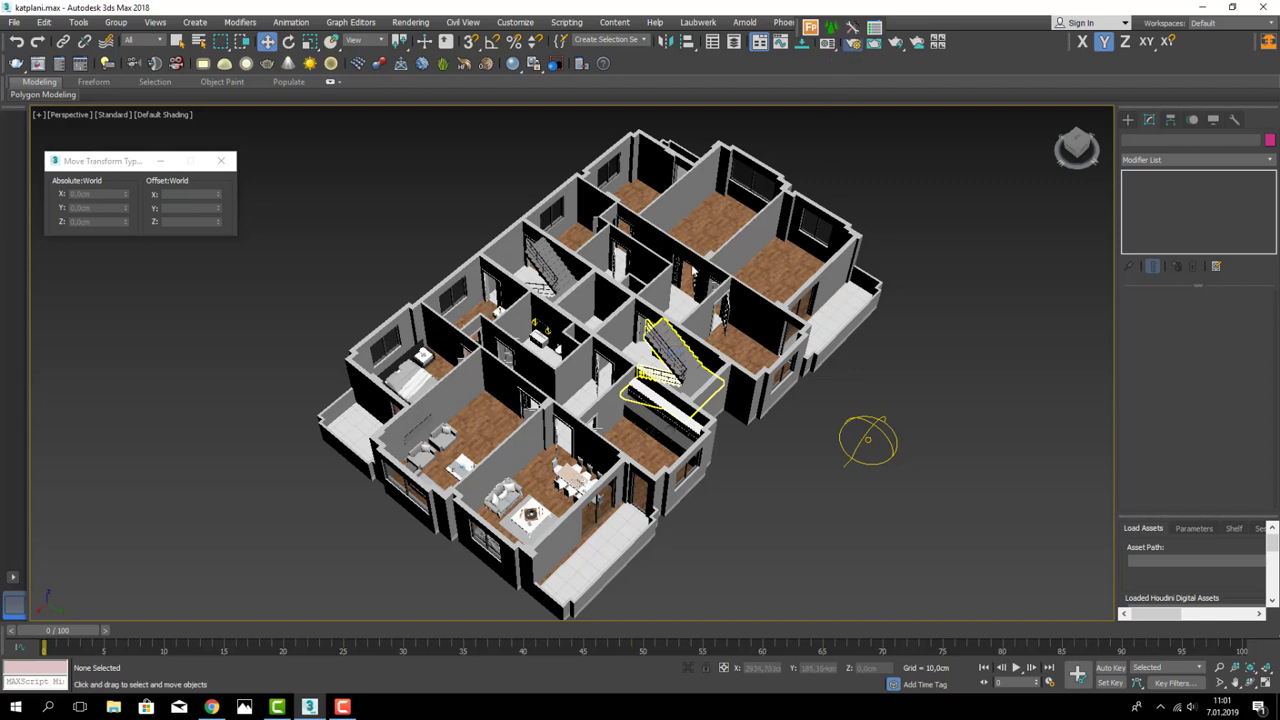
- In Render Setup, set the output size to 2000×1500 with the image aspect locked
key("F10")
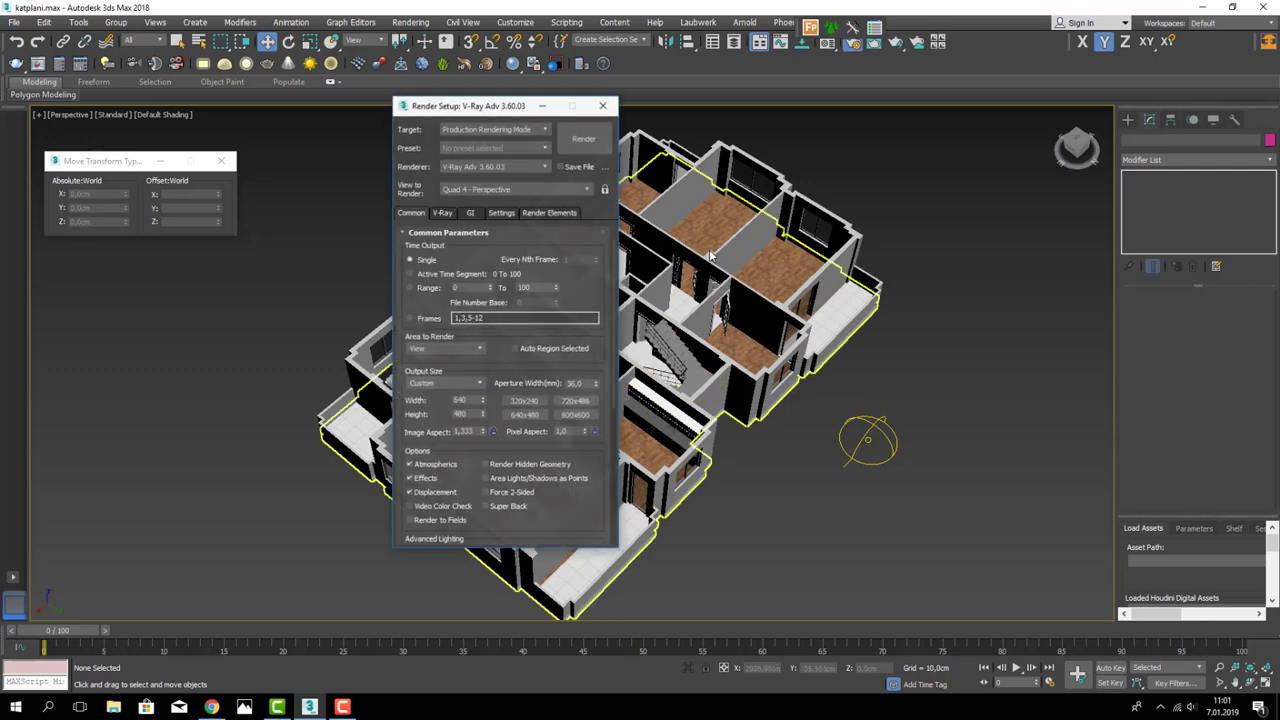
left_click_drag(484, 115, 580, 123)
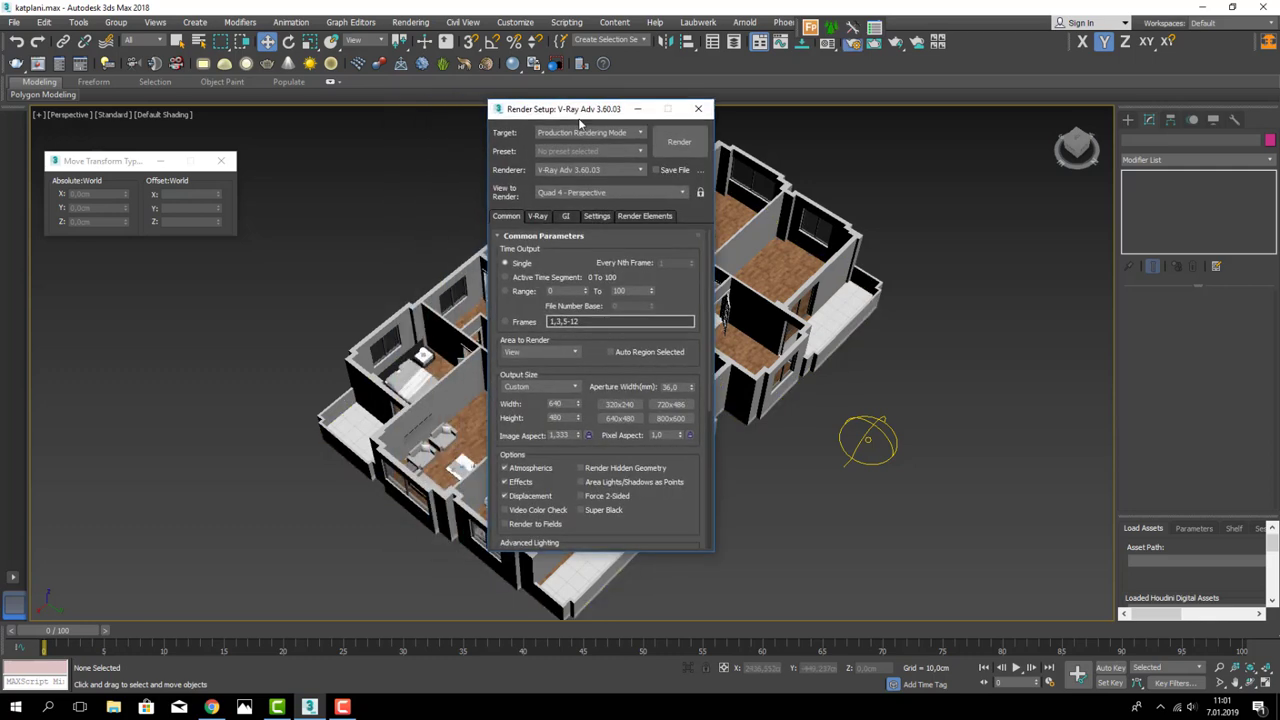
left_click(588, 435)
double_click(554, 418)
type("1500")
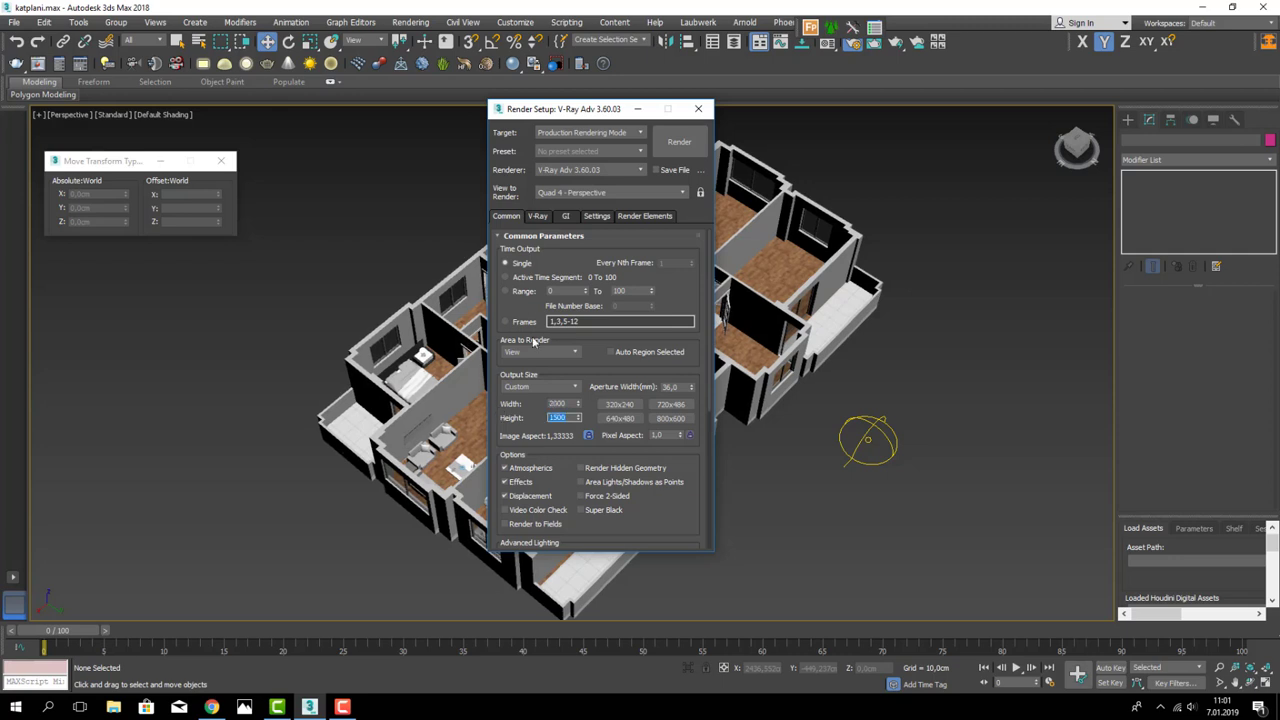
left_click_drag(547, 111, 632, 125)
scroll(370, 259, "down", 3)
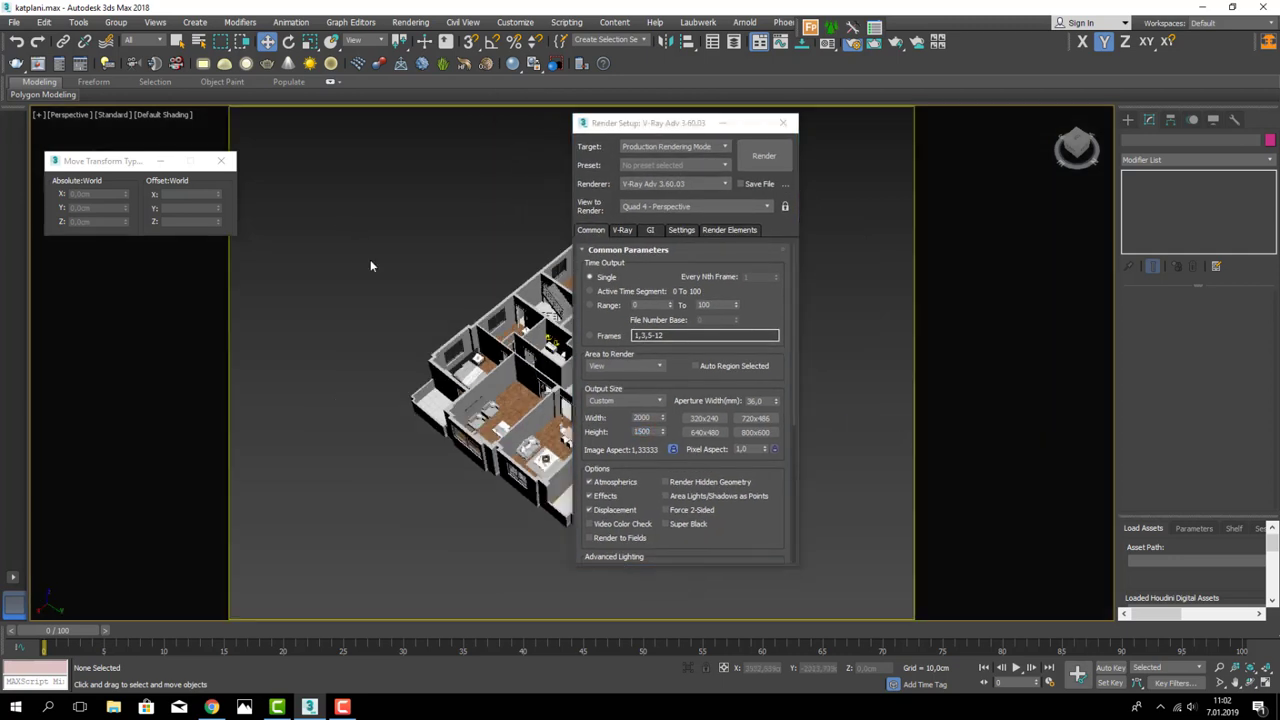
left_click(782, 122)
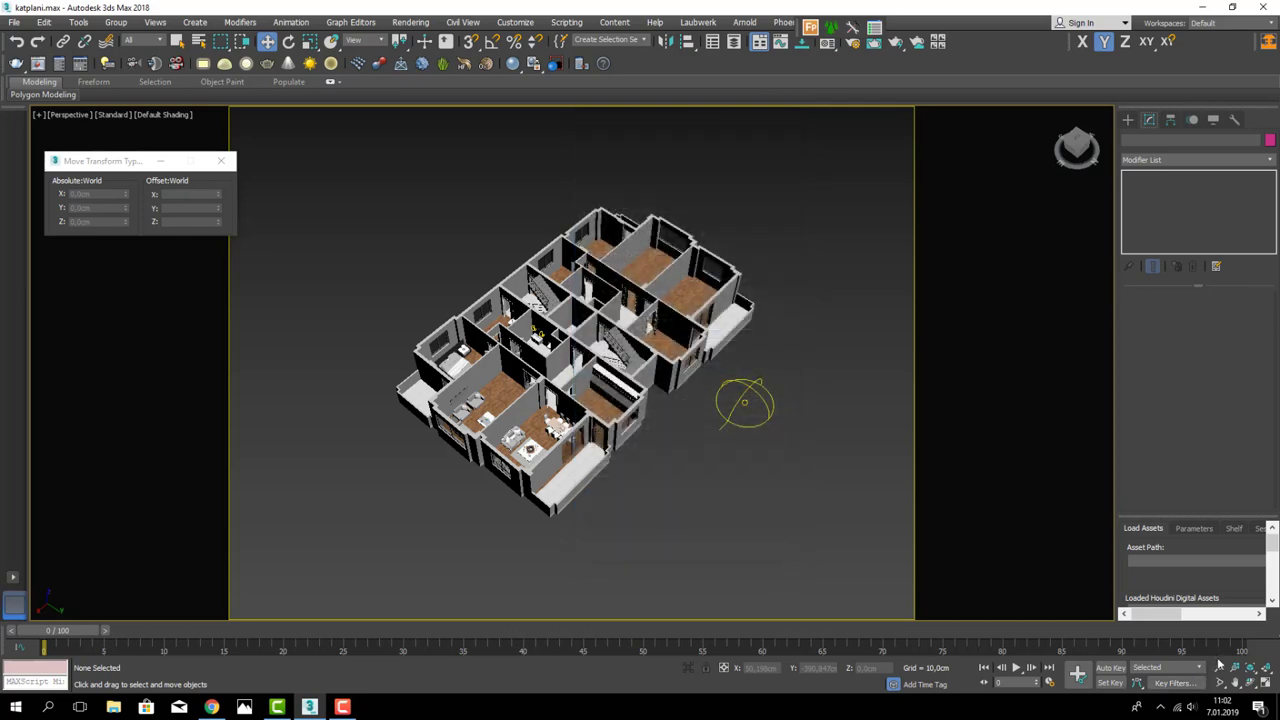
- Zoom in on the building and set the V-Ray progressive render time limit to 15 minutes
left_click(1220, 670)
left_click_drag(642, 402, 650, 372)
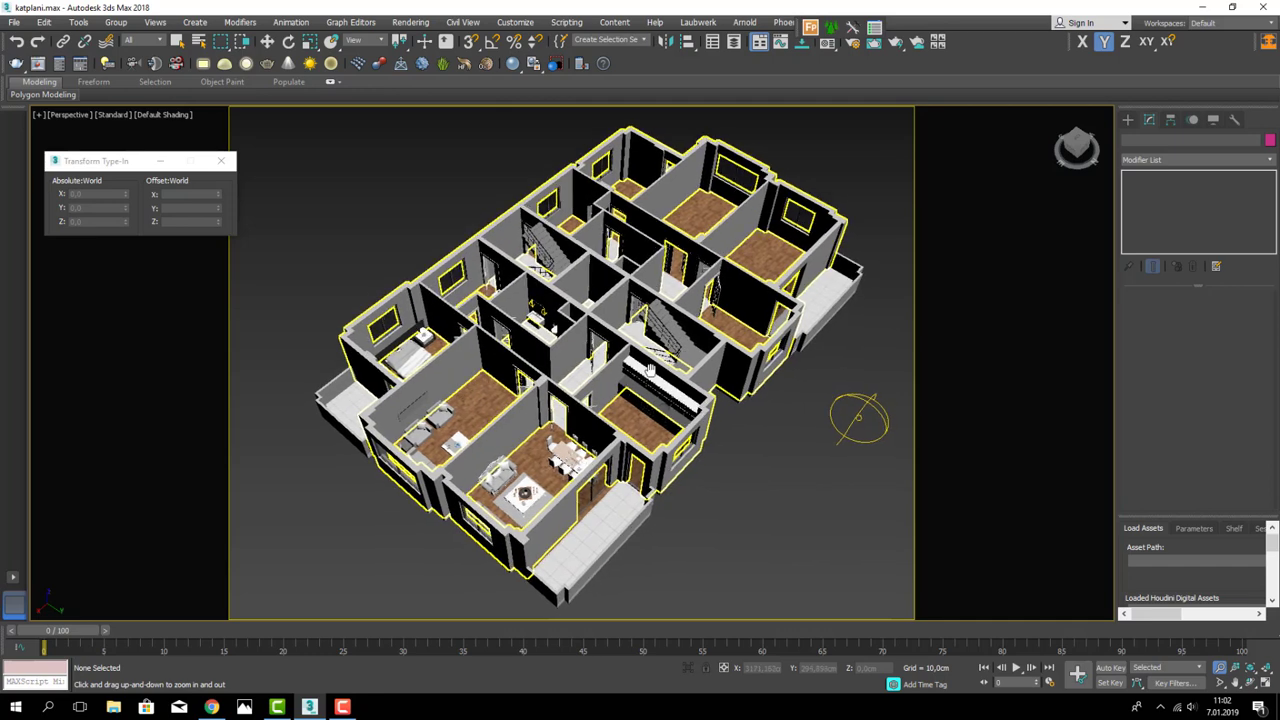
key("w")
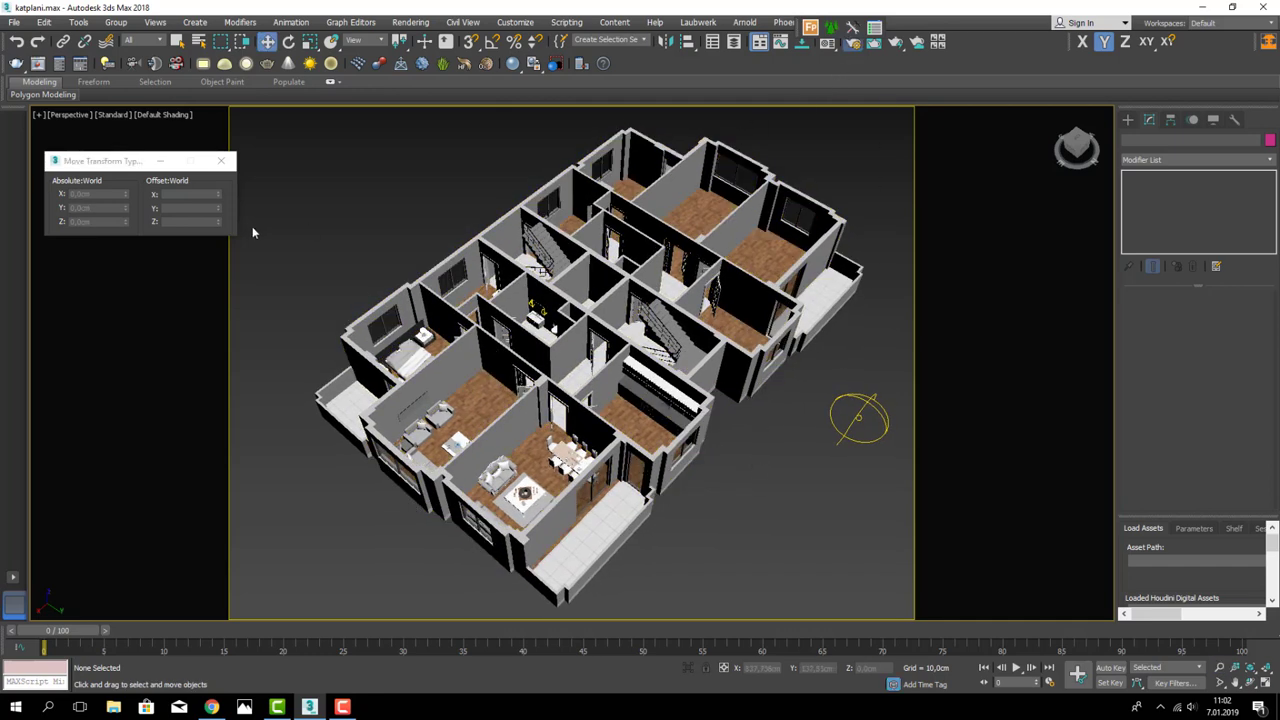
left_click(852, 50)
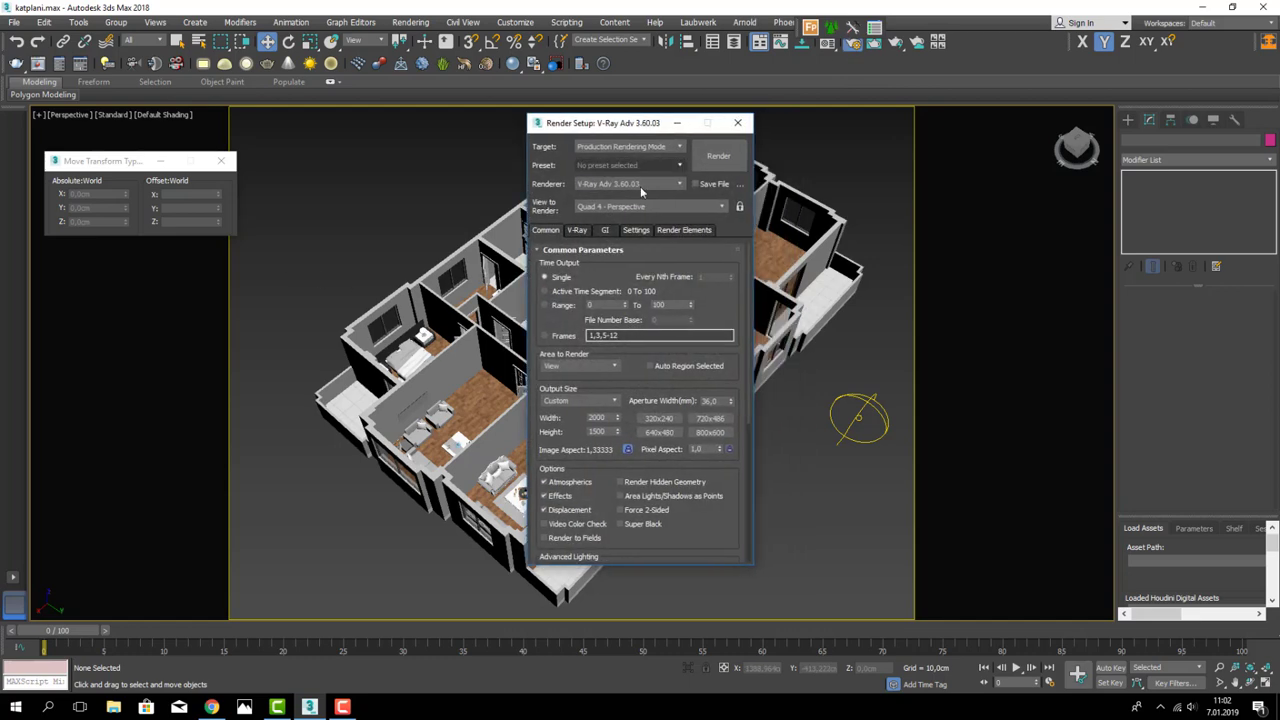
left_click(607, 230)
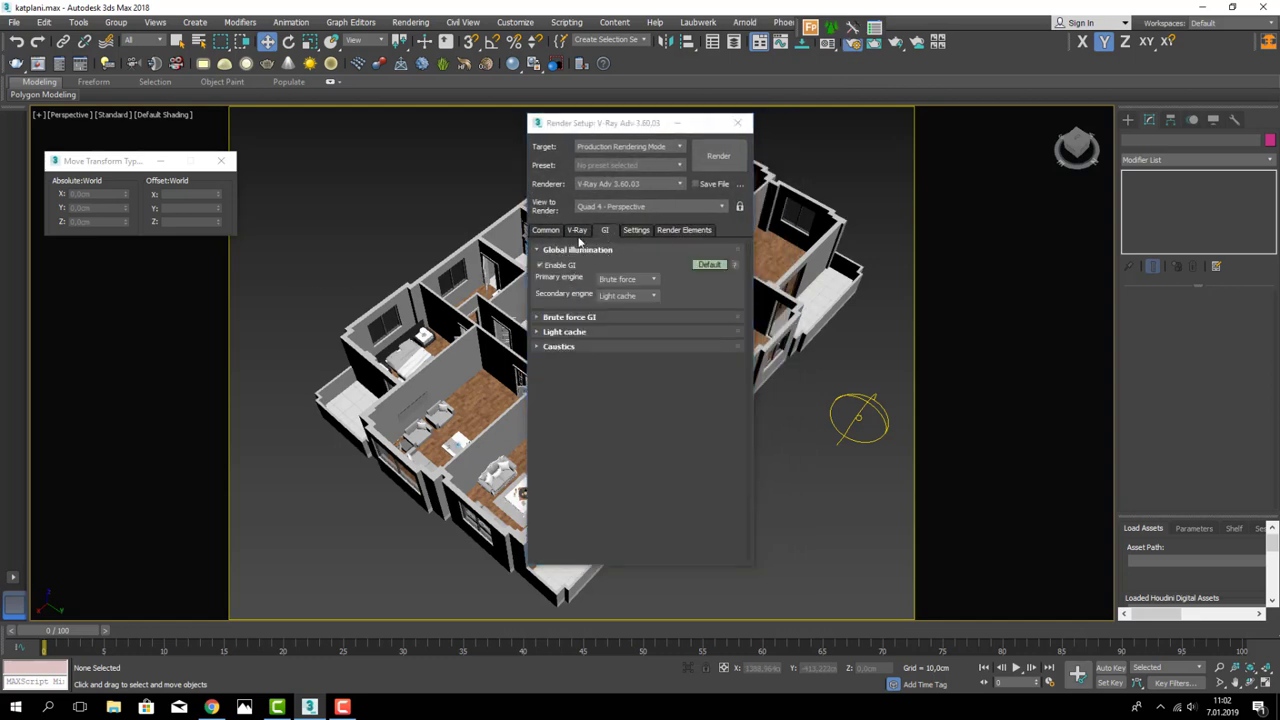
left_click(578, 231)
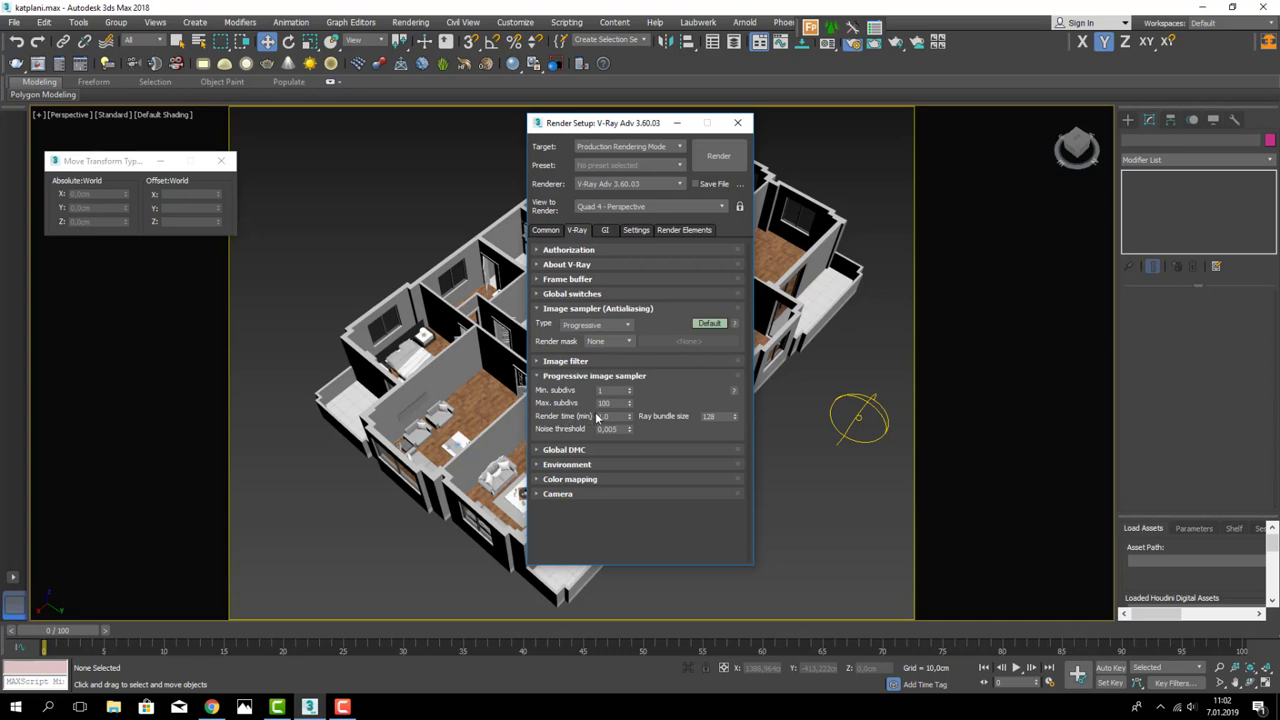
left_click(601, 416)
type("15")
- Switch the GI settings to Expert mode and enable ambient occlusion
left_click_drag(587, 128, 688, 127)
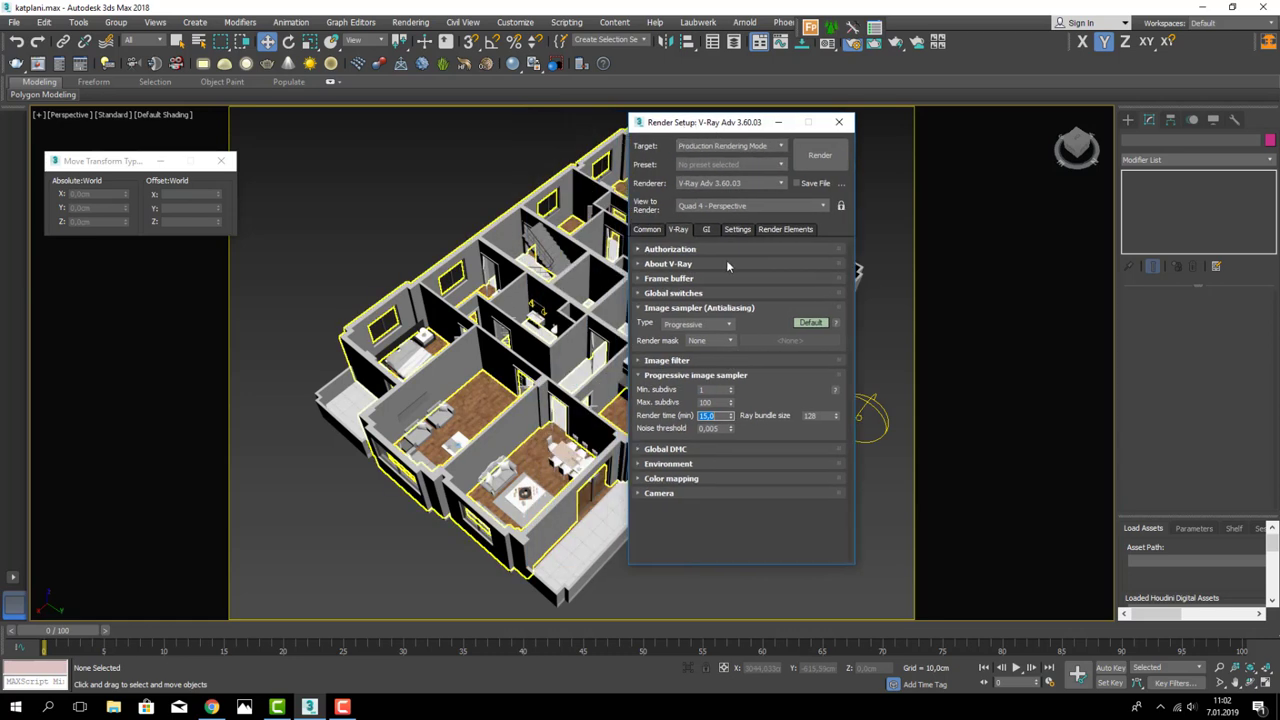
left_click(707, 230)
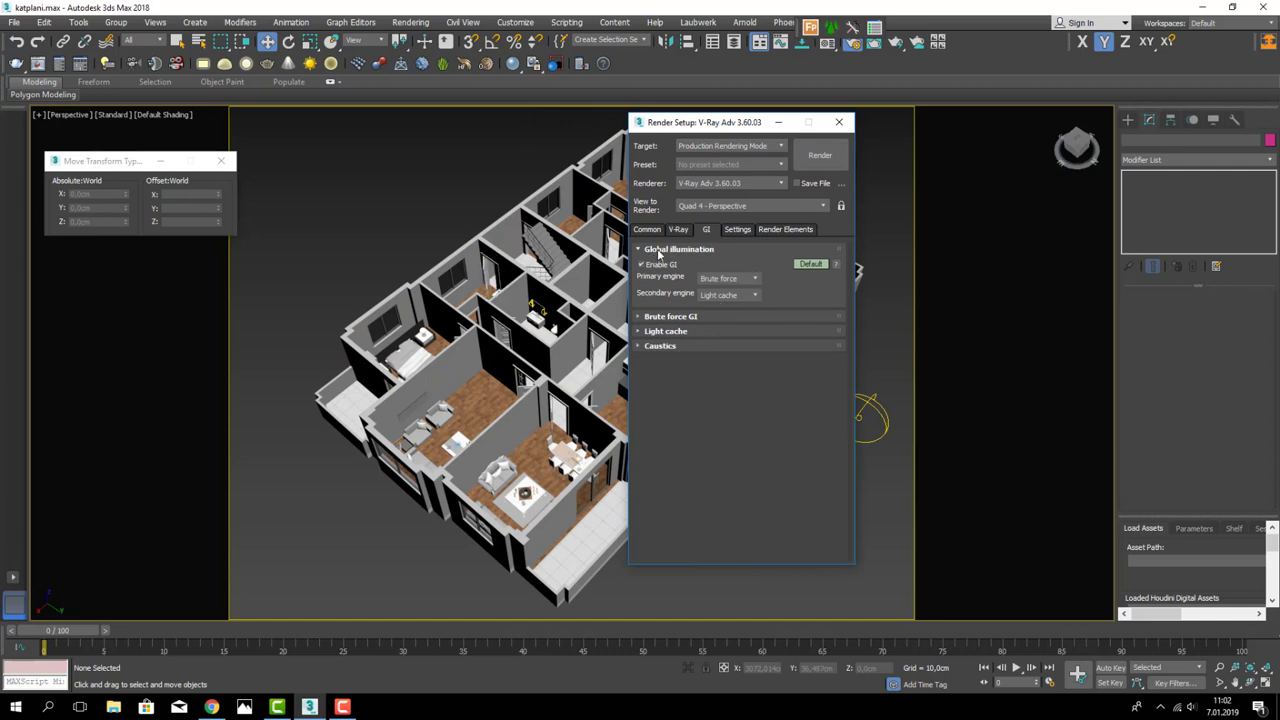
left_click(810, 265)
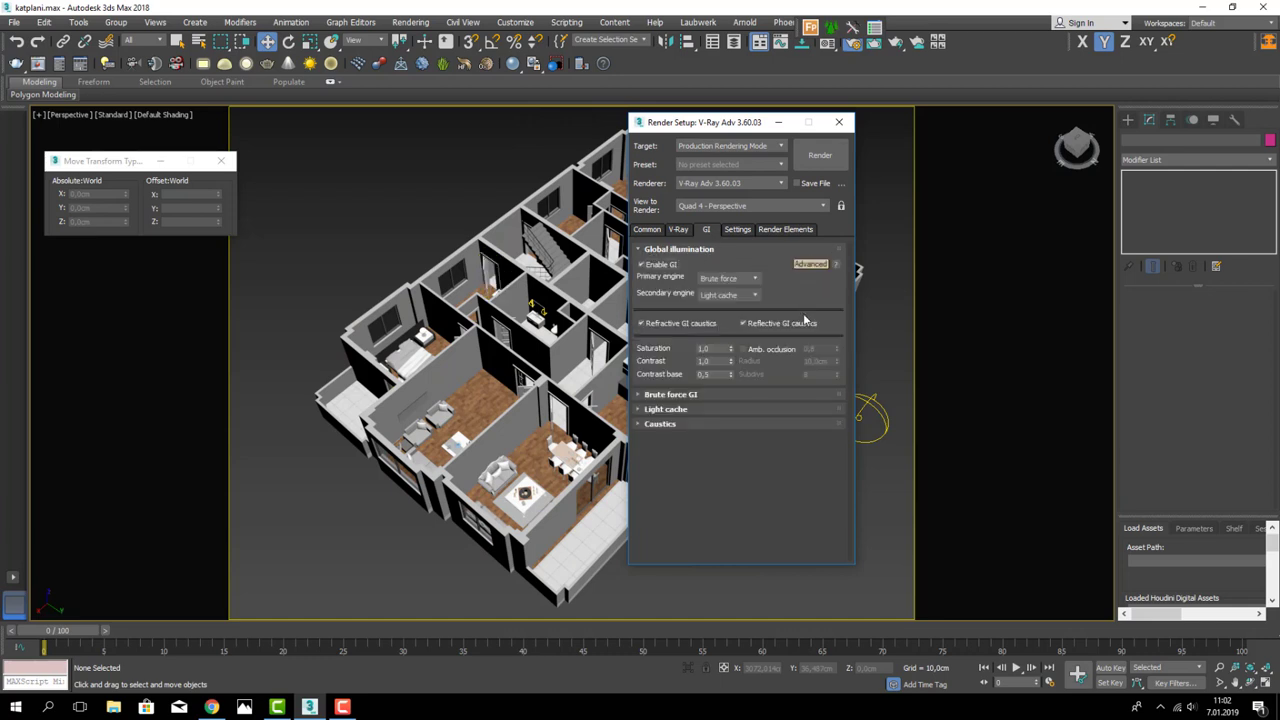
left_click(811, 265)
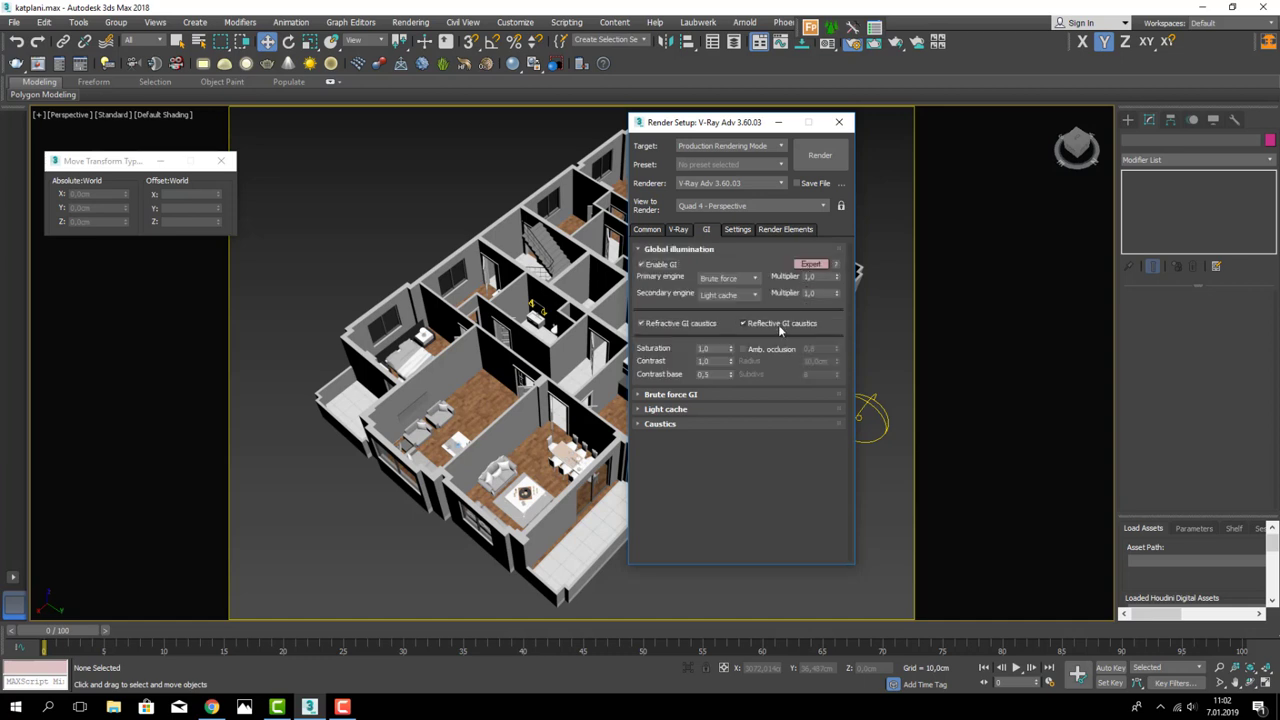
left_click(745, 349)
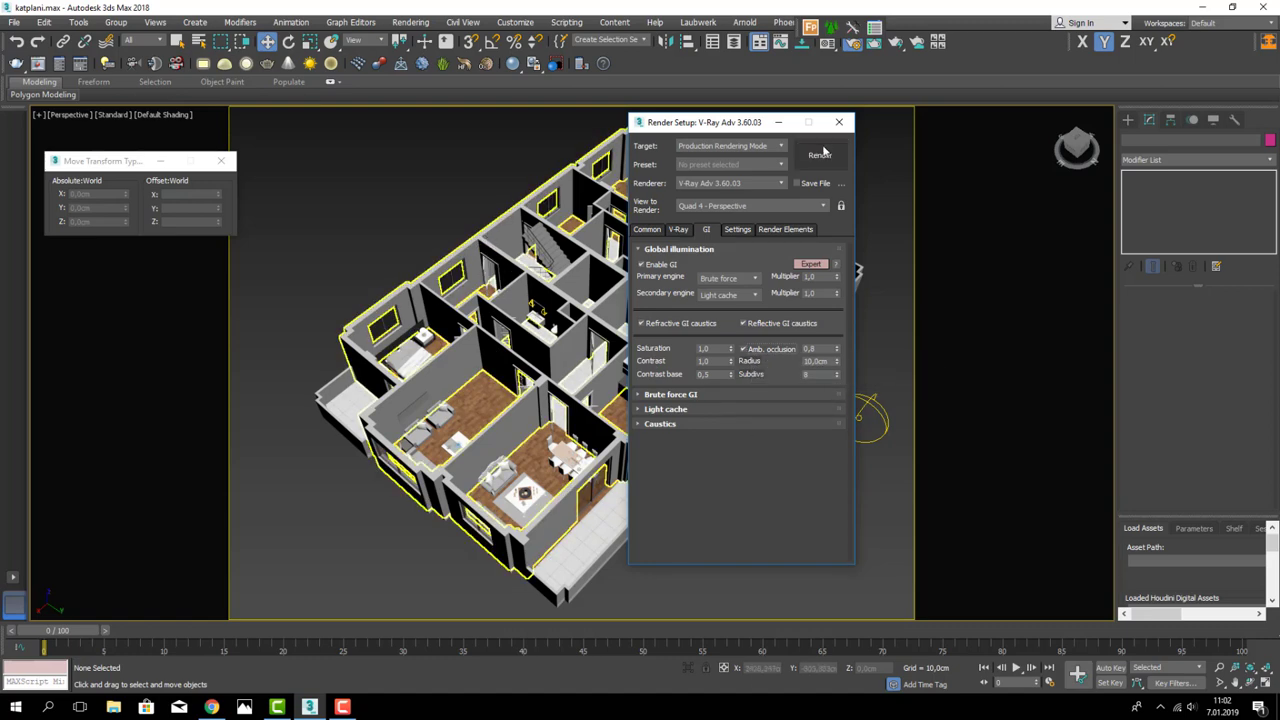
- Close the Transform Type-In window and save the scene file
left_click(221, 160)
left_click(16, 22)
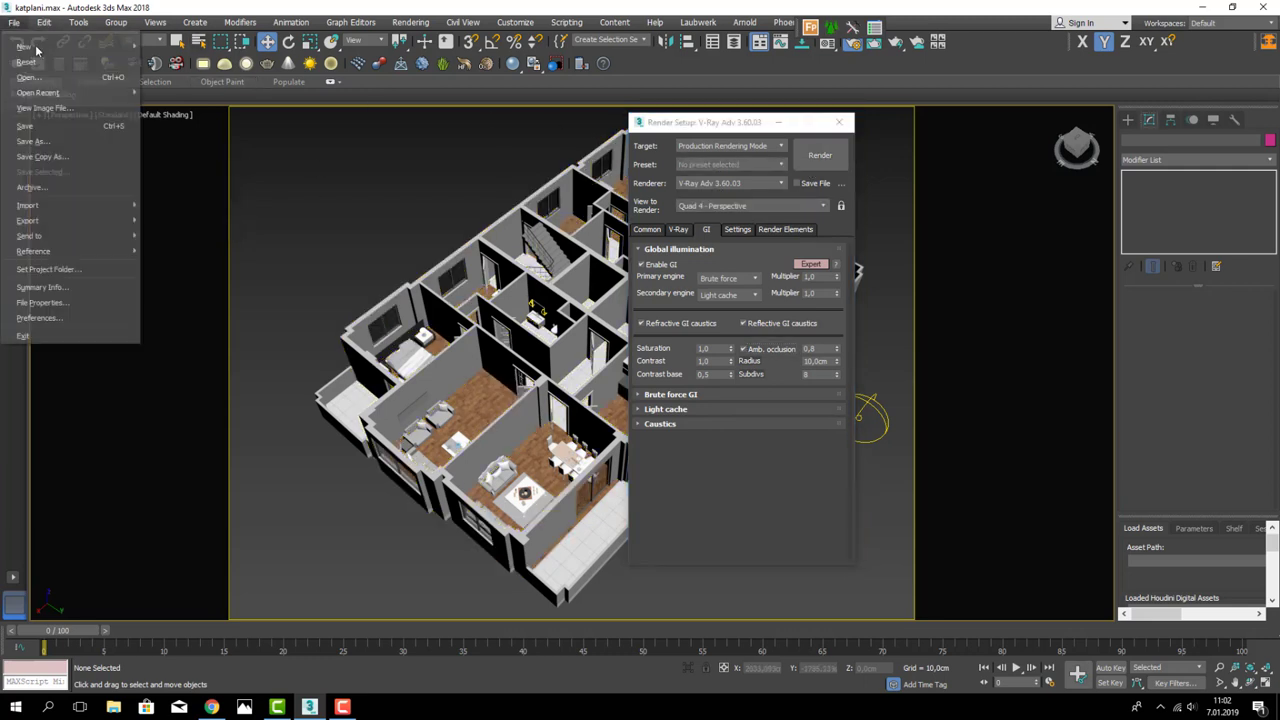
left_click(45, 125)
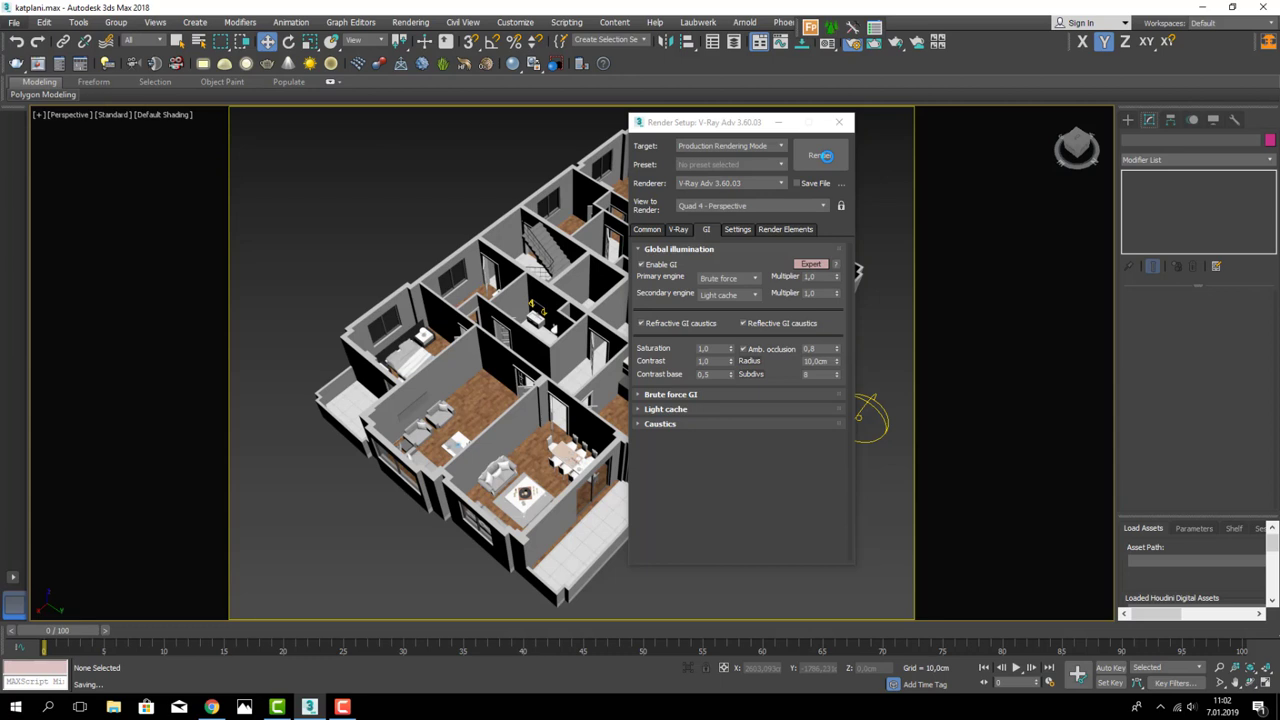
- Create a physical camera from the current view with Ctrl+C and render it with V-Ray
left_click(822, 156)
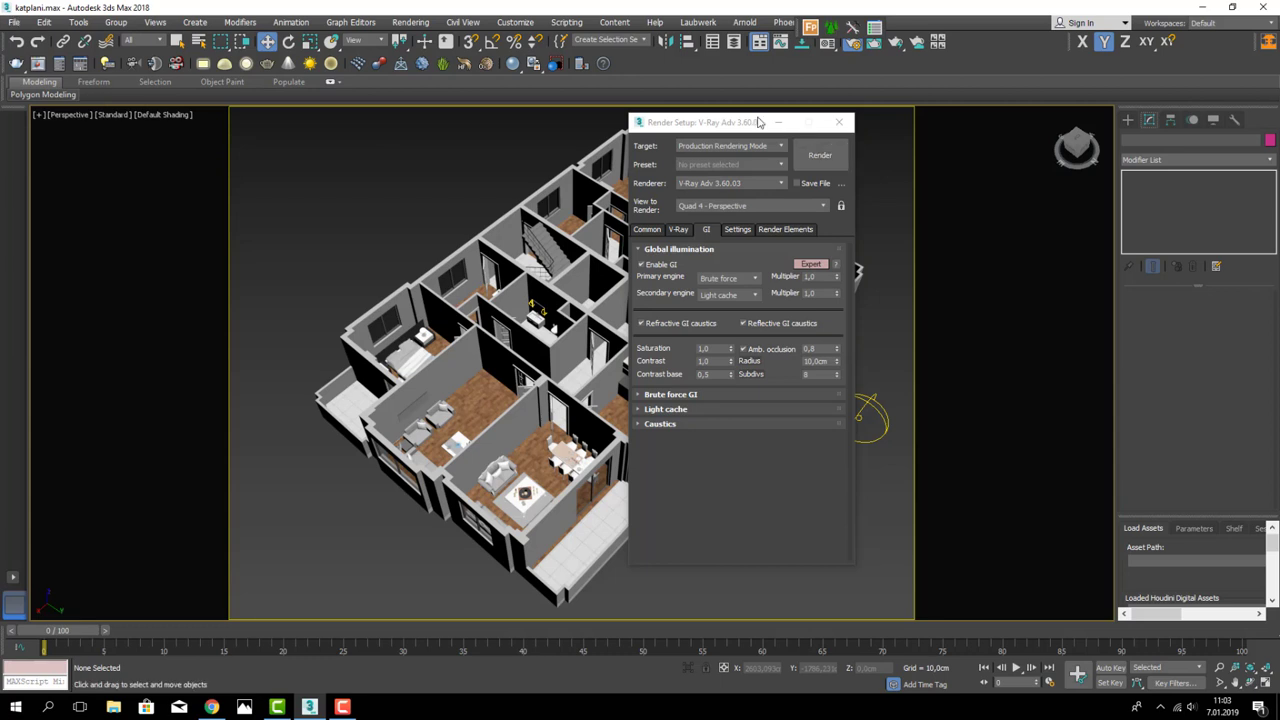
left_click_drag(773, 128, 955, 134)
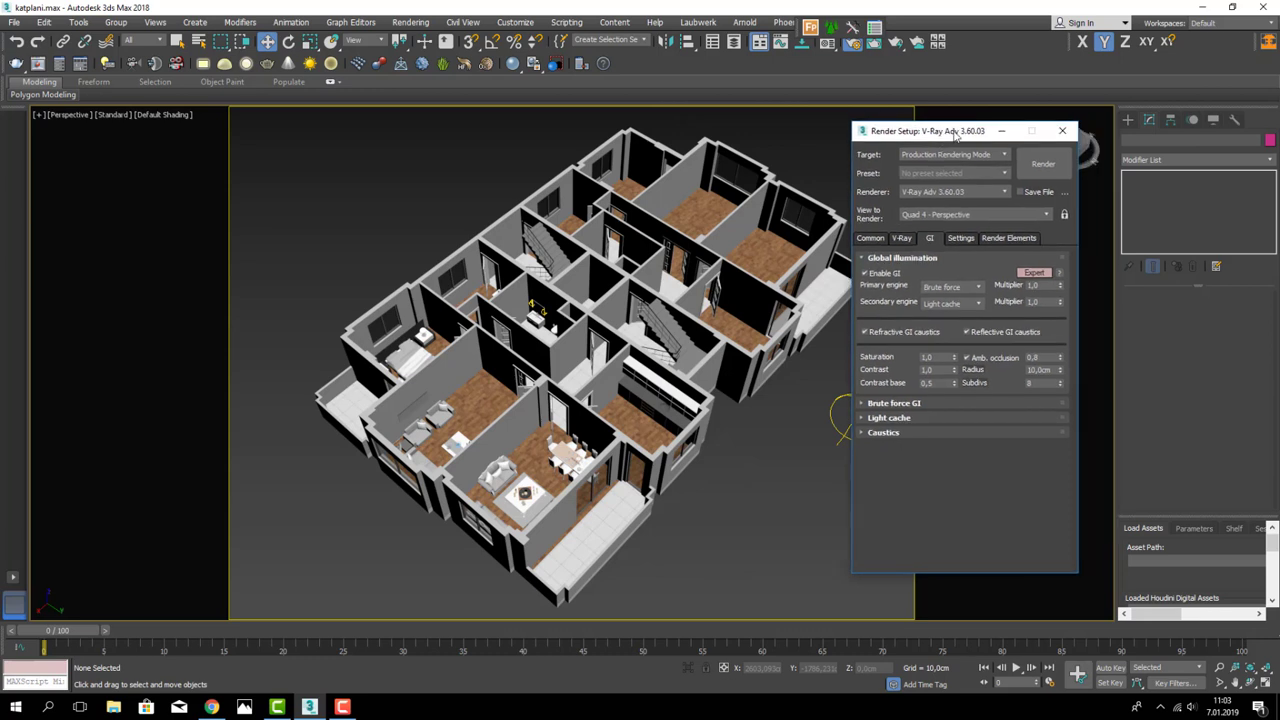
left_click(820, 155)
key("ctrl+c")
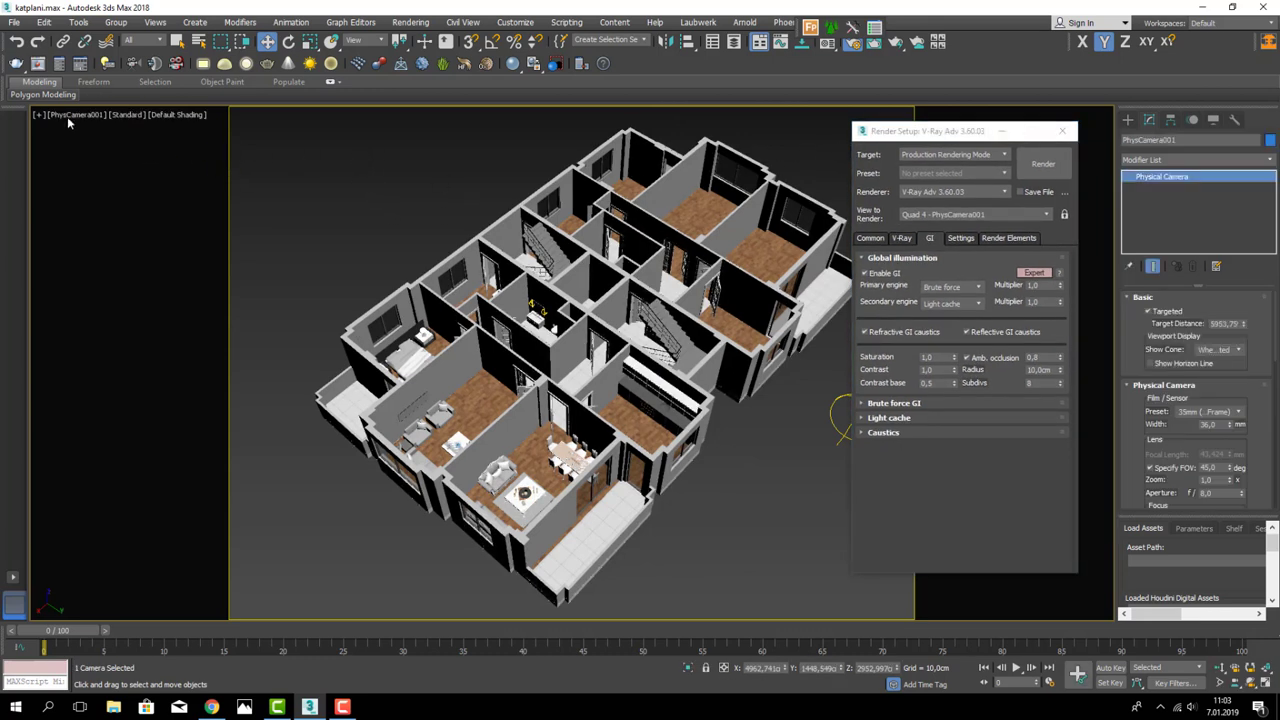
left_click_drag(898, 137, 885, 134)
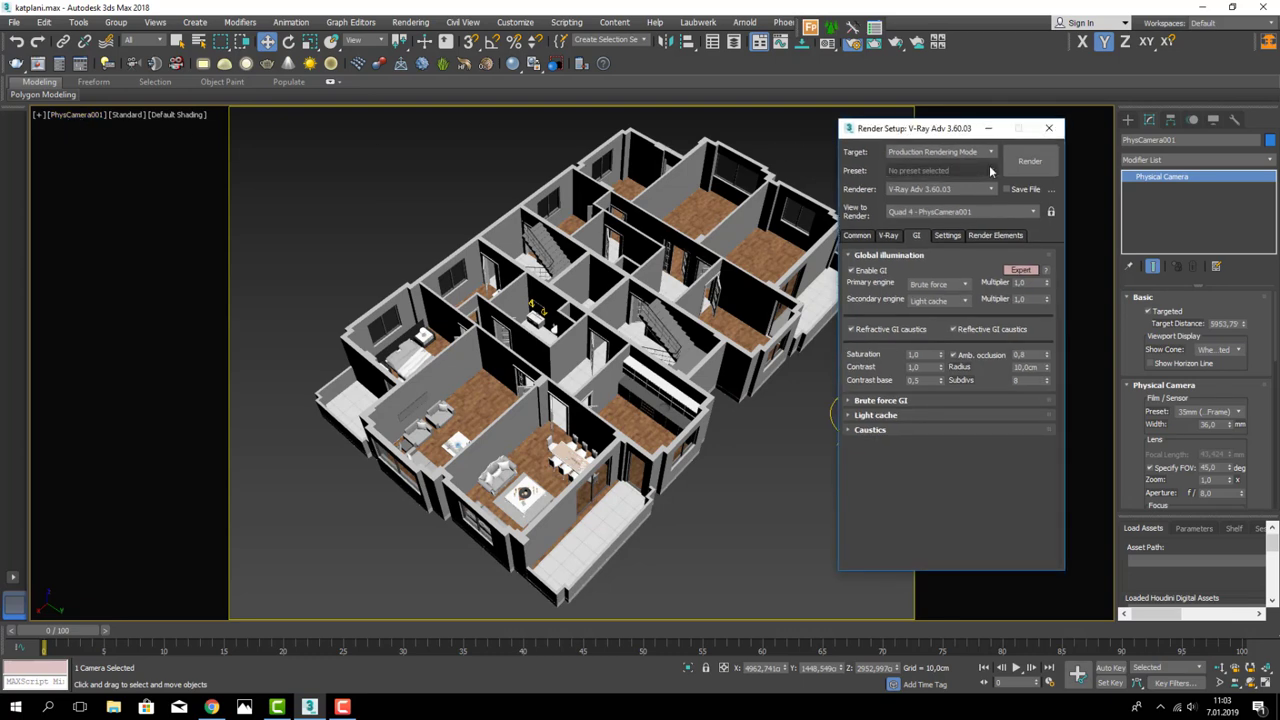
left_click(1012, 160)
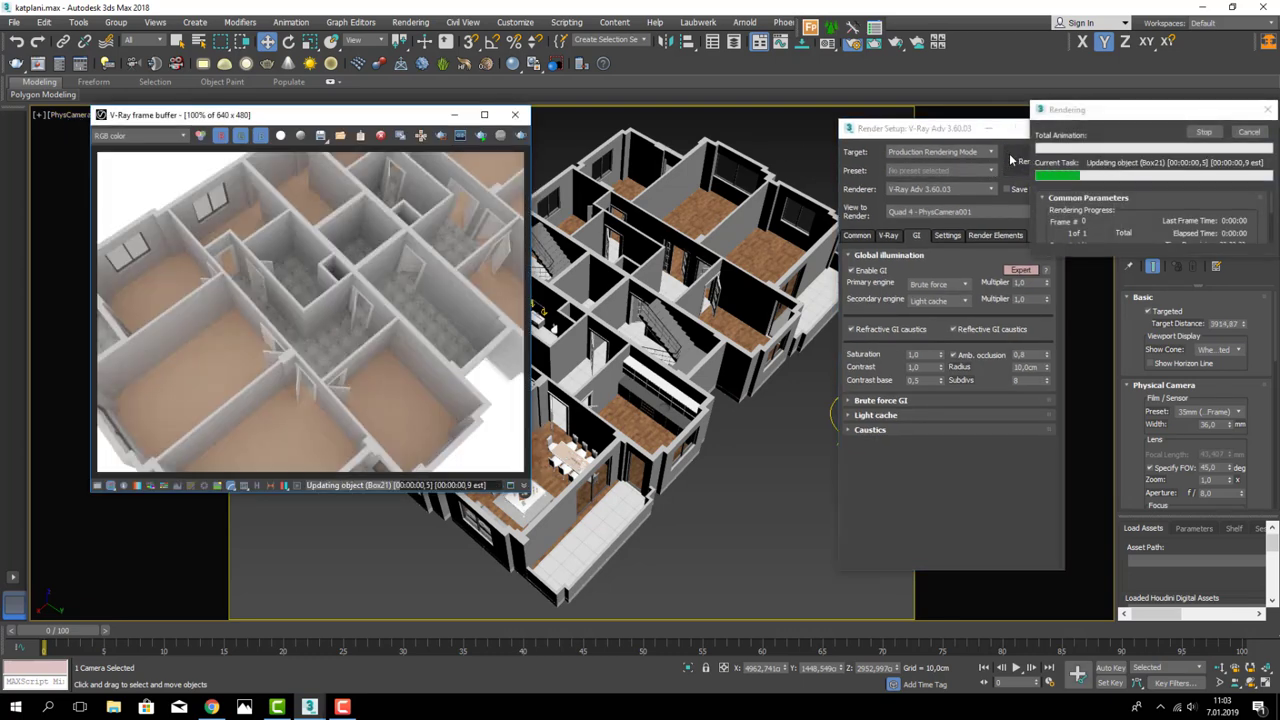
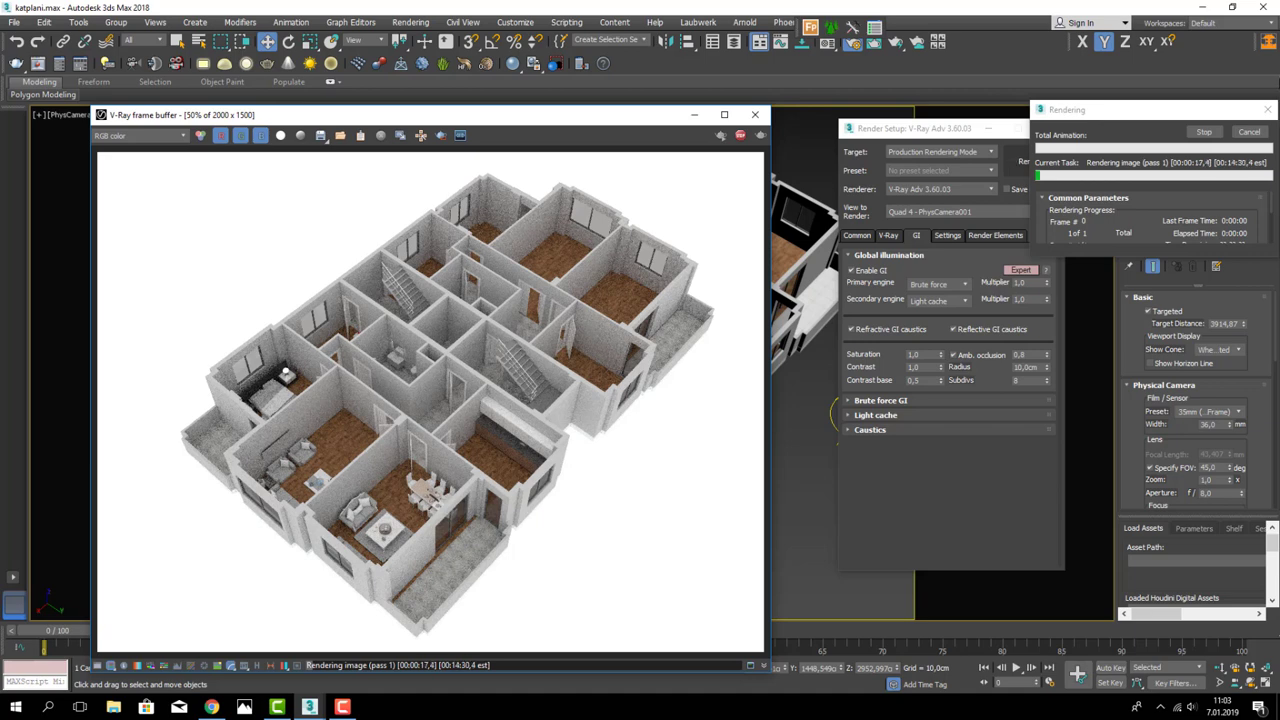
- Stop the current render and set the dome light VRayLight001 to Invisible in its Options
left_click(1249, 132)
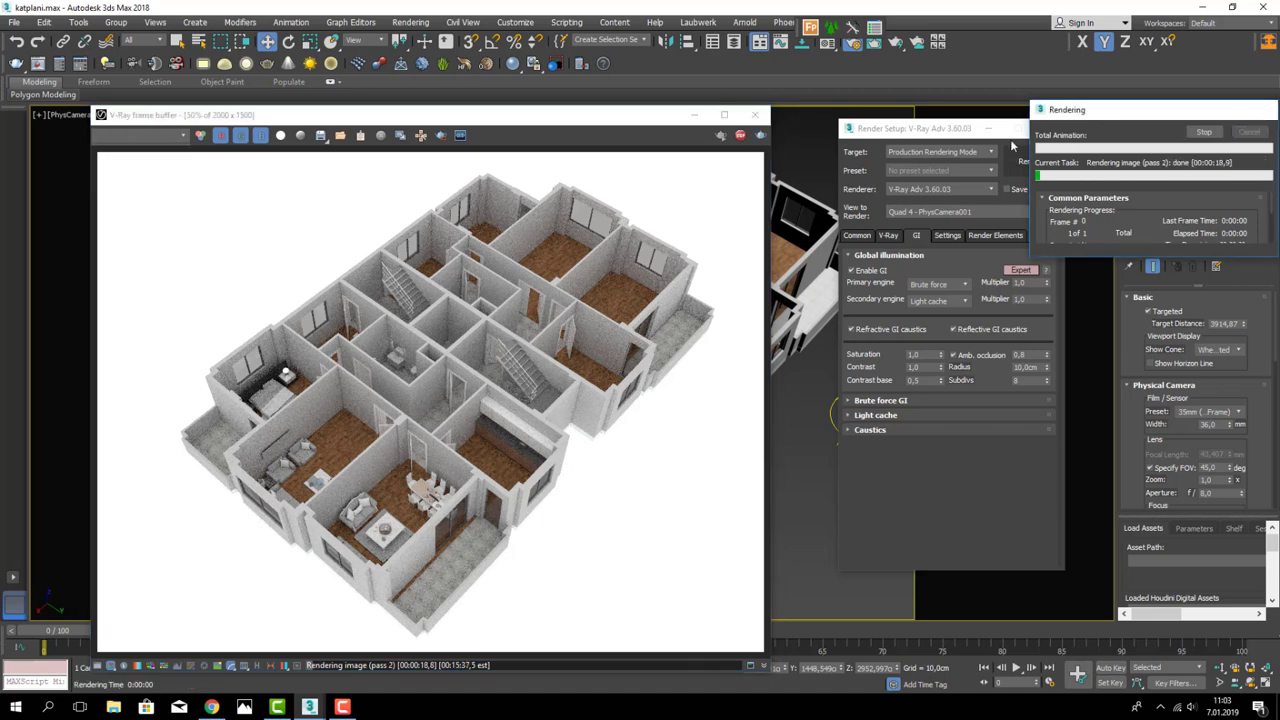
left_click(1051, 128)
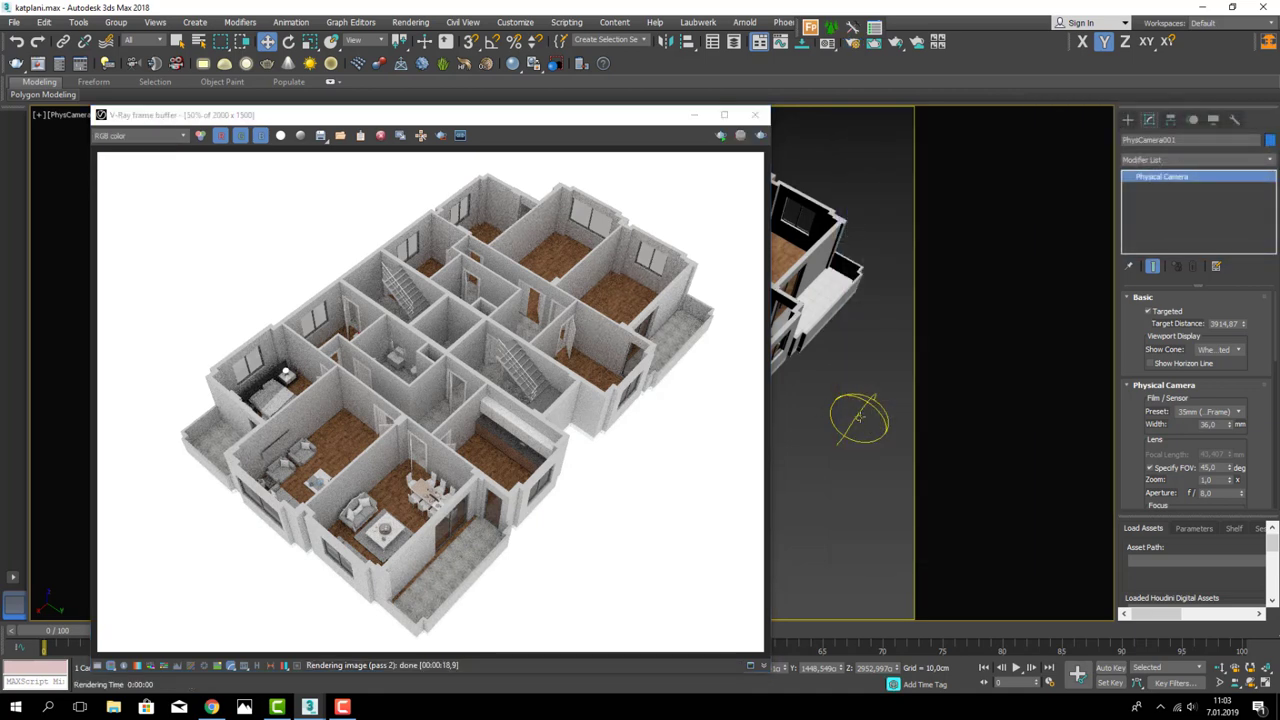
left_click(858, 418)
scroll(1137, 404, "down", 3)
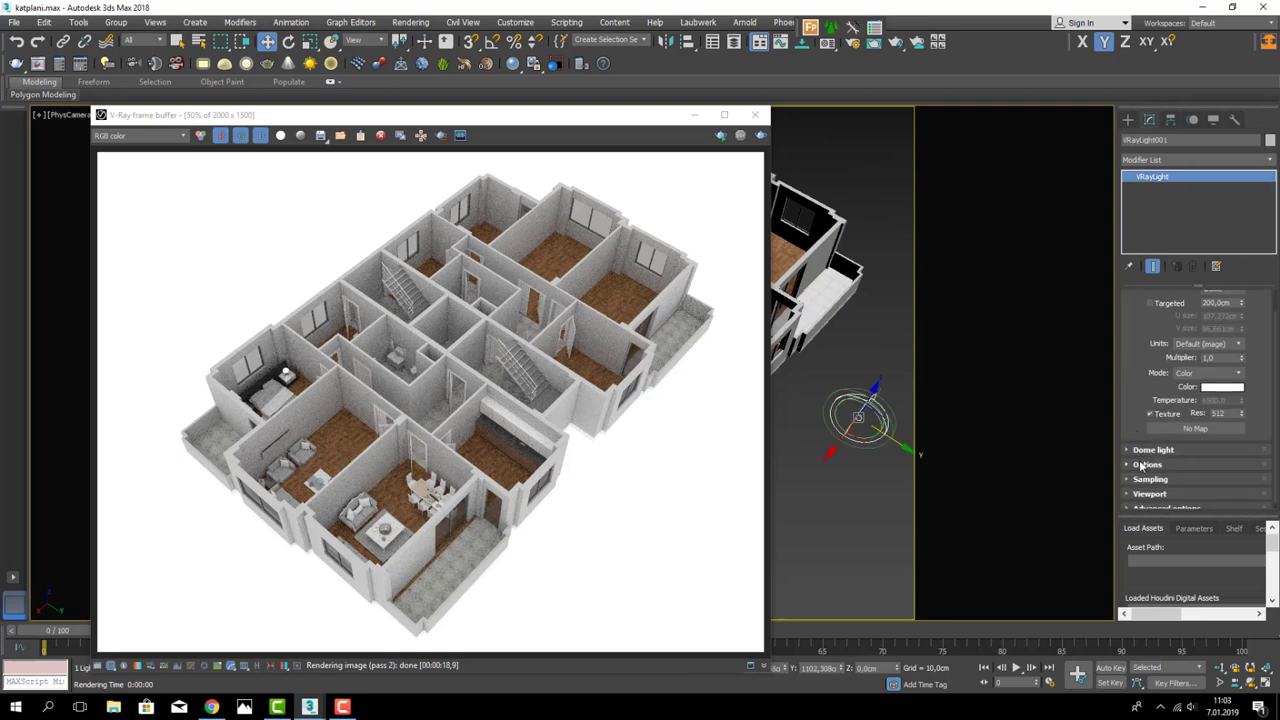
left_click(1147, 329)
left_click(1150, 386)
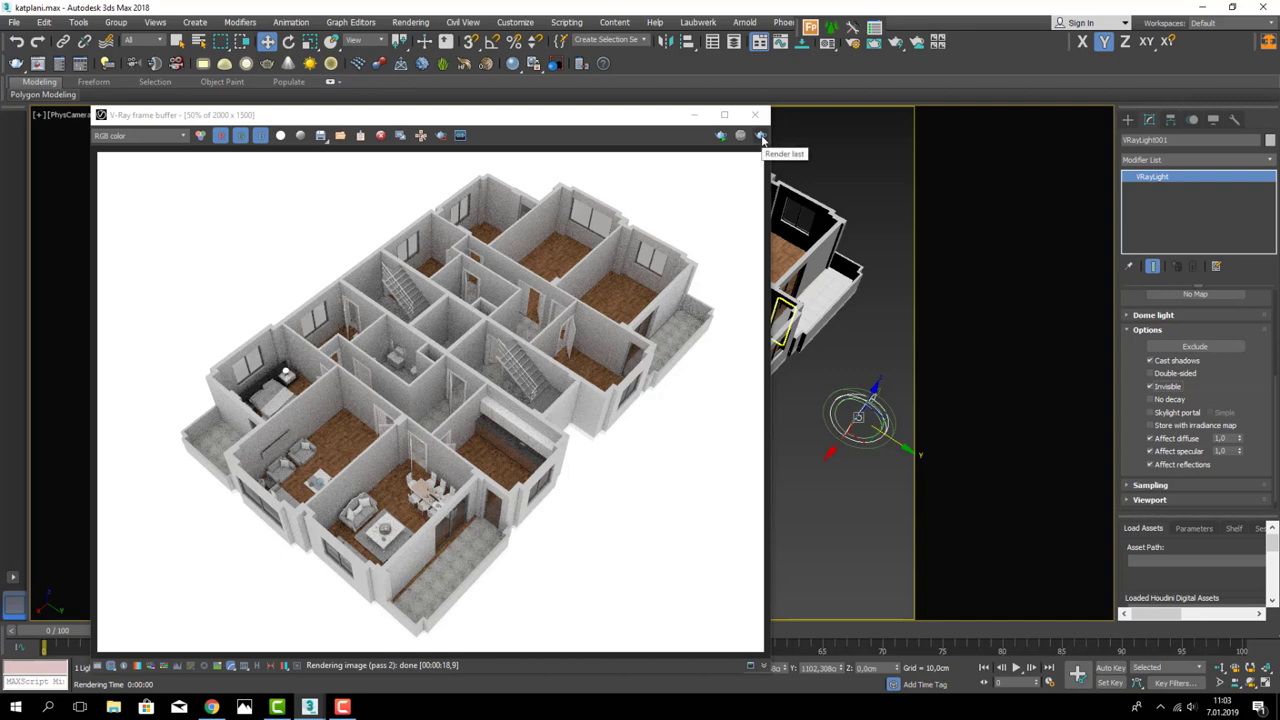
- Re-render the last view to check the black background, then stop it and deselect the light
left_click(760, 135)
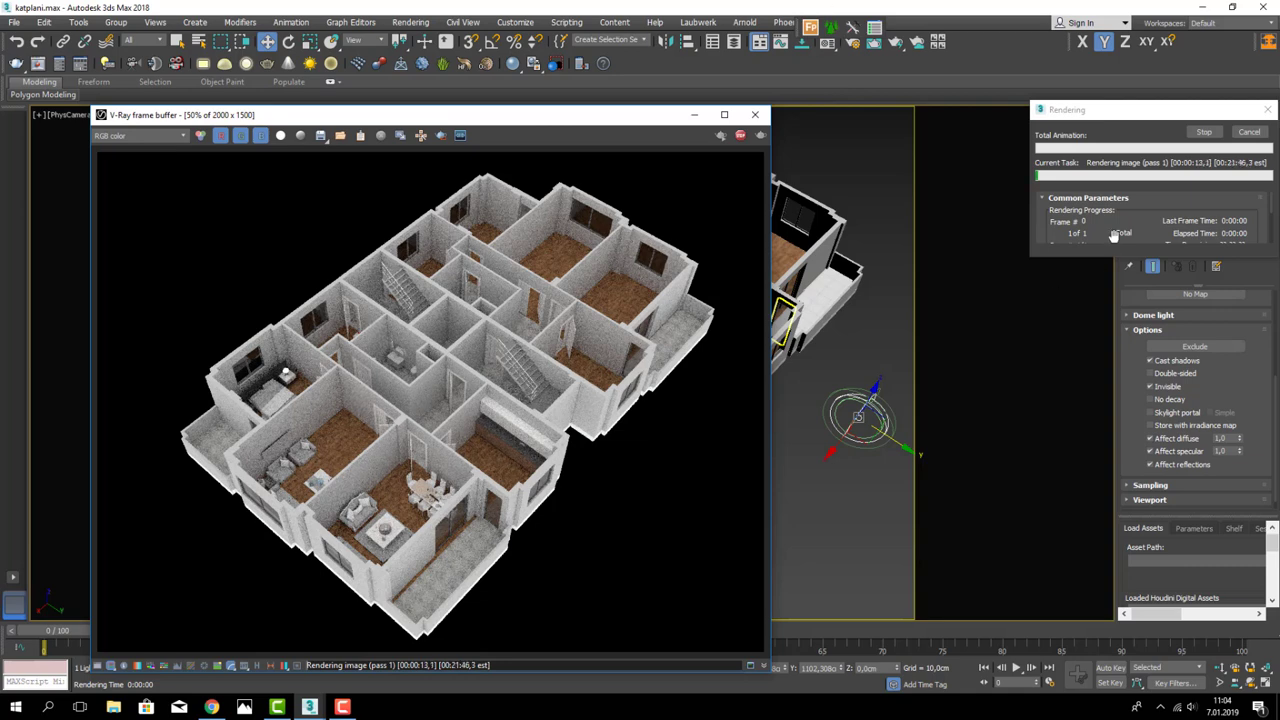
left_click(1250, 132)
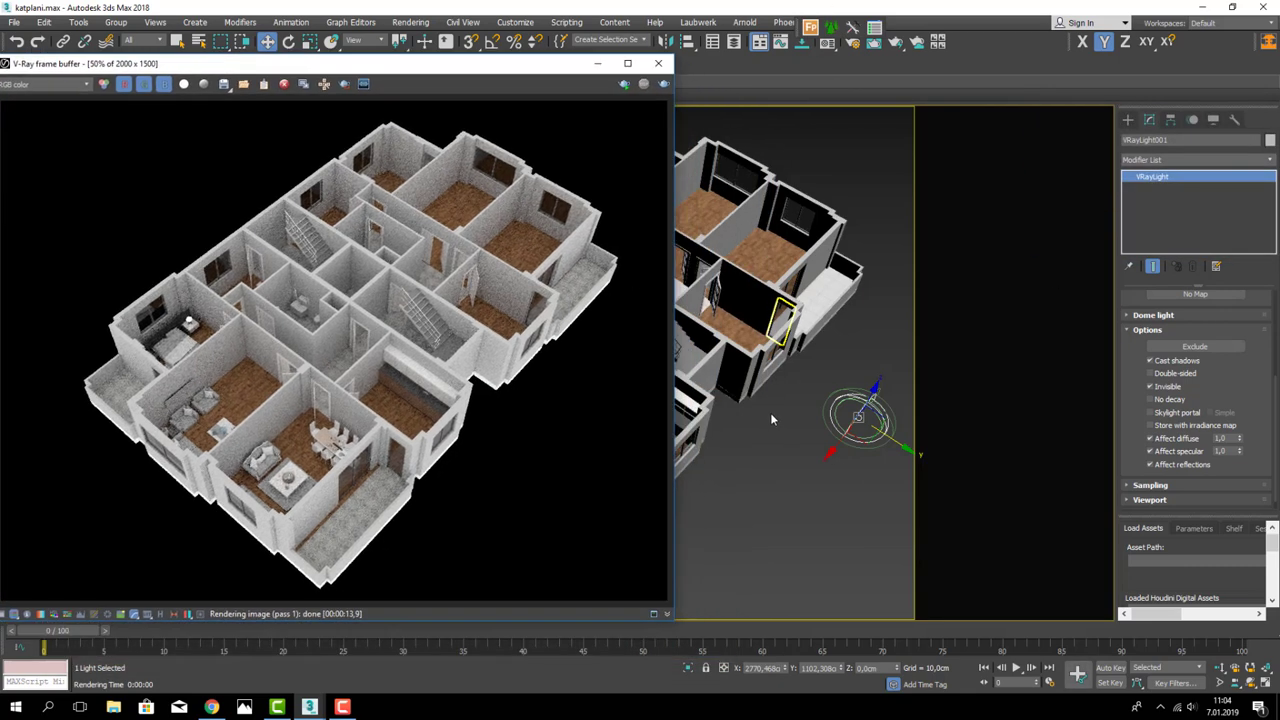
left_click(806, 454)
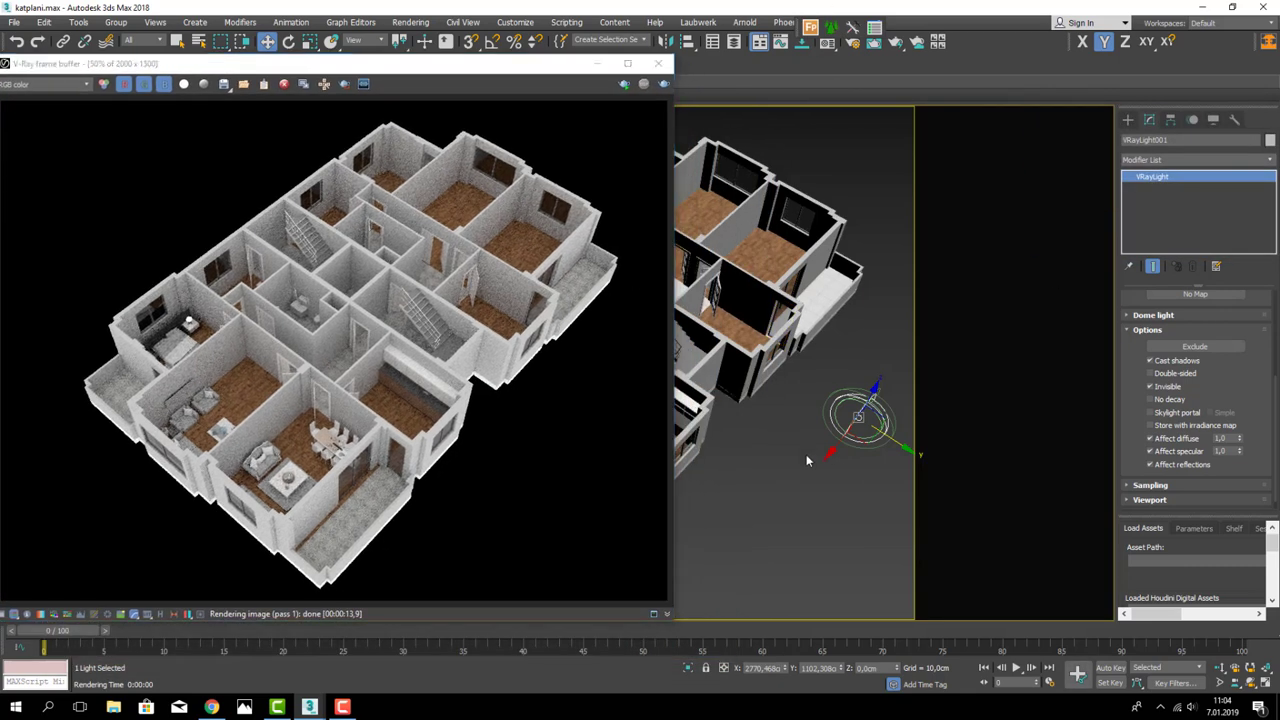
- Select the front floor strip polygon of the apartment building at Polygon level
left_click(597, 63)
left_click(586, 530)
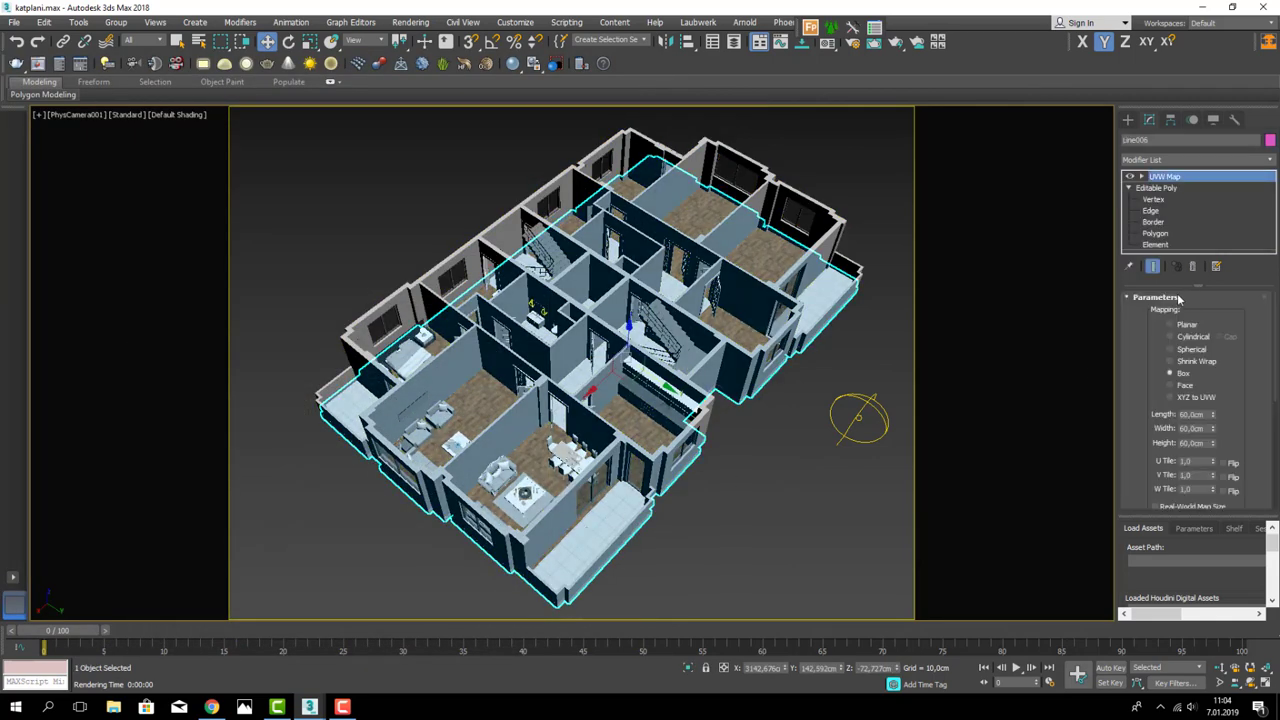
left_click(1151, 210)
left_click(600, 508)
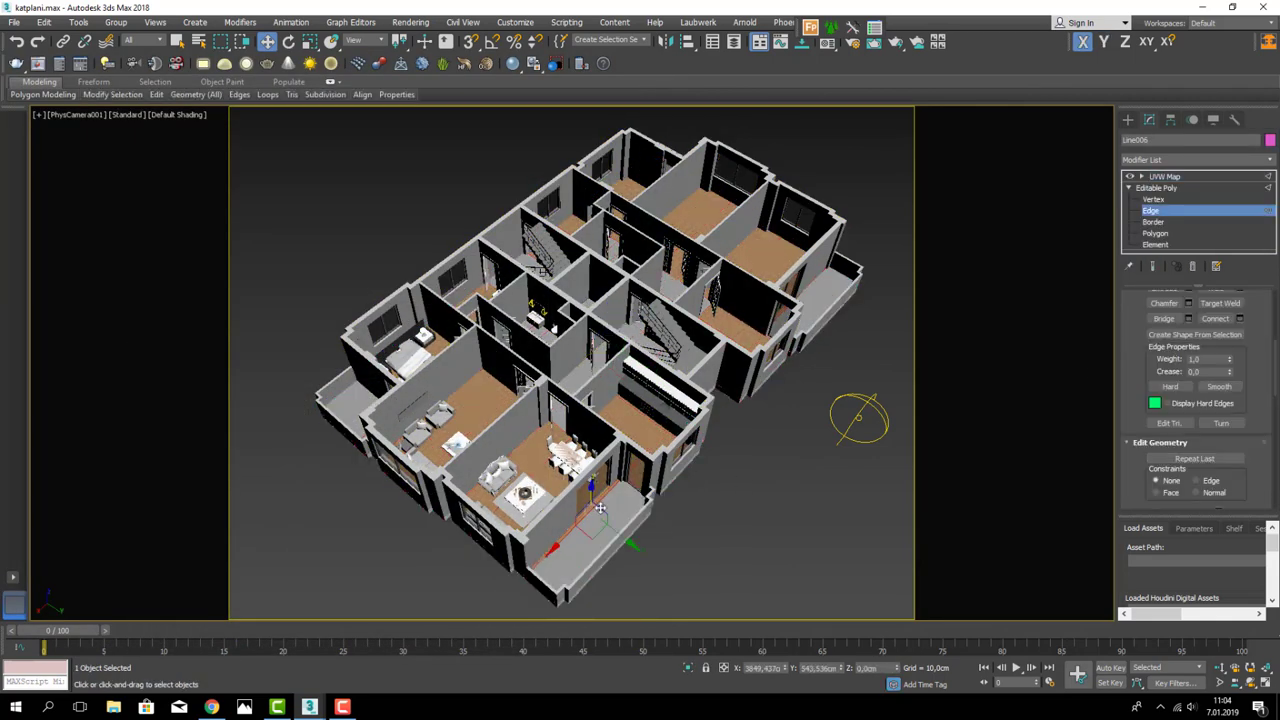
left_click(1155, 233)
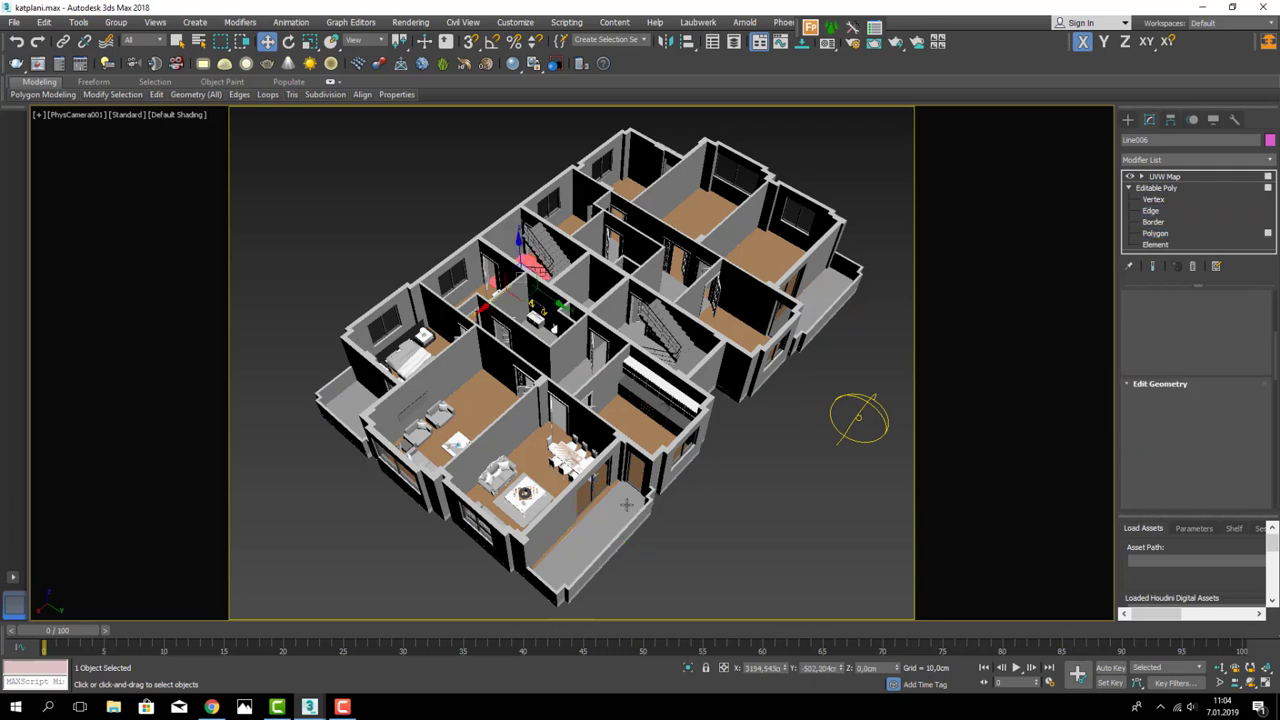
left_click(598, 499)
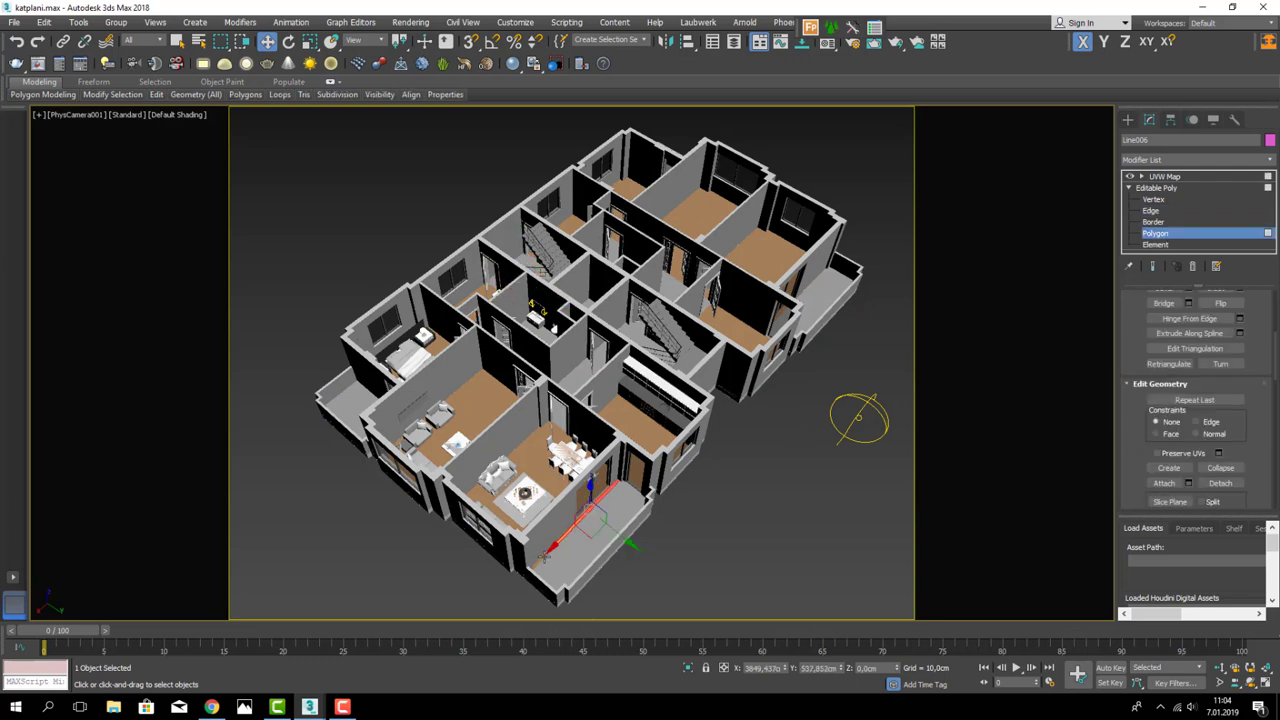
left_click(579, 577)
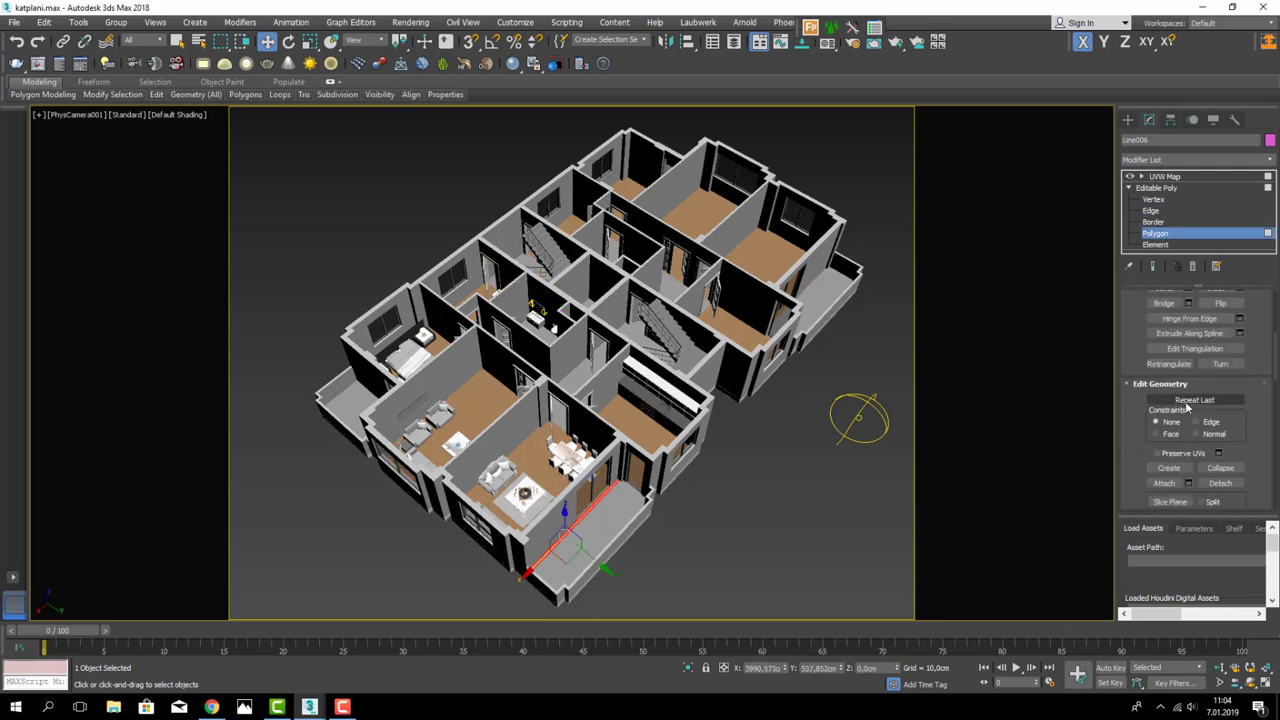
- Set the selected floor strip's Material ID to 3
scroll(1180, 440, "down", 5)
scroll(1190, 432, "down", 5)
left_click(1203, 330)
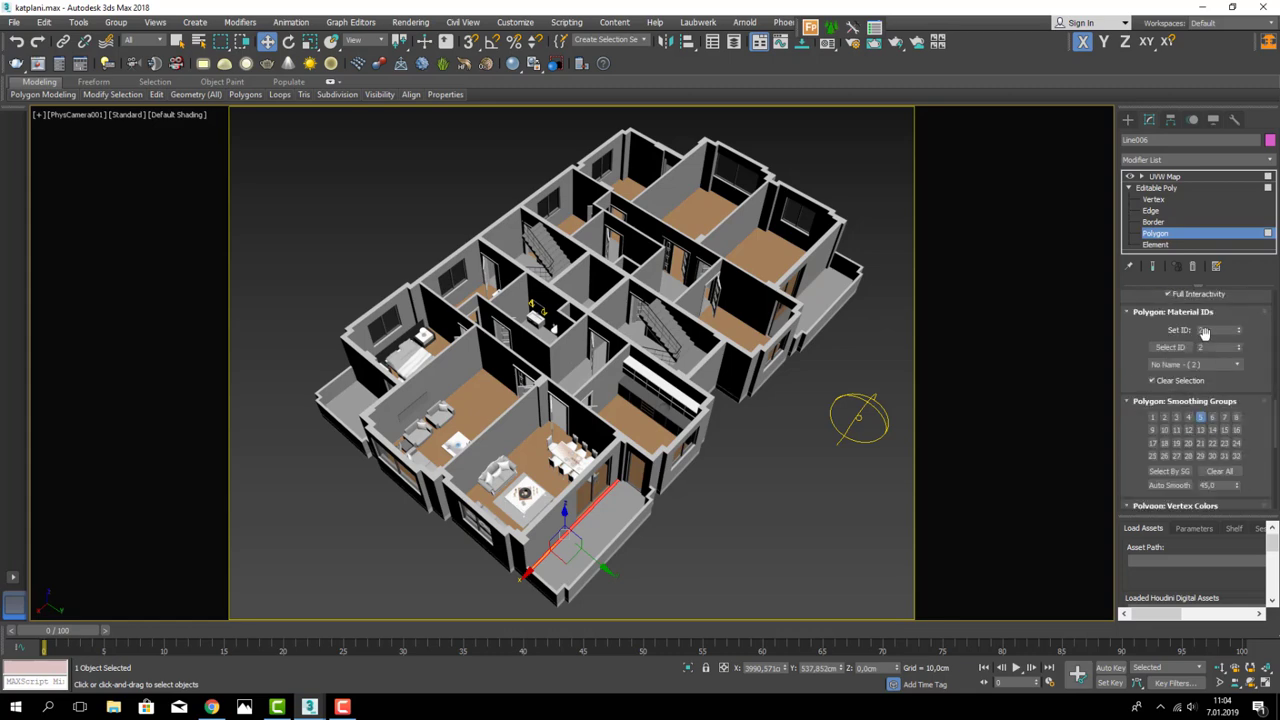
type("3")
key("Return")
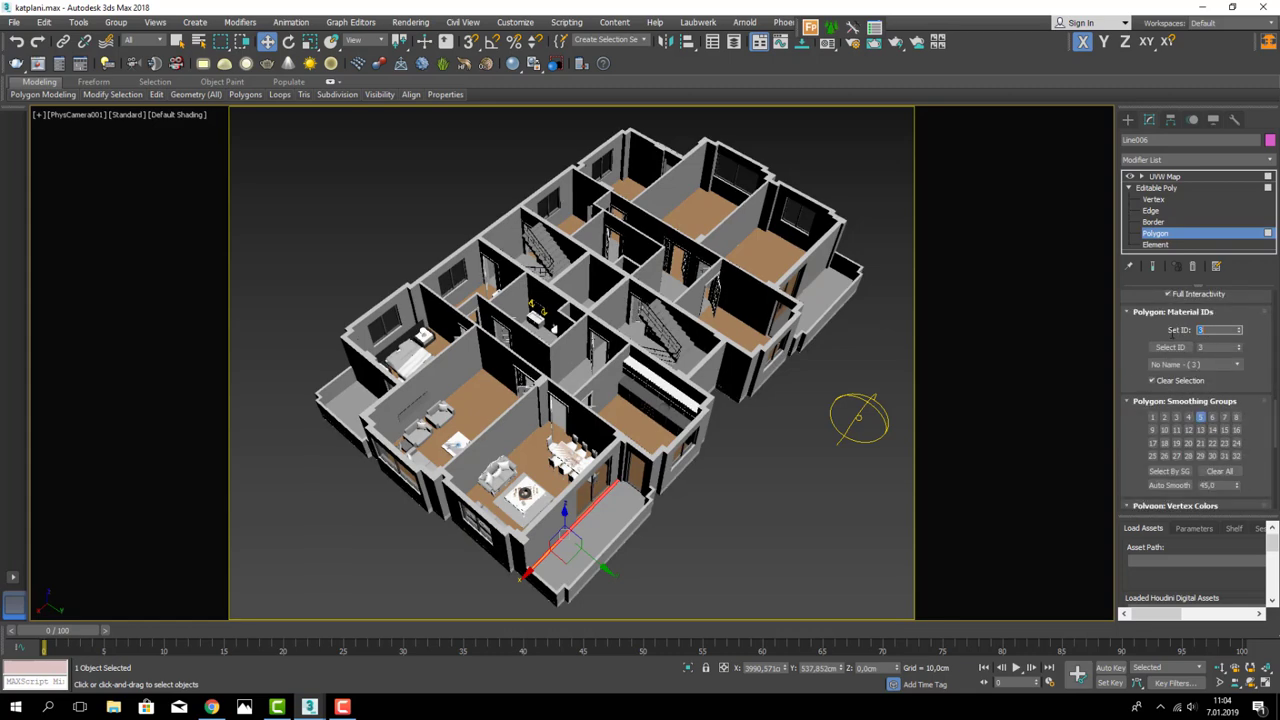
- Exit polygon editing, deselect the building and save the scene
left_click(1160, 177)
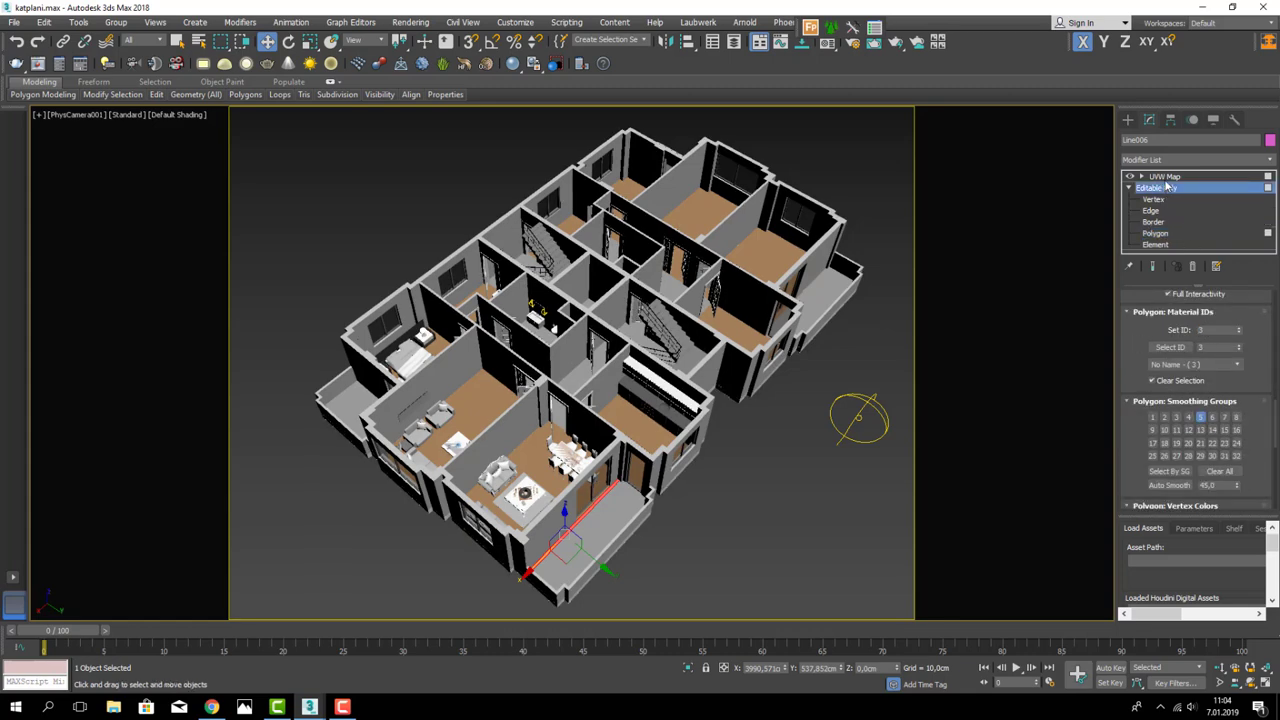
left_click(893, 217)
key("ctrl+s")
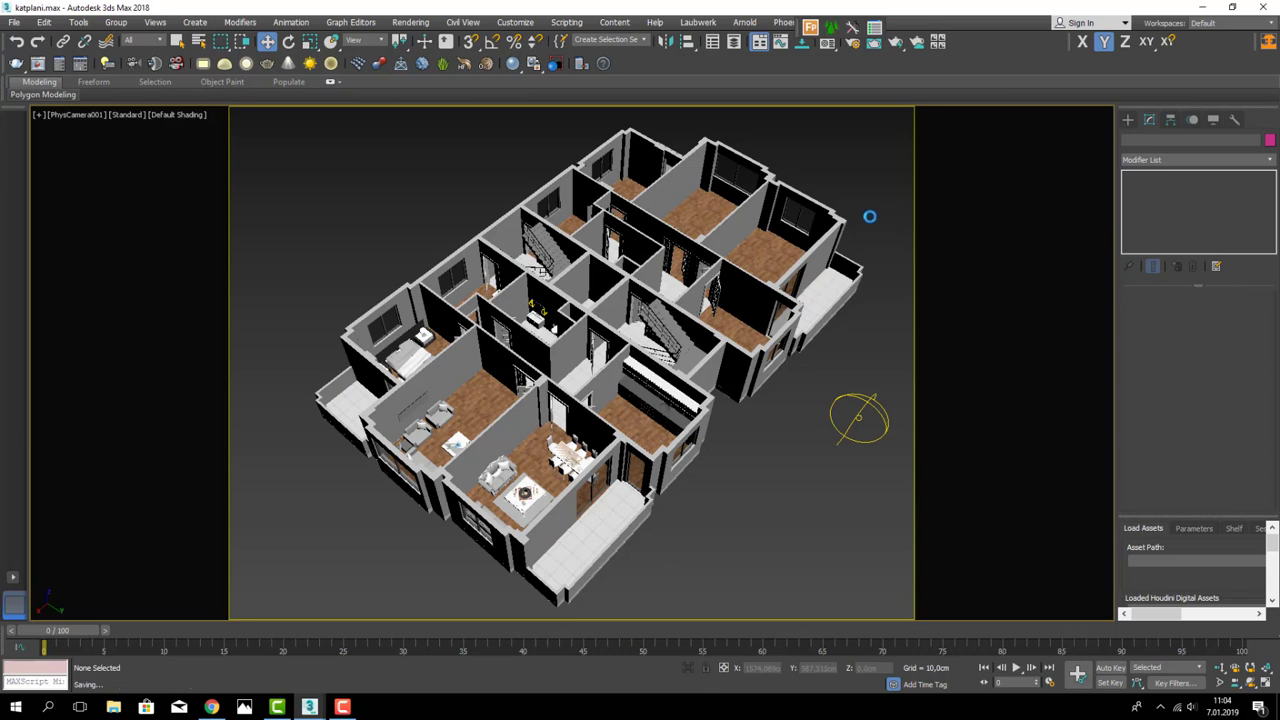
- Start a production render of the camera view and bring the V-Ray frame buffer forward, shifting it right
left_click(900, 45)
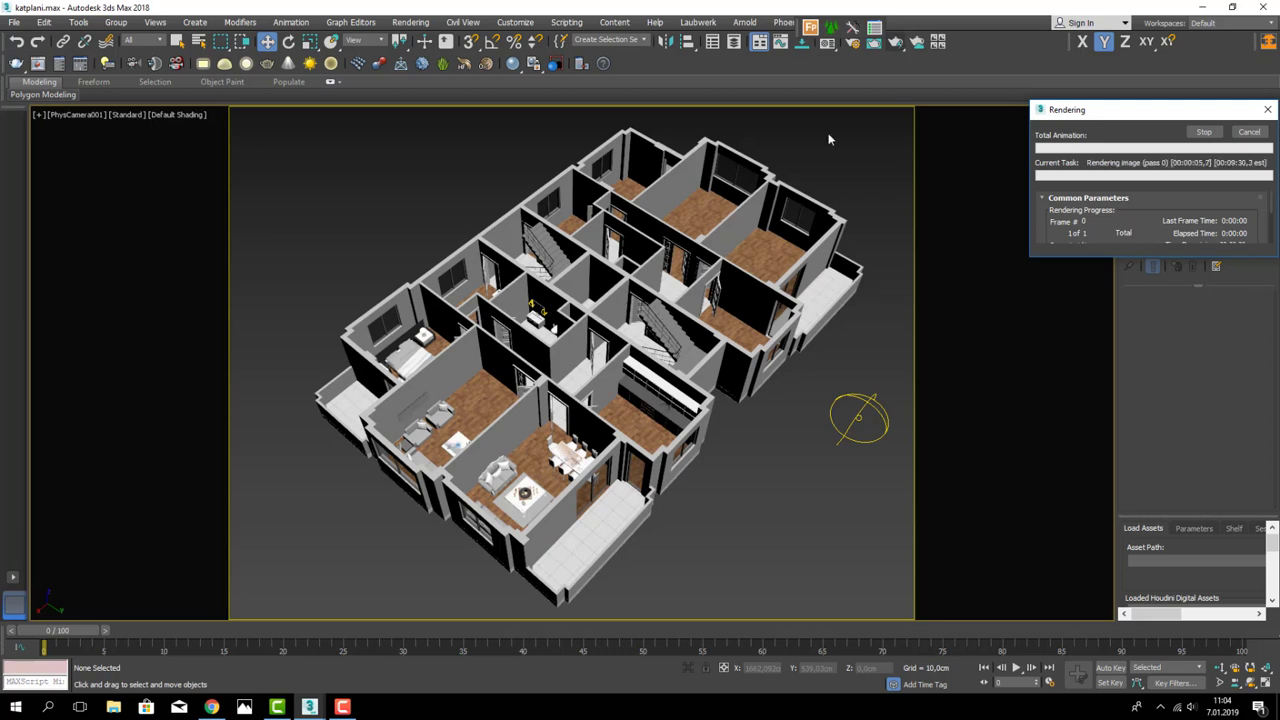
left_click(309, 707)
left_click(376, 672)
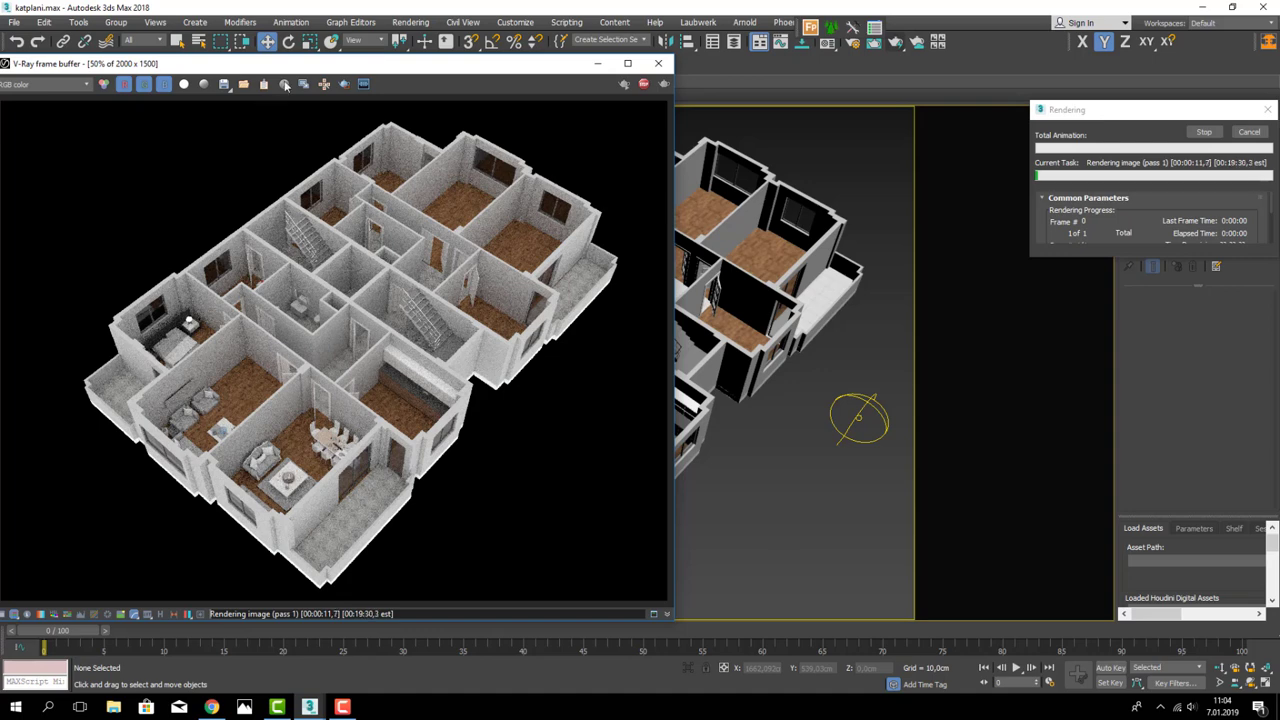
left_click_drag(305, 65, 344, 61)
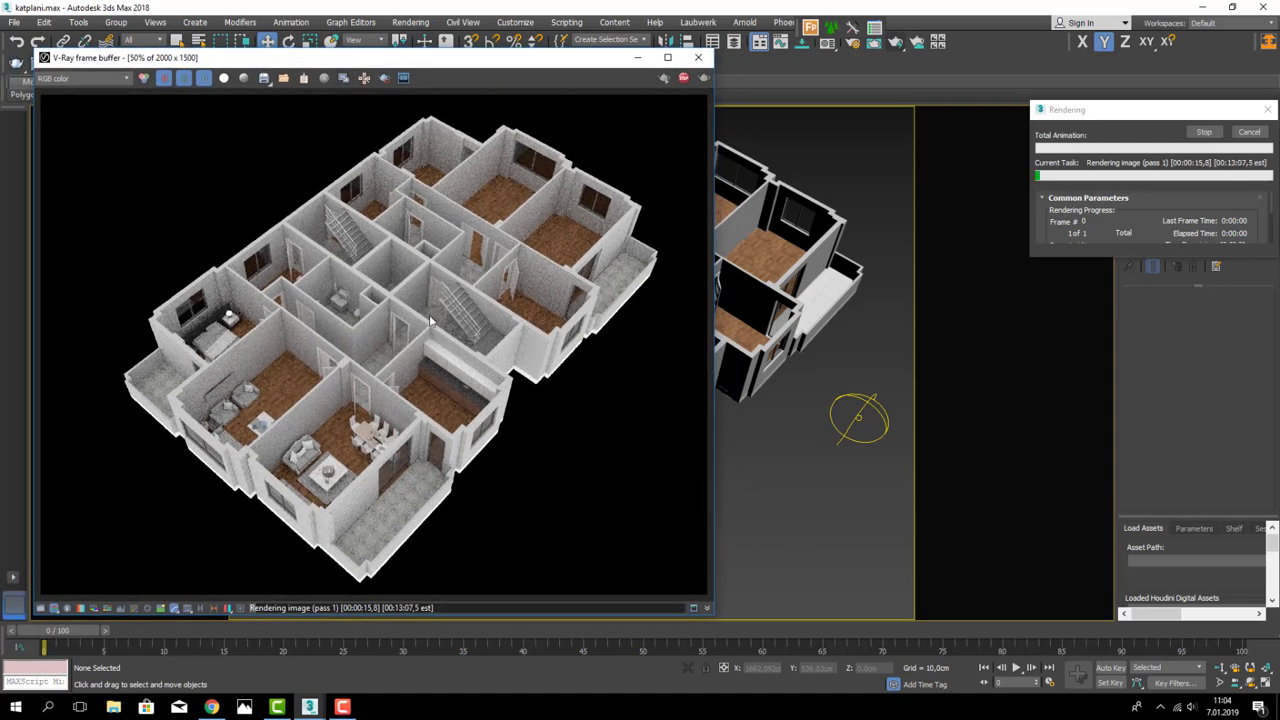